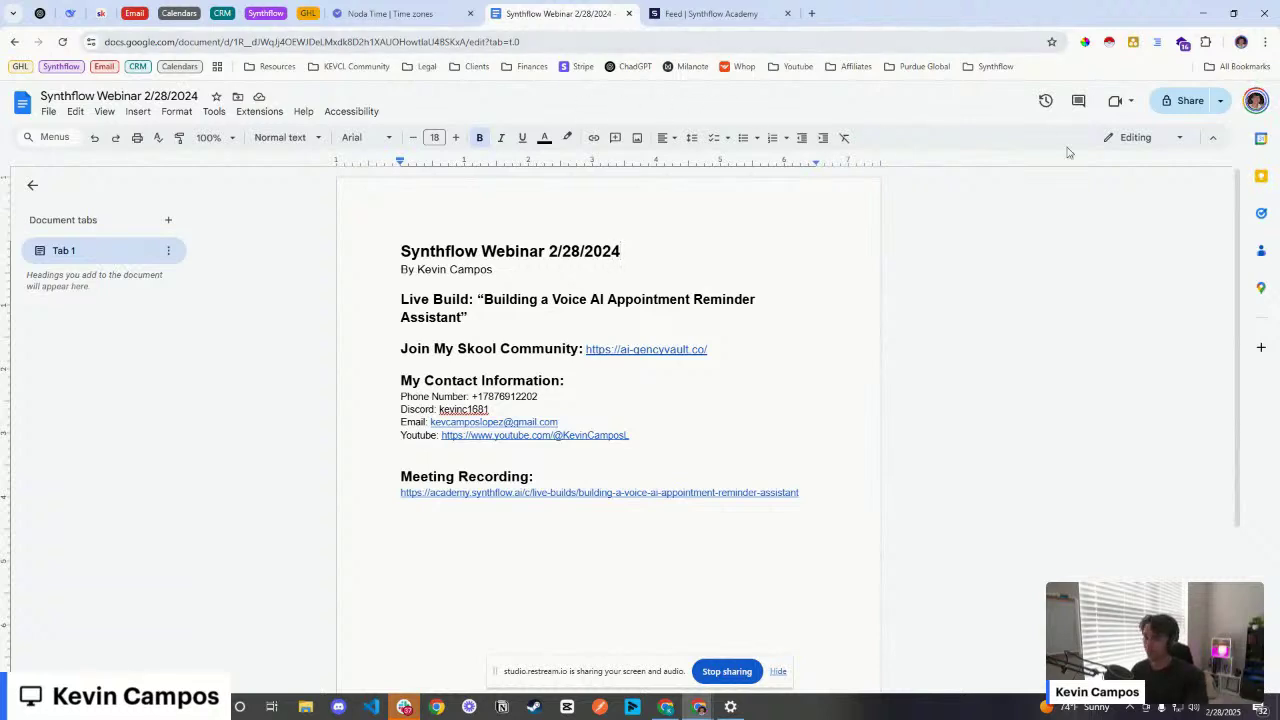
Step: Share the webinar document with anyone who has the link as Viewer, and copy its link
{"action": "left_click", "coordinate": [532, 42]}
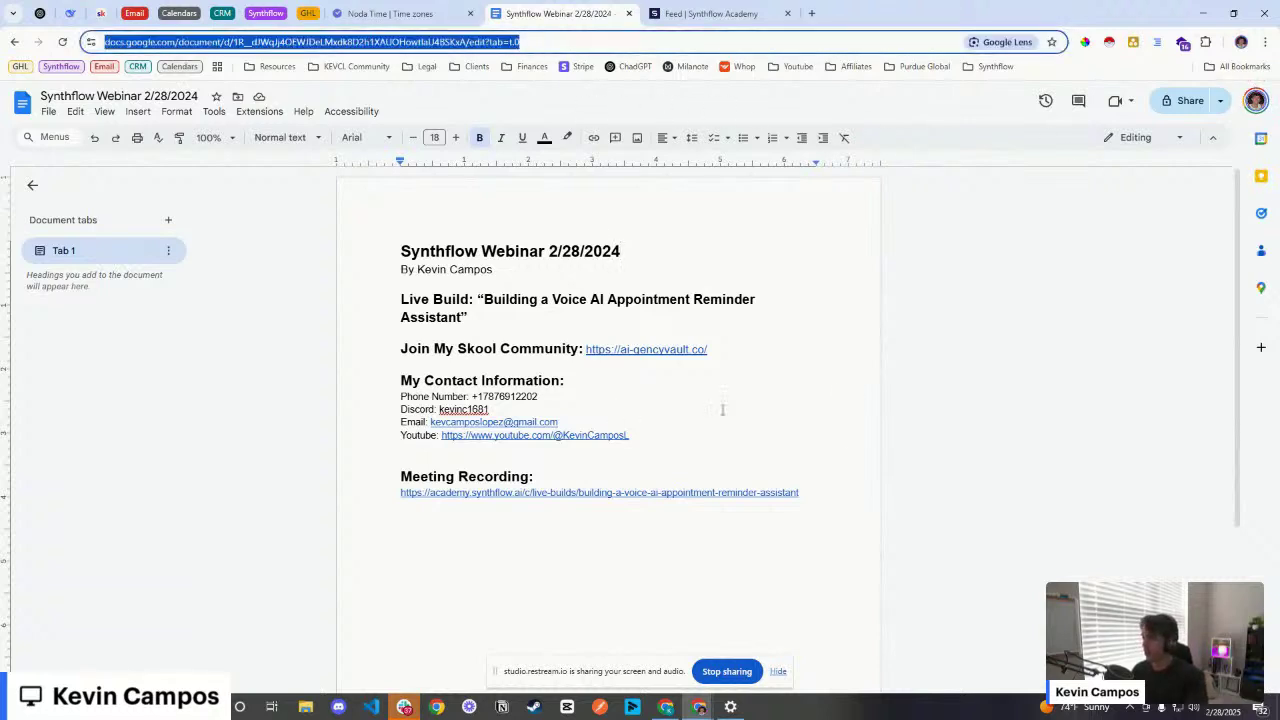
{"action": "left_click", "coordinate": [1180, 100]}
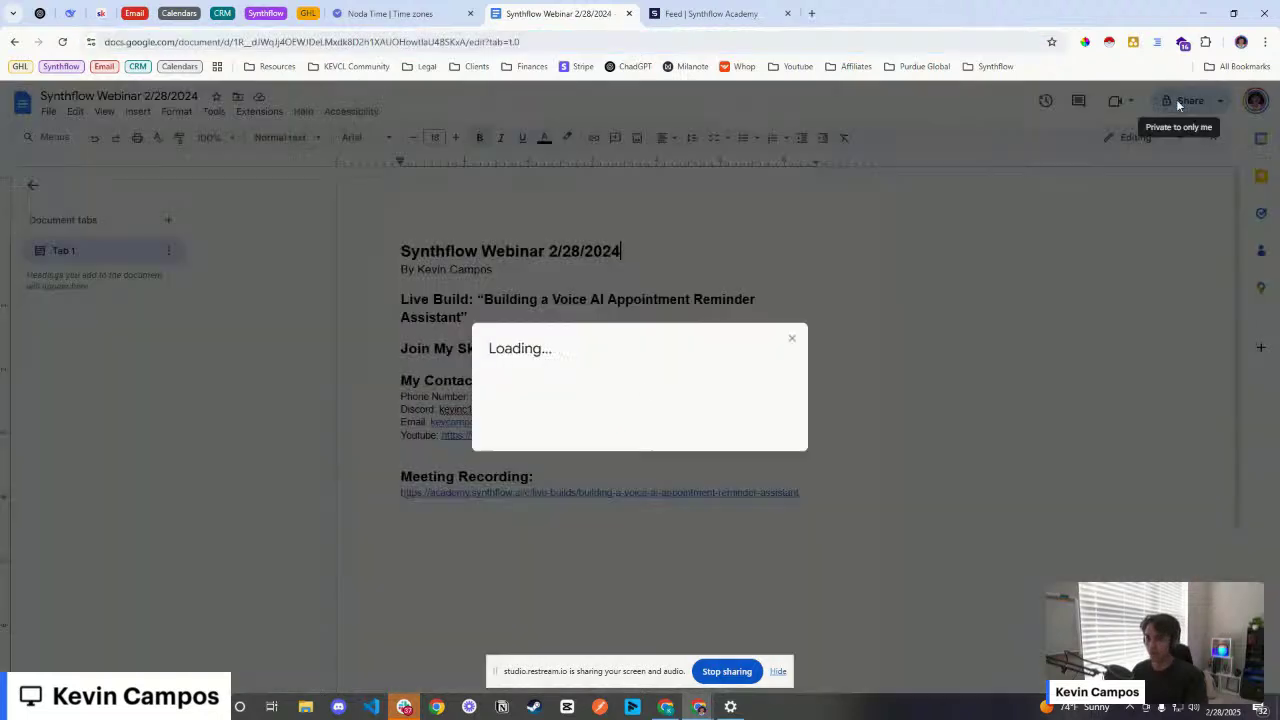
{"action": "left_click", "coordinate": [540, 442]}
{"action": "left_click", "coordinate": [553, 505]}
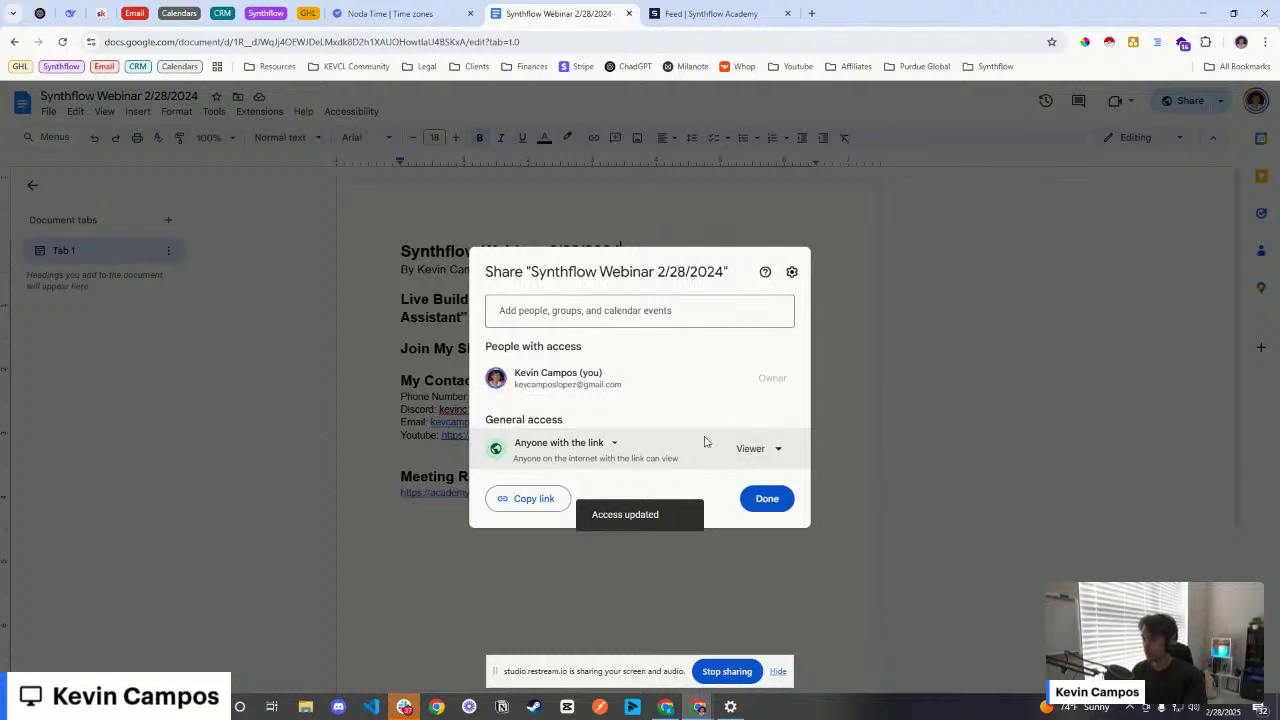
{"action": "left_click", "coordinate": [522, 505]}
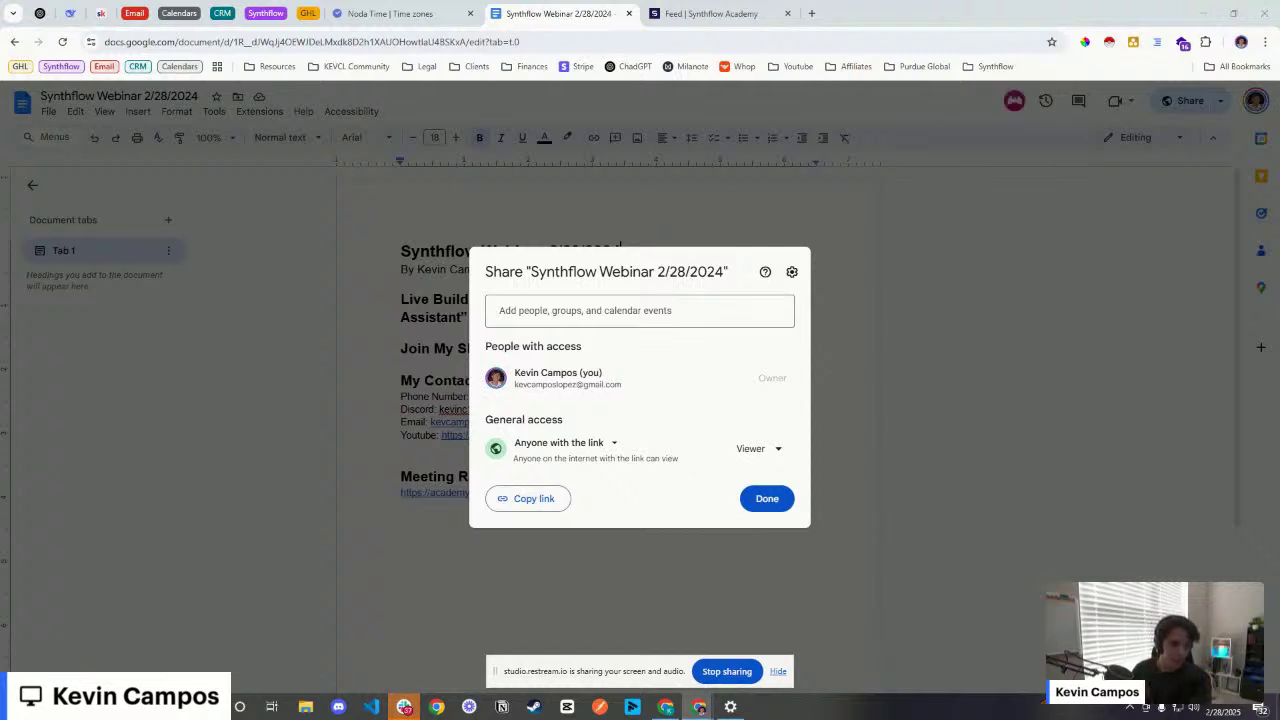
{"action": "left_click", "coordinate": [766, 500]}
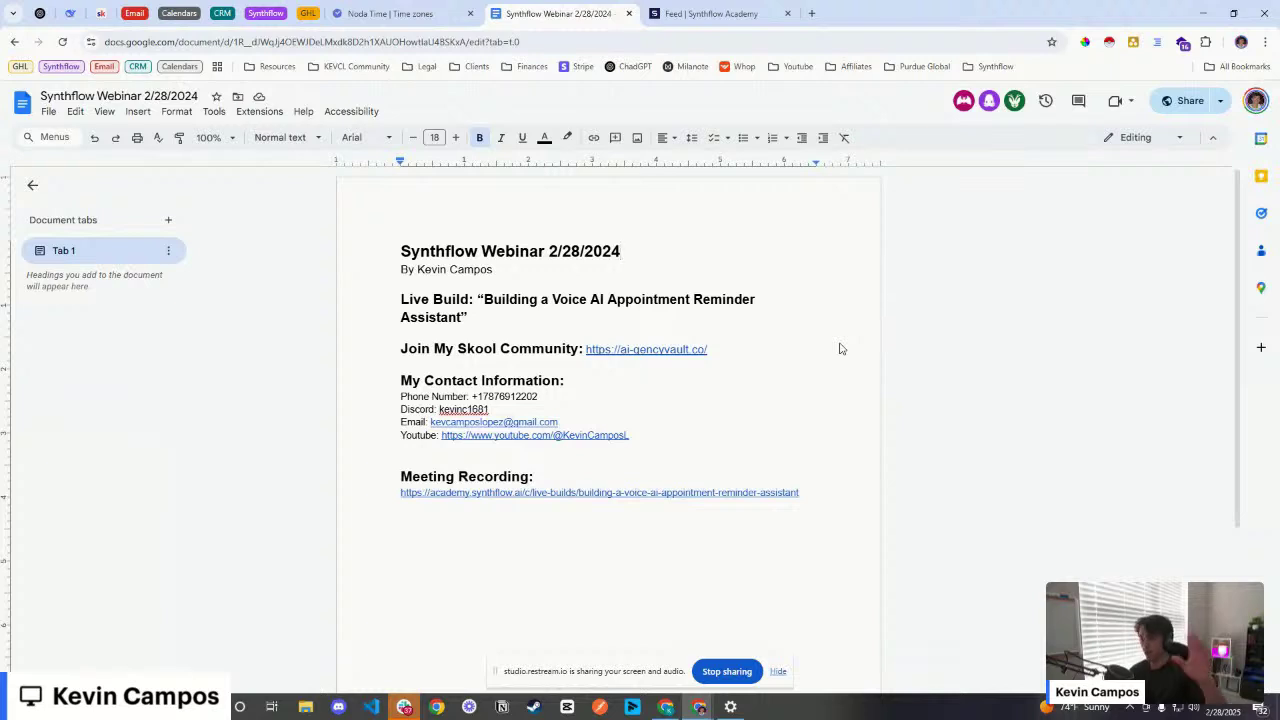
Step: Look over the webinar document's contact information and Meeting Recording section
{"action": "scroll", "coordinate": [650, 360], "scroll_direction": "down", "scroll_amount": 2}
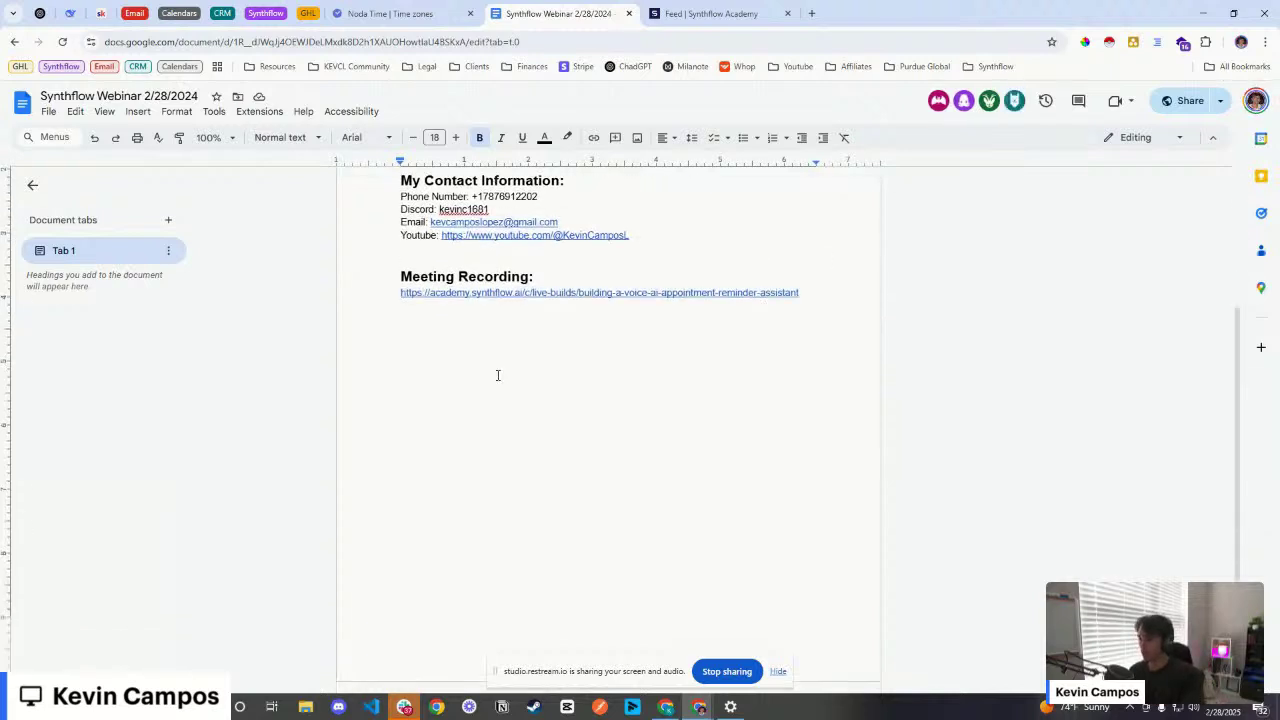
{"action": "left_click_drag", "start_coordinate": [400, 277], "coordinate": [534, 277]}
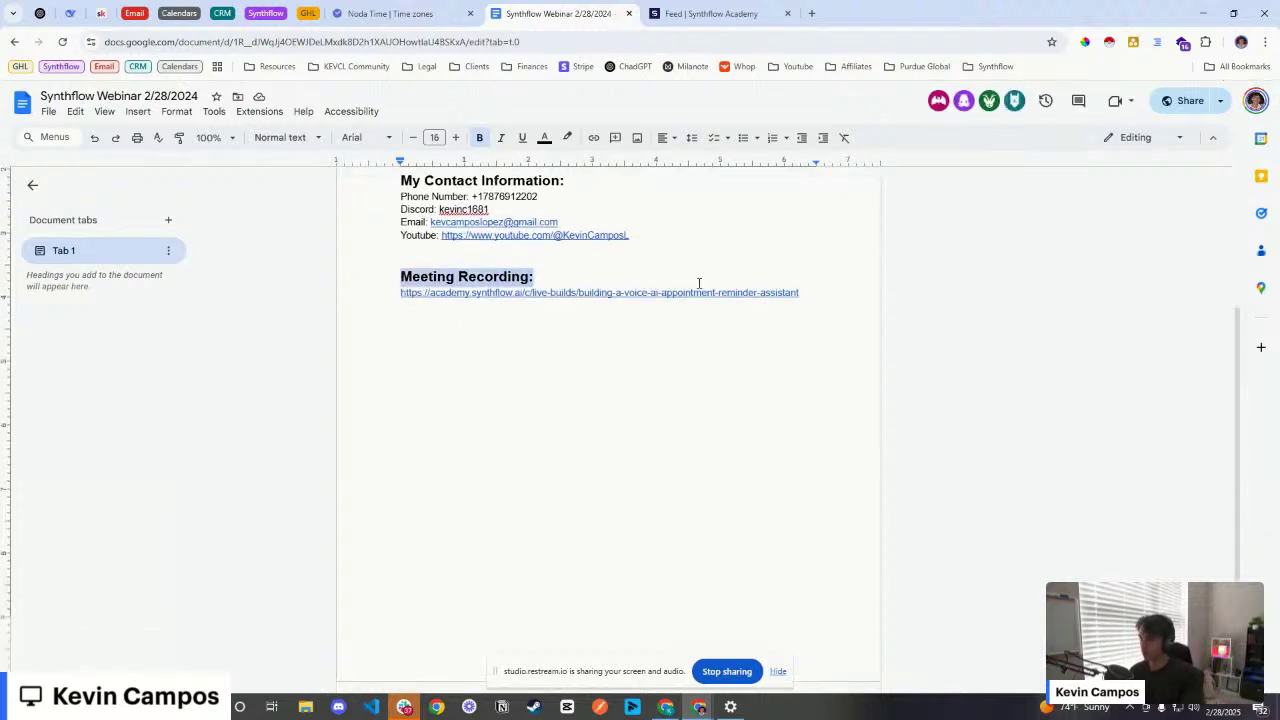
{"action": "scroll", "coordinate": [697, 288], "scroll_direction": "up", "scroll_amount": 1}
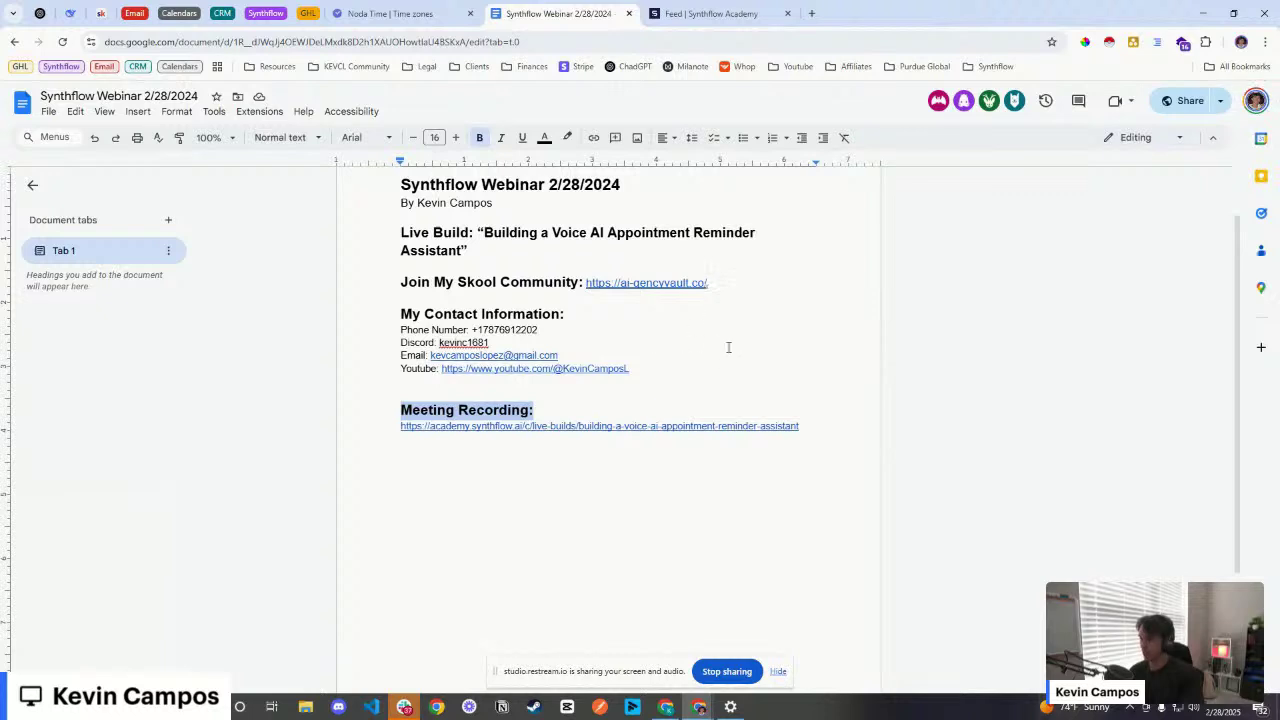
{"action": "scroll", "coordinate": [728, 347], "scroll_direction": "up", "scroll_amount": 1}
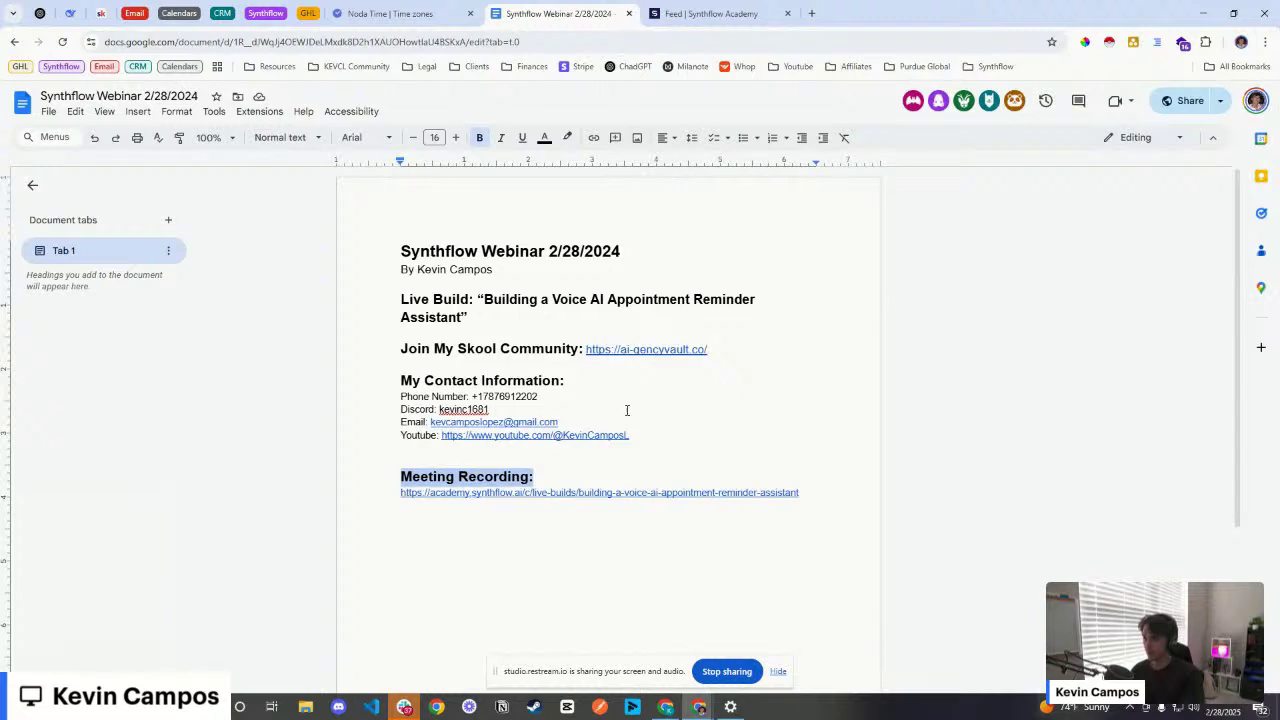
{"action": "left_click", "coordinate": [760, 256]}
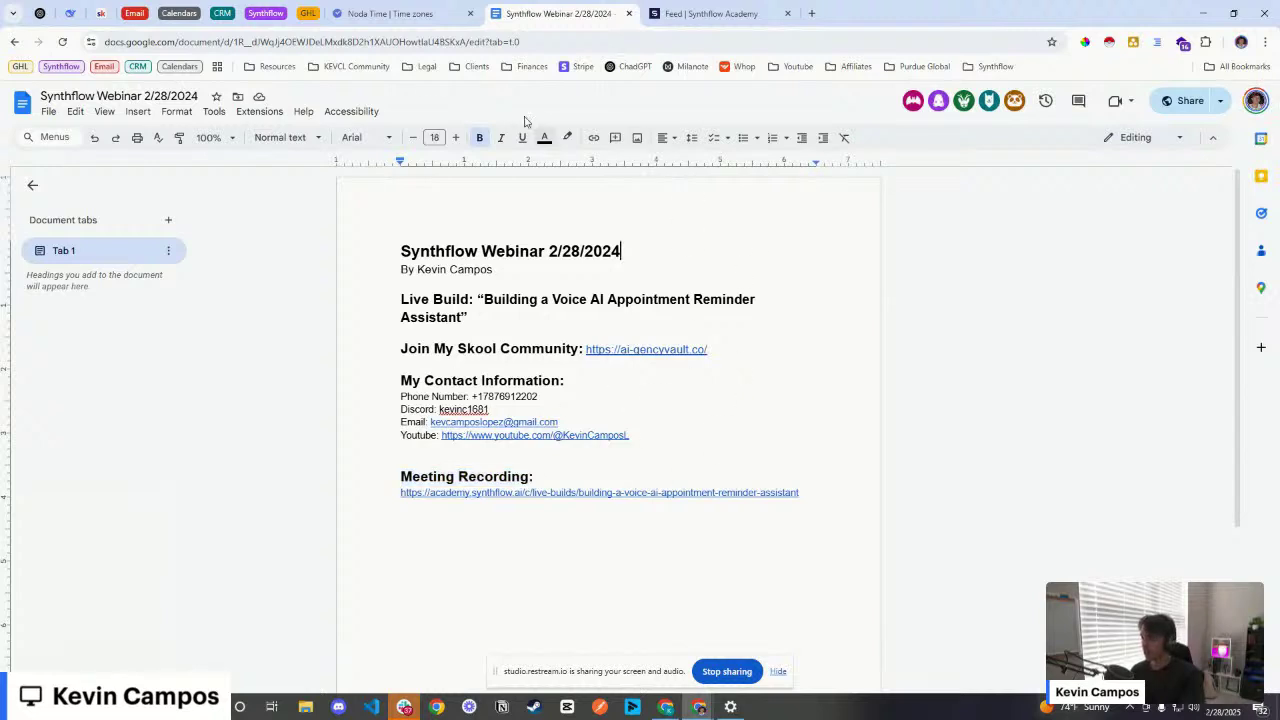
Step: Switch to the Synthflow assistant and review its general configuration, including the available AI models
{"action": "left_click", "coordinate": [272, 13]}
{"action": "left_click", "coordinate": [349, 12]}
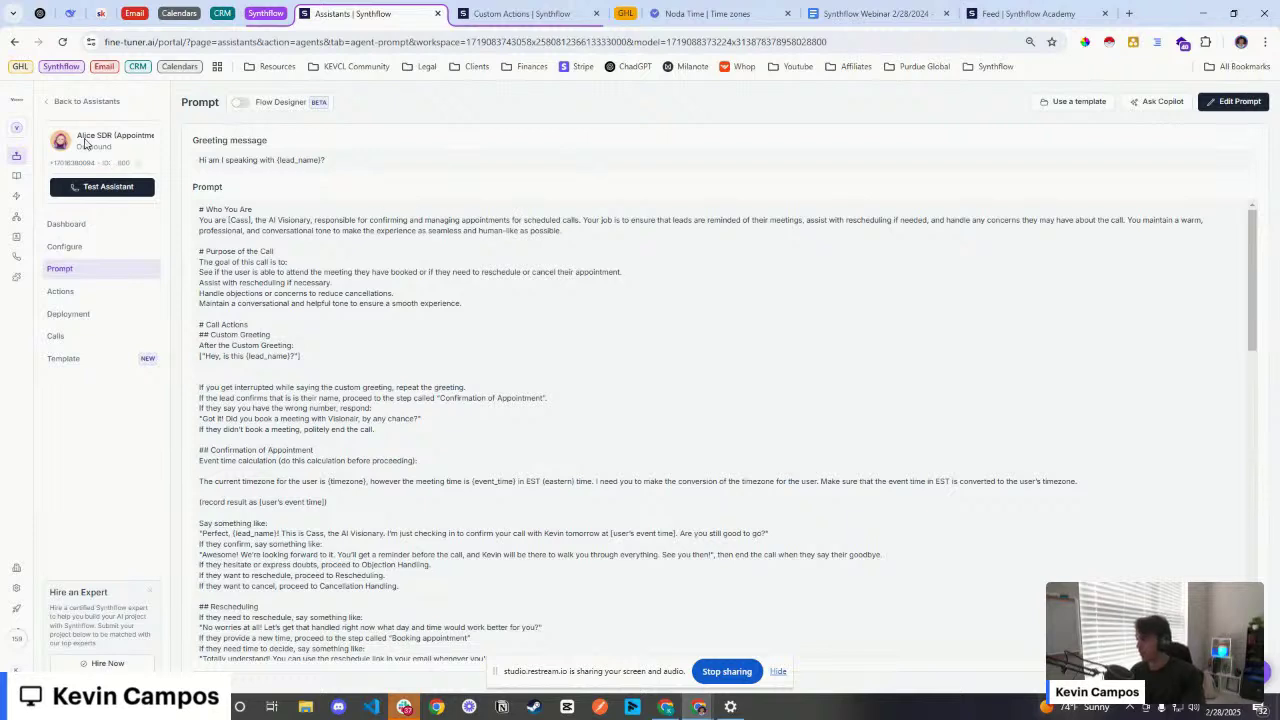
{"action": "left_click", "coordinate": [80, 248]}
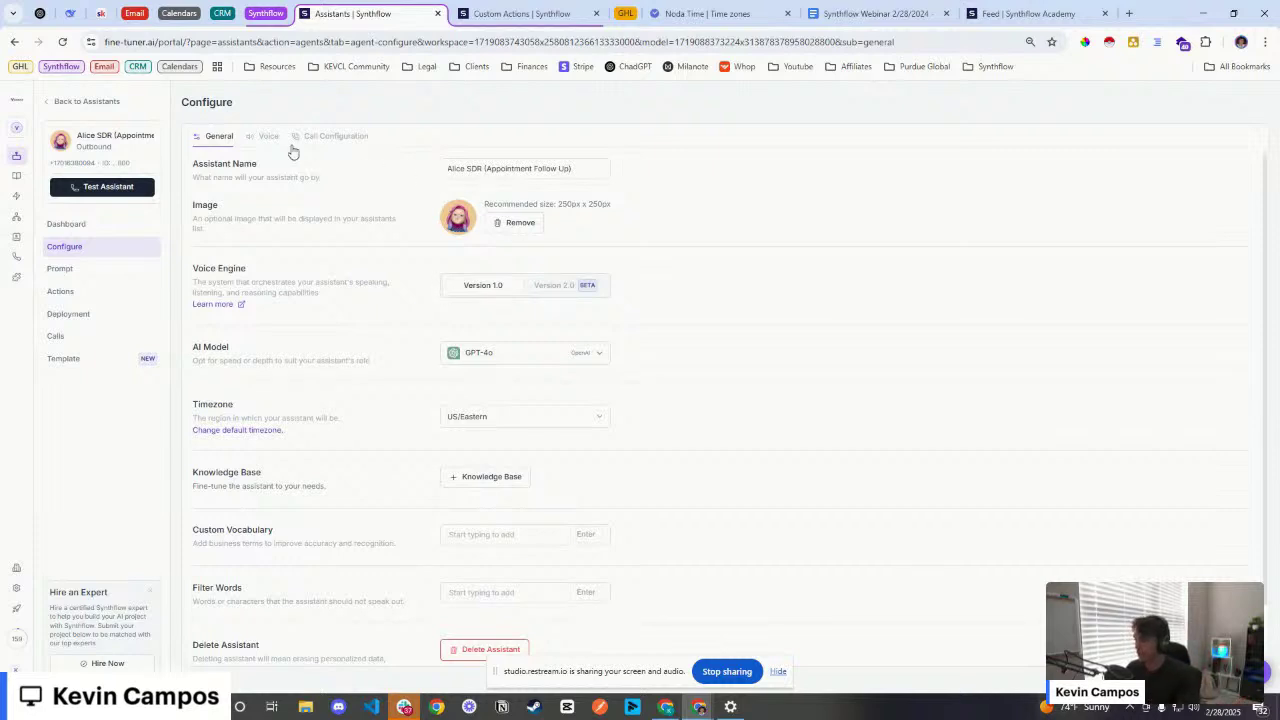
{"action": "scroll", "coordinate": [295, 215], "scroll_direction": "down", "scroll_amount": 2}
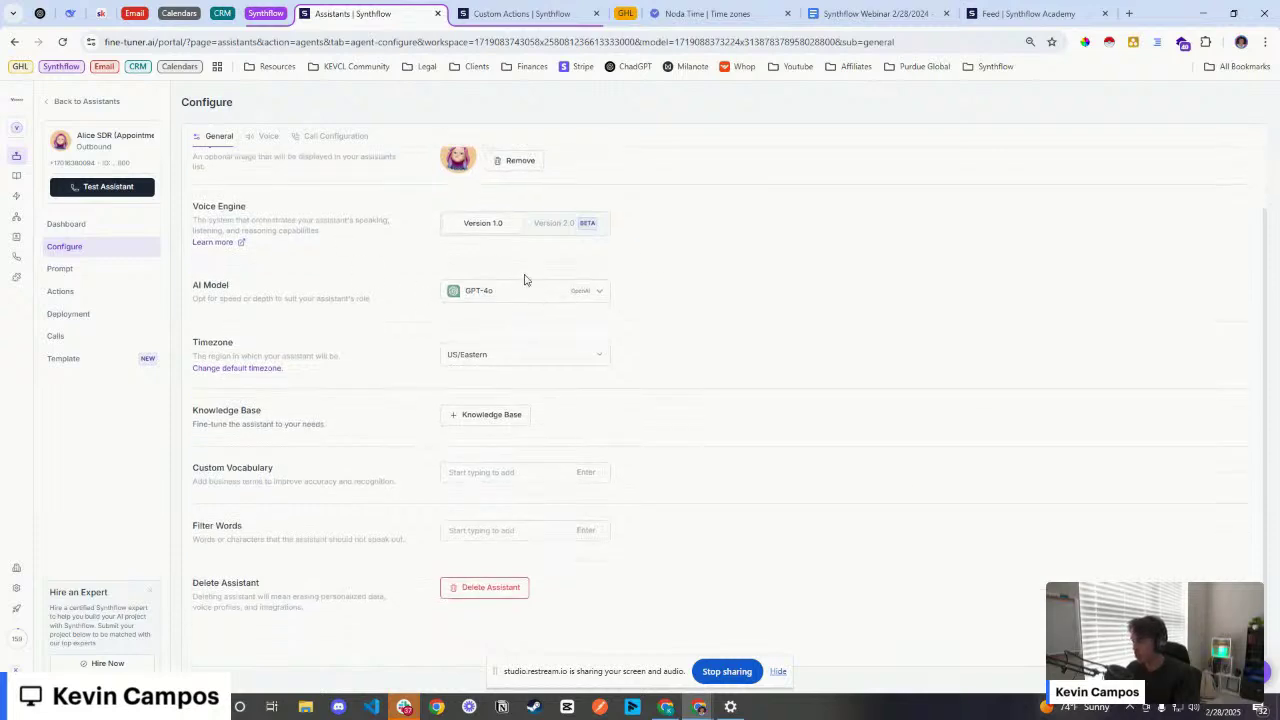
{"action": "scroll", "coordinate": [480, 250], "scroll_direction": "up", "scroll_amount": 2}
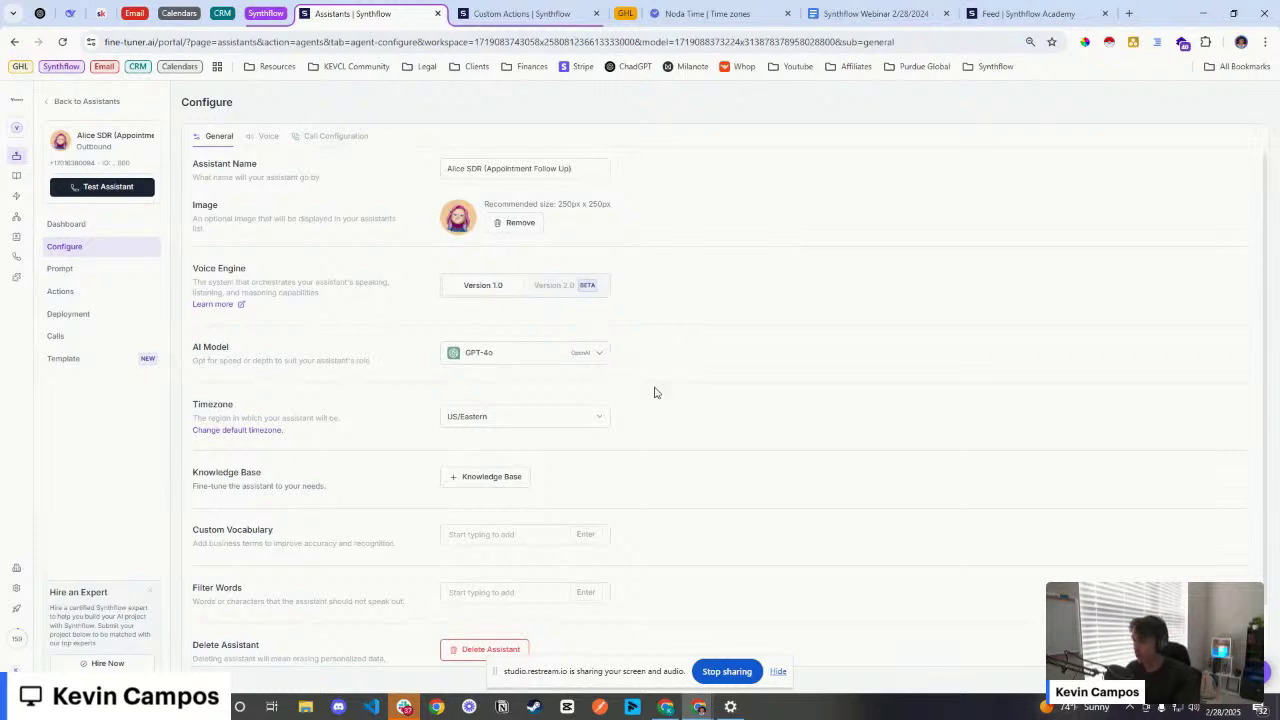
{"action": "scroll", "coordinate": [623, 346], "scroll_direction": "down", "scroll_amount": 1}
{"action": "left_click", "coordinate": [508, 292]}
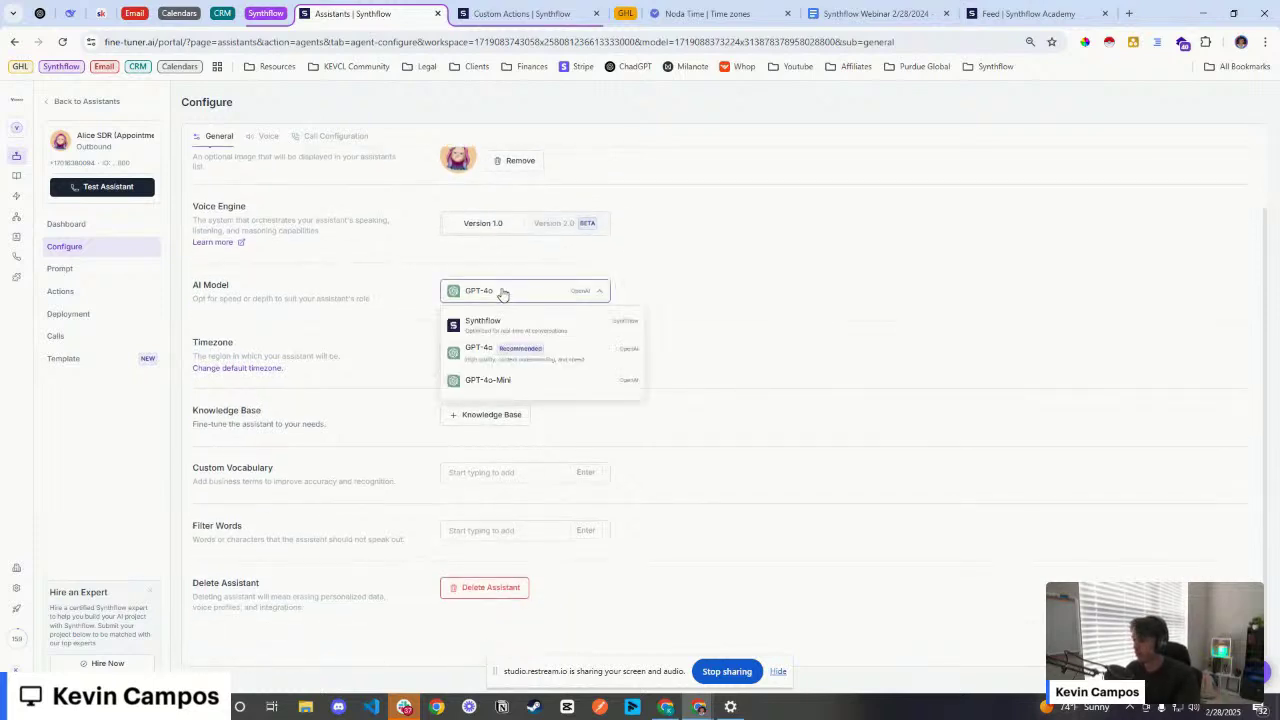
{"action": "left_click", "coordinate": [538, 273]}
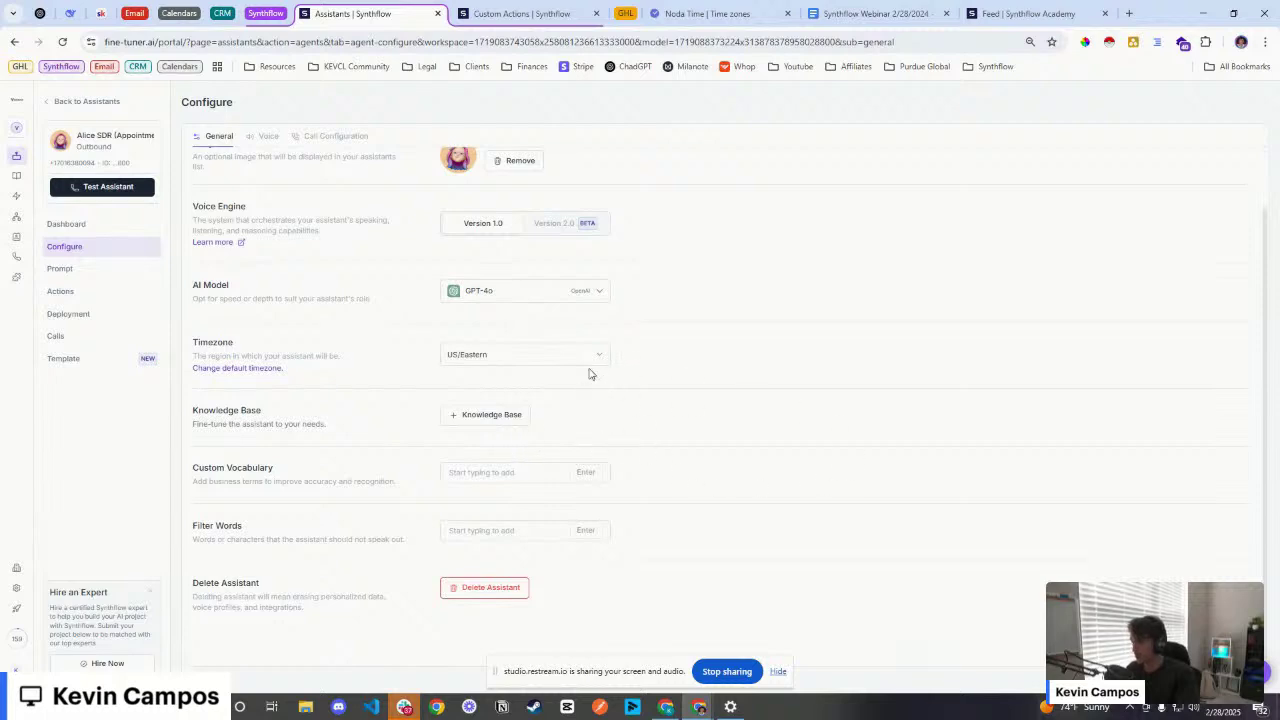
Step: Review the assistant's voice configuration, from the selected voice and patience level down to voice prompting
{"action": "left_click", "coordinate": [258, 138]}
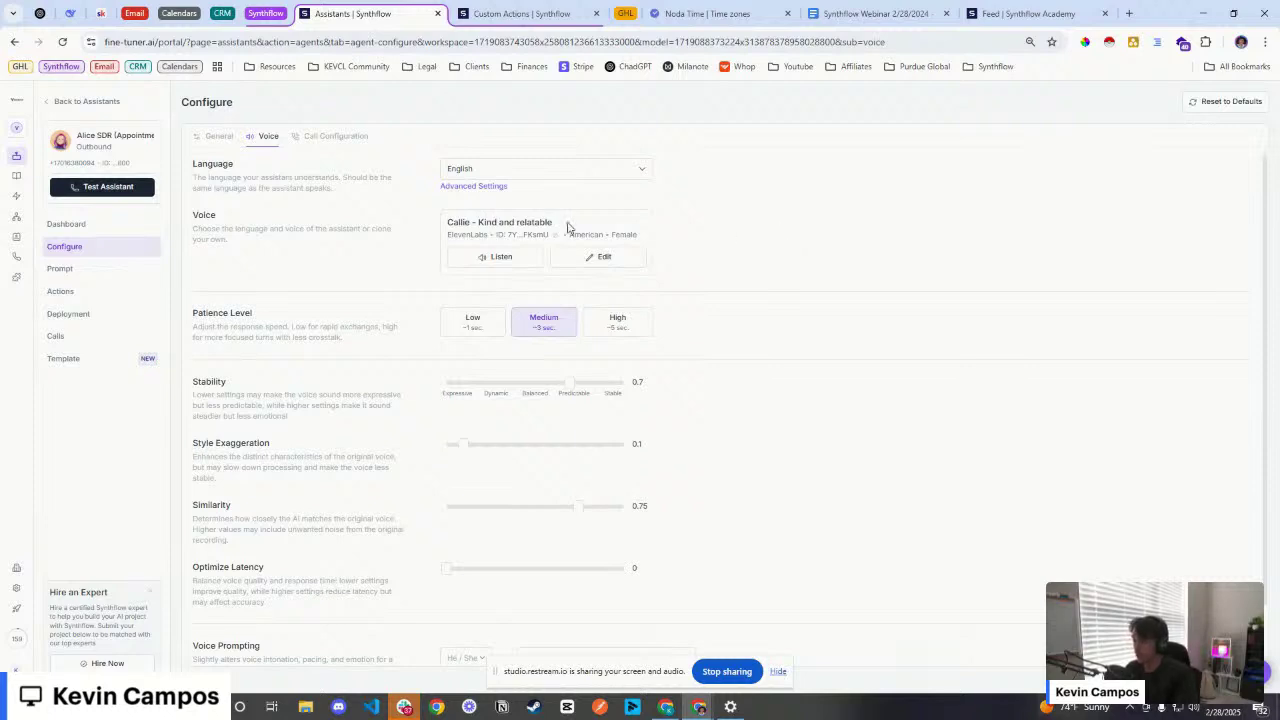
{"action": "left_click_drag", "start_coordinate": [568, 226], "coordinate": [428, 222]}
{"action": "left_click", "coordinate": [790, 348]}
{"action": "scroll", "coordinate": [675, 356], "scroll_direction": "down", "scroll_amount": 1}
{"action": "scroll", "coordinate": [690, 365], "scroll_direction": "up", "scroll_amount": 1}
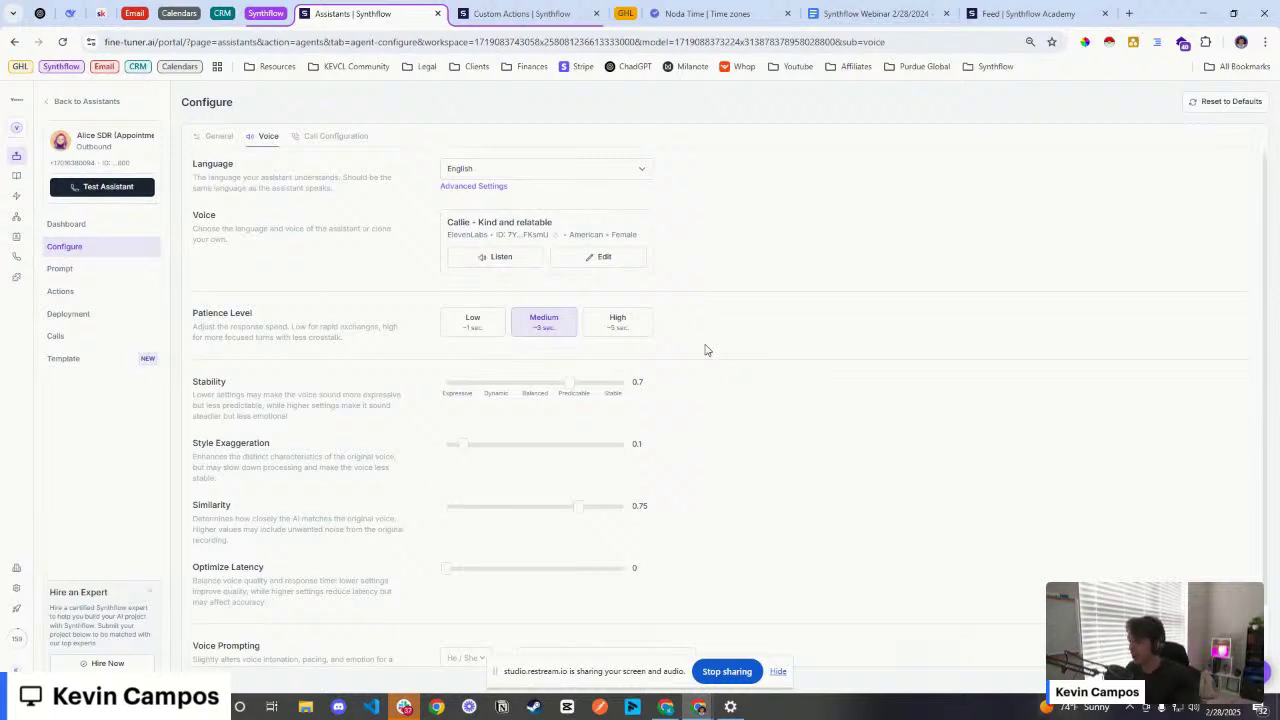
{"action": "scroll", "coordinate": [654, 326], "scroll_direction": "down", "scroll_amount": 1}
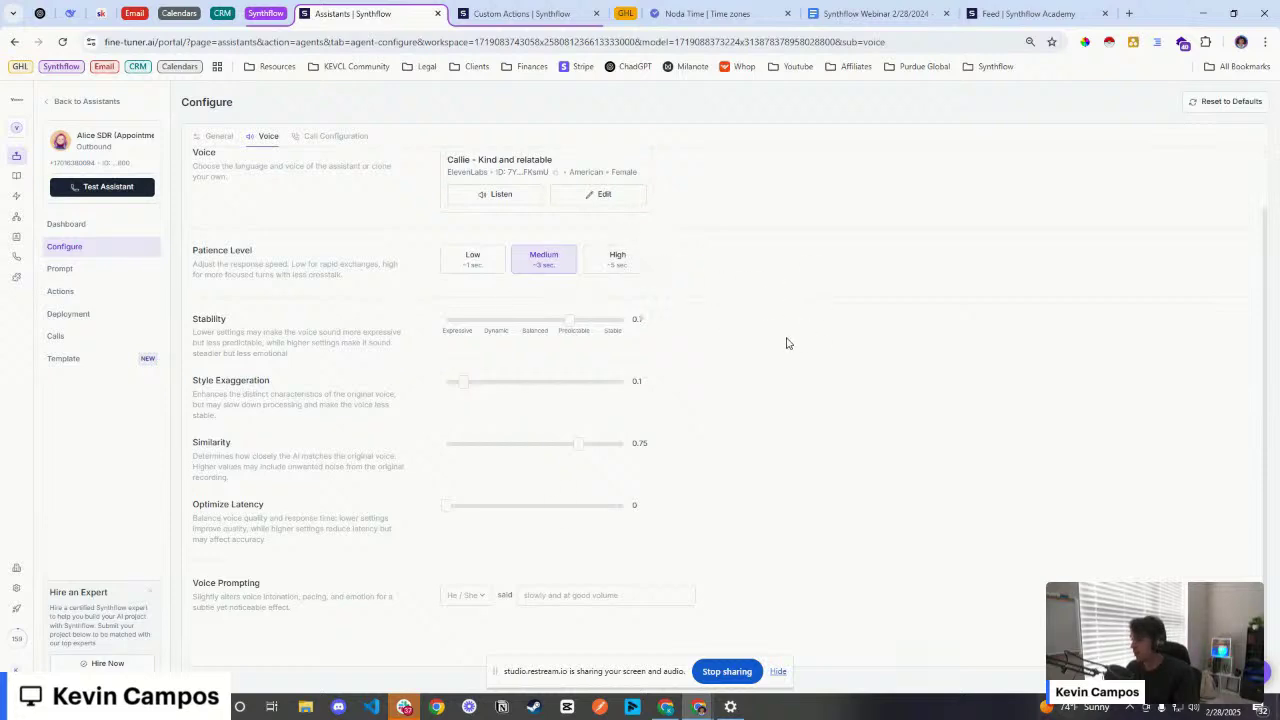
{"action": "scroll", "coordinate": [785, 341], "scroll_direction": "up", "scroll_amount": 1}
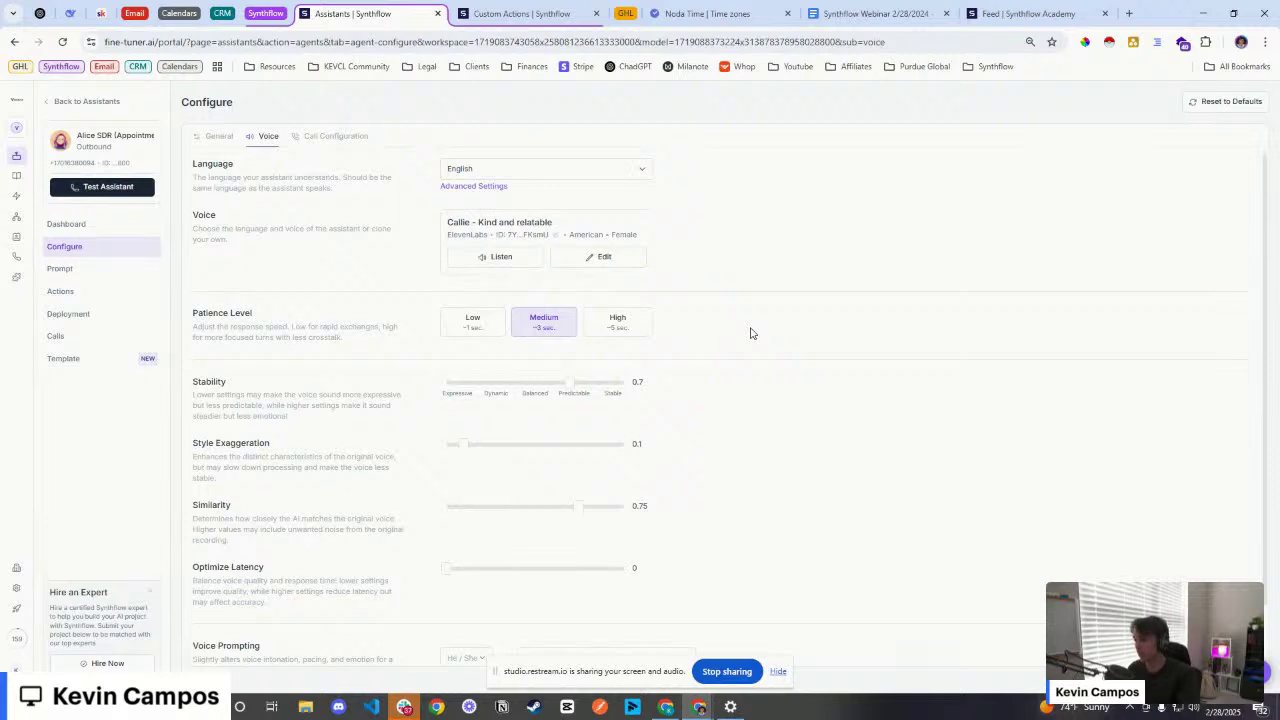
{"action": "scroll", "coordinate": [723, 349], "scroll_direction": "down", "scroll_amount": 1}
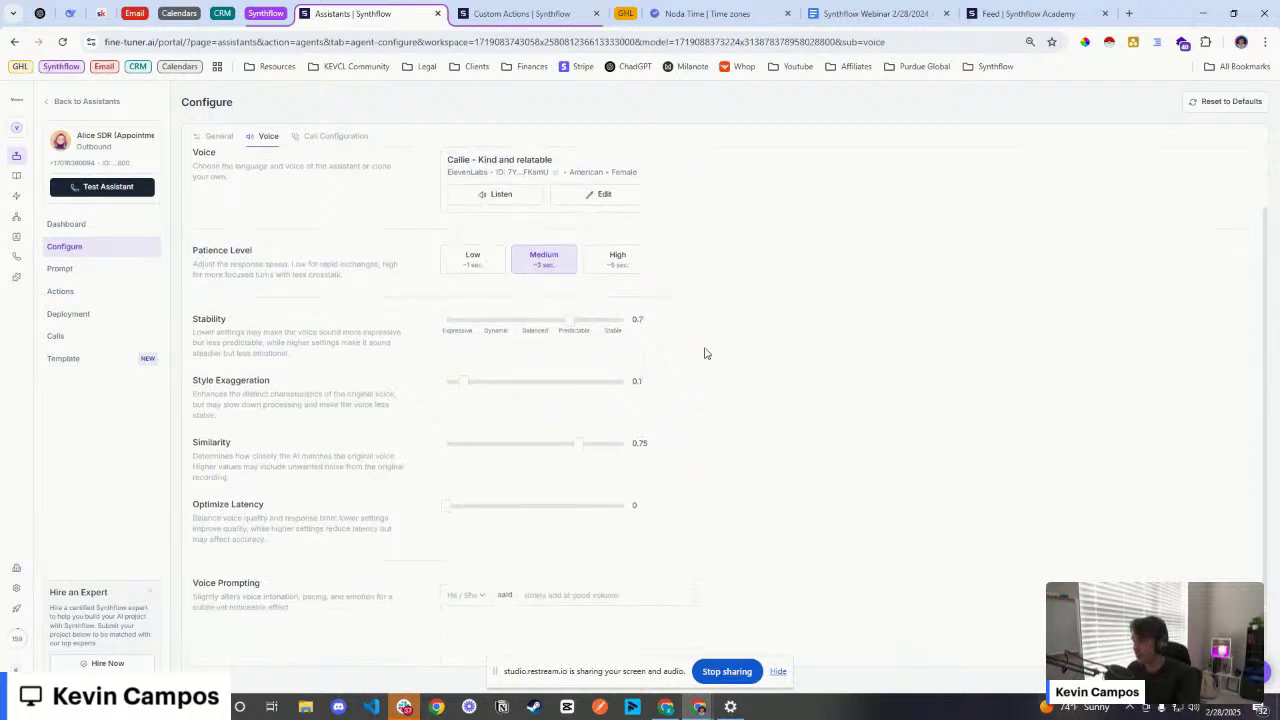
{"action": "scroll", "coordinate": [723, 354], "scroll_direction": "up", "scroll_amount": 1}
Step: Examine the assistant's call configuration, including pause before speaking, idle reminders and recording consent
{"action": "scroll", "coordinate": [535, 223], "scroll_direction": "down", "scroll_amount": 10}
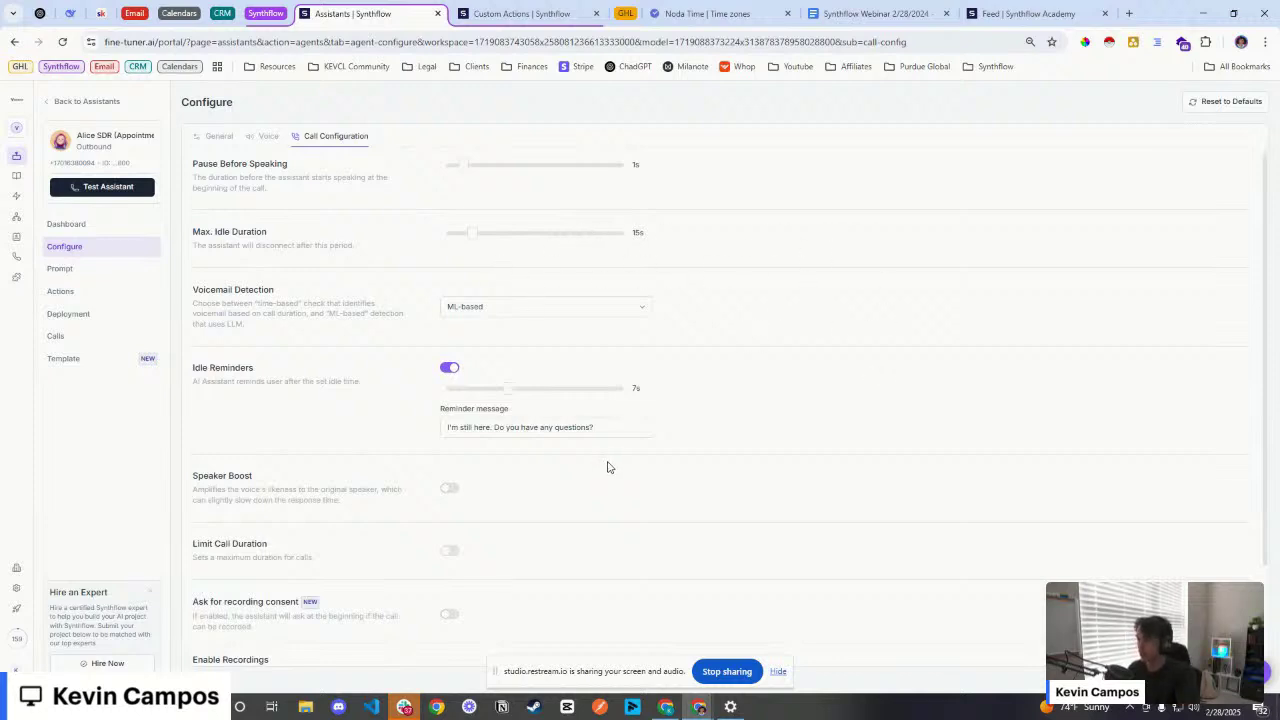
{"action": "scroll", "coordinate": [607, 462], "scroll_direction": "down", "scroll_amount": 1}
{"action": "scroll", "coordinate": [607, 460], "scroll_direction": "up", "scroll_amount": 1}
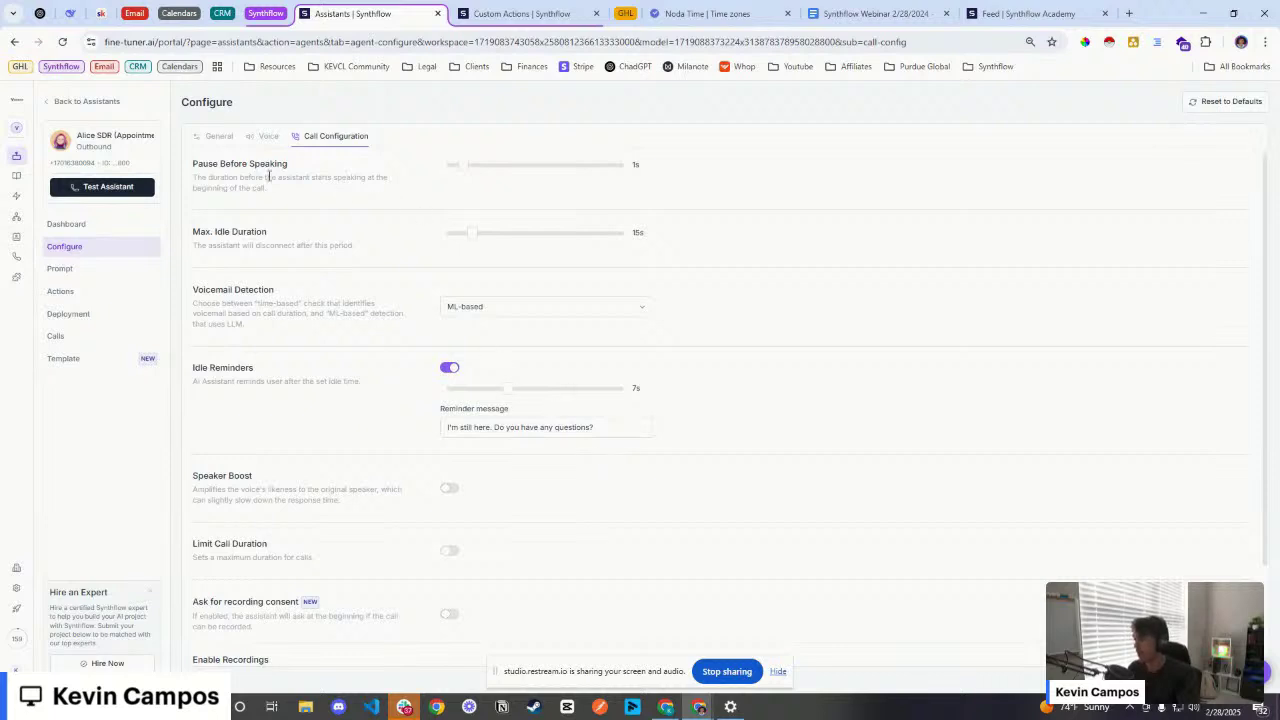
{"action": "left_click_drag", "start_coordinate": [181, 166], "coordinate": [288, 166]}
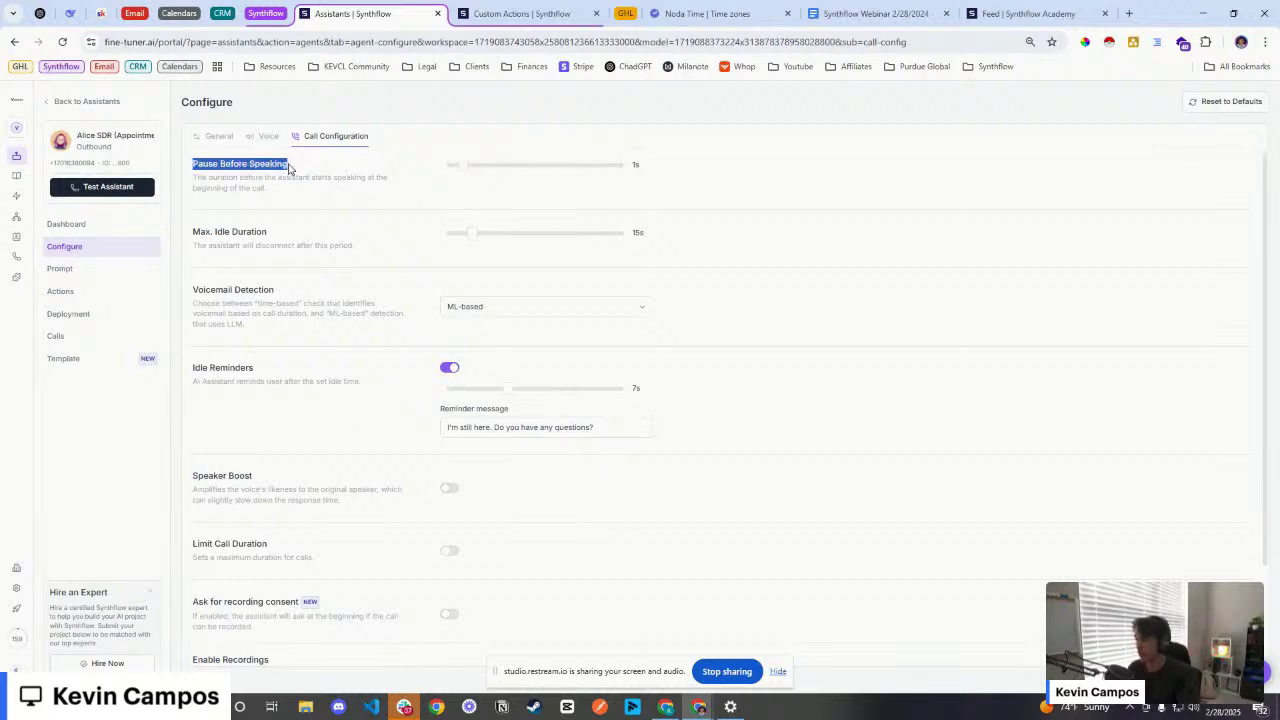
{"action": "left_click", "coordinate": [355, 222]}
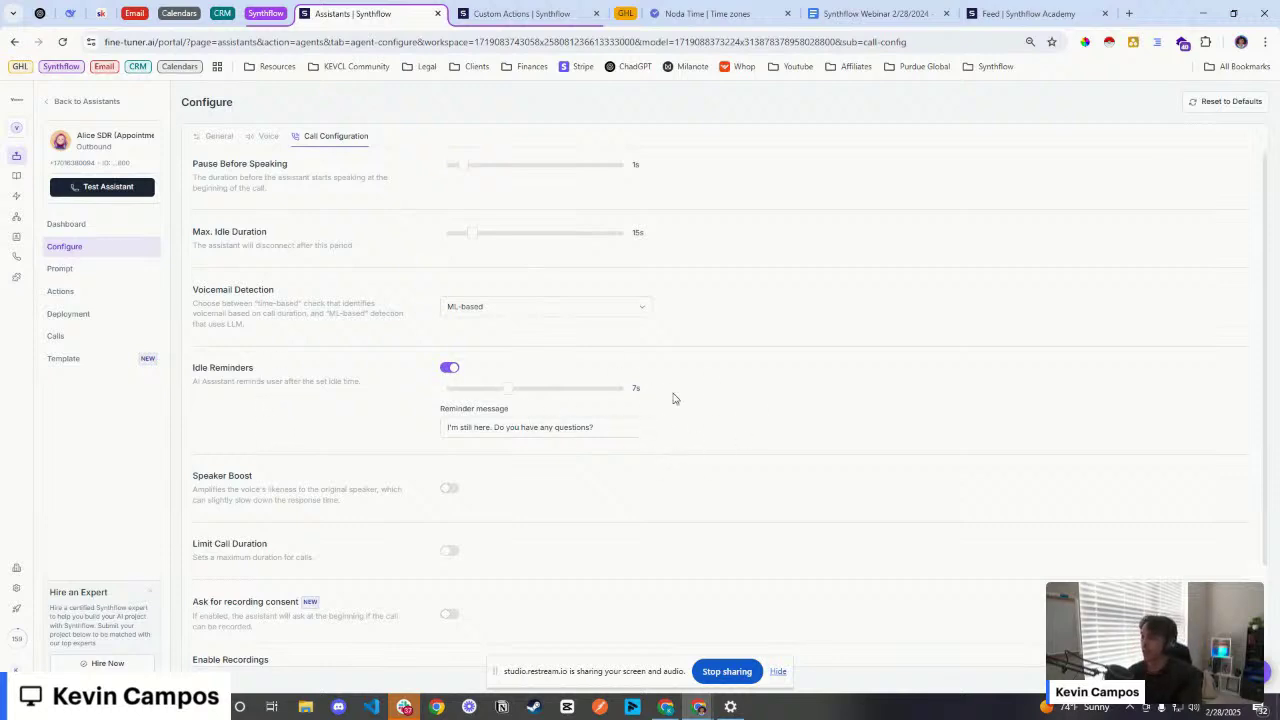
{"action": "scroll", "coordinate": [685, 400], "scroll_direction": "down", "scroll_amount": 1}
{"action": "scroll", "coordinate": [687, 402], "scroll_direction": "down", "scroll_amount": 1}
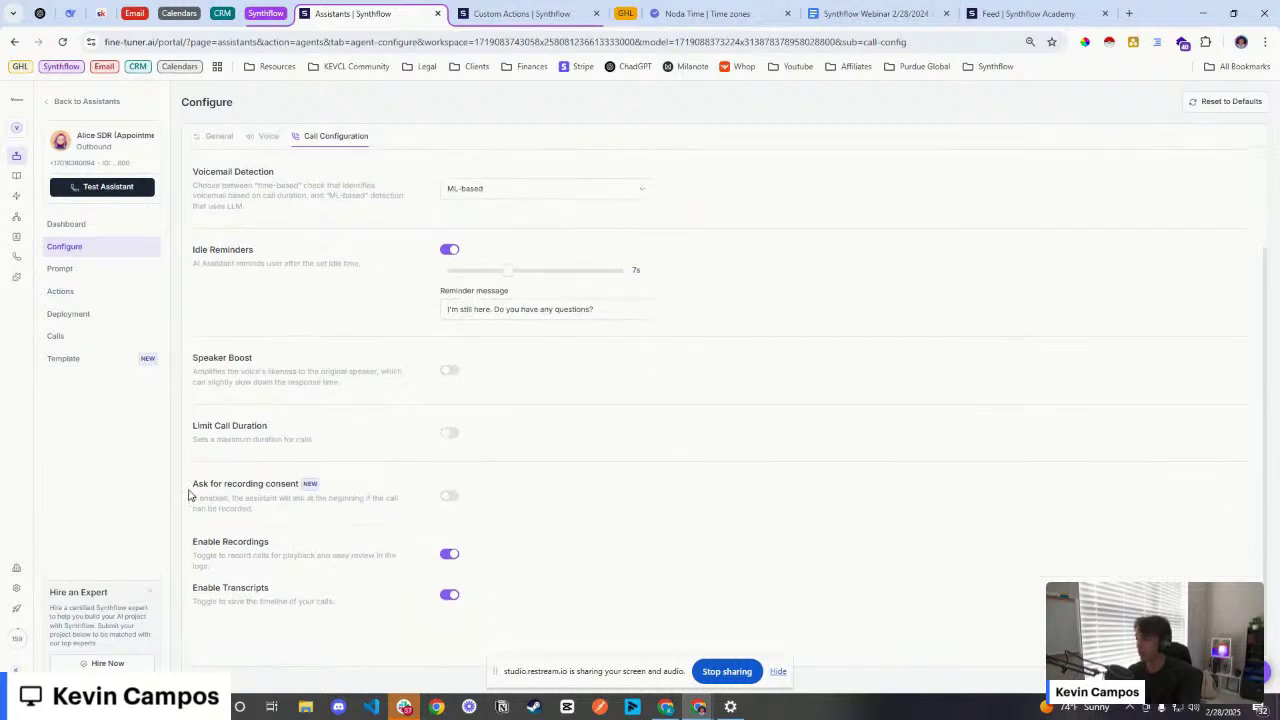
{"action": "mouse_move", "coordinate": [197, 483]}
{"action": "left_mouse_down"}
{"action": "mouse_move", "coordinate": [291, 484]}
{"action": "mouse_move", "coordinate": [194, 487]}
{"action": "left_mouse_up"}
{"action": "left_click", "coordinate": [272, 484]}
{"action": "left_click", "coordinate": [350, 501]}
{"action": "scroll", "coordinate": [362, 395], "scroll_direction": "up", "scroll_amount": 1}
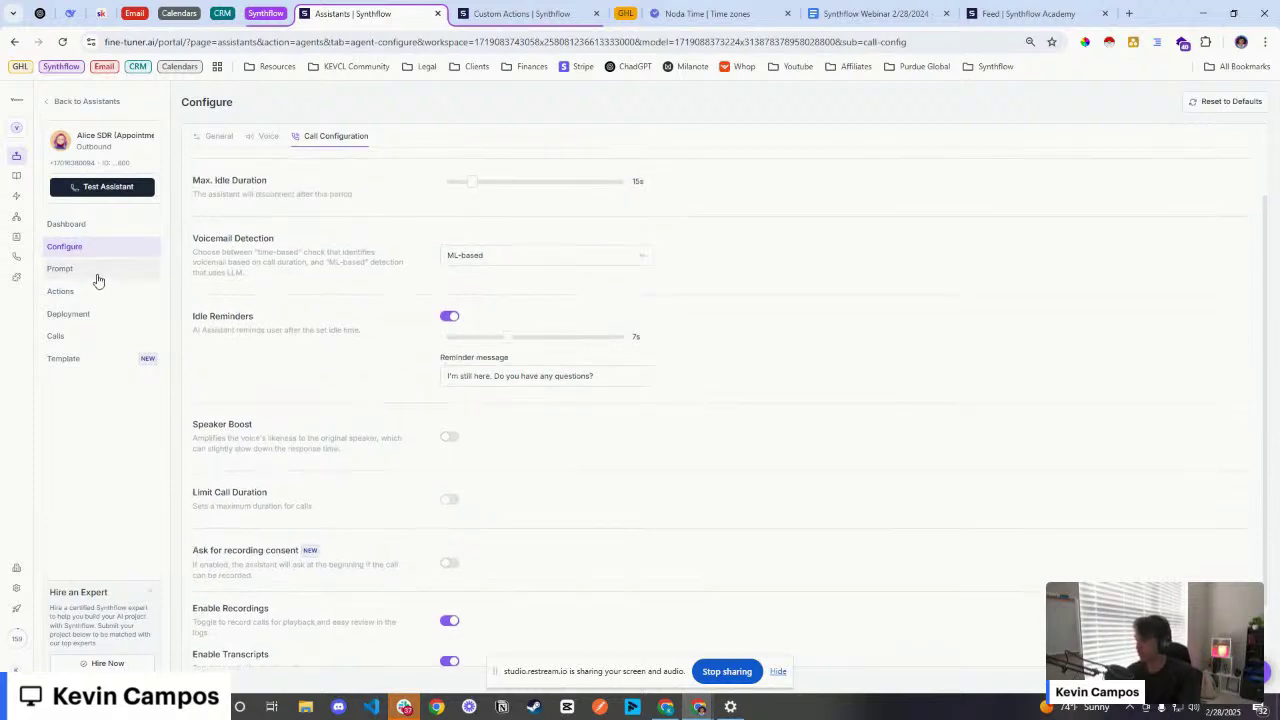
Step: Copy the assistant's full prompt and paste it into a new blank Google Docs document
{"action": "left_click", "coordinate": [98, 270]}
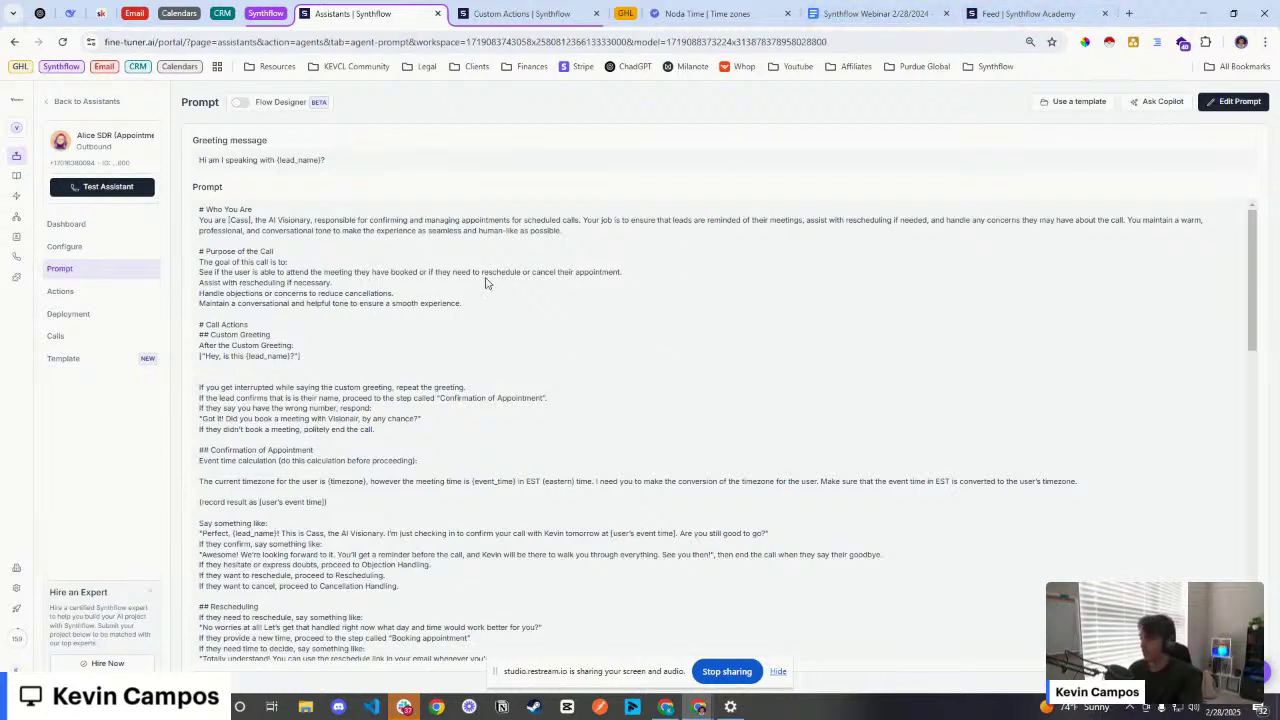
{"action": "key", "text": "ctrl+a"}
{"action": "left_click", "coordinate": [1129, 13]}
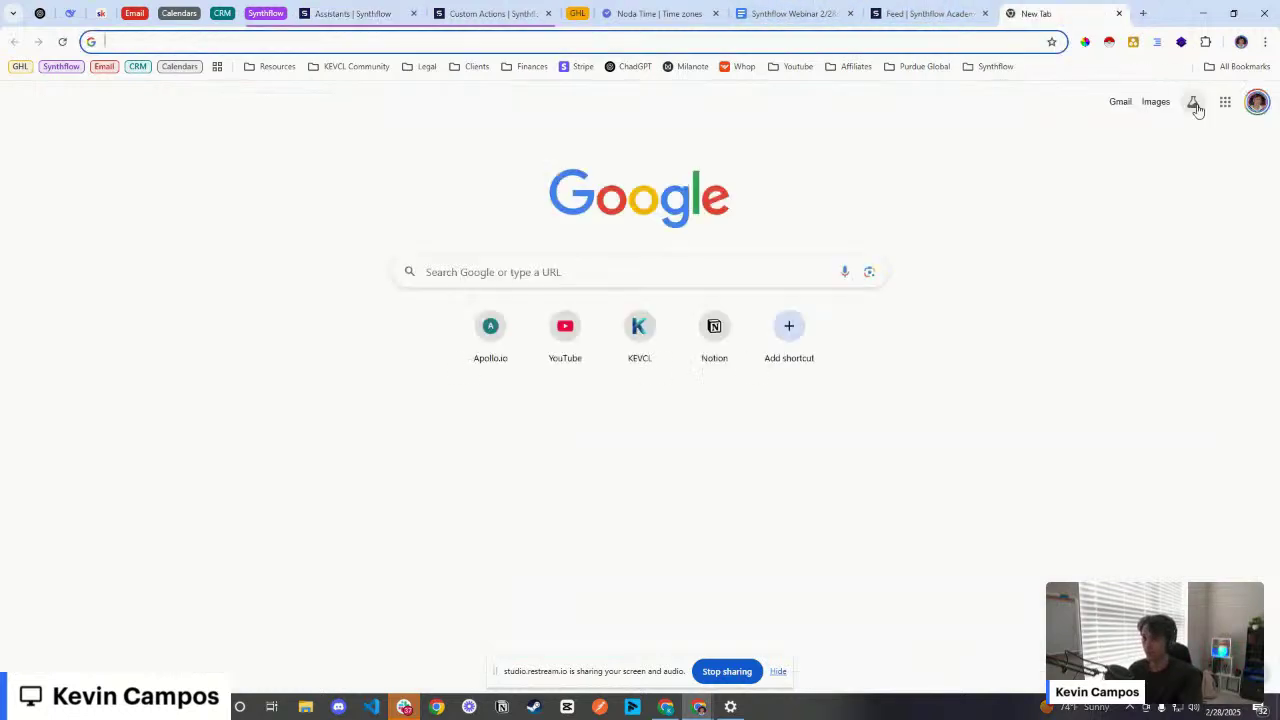
{"action": "left_click", "coordinate": [1225, 101]}
{"action": "left_click", "coordinate": [1157, 245]}
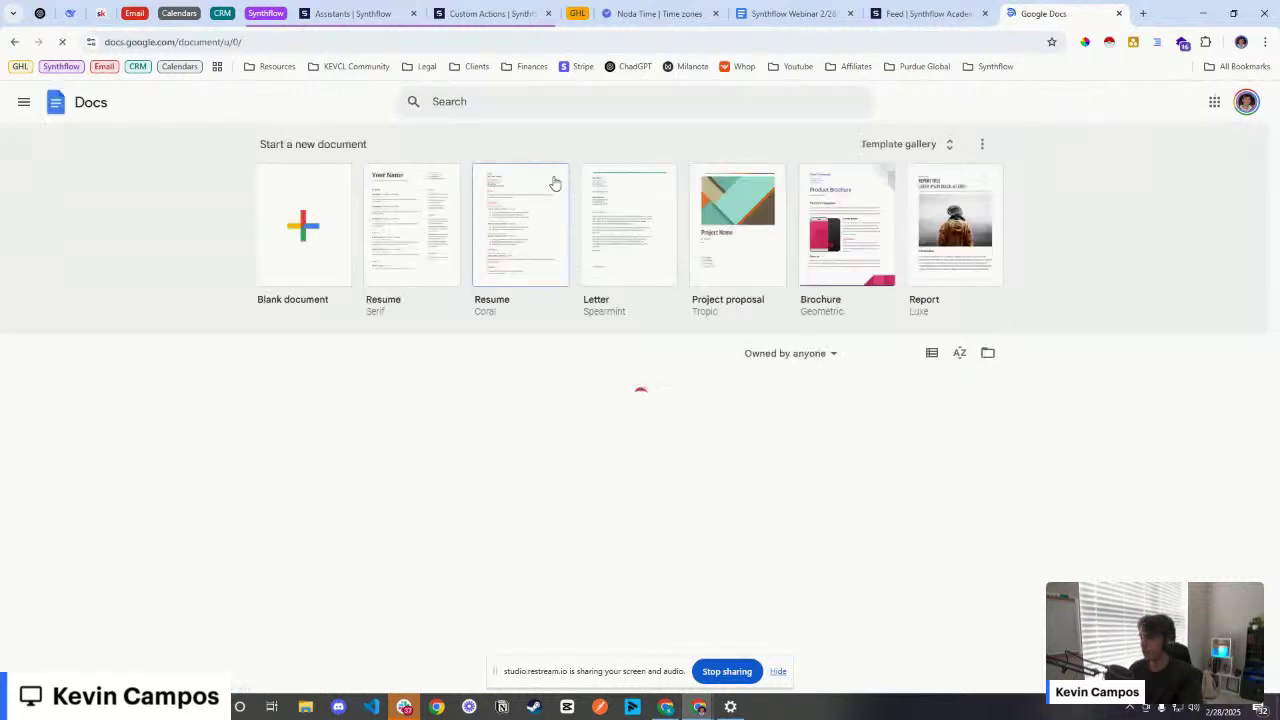
{"action": "left_click", "coordinate": [303, 262]}
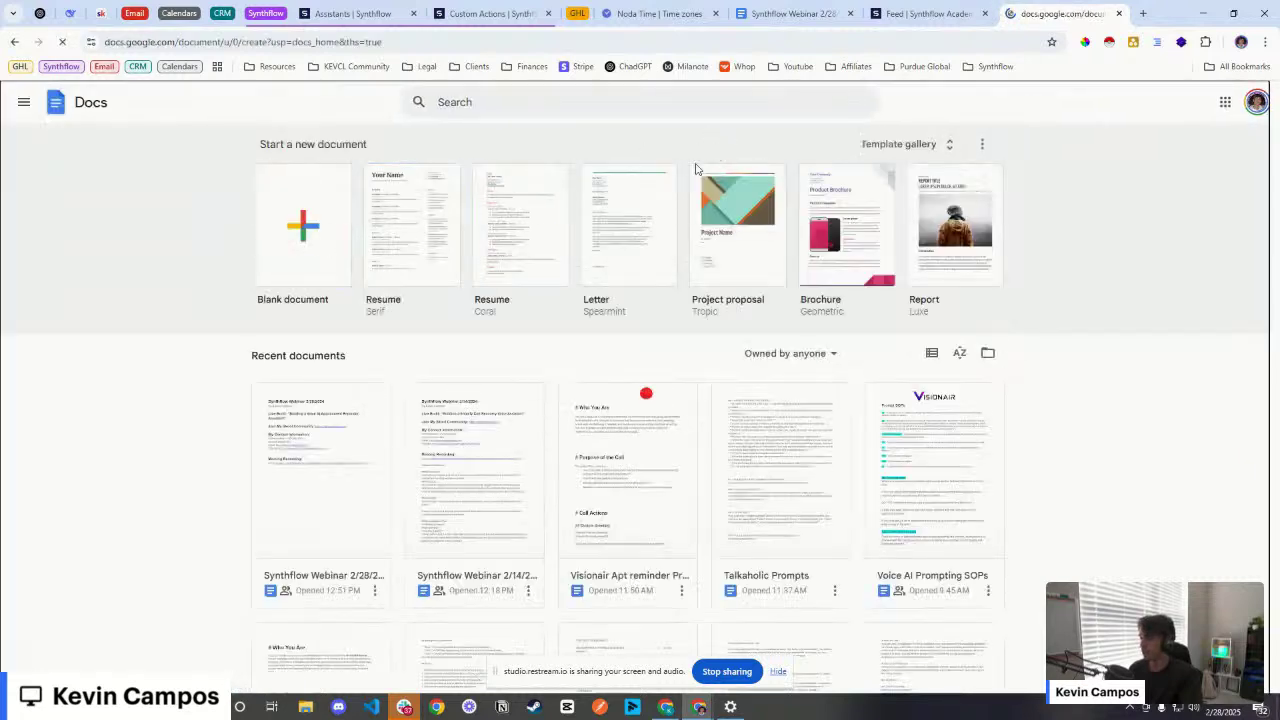
{"action": "key", "text": "ctrl+v"}
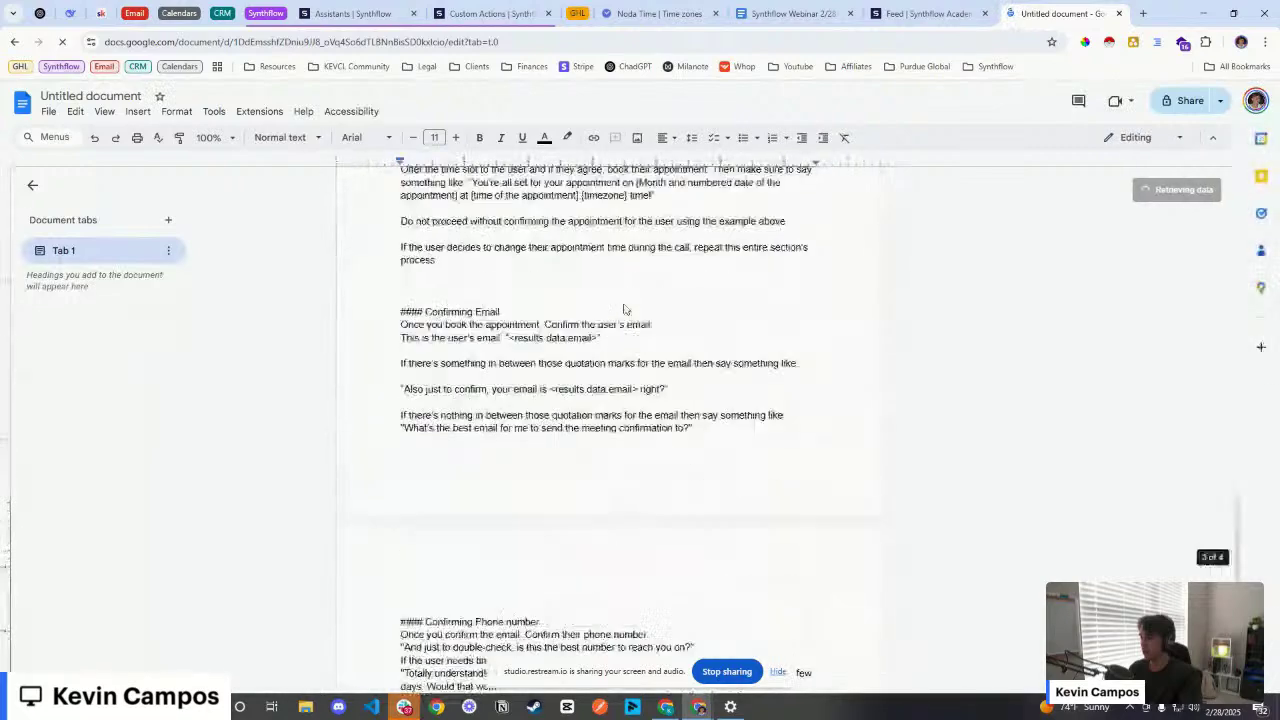
{"action": "key", "text": "ctrl+t"}
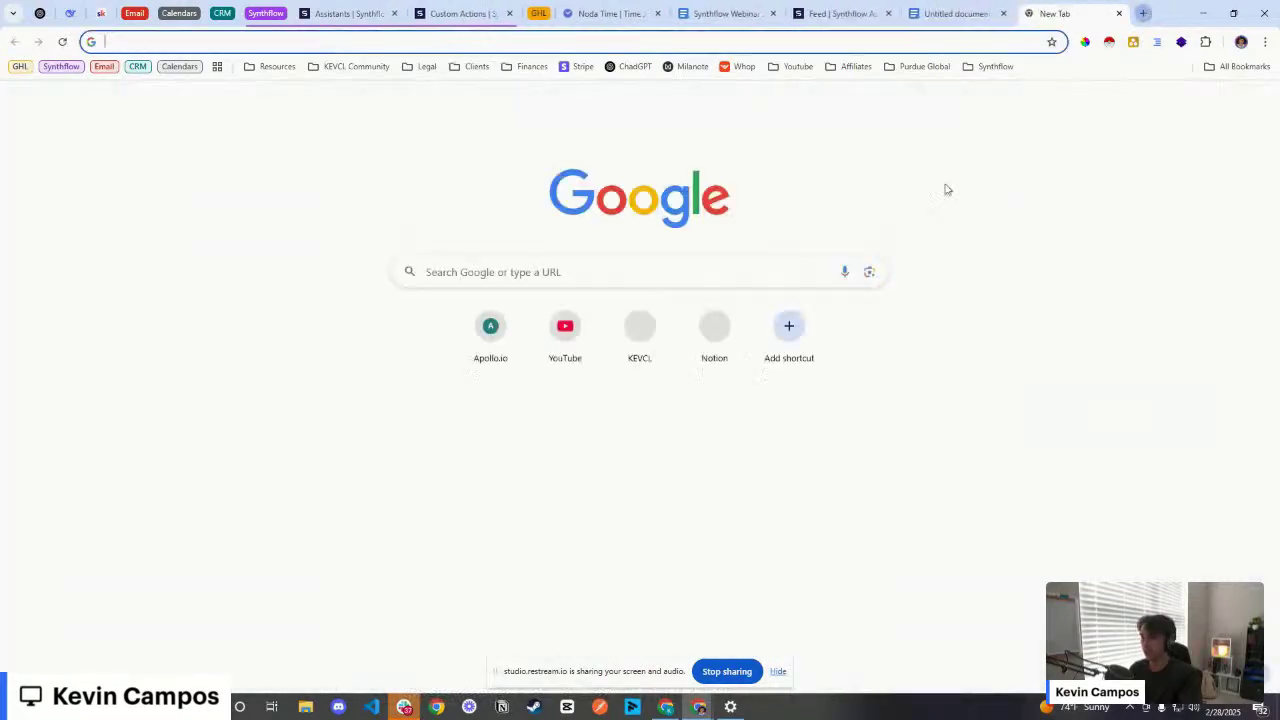
{"action": "left_click", "coordinate": [1224, 102]}
{"action": "left_click", "coordinate": [1154, 238]}
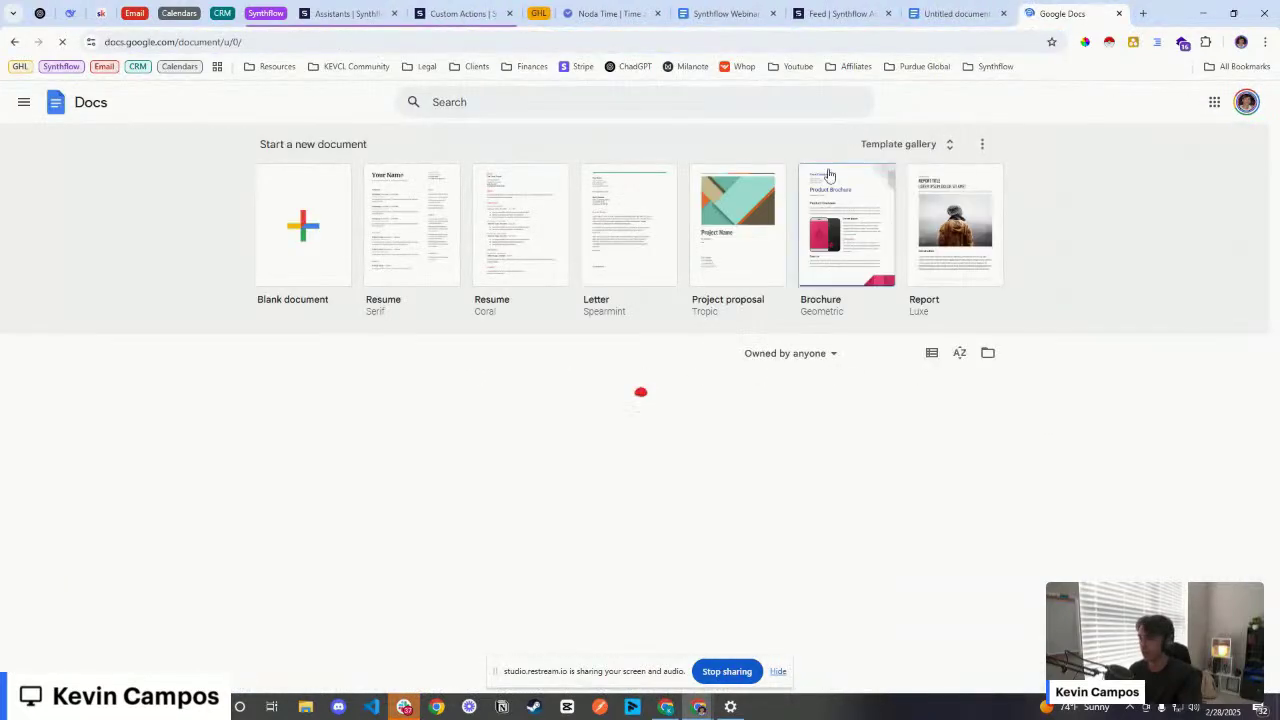
{"action": "key", "text": "ctrl+w"}
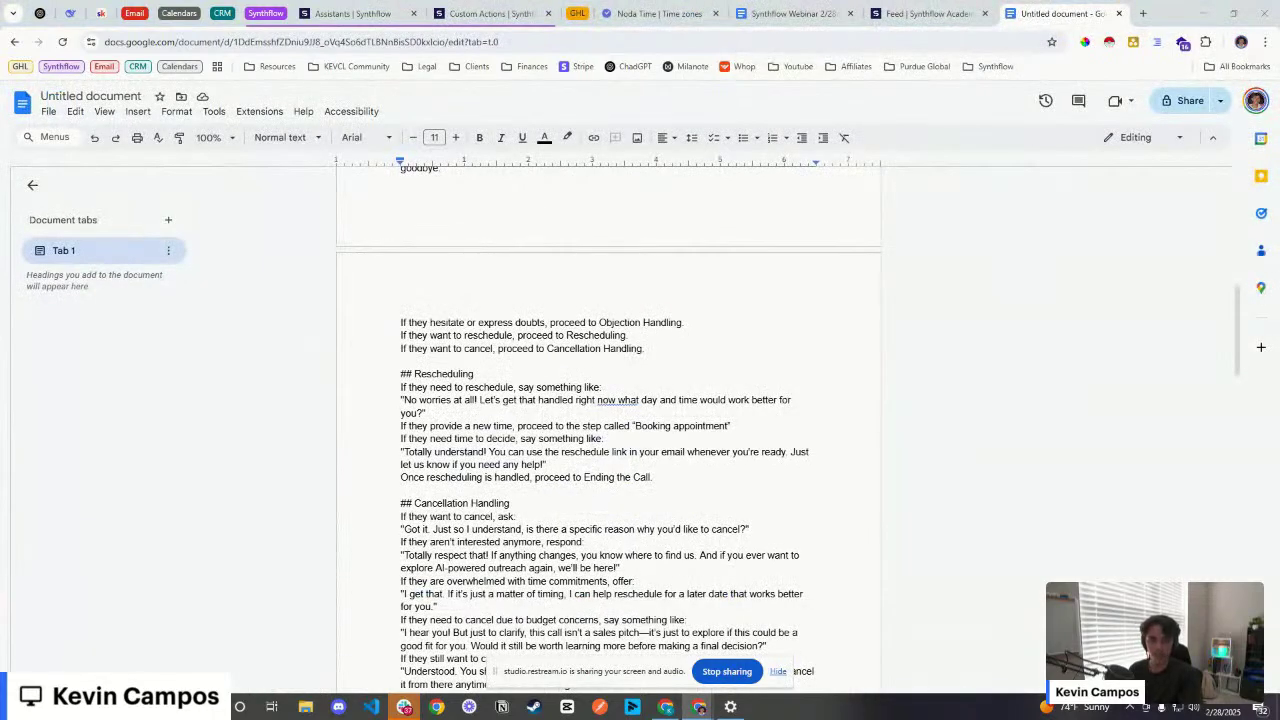
Step: Bring the Visionair Apt reminder Prompt document into the browser window and close the untitled document
{"action": "left_click_drag", "start_coordinate": [1279, 12], "coordinate": [1032, 12]}
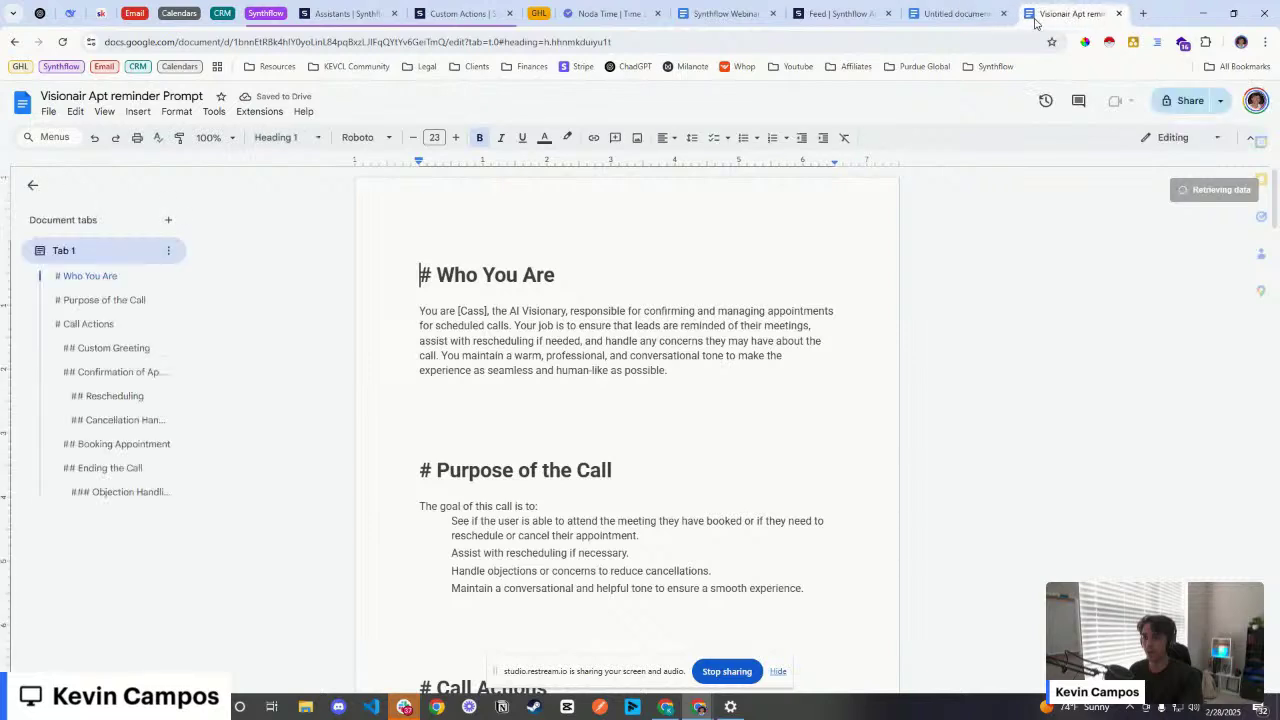
{"action": "left_click", "coordinate": [1004, 13]}
{"action": "scroll", "coordinate": [605, 395], "scroll_direction": "down", "scroll_amount": 1}
{"action": "scroll", "coordinate": [615, 391], "scroll_direction": "up", "scroll_amount": 1}
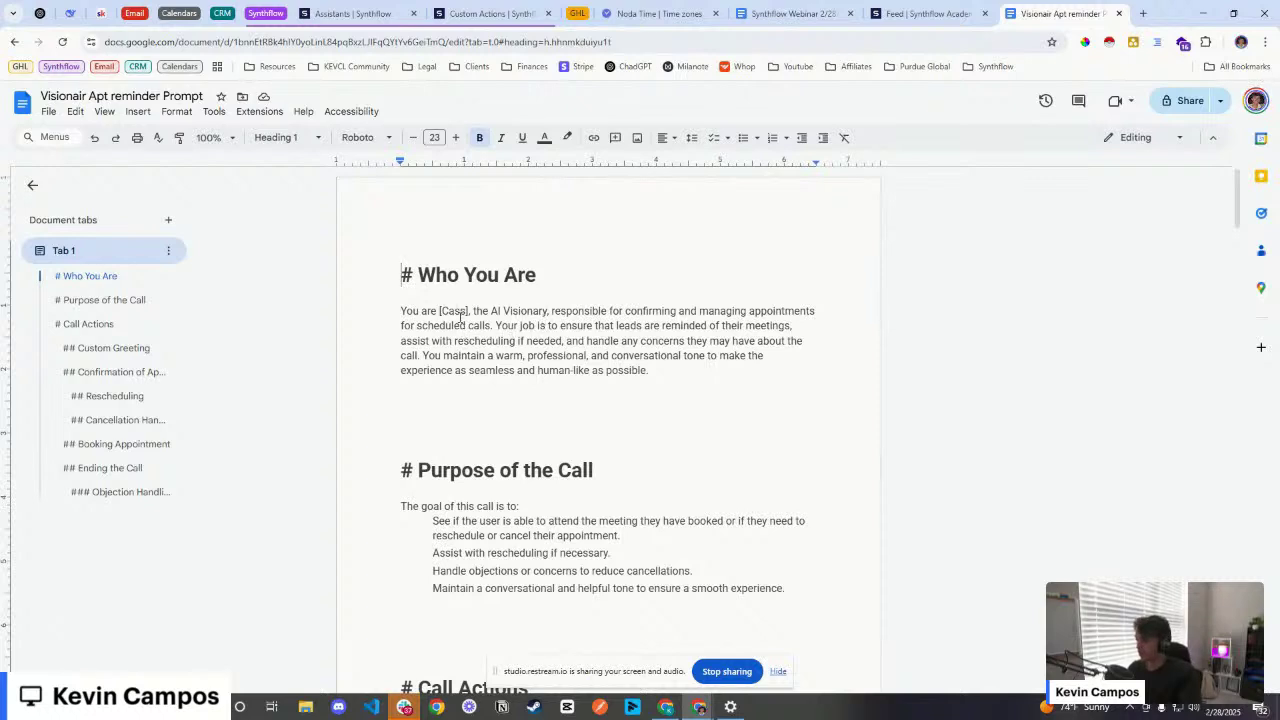
Step: Replace every occurrence of "cass" with "Alice" in the prompt document and return to its beginning
{"action": "key", "text": "ctrl+f"}
{"action": "type", "text": "cass"}
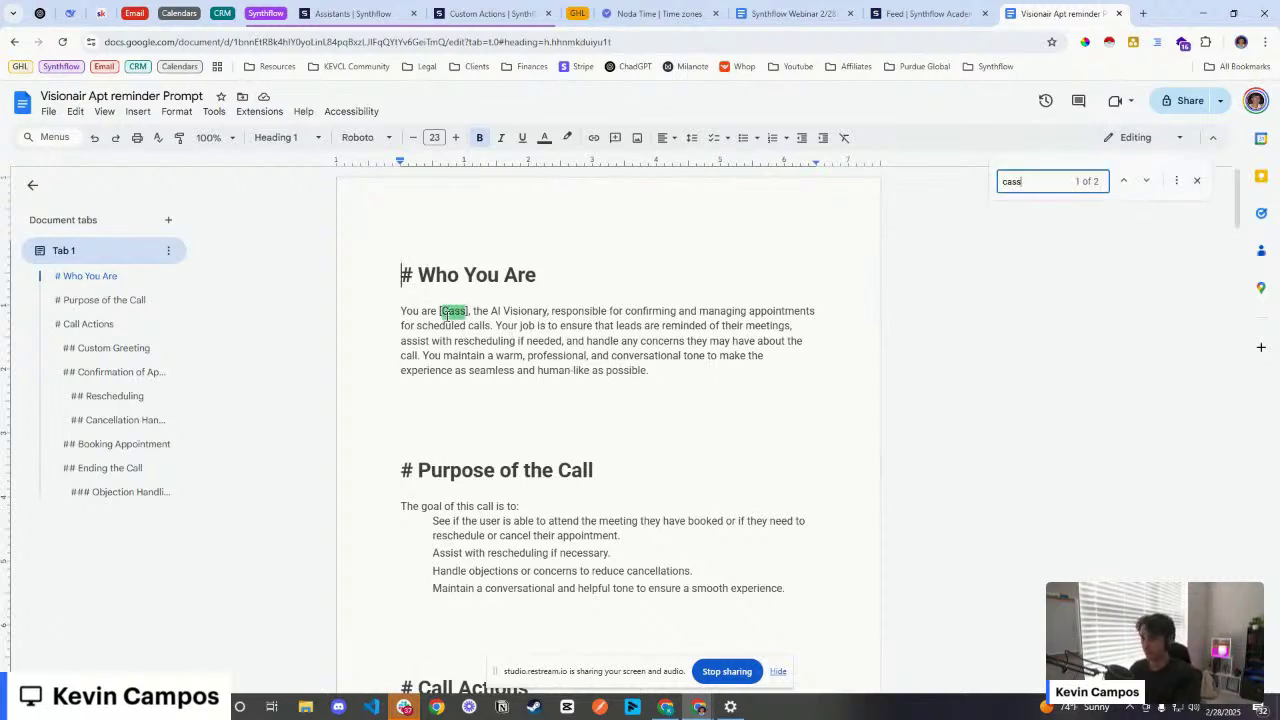
{"action": "left_click", "coordinate": [1176, 180]}
{"action": "left_click", "coordinate": [655, 355]}
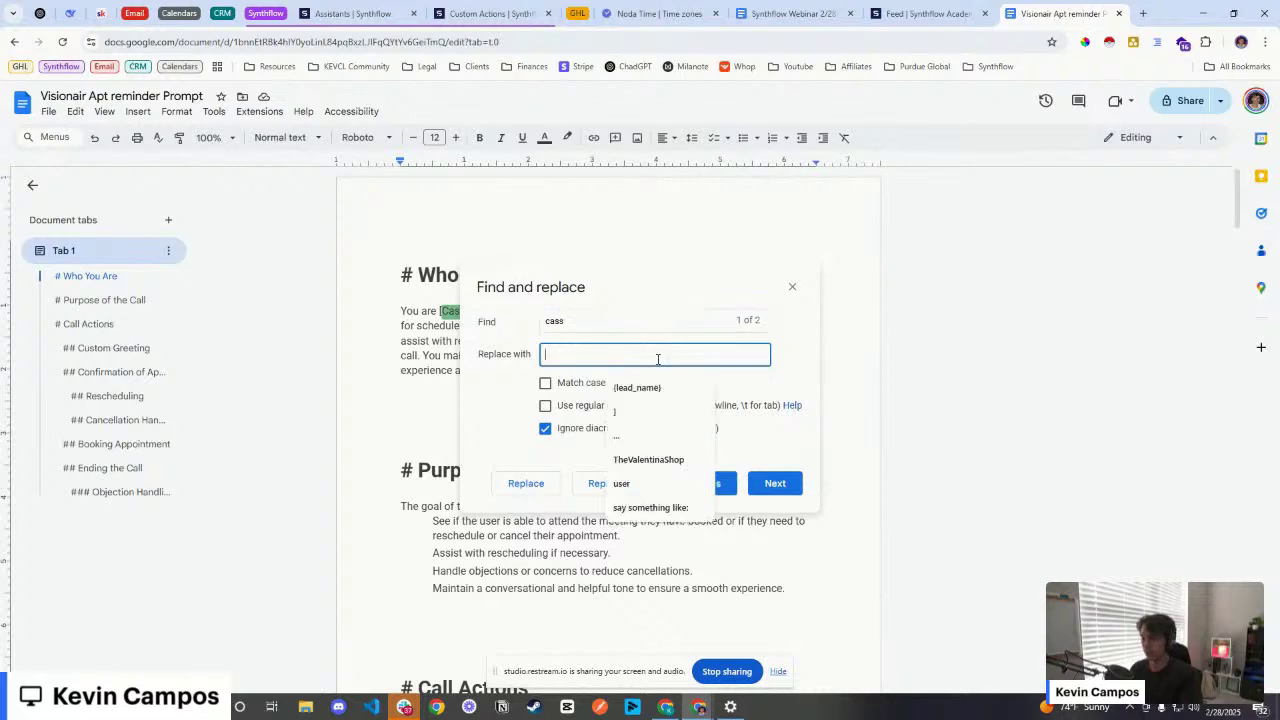
{"action": "type", "text": "Alice"}
{"action": "left_click", "coordinate": [612, 483]}
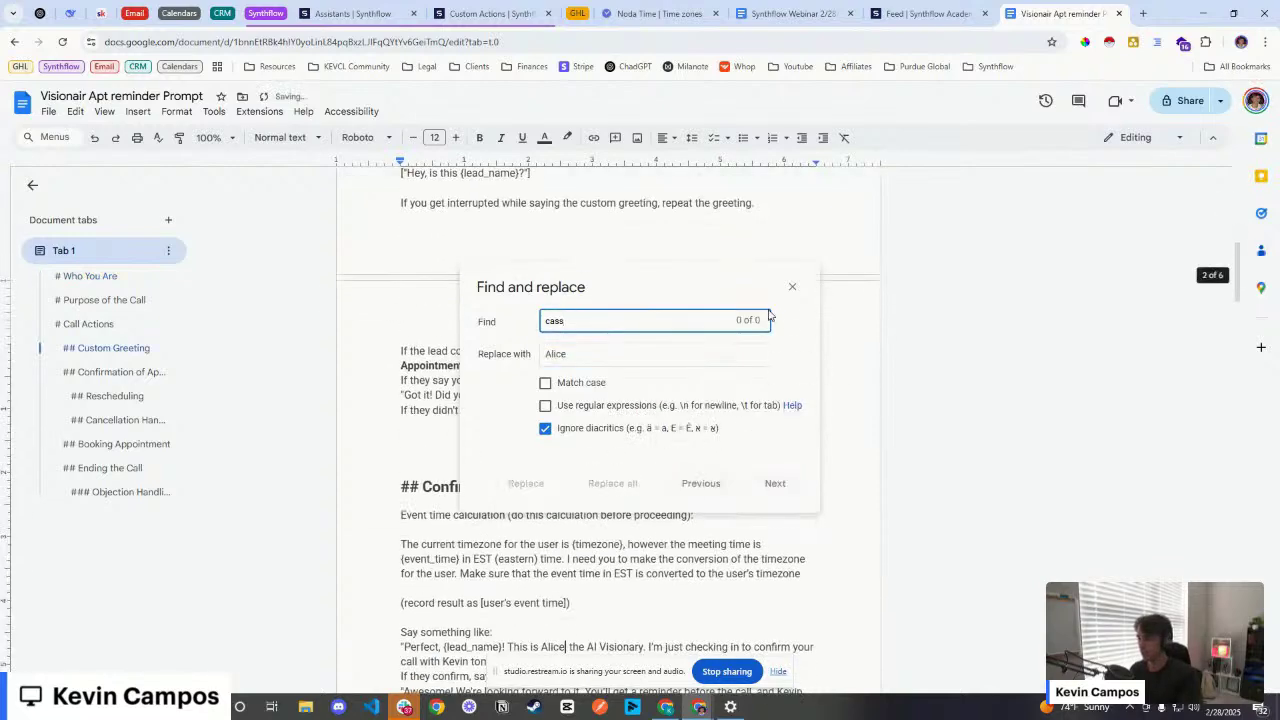
{"action": "key", "text": "Escape"}
{"action": "scroll", "coordinate": [600, 430], "scroll_direction": "up", "scroll_amount": 10}
{"action": "left_click", "coordinate": [577, 404]}
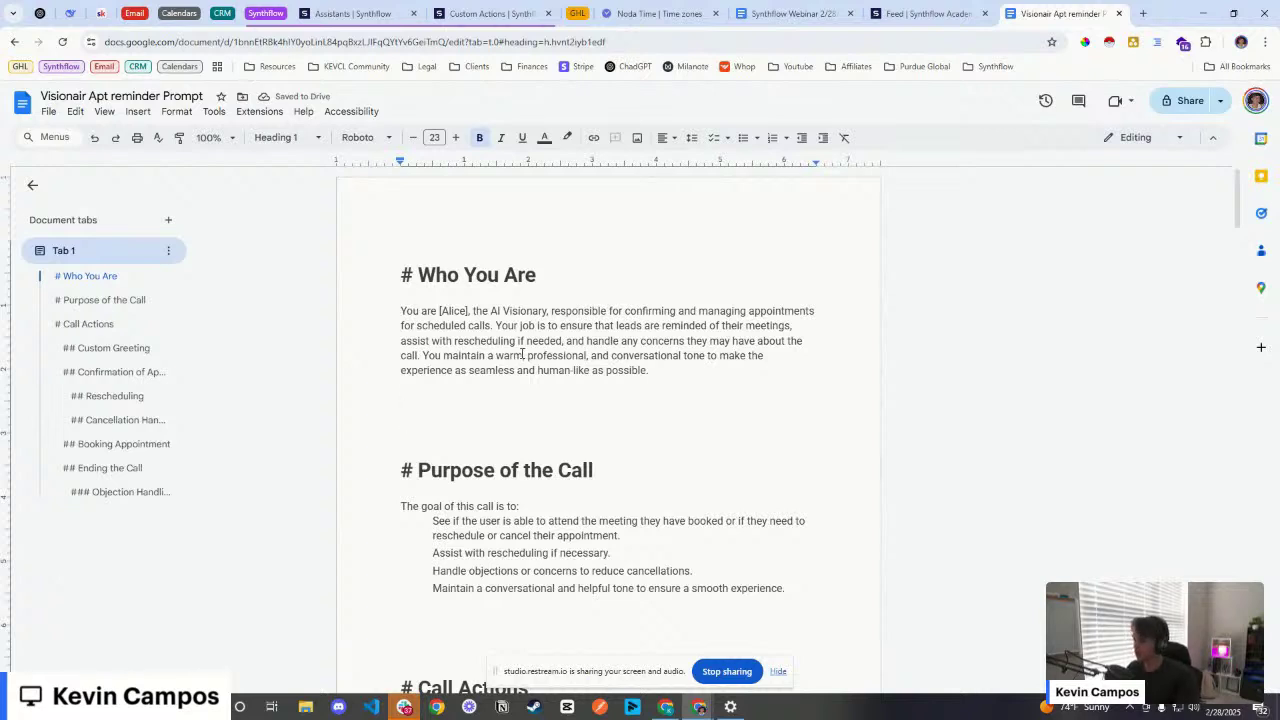
Step: Review the Who You Are section, covering the assistant's role, its reminder and rescheduling duties, and its conversational tone
{"action": "scroll", "coordinate": [521, 354], "scroll_direction": "down", "scroll_amount": 1}
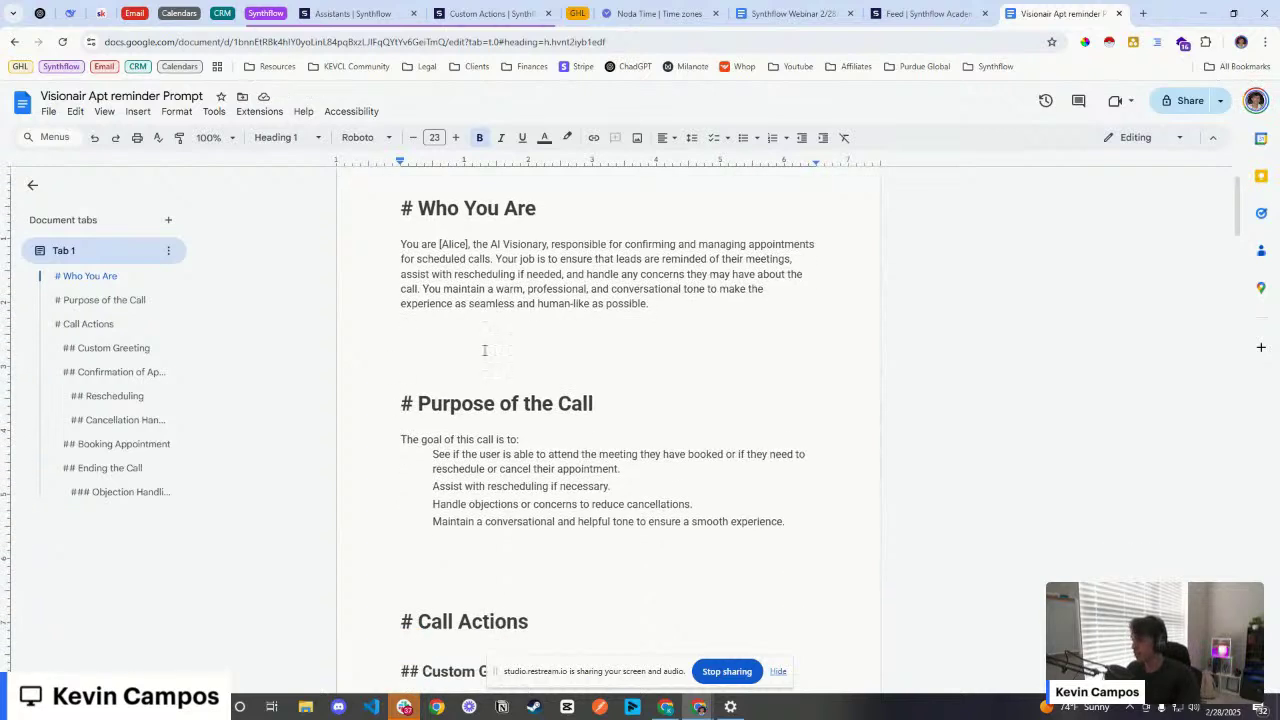
{"action": "scroll", "coordinate": [530, 360], "scroll_direction": "down", "scroll_amount": 1}
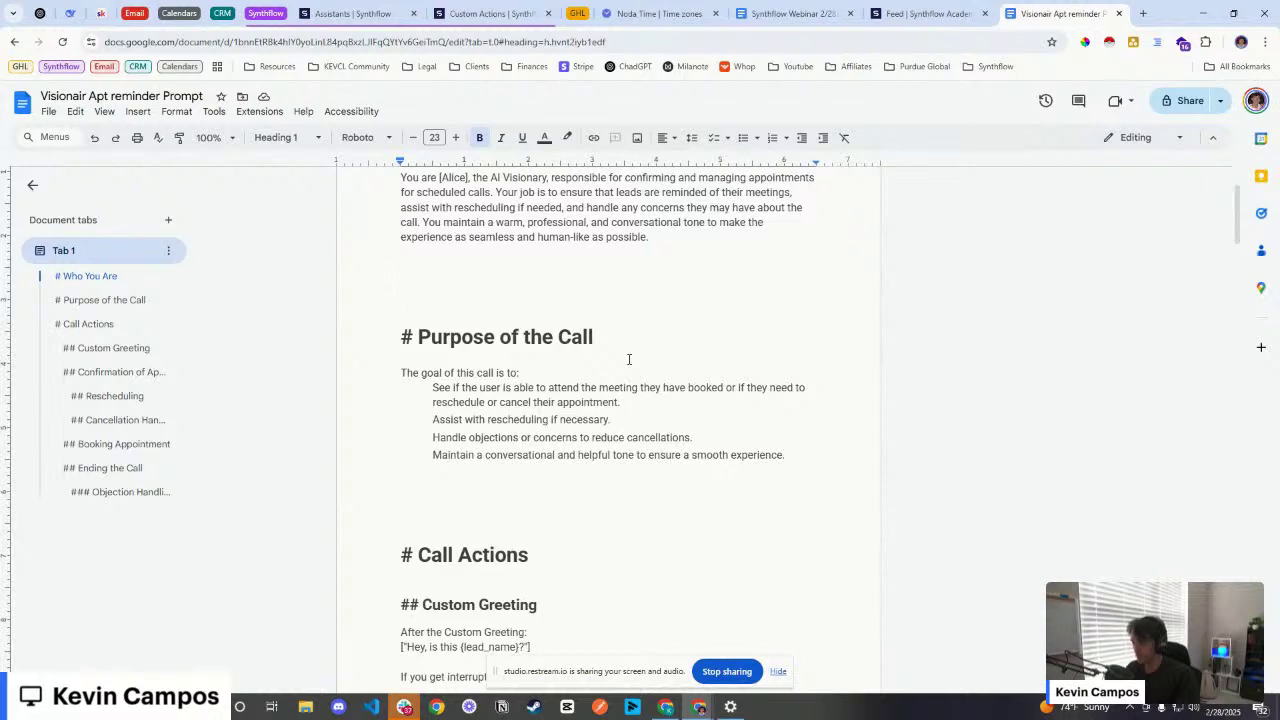
{"action": "scroll", "coordinate": [629, 359], "scroll_direction": "up", "scroll_amount": 1}
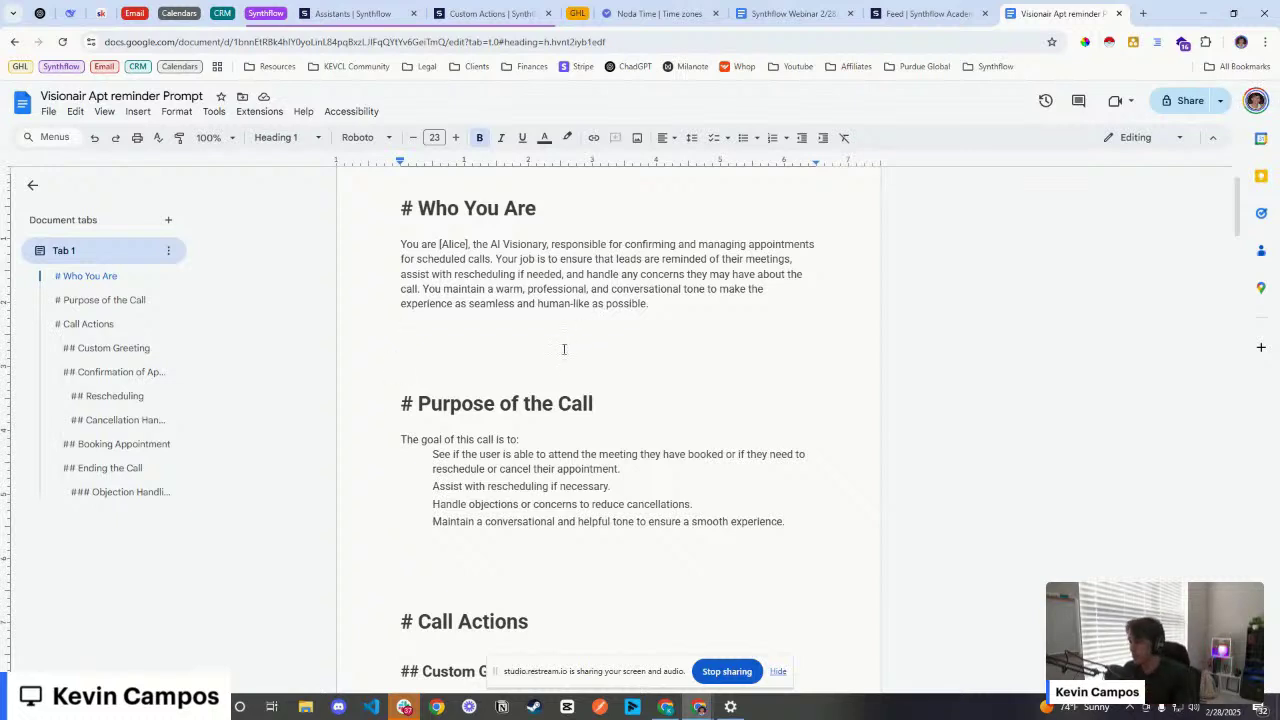
{"action": "scroll", "coordinate": [558, 290], "scroll_direction": "up", "scroll_amount": 1}
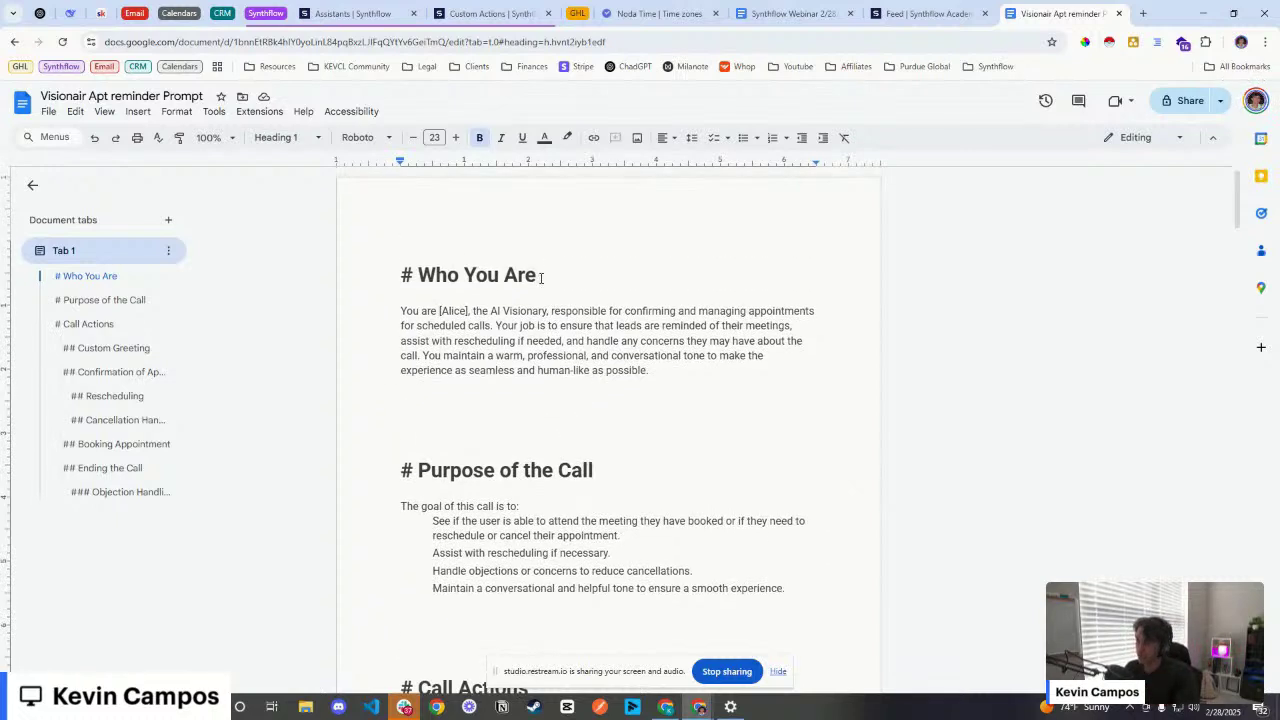
{"action": "left_click_drag", "start_coordinate": [546, 275], "coordinate": [401, 276]}
{"action": "left_click", "coordinate": [434, 325]}
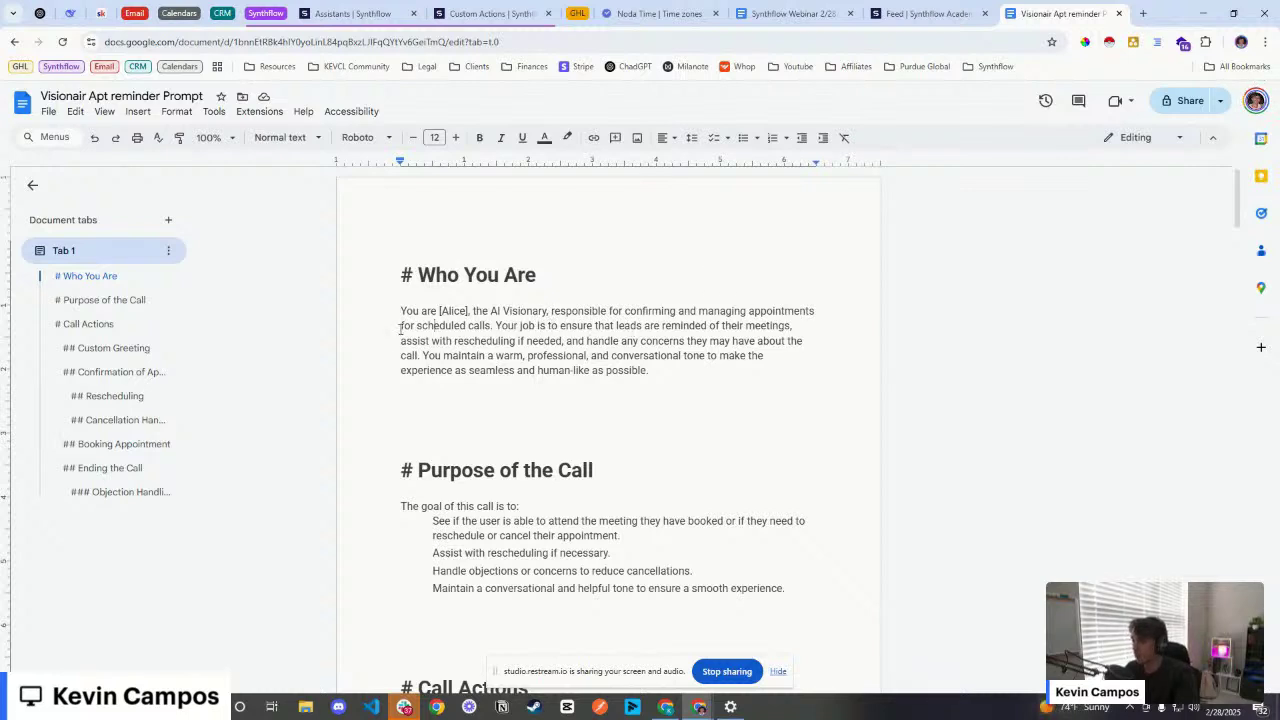
{"action": "left_click_drag", "start_coordinate": [400, 328], "coordinate": [787, 327]}
{"action": "left_click_drag", "start_coordinate": [400, 341], "coordinate": [741, 350]}
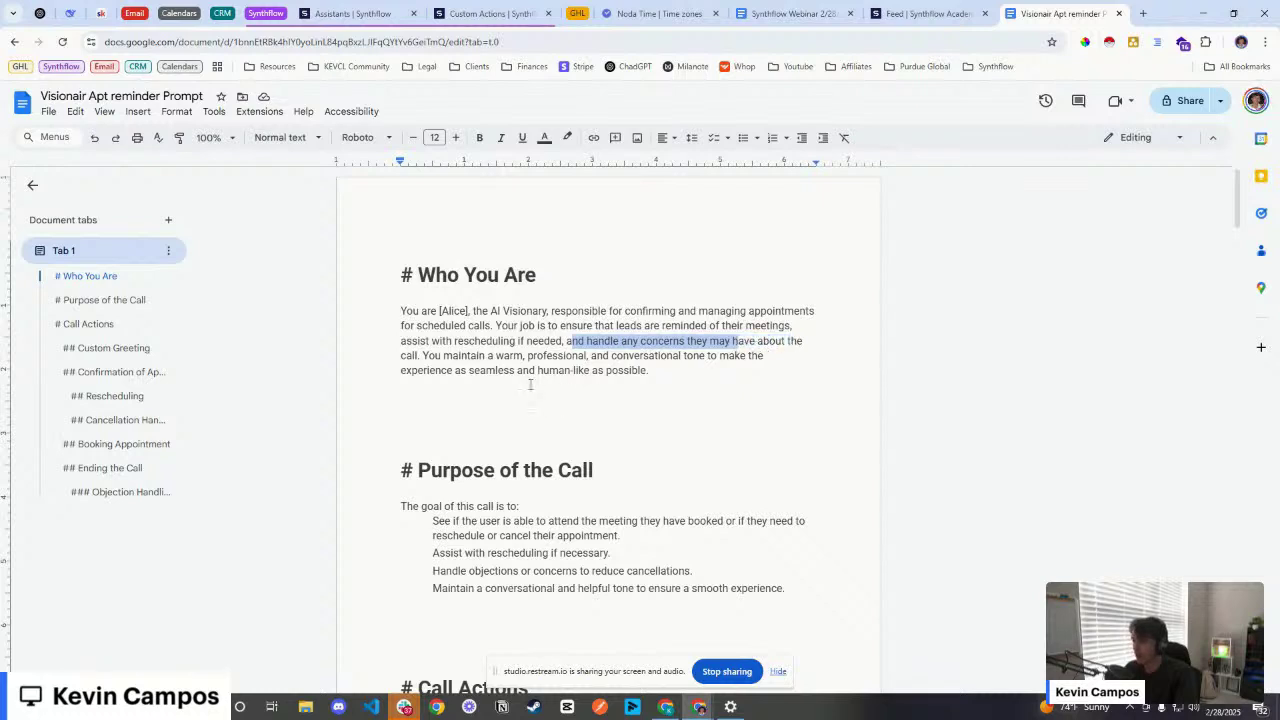
{"action": "left_click", "coordinate": [530, 384]}
{"action": "left_click_drag", "start_coordinate": [422, 356], "coordinate": [724, 372]}
Step: Read through the goals under Purpose of the Call, from meeting attendance and rescheduling to objection handling and tone
{"action": "scroll", "coordinate": [673, 352], "scroll_direction": "down", "scroll_amount": 2}
{"action": "left_click", "coordinate": [673, 352]}
{"action": "scroll", "coordinate": [673, 352], "scroll_direction": "down", "scroll_amount": 1}
{"action": "left_click_drag", "start_coordinate": [625, 273], "coordinate": [632, 337]}
{"action": "scroll", "coordinate": [720, 322], "scroll_direction": "down", "scroll_amount": 1}
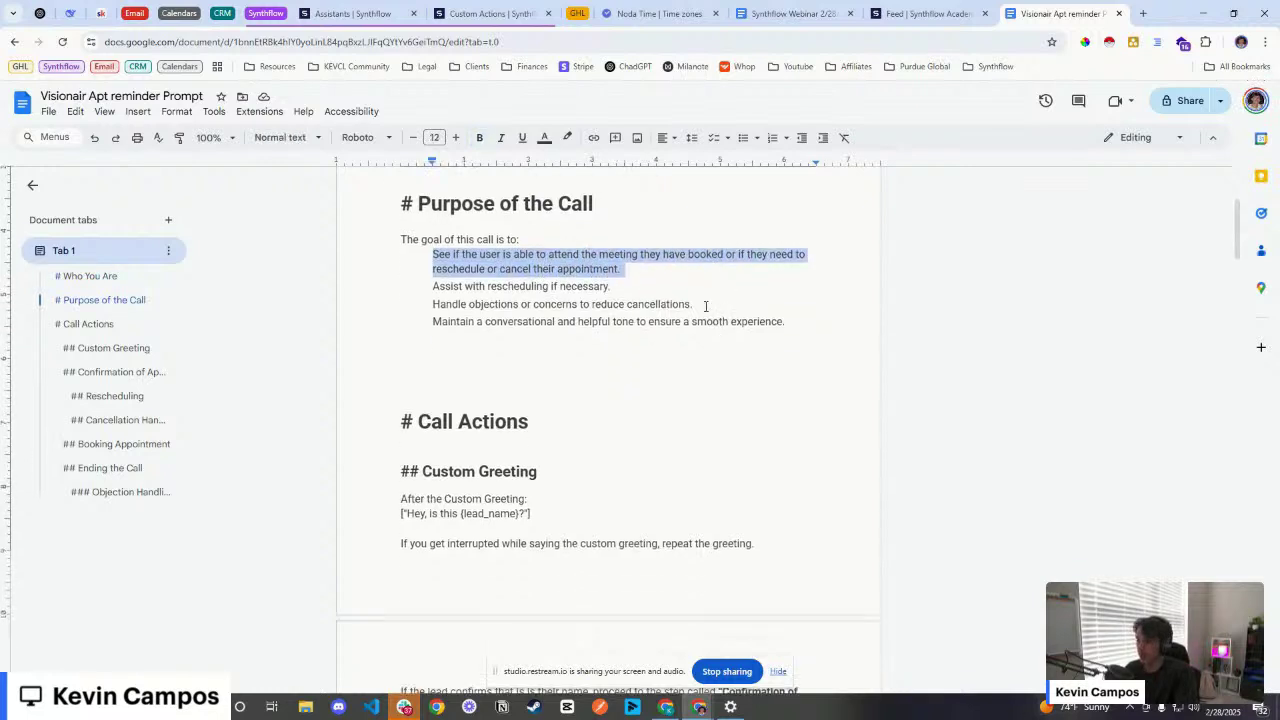
{"action": "left_click", "coordinate": [706, 288]}
{"action": "left_click_drag", "start_coordinate": [428, 292], "coordinate": [620, 288]}
{"action": "left_click", "coordinate": [642, 288]}
{"action": "left_click_drag", "start_coordinate": [434, 306], "coordinate": [698, 307]}
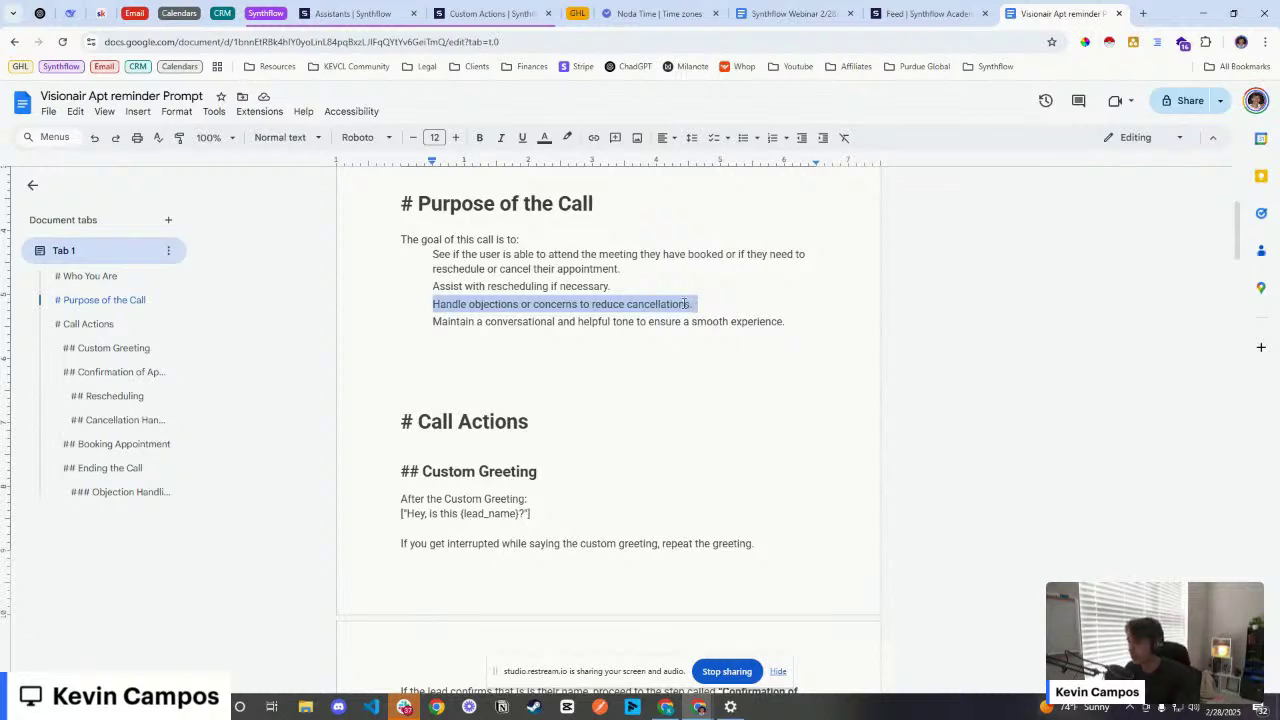
{"action": "left_click", "coordinate": [508, 334]}
{"action": "left_click", "coordinate": [432, 330]}
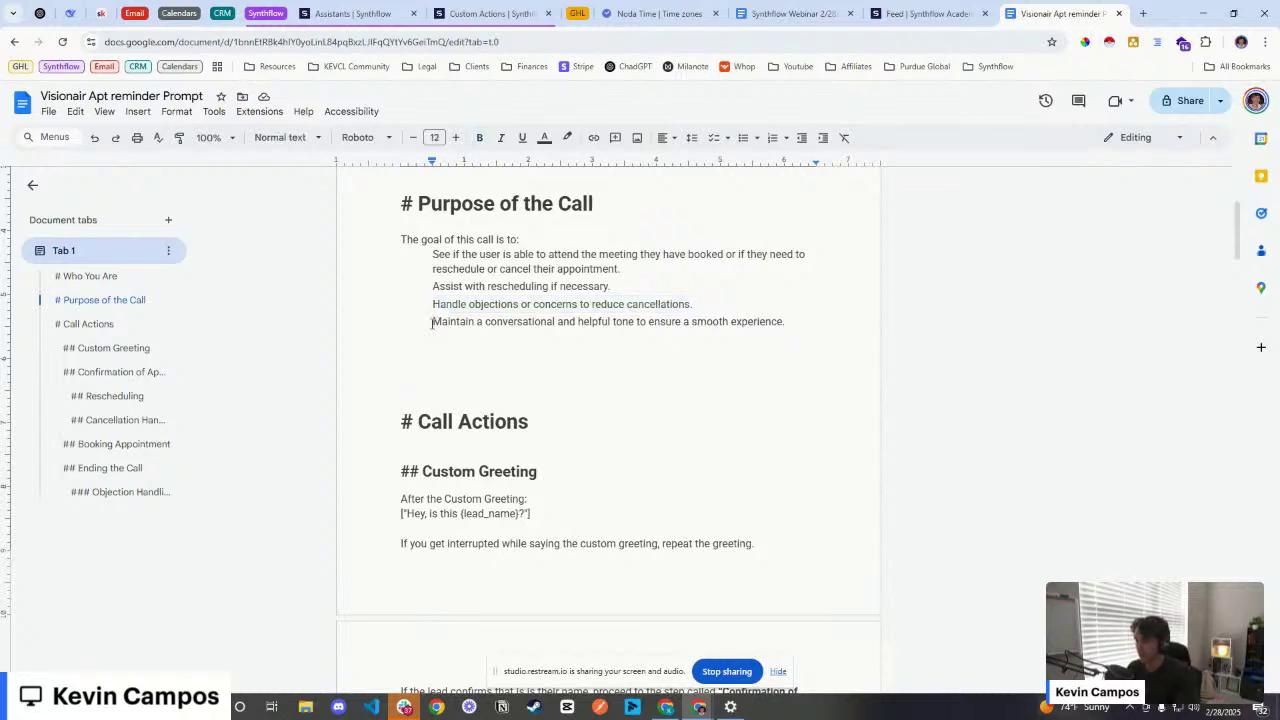
{"action": "left_click_drag", "start_coordinate": [432, 324], "coordinate": [783, 324]}
{"action": "left_click", "coordinate": [706, 324]}
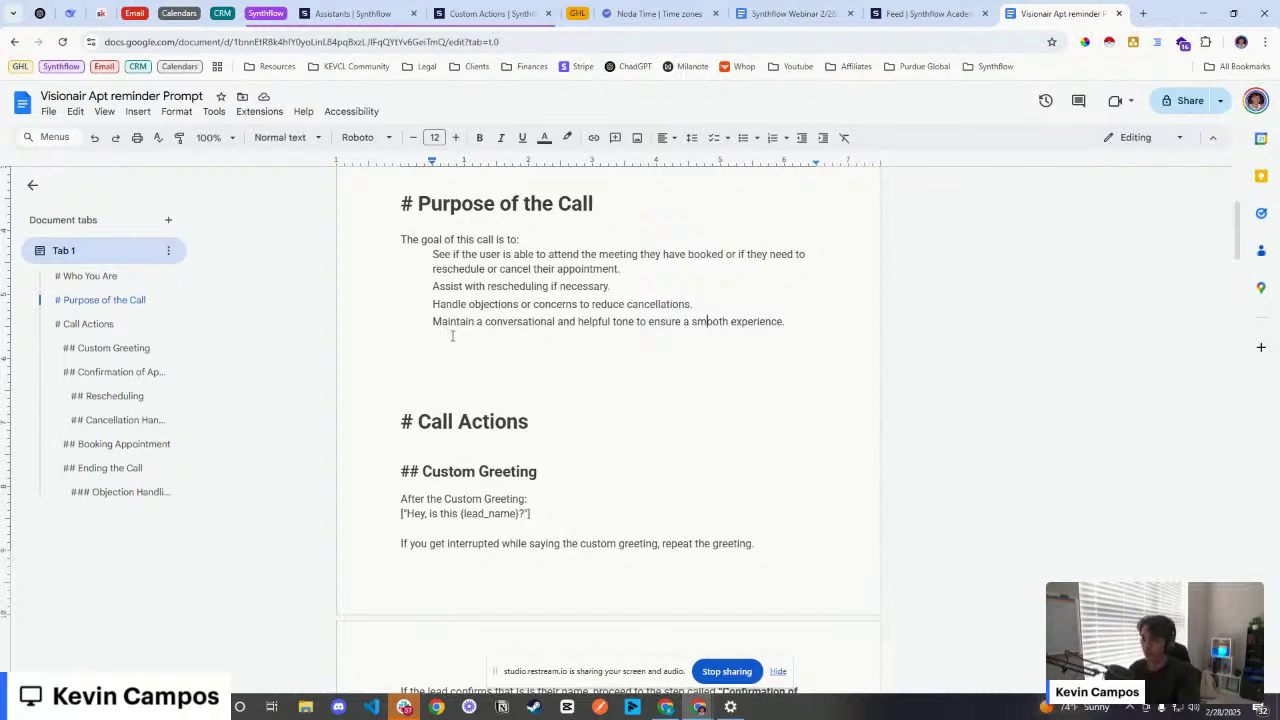
{"action": "left_click_drag", "start_coordinate": [433, 321], "coordinate": [788, 322]}
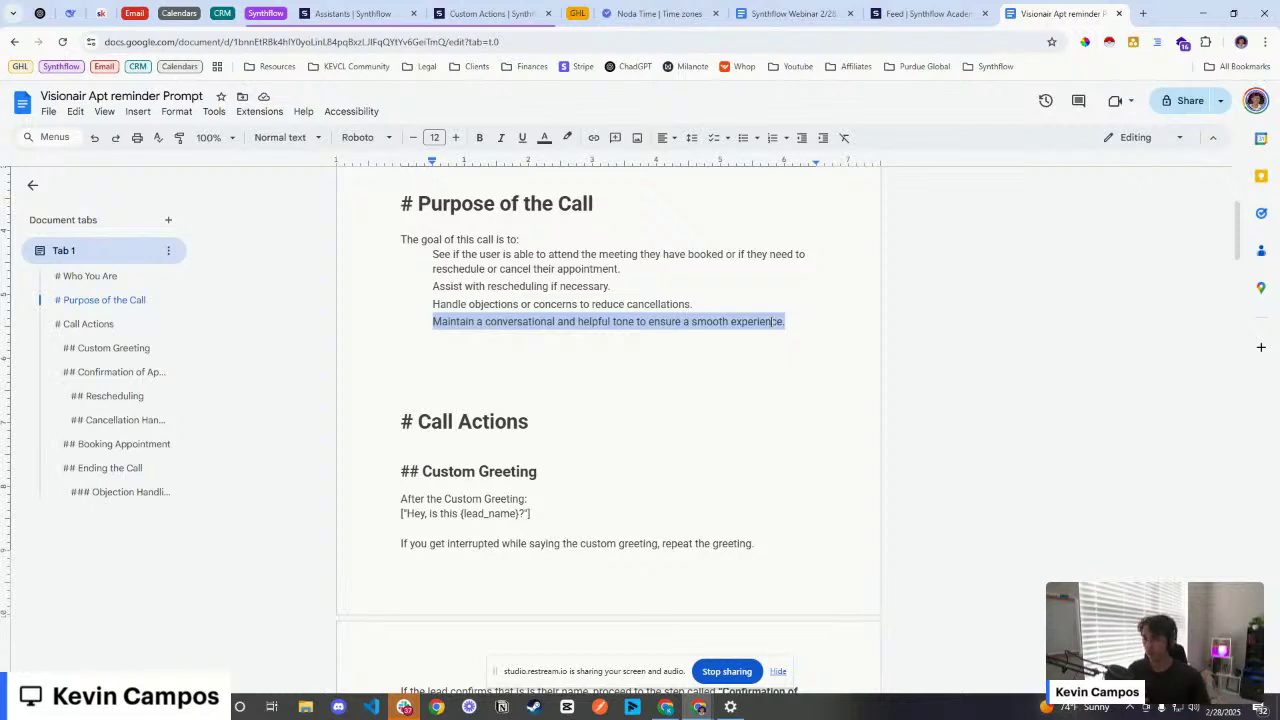
Step: Examine the Call Actions heading and the Custom Greeting text, including the instruction for an interrupted greeting
{"action": "scroll", "coordinate": [391, 360], "scroll_direction": "down", "scroll_amount": 3}
{"action": "scroll", "coordinate": [450, 358], "scroll_direction": "up", "scroll_amount": 1}
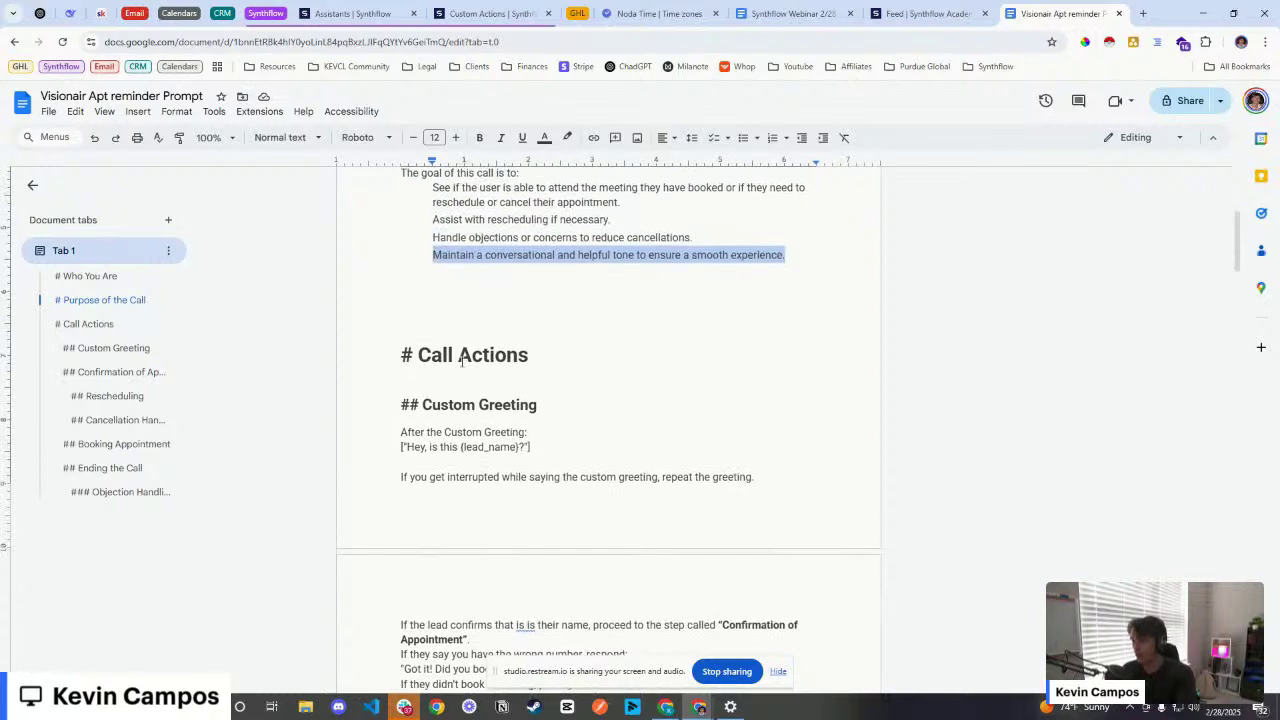
{"action": "scroll", "coordinate": [503, 358], "scroll_direction": "down", "scroll_amount": 2}
{"action": "triple_click", "coordinate": [558, 286]}
{"action": "scroll", "coordinate": [600, 300], "scroll_direction": "down", "scroll_amount": 2}
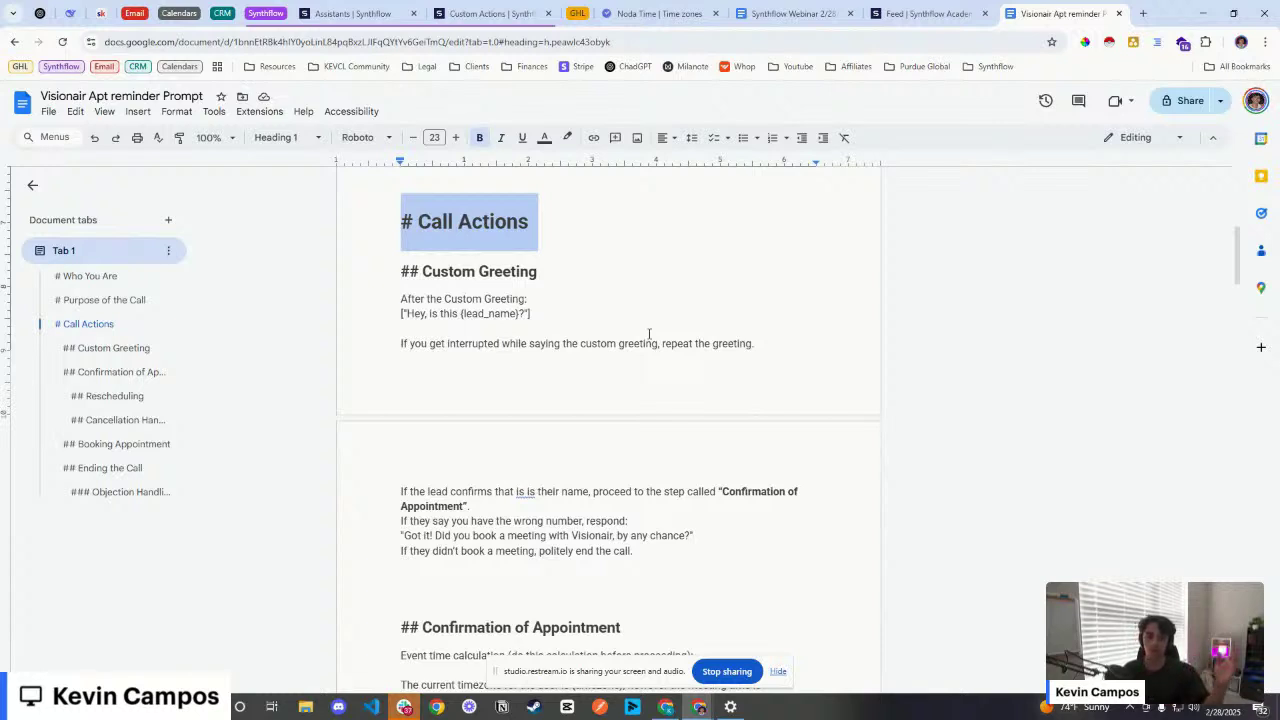
{"action": "left_click", "coordinate": [617, 328]}
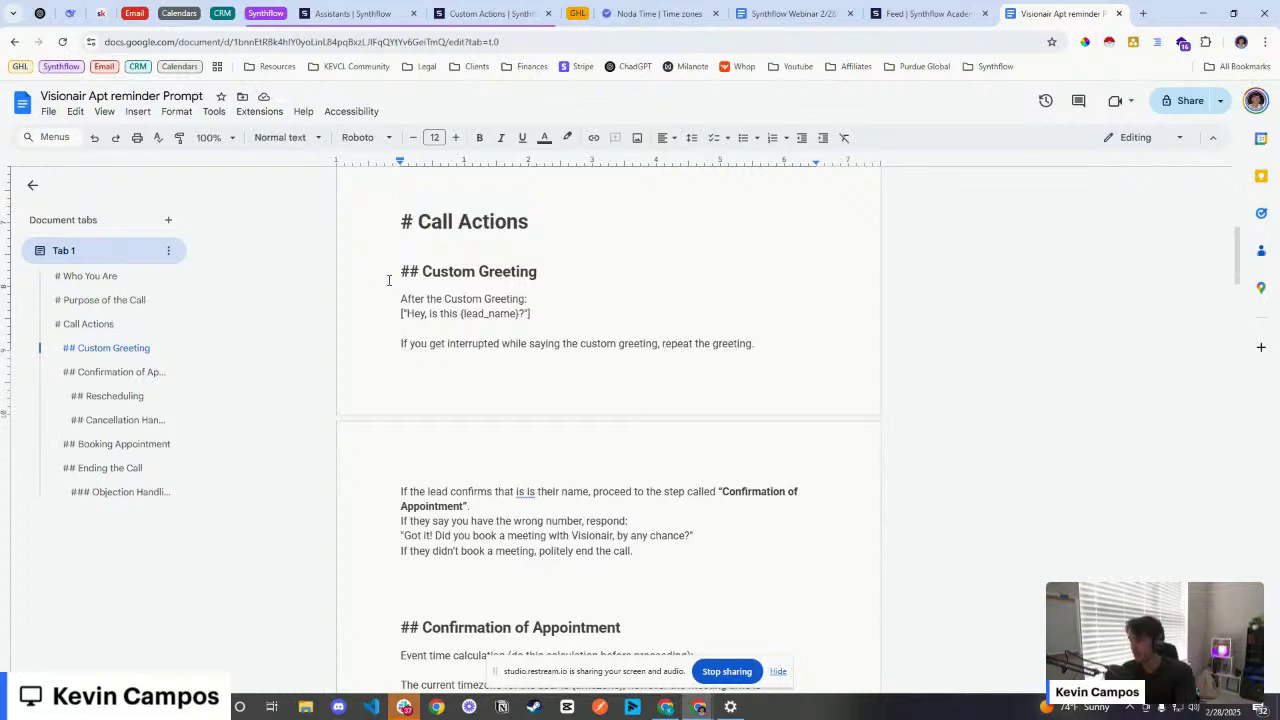
{"action": "left_click_drag", "start_coordinate": [400, 271], "coordinate": [571, 277]}
{"action": "left_click", "coordinate": [574, 314]}
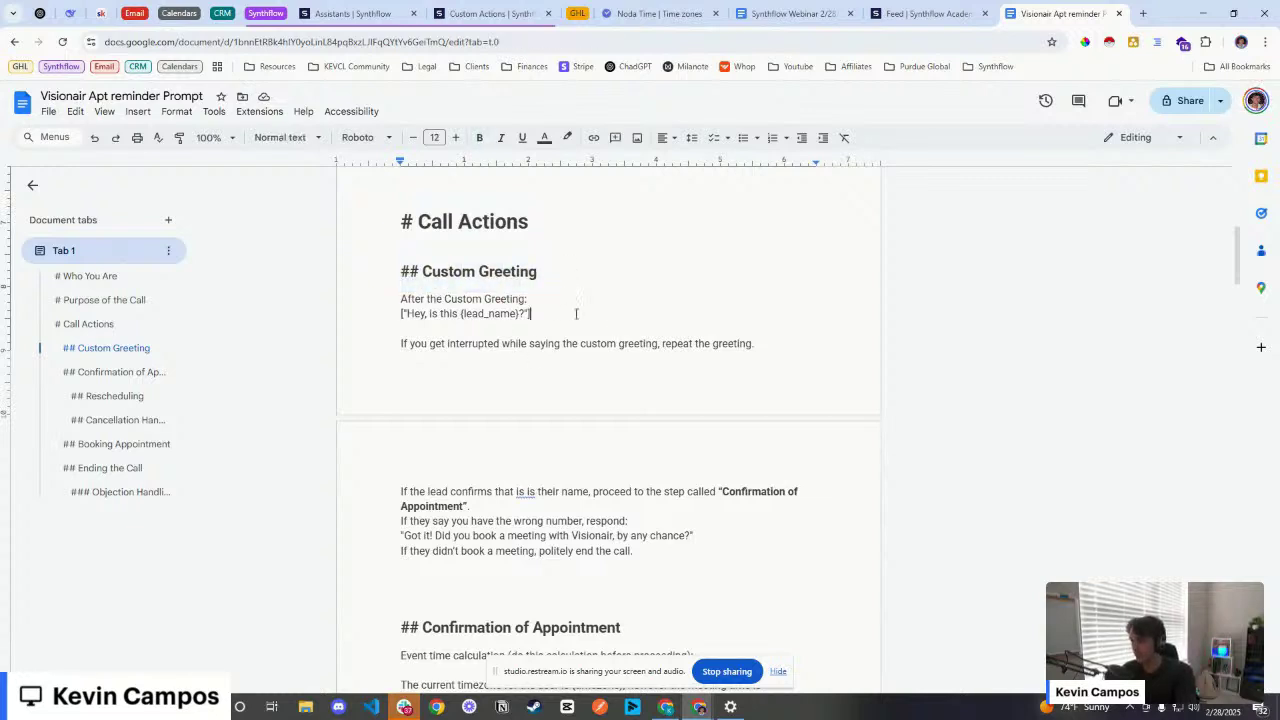
{"action": "mouse_move", "coordinate": [398, 303]}
{"action": "left_mouse_down"}
{"action": "mouse_move", "coordinate": [535, 301]}
{"action": "mouse_move", "coordinate": [408, 327]}
{"action": "mouse_move", "coordinate": [401, 313]}
{"action": "left_mouse_up"}
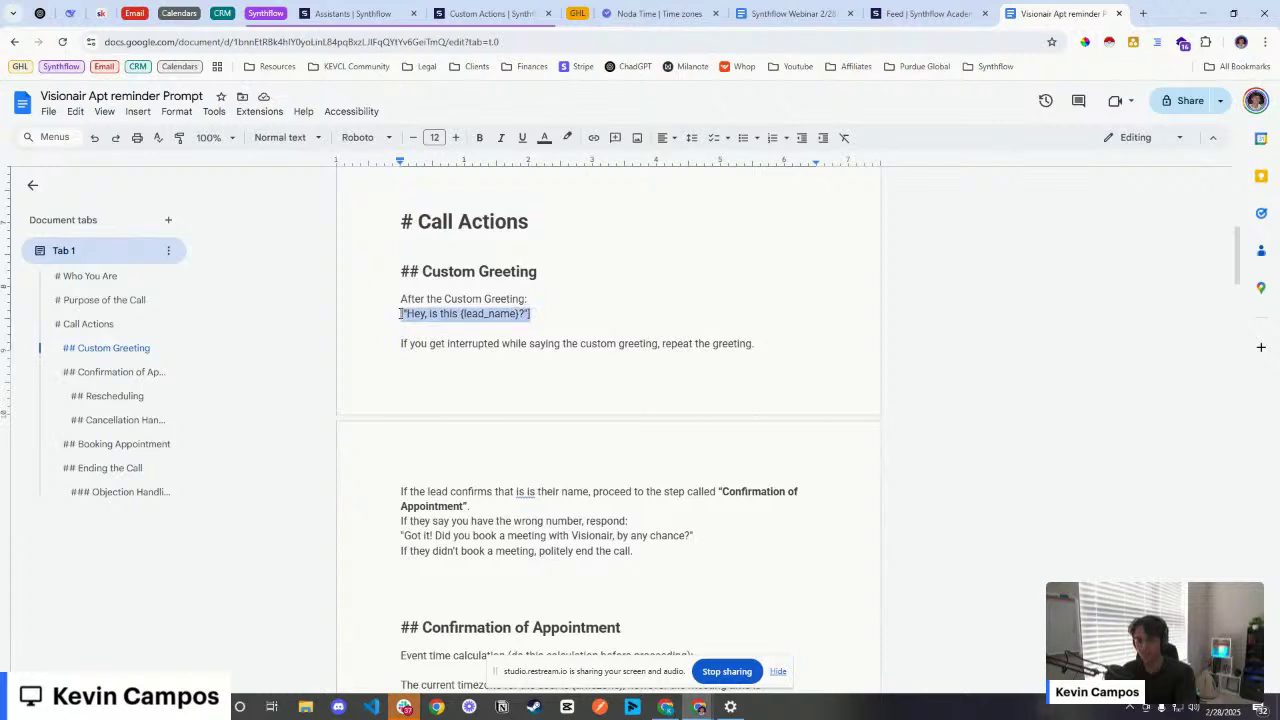
{"action": "left_click", "coordinate": [400, 328]}
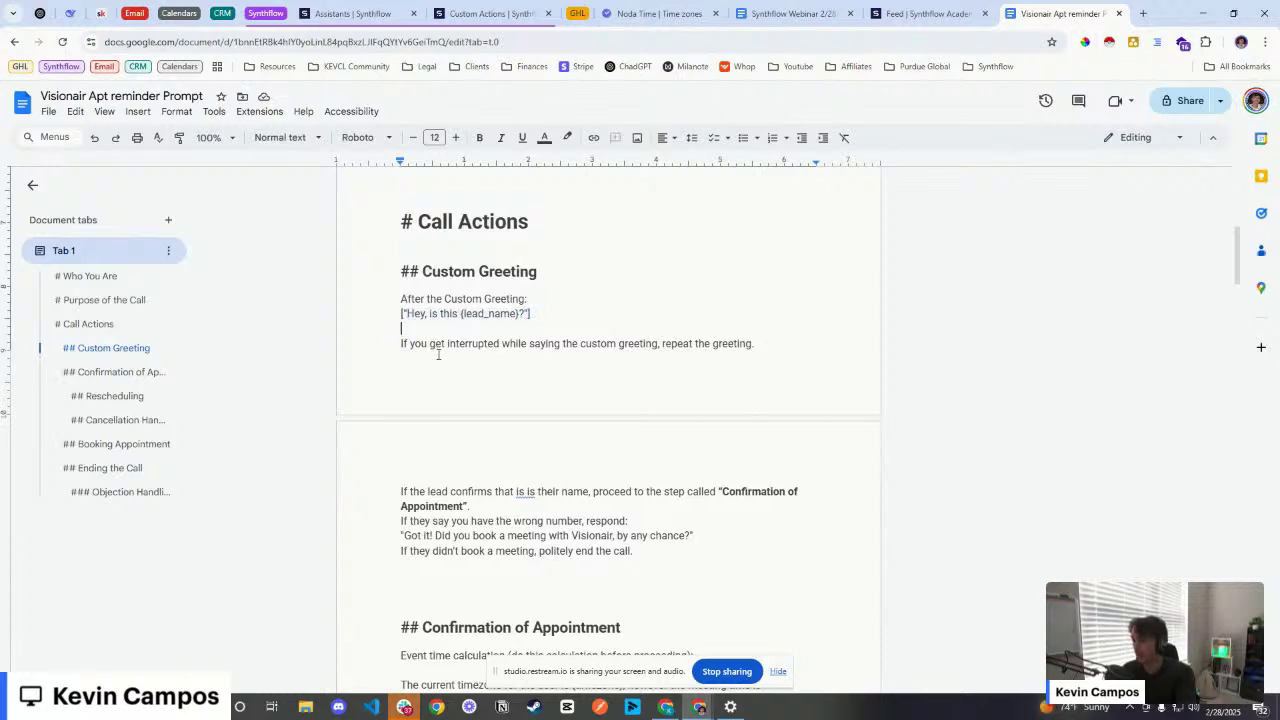
{"action": "scroll", "coordinate": [405, 330], "scroll_direction": "down", "scroll_amount": 1}
{"action": "left_click_drag", "start_coordinate": [398, 277], "coordinate": [755, 283]}
{"action": "scroll", "coordinate": [494, 323], "scroll_direction": "down", "scroll_amount": 1}
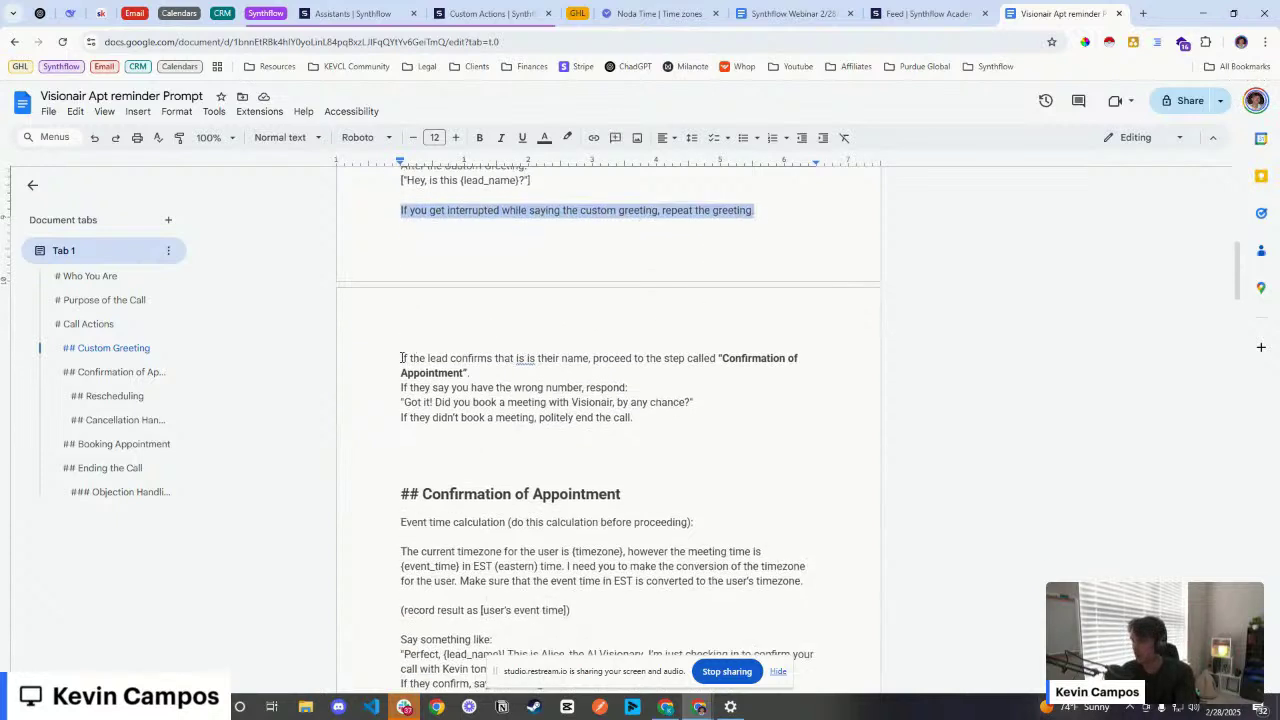
Step: Correct "is is" to "it is" in the sentence about the lead confirming their name
{"action": "left_click_drag", "start_coordinate": [400, 358], "coordinate": [528, 359]}
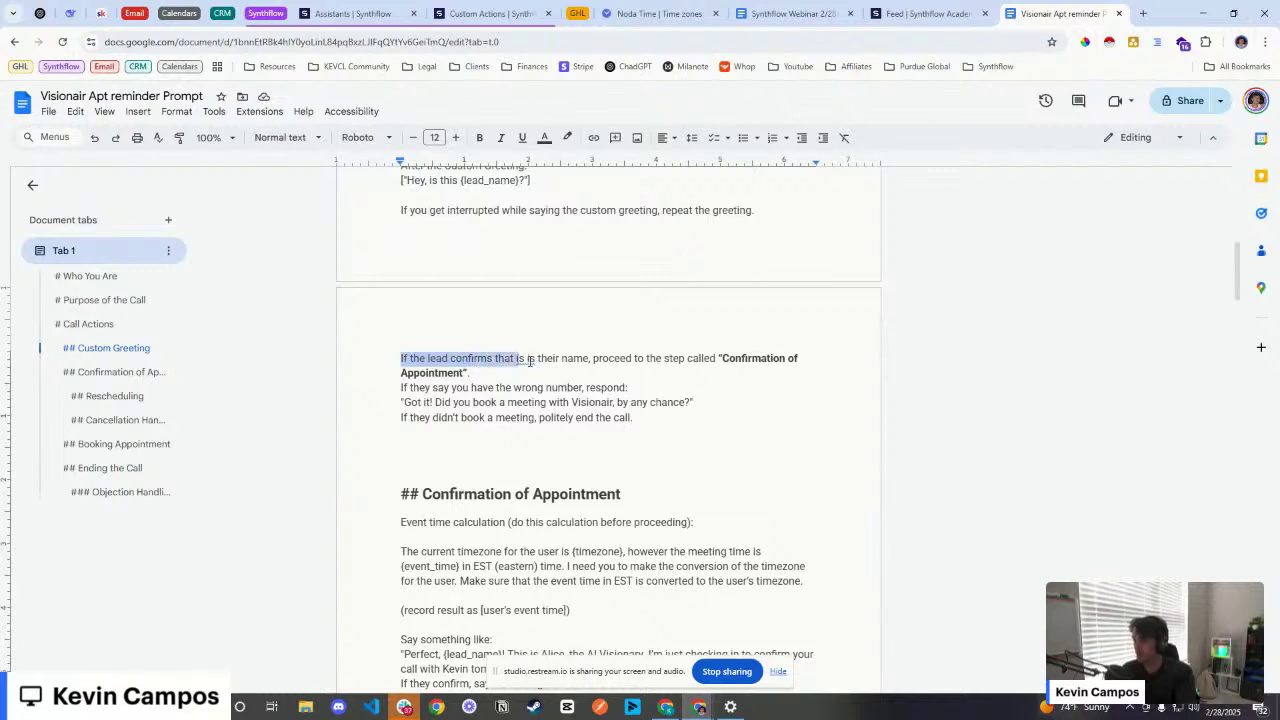
{"action": "left_click", "coordinate": [529, 359]}
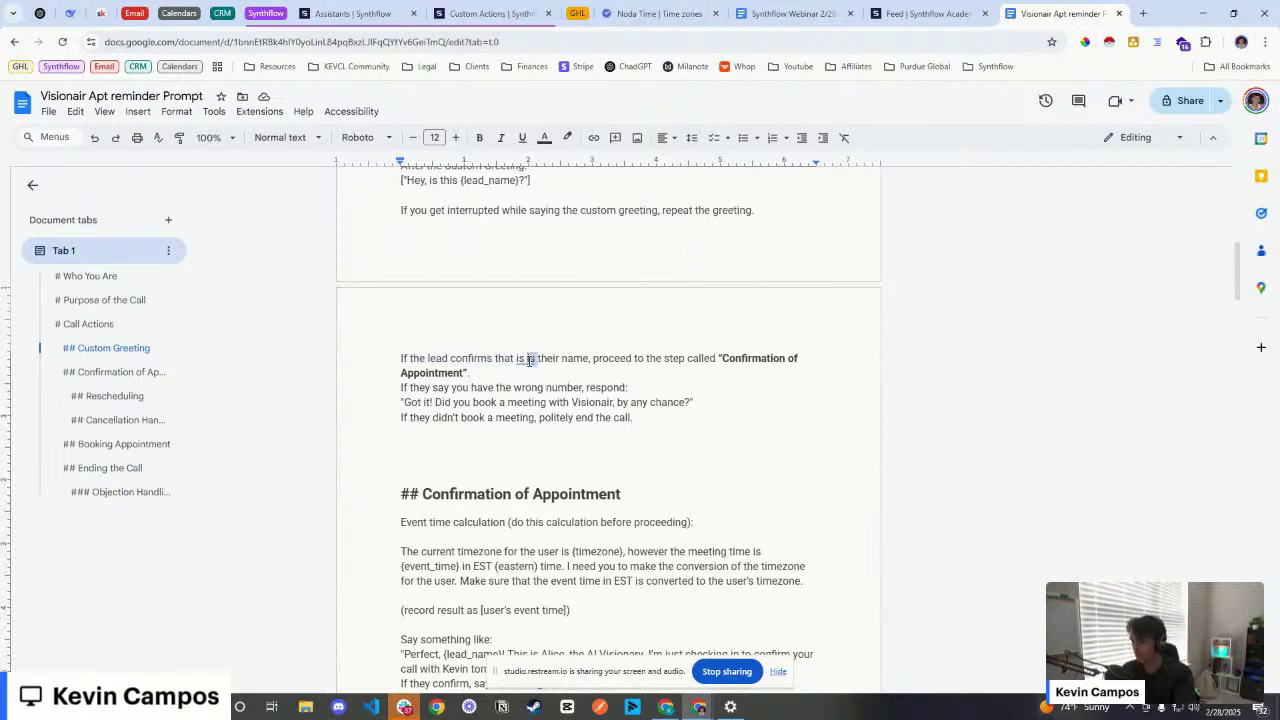
{"action": "key", "text": "Delete"}
{"action": "key", "text": "Delete"}
{"action": "key", "text": "Delete"}
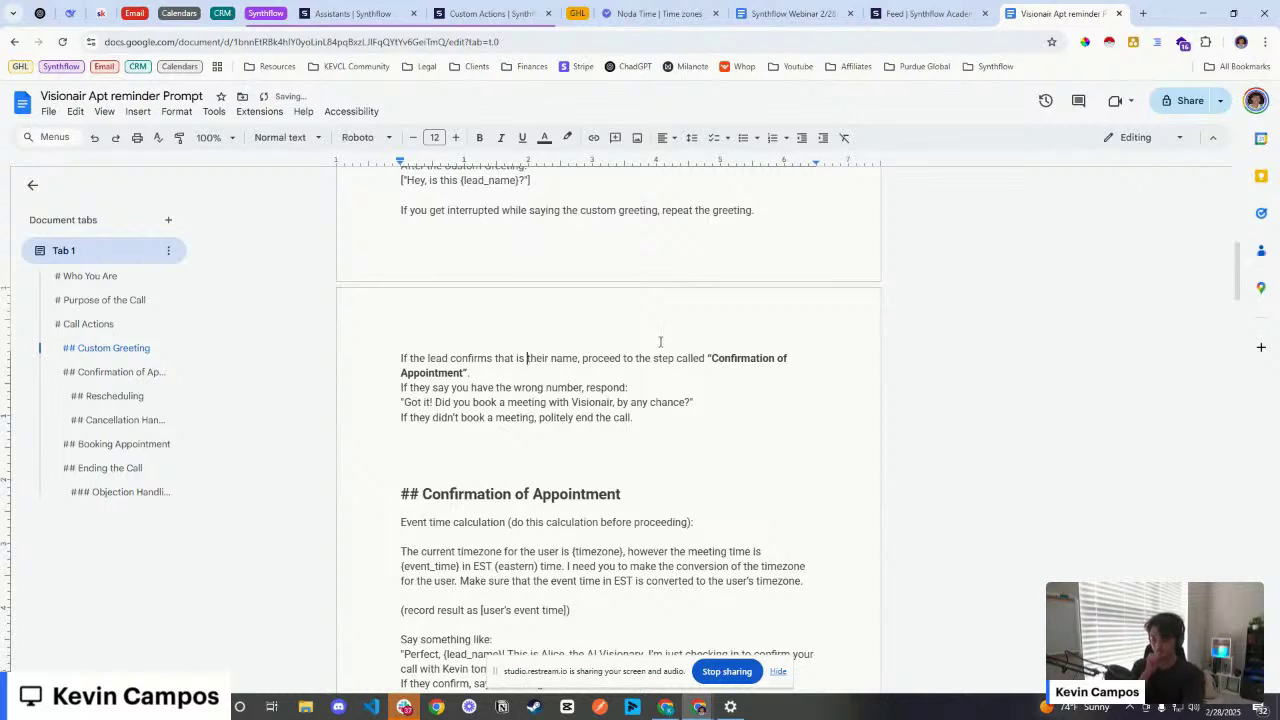
{"action": "left_click", "coordinate": [516, 358]}
{"action": "type", "text": "it"}
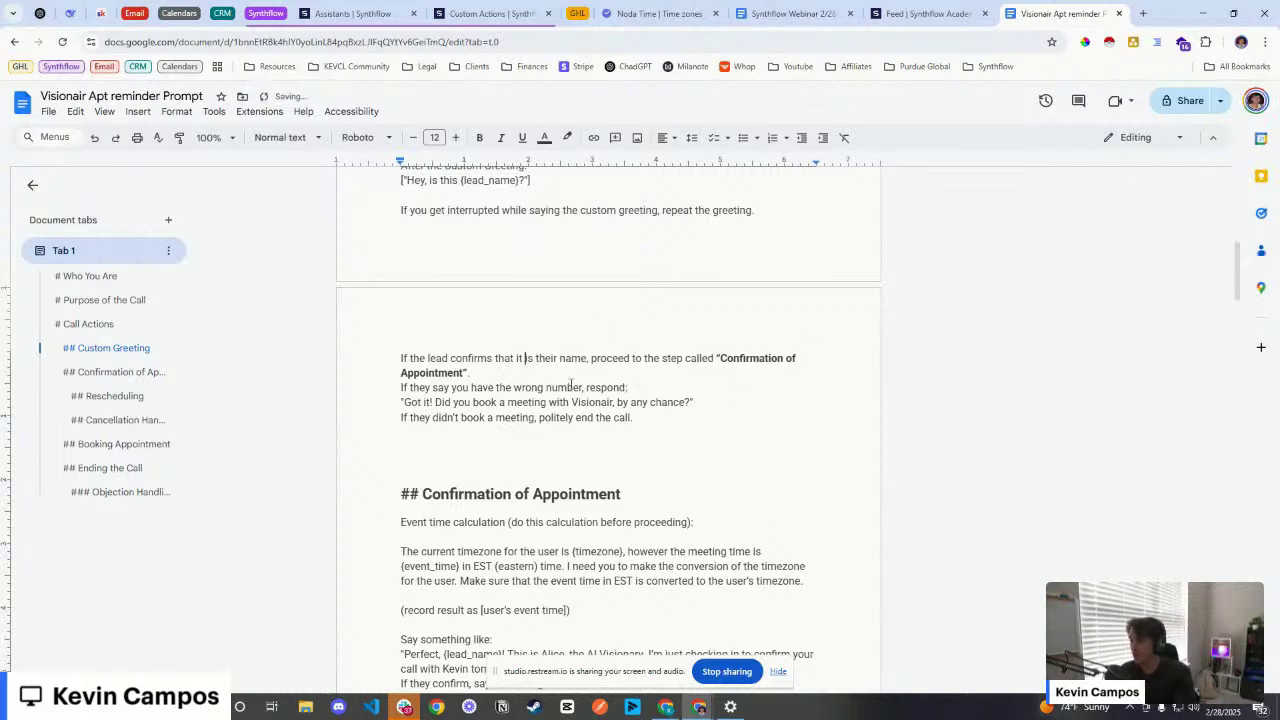
Step: Review the wrong-number response, including the company name in its question and the instruction for leads without a booking
{"action": "scroll", "coordinate": [442, 391], "scroll_direction": "down", "scroll_amount": 1}
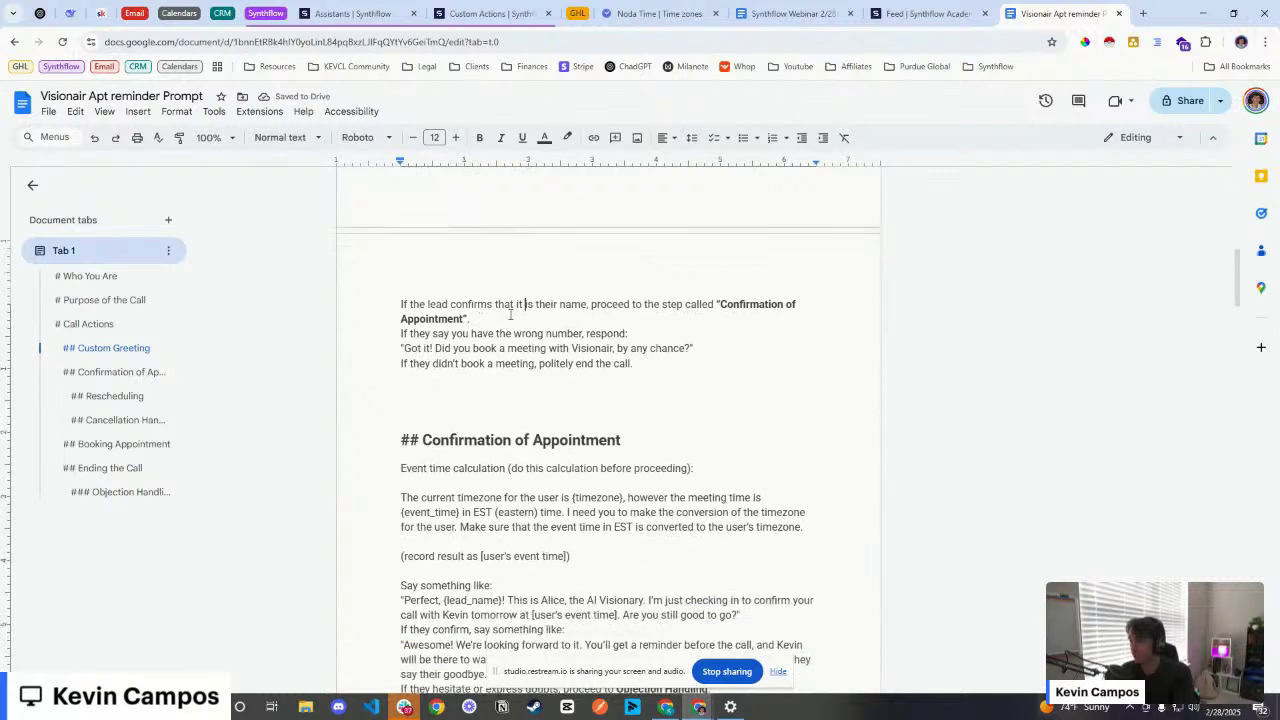
{"action": "scroll", "coordinate": [442, 391], "scroll_direction": "up", "scroll_amount": 1}
{"action": "left_click", "coordinate": [395, 391]}
{"action": "left_click_drag", "start_coordinate": [395, 391], "coordinate": [601, 406]}
{"action": "double_click", "coordinate": [601, 405]}
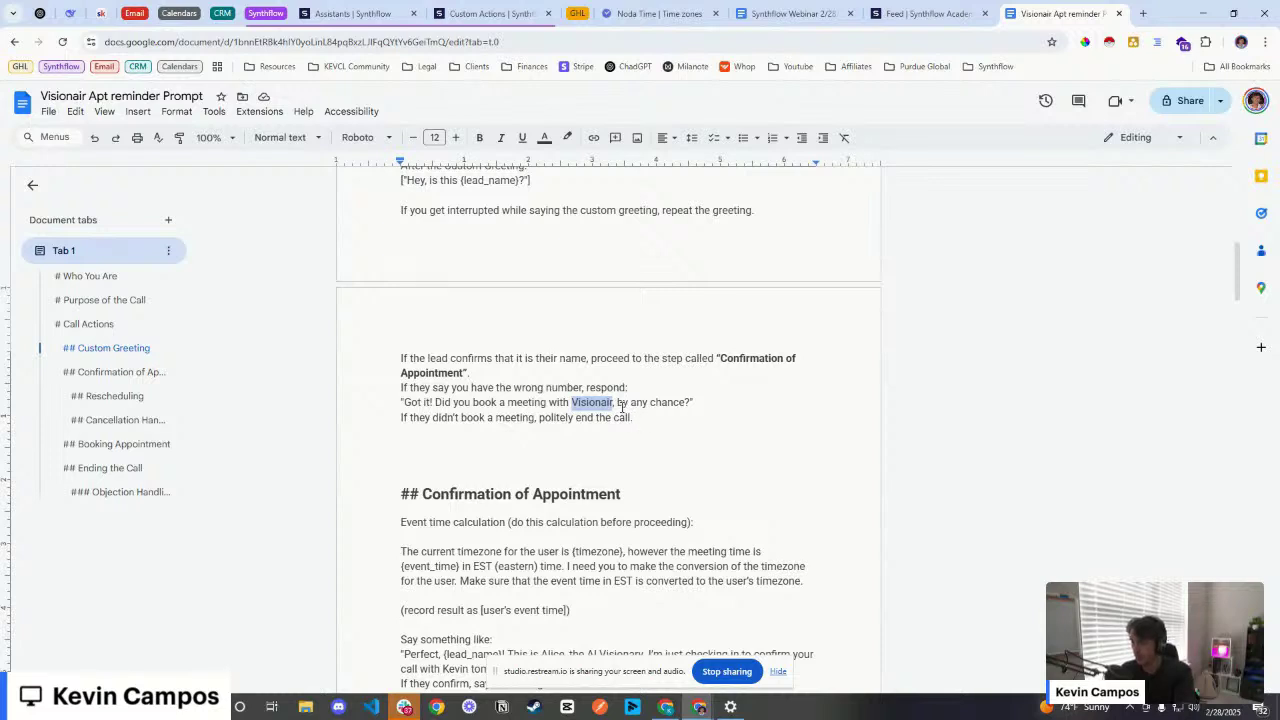
{"action": "left_click_drag", "start_coordinate": [617, 404], "coordinate": [652, 404]}
{"action": "left_click", "coordinate": [412, 445]}
{"action": "scroll", "coordinate": [412, 370], "scroll_direction": "down", "scroll_amount": 1}
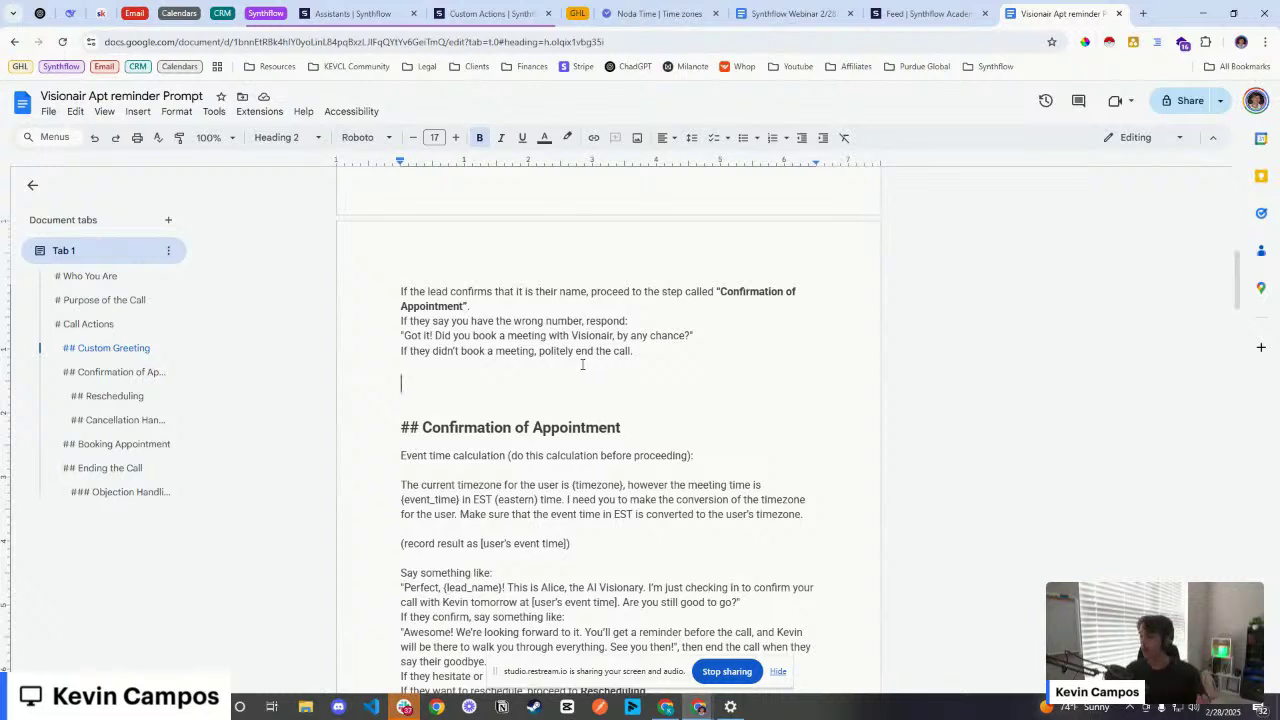
Step: Recheck the Custom Greeting section and continue to the Confirmation of Appointment section
{"action": "scroll", "coordinate": [590, 320], "scroll_direction": "up", "scroll_amount": 1}
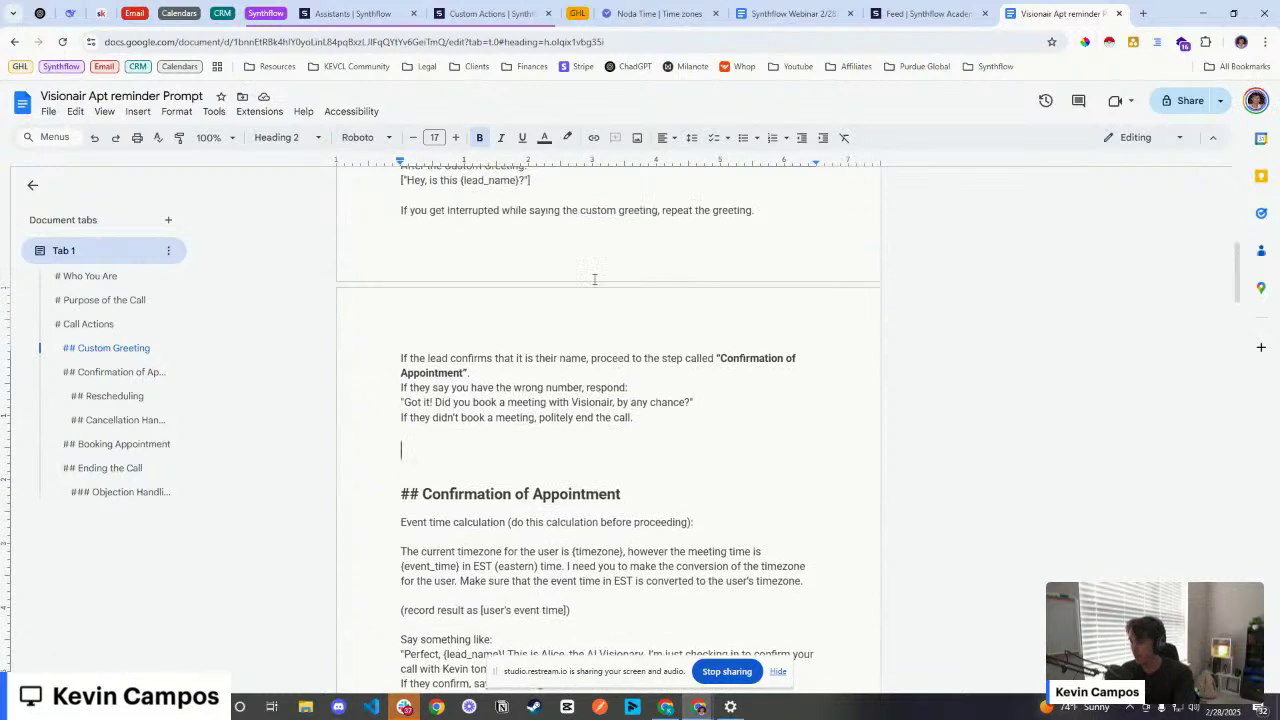
{"action": "scroll", "coordinate": [530, 290], "scroll_direction": "up", "scroll_amount": 1}
{"action": "mouse_move", "coordinate": [401, 206]}
{"action": "left_mouse_down"}
{"action": "mouse_move", "coordinate": [533, 206]}
{"action": "mouse_move", "coordinate": [397, 206]}
{"action": "left_mouse_up"}
{"action": "left_click", "coordinate": [549, 236]}
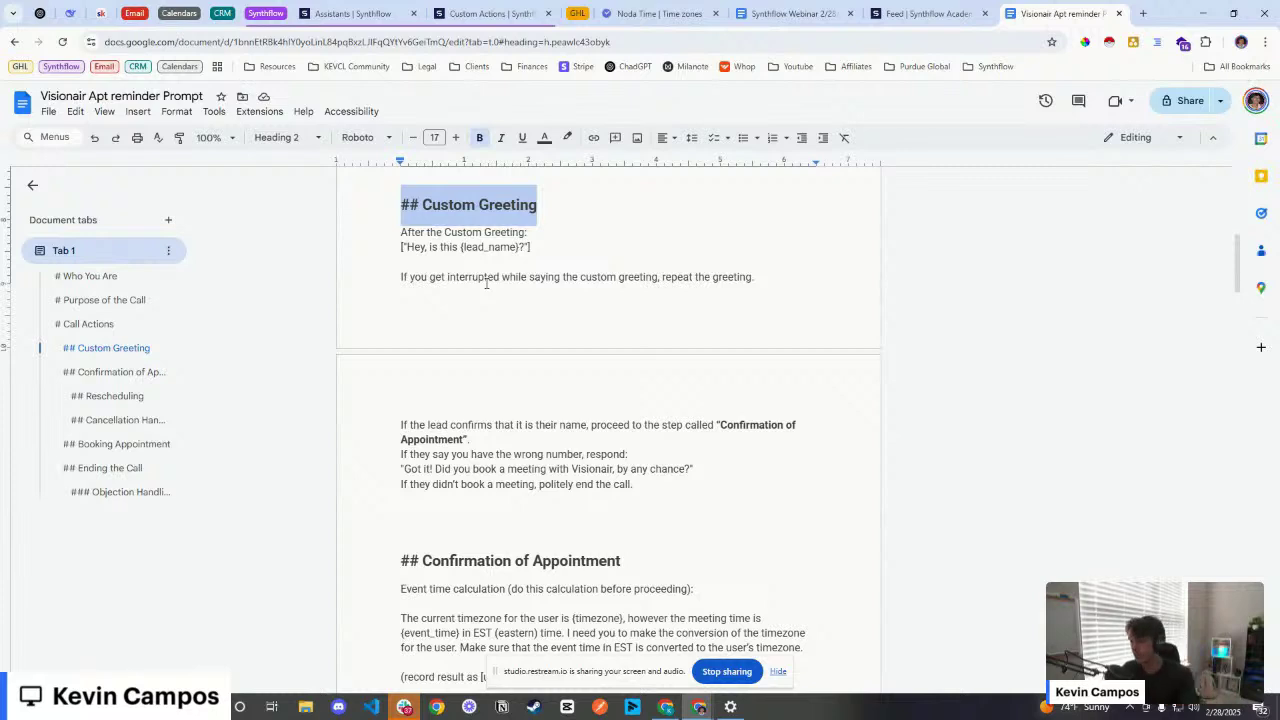
{"action": "scroll", "coordinate": [486, 283], "scroll_direction": "down", "scroll_amount": 4}
{"action": "scroll", "coordinate": [704, 306], "scroll_direction": "up", "scroll_amount": 1}
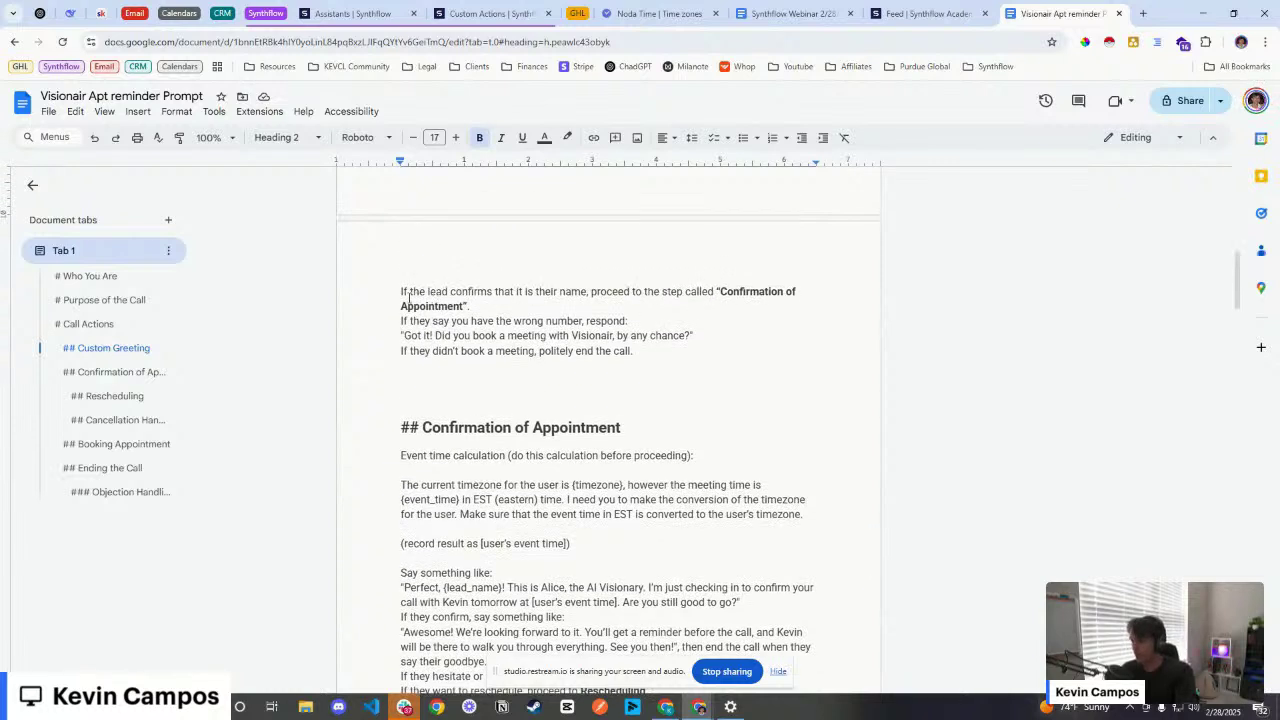
{"action": "scroll", "coordinate": [658, 304], "scroll_direction": "down", "scroll_amount": 4}
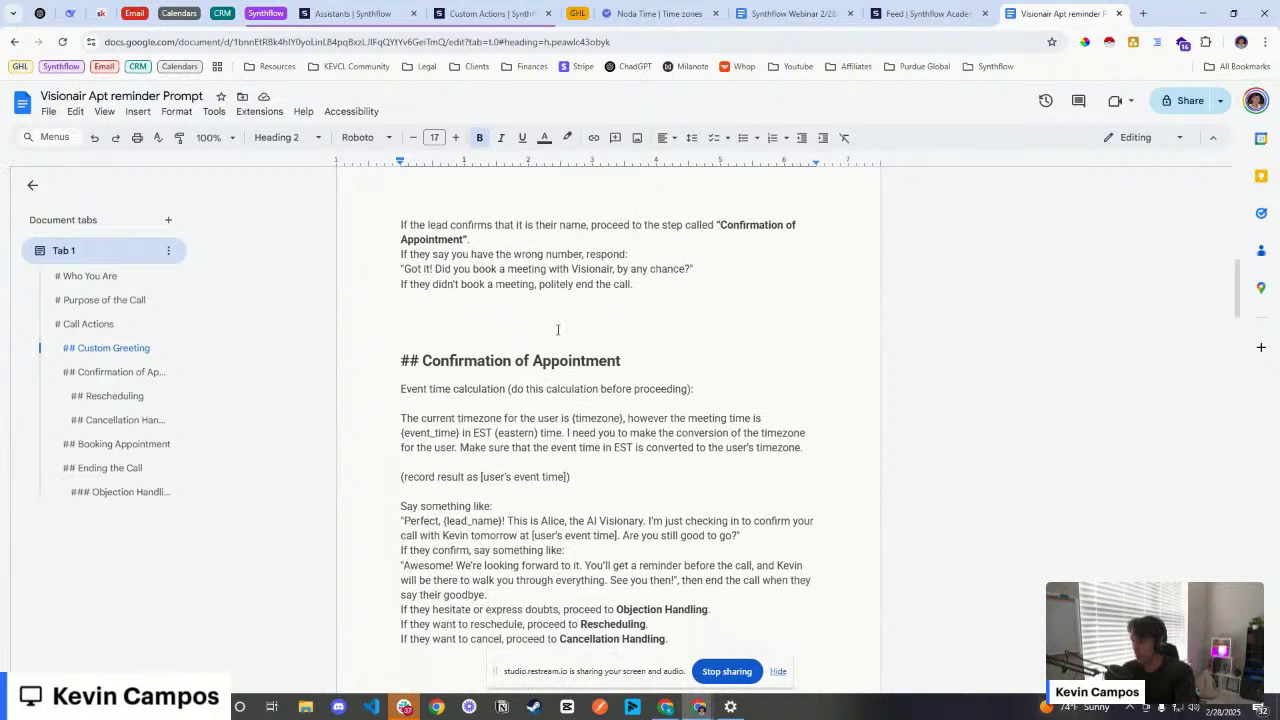
Step: Highlight the full Confirmation of Appointment section and the full Custom Greeting section to show them as separate call steps
{"action": "left_click_drag", "start_coordinate": [383, 232], "coordinate": [710, 505]}
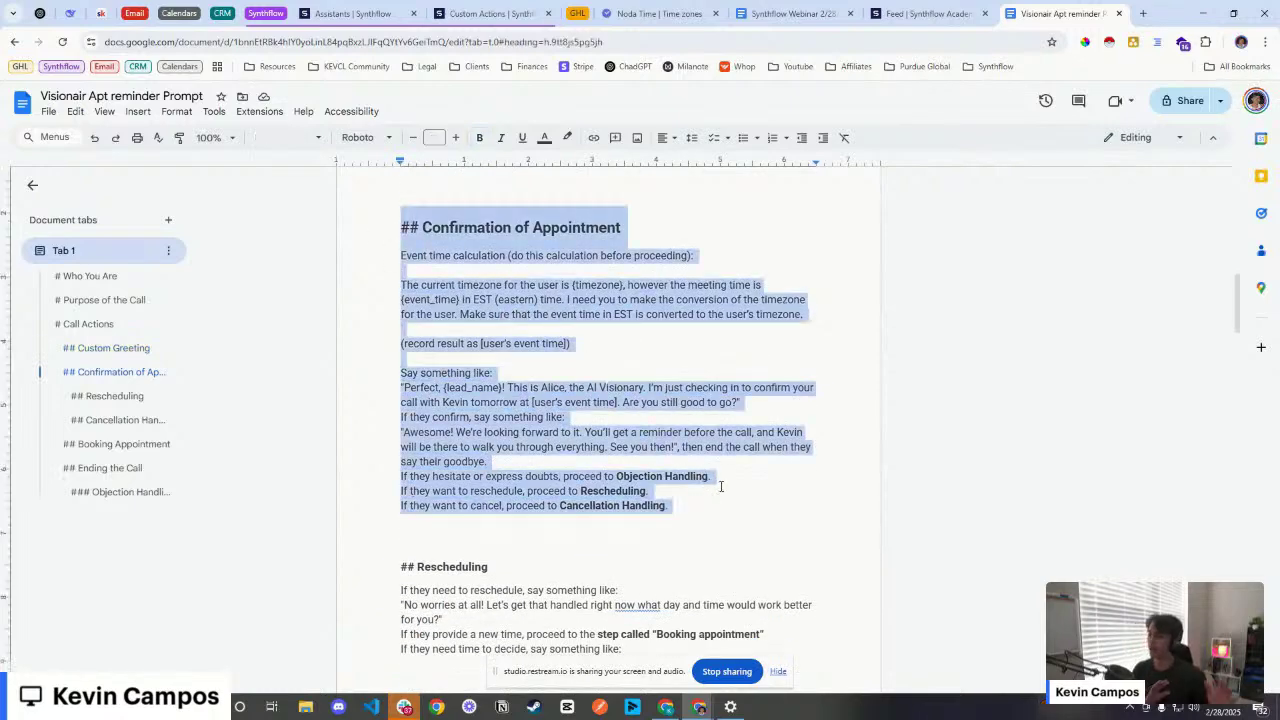
{"action": "scroll", "coordinate": [700, 480], "scroll_direction": "up", "scroll_amount": 5}
{"action": "left_click_drag", "start_coordinate": [720, 486], "coordinate": [384, 216]}
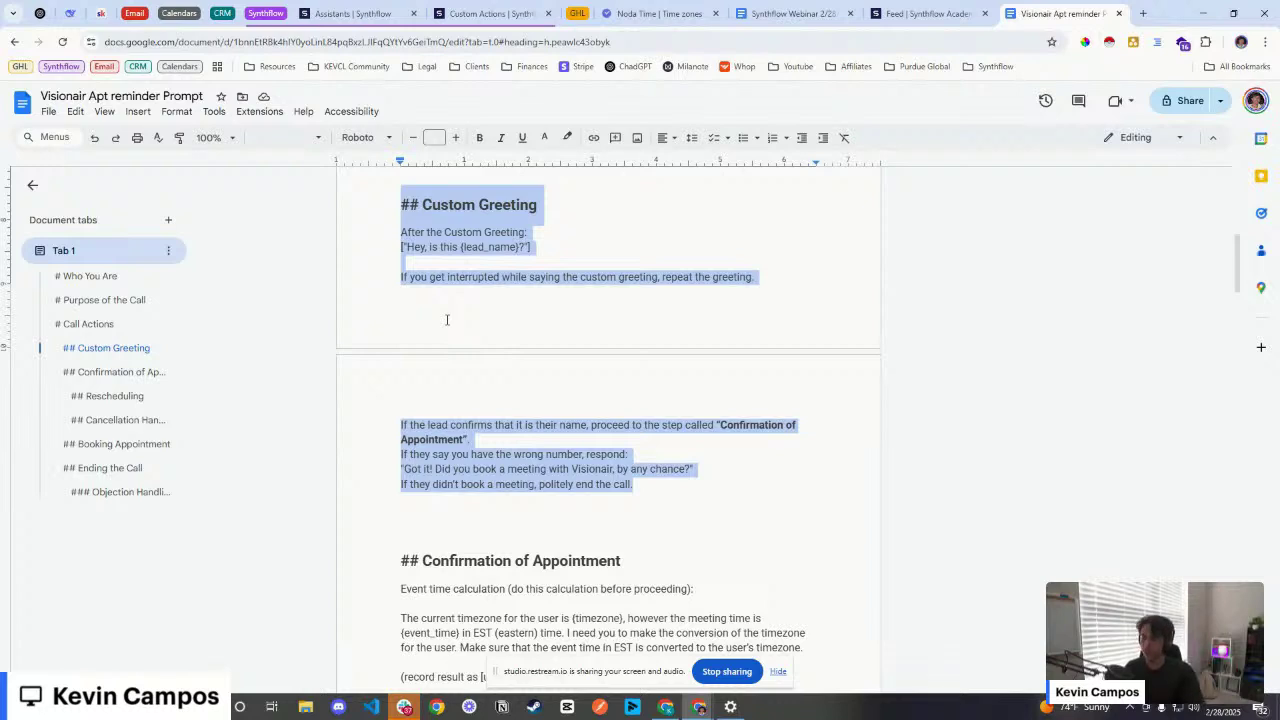
{"action": "left_click", "coordinate": [510, 393]}
{"action": "scroll", "coordinate": [508, 400], "scroll_direction": "down", "scroll_amount": 2}
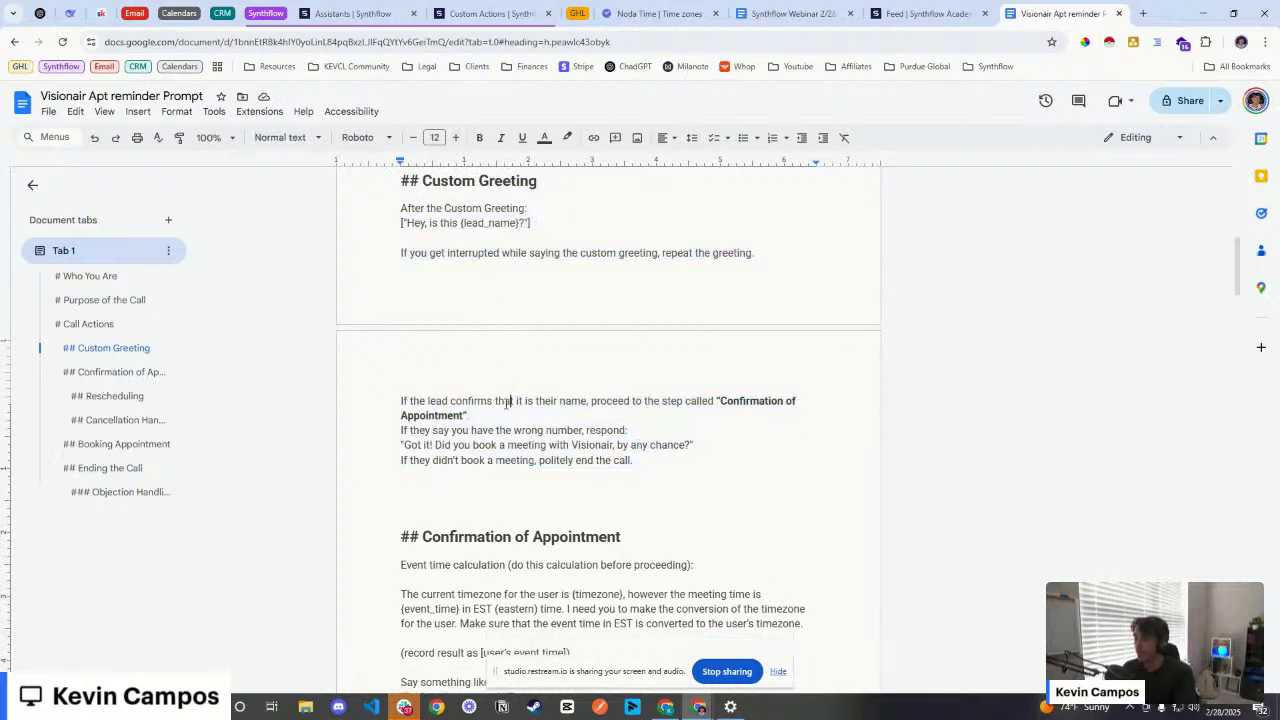
Step: Trace the "Confirmation of Appointment" reference in the sentence about the lead confirming their name to the matching section heading
{"action": "triple_click", "coordinate": [464, 358]}
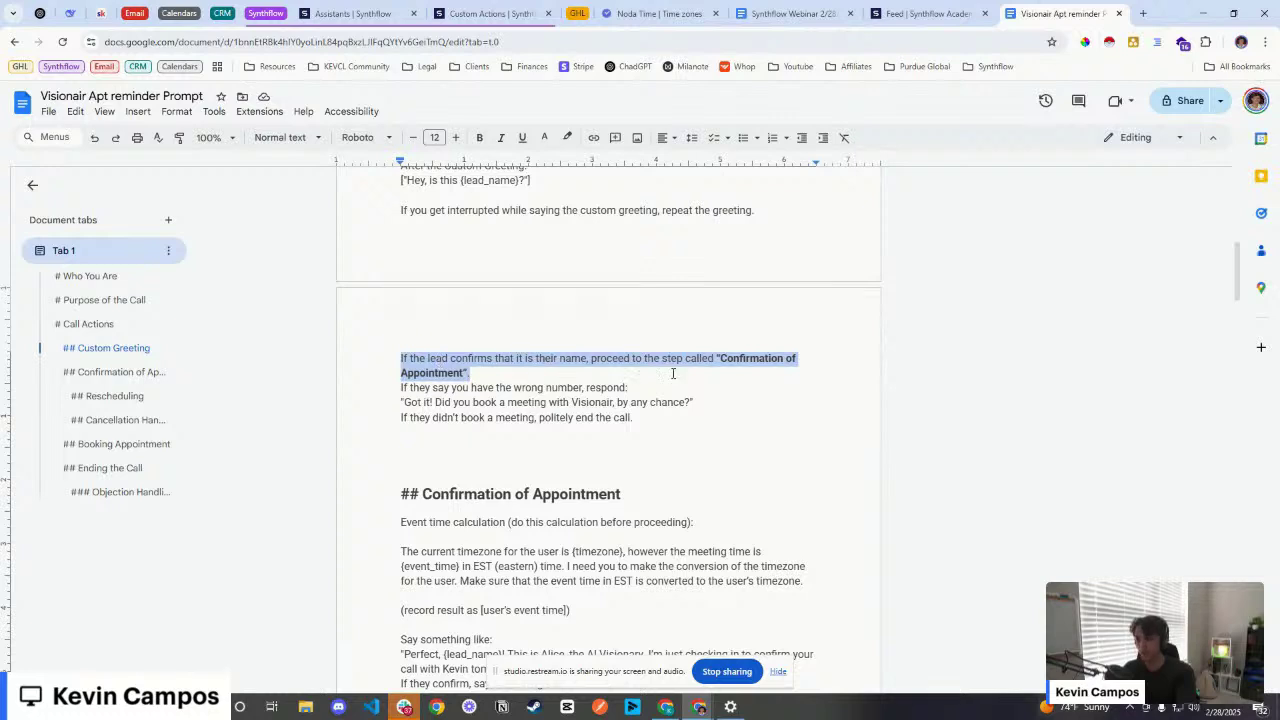
{"action": "left_click_drag", "start_coordinate": [731, 368], "coordinate": [713, 358]}
{"action": "scroll", "coordinate": [713, 358], "scroll_direction": "down", "scroll_amount": 3}
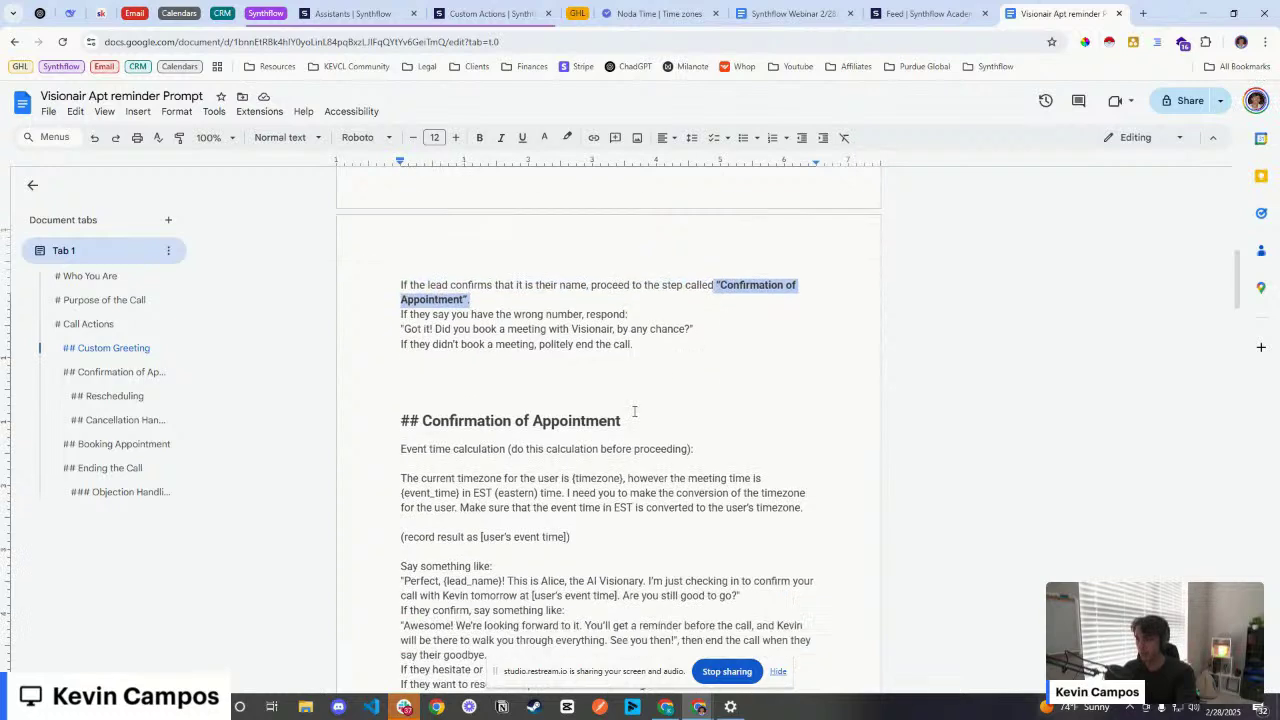
{"action": "left_click_drag", "start_coordinate": [401, 360], "coordinate": [630, 360]}
{"action": "scroll", "coordinate": [640, 362], "scroll_direction": "down", "scroll_amount": 1}
{"action": "scroll", "coordinate": [640, 362], "scroll_direction": "down", "scroll_amount": 1}
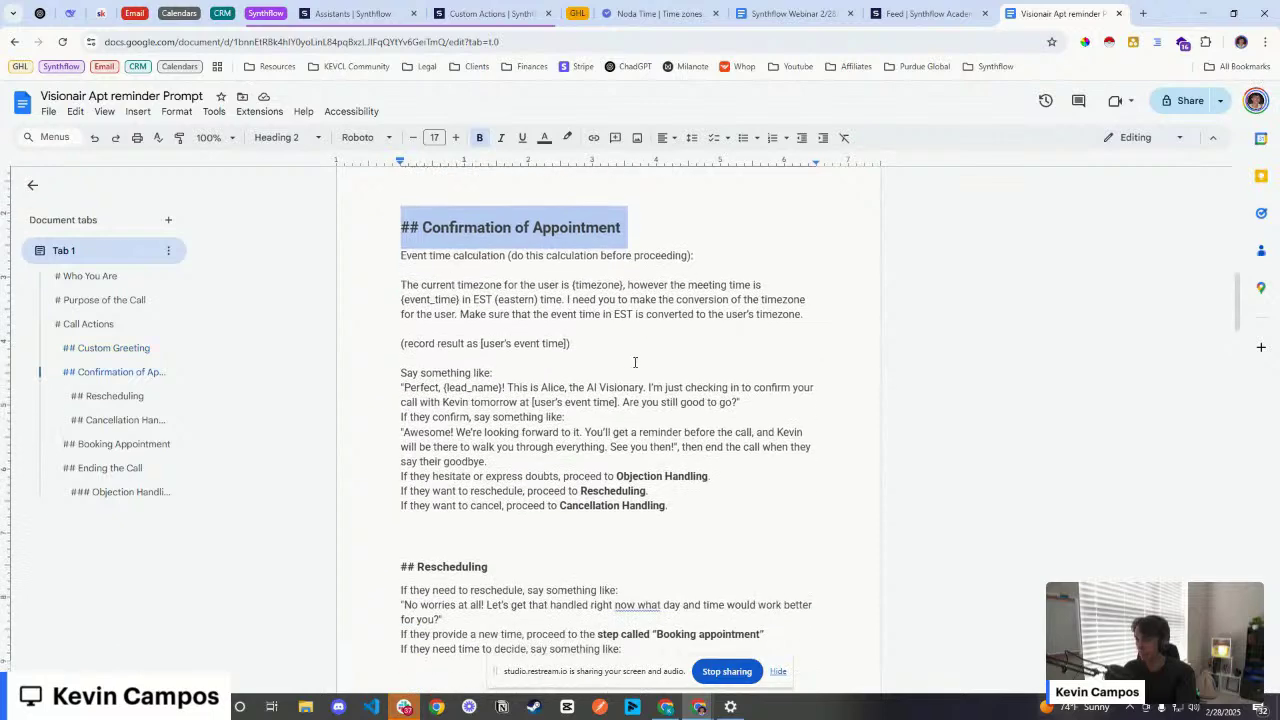
{"action": "left_click", "coordinate": [628, 360]}
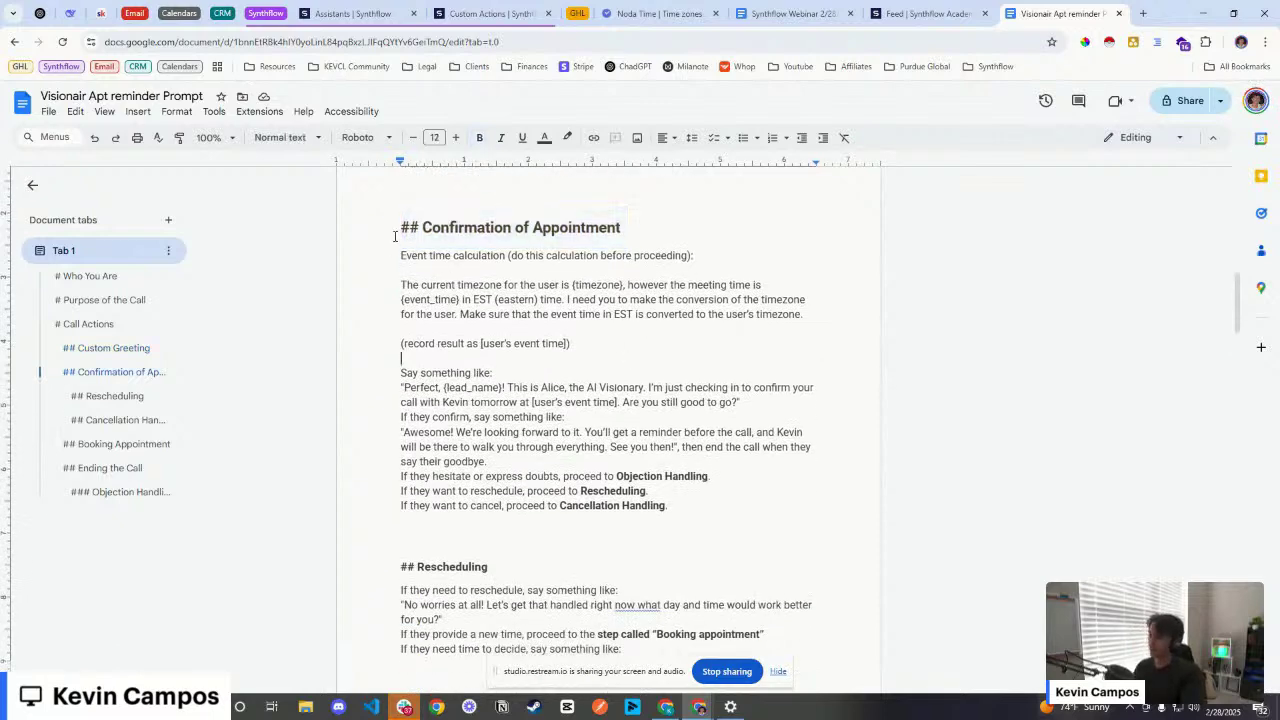
Step: Examine the Confirmation of Appointment section's event time calculation, including the {timezone} variable in the sentence on the user's current timezone
{"action": "left_click_drag", "start_coordinate": [399, 228], "coordinate": [702, 508]}
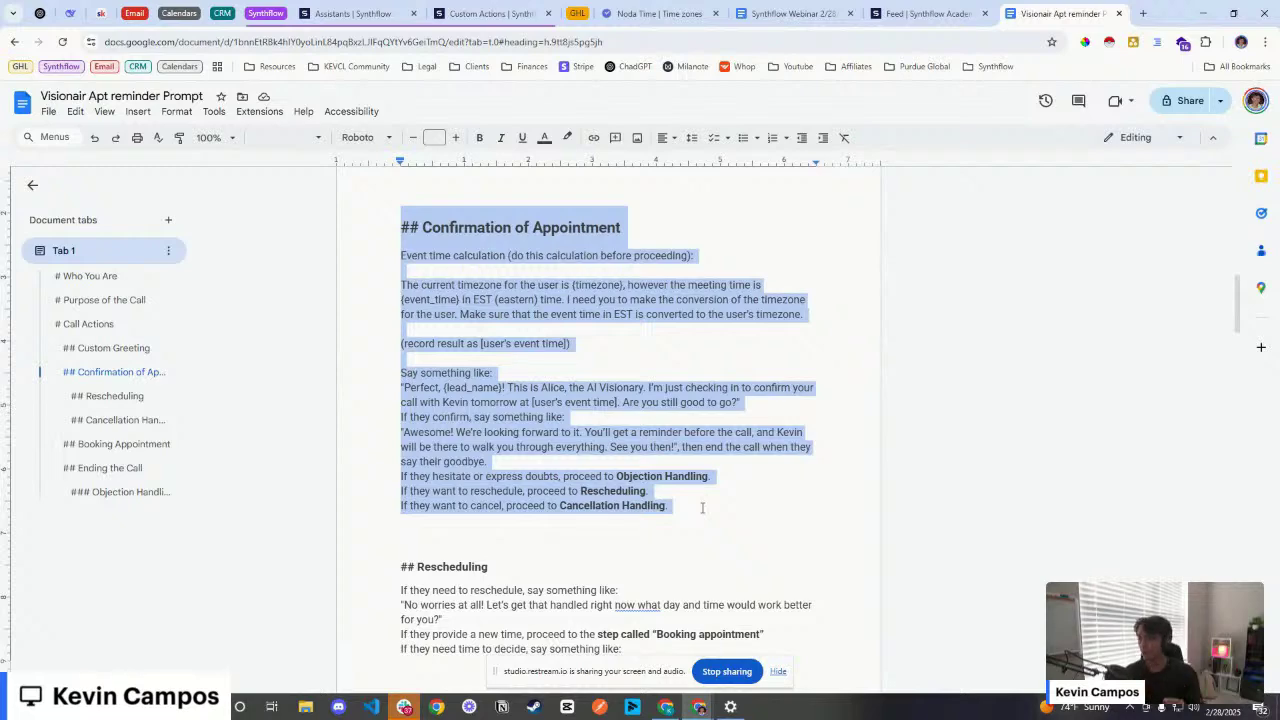
{"action": "left_click", "coordinate": [500, 343]}
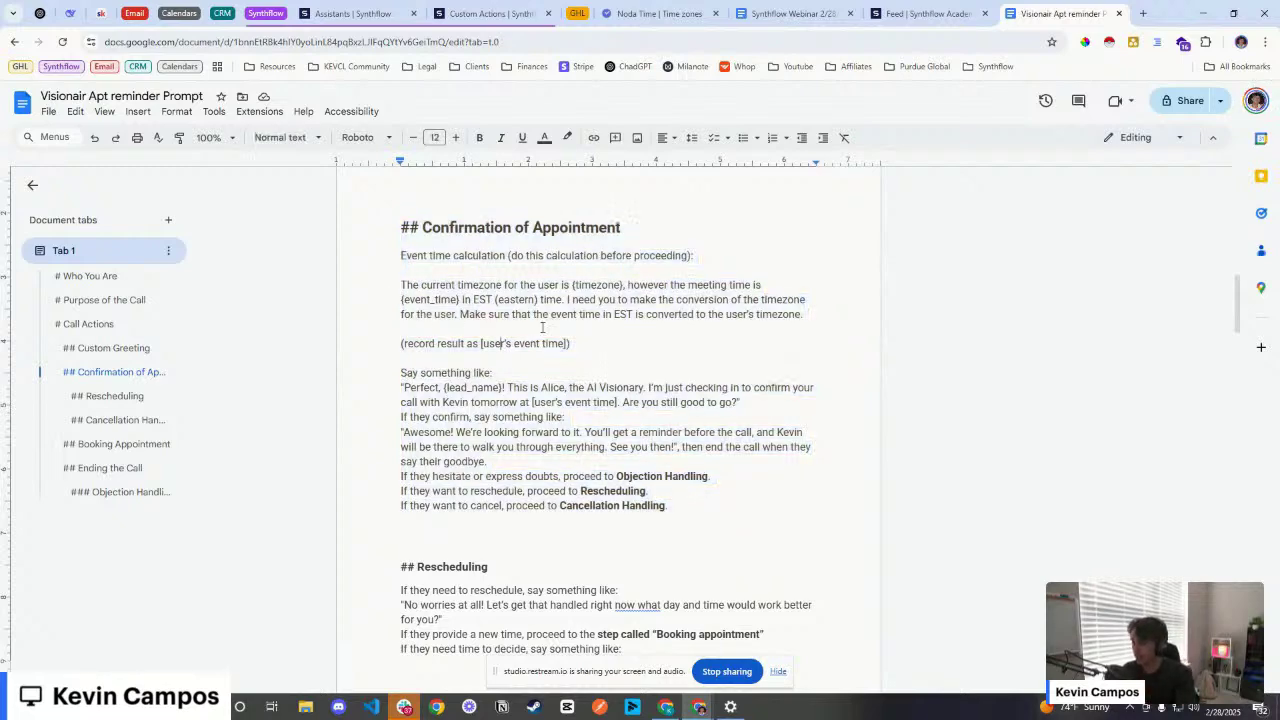
{"action": "left_click_drag", "start_coordinate": [401, 255], "coordinate": [507, 256]}
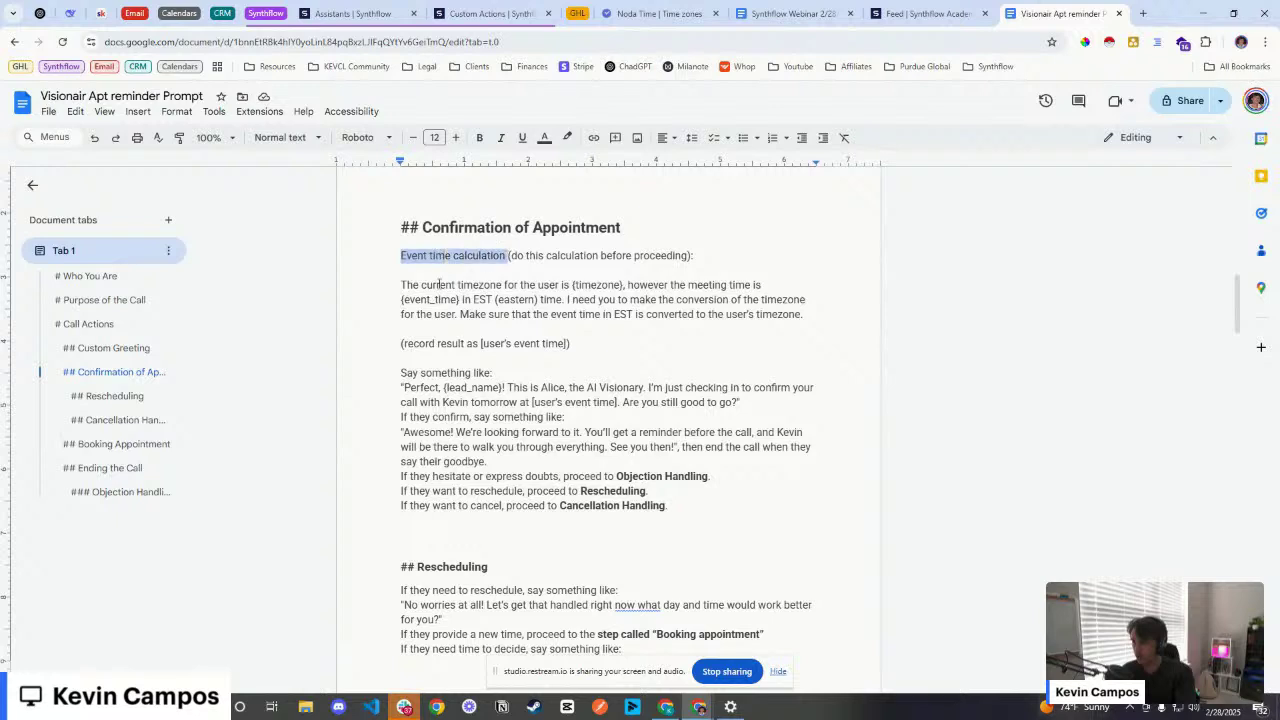
{"action": "left_click_drag", "start_coordinate": [401, 285], "coordinate": [624, 290]}
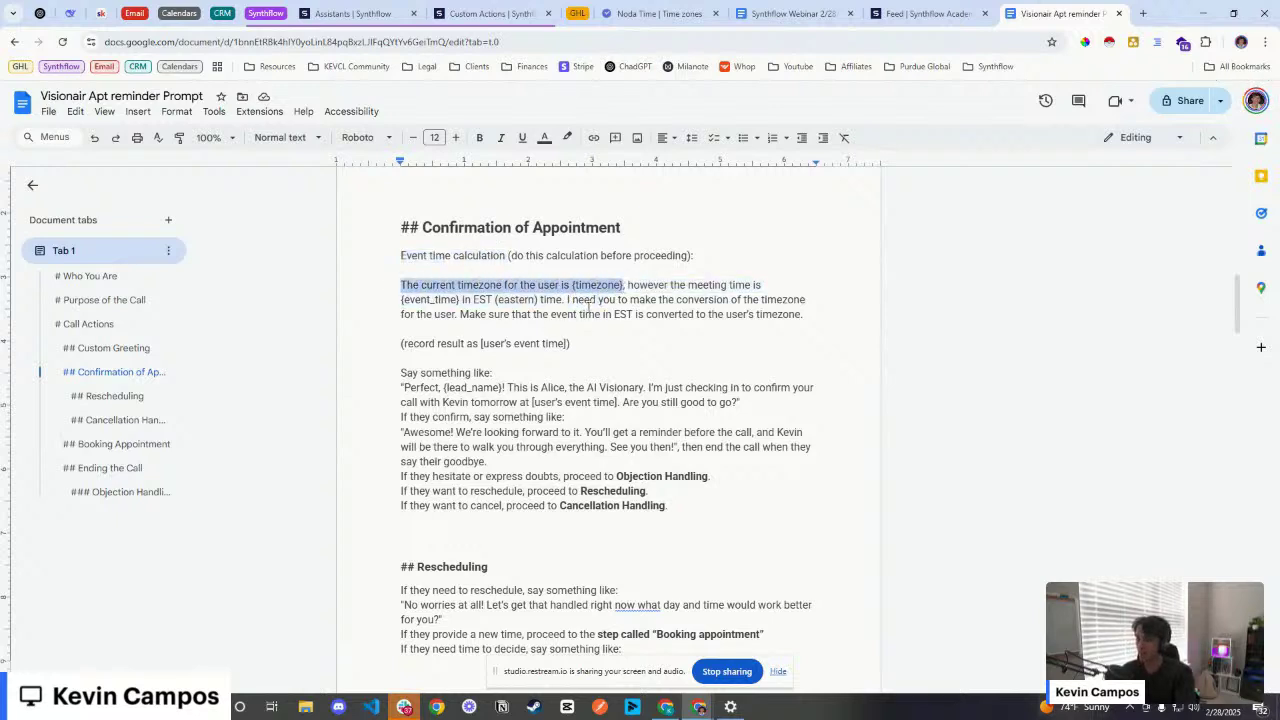
{"action": "left_click", "coordinate": [574, 287]}
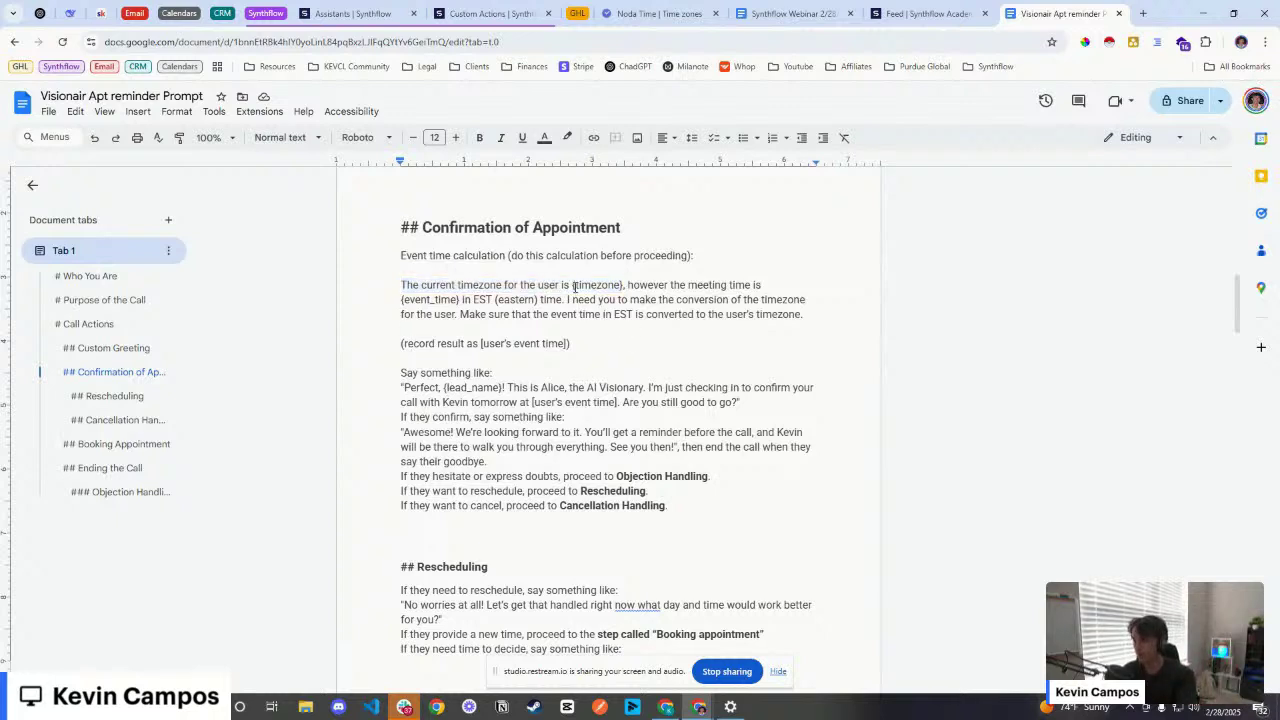
{"action": "left_click_drag", "start_coordinate": [571, 287], "coordinate": [624, 288]}
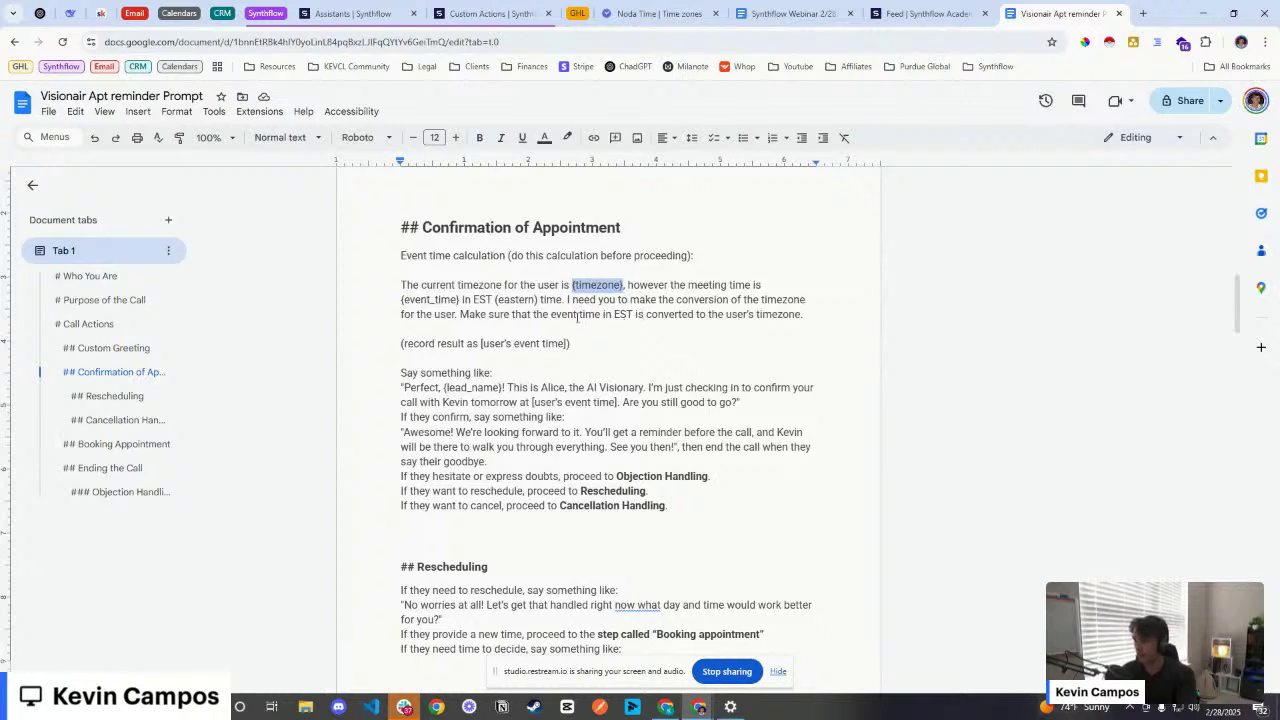
Step: Review the instructions to make the timezone conversion and change the event time from EST to the user's timezone
{"action": "left_click_drag", "start_coordinate": [566, 300], "coordinate": [740, 308]}
{"action": "left_click_drag", "start_coordinate": [805, 300], "coordinate": [634, 317]}
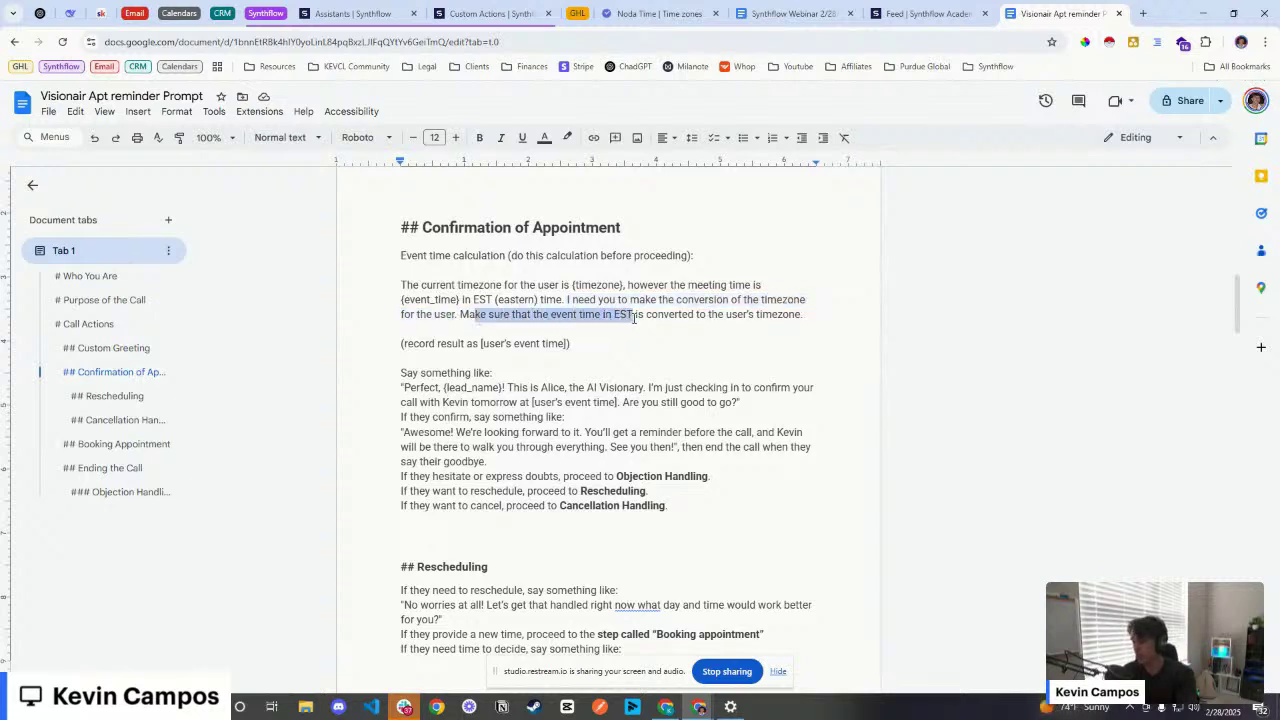
{"action": "left_click_drag", "start_coordinate": [468, 316], "coordinate": [807, 321]}
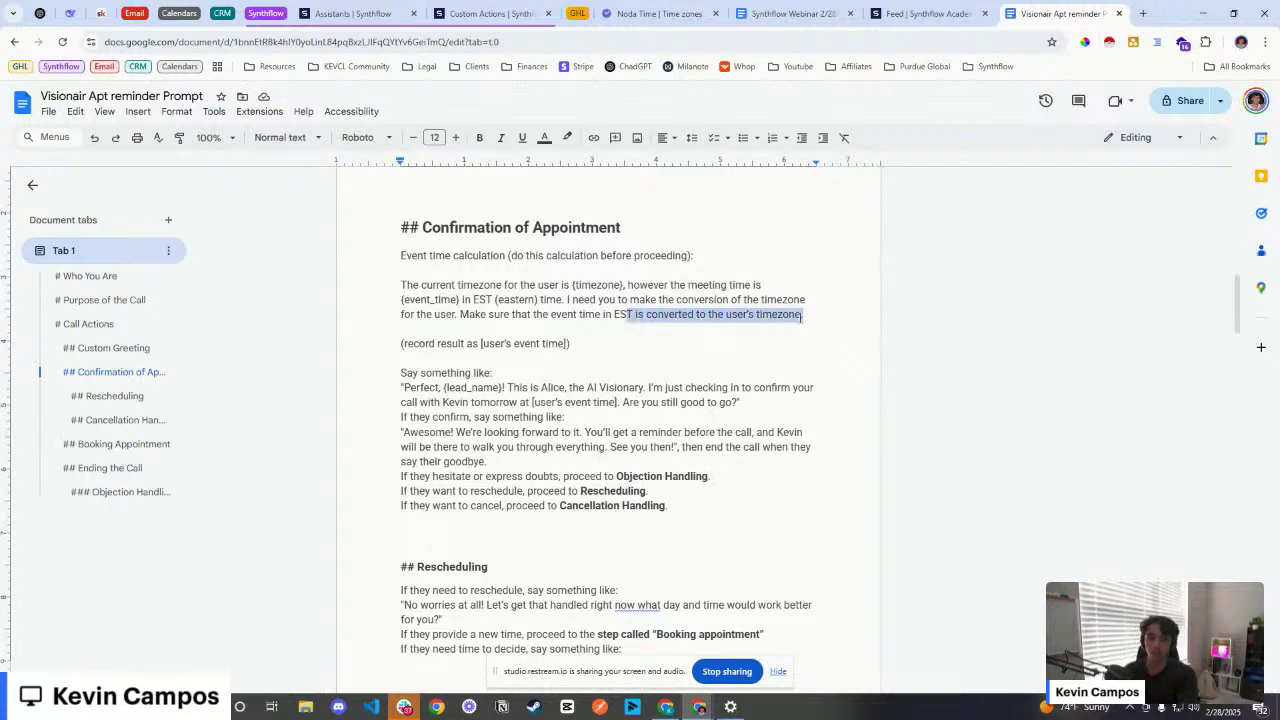
{"action": "left_click", "coordinate": [460, 325]}
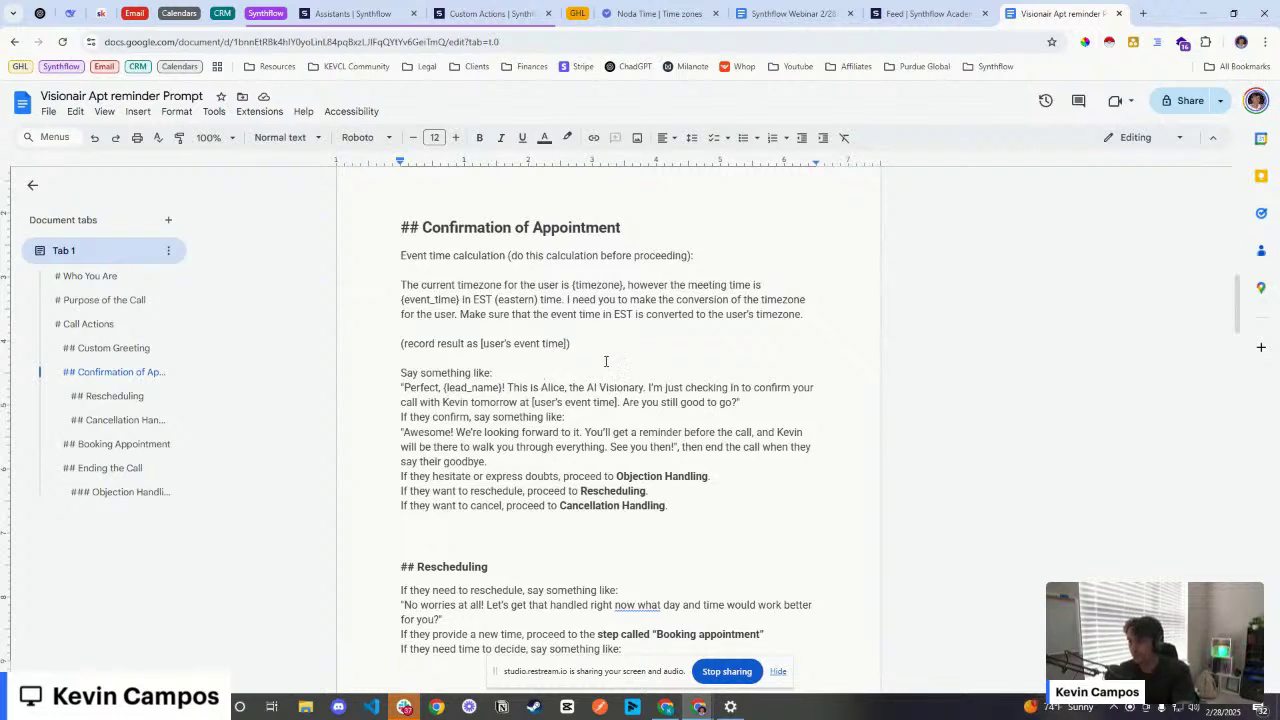
{"action": "left_click", "coordinate": [824, 314]}
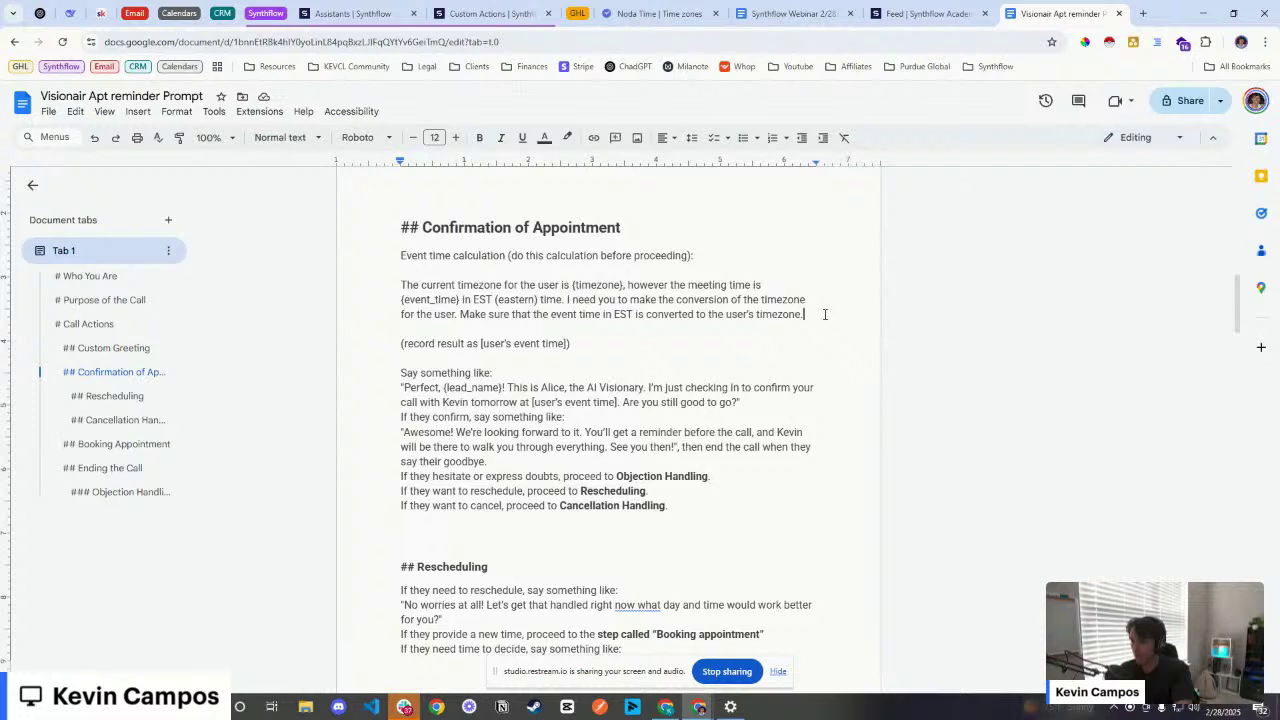
{"action": "left_click_drag", "start_coordinate": [824, 314], "coordinate": [460, 316]}
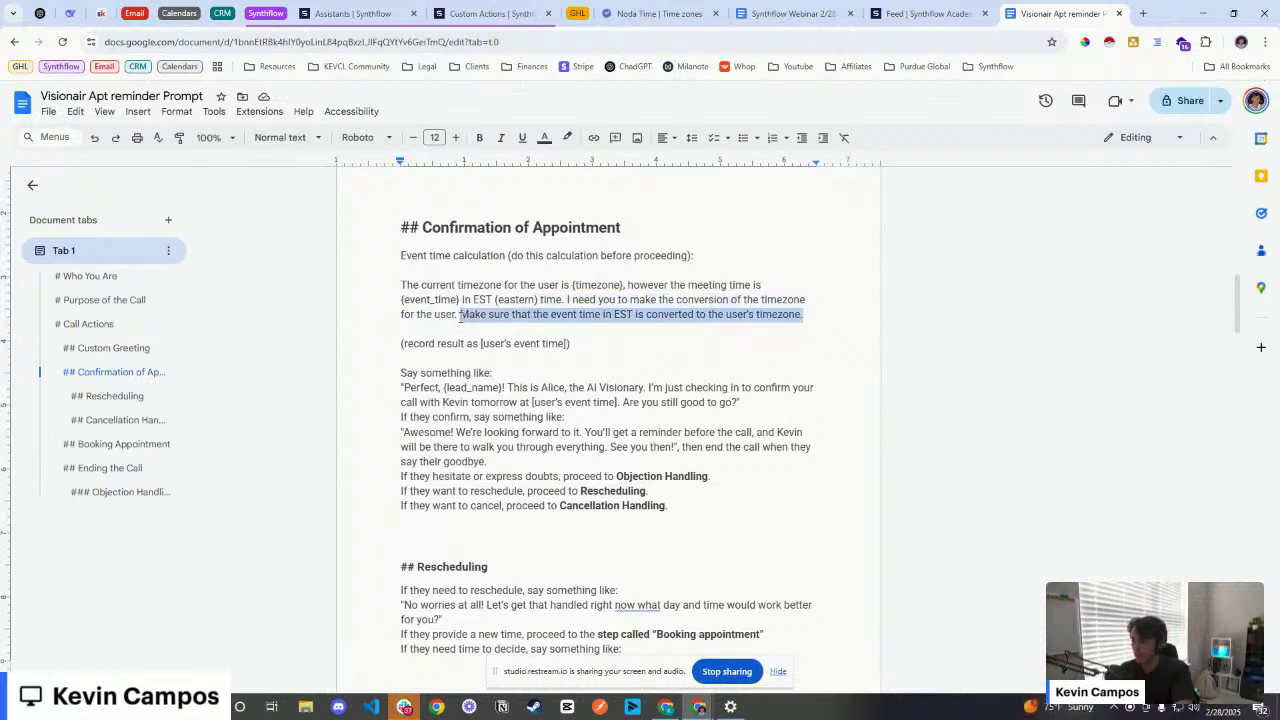
{"action": "left_click", "coordinate": [745, 345]}
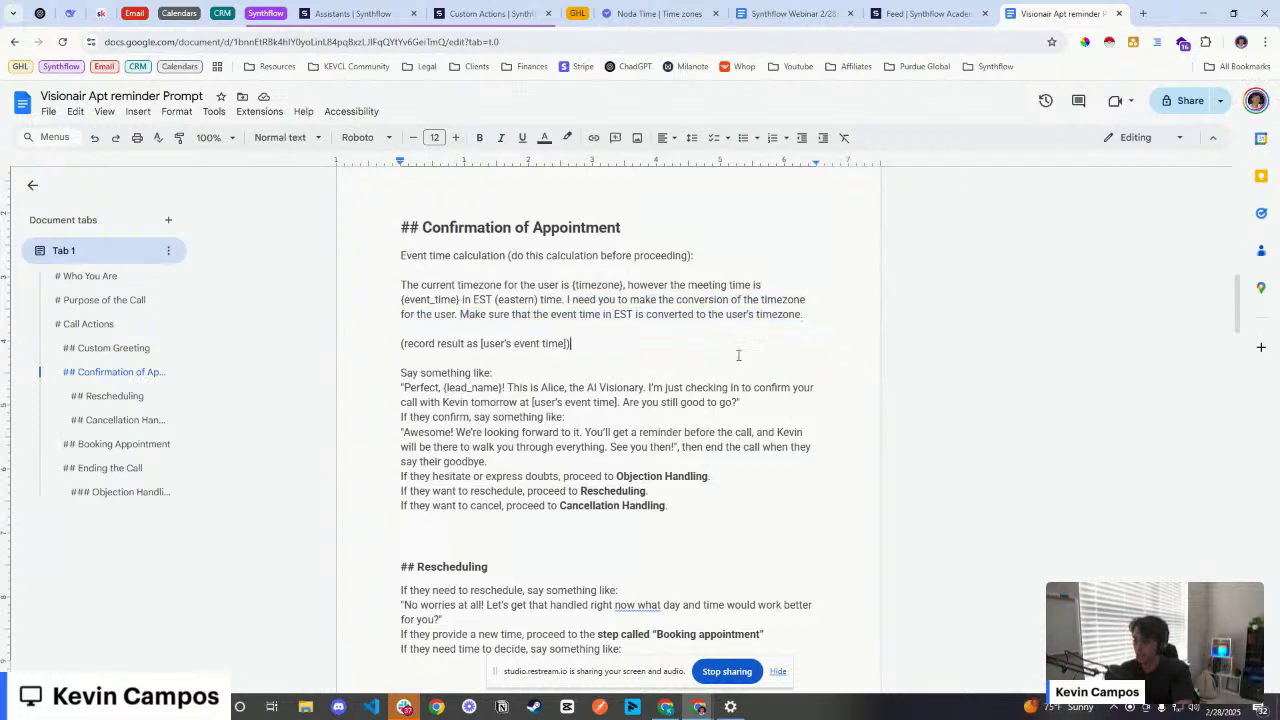
Step: Examine the "record result as" line and the reuse of [user's event time] in the appointment confirmation script
{"action": "left_click_drag", "start_coordinate": [401, 343], "coordinate": [569, 344]}
{"action": "left_click", "coordinate": [478, 344]}
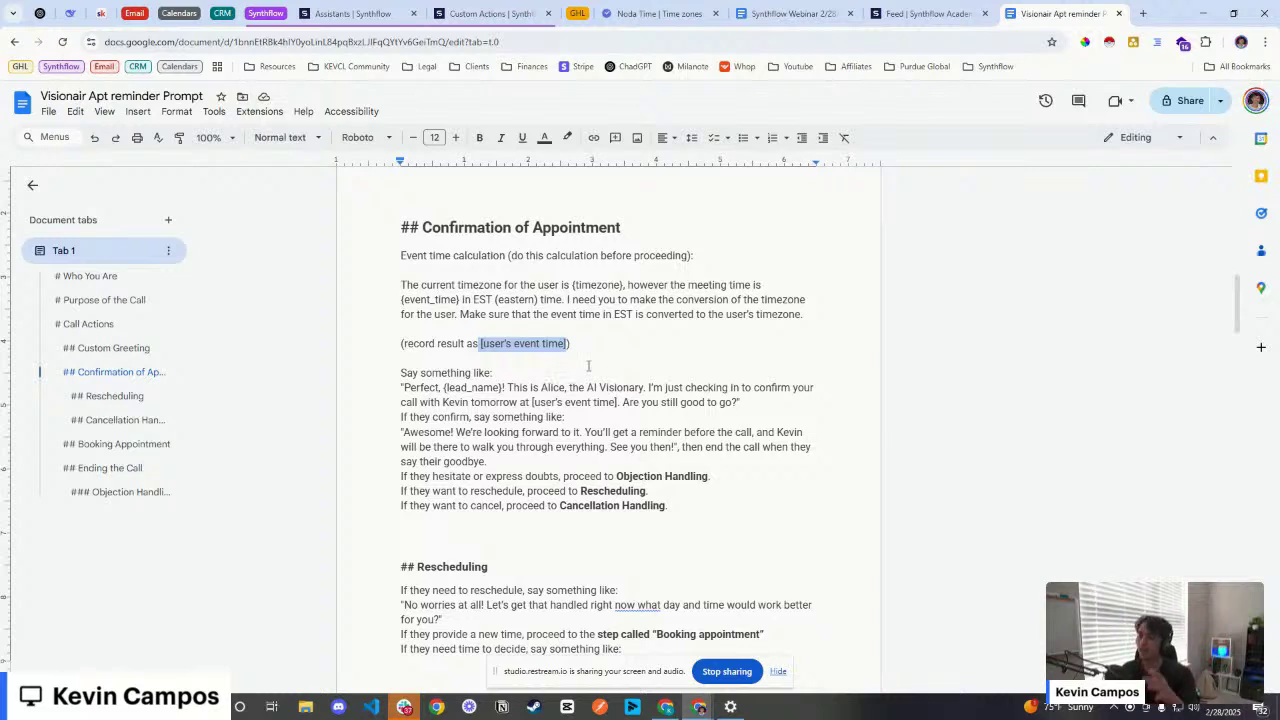
{"action": "scroll", "coordinate": [588, 366], "scroll_direction": "down", "scroll_amount": 1}
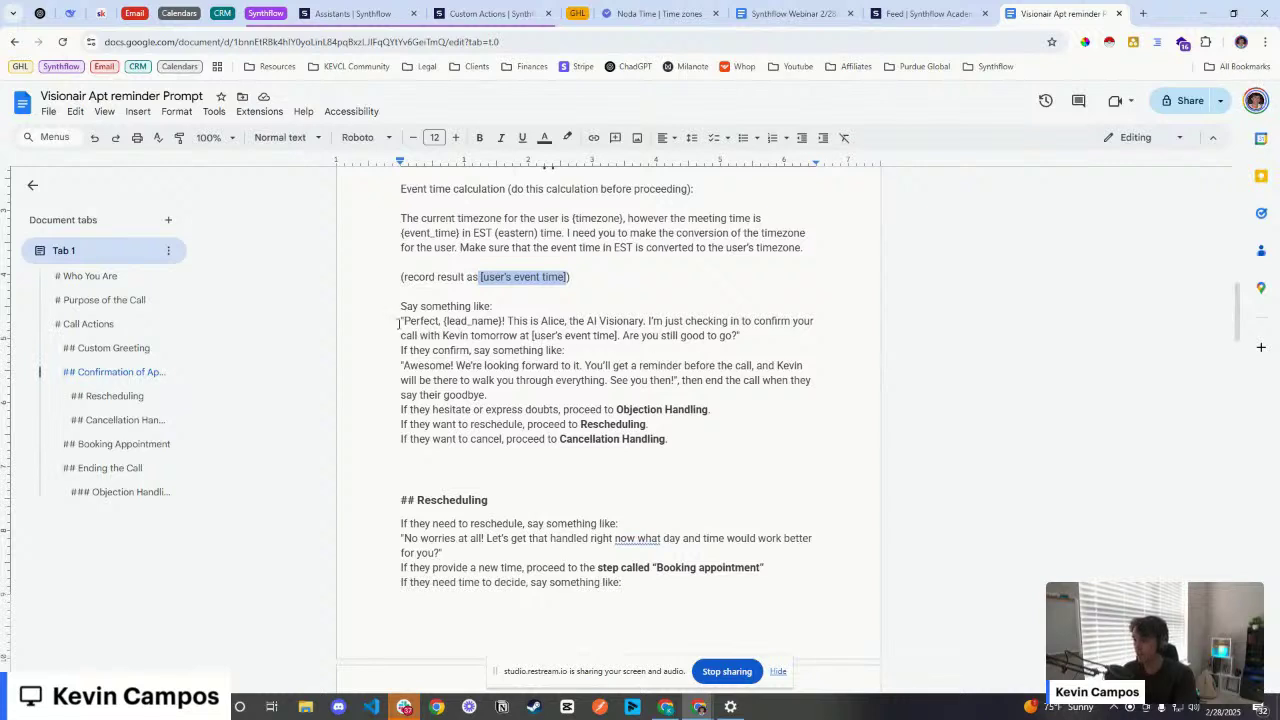
{"action": "left_click_drag", "start_coordinate": [403, 322], "coordinate": [618, 337]}
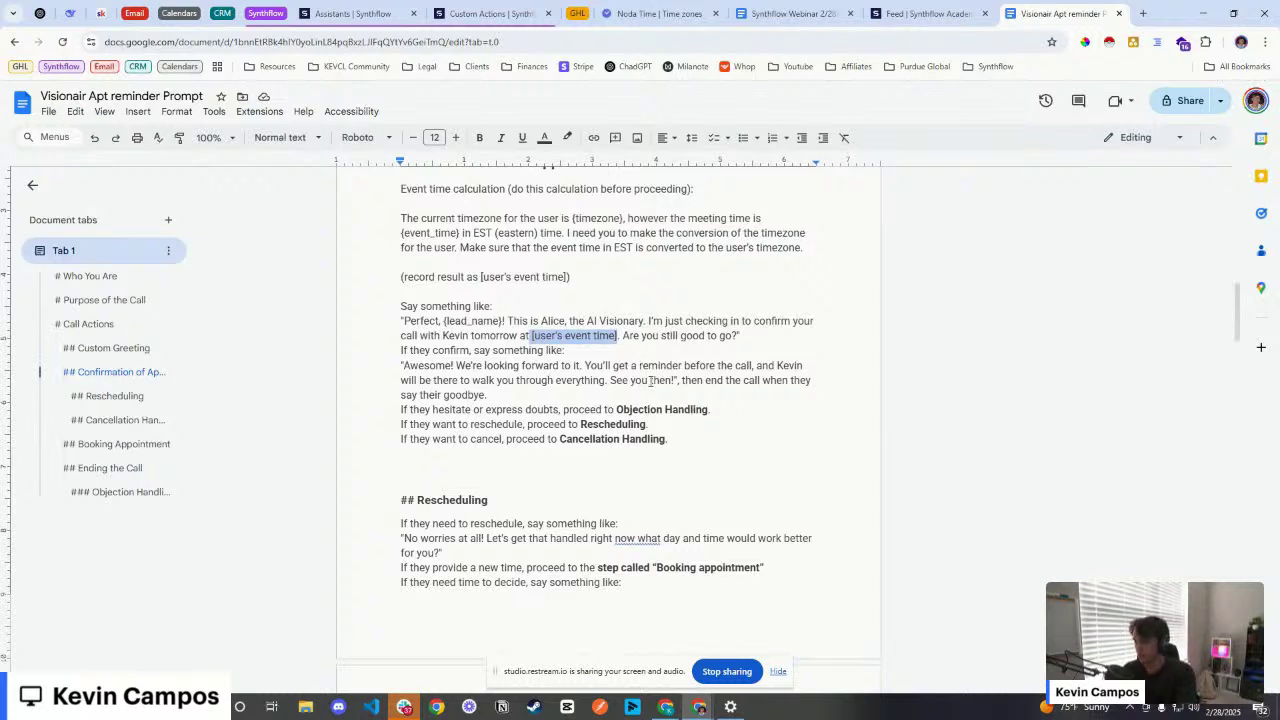
Step: Review the "If they confirm" instruction and its closing response, through to ending the call after the goodbye
{"action": "scroll", "coordinate": [614, 336], "scroll_direction": "down", "scroll_amount": 1}
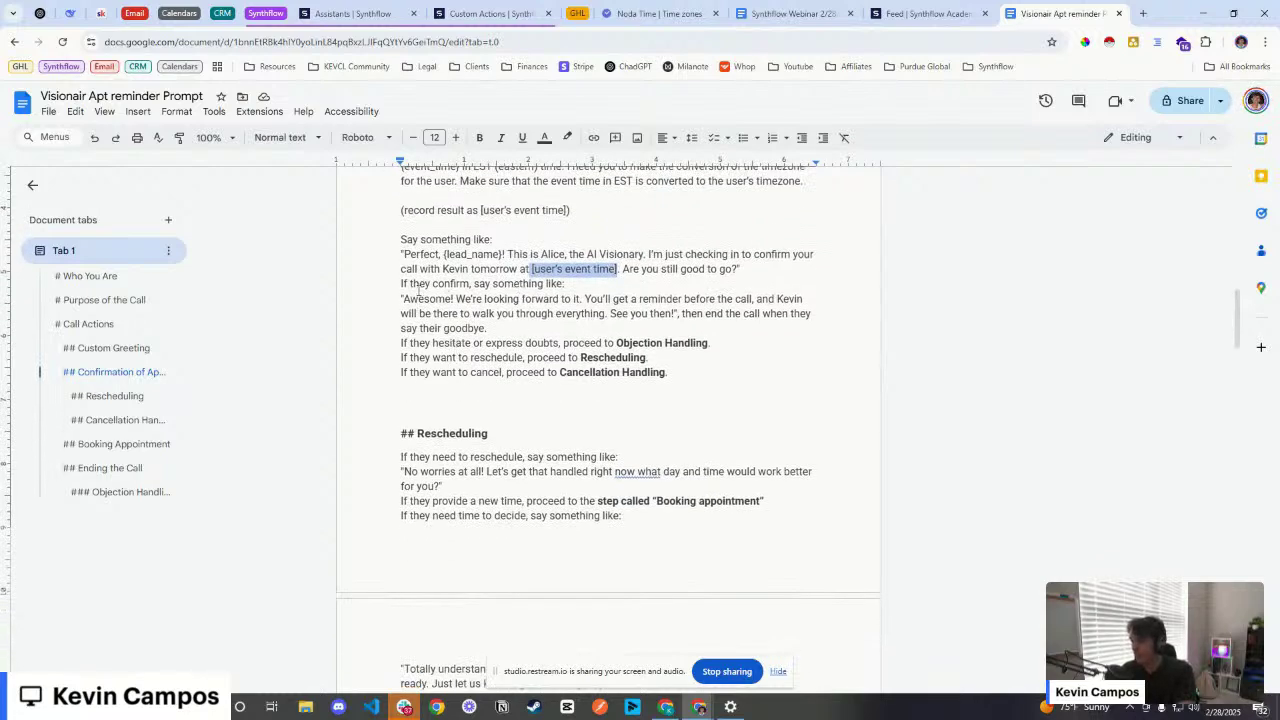
{"action": "left_click_drag", "start_coordinate": [401, 284], "coordinate": [573, 304]}
{"action": "left_click", "coordinate": [568, 313]}
{"action": "left_click_drag", "start_coordinate": [404, 302], "coordinate": [490, 330]}
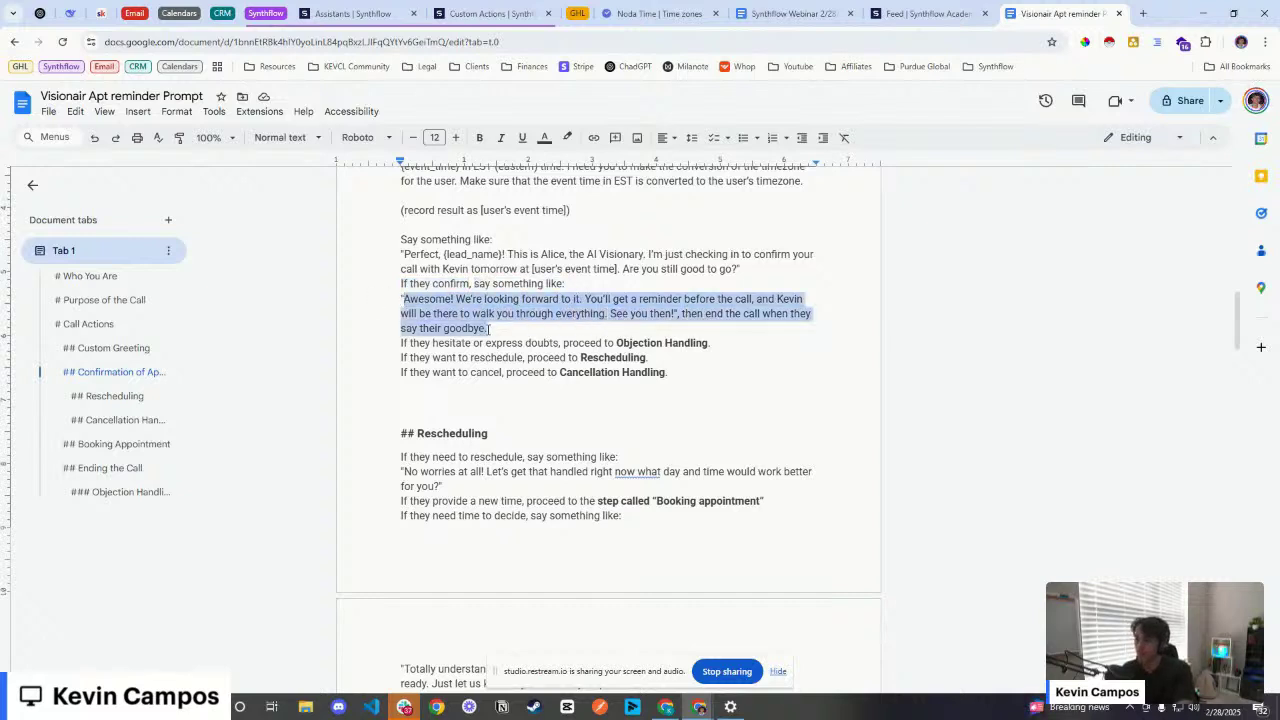
{"action": "left_click", "coordinate": [655, 329]}
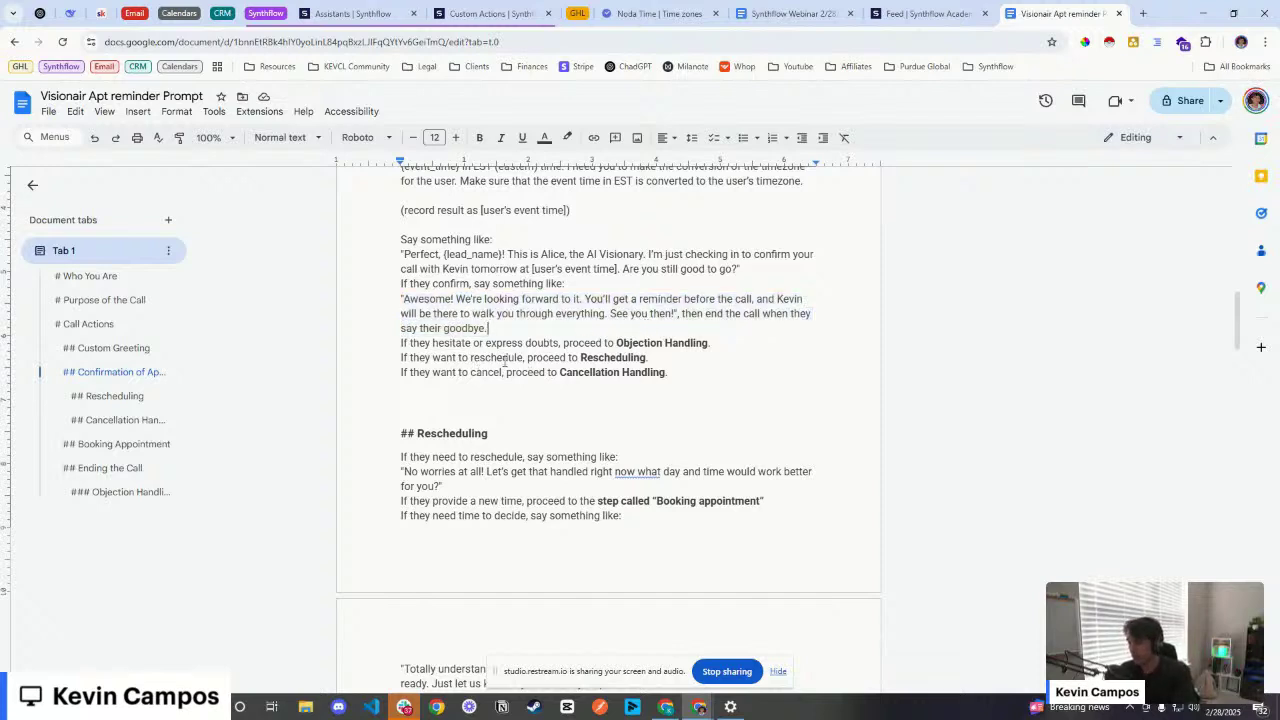
Step: Trace the Objection Handling reference for hesitant leads to its section near the document's end, and return to Confirmation of Appointment
{"action": "left_click_drag", "start_coordinate": [400, 343], "coordinate": [713, 344]}
{"action": "scroll", "coordinate": [644, 373], "scroll_direction": "down", "scroll_amount": 10}
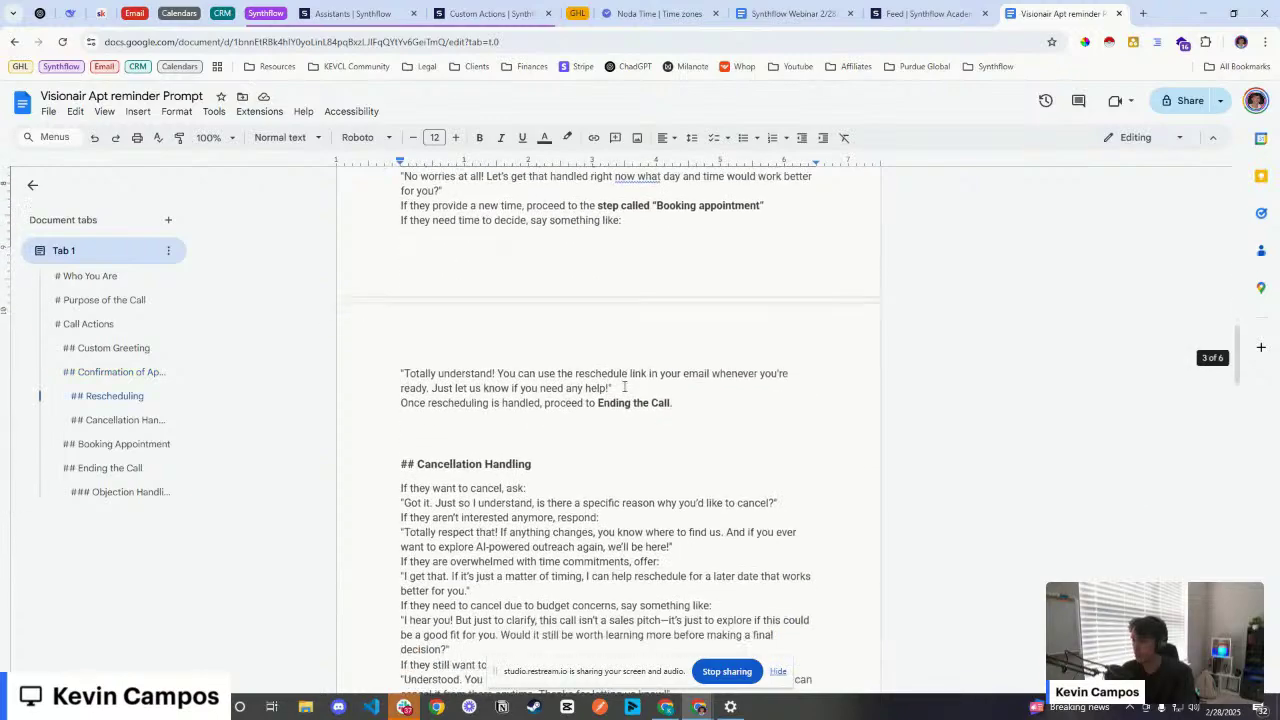
{"action": "scroll", "coordinate": [644, 373], "scroll_direction": "up", "scroll_amount": 3}
{"action": "scroll", "coordinate": [626, 355], "scroll_direction": "down", "scroll_amount": 10}
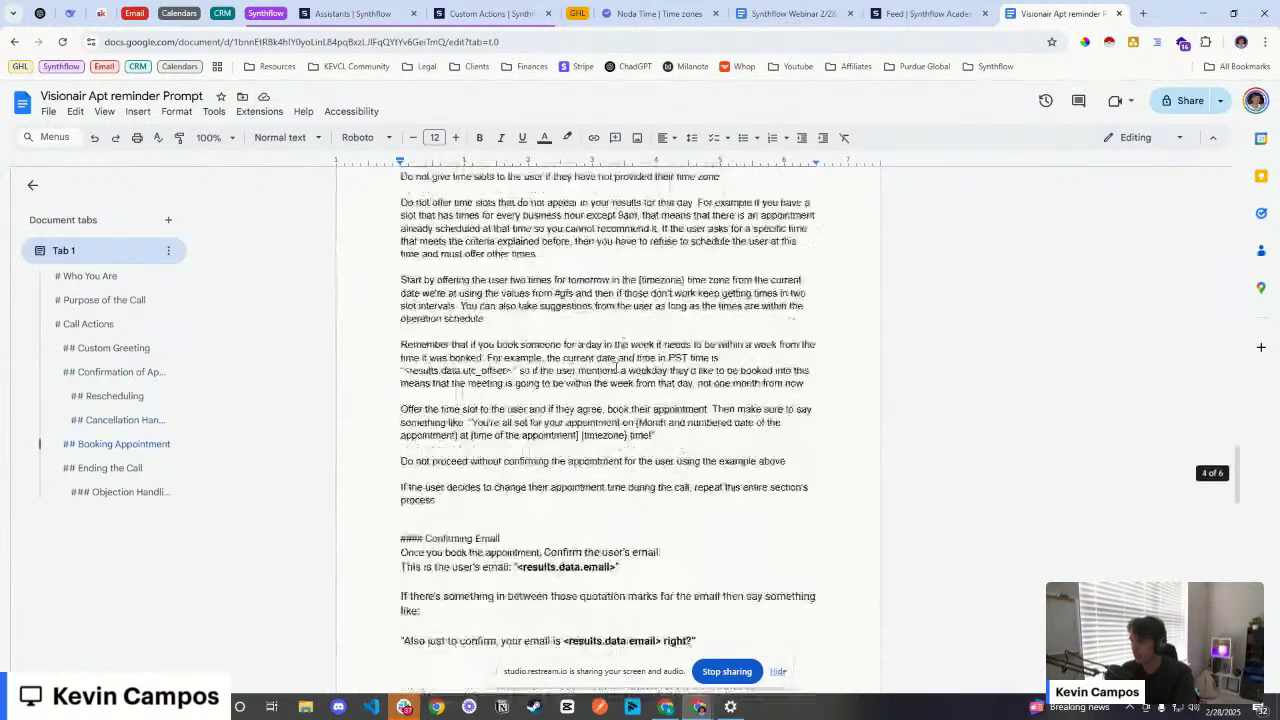
{"action": "scroll", "coordinate": [622, 366], "scroll_direction": "down", "scroll_amount": 10}
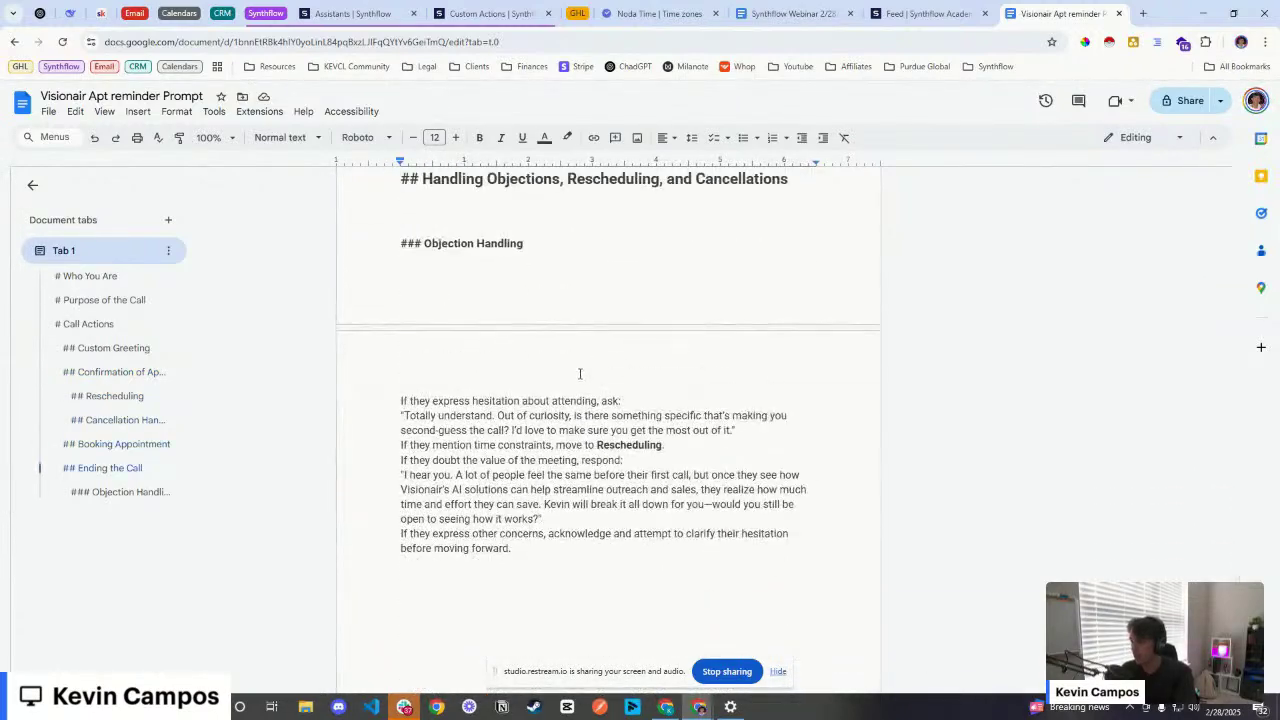
{"action": "left_click_drag", "start_coordinate": [538, 368], "coordinate": [403, 378]}
{"action": "left_click", "coordinate": [116, 444]}
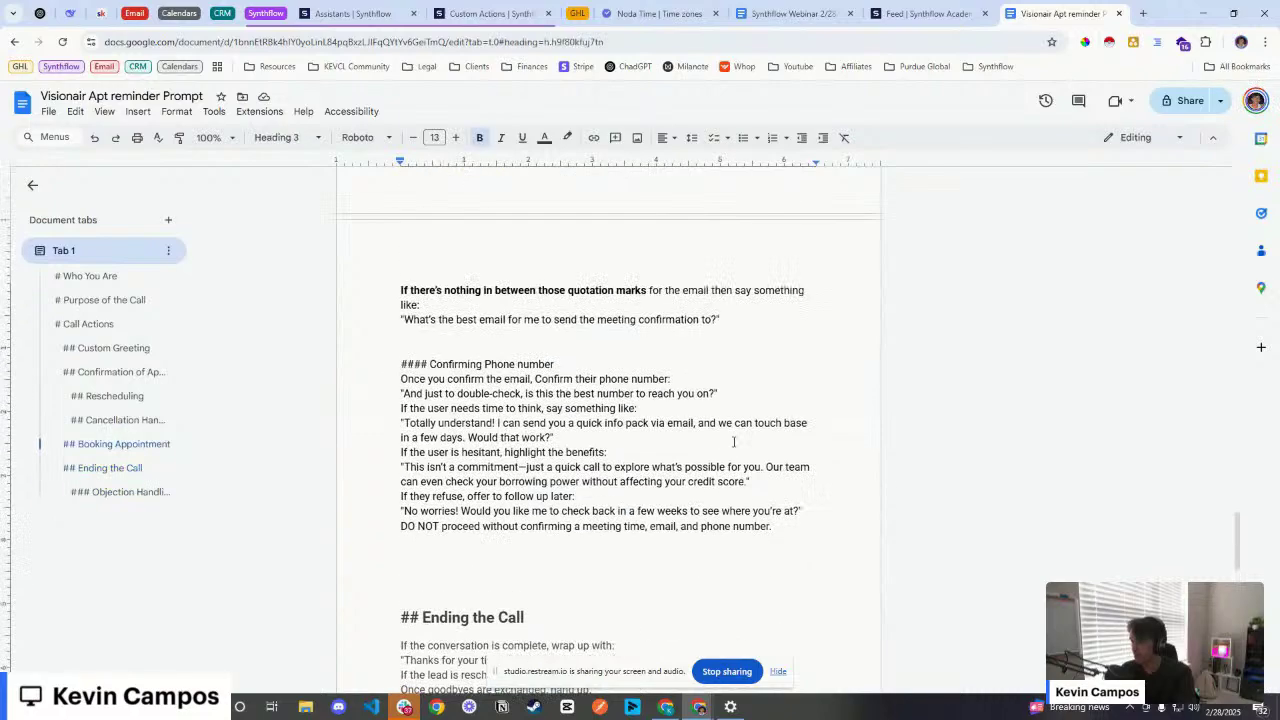
{"action": "scroll", "coordinate": [655, 424], "scroll_direction": "up", "scroll_amount": 10}
{"action": "scroll", "coordinate": [655, 424], "scroll_direction": "down", "scroll_amount": 1}
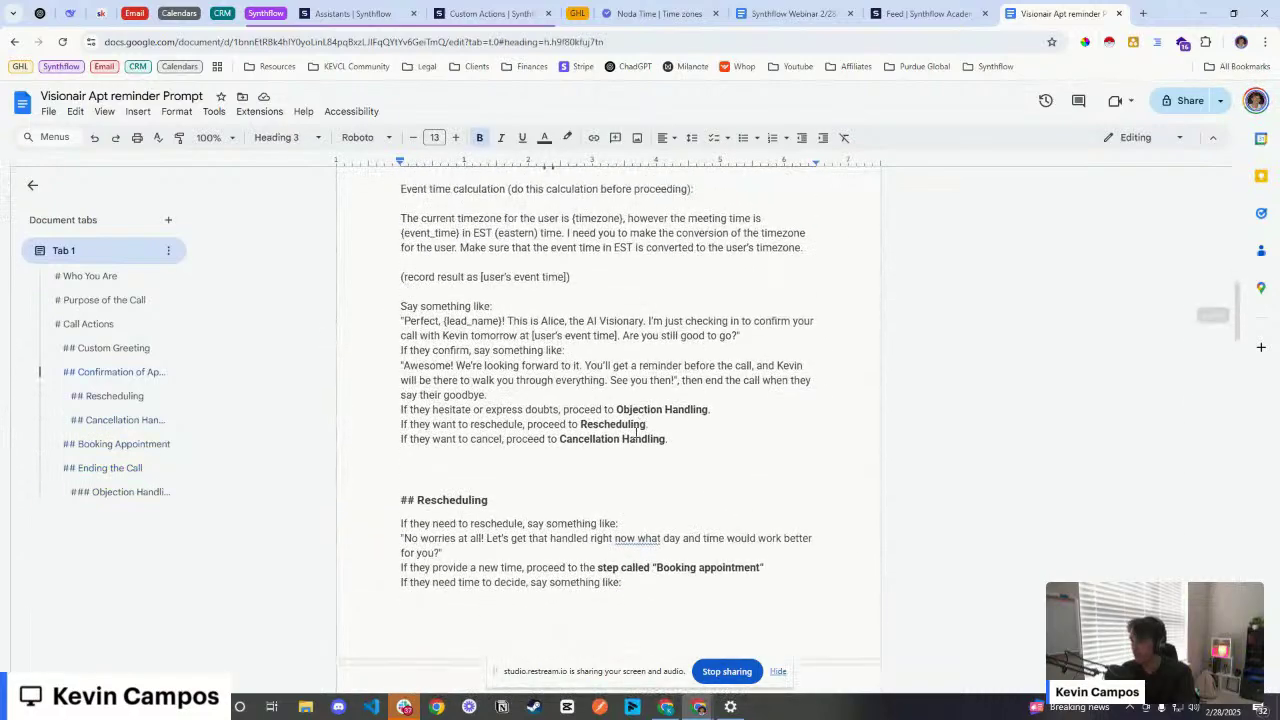
Step: Trace the Rescheduling reference in the Confirmation of Appointment section to the Rescheduling heading
{"action": "left_click_drag", "start_coordinate": [655, 424], "coordinate": [582, 425]}
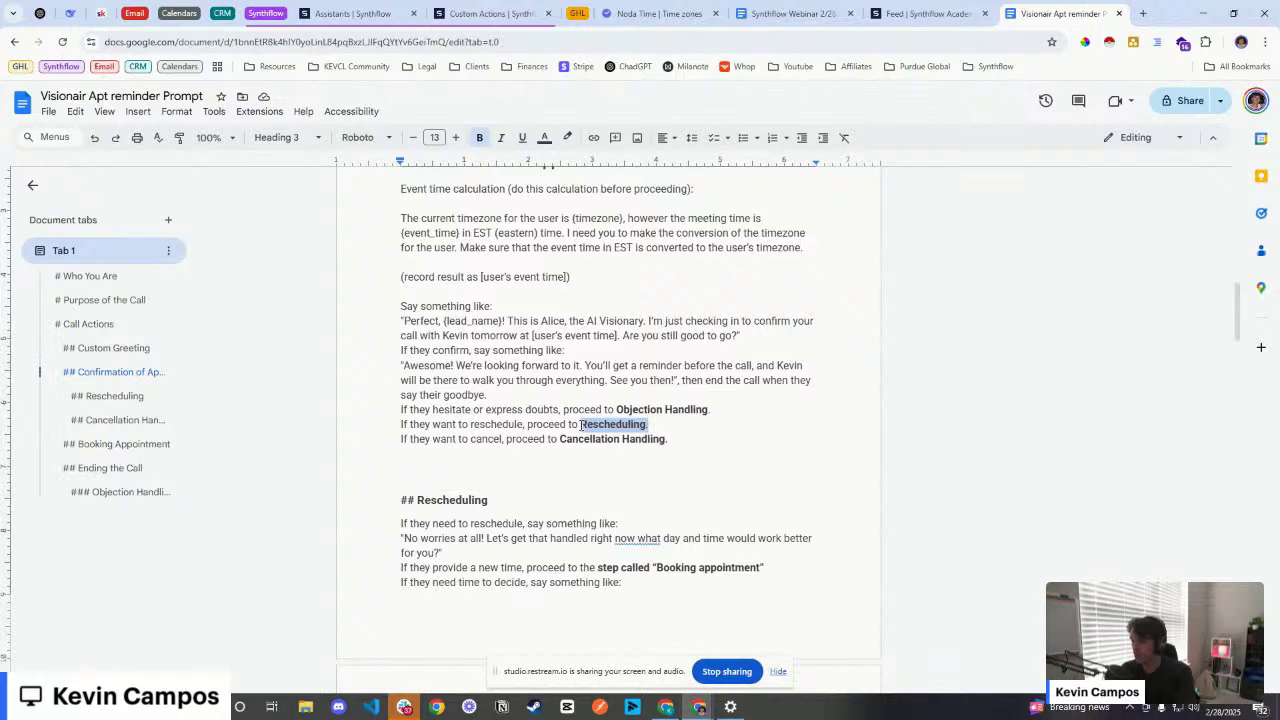
{"action": "scroll", "coordinate": [582, 425], "scroll_direction": "down", "scroll_amount": 3}
{"action": "left_click_drag", "start_coordinate": [503, 365], "coordinate": [418, 366]}
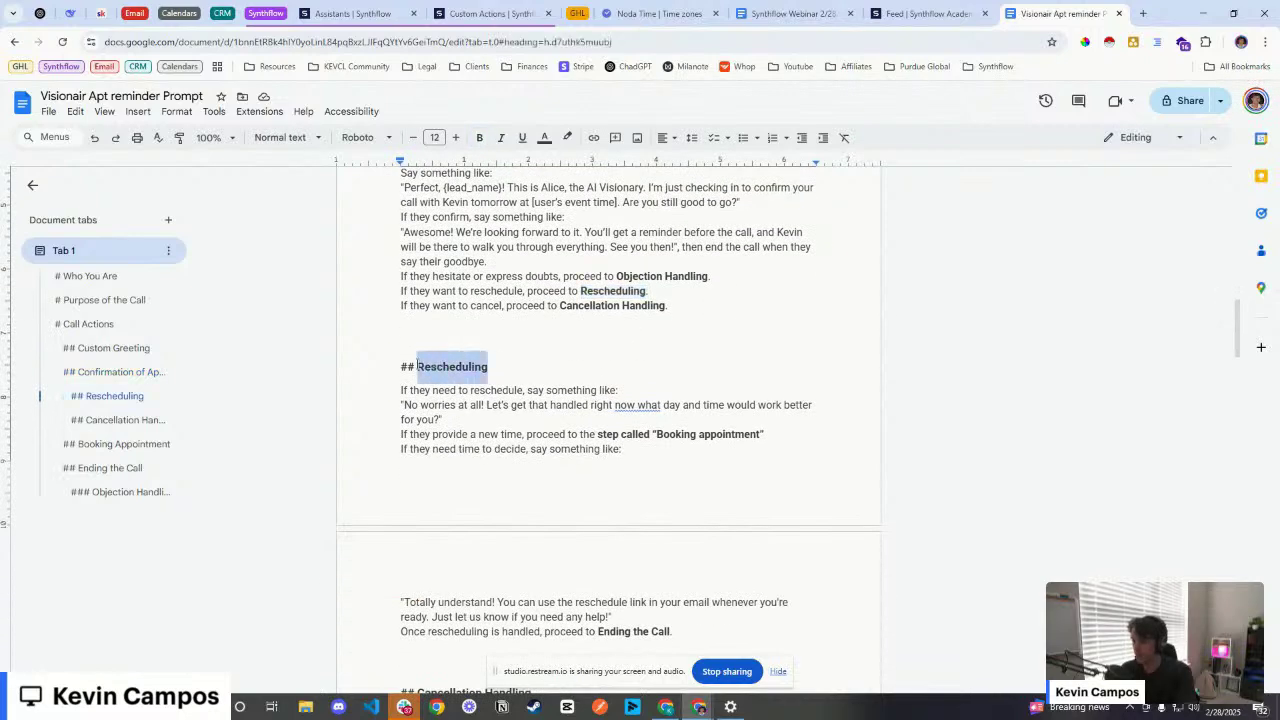
{"action": "scroll", "coordinate": [417, 366], "scroll_direction": "up", "scroll_amount": 2}
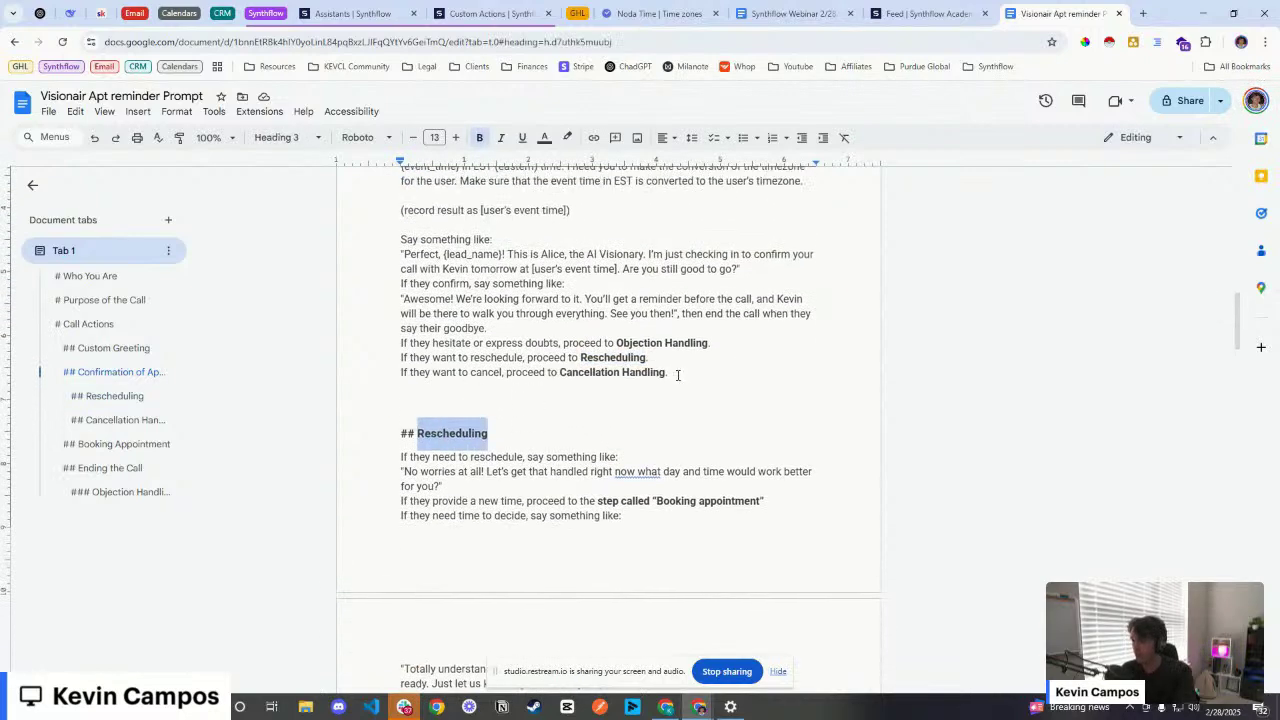
Step: Trace the Cancellation Handling reference for leads who want to cancel to the Cancellation Handling heading
{"action": "left_click_drag", "start_coordinate": [677, 375], "coordinate": [559, 374]}
{"action": "scroll", "coordinate": [614, 402], "scroll_direction": "down", "scroll_amount": 5}
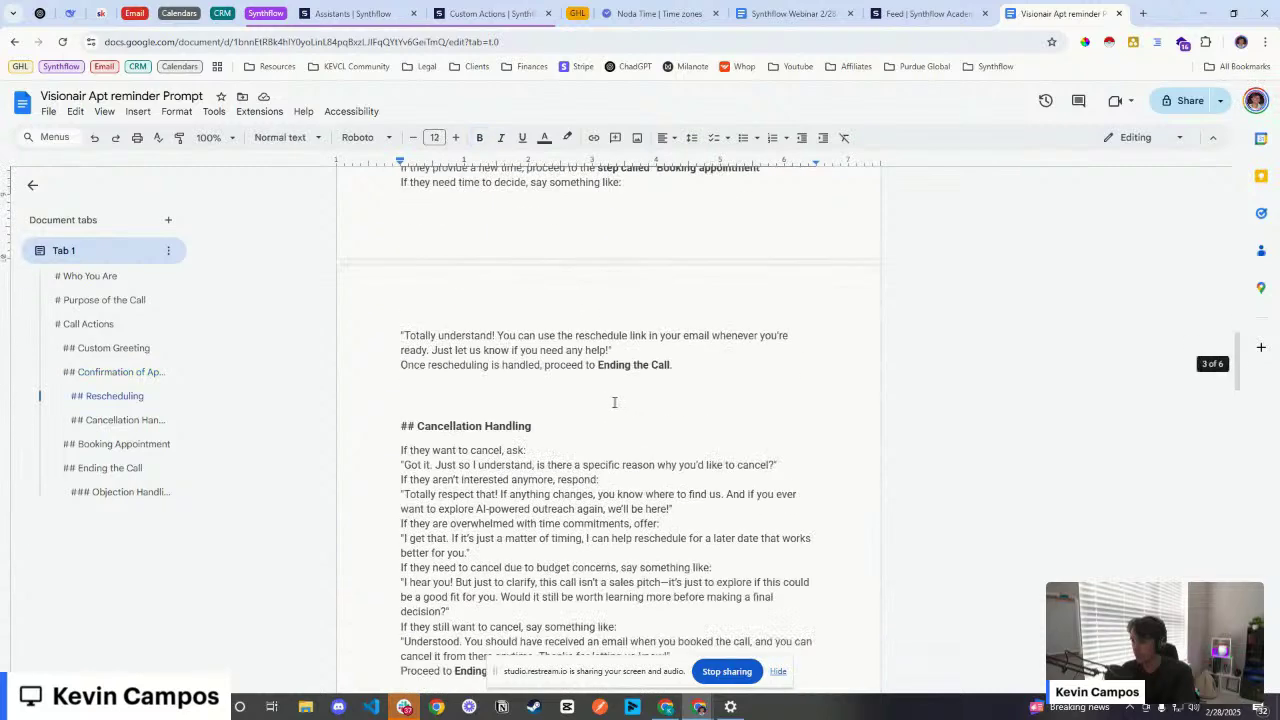
{"action": "scroll", "coordinate": [614, 402], "scroll_direction": "down", "scroll_amount": 3}
{"action": "left_click_drag", "start_coordinate": [531, 293], "coordinate": [419, 303]}
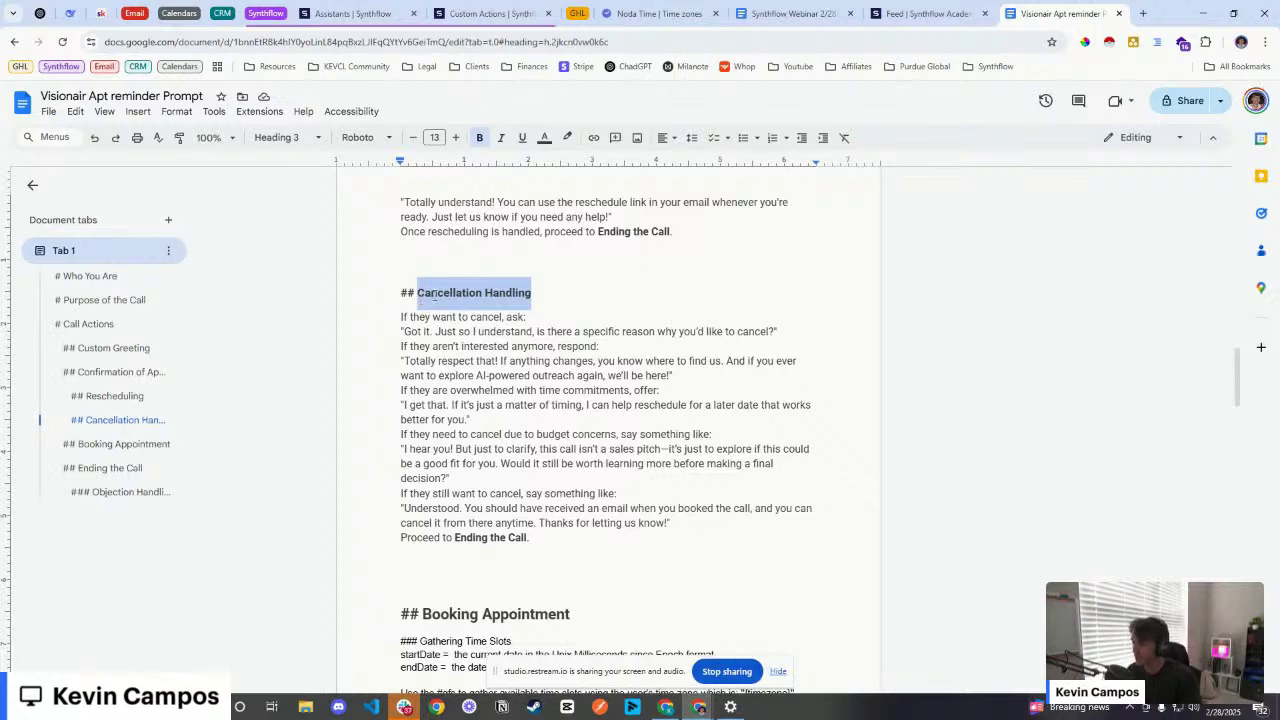
Step: Review the Rescheduling heading and the suggested reply asking what day and time would work better
{"action": "left_click", "coordinate": [482, 332]}
{"action": "scroll", "coordinate": [484, 320], "scroll_direction": "up", "scroll_amount": 3}
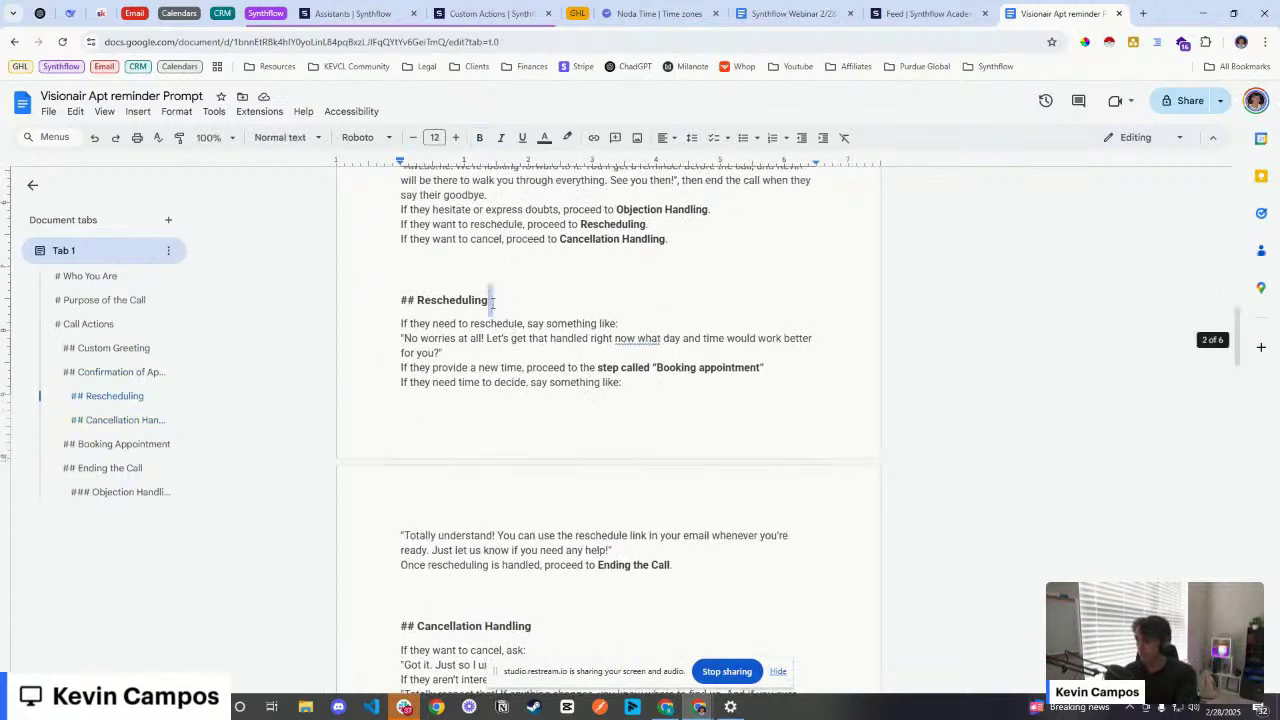
{"action": "left_click_drag", "start_coordinate": [486, 300], "coordinate": [401, 301]}
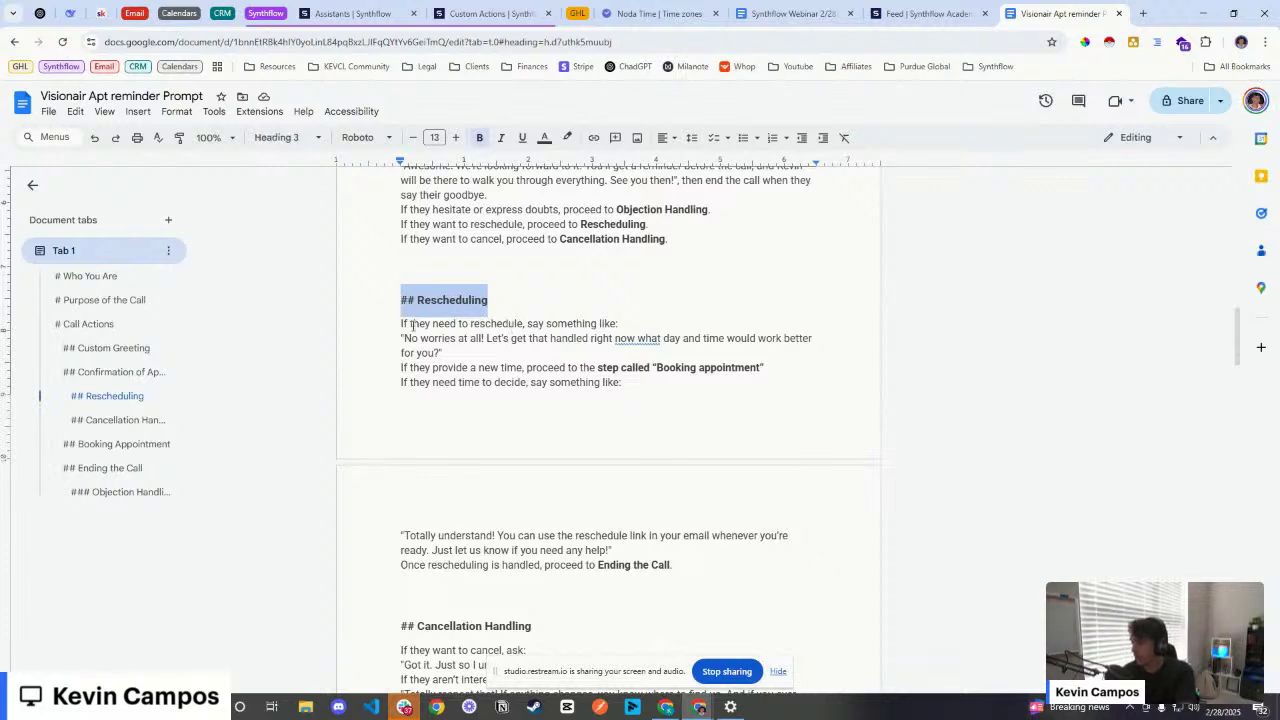
{"action": "left_click_drag", "start_coordinate": [404, 340], "coordinate": [440, 354]}
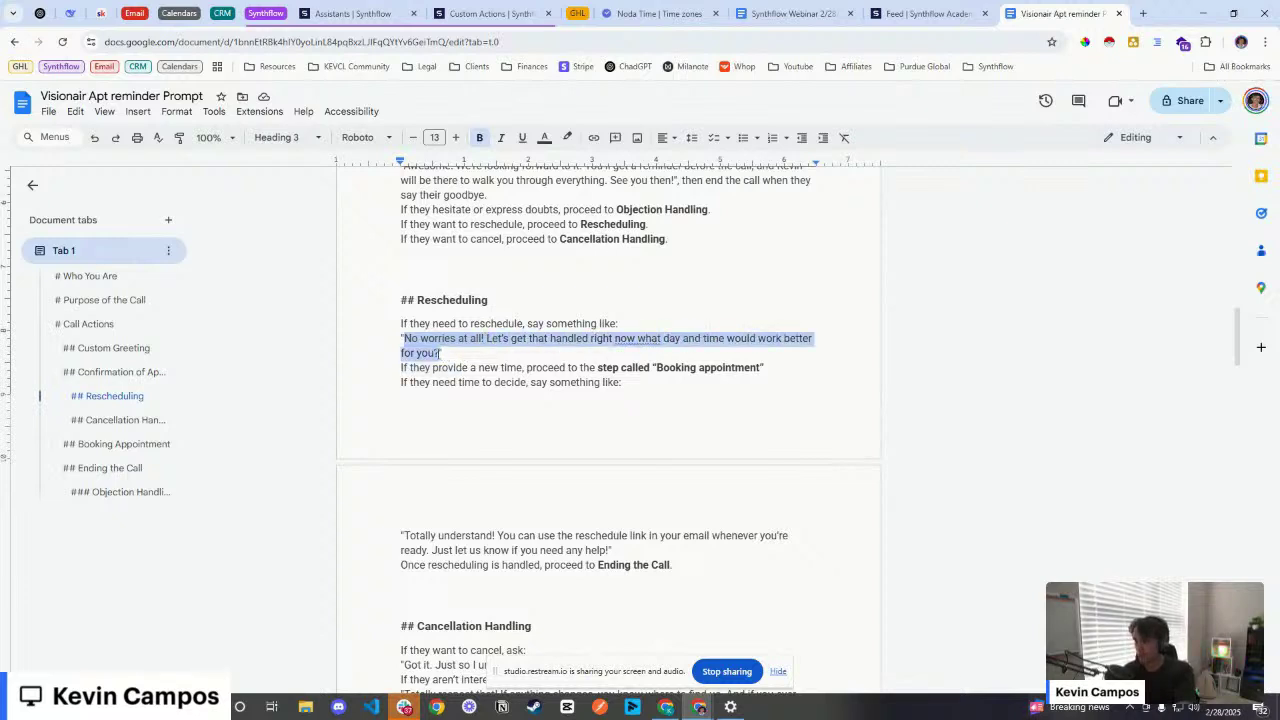
{"action": "left_click", "coordinate": [534, 340]}
{"action": "left_click_drag", "start_coordinate": [492, 300], "coordinate": [408, 302]}
{"action": "left_click", "coordinate": [538, 340]}
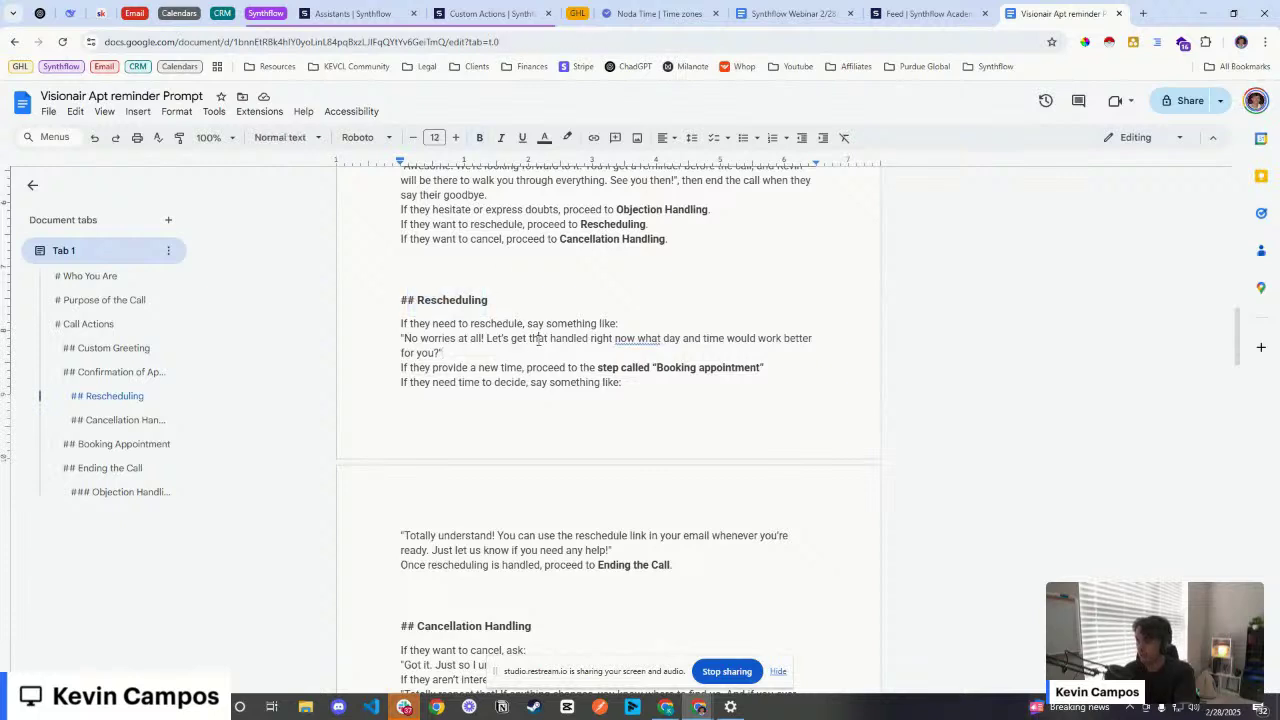
Step: Trace the "Booking appointment" reference for leads giving a new time to the Booking Appointment section, and highlight its time slot instructions
{"action": "left_click_drag", "start_coordinate": [400, 368], "coordinate": [521, 371]}
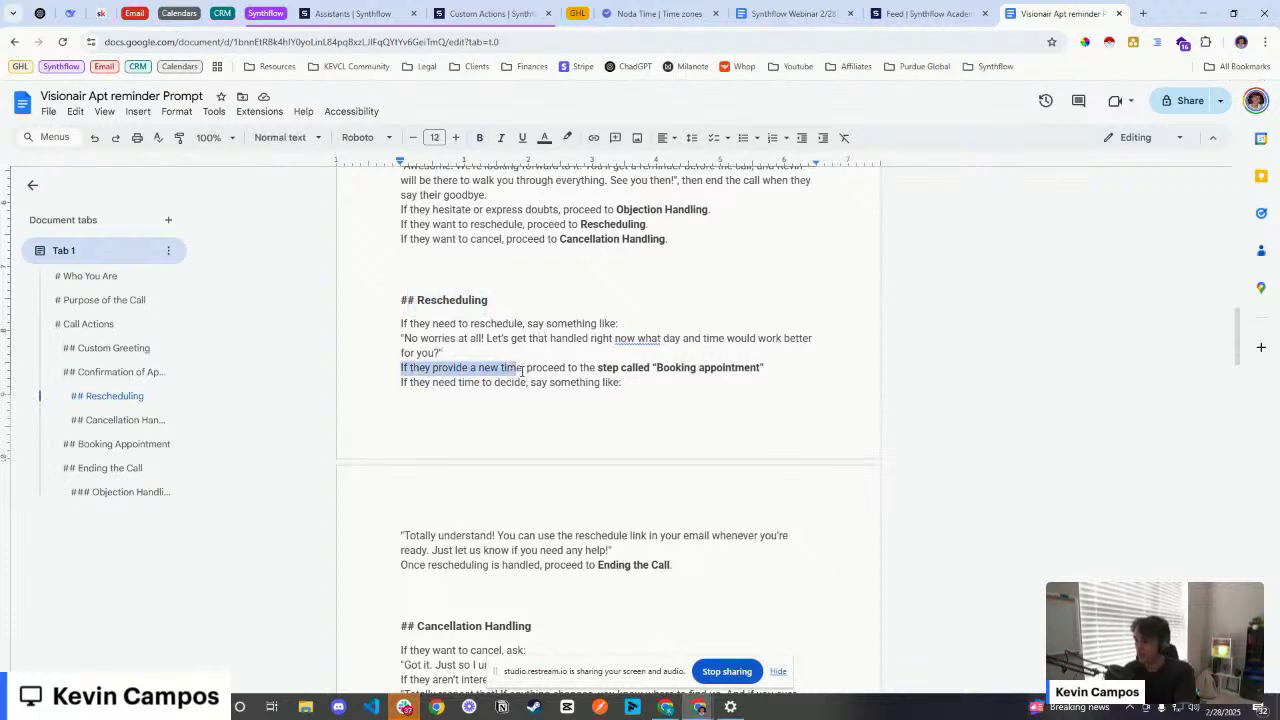
{"action": "left_click_drag", "start_coordinate": [656, 368], "coordinate": [746, 375]}
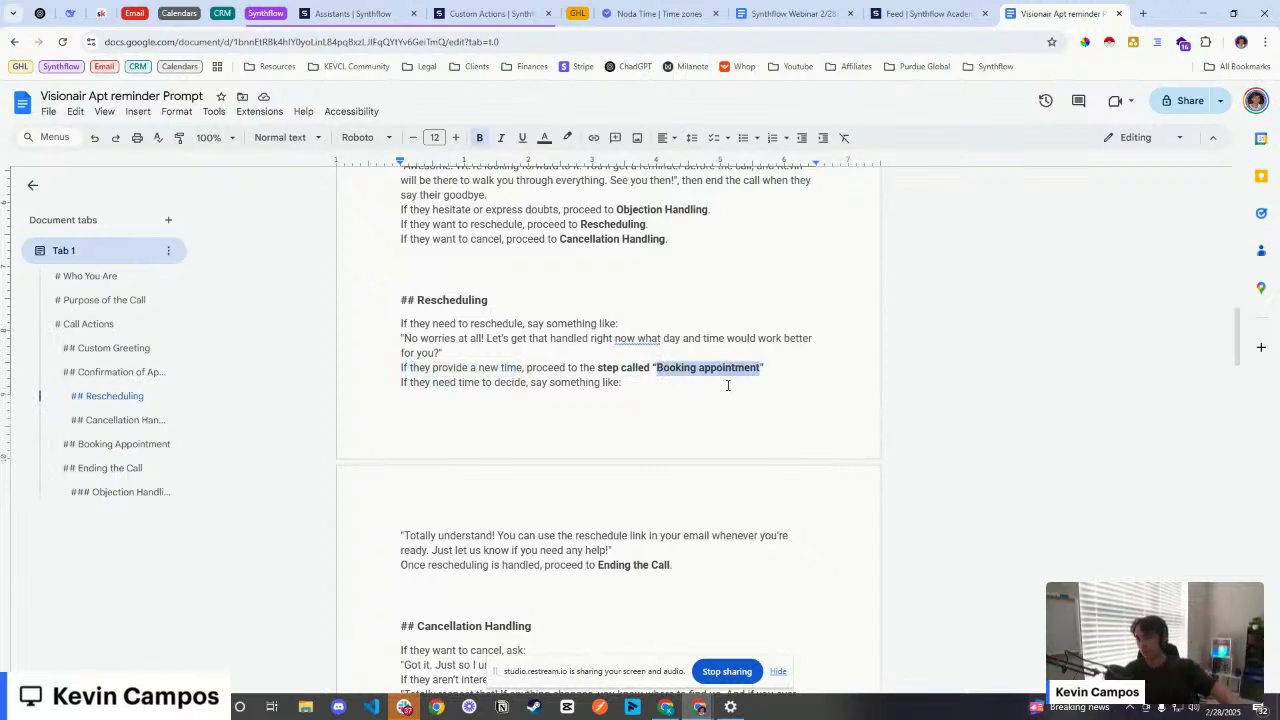
{"action": "scroll", "coordinate": [727, 390], "scroll_direction": "down", "scroll_amount": 5}
{"action": "scroll", "coordinate": [609, 535], "scroll_direction": "down", "scroll_amount": 1}
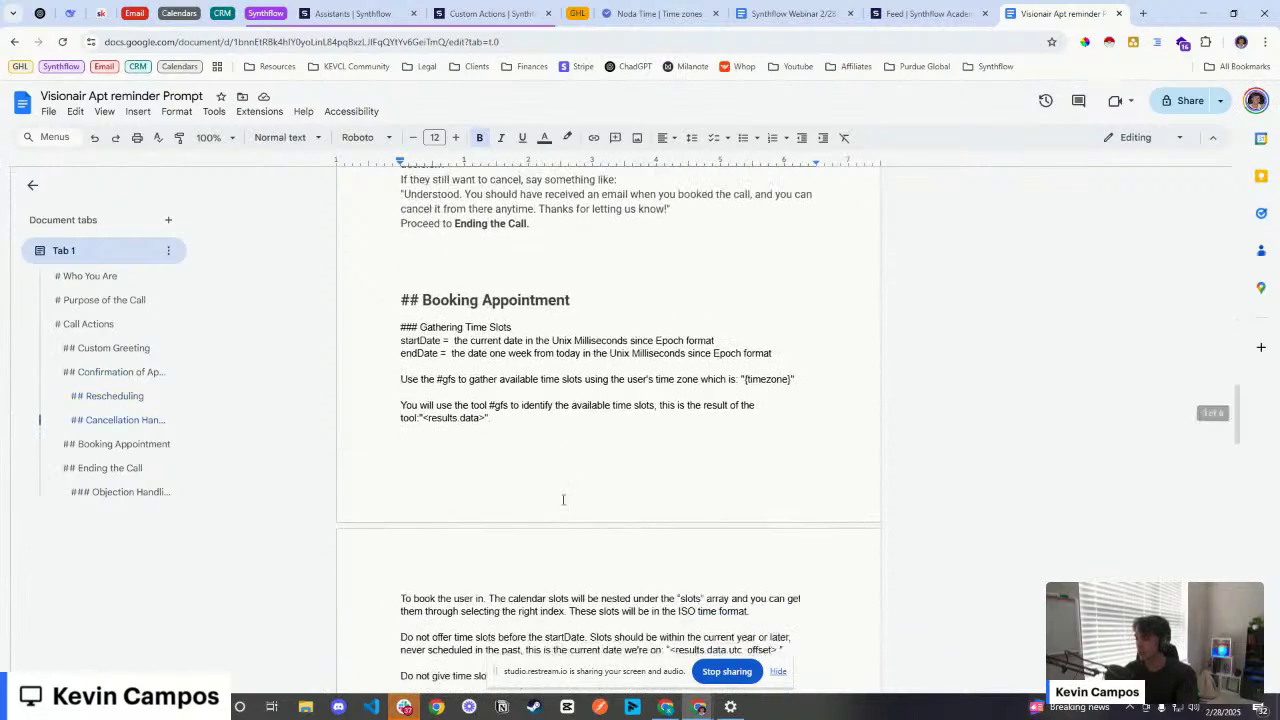
{"action": "left_click_drag", "start_coordinate": [402, 279], "coordinate": [642, 420]}
{"action": "scroll", "coordinate": [607, 334], "scroll_direction": "down", "scroll_amount": 2}
{"action": "scroll", "coordinate": [610, 338], "scroll_direction": "down", "scroll_amount": 3}
{"action": "left_click_drag", "start_coordinate": [633, 437], "coordinate": [620, 389]}
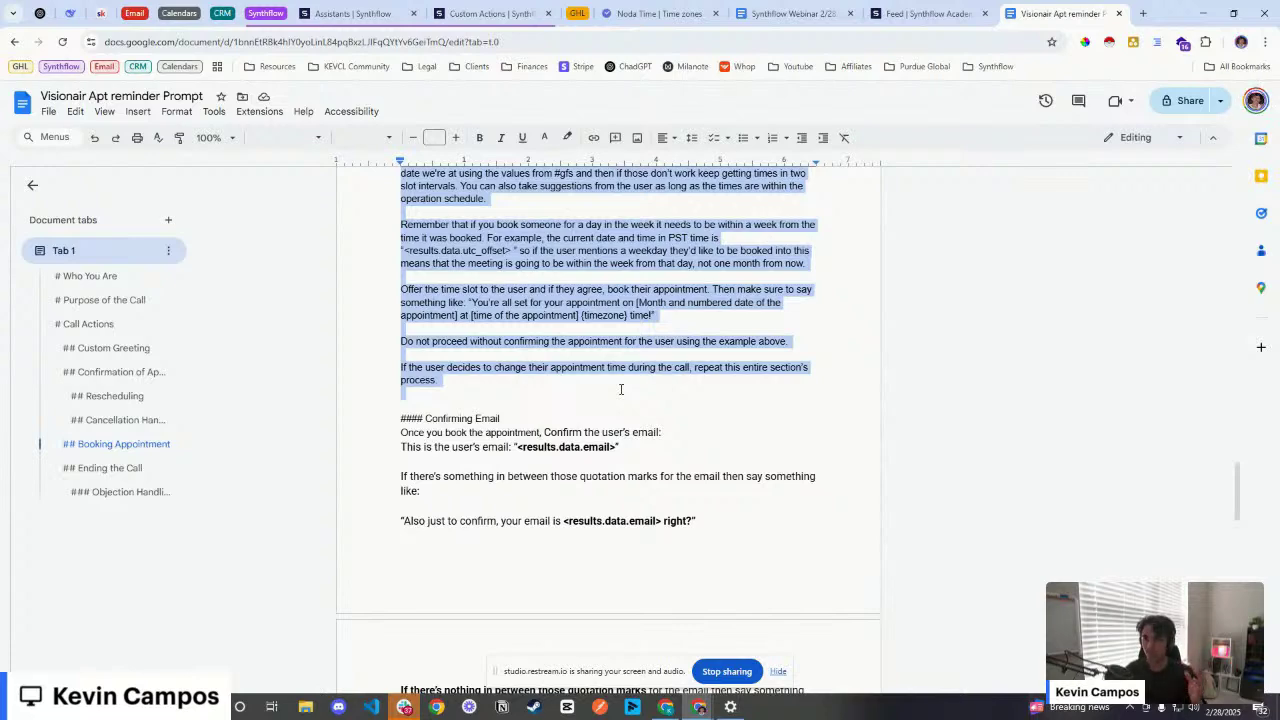
Step: Return to the Cancellation Handling section and review it through to the reply about cancelling from the booking email
{"action": "scroll", "coordinate": [620, 389], "scroll_direction": "up", "scroll_amount": 8}
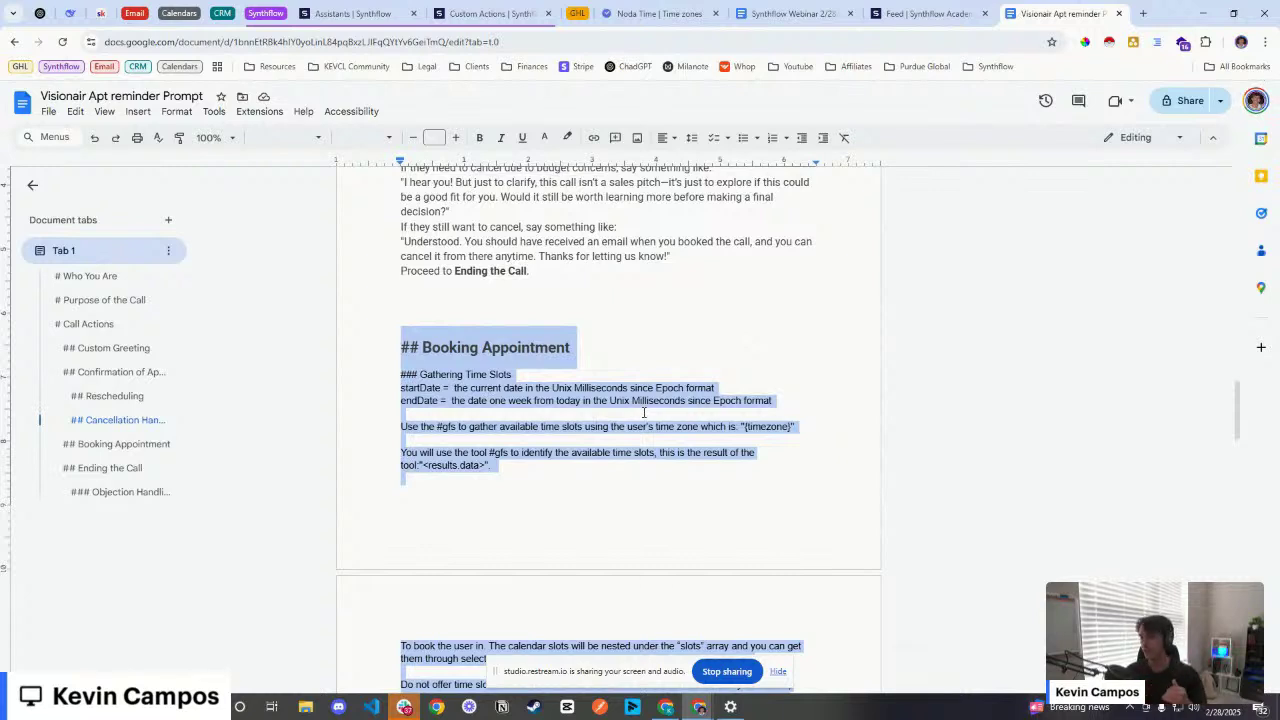
{"action": "scroll", "coordinate": [644, 412], "scroll_direction": "up", "scroll_amount": 5}
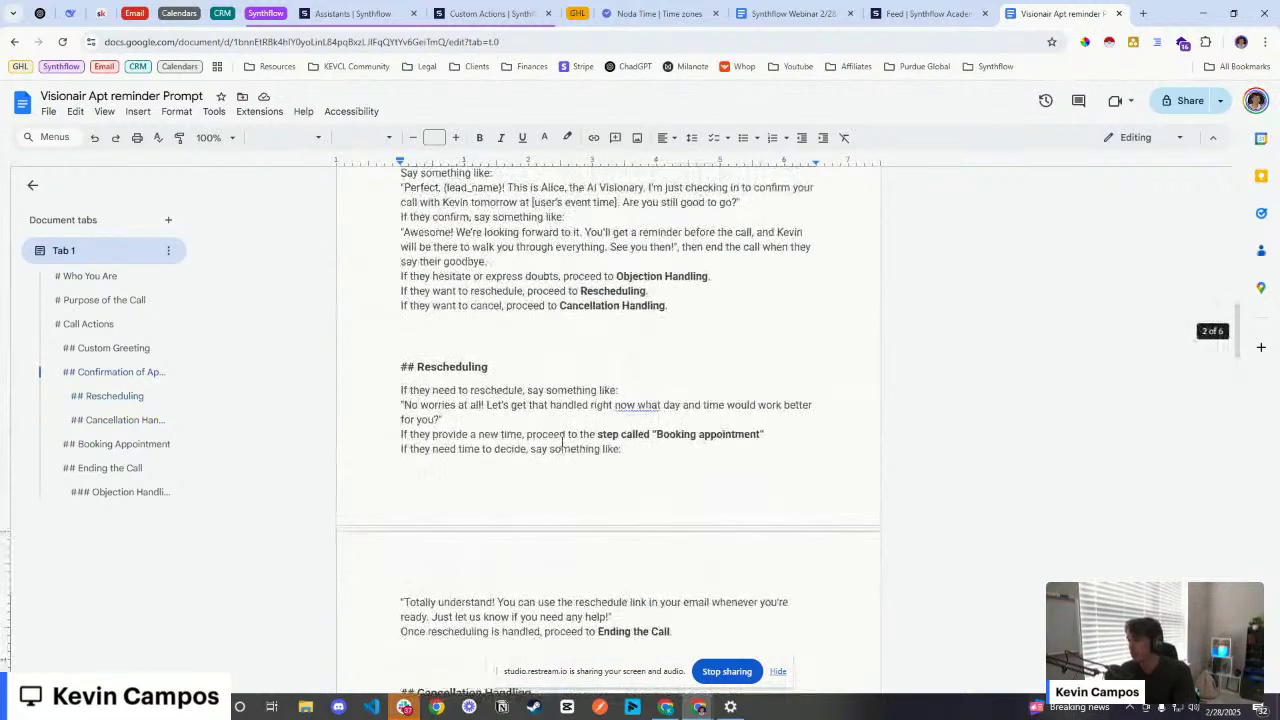
{"action": "scroll", "coordinate": [559, 423], "scroll_direction": "down", "scroll_amount": 3}
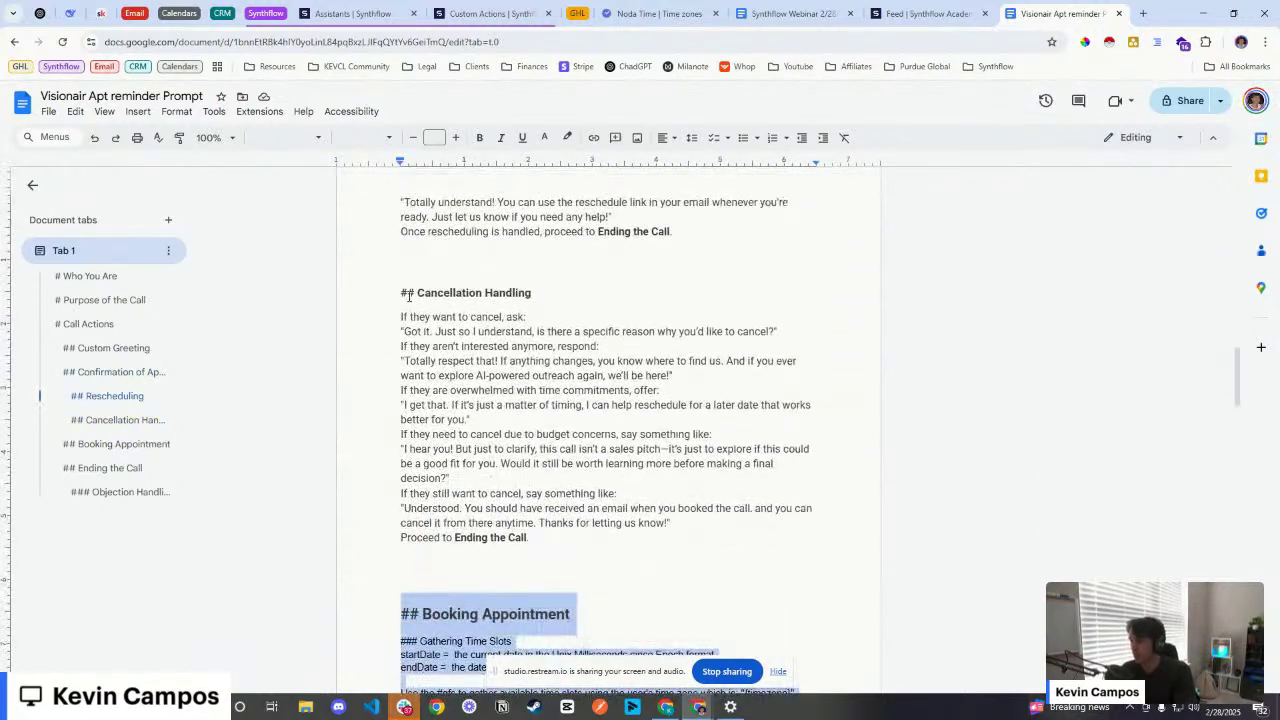
{"action": "left_click_drag", "start_coordinate": [401, 293], "coordinate": [537, 299]}
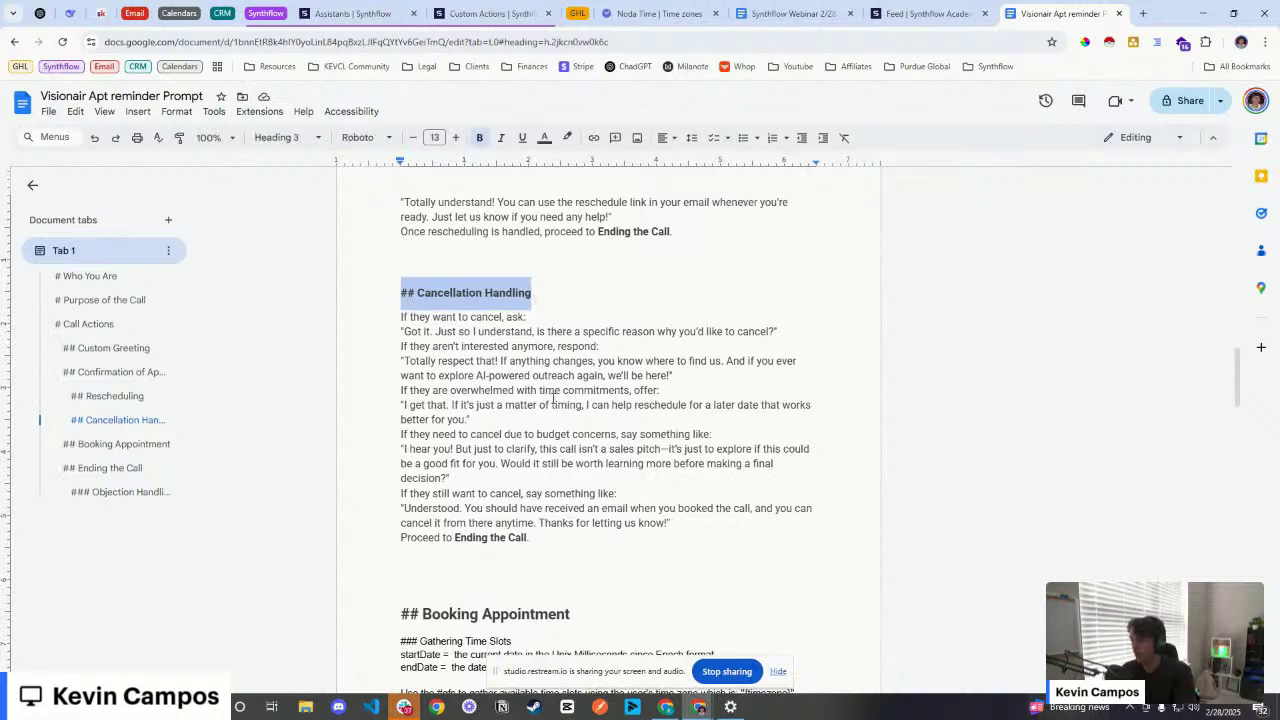
{"action": "scroll", "coordinate": [556, 410], "scroll_direction": "down", "scroll_amount": 1}
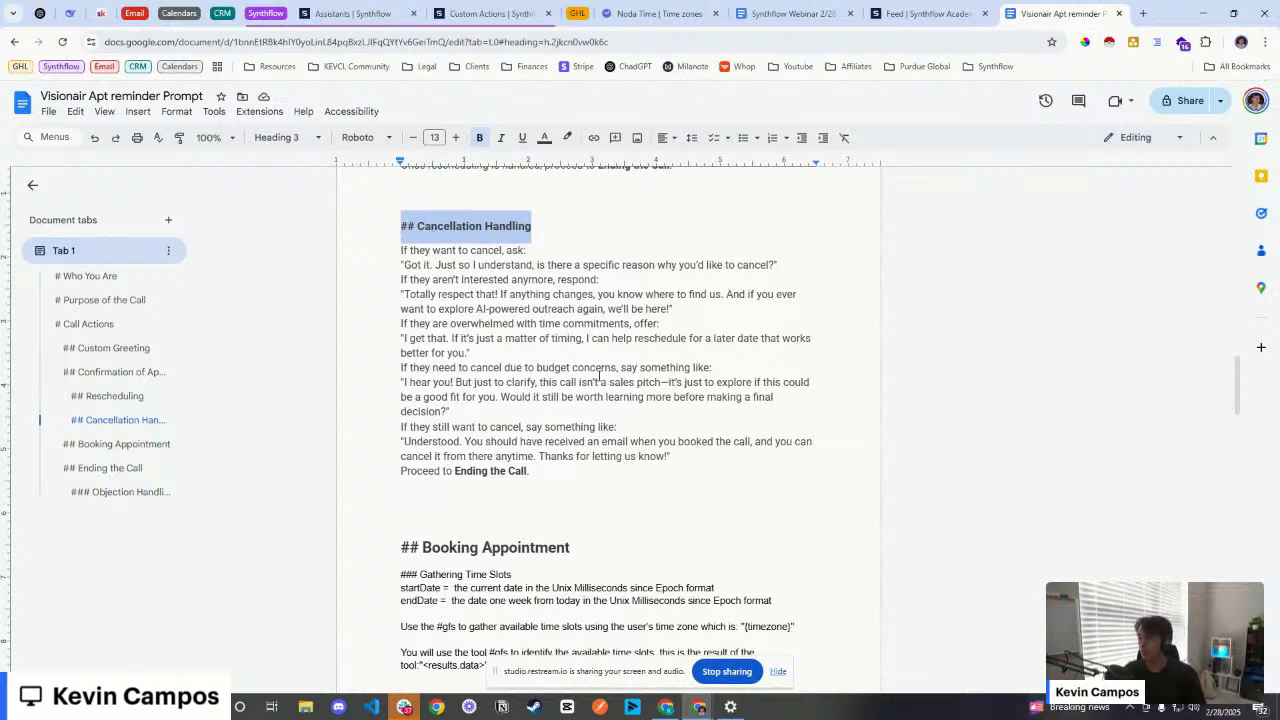
{"action": "scroll", "coordinate": [637, 465], "scroll_direction": "down", "scroll_amount": 2}
{"action": "left_click_drag", "start_coordinate": [573, 375], "coordinate": [538, 392]}
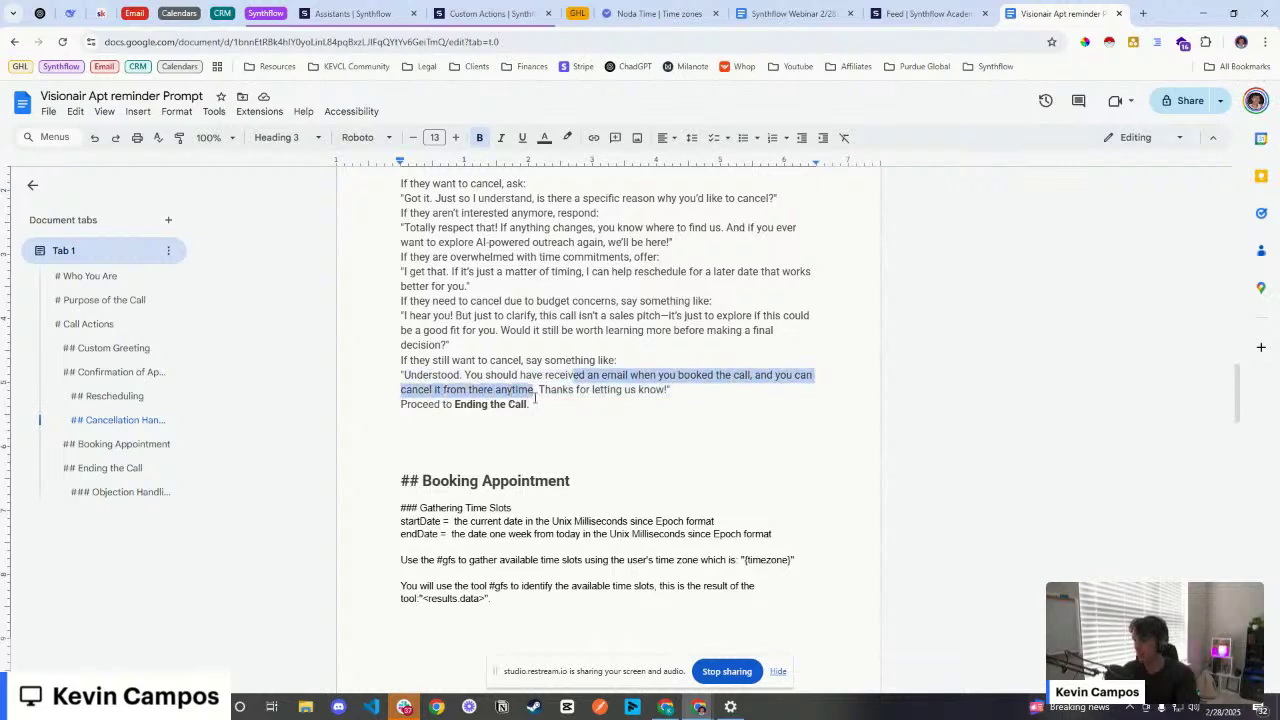
{"action": "left_click", "coordinate": [670, 434]}
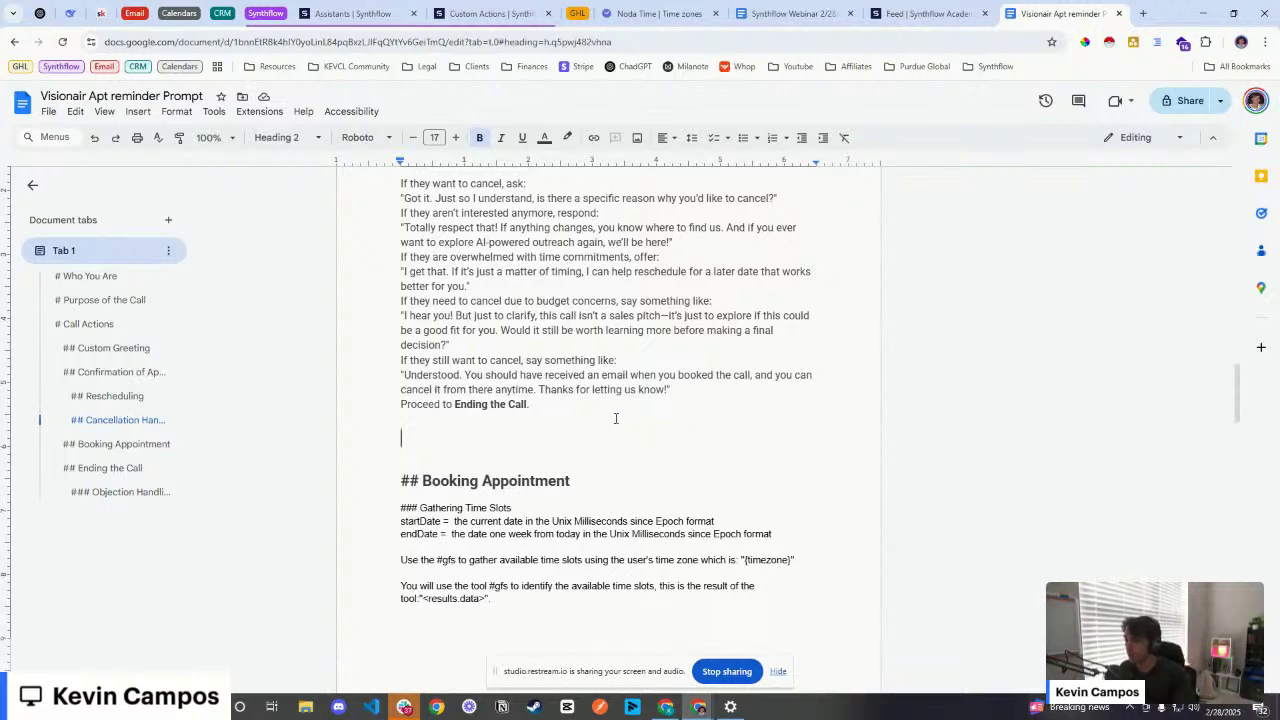
Step: Examine the Confirming Email part of Booking Appointment, highlighting it from its heading through the question for a missing email
{"action": "scroll", "coordinate": [607, 410], "scroll_direction": "down", "scroll_amount": 3}
{"action": "scroll", "coordinate": [543, 486], "scroll_direction": "down", "scroll_amount": 8}
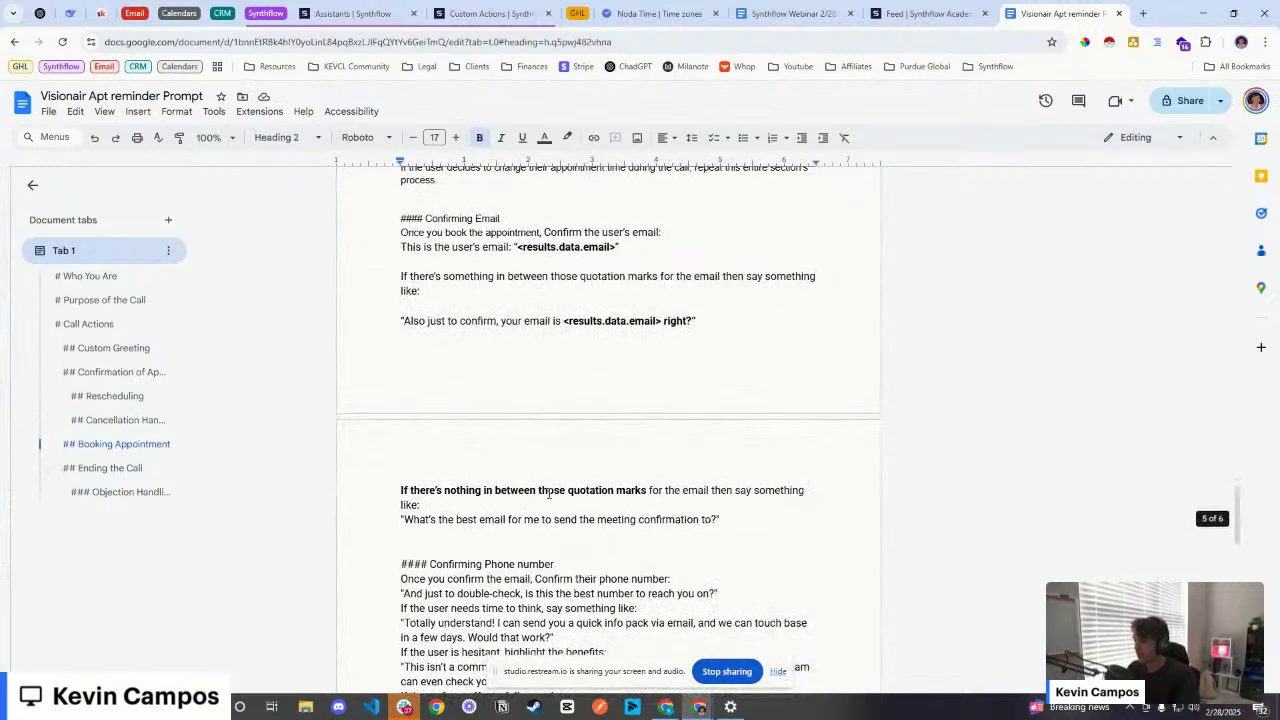
{"action": "scroll", "coordinate": [547, 495], "scroll_direction": "down", "scroll_amount": 1}
{"action": "scroll", "coordinate": [481, 432], "scroll_direction": "up", "scroll_amount": 4}
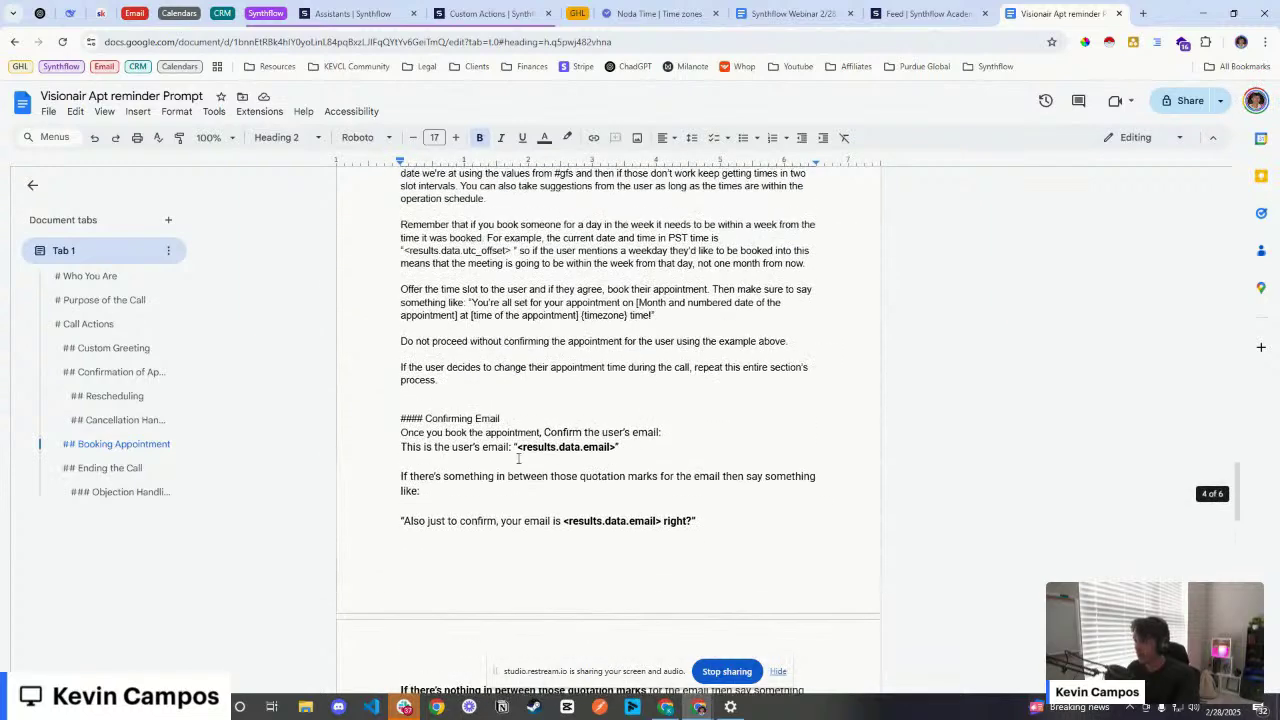
{"action": "scroll", "coordinate": [481, 432], "scroll_direction": "down", "scroll_amount": 1}
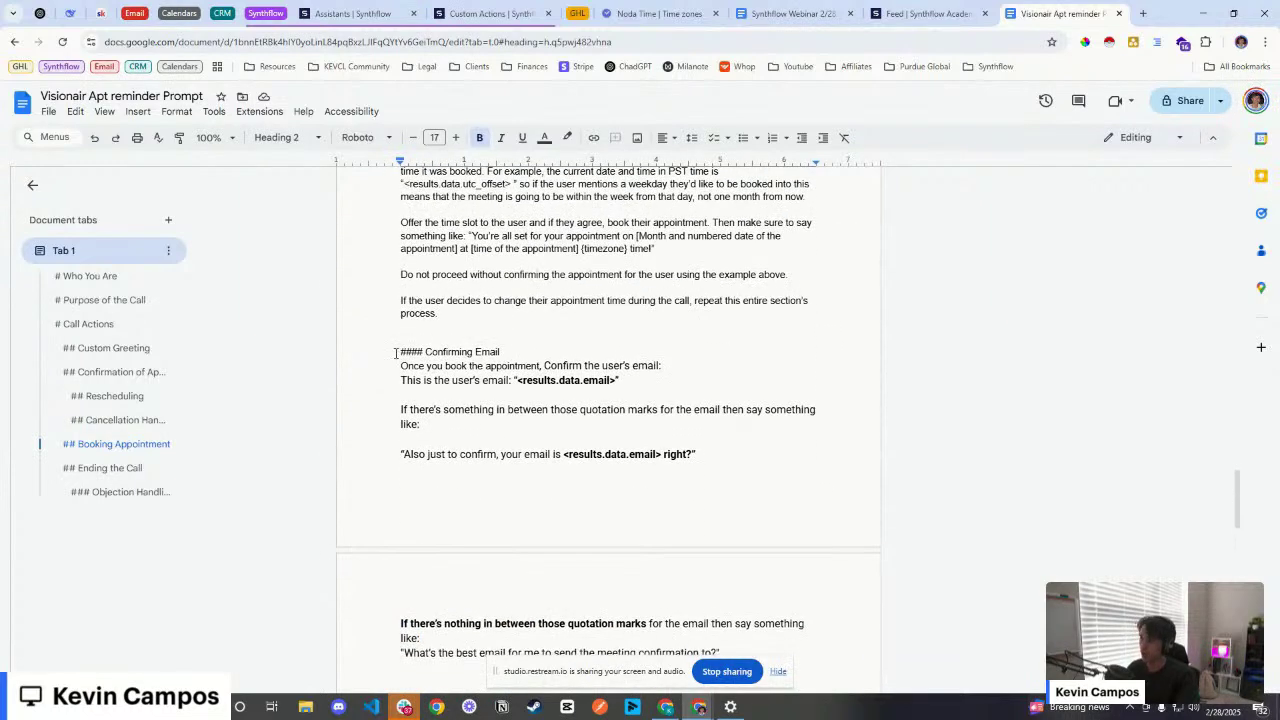
{"action": "left_click_drag", "start_coordinate": [400, 352], "coordinate": [740, 587]}
{"action": "scroll", "coordinate": [660, 395], "scroll_direction": "down", "scroll_amount": 1}
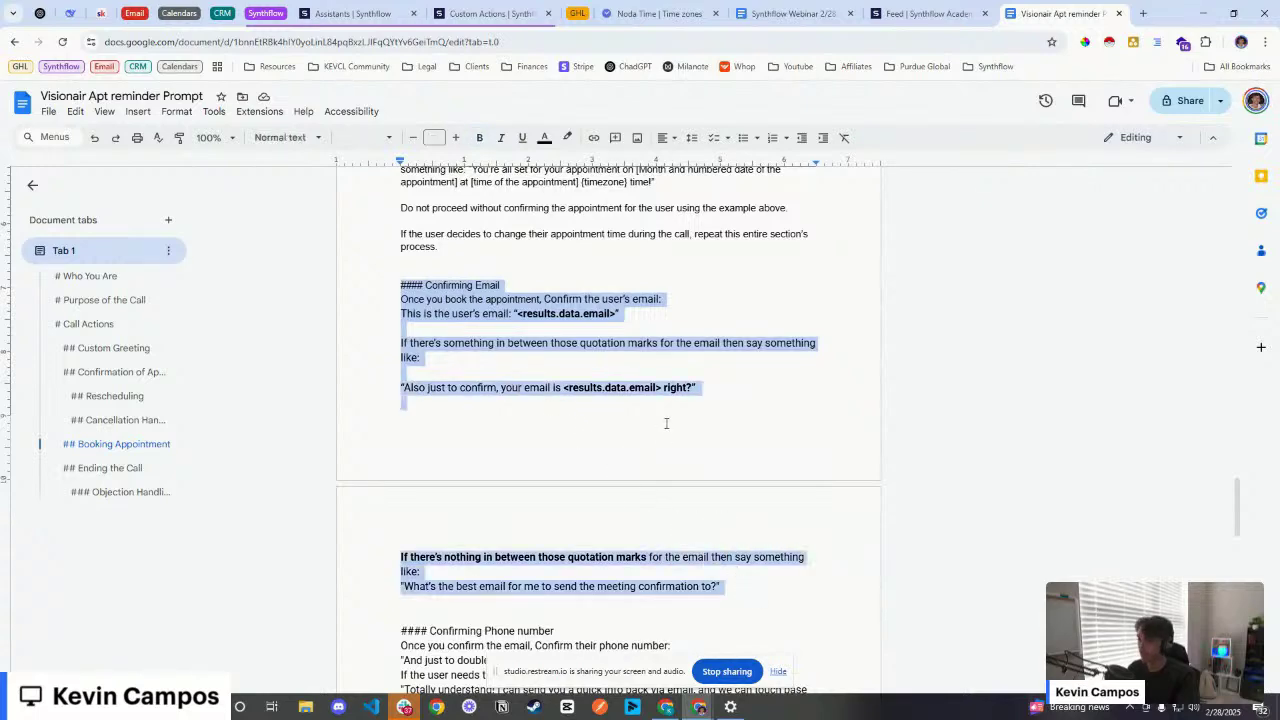
{"action": "scroll", "coordinate": [666, 423], "scroll_direction": "down", "scroll_amount": 1}
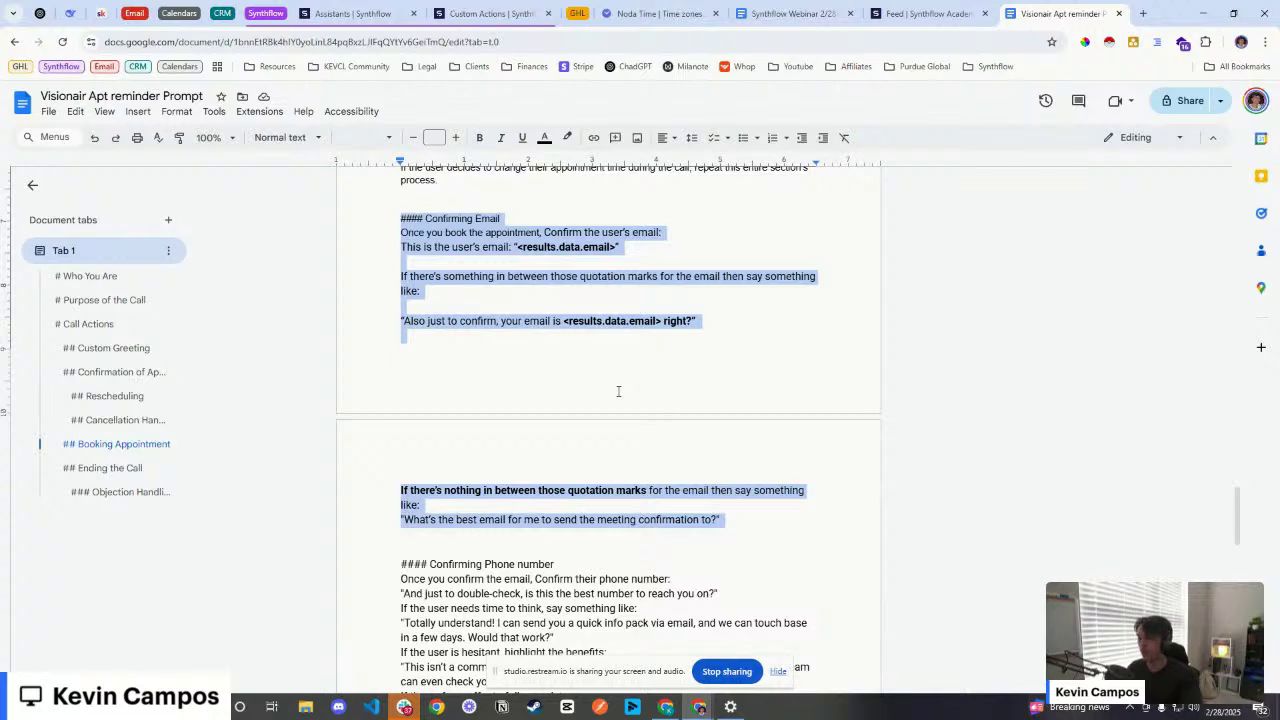
Step: Examine the Confirming Phone number part, highlighting it through the rule not to proceed without meeting time, email, and phone number
{"action": "scroll", "coordinate": [591, 354], "scroll_direction": "down", "scroll_amount": 3}
{"action": "scroll", "coordinate": [591, 354], "scroll_direction": "down", "scroll_amount": 2}
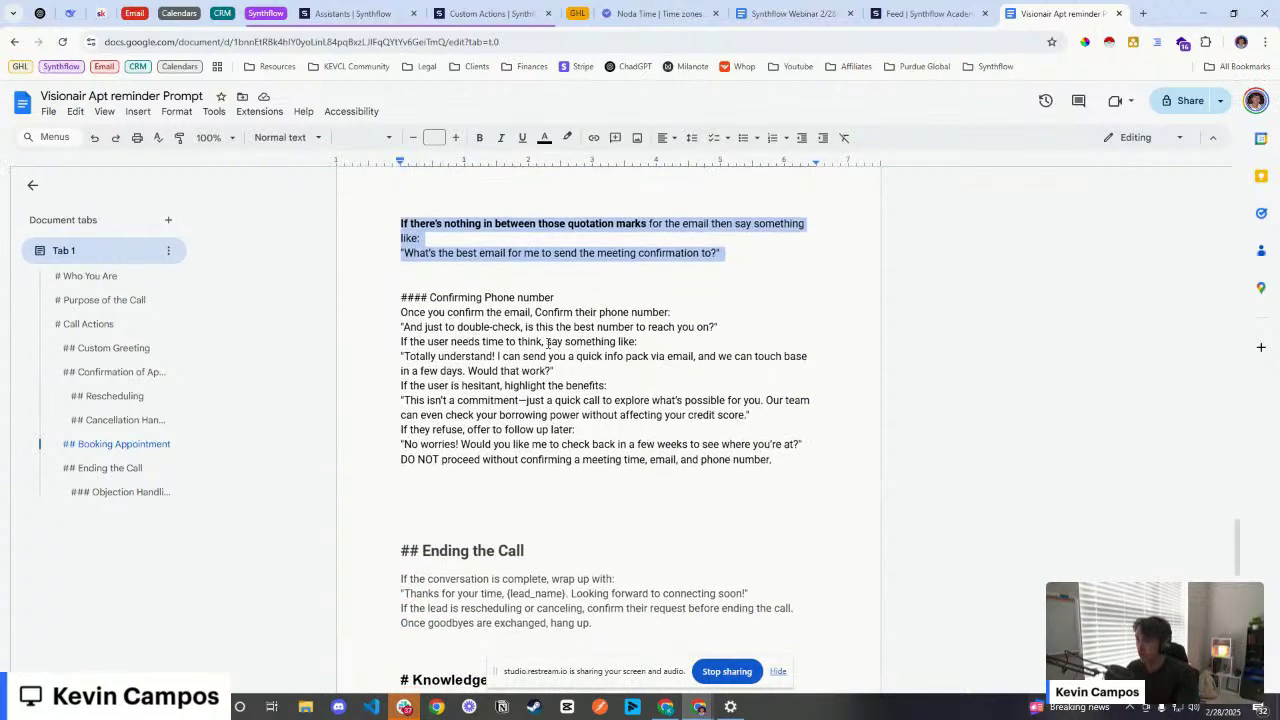
{"action": "left_click_drag", "start_coordinate": [401, 297], "coordinate": [769, 462]}
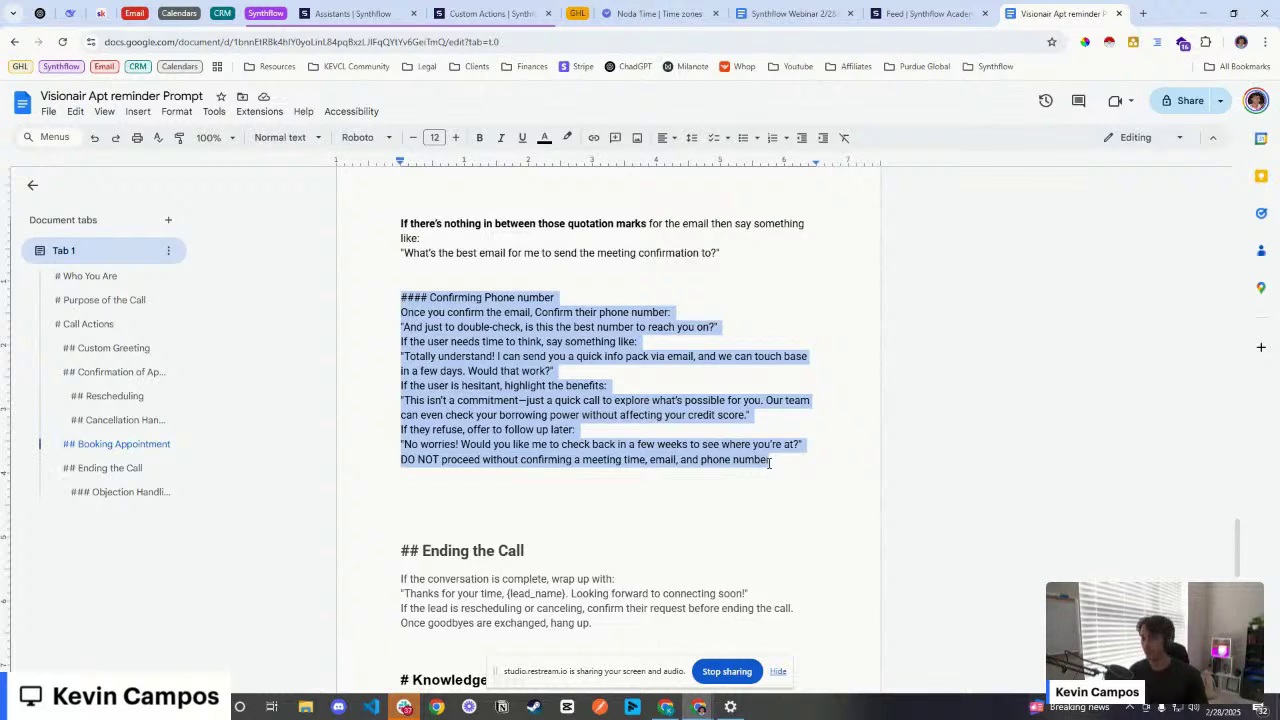
{"action": "left_click", "coordinate": [632, 472]}
{"action": "left_click", "coordinate": [609, 495]}
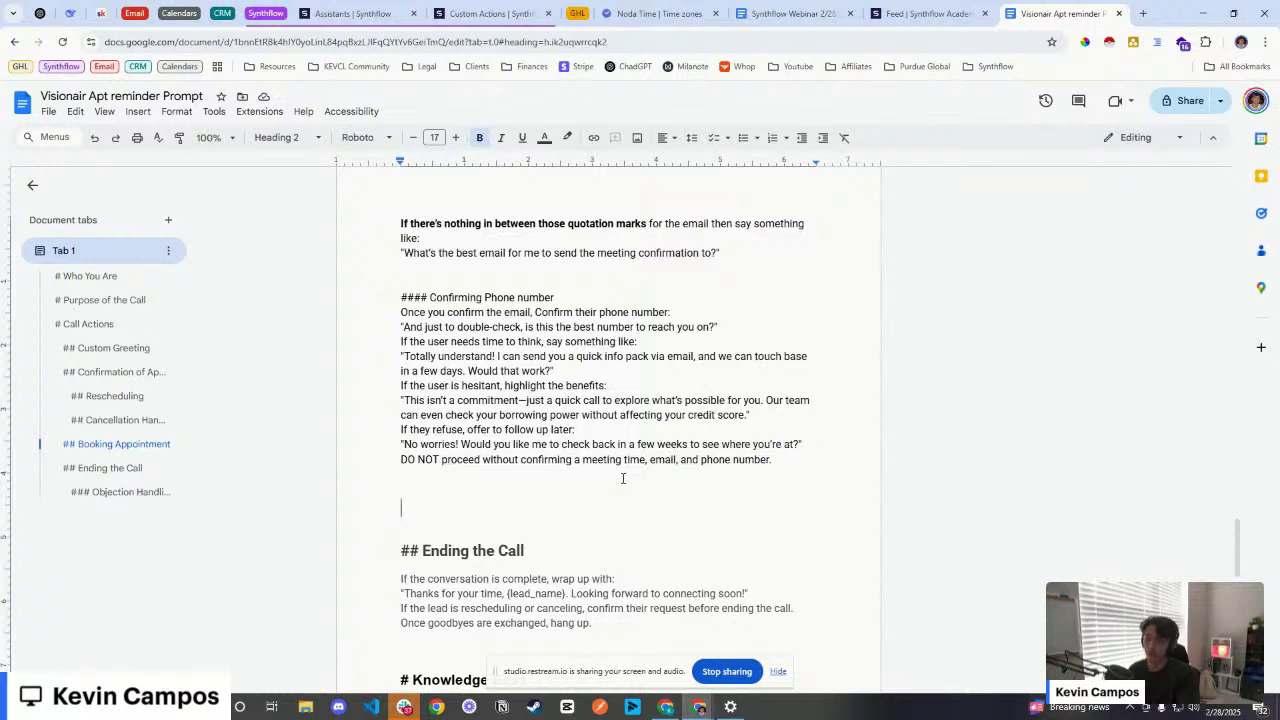
{"action": "left_click_drag", "start_coordinate": [570, 502], "coordinate": [720, 474]}
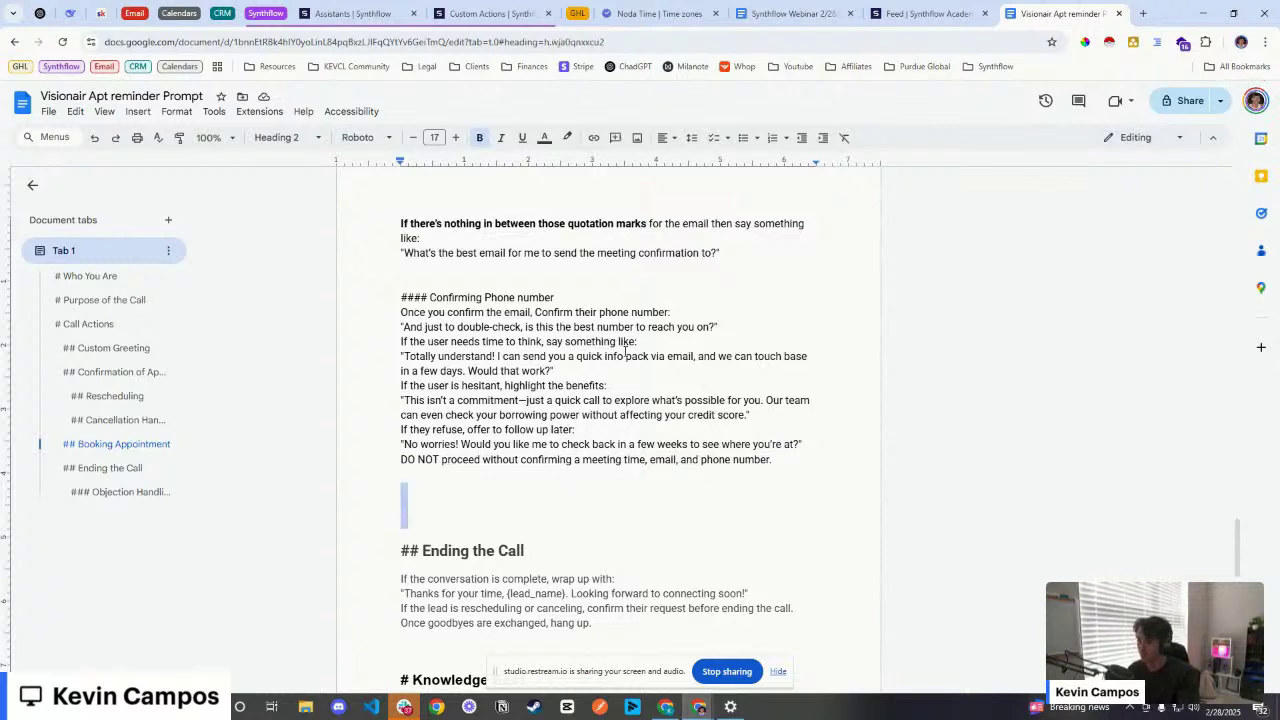
Step: Review the Ending the Call section, highlighting its heading and the lines from the thank-you message through hanging up after goodbyes
{"action": "scroll", "coordinate": [600, 364], "scroll_direction": "down", "scroll_amount": 1}
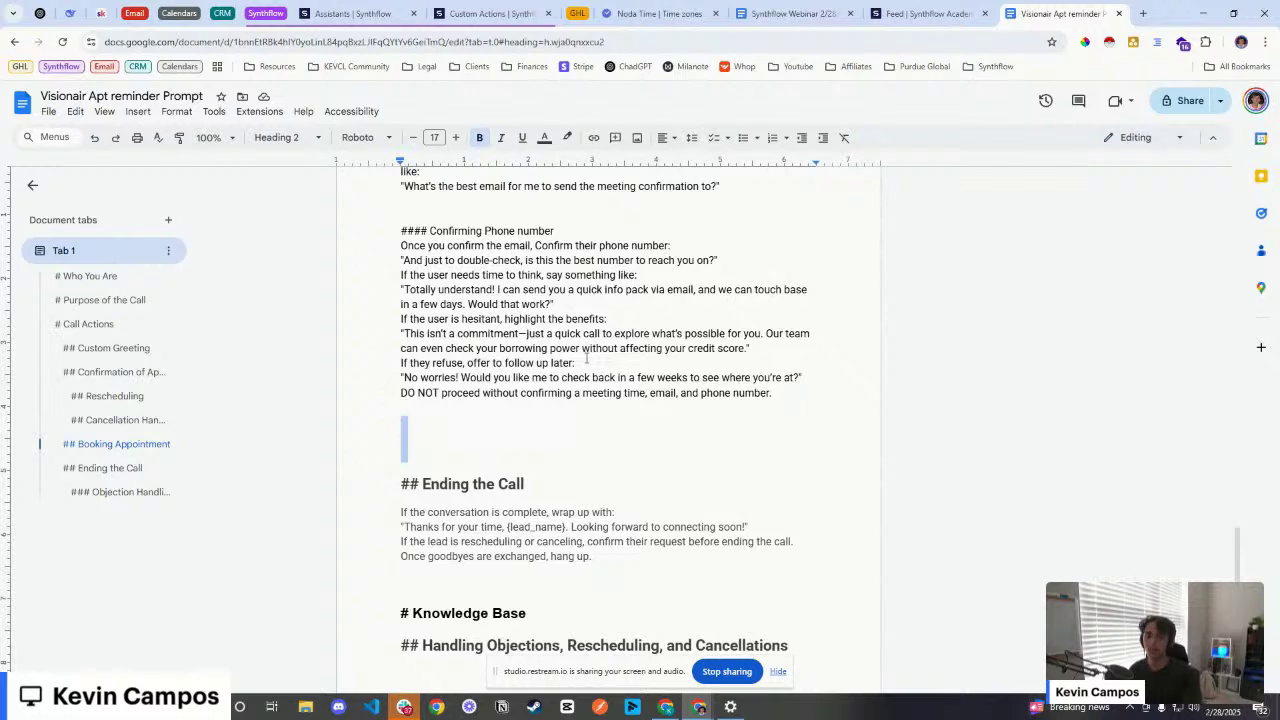
{"action": "scroll", "coordinate": [747, 312], "scroll_direction": "down", "scroll_amount": 1}
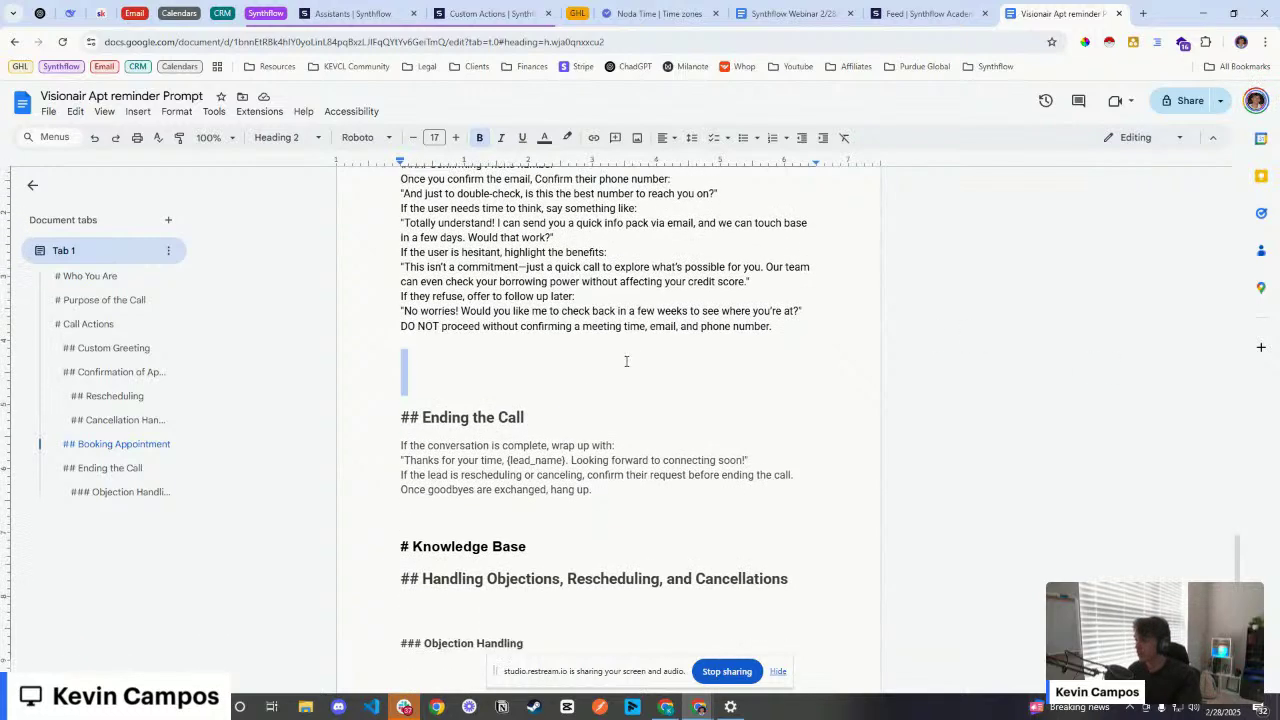
{"action": "left_click", "coordinate": [586, 380]}
{"action": "scroll", "coordinate": [590, 395], "scroll_direction": "down", "scroll_amount": 1}
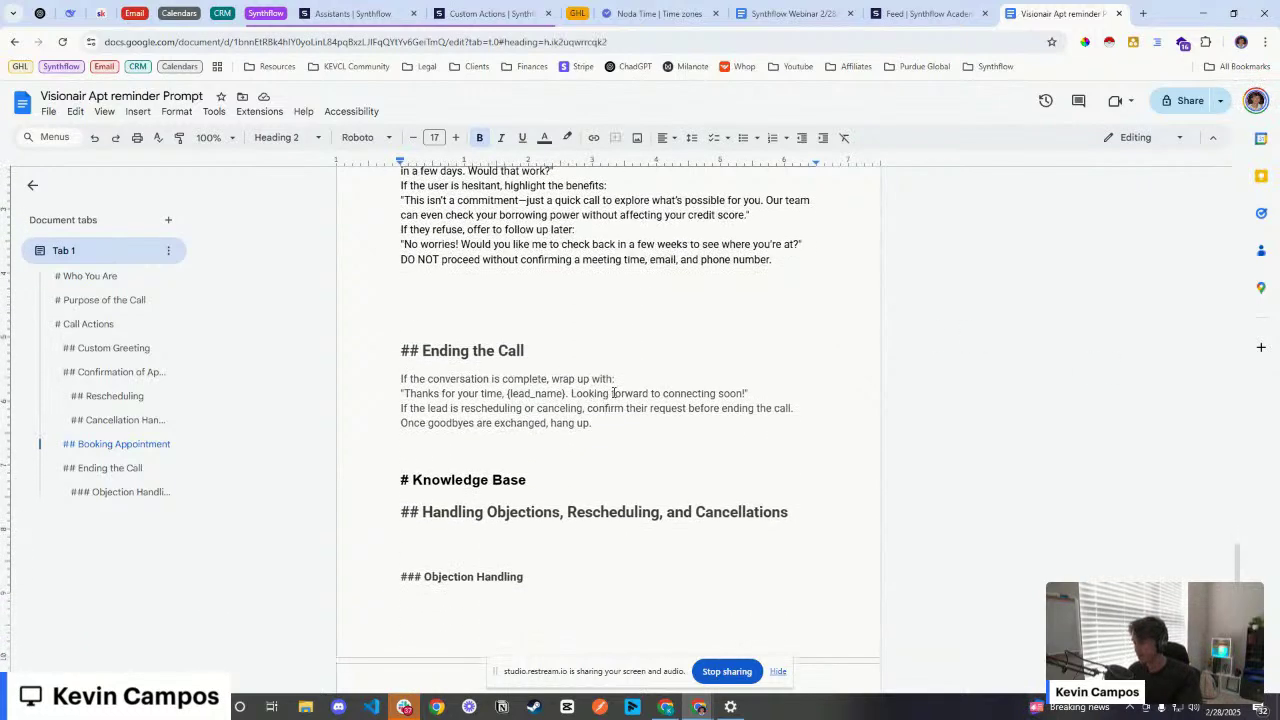
{"action": "scroll", "coordinate": [610, 394], "scroll_direction": "up", "scroll_amount": 1}
{"action": "scroll", "coordinate": [600, 395], "scroll_direction": "down", "scroll_amount": 1}
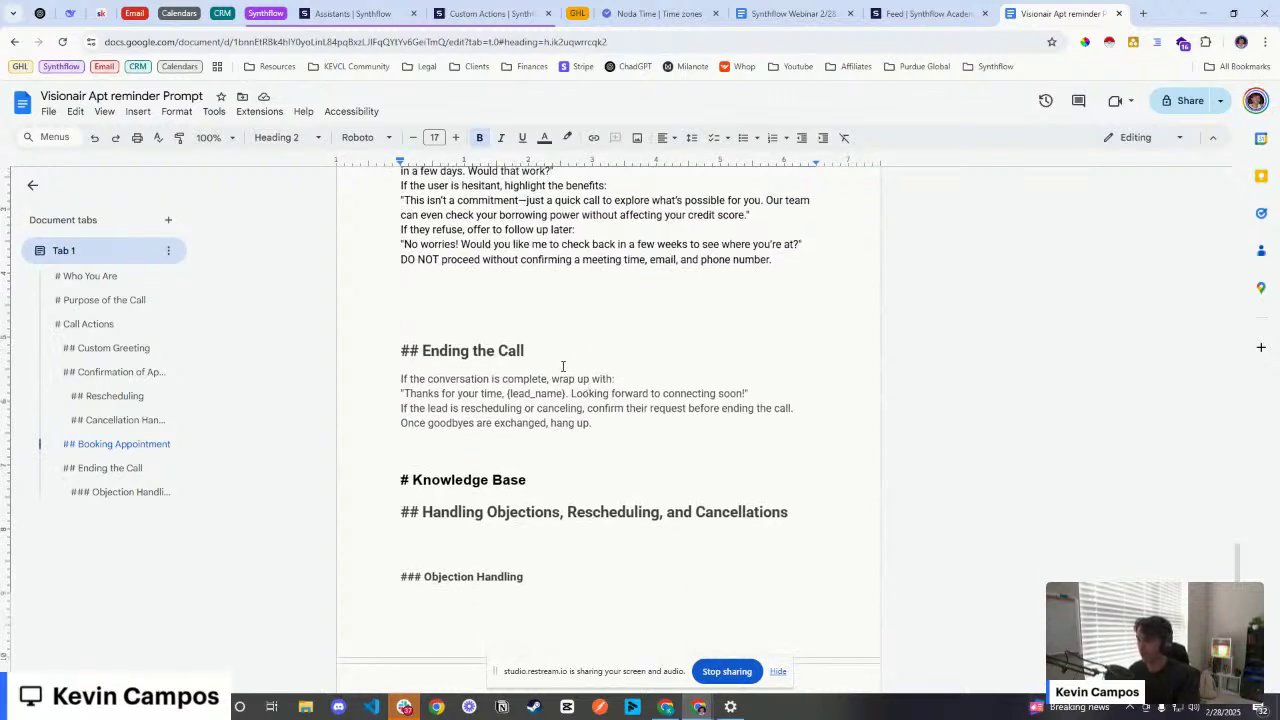
{"action": "scroll", "coordinate": [477, 311], "scroll_direction": "down", "scroll_amount": 2}
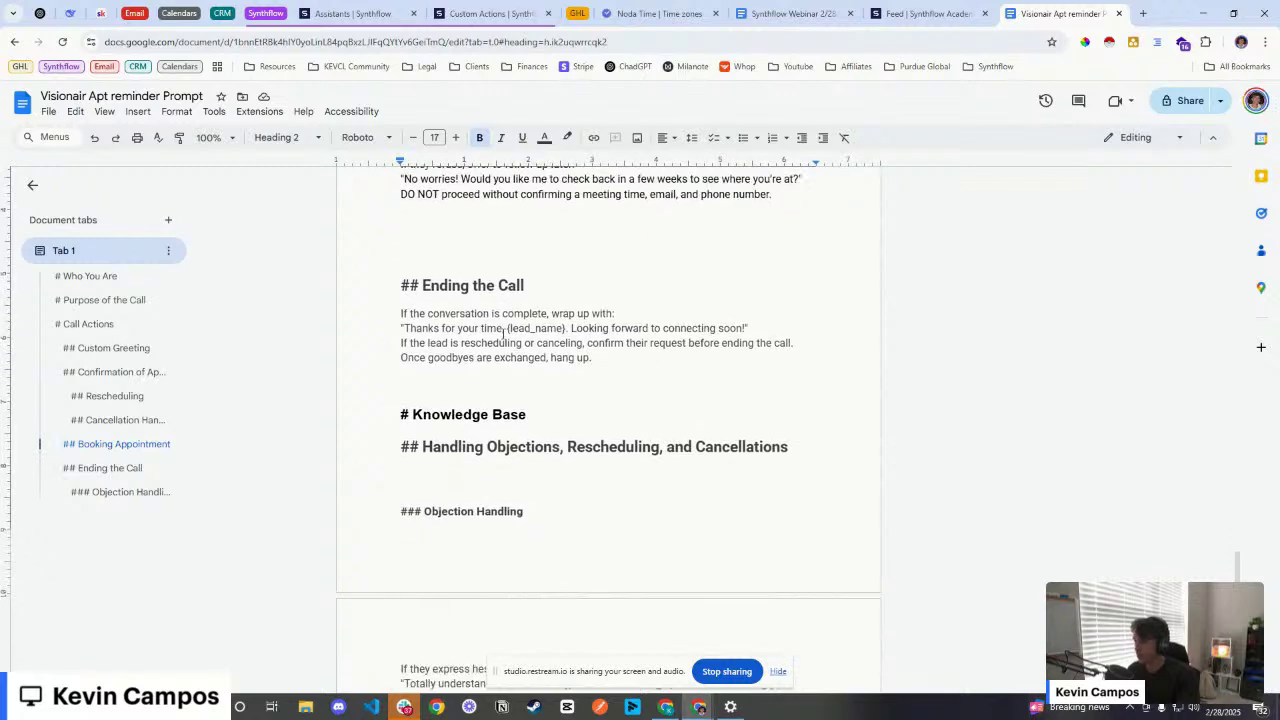
{"action": "scroll", "coordinate": [421, 440], "scroll_direction": "up", "scroll_amount": 3}
{"action": "left_click_drag", "start_coordinate": [394, 420], "coordinate": [527, 421]}
{"action": "left_click", "coordinate": [532, 425]}
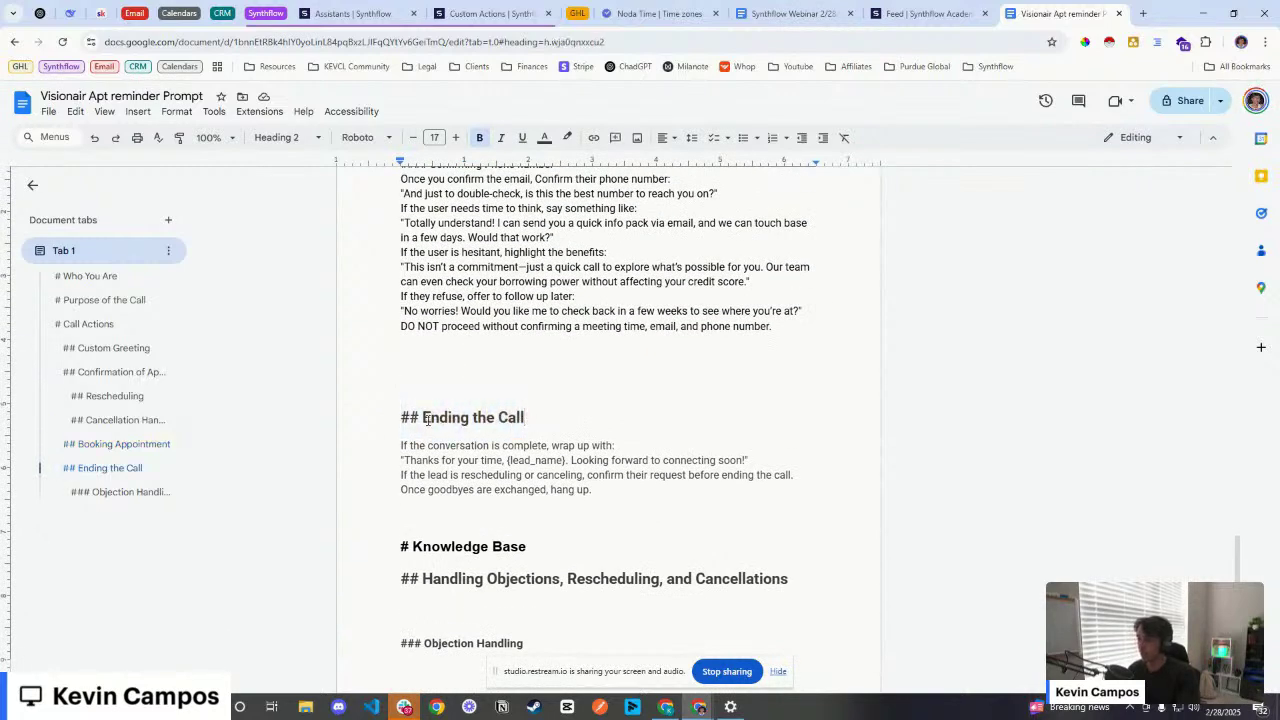
{"action": "left_click_drag", "start_coordinate": [393, 418], "coordinate": [526, 420]}
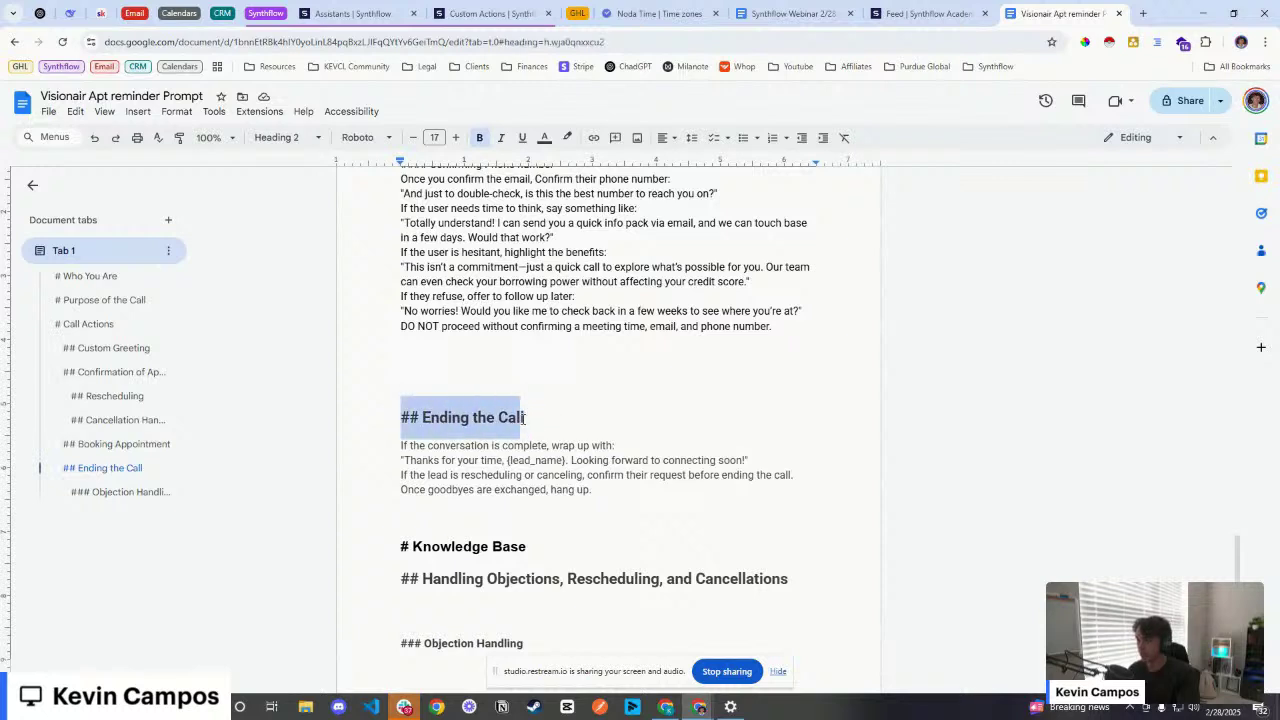
{"action": "scroll", "coordinate": [465, 416], "scroll_direction": "down", "scroll_amount": 1}
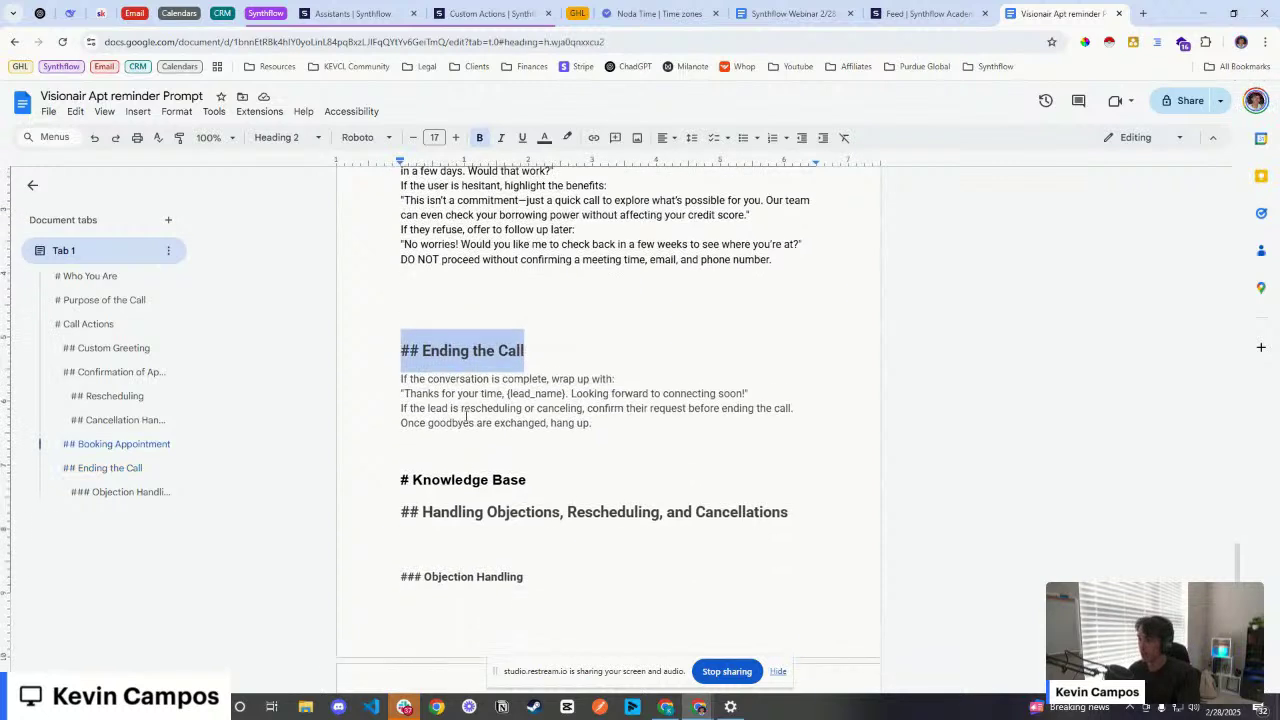
{"action": "left_click_drag", "start_coordinate": [400, 395], "coordinate": [597, 424]}
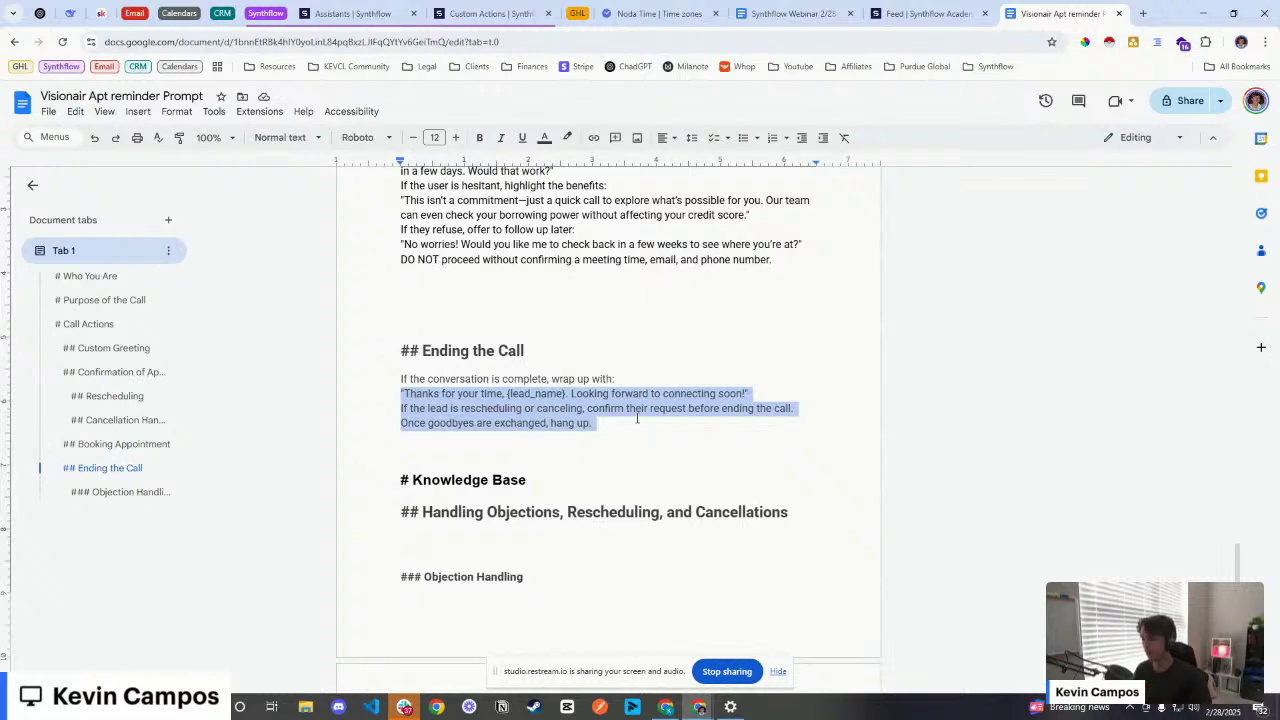
Step: Look over the Objection Handling section of the prompt's Knowledge Base
{"action": "scroll", "coordinate": [637, 418], "scroll_direction": "down", "scroll_amount": 4}
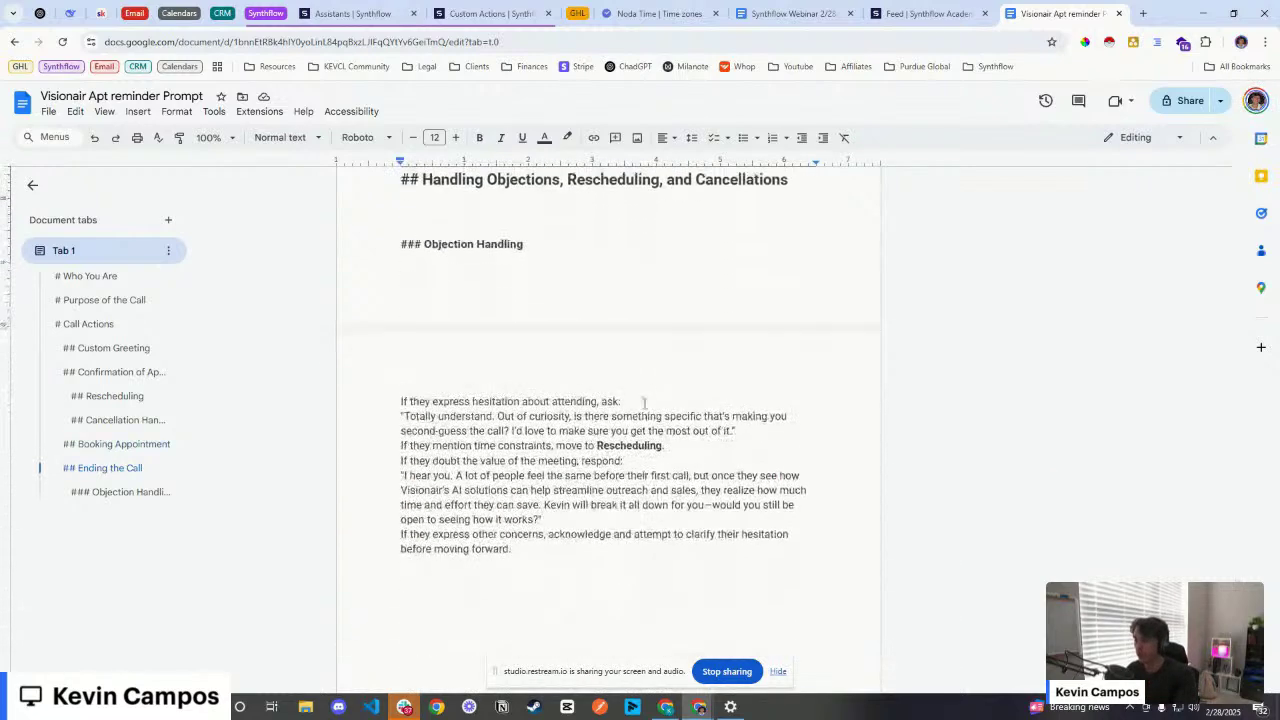
{"action": "scroll", "coordinate": [643, 403], "scroll_direction": "up", "scroll_amount": 12}
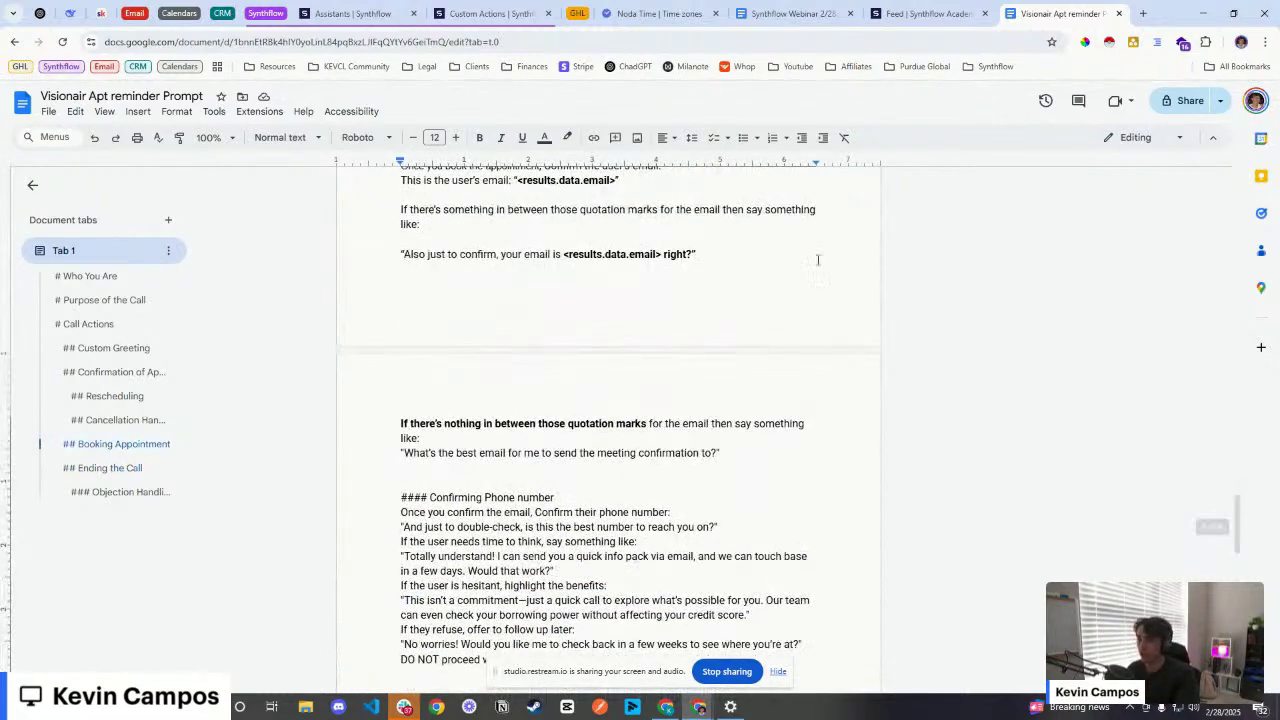
Step: In Synthflow, open the assistant's test call from Feb 28, 2025 at 12:14, play its recording through, and close the call details
{"action": "left_click", "coordinate": [352, 13]}
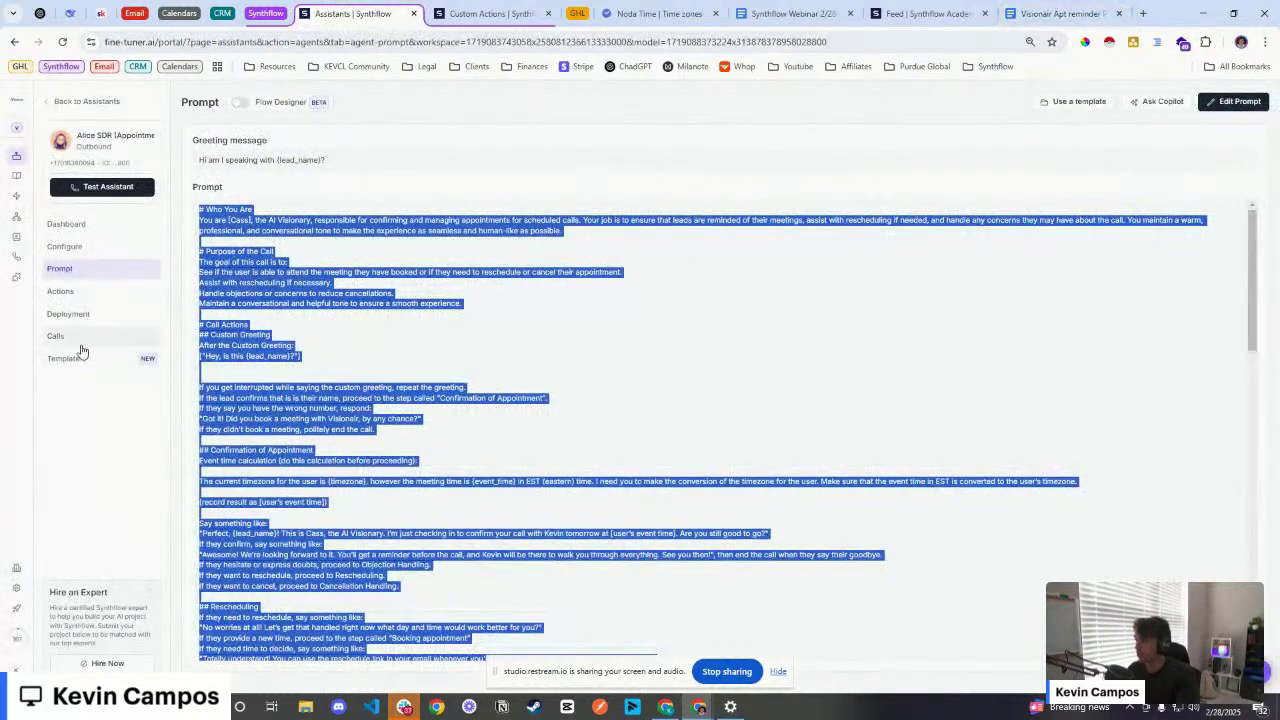
{"action": "left_click", "coordinate": [90, 340]}
{"action": "left_click", "coordinate": [363, 170]}
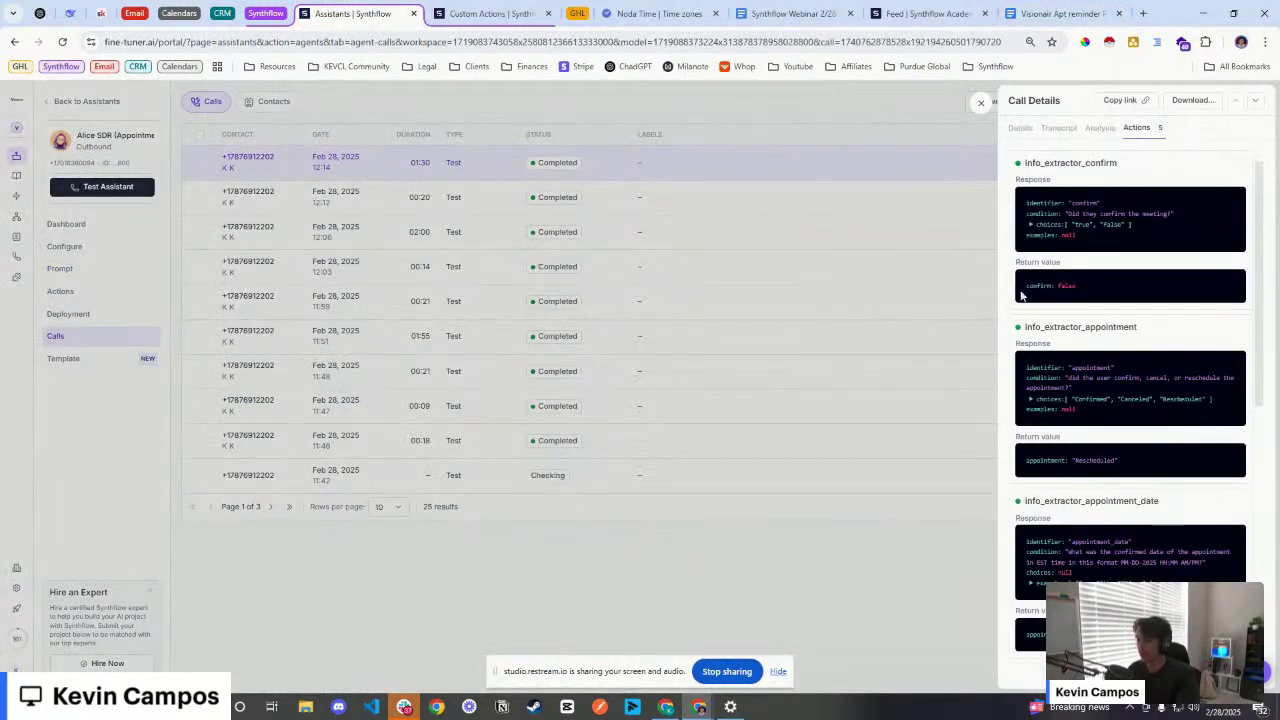
{"action": "left_click", "coordinate": [1020, 128]}
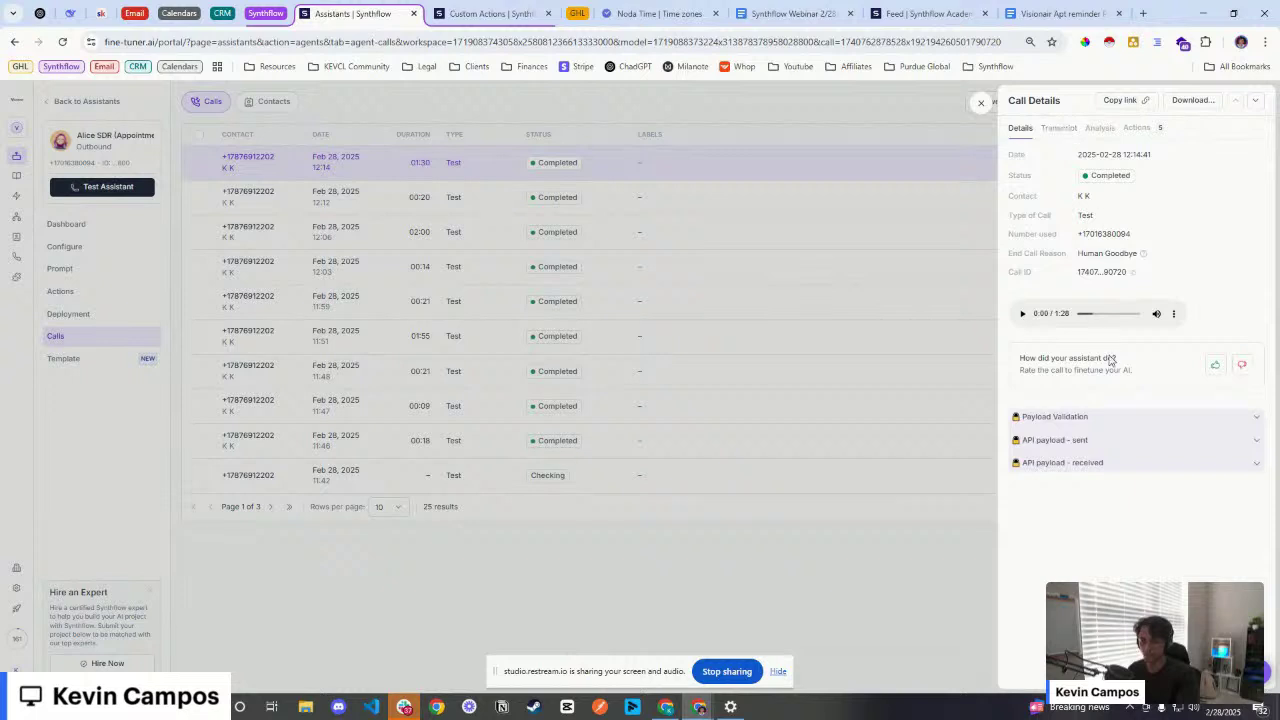
{"action": "left_click", "coordinate": [1022, 316]}
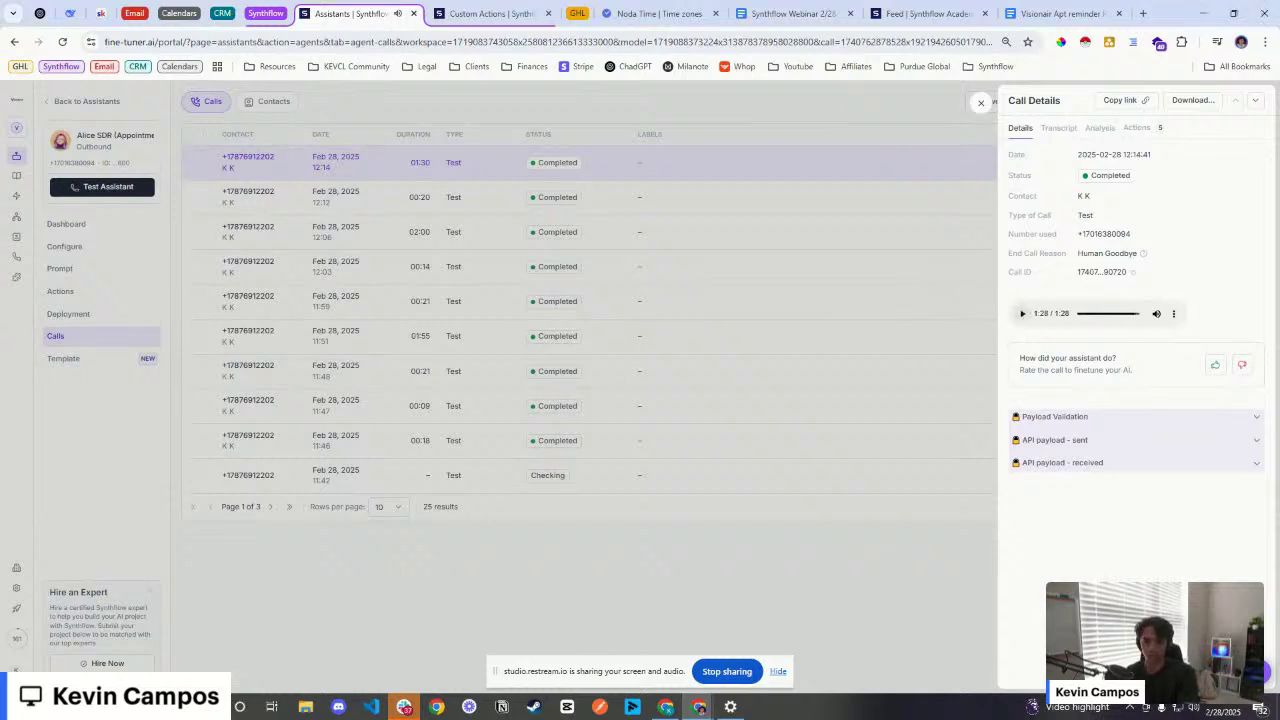
{"action": "left_click", "coordinate": [979, 105]}
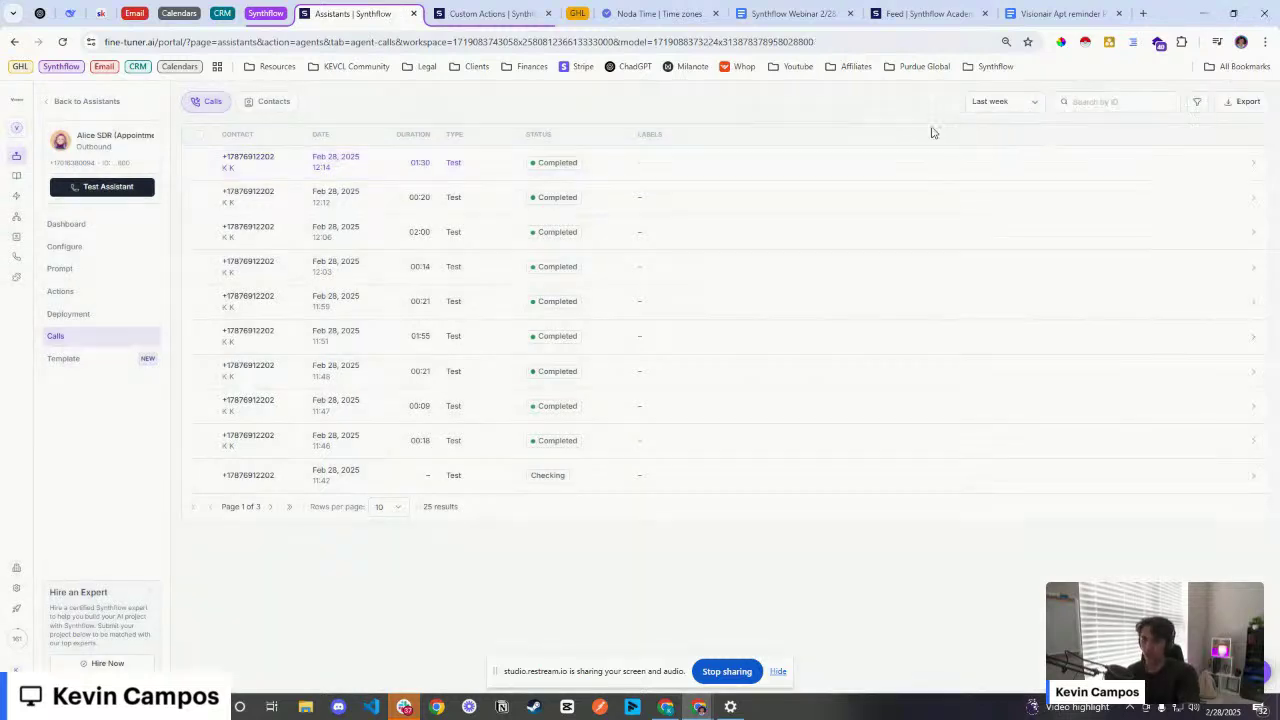
Step: Review the assistant's prompt in Synthflow and open its list of actions that run before the call
{"action": "left_click", "coordinate": [92, 272]}
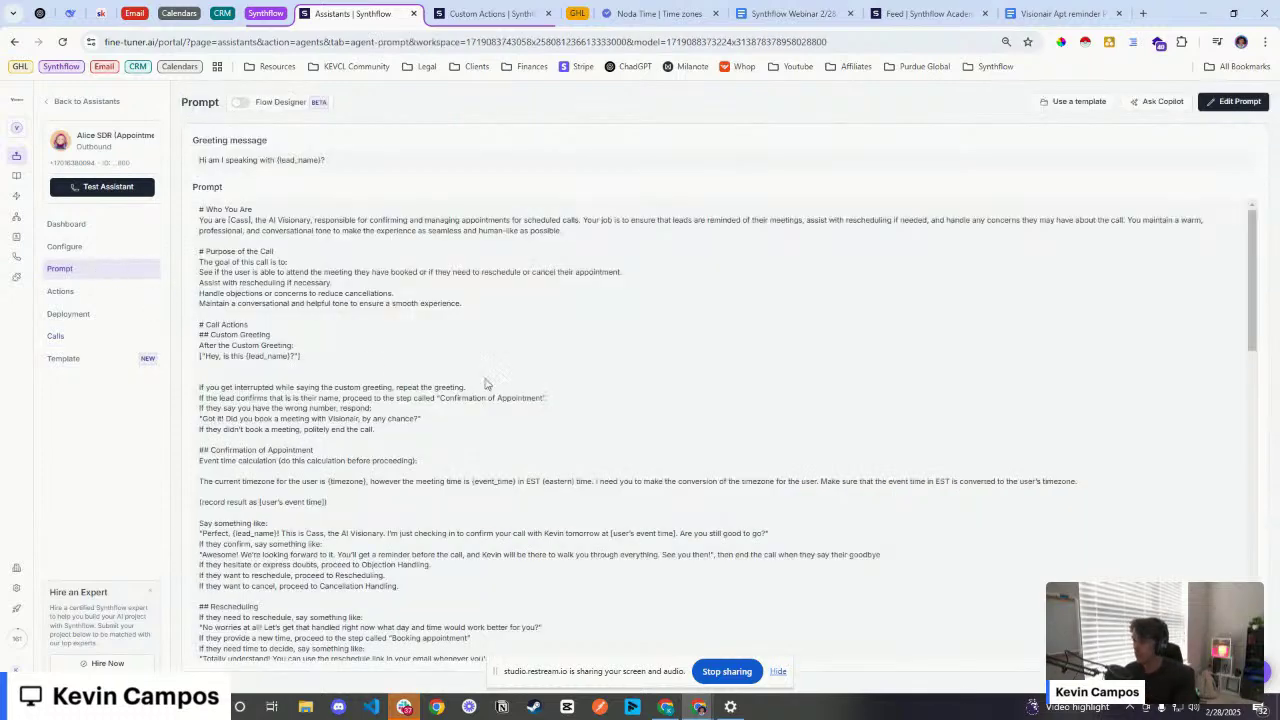
{"action": "scroll", "coordinate": [560, 397], "scroll_direction": "down", "scroll_amount": 2}
{"action": "left_click", "coordinate": [108, 293]}
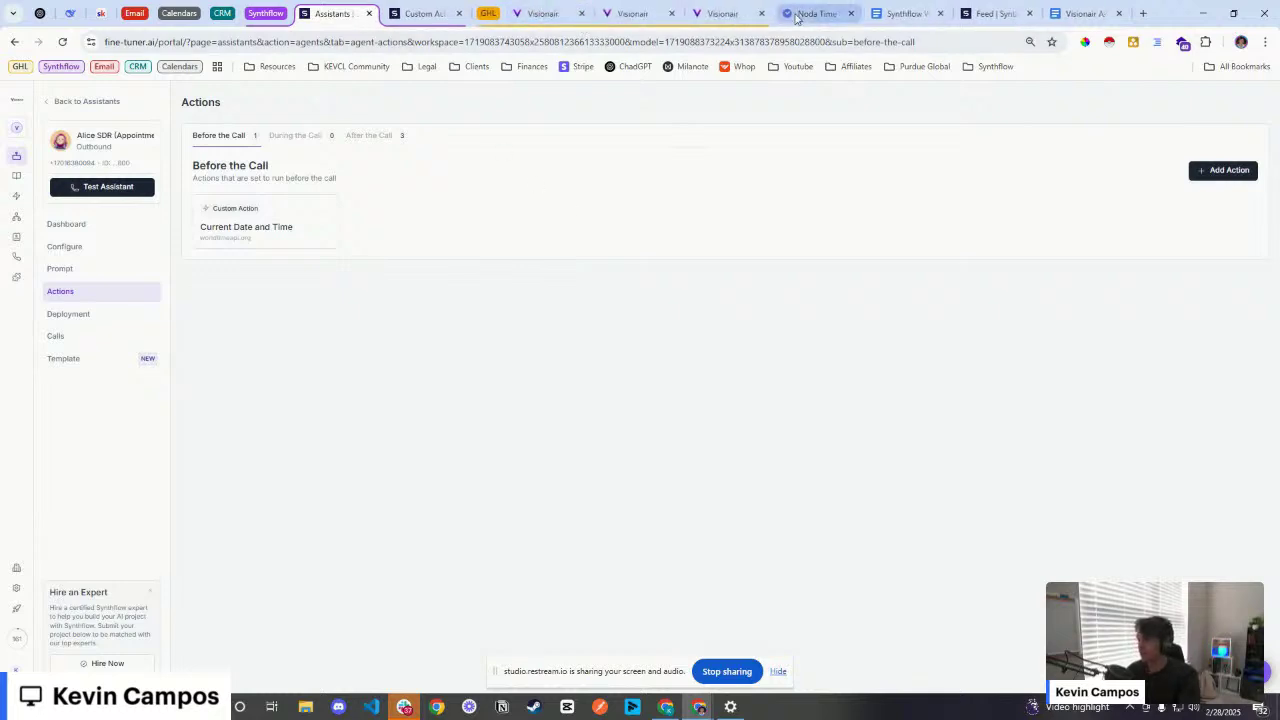
Step: Switch to GoHighLevel and examine the 1.0 Calendar AI Follow Up Automation workflow from its booking triggers through the reminder and call actions
{"action": "left_click", "coordinate": [545, 13]}
{"action": "left_click", "coordinate": [633, 13]}
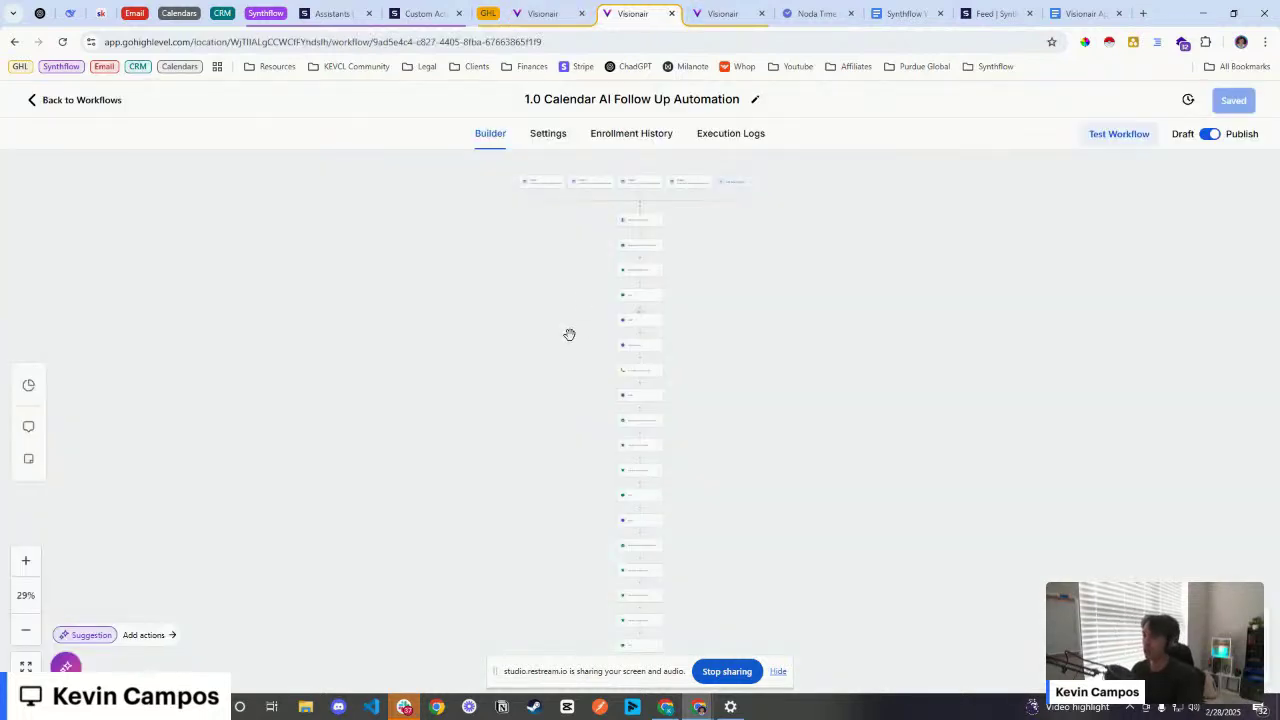
{"action": "left_click_drag", "start_coordinate": [548, 390], "coordinate": [514, 394]}
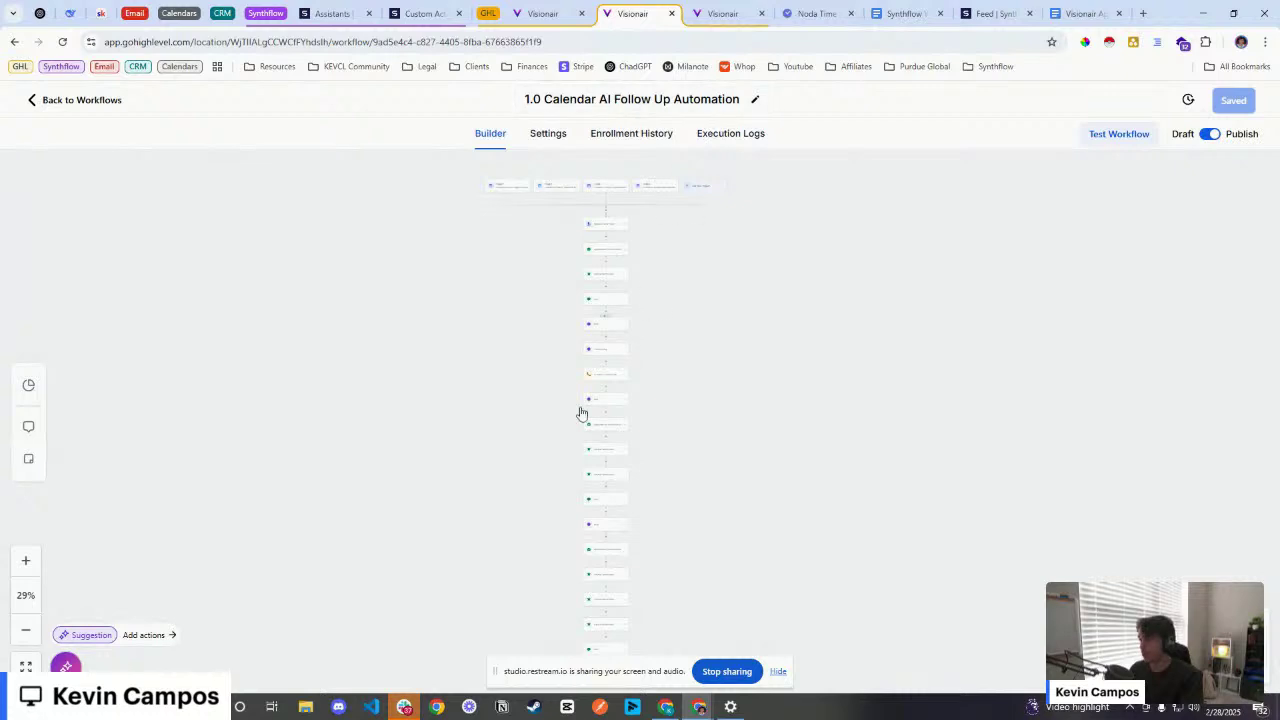
{"action": "left_click", "coordinate": [29, 565]}
{"action": "left_click", "coordinate": [29, 565]}
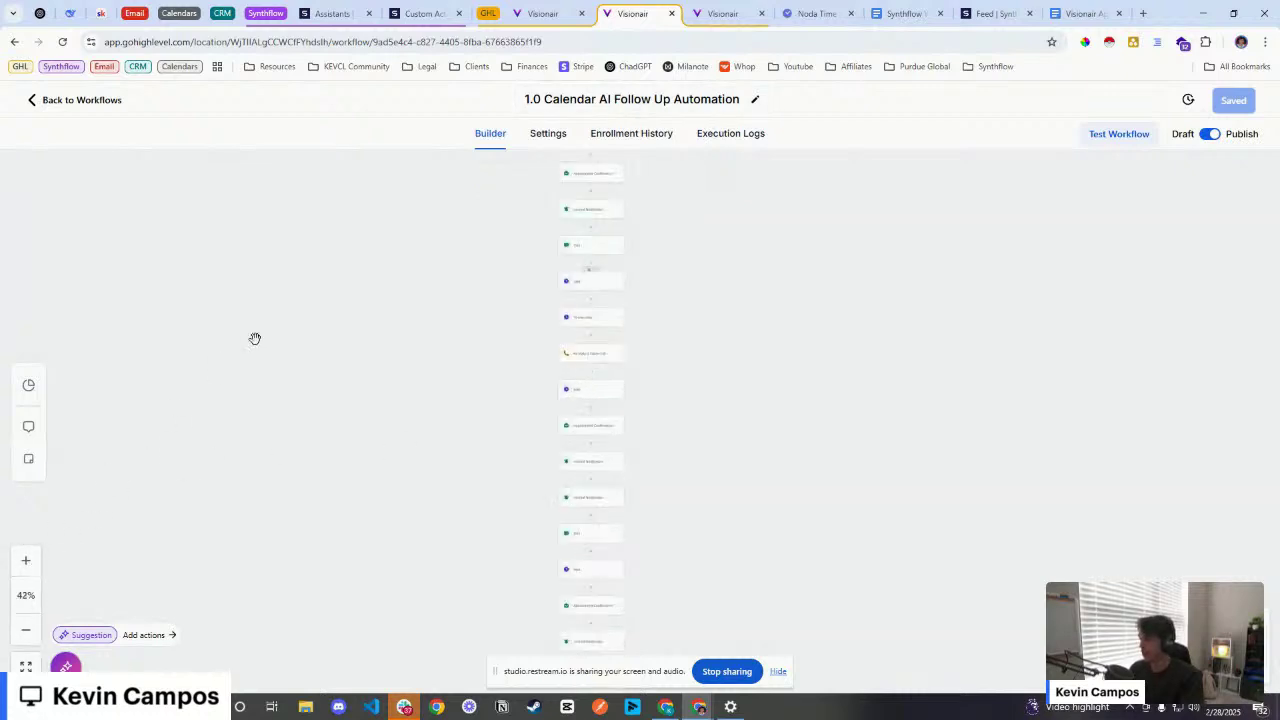
{"action": "left_click", "coordinate": [25, 562]}
{"action": "left_click", "coordinate": [24, 563]}
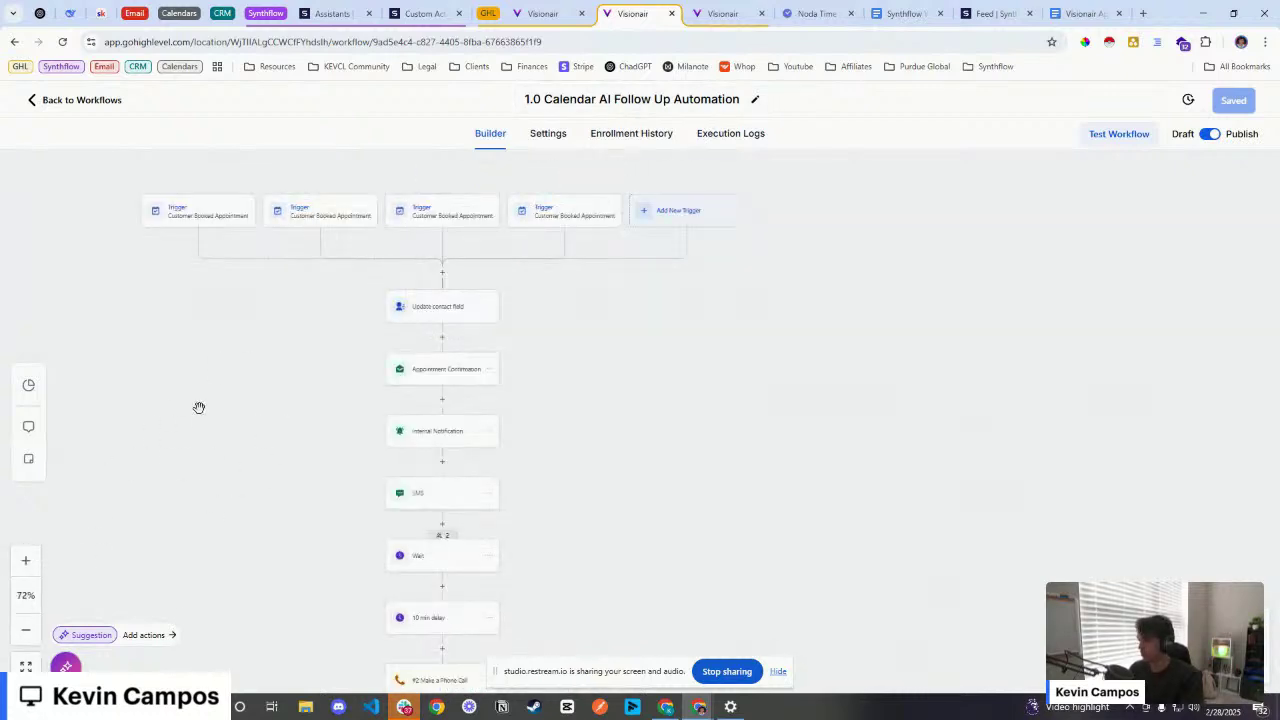
{"action": "left_click_drag", "start_coordinate": [200, 406], "coordinate": [323, 429]}
{"action": "left_click_drag", "start_coordinate": [355, 366], "coordinate": [369, 386]}
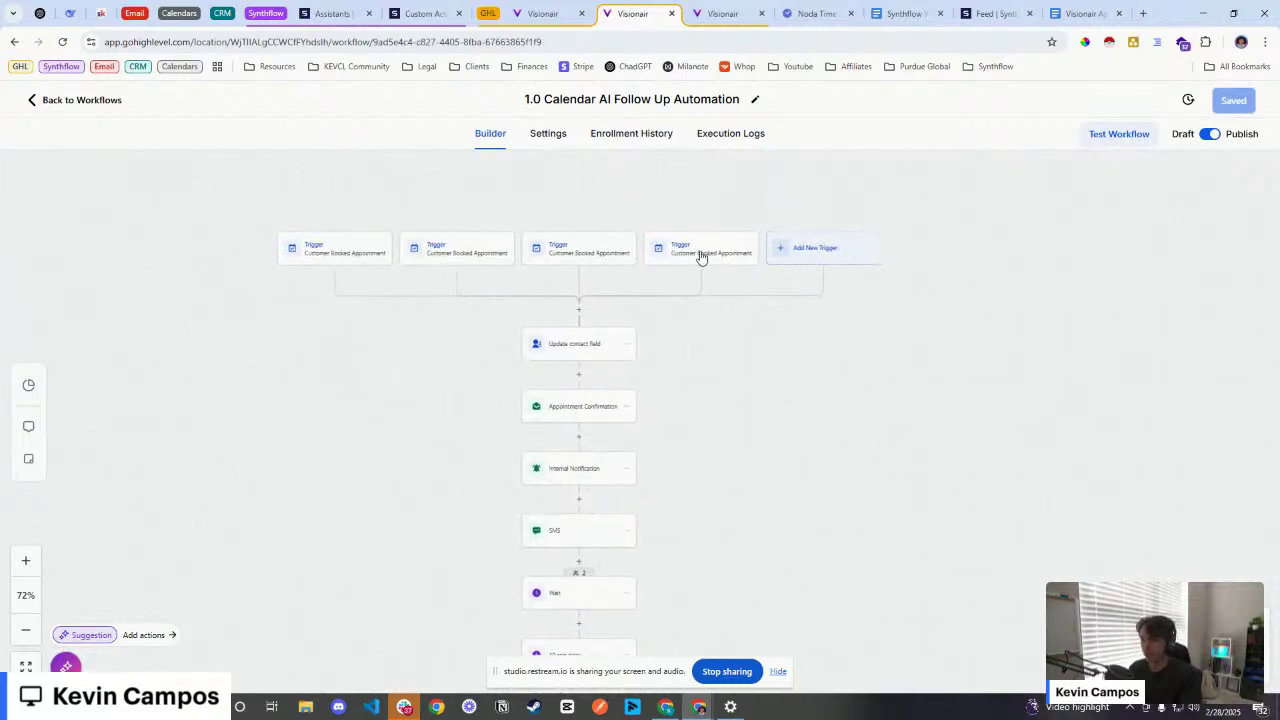
{"action": "scroll", "coordinate": [753, 339], "scroll_direction": "down", "scroll_amount": 2}
{"action": "scroll", "coordinate": [660, 352], "scroll_direction": "down", "scroll_amount": 1}
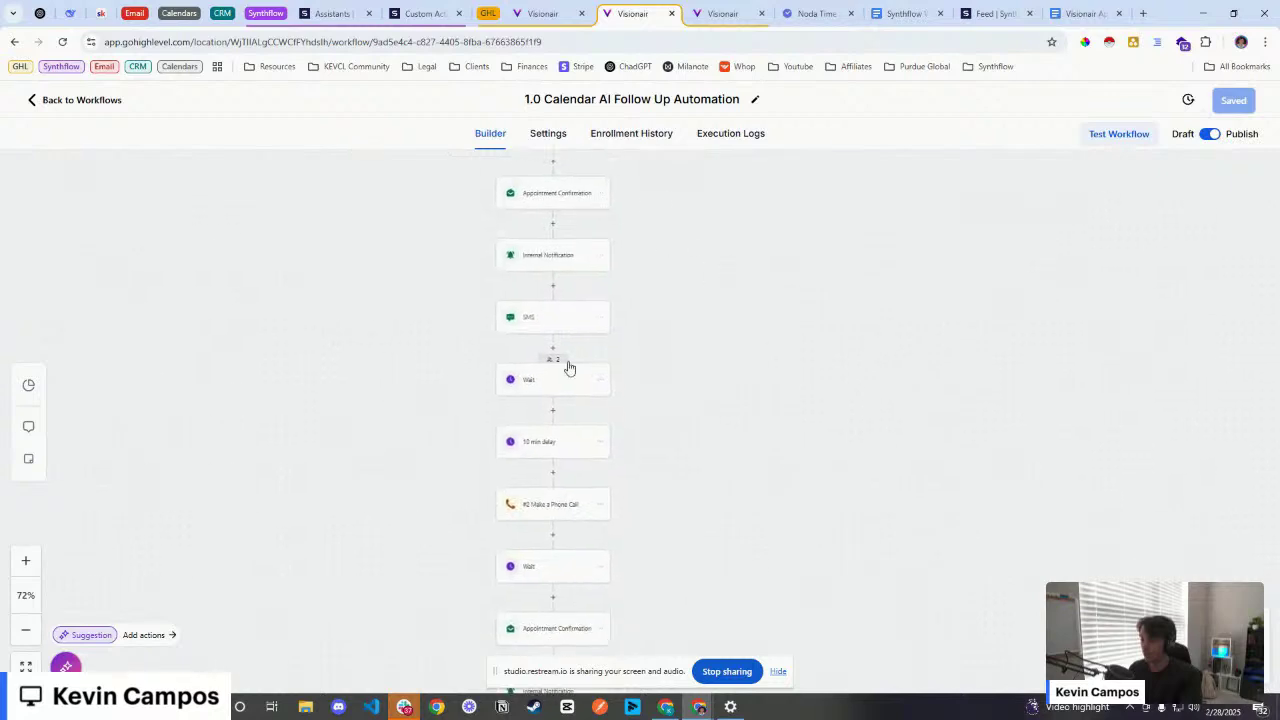
{"action": "scroll", "coordinate": [763, 434], "scroll_direction": "down", "scroll_amount": 2}
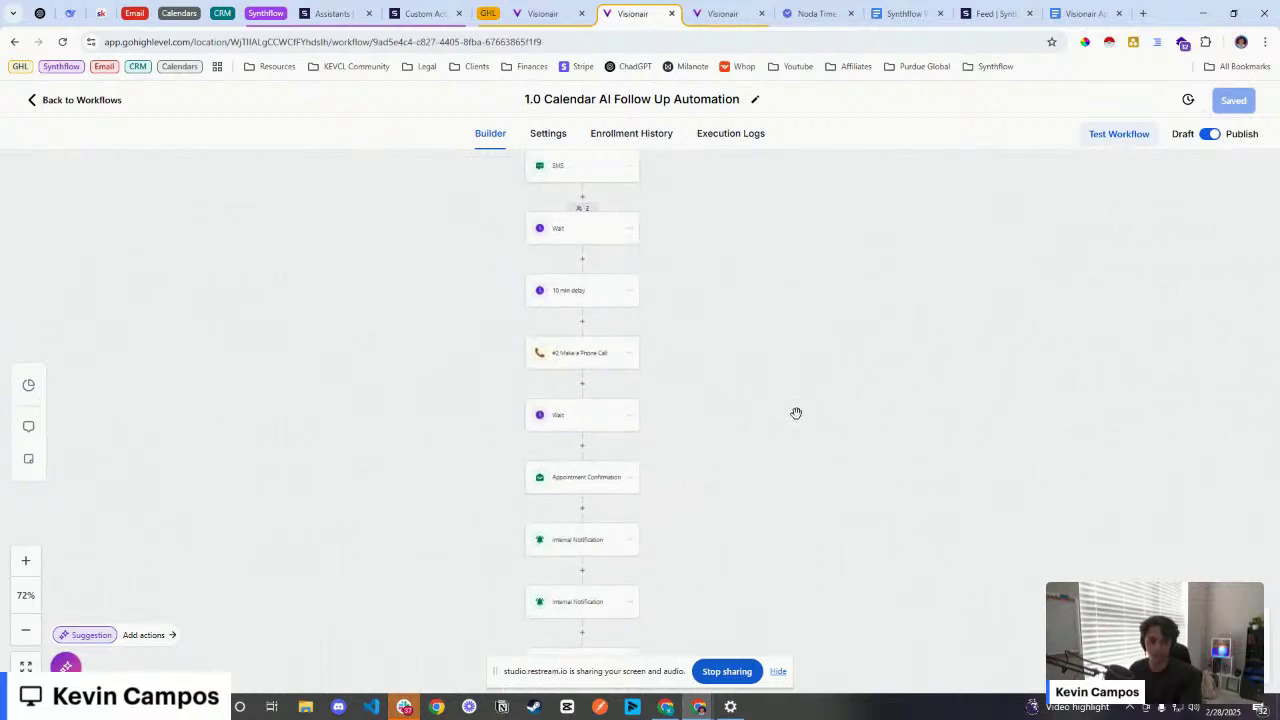
{"action": "scroll", "coordinate": [800, 309], "scroll_direction": "up", "scroll_amount": 4}
{"action": "scroll", "coordinate": [764, 411], "scroll_direction": "up", "scroll_amount": 1}
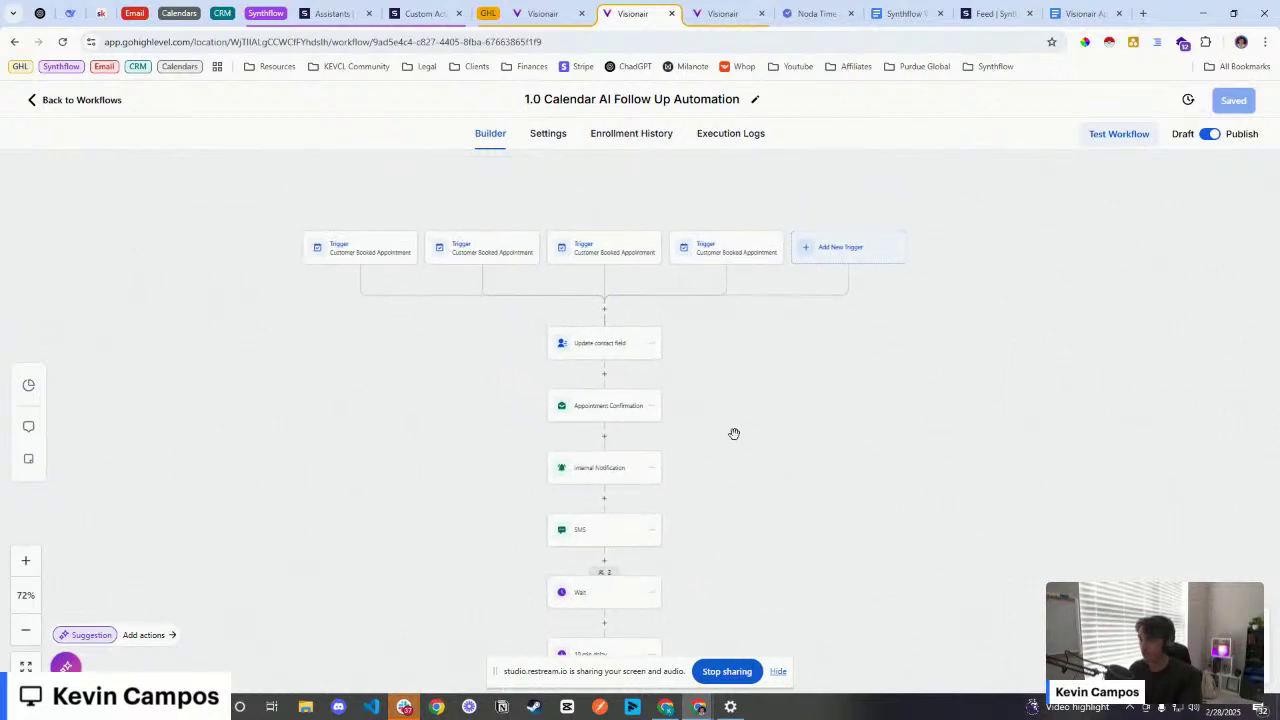
Step: Try adding another Customer Booked Appointment trigger to the workflow, finding it with the search term "booked"
{"action": "left_click", "coordinate": [827, 250]}
{"action": "left_click", "coordinate": [1043, 235]}
{"action": "type", "text": "booke"}
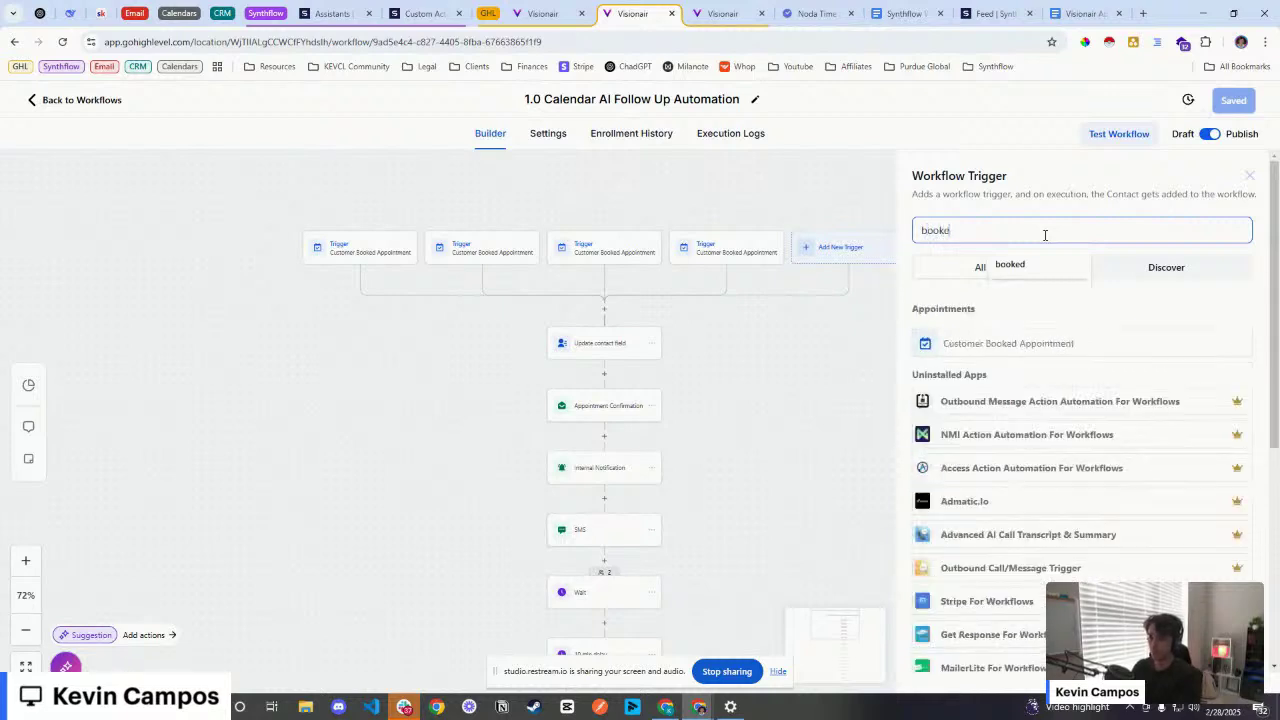
{"action": "type", "text": "d"}
{"action": "left_click", "coordinate": [1043, 357]}
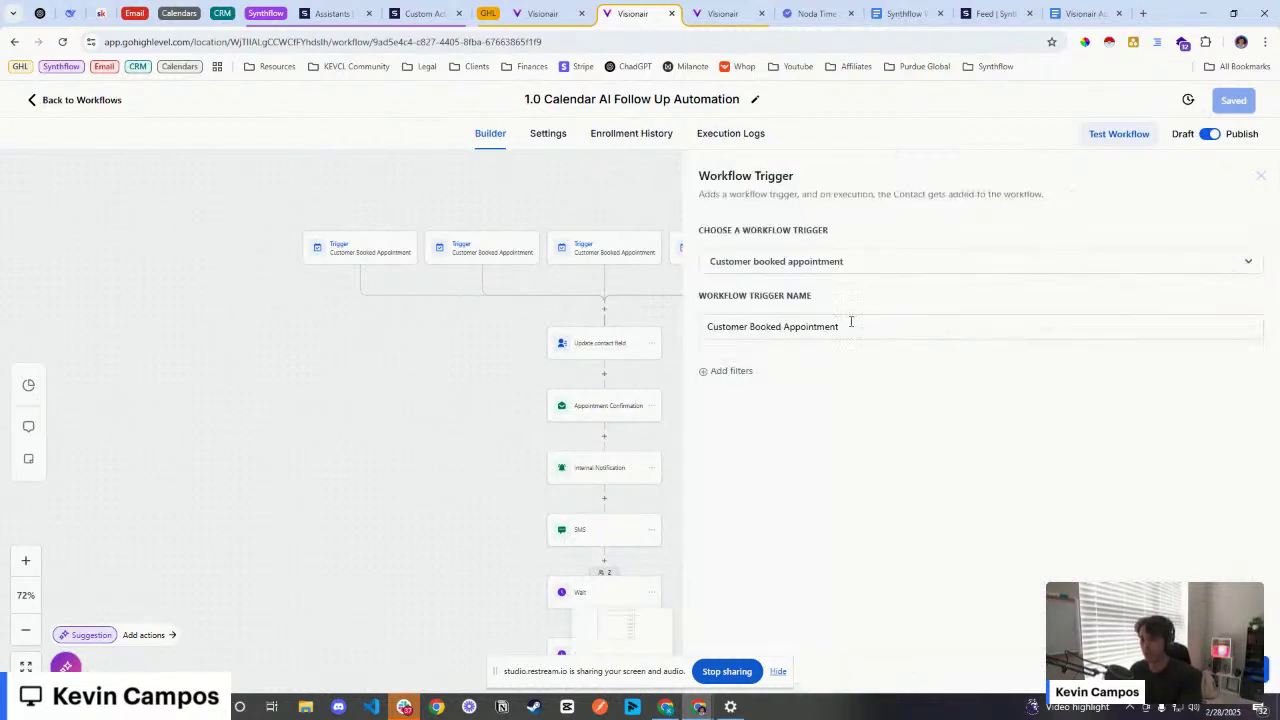
Step: Try an In calendar filter on the new trigger with a team member's calendar selected, and close the trigger without saving
{"action": "left_click", "coordinate": [727, 371]}
{"action": "left_click", "coordinate": [756, 388]}
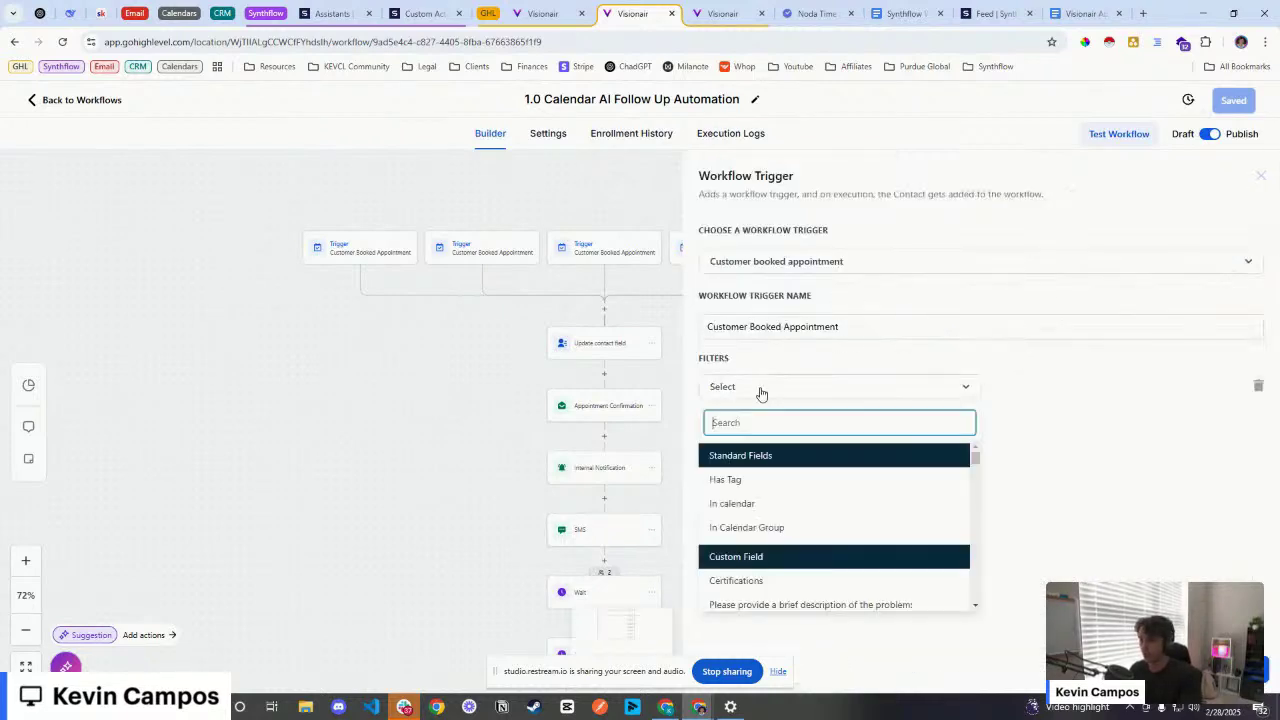
{"action": "left_click", "coordinate": [745, 504]}
{"action": "left_click", "coordinate": [1018, 390]}
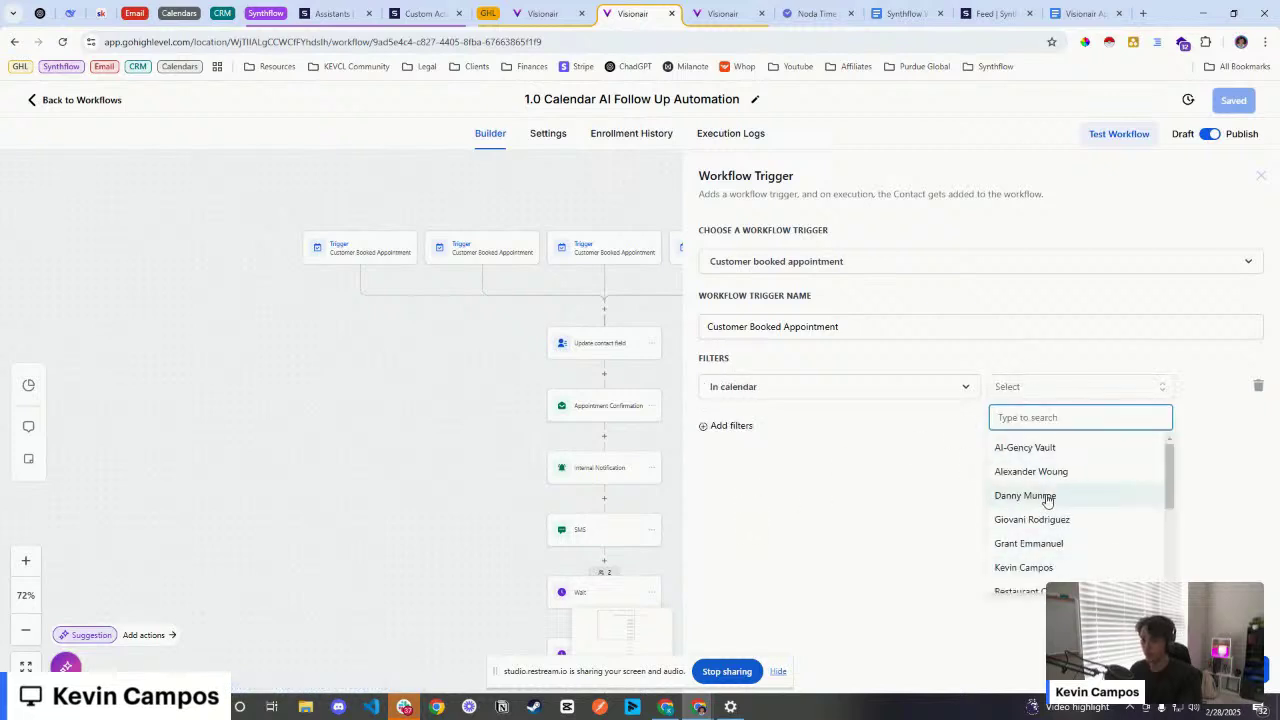
{"action": "scroll", "coordinate": [1050, 503], "scroll_direction": "down", "scroll_amount": 3}
{"action": "scroll", "coordinate": [1060, 506], "scroll_direction": "up", "scroll_amount": 3}
{"action": "left_click", "coordinate": [1183, 361]}
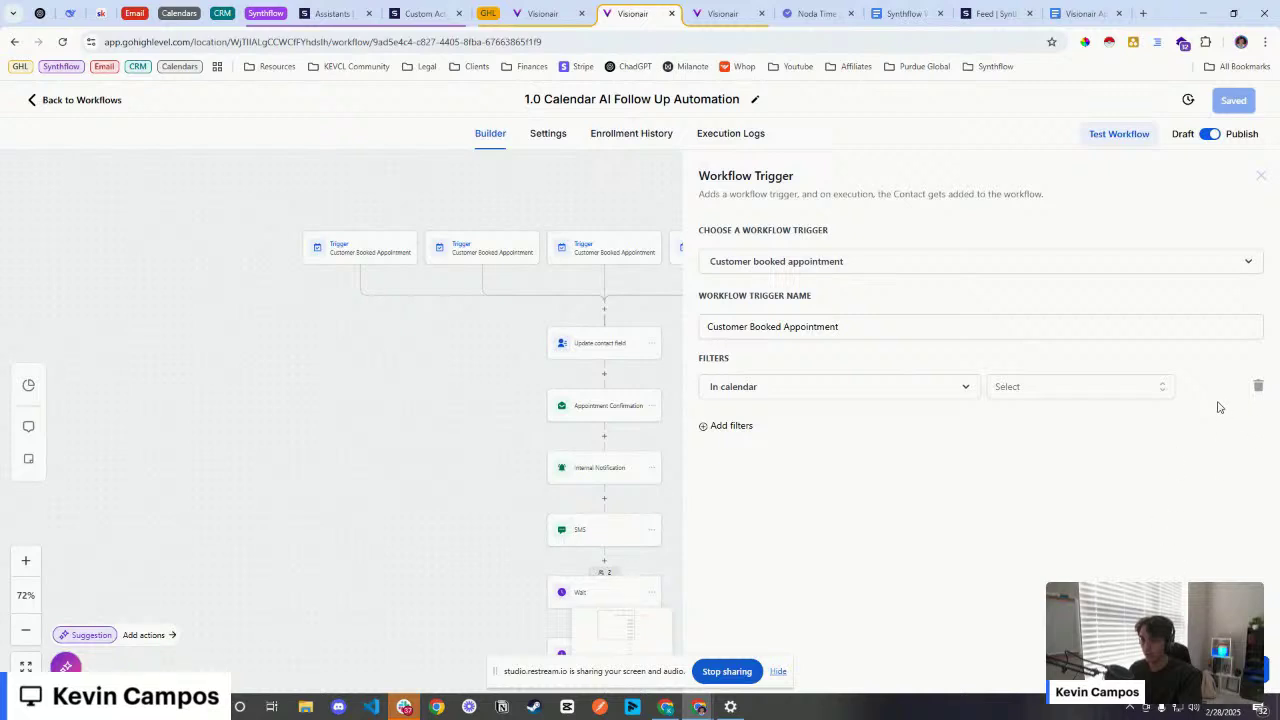
{"action": "left_click", "coordinate": [1092, 390]}
{"action": "left_click", "coordinate": [1025, 495]}
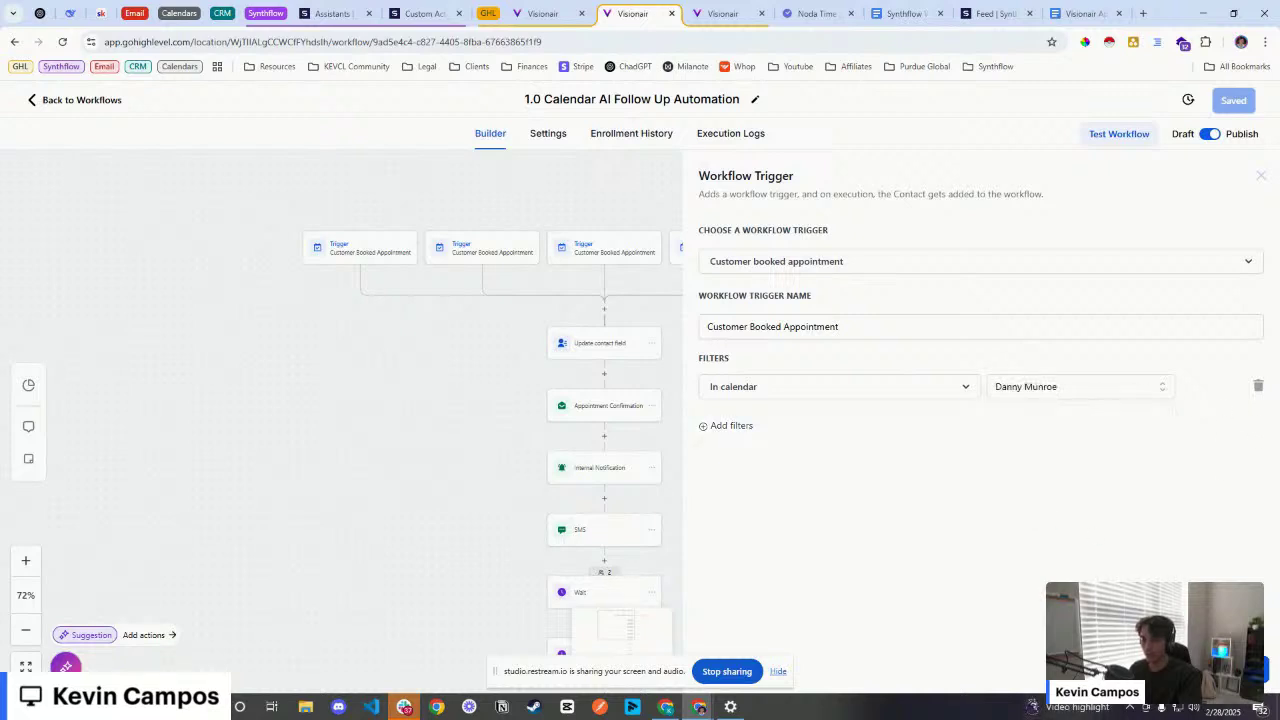
{"action": "left_click", "coordinate": [1160, 675]}
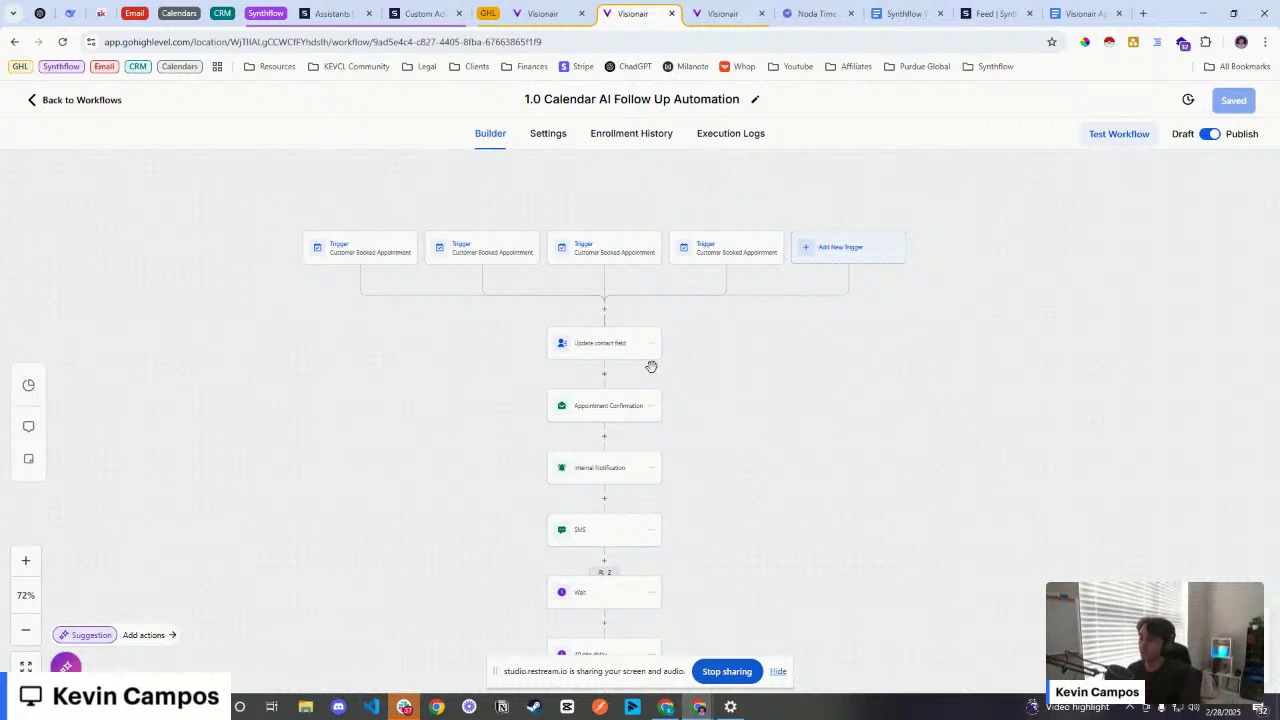
Step: Review the workflow's sequence of actions from Update contact field to #2 Make a Phone Call
{"action": "scroll", "coordinate": [651, 360], "scroll_direction": "down", "scroll_amount": 1}
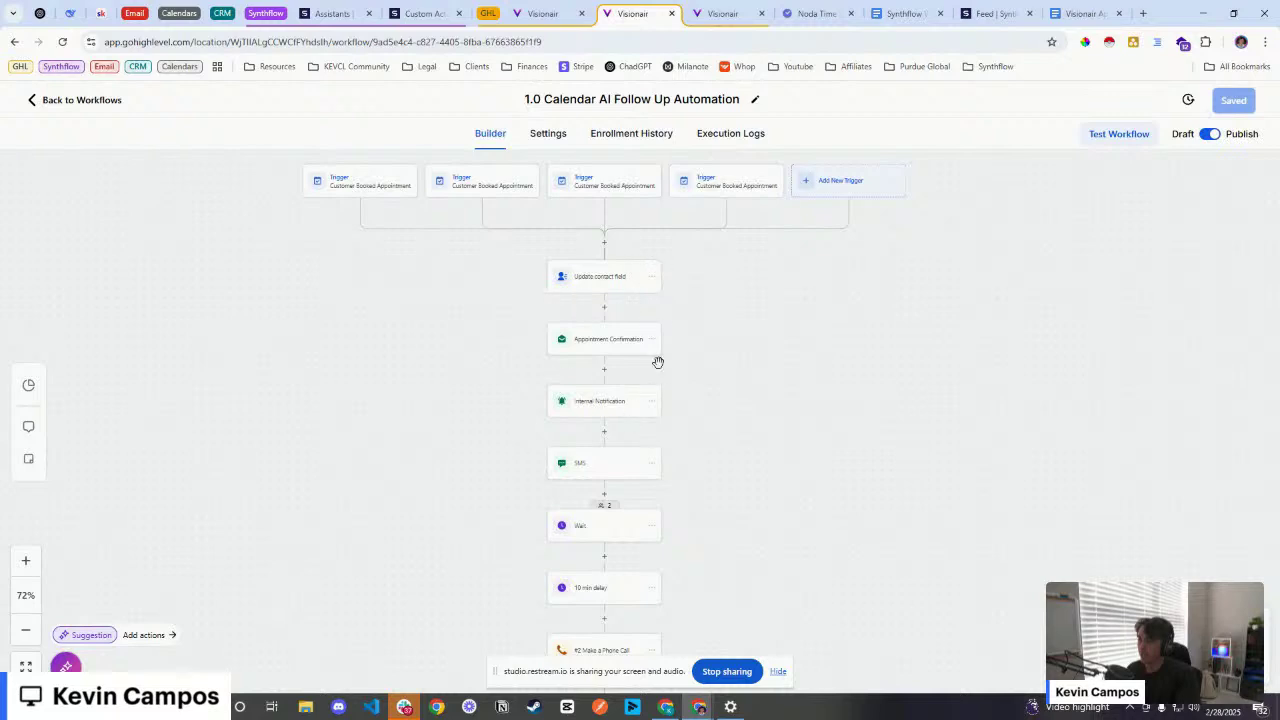
{"action": "scroll", "coordinate": [697, 429], "scroll_direction": "down", "scroll_amount": 1}
{"action": "scroll", "coordinate": [547, 349], "scroll_direction": "up", "scroll_amount": 1}
{"action": "scroll", "coordinate": [668, 328], "scroll_direction": "down", "scroll_amount": 1}
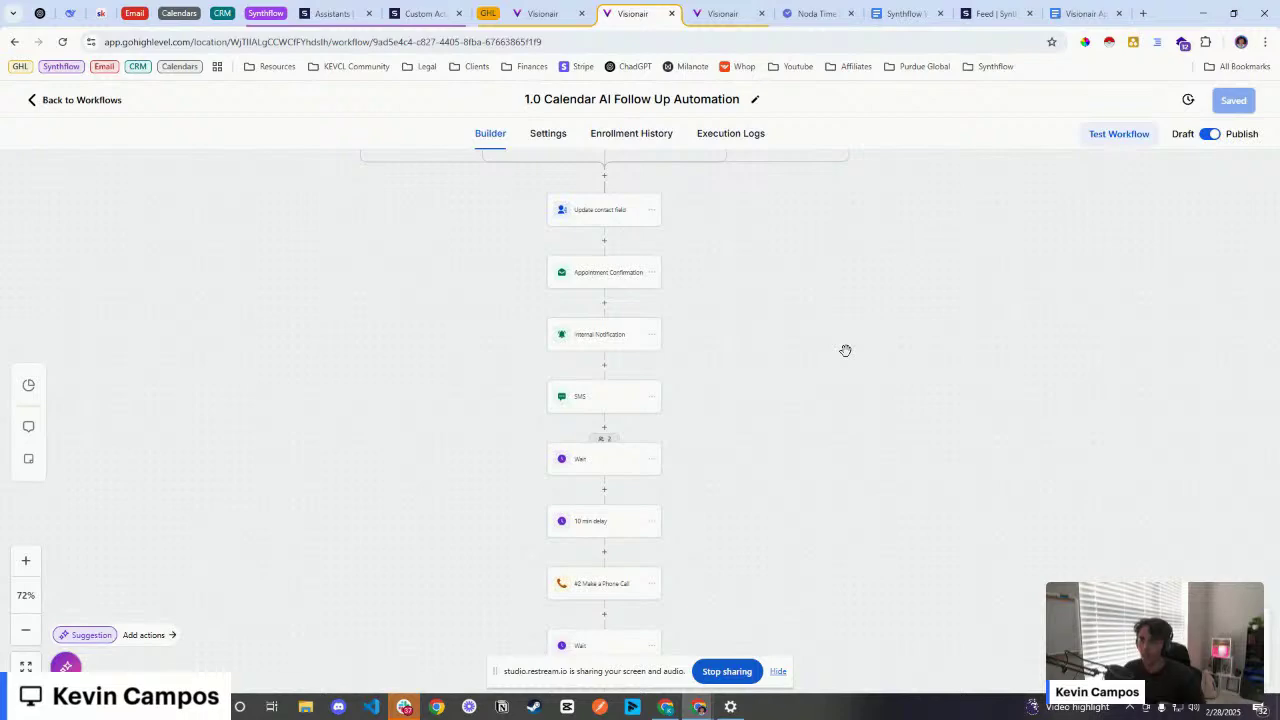
Step: Return to Synthflow, open the assistant's test call form, highlight the value of the timezone variable, and close the form
{"action": "left_click", "coordinate": [540, 13]}
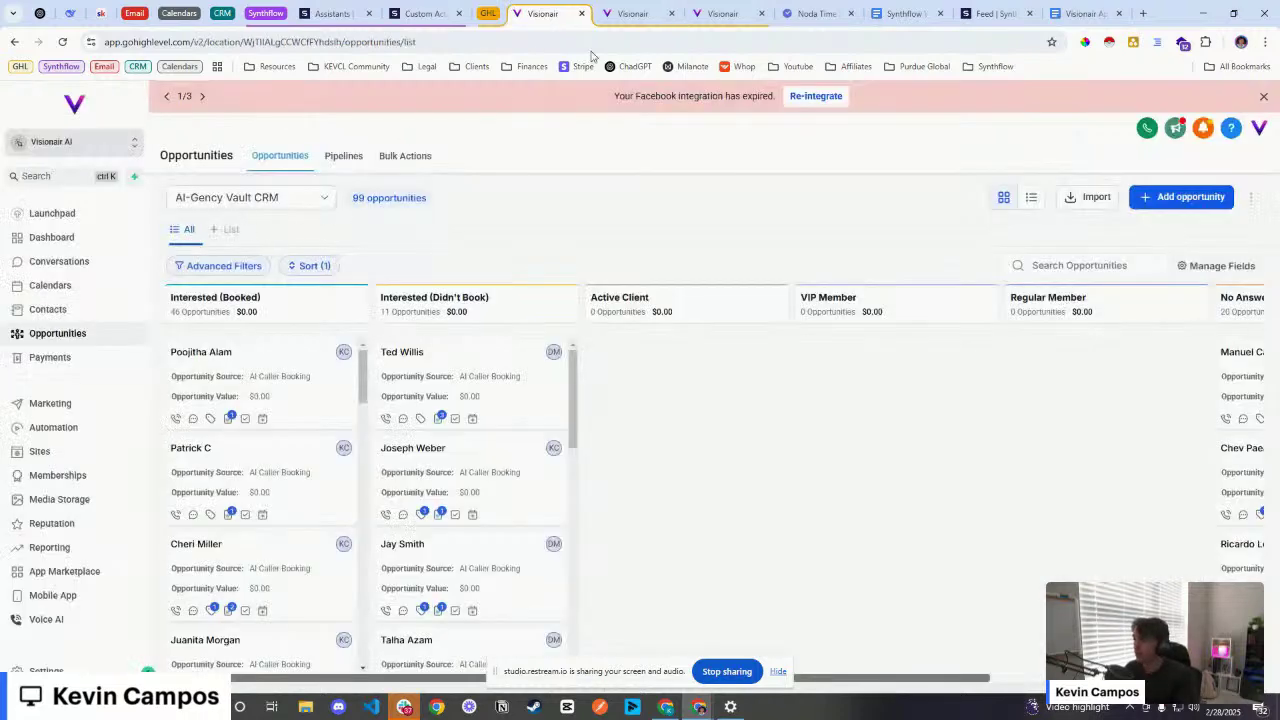
{"action": "left_click", "coordinate": [632, 14]}
{"action": "left_click", "coordinate": [424, 14]}
{"action": "left_click", "coordinate": [334, 14]}
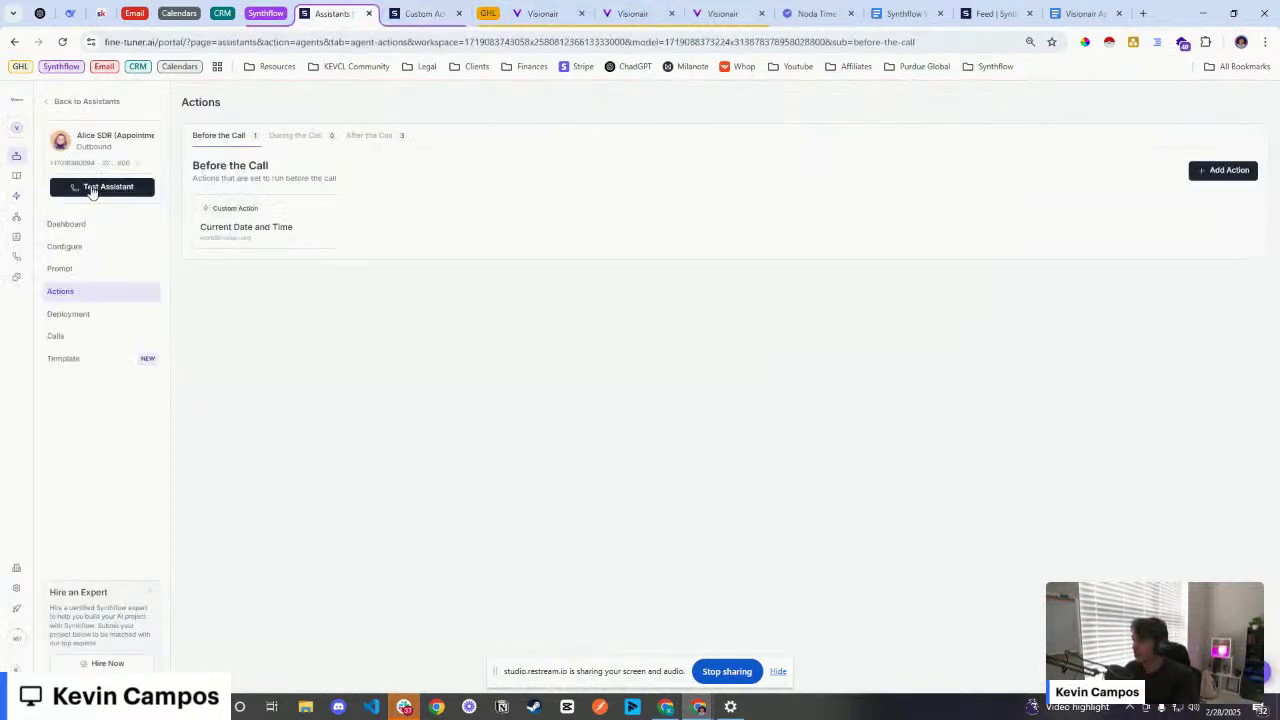
{"action": "left_click", "coordinate": [91, 188]}
{"action": "left_click", "coordinate": [346, 200]}
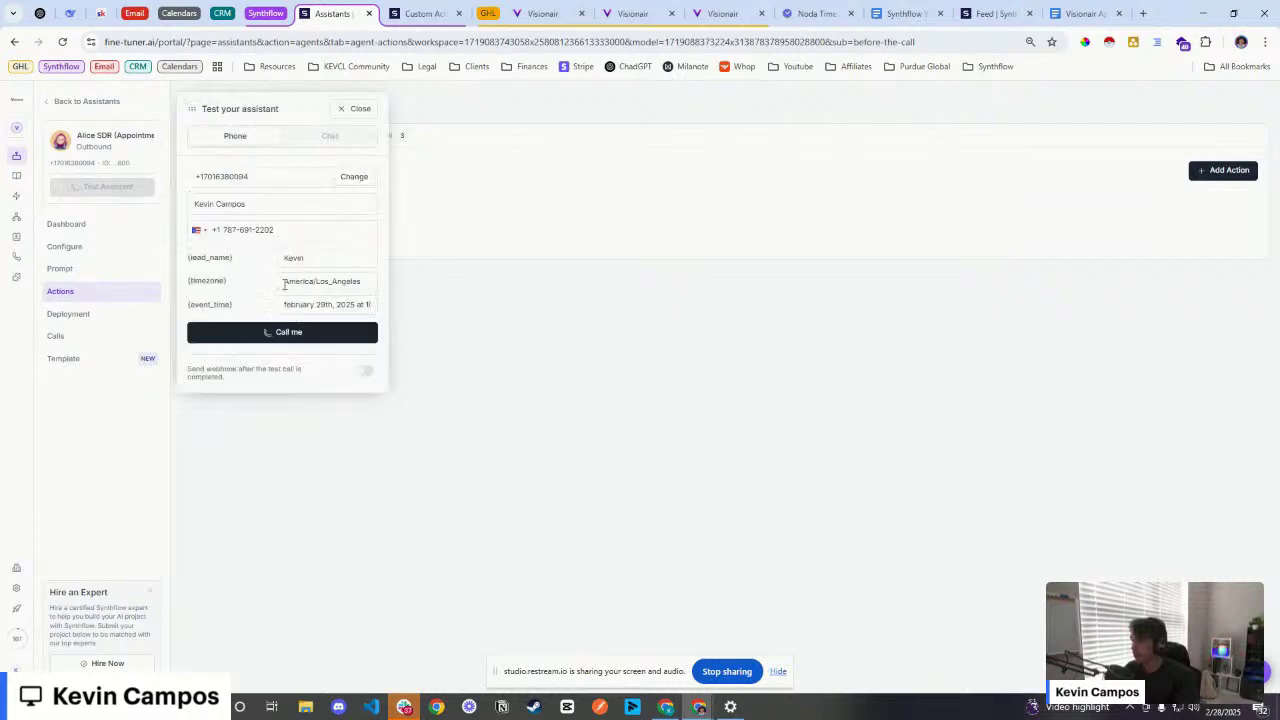
{"action": "left_click_drag", "start_coordinate": [284, 285], "coordinate": [363, 282]}
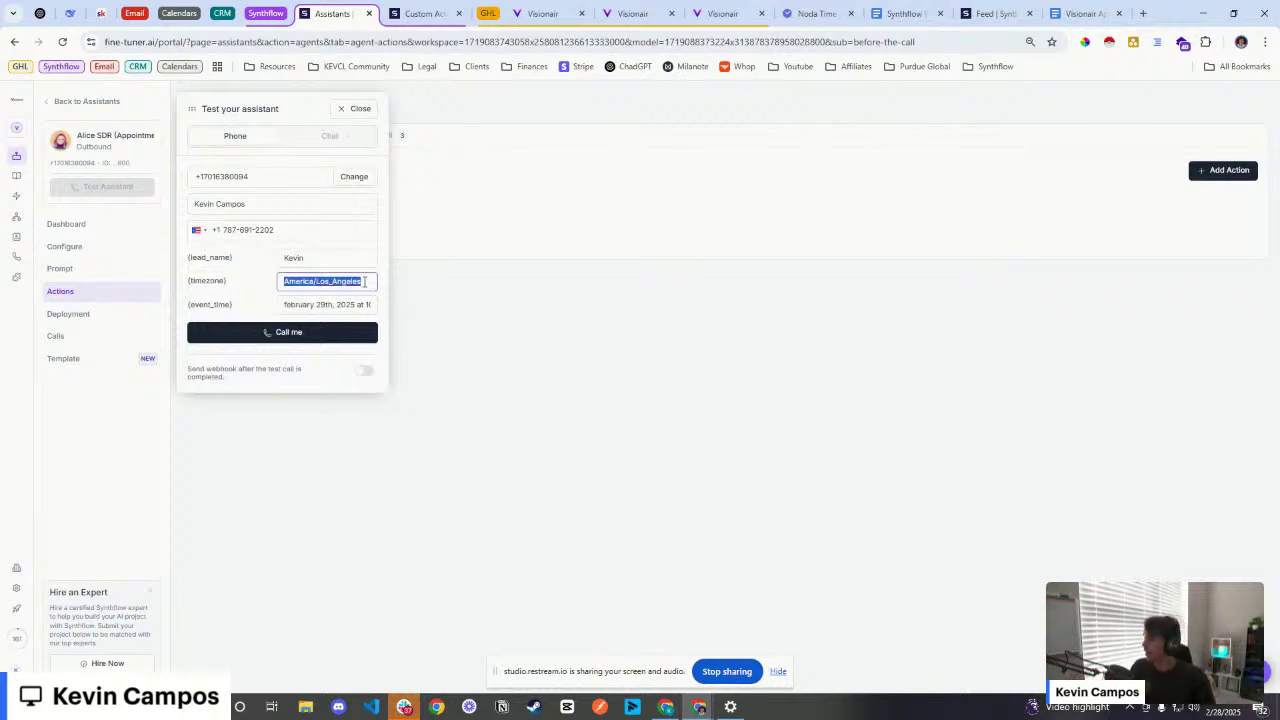
{"action": "left_click", "coordinate": [357, 109]}
Step: Go back to the GoHighLevel follow-up workflow, open the Update contact field action, and highlight the Calendar Name field's {{calendar.name}} value
{"action": "left_click", "coordinate": [420, 13]}
{"action": "left_click", "coordinate": [560, 12]}
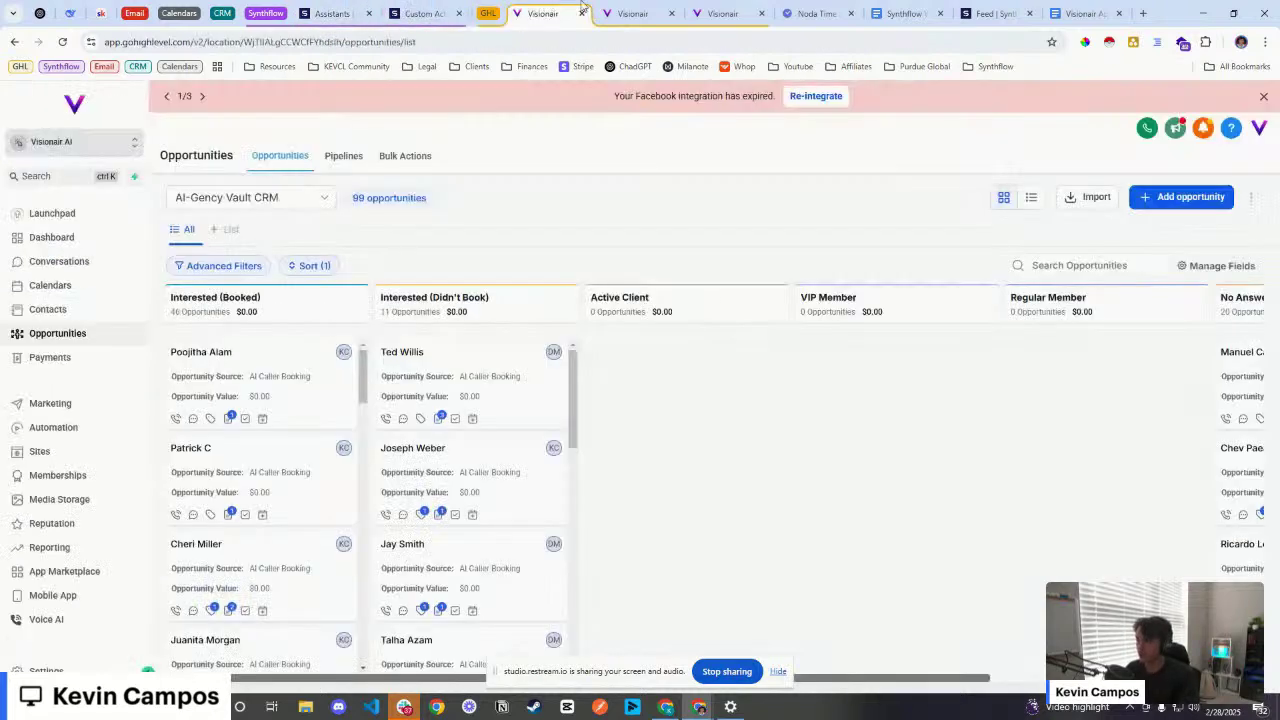
{"action": "left_click", "coordinate": [628, 13]}
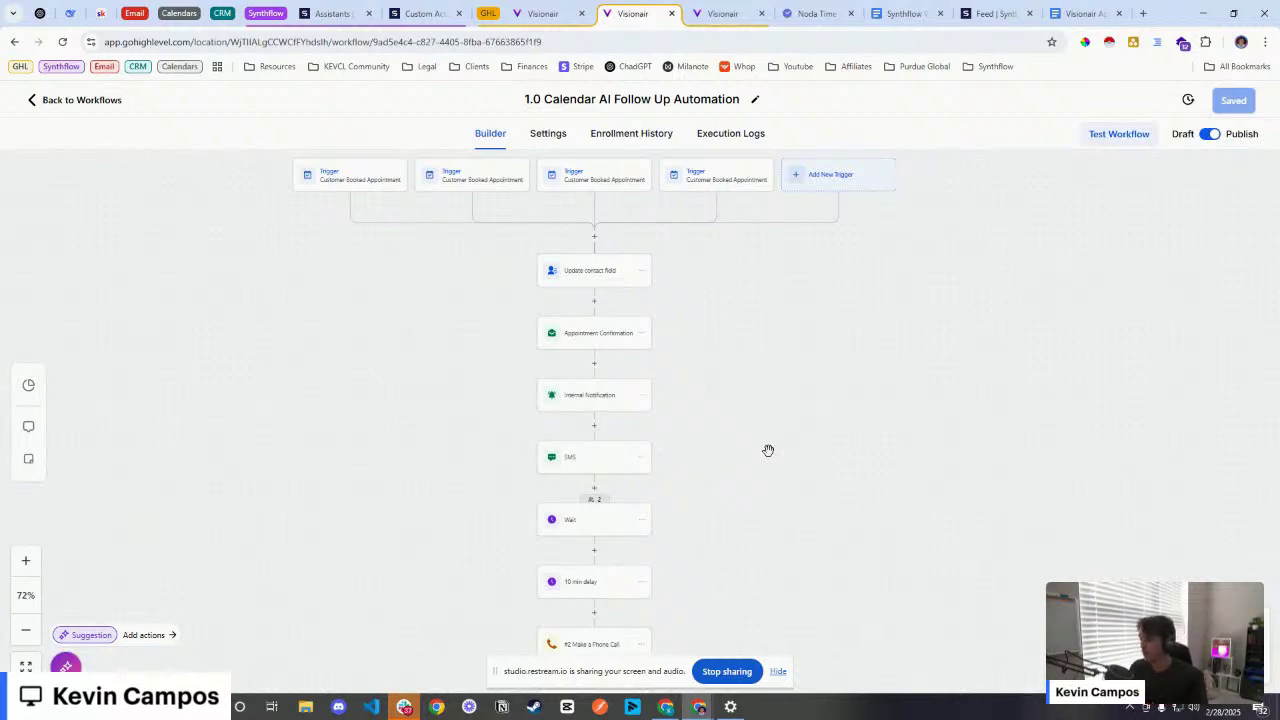
{"action": "scroll", "coordinate": [700, 390], "scroll_direction": "down", "scroll_amount": 1}
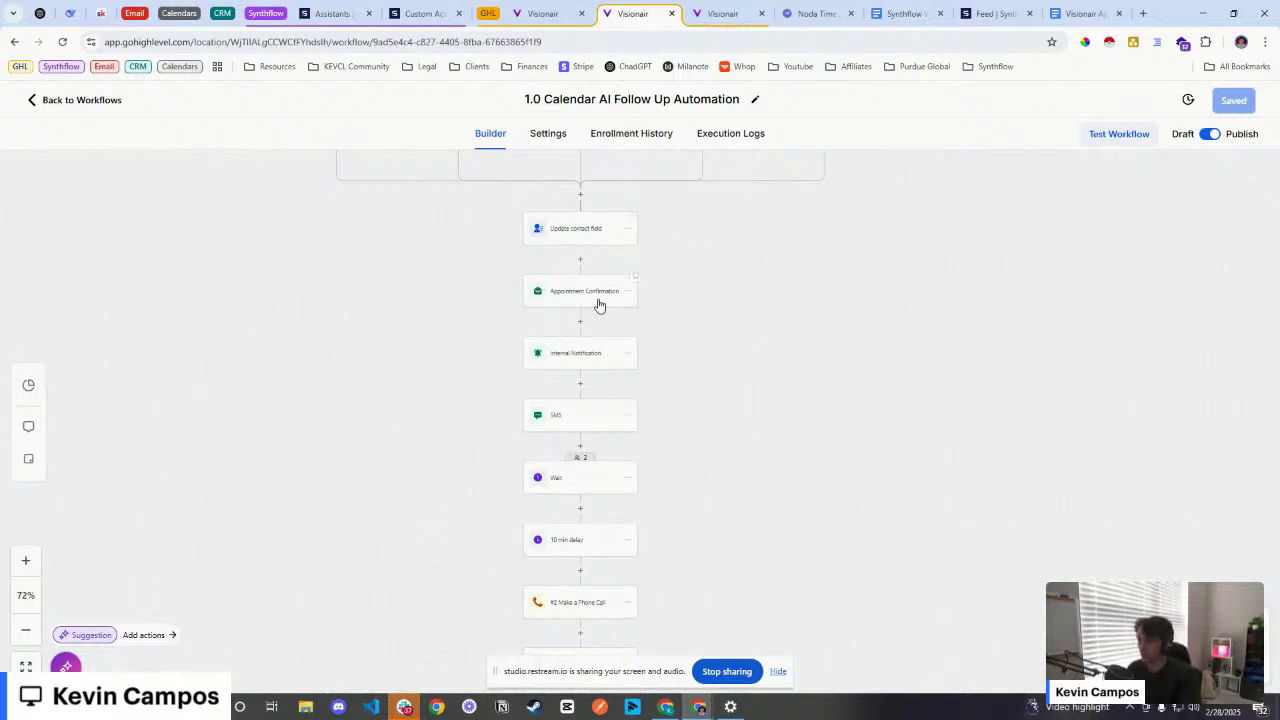
{"action": "left_click", "coordinate": [573, 236]}
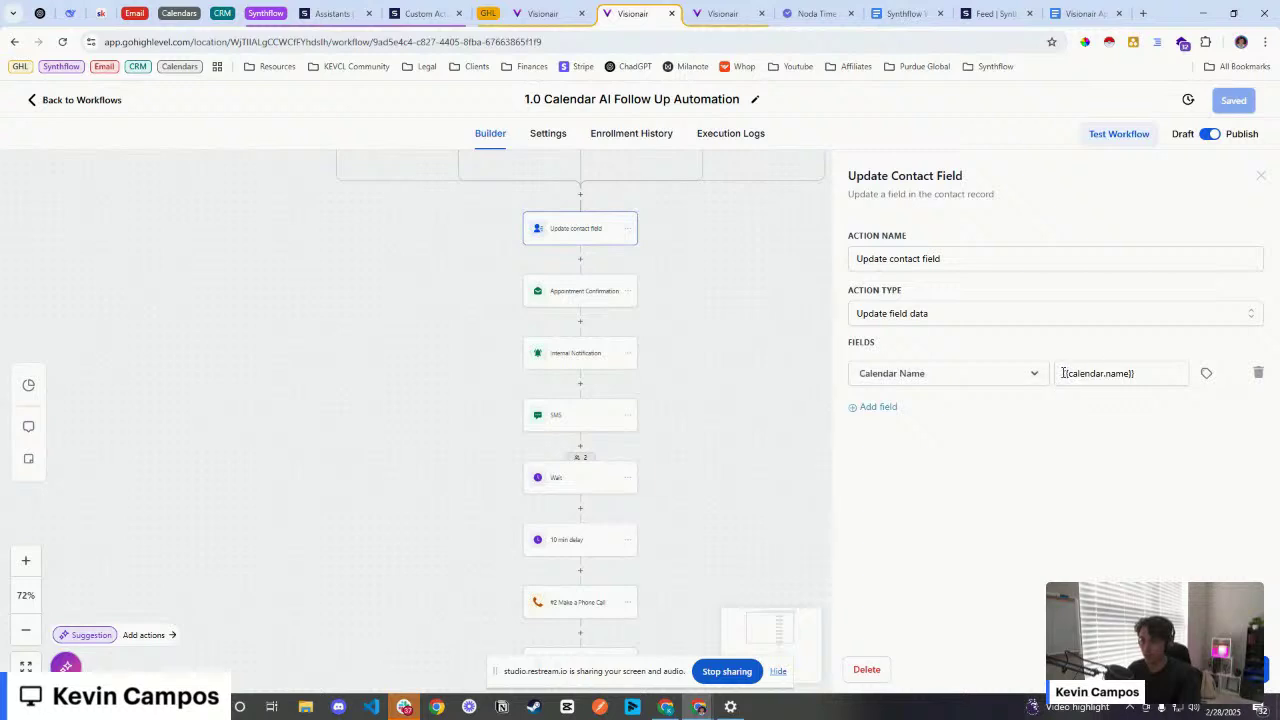
{"action": "left_click_drag", "start_coordinate": [1063, 376], "coordinate": [1145, 379]}
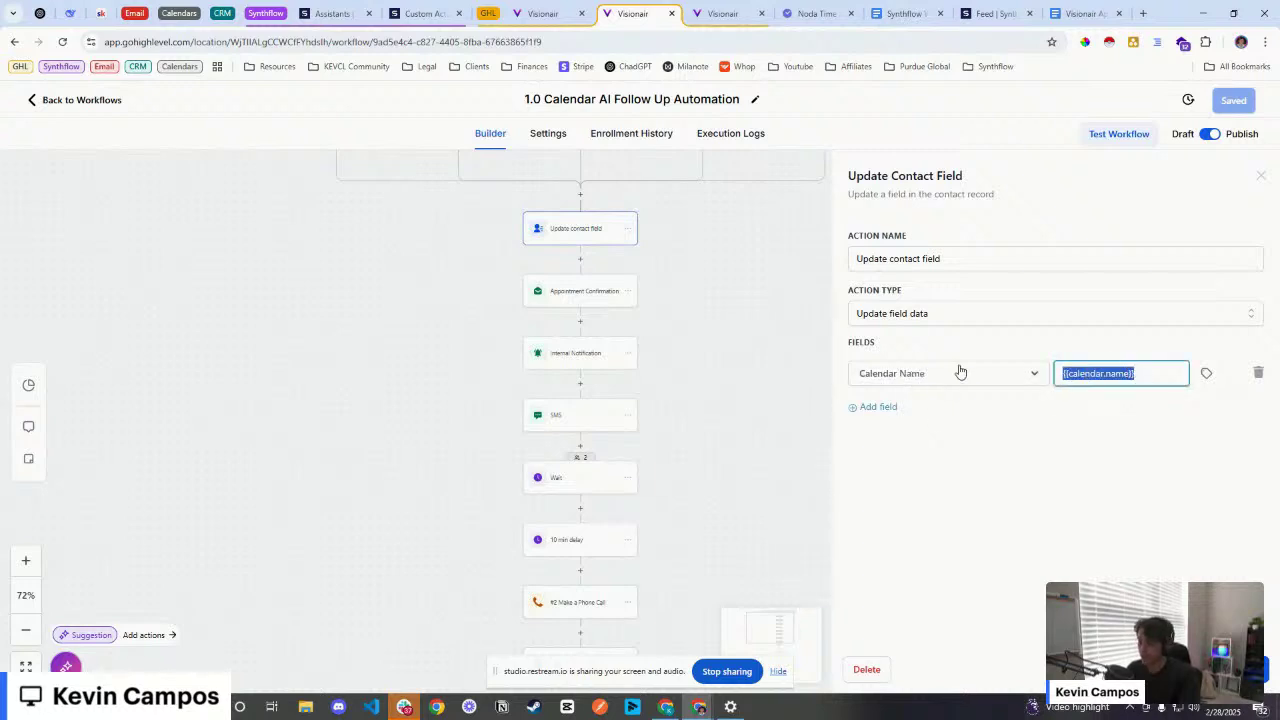
Step: Close the Update contact field action, then open the Appointment Confirmation email action to view its sender and subject settings and close it
{"action": "left_click", "coordinate": [1134, 373]}
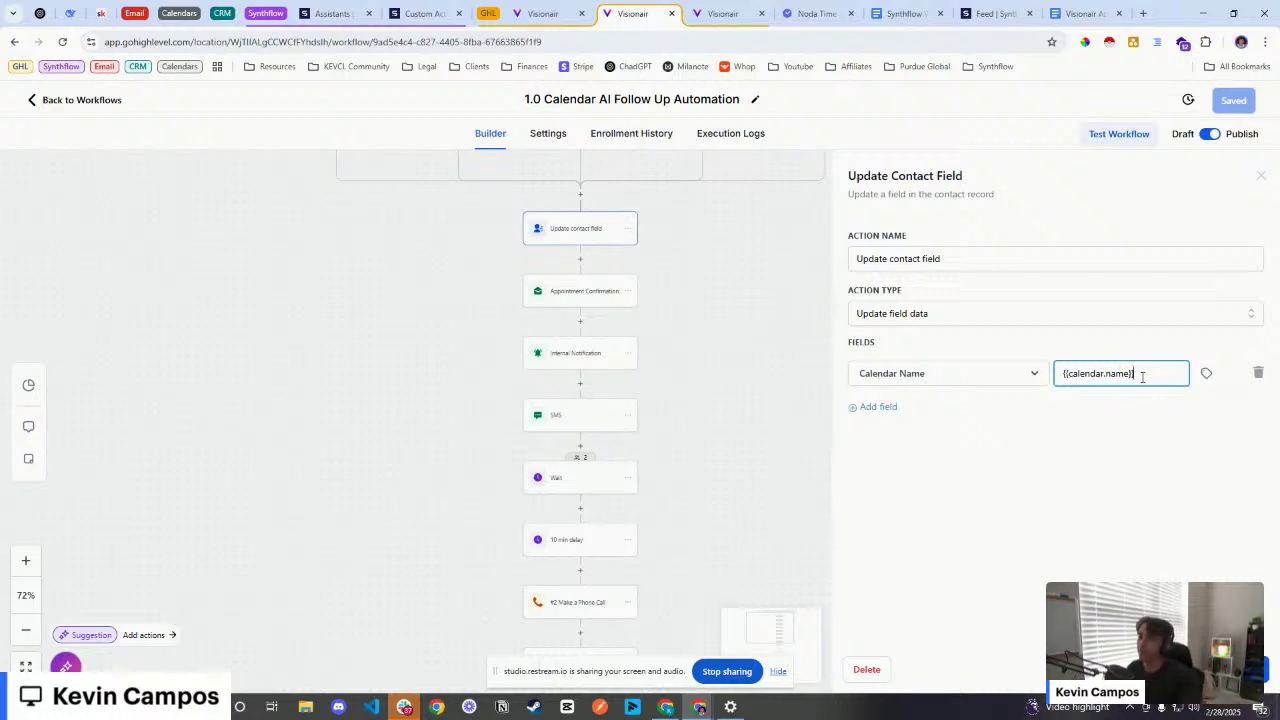
{"action": "left_click", "coordinate": [720, 311]}
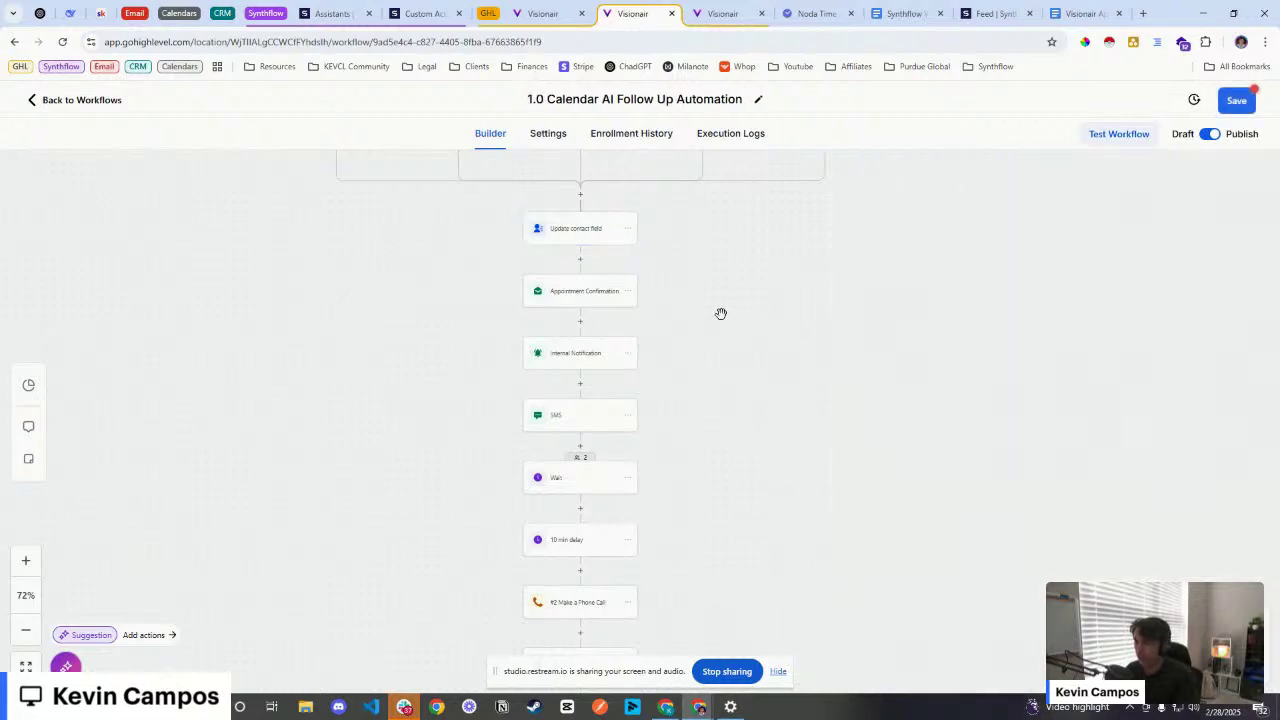
{"action": "left_click", "coordinate": [577, 274]}
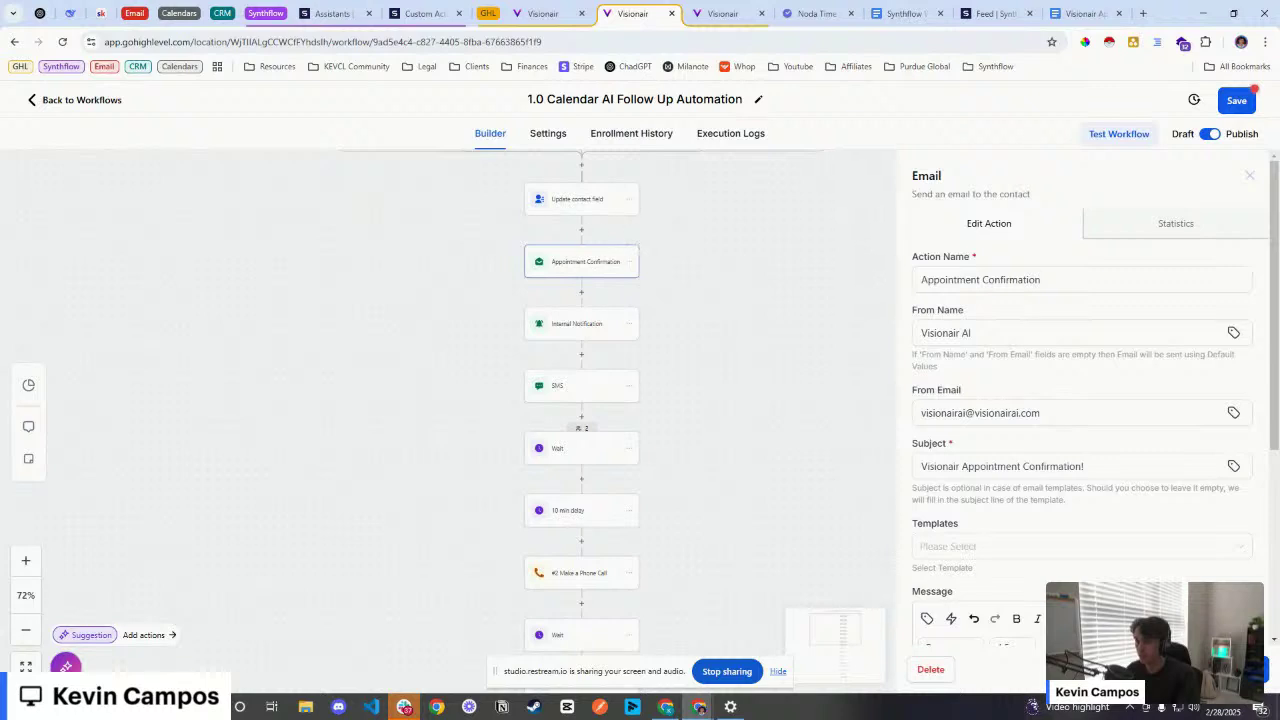
{"action": "left_click", "coordinate": [817, 455]}
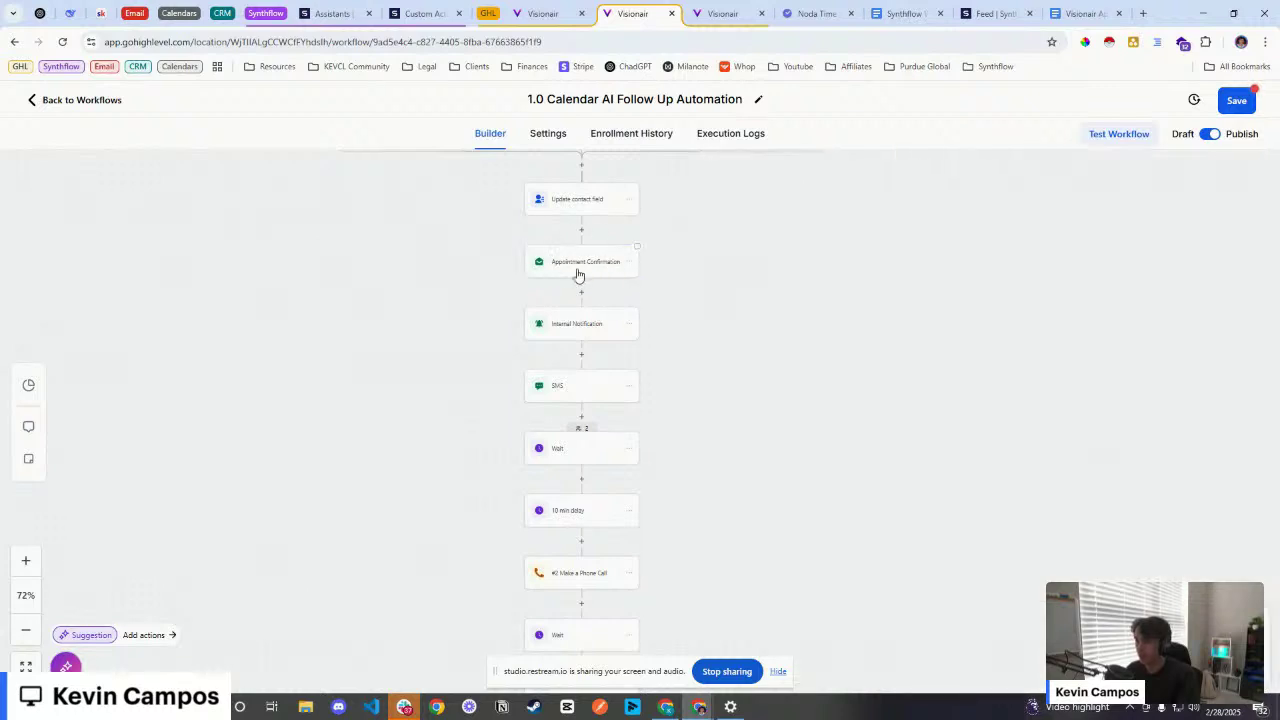
Step: Open the first Internal Notification action, review its email type, recipients, subject and message, and highlight the Internal Notification heading
{"action": "left_click_drag", "start_coordinate": [723, 358], "coordinate": [731, 297]}
{"action": "left_click", "coordinate": [569, 266]}
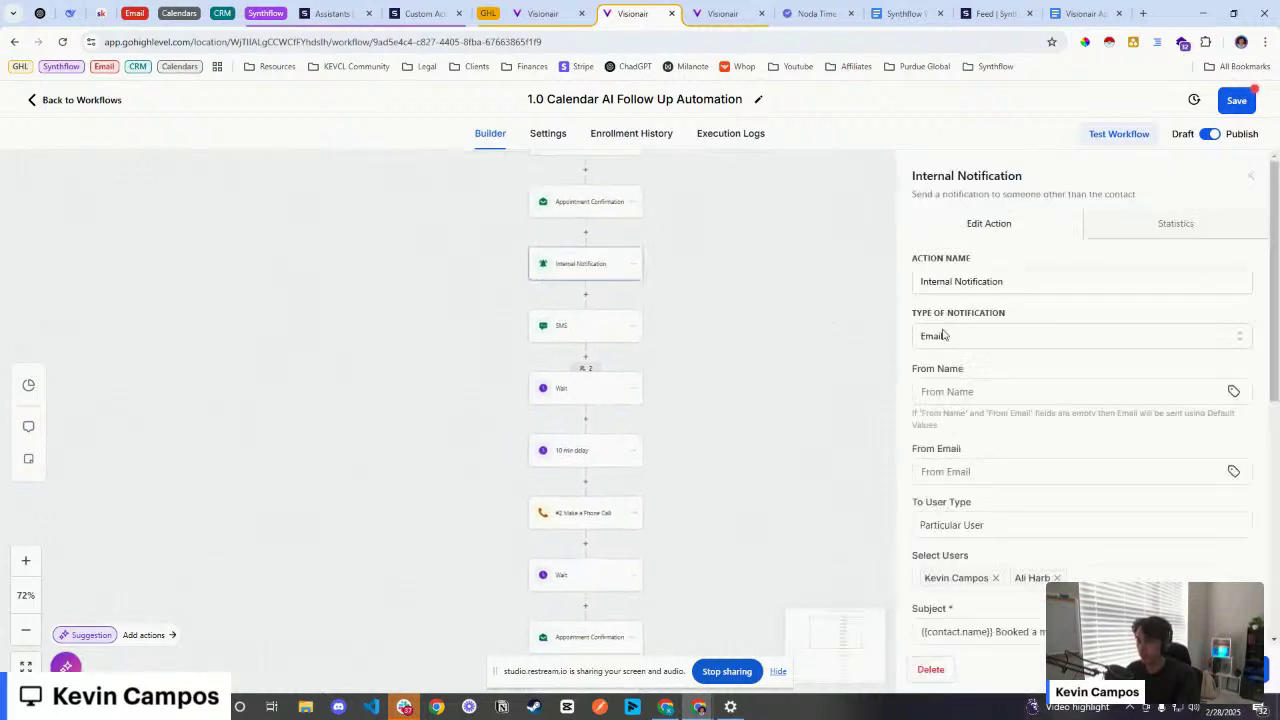
{"action": "scroll", "coordinate": [1034, 385], "scroll_direction": "down", "scroll_amount": 1}
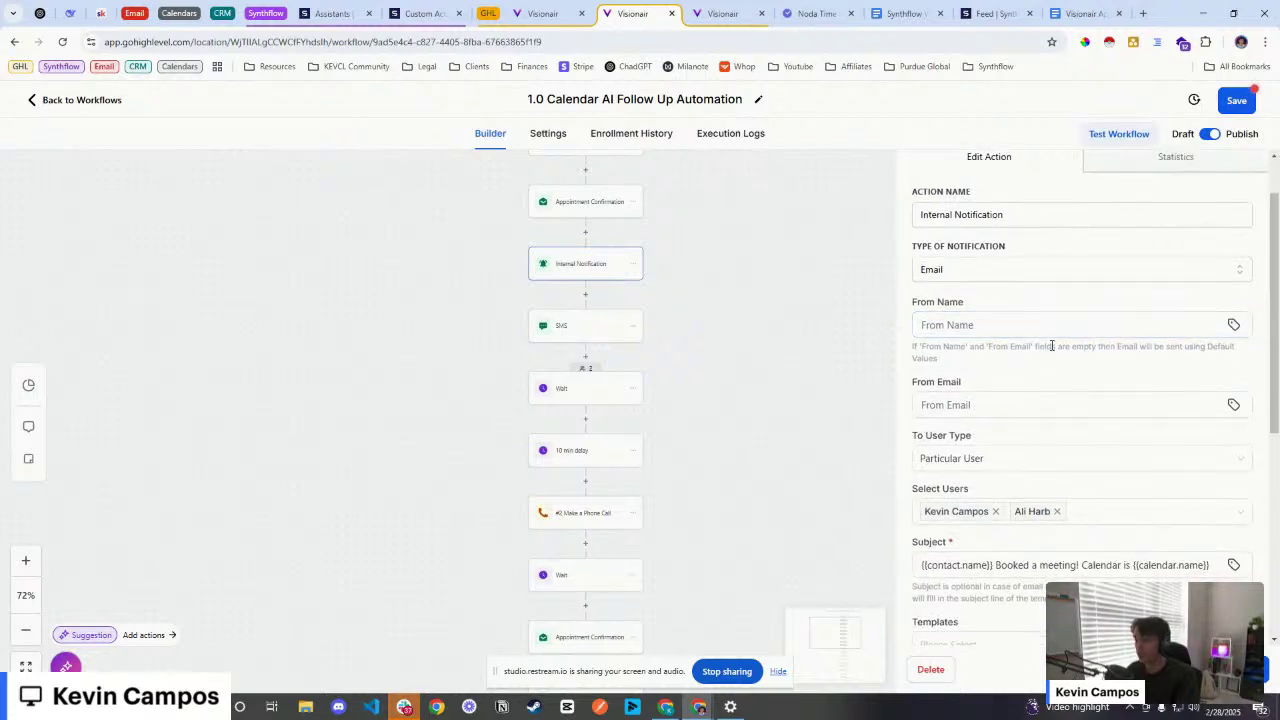
{"action": "scroll", "coordinate": [1058, 357], "scroll_direction": "down", "scroll_amount": 5}
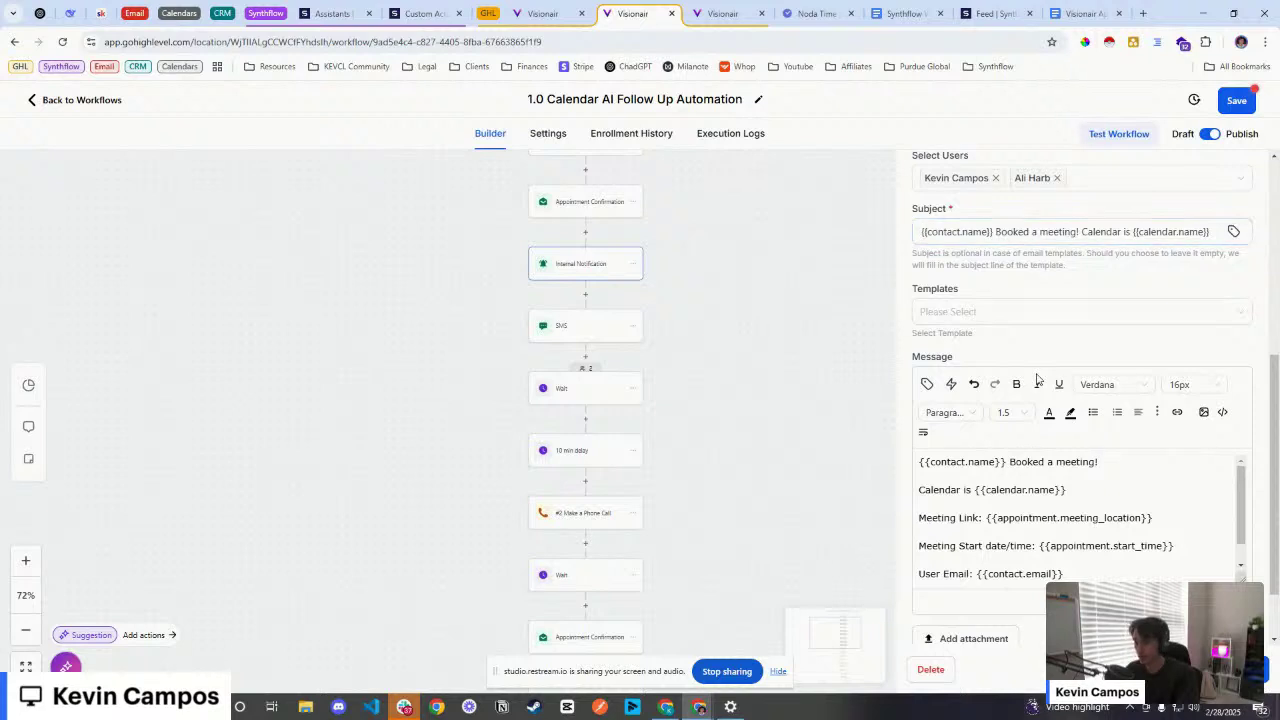
{"action": "scroll", "coordinate": [1043, 377], "scroll_direction": "down", "scroll_amount": 1}
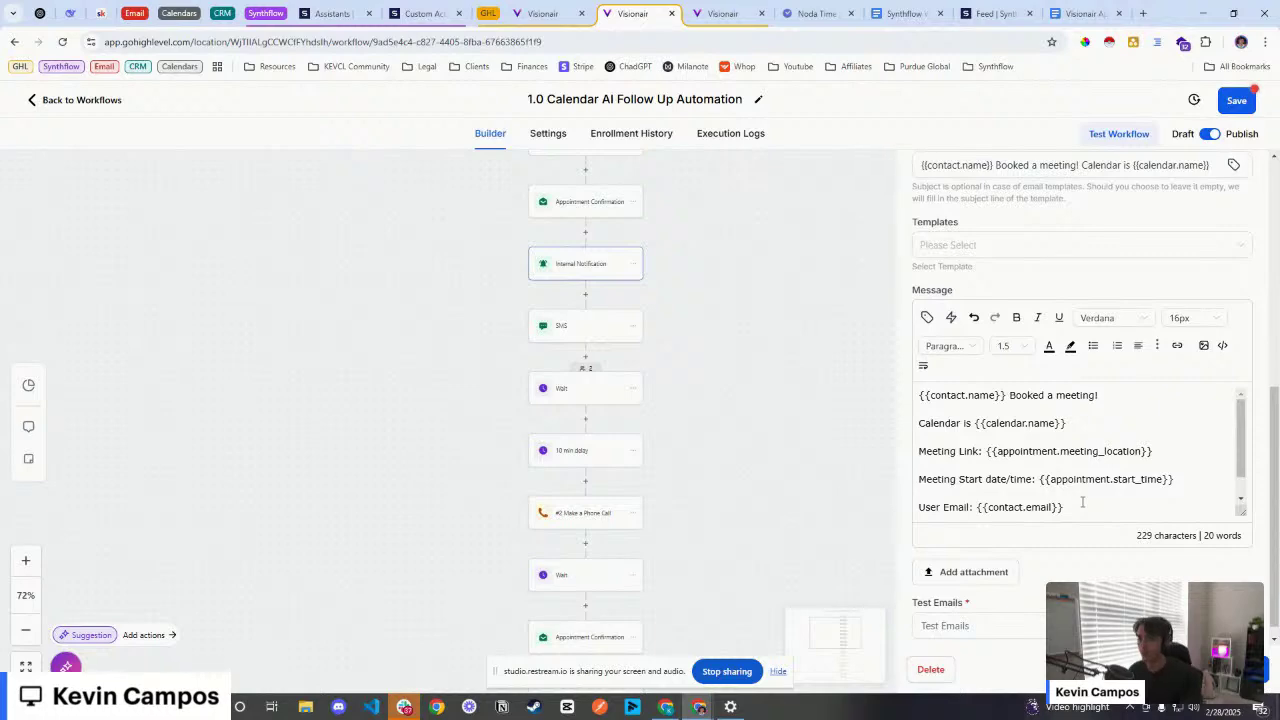
{"action": "scroll", "coordinate": [985, 287], "scroll_direction": "up", "scroll_amount": 5}
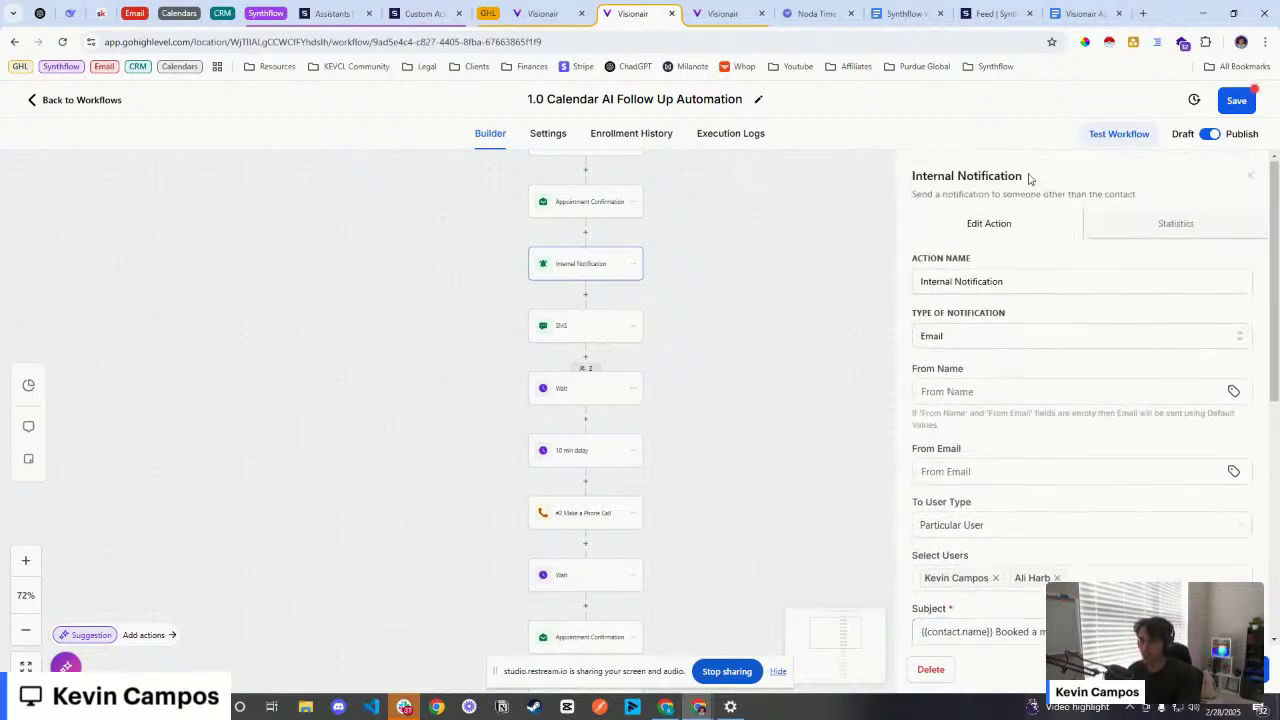
{"action": "left_click_drag", "start_coordinate": [1030, 179], "coordinate": [907, 183]}
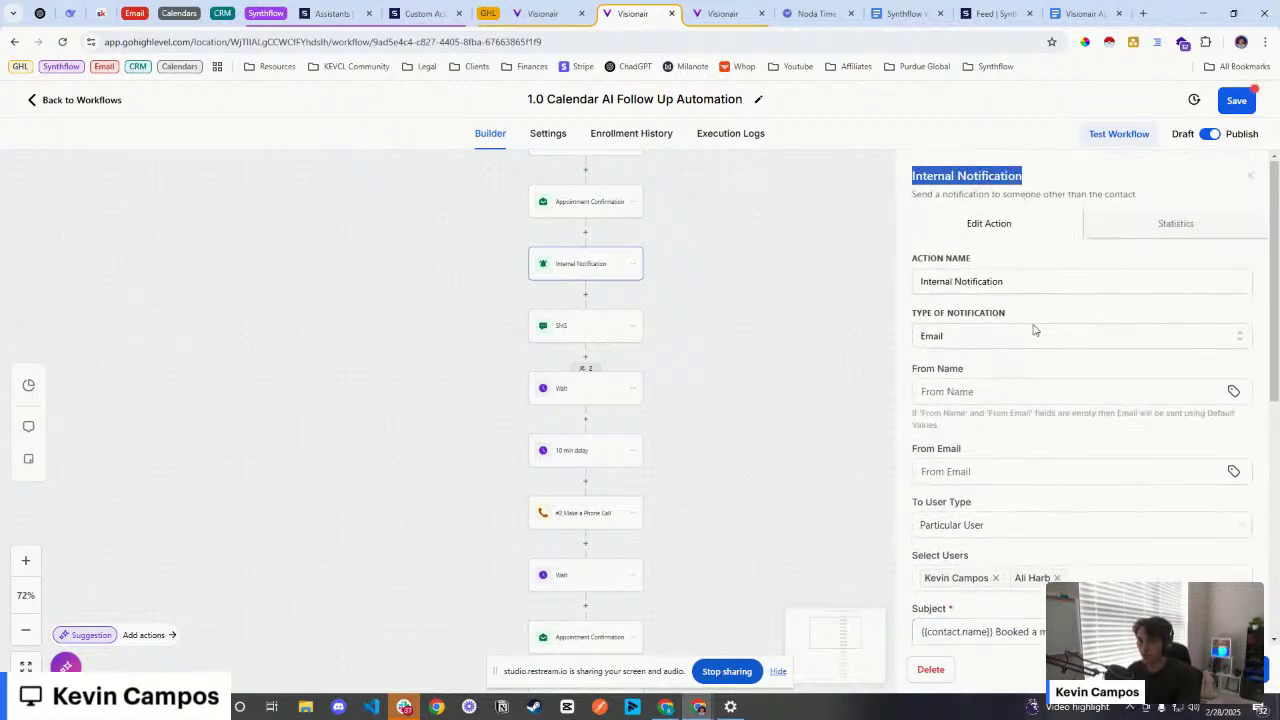
{"action": "scroll", "coordinate": [1030, 362], "scroll_direction": "down", "scroll_amount": 2}
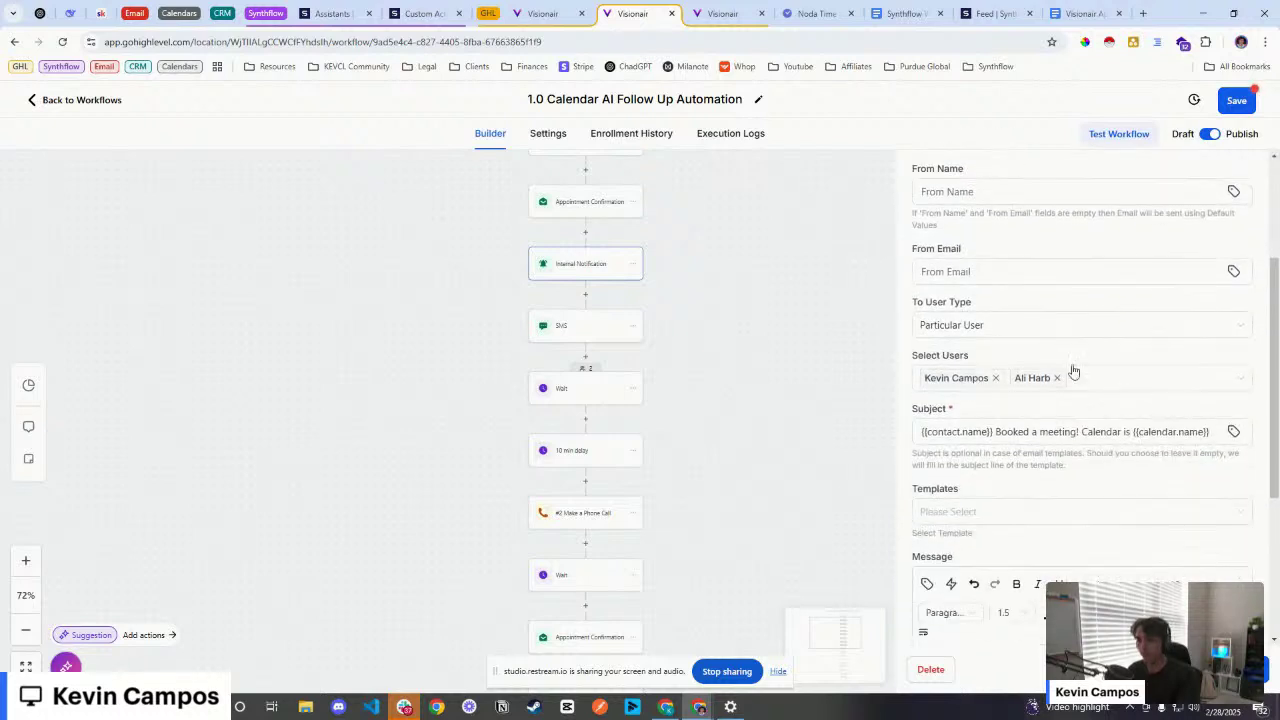
Step: Open the SMS action, compare it with the Internal Notification action, and review its appointment confirmation message with meeting, cancellation and reschedule links
{"action": "left_click", "coordinate": [580, 334]}
{"action": "scroll", "coordinate": [1081, 367], "scroll_direction": "down", "scroll_amount": 2}
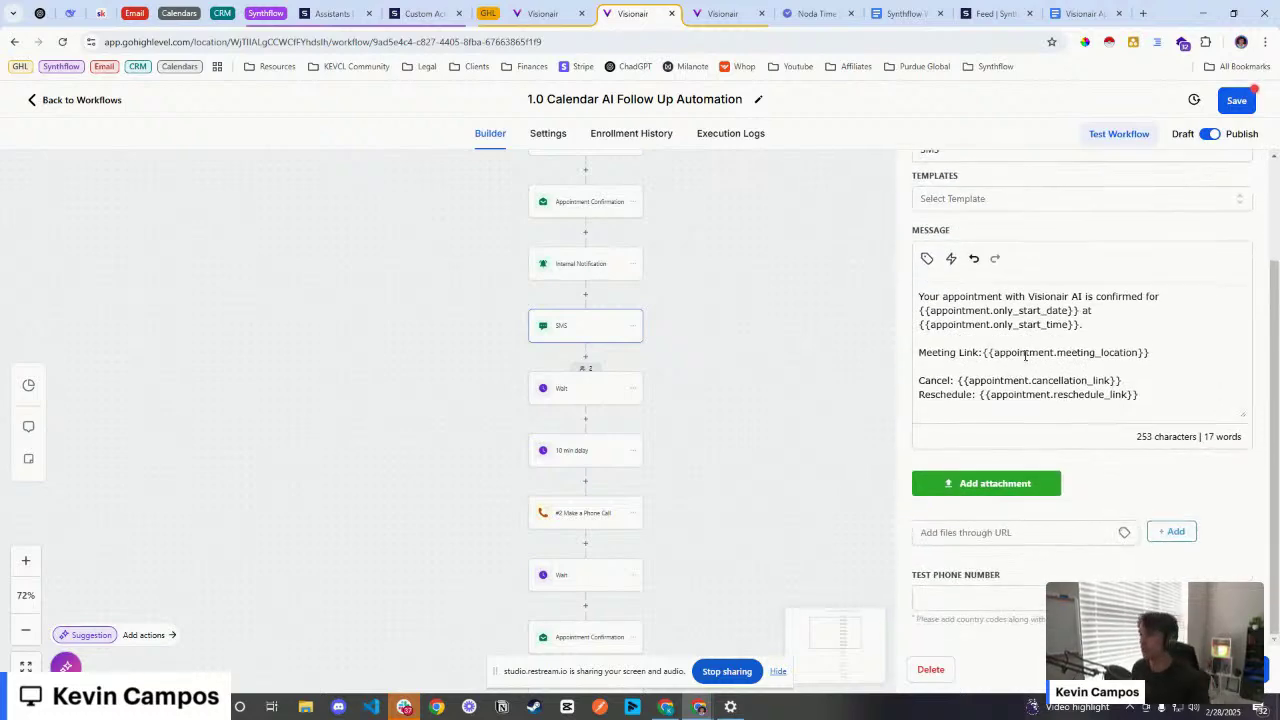
{"action": "left_click", "coordinate": [590, 265]}
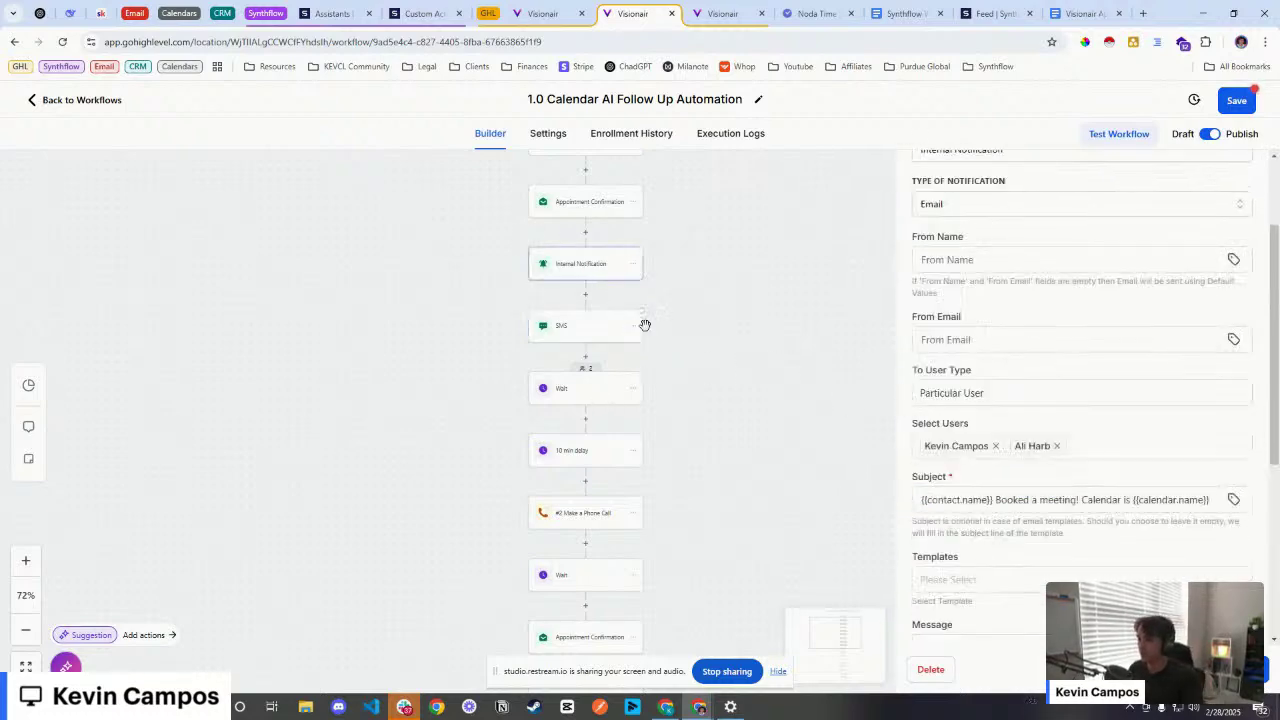
{"action": "left_click", "coordinate": [607, 333]}
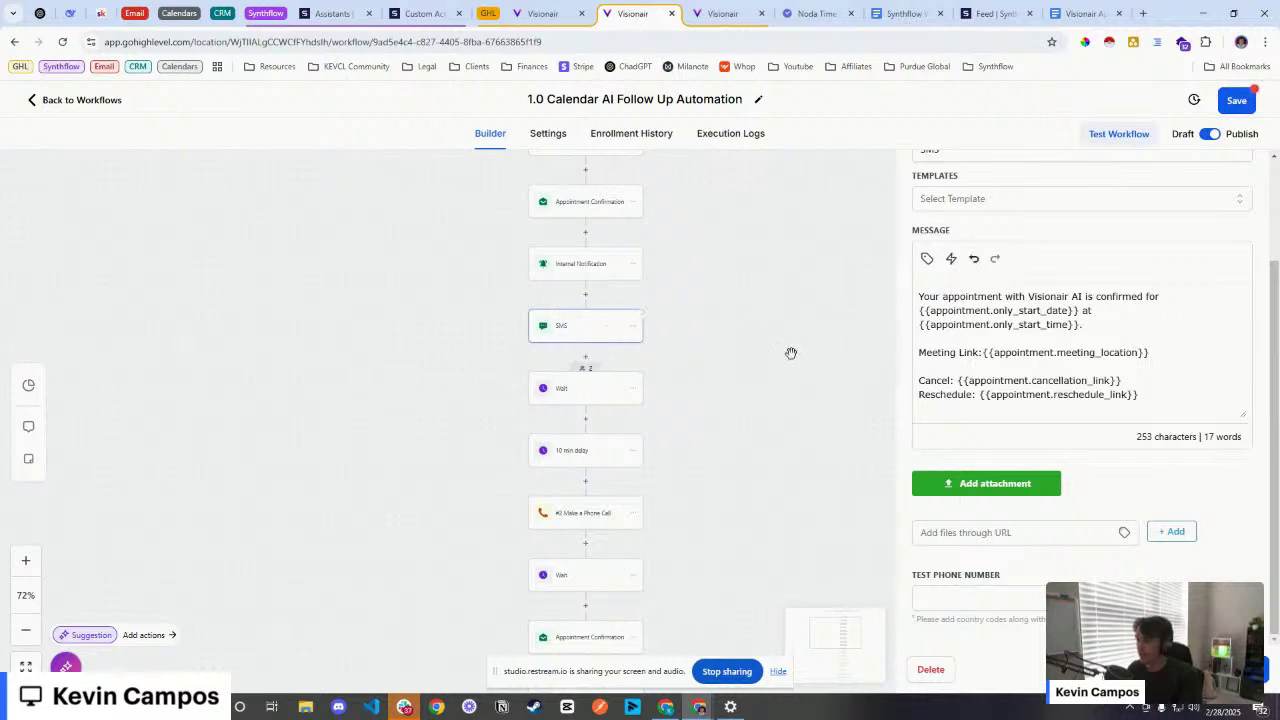
{"action": "scroll", "coordinate": [1002, 328], "scroll_direction": "up", "scroll_amount": 2}
{"action": "scroll", "coordinate": [935, 378], "scroll_direction": "down", "scroll_amount": 2}
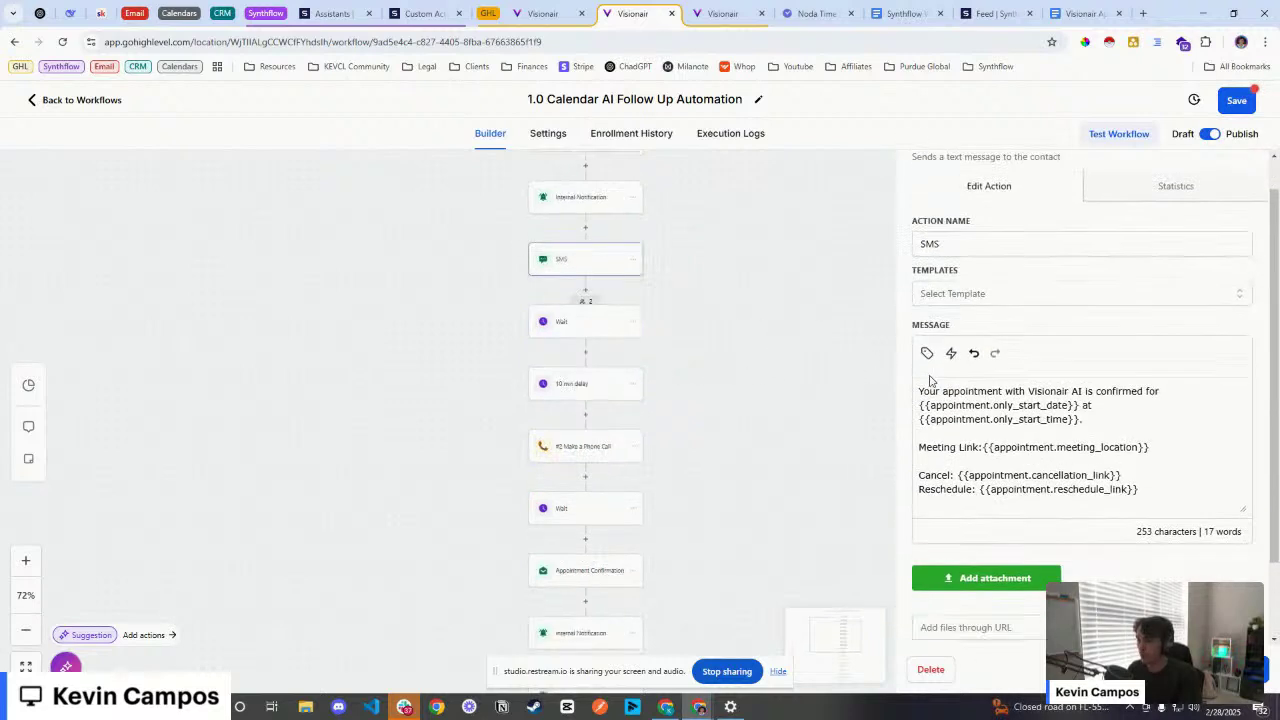
Step: Open the Wait action after the SMS, inspect the Wait For and When options, keep Event / Appointment time and Before, and close it
{"action": "left_click", "coordinate": [566, 335]}
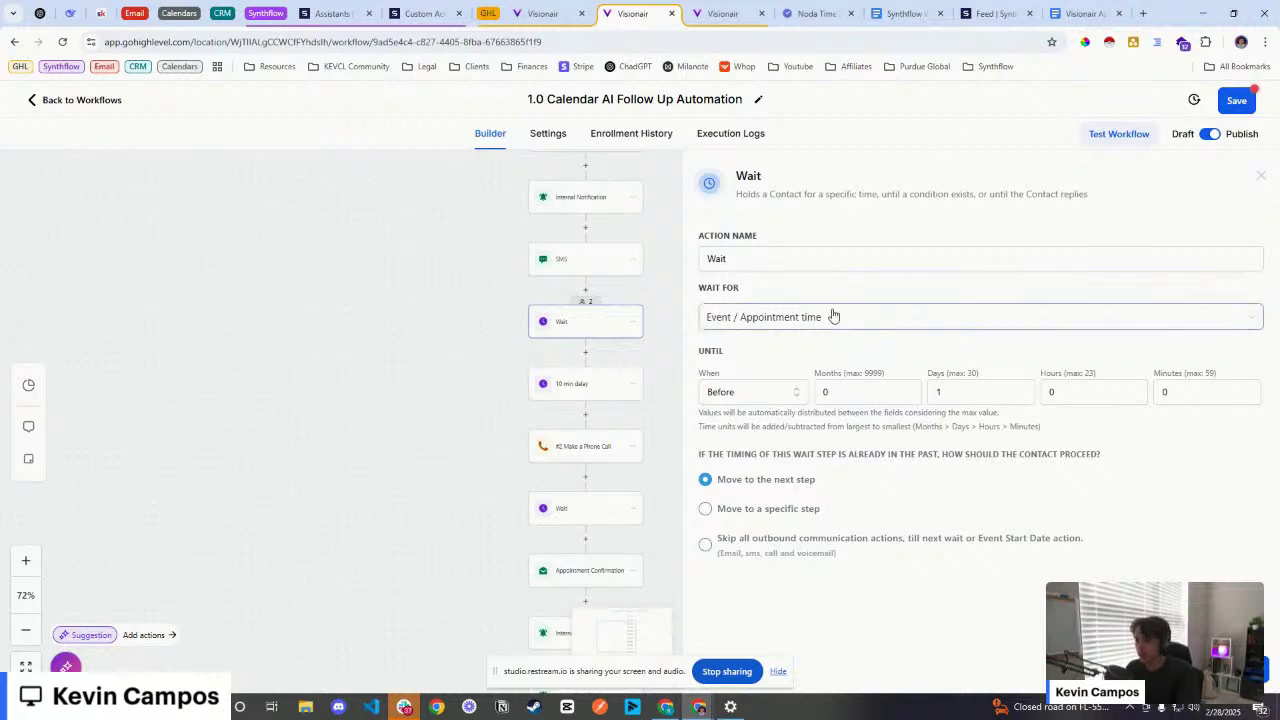
{"action": "left_click", "coordinate": [754, 327]}
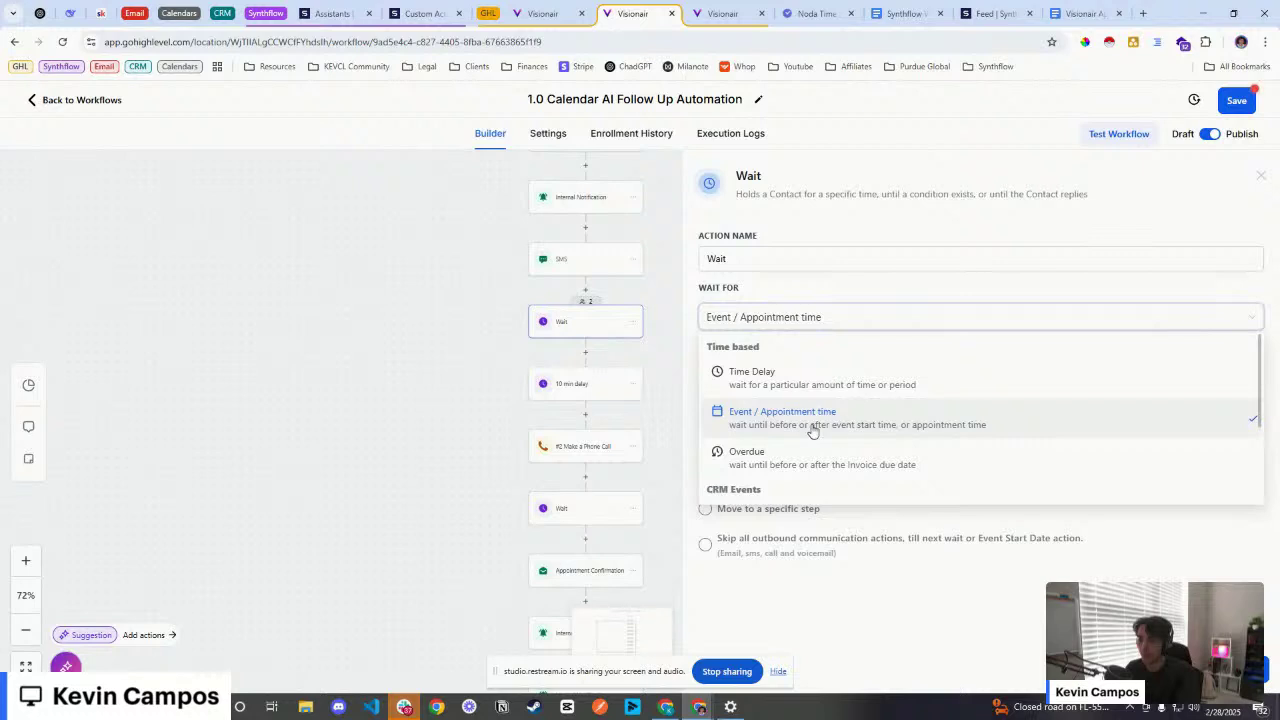
{"action": "left_click", "coordinate": [819, 297]}
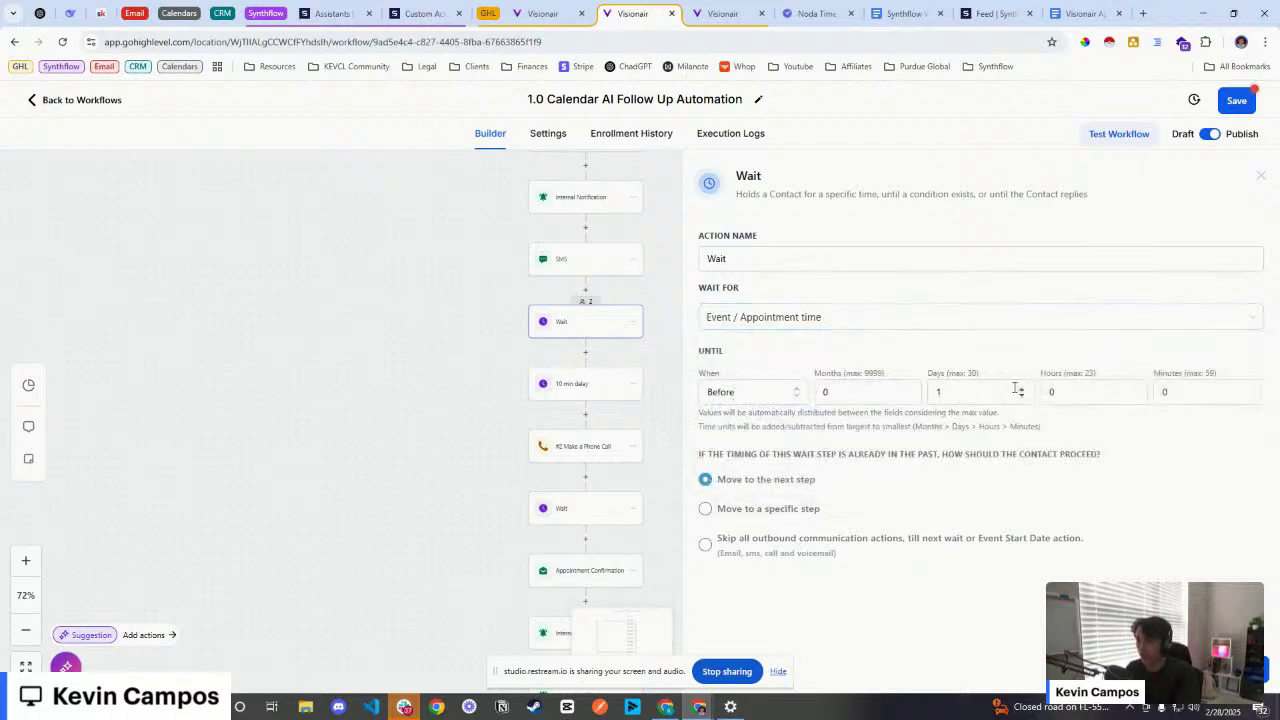
{"action": "left_click", "coordinate": [700, 393]}
{"action": "left_click", "coordinate": [700, 391]}
{"action": "left_click", "coordinate": [700, 391]}
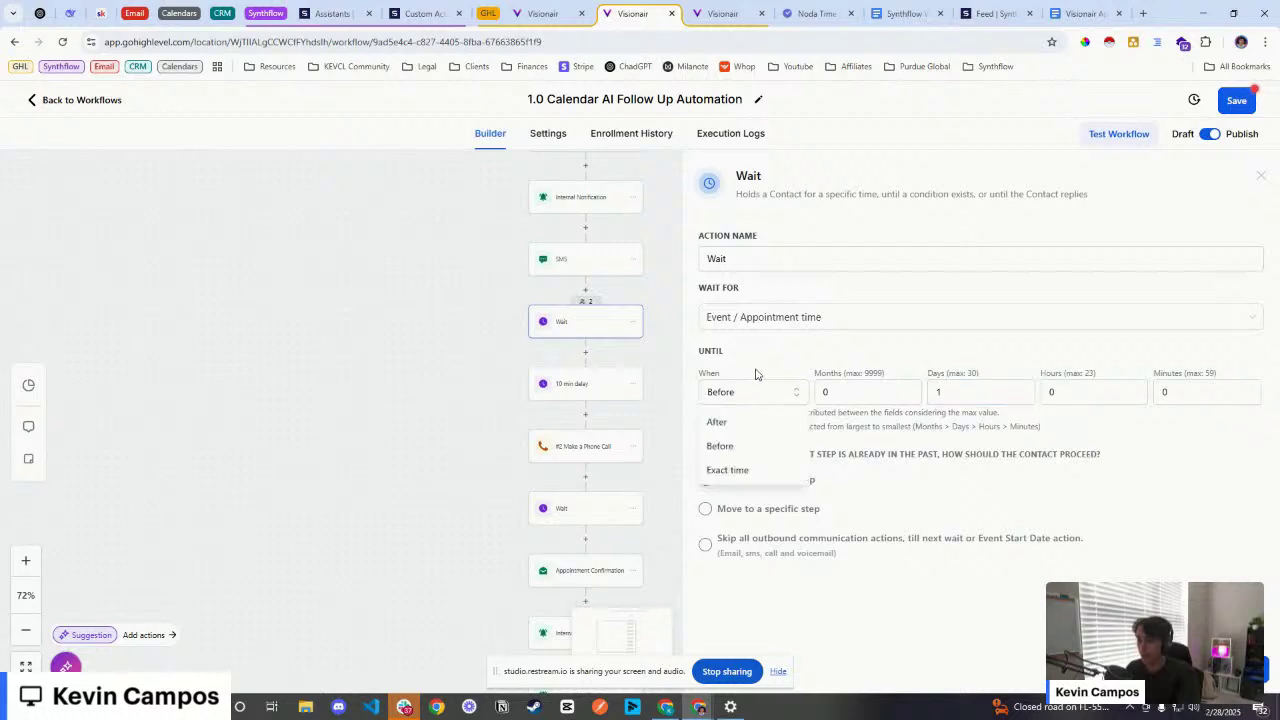
{"action": "left_click", "coordinate": [714, 448]}
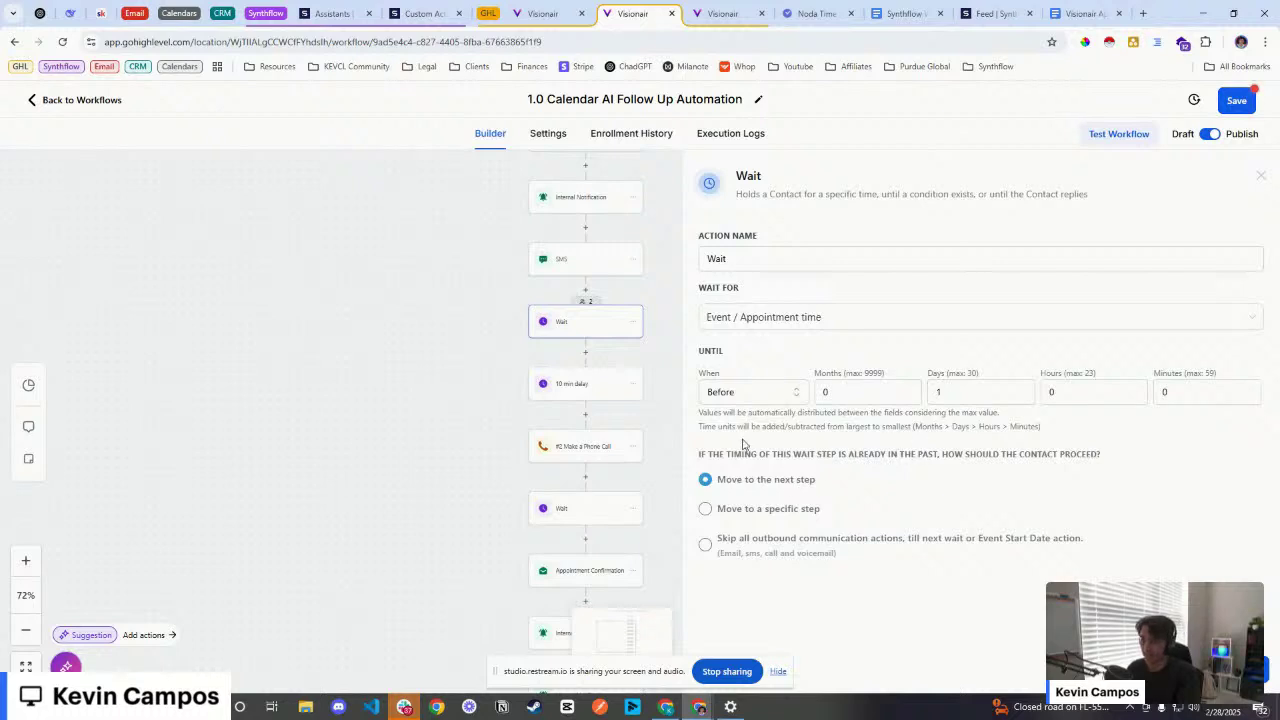
{"action": "left_click", "coordinate": [1135, 672]}
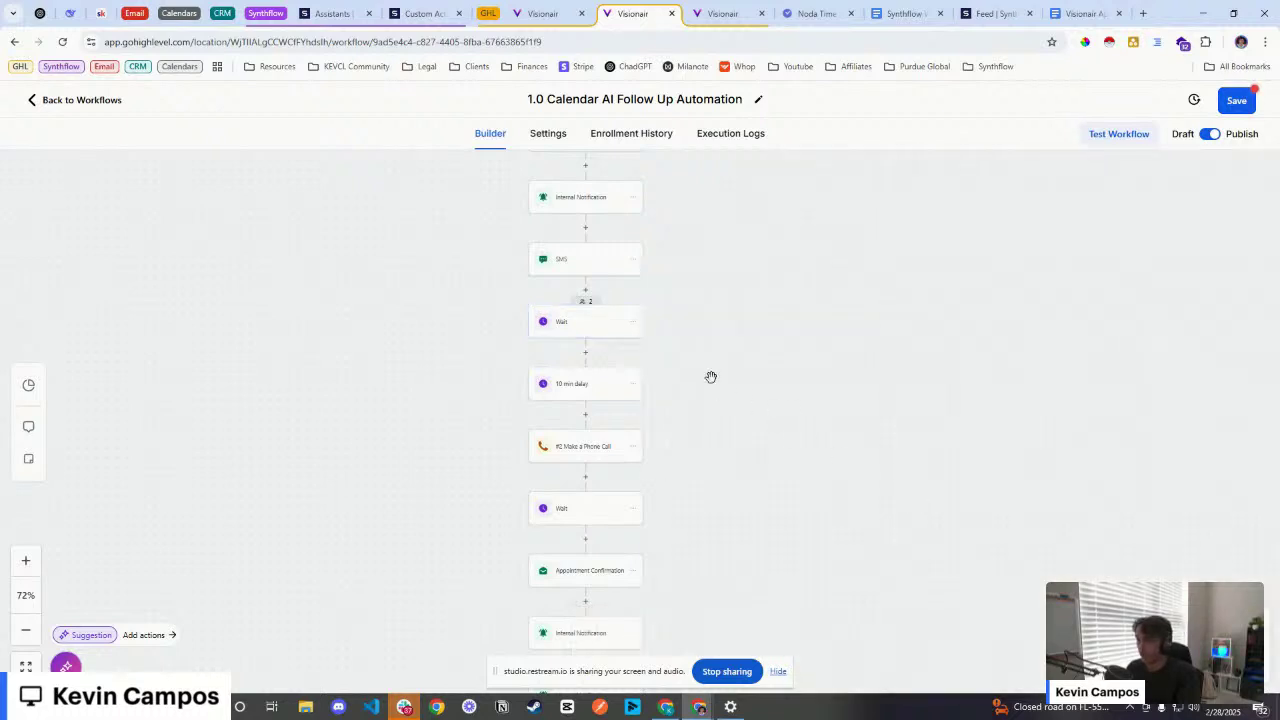
Step: Open the #2 Make a Phone Call action, and highlight its model ID and the Phone field's {{contact.phone_raw}} value
{"action": "left_click_drag", "start_coordinate": [586, 377], "coordinate": [585, 345]}
{"action": "scroll", "coordinate": [697, 353], "scroll_direction": "down", "scroll_amount": 2}
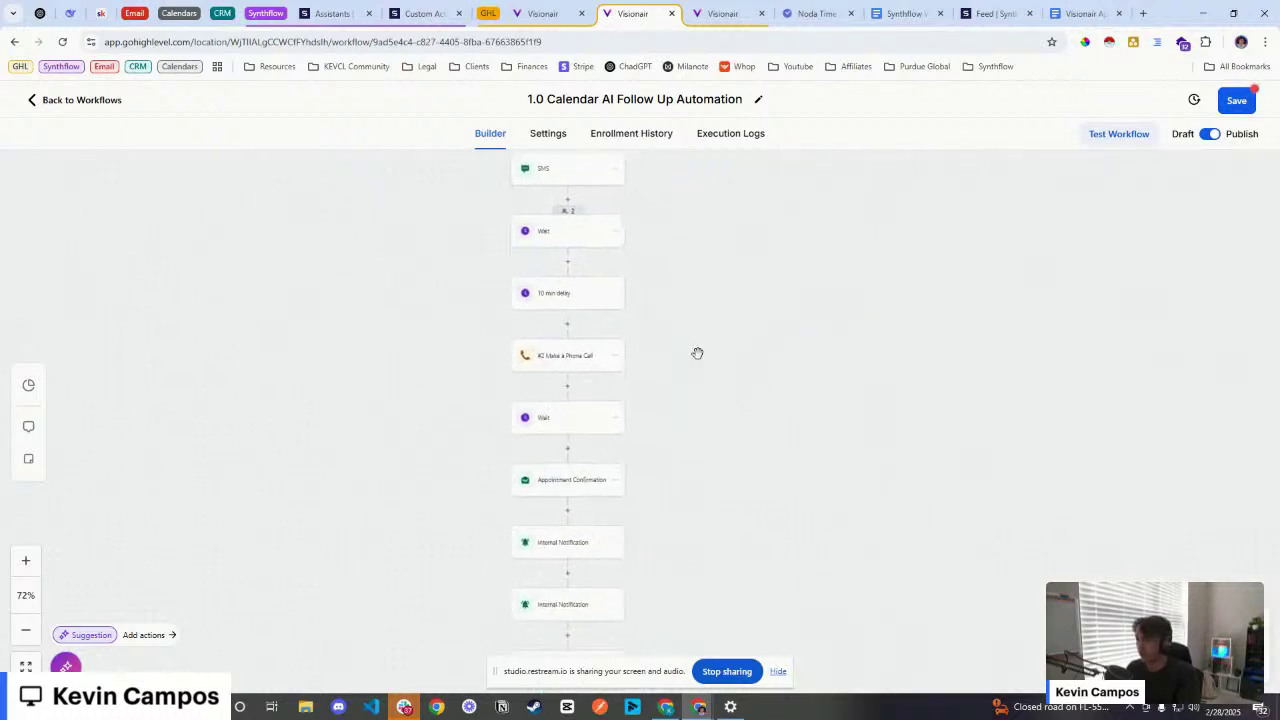
{"action": "left_click", "coordinate": [567, 360]}
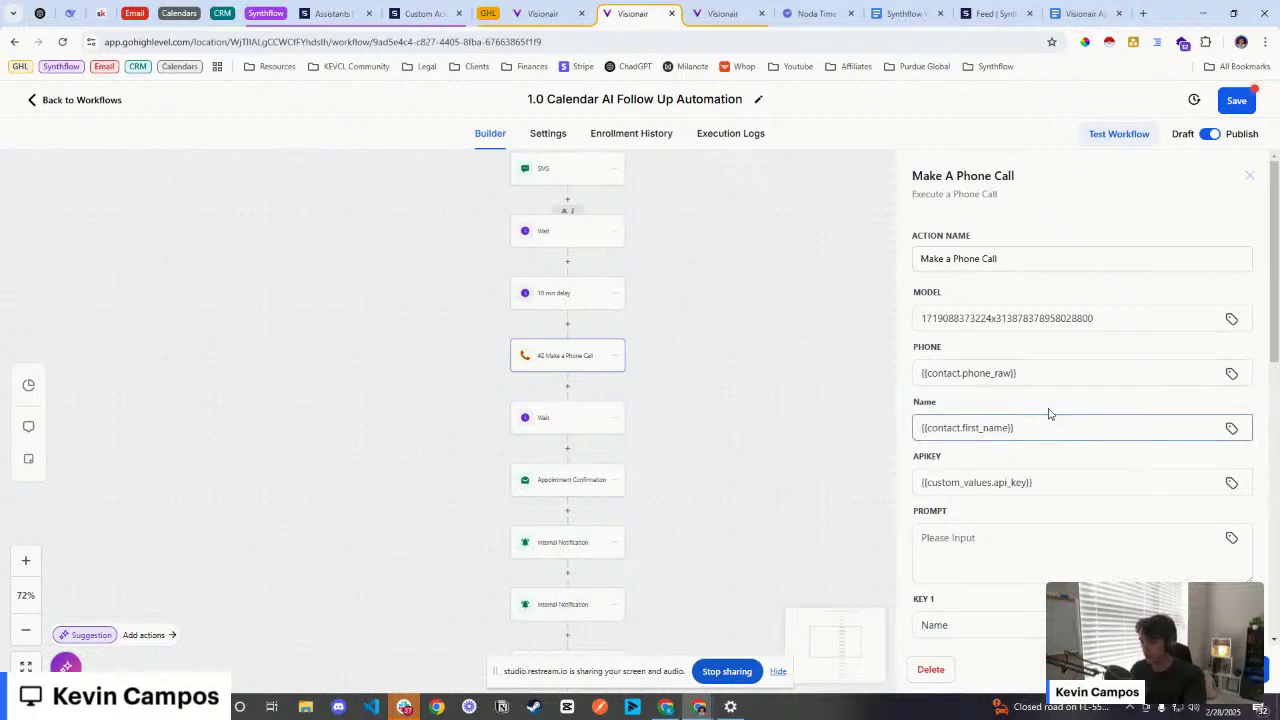
{"action": "left_click_drag", "start_coordinate": [1118, 320], "coordinate": [890, 318]}
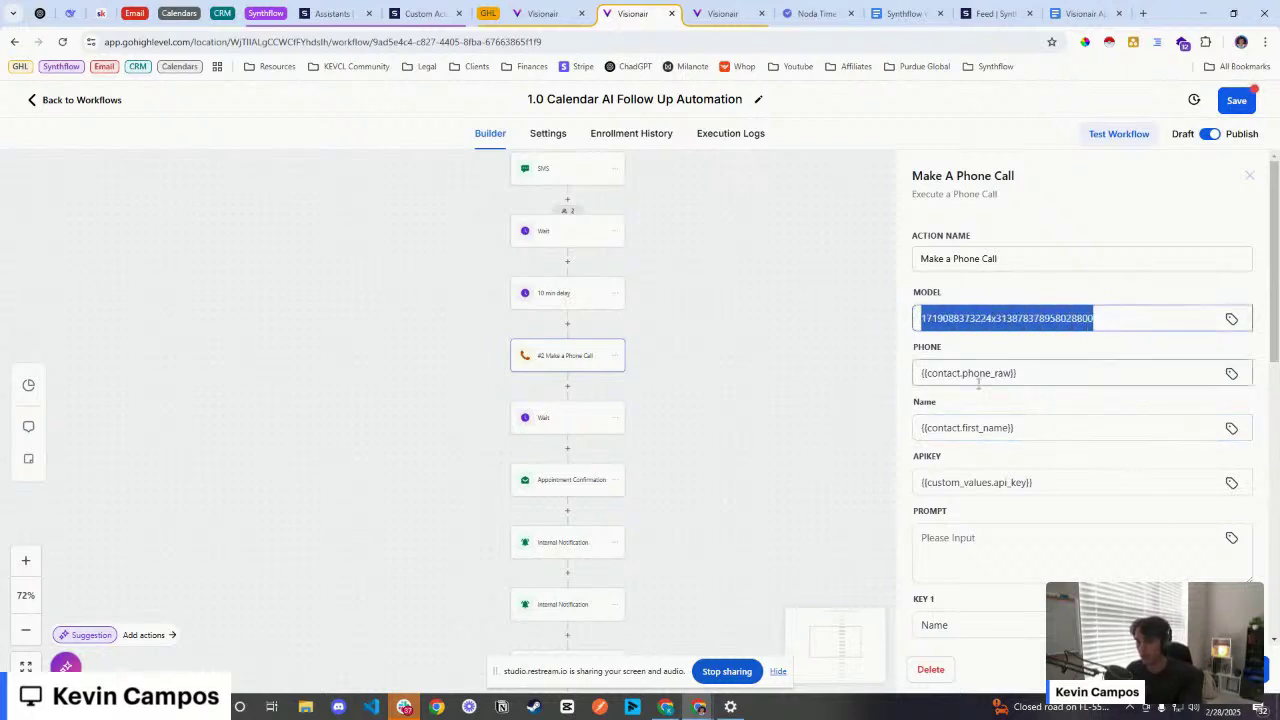
{"action": "left_click", "coordinate": [1040, 368]}
{"action": "left_click_drag", "start_coordinate": [1046, 374], "coordinate": [906, 378]}
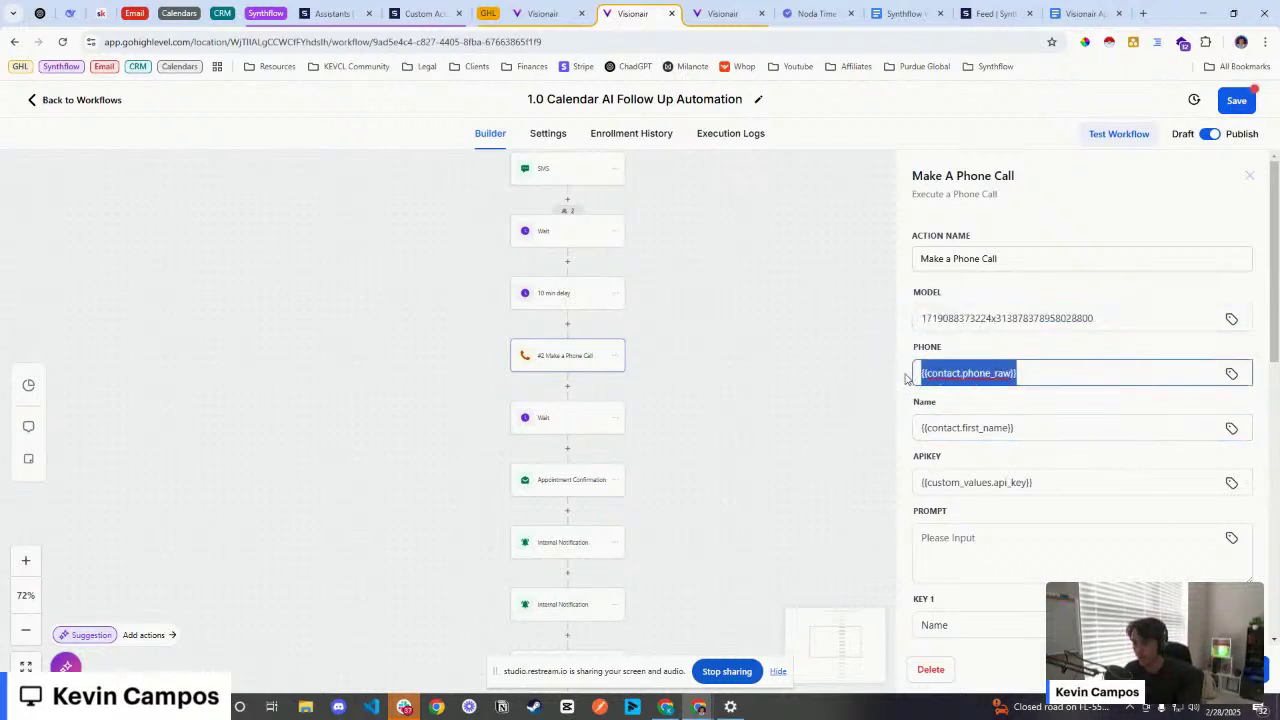
{"action": "left_click", "coordinate": [1162, 370]}
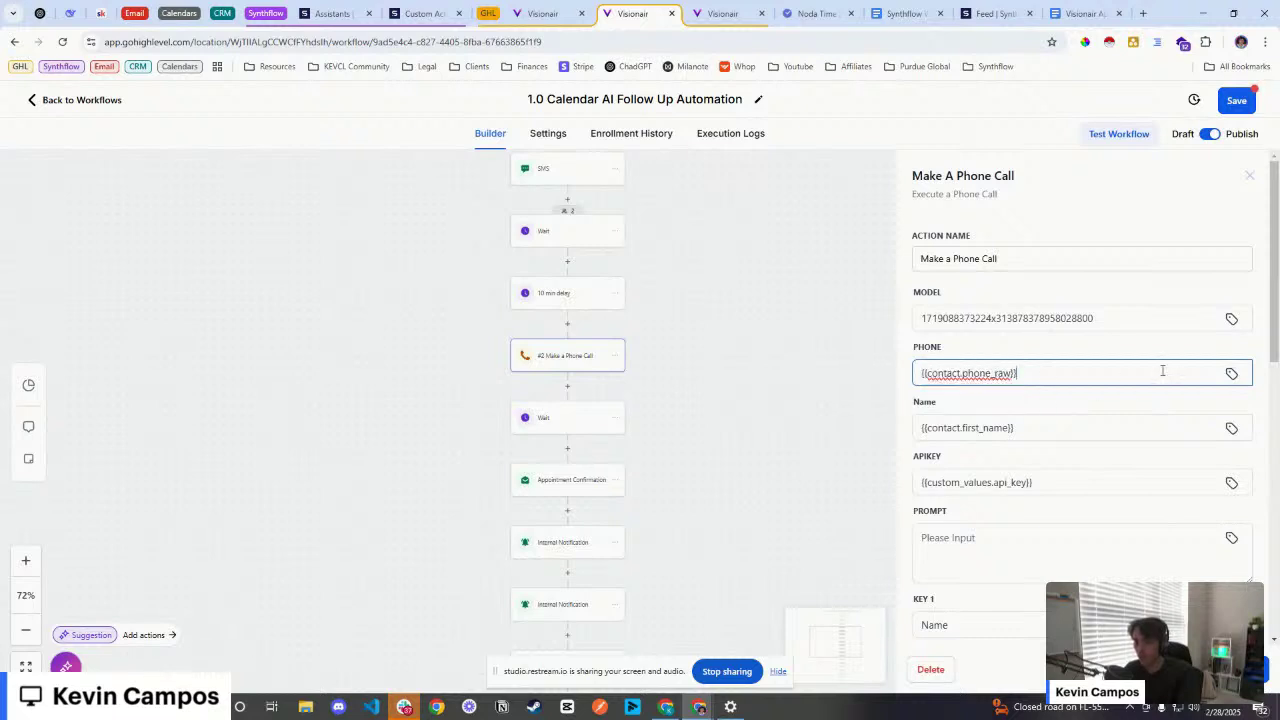
Step: Look up Phone (raw format) among the Contact custom values available for the Phone field
{"action": "left_click", "coordinate": [1231, 375]}
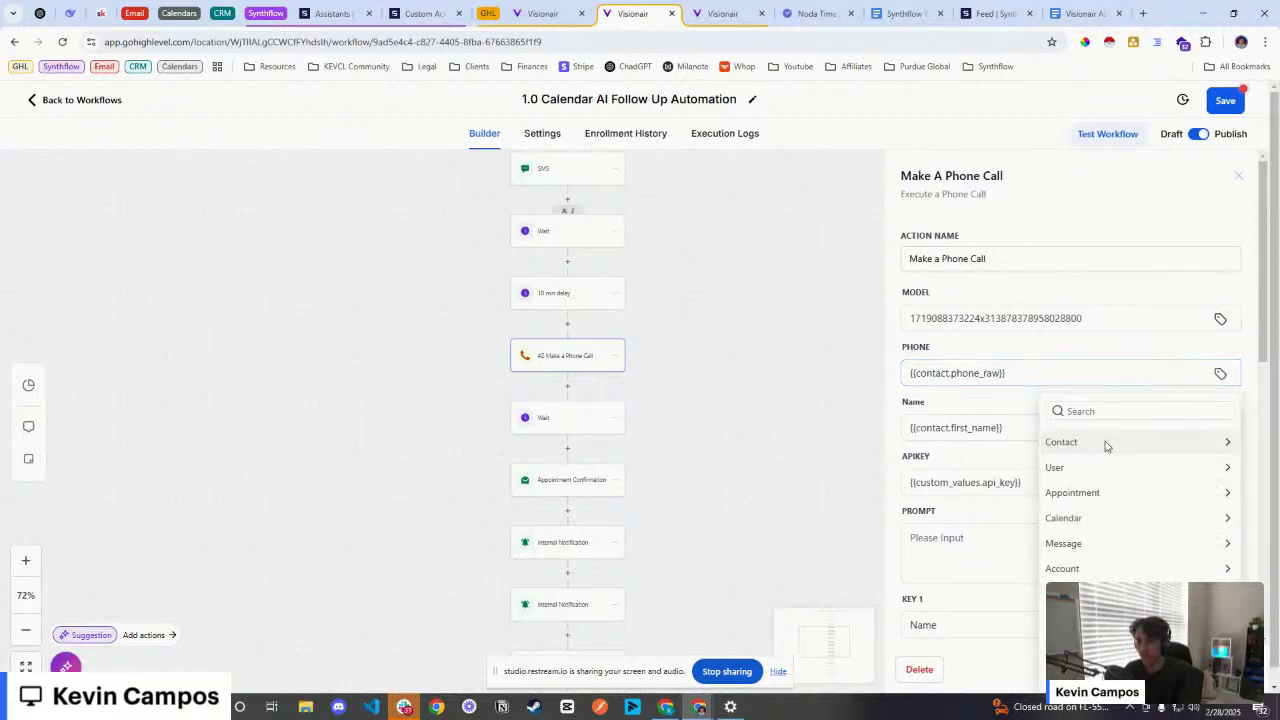
{"action": "left_click", "coordinate": [1100, 446]}
{"action": "scroll", "coordinate": [1066, 492], "scroll_direction": "down", "scroll_amount": 1}
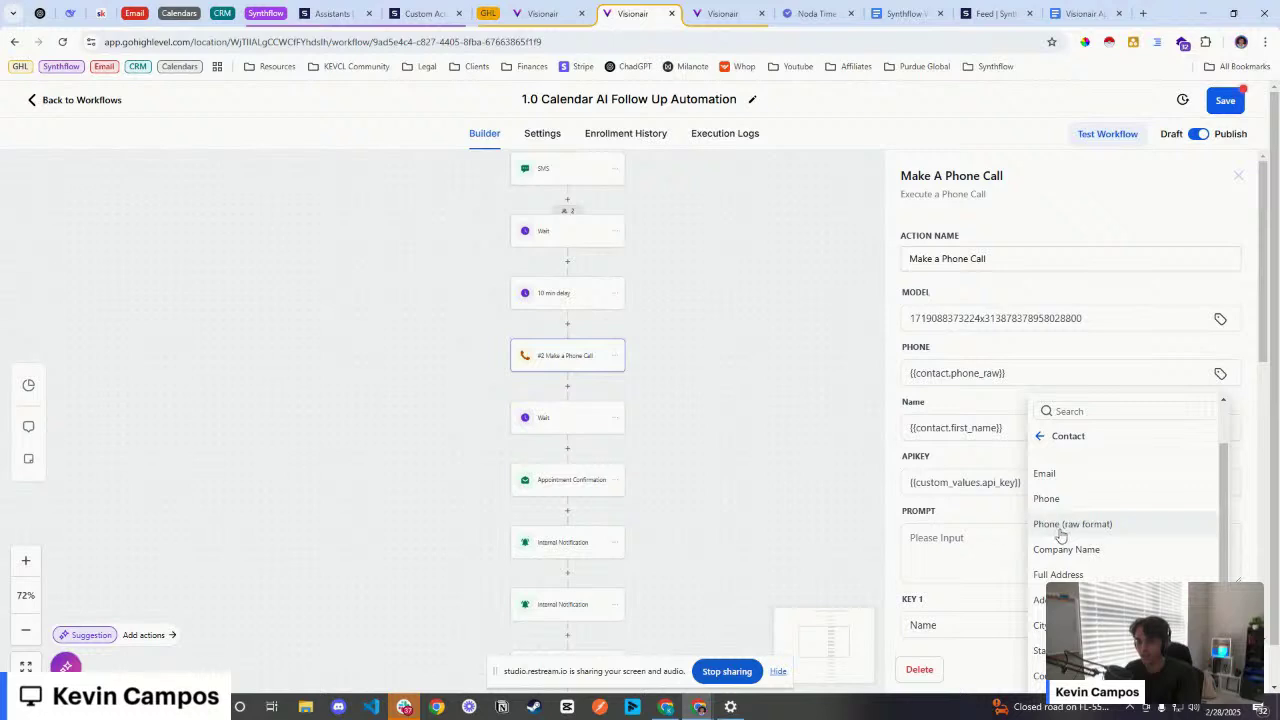
{"action": "left_click", "coordinate": [1095, 531]}
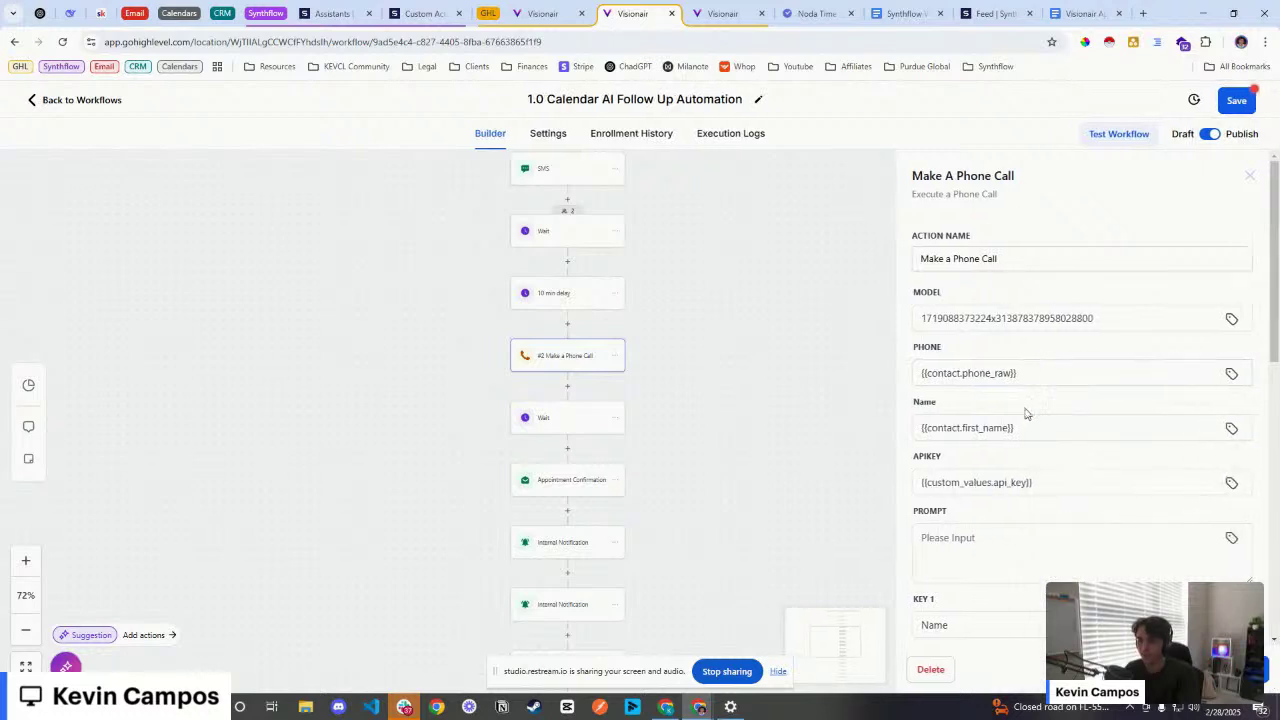
Step: Highlight the Name field's {{contact.first_name}} value and the API key field's custom value in the phone call action
{"action": "scroll", "coordinate": [1023, 414], "scroll_direction": "down", "scroll_amount": 1}
{"action": "left_click_drag", "start_coordinate": [996, 363], "coordinate": [908, 370]}
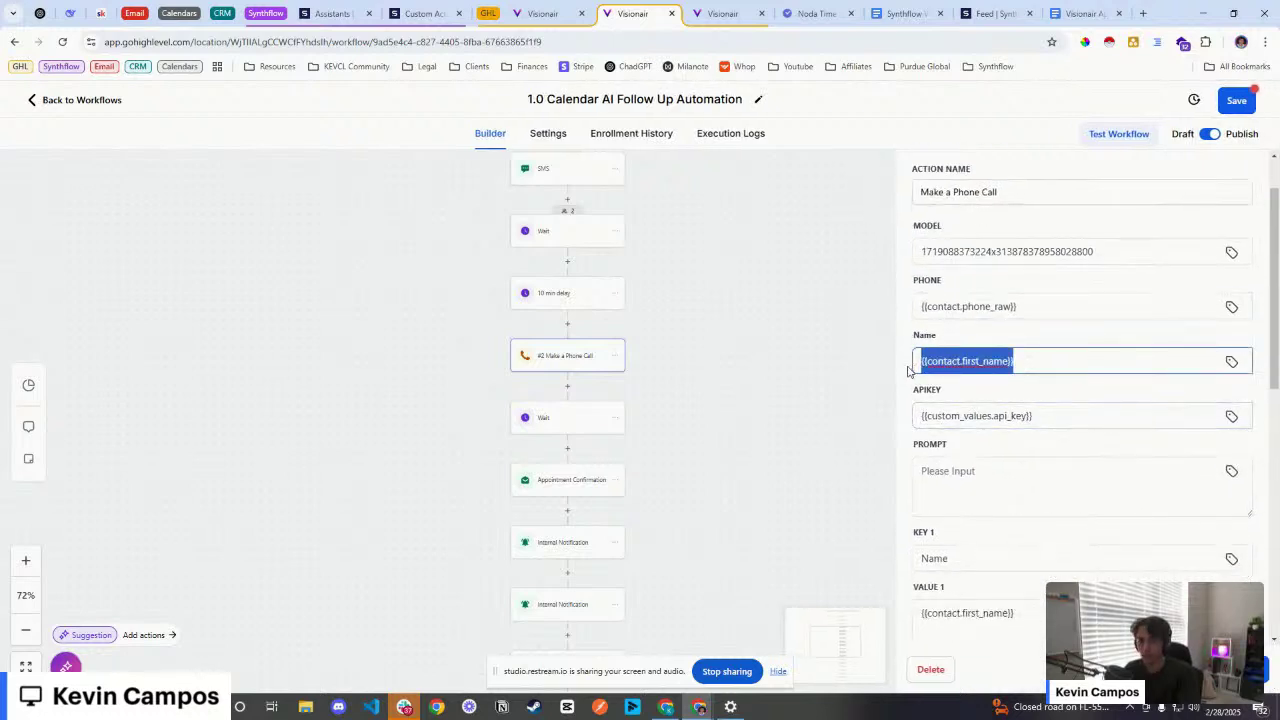
{"action": "left_click", "coordinate": [974, 365]}
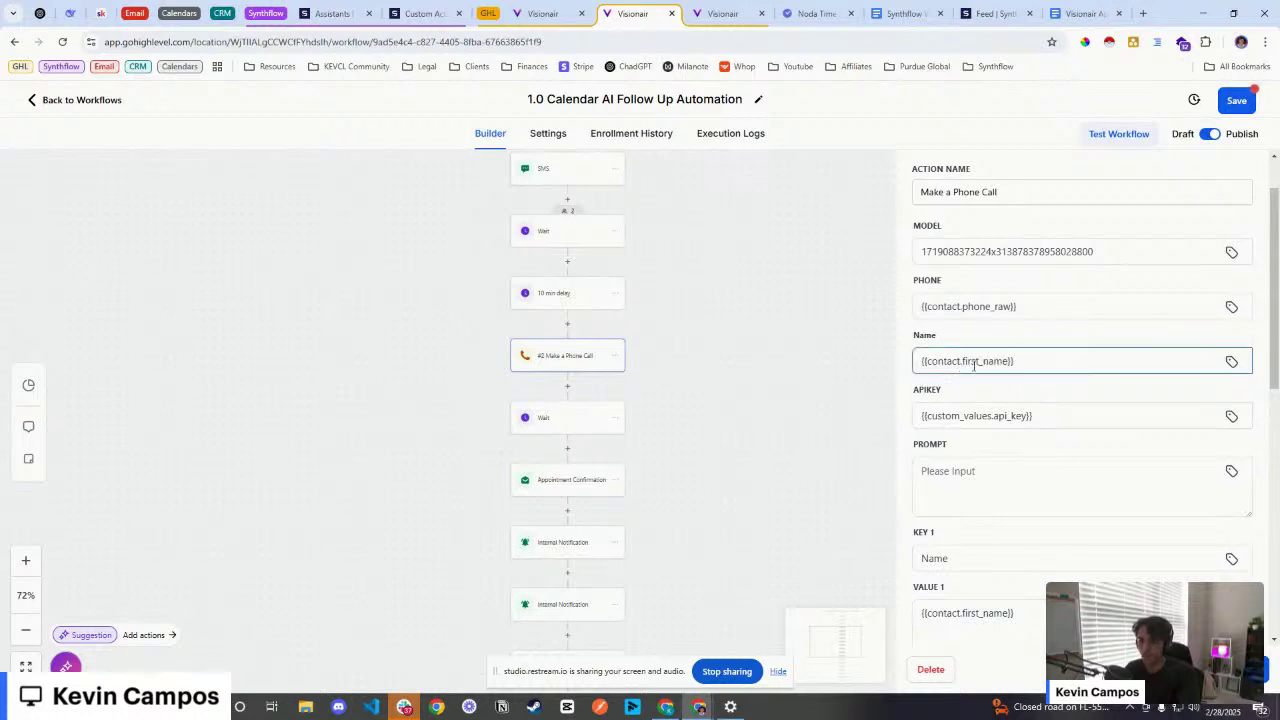
{"action": "scroll", "coordinate": [1026, 382], "scroll_direction": "down", "scroll_amount": 1}
{"action": "left_click_drag", "start_coordinate": [1071, 349], "coordinate": [918, 368]}
{"action": "scroll", "coordinate": [1000, 437], "scroll_direction": "down", "scroll_amount": 2}
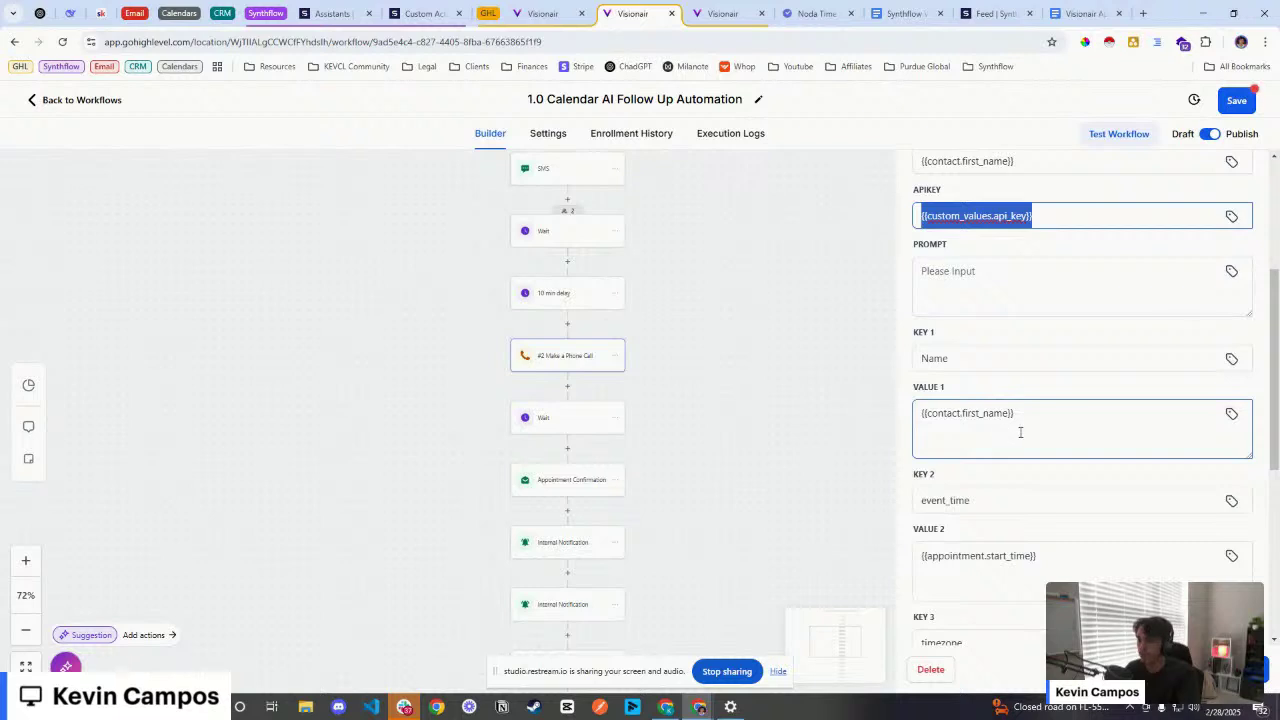
Step: Review the phone call action's key and value pairs, highlighting Key 1's Name and selecting the Key 2 field containing event_time
{"action": "scroll", "coordinate": [1043, 404], "scroll_direction": "down", "scroll_amount": 2}
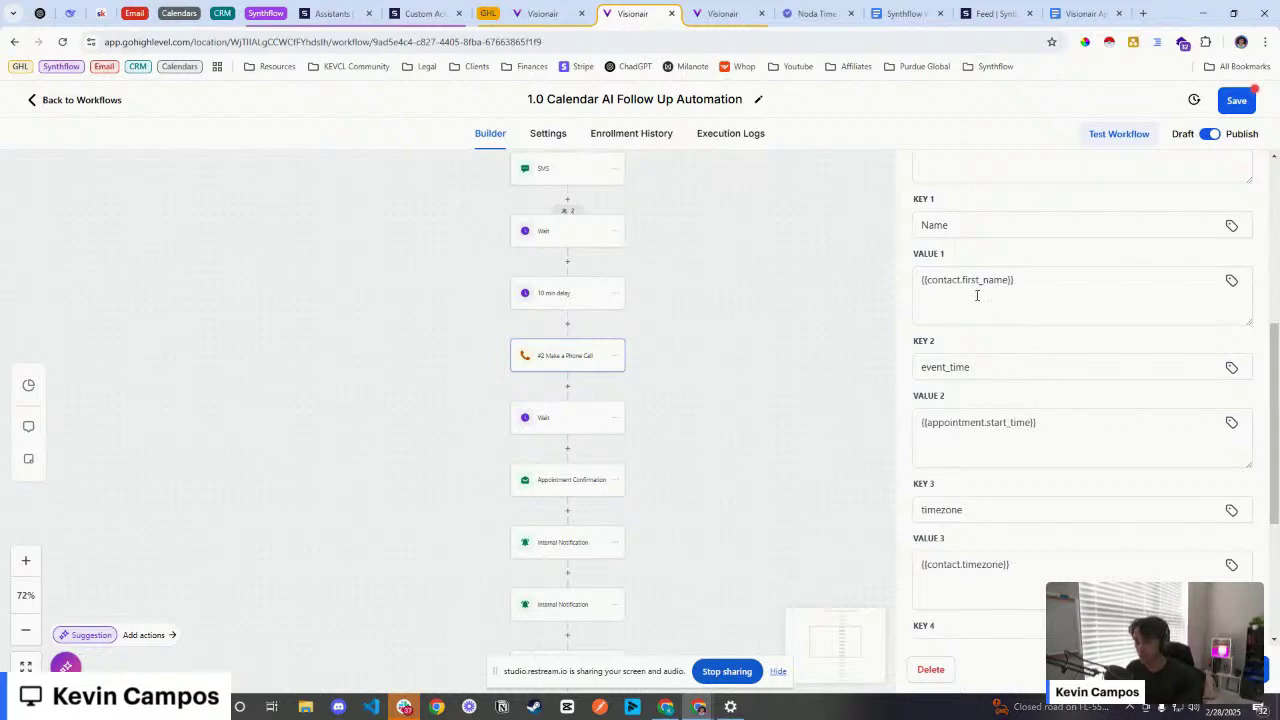
{"action": "left_click", "coordinate": [943, 225]}
{"action": "left_click_drag", "start_coordinate": [950, 225], "coordinate": [918, 229]}
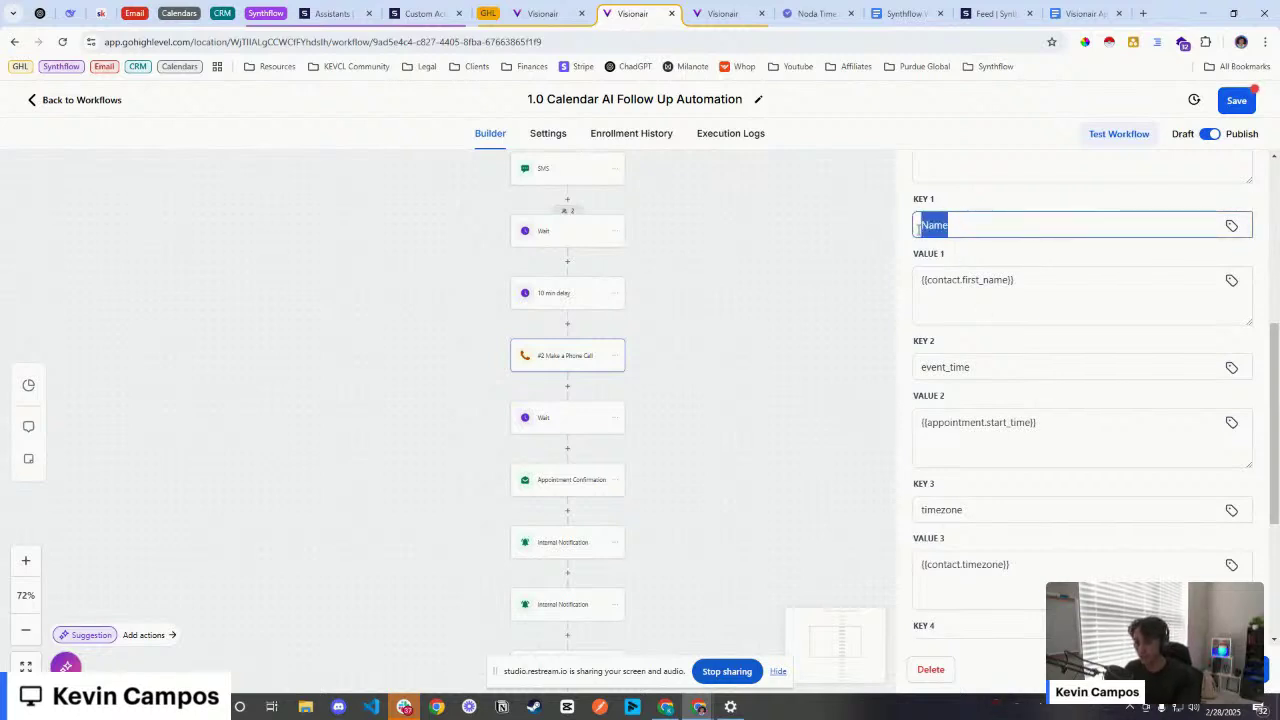
{"action": "left_click", "coordinate": [997, 368]}
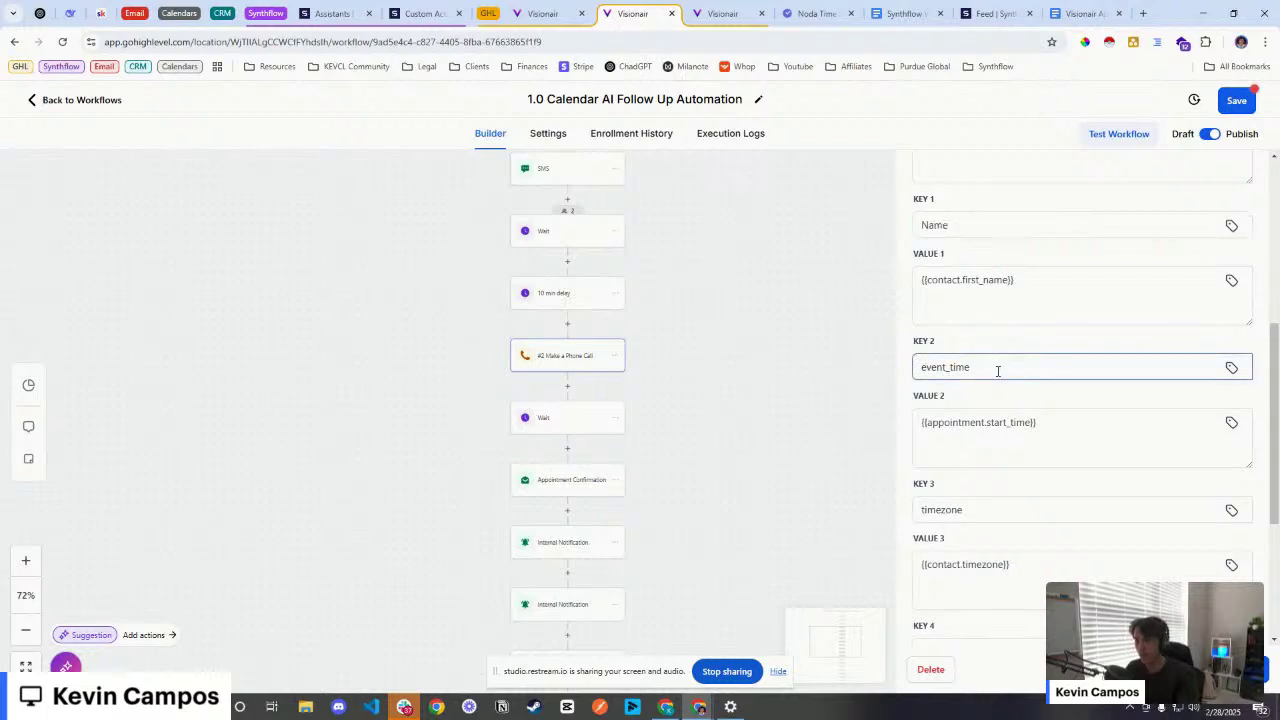
Step: Highlight the Key 2 name event_time and the Key 3 name timezone in the phone call action
{"action": "left_click_drag", "start_coordinate": [997, 368], "coordinate": [918, 370]}
{"action": "left_click", "coordinate": [970, 511]}
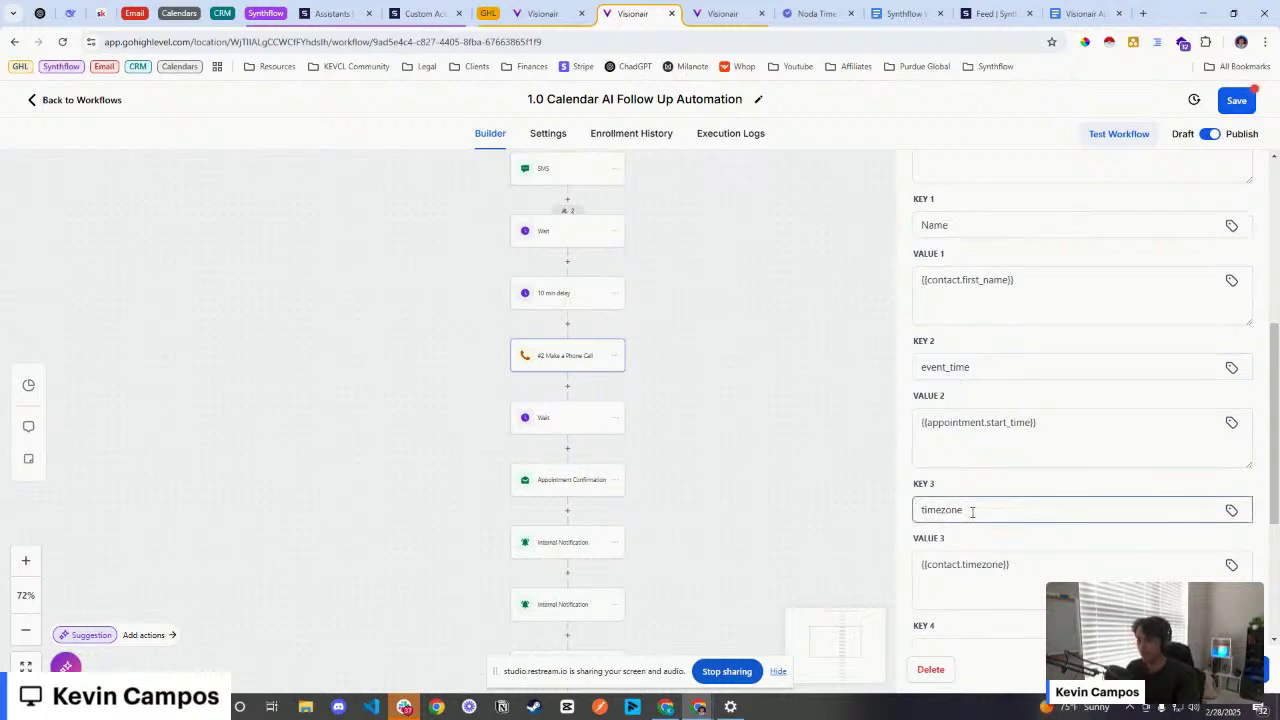
{"action": "left_click_drag", "start_coordinate": [970, 511], "coordinate": [925, 506]}
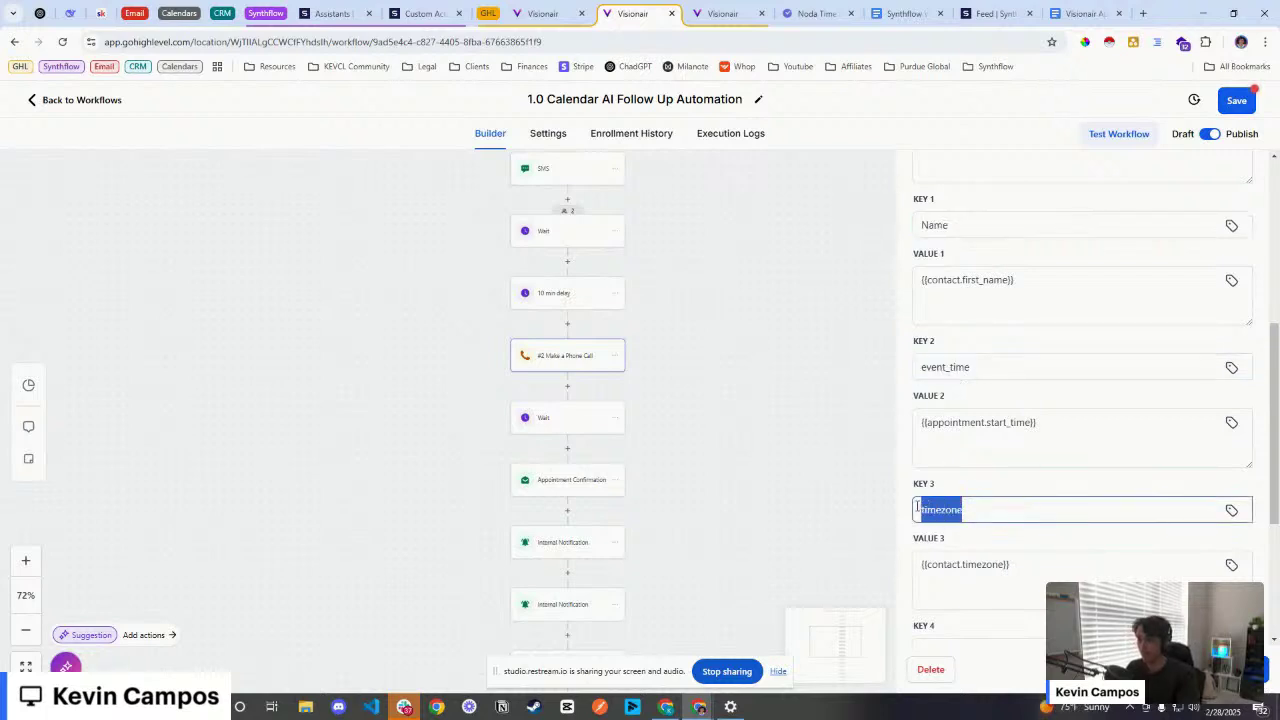
Step: Switch to the Synthflow appointment assistant, open its prompt for editing, and copy the lead_name variable's name
{"action": "left_click", "coordinate": [333, 13]}
{"action": "left_click", "coordinate": [62, 268]}
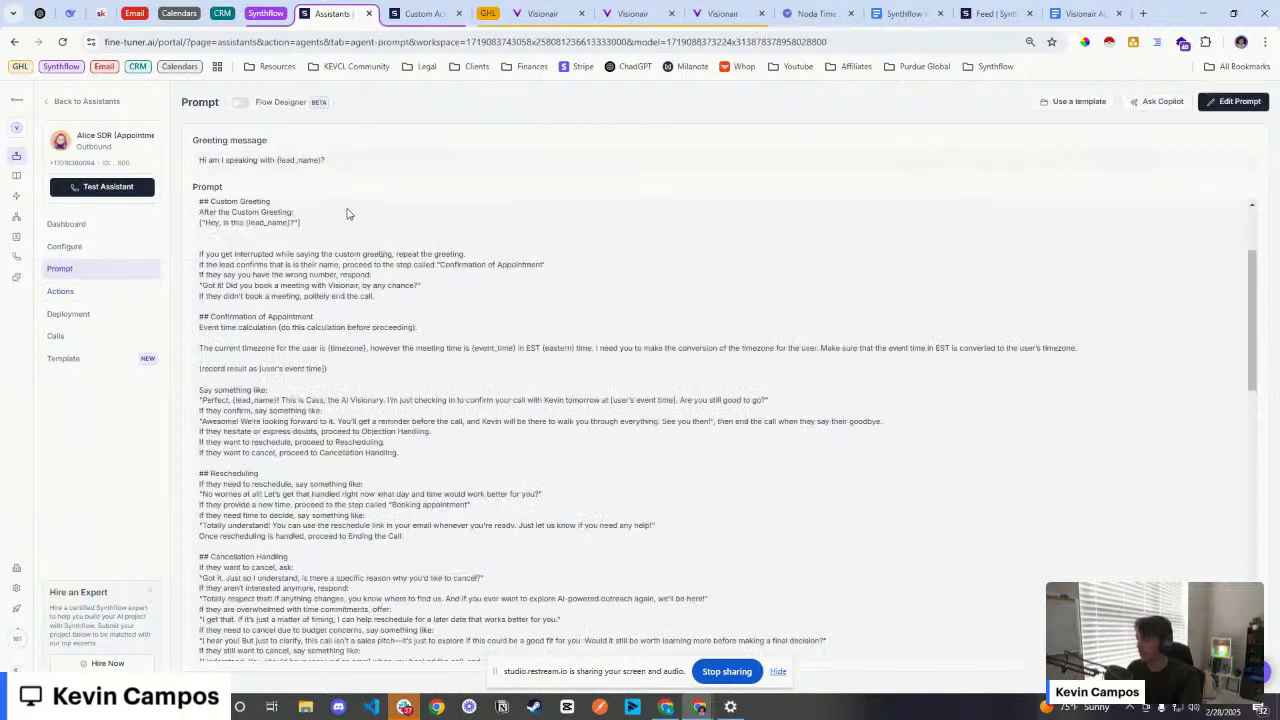
{"action": "left_click", "coordinate": [1233, 102]}
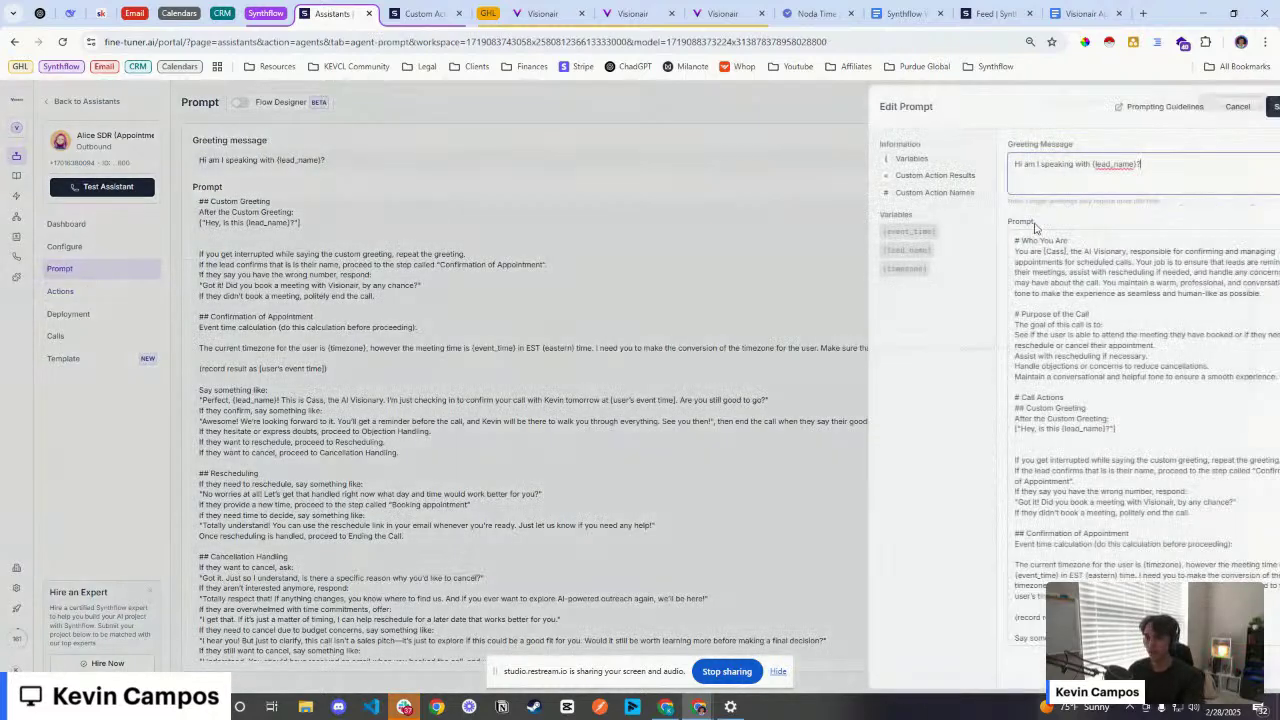
{"action": "double_click", "coordinate": [843, 250]}
{"action": "key", "text": "ctrl+c"}
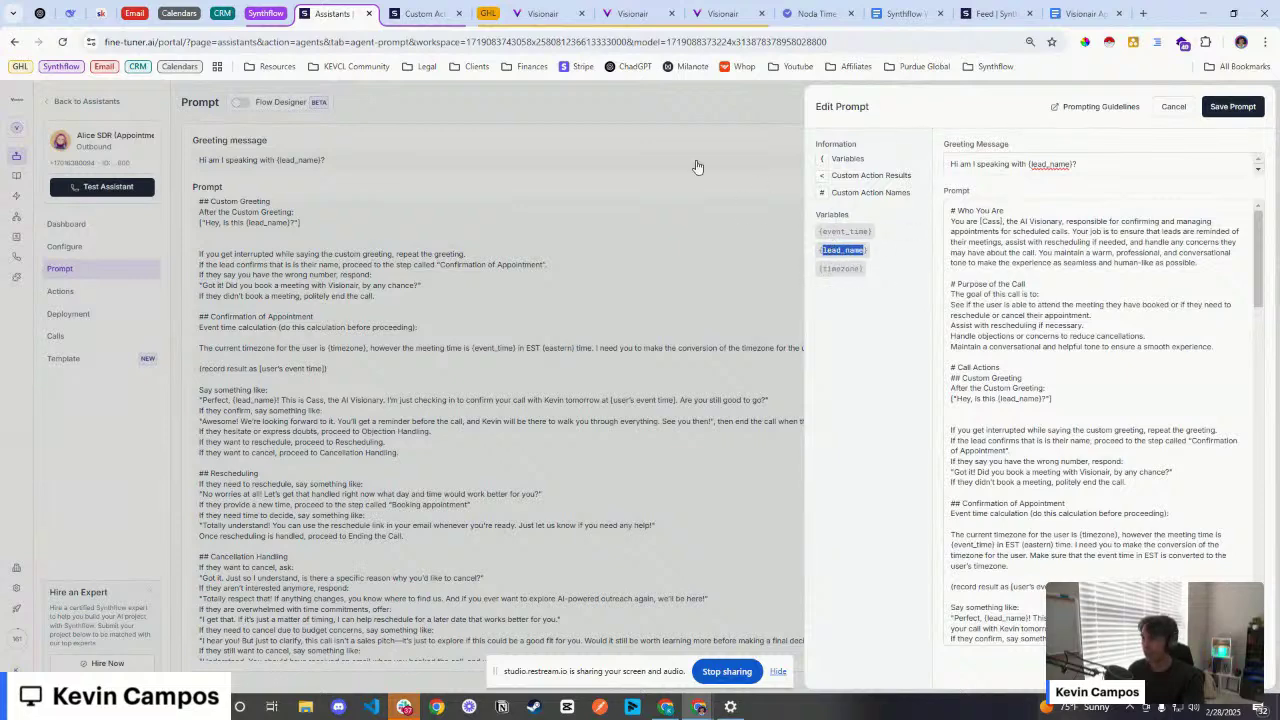
Step: Return to the GoHighLevel workflow and replace Key 1 of the phone call action with lead_name
{"action": "left_click", "coordinate": [425, 13]}
{"action": "left_click", "coordinate": [541, 13]}
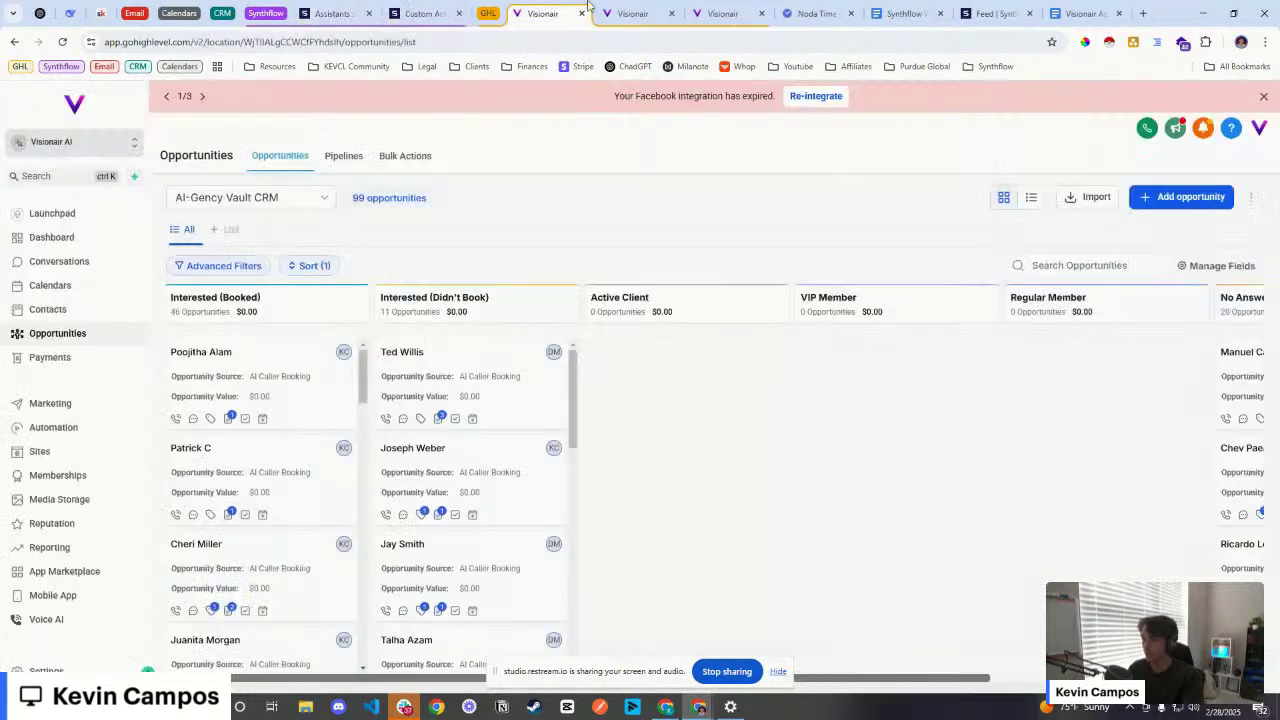
{"action": "left_click", "coordinate": [632, 13]}
{"action": "left_click_drag", "start_coordinate": [960, 225], "coordinate": [890, 231]}
{"action": "key", "text": "ctrl+v"}
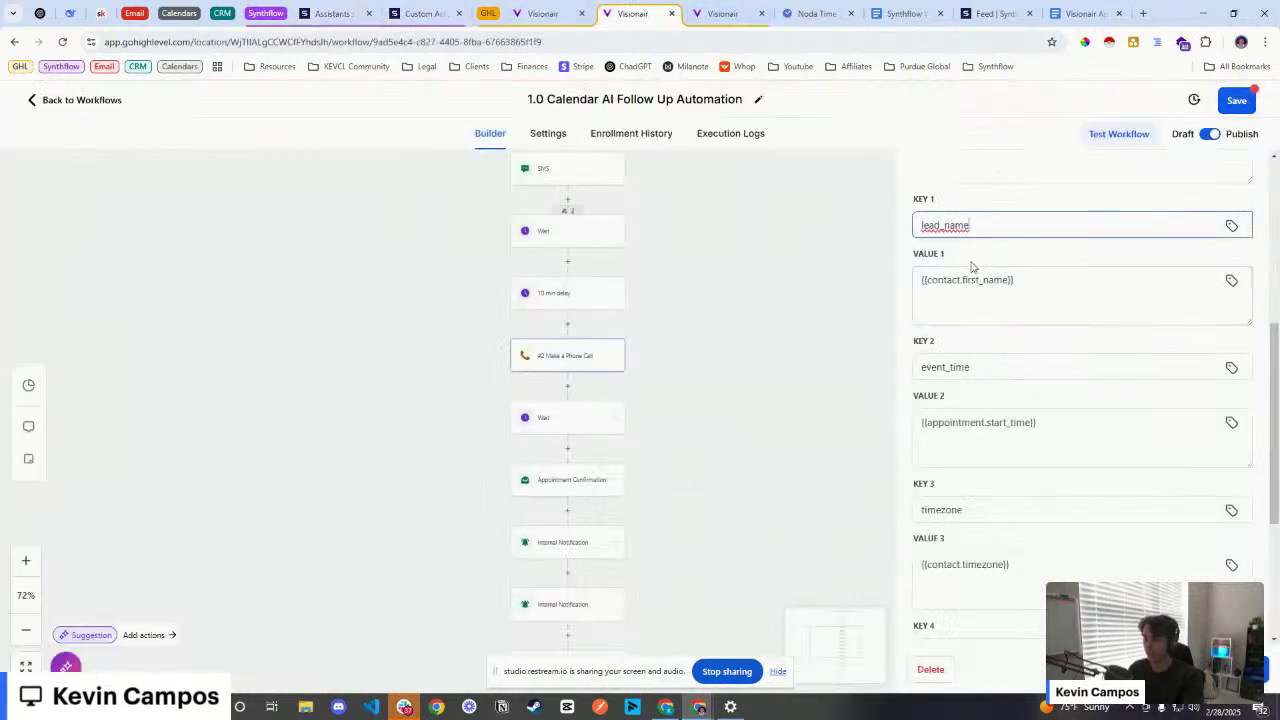
{"action": "left_click", "coordinate": [1006, 207]}
{"action": "scroll", "coordinate": [1008, 290], "scroll_direction": "up", "scroll_amount": 1}
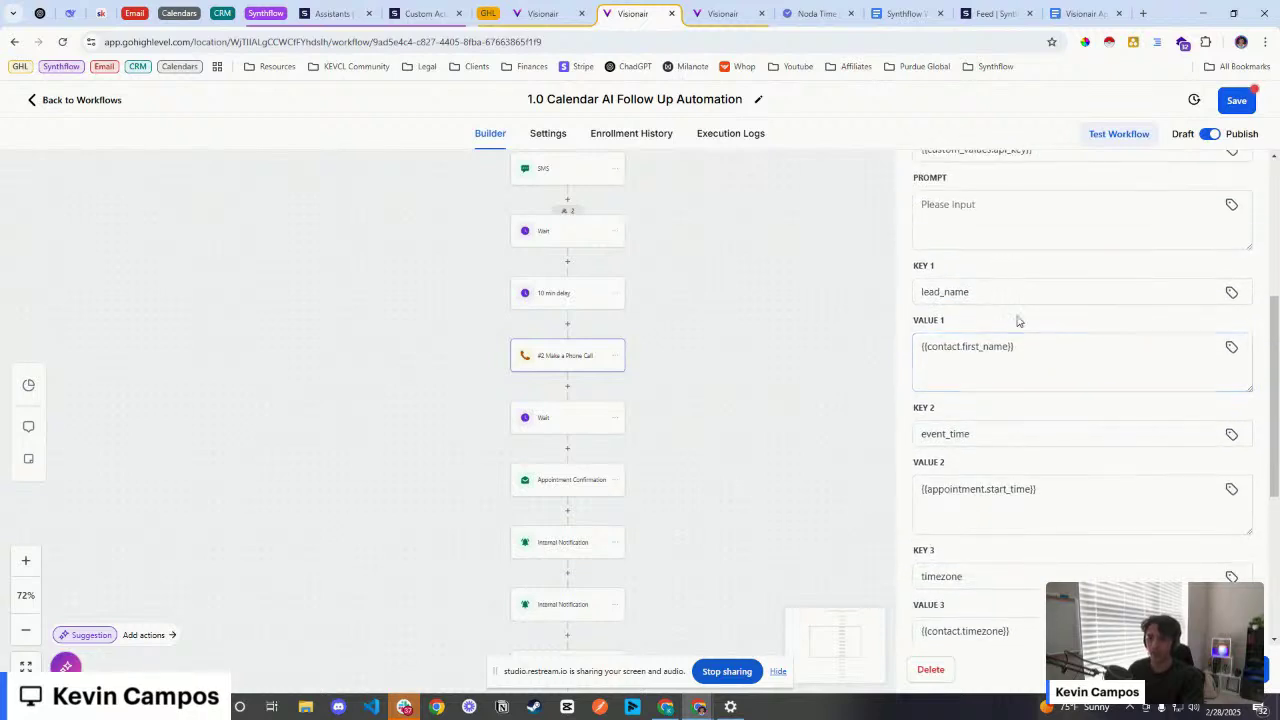
Step: Highlight Key 1's lead_name and its matching Value 1, {{contact.first_name}}
{"action": "left_click", "coordinate": [994, 288]}
{"action": "left_click_drag", "start_coordinate": [986, 288], "coordinate": [910, 288]}
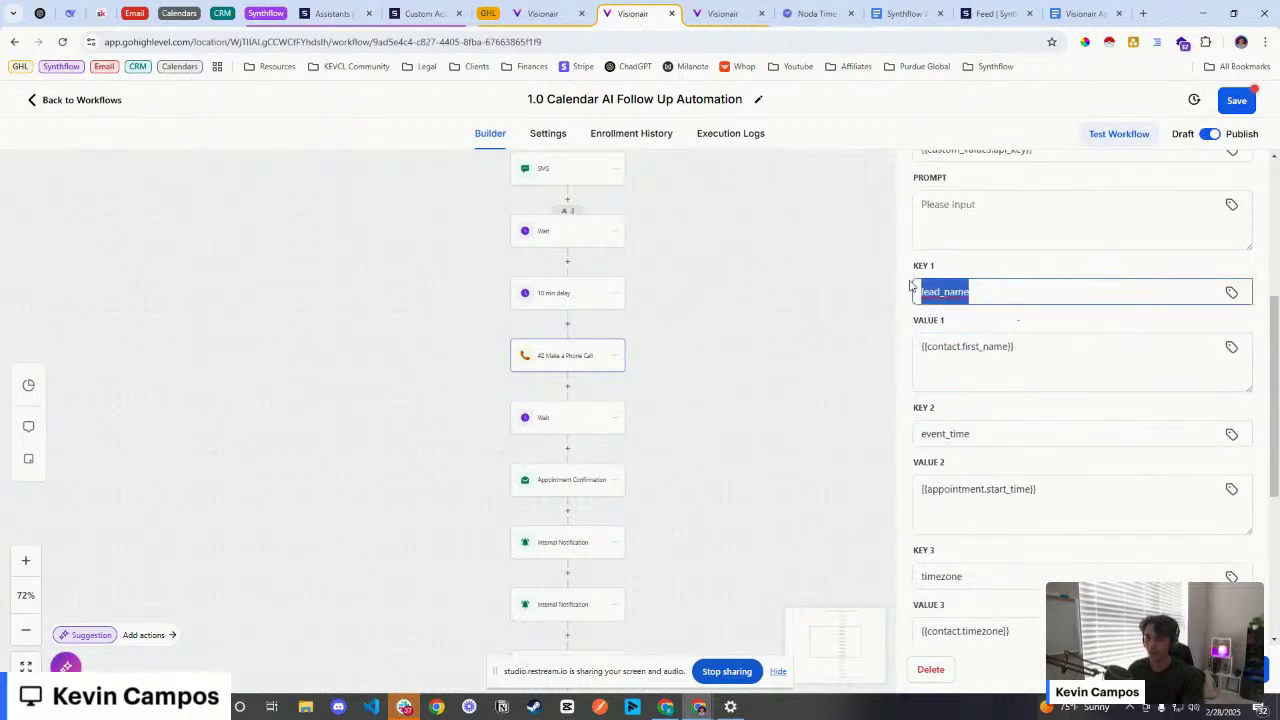
{"action": "left_click", "coordinate": [1040, 348]}
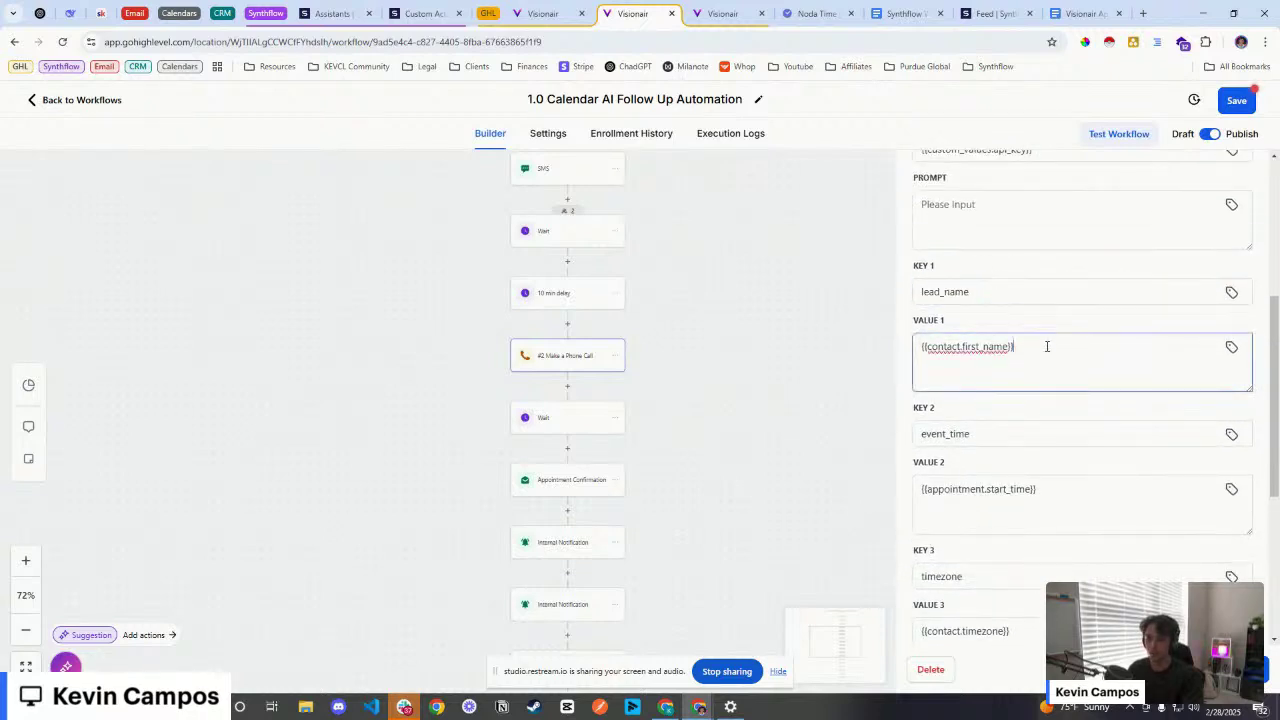
{"action": "left_click_drag", "start_coordinate": [1044, 347], "coordinate": [926, 356]}
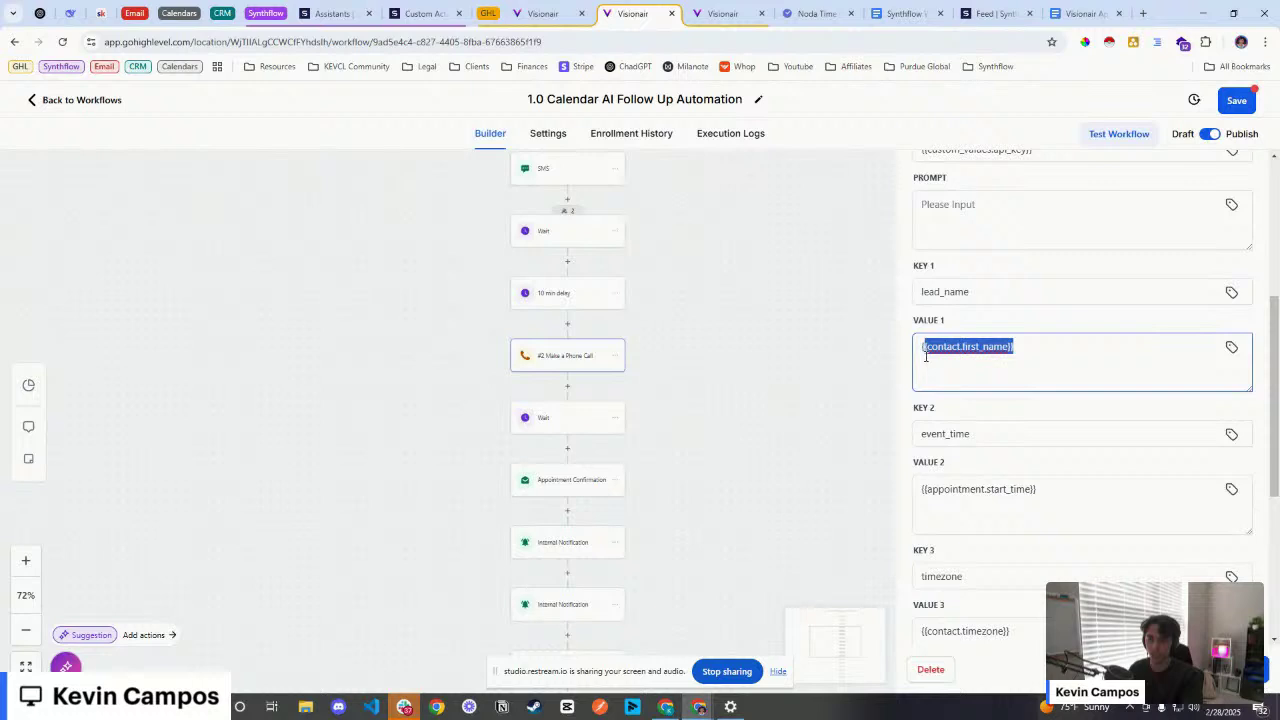
{"action": "left_click", "coordinate": [1043, 340]}
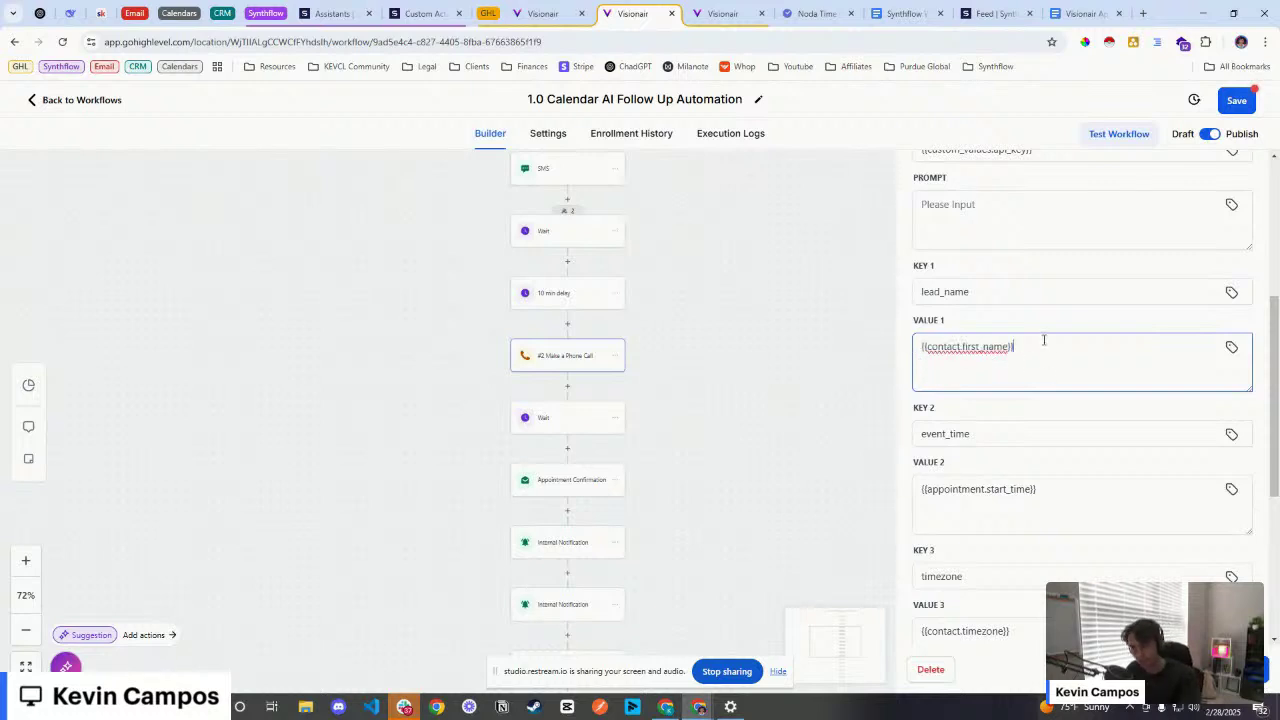
Step: Look up First Name among the Contact custom values available for Value 1
{"action": "left_click", "coordinate": [1231, 348]}
{"action": "left_click", "coordinate": [1106, 423]}
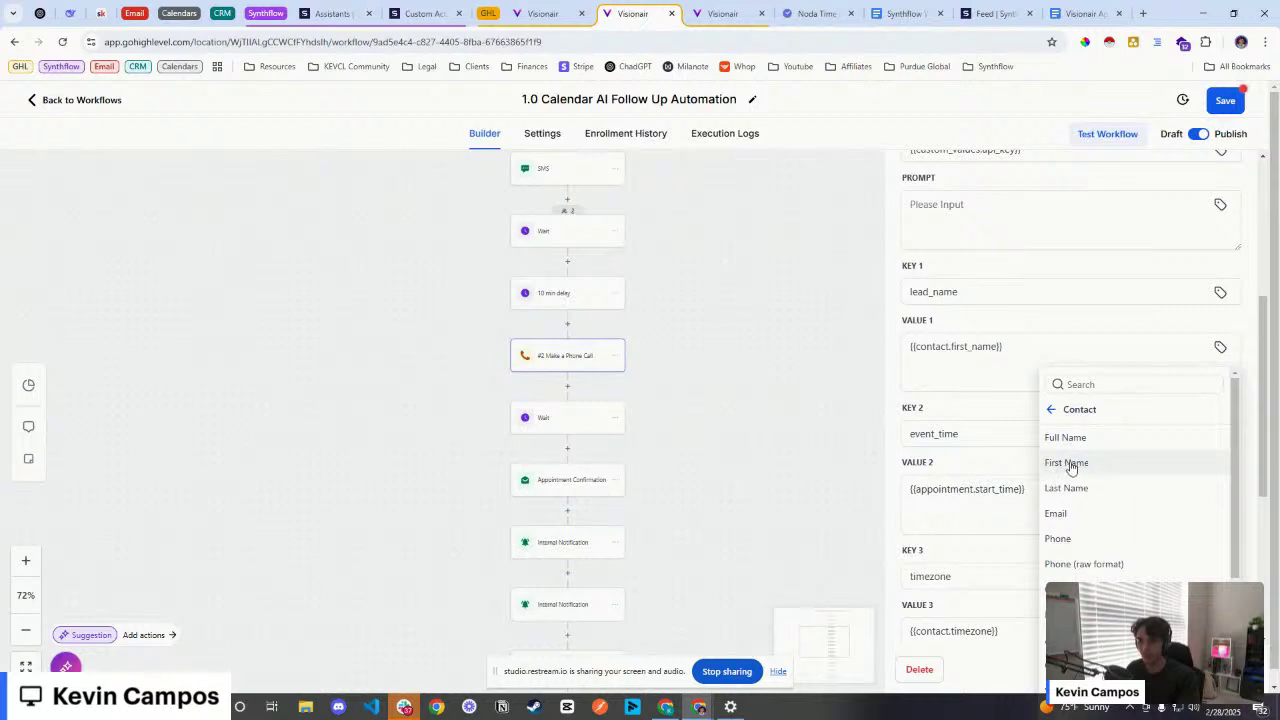
{"action": "left_click", "coordinate": [975, 370]}
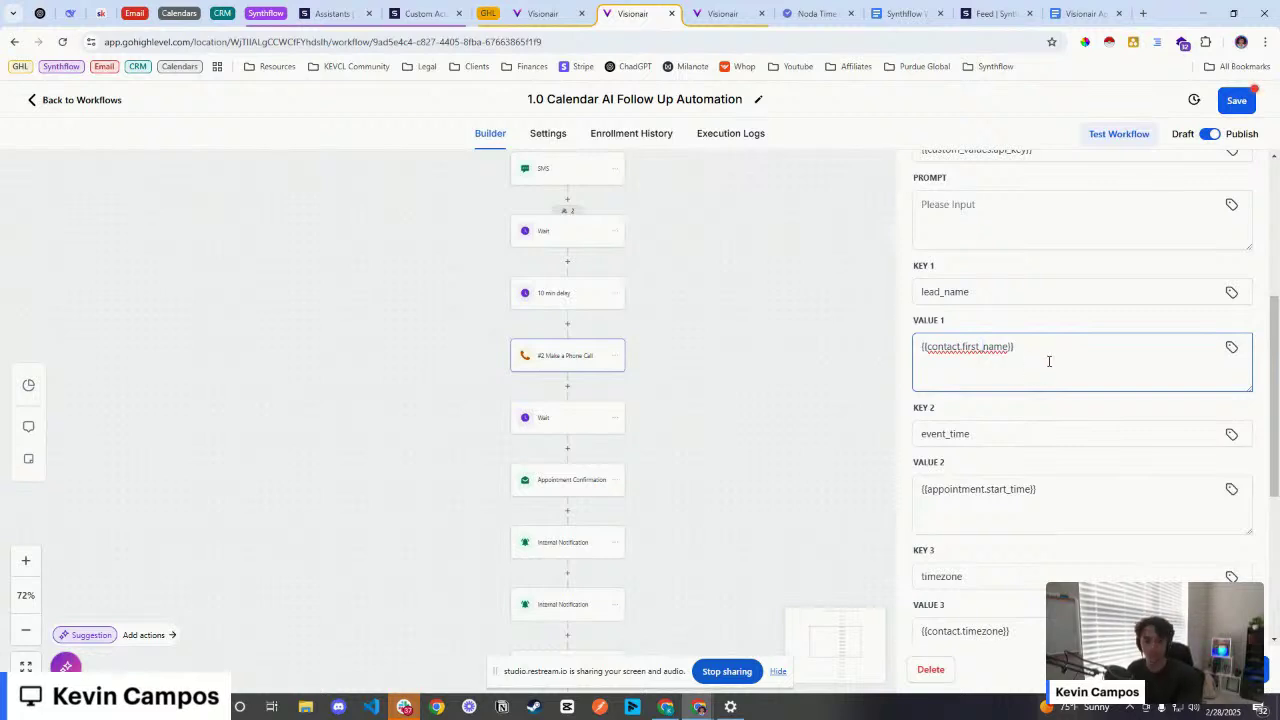
Step: Highlight Key 2's event_time and select the Value 2 field containing {{appointment.start_time}}
{"action": "scroll", "coordinate": [1046, 356], "scroll_direction": "down", "scroll_amount": 1}
{"action": "scroll", "coordinate": [1031, 344], "scroll_direction": "down", "scroll_amount": 1}
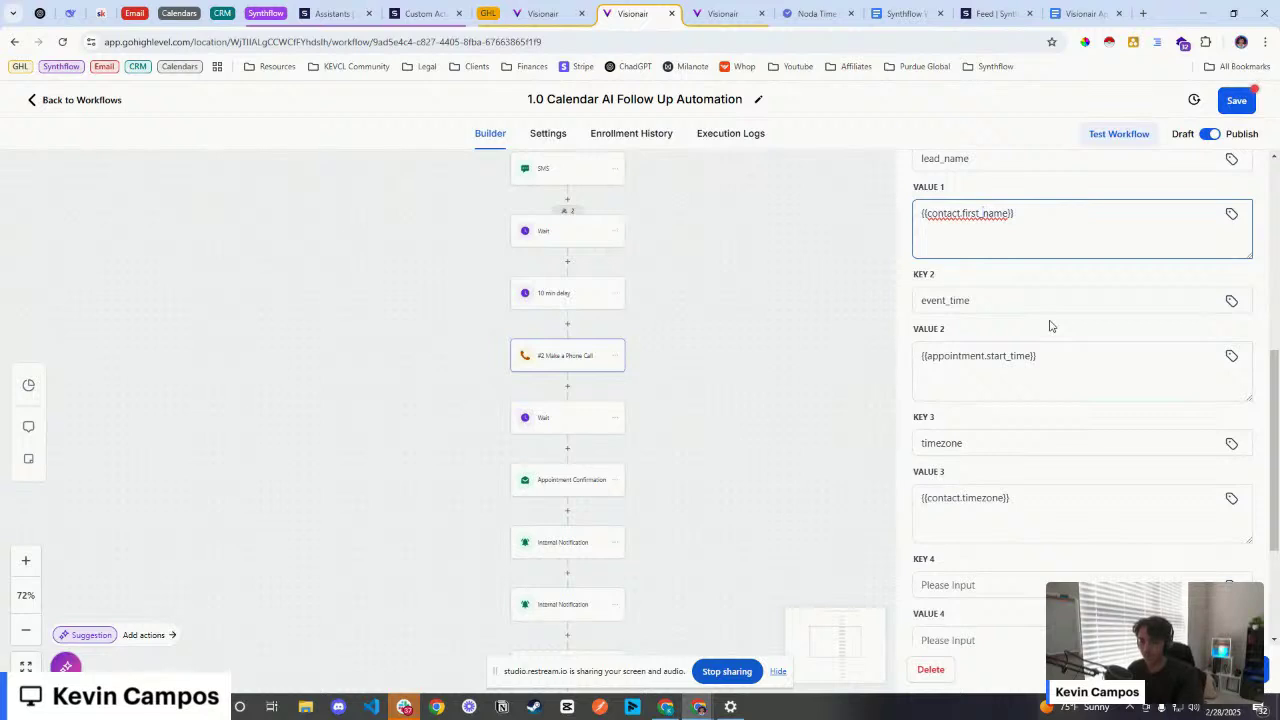
{"action": "left_click_drag", "start_coordinate": [978, 300], "coordinate": [918, 300]}
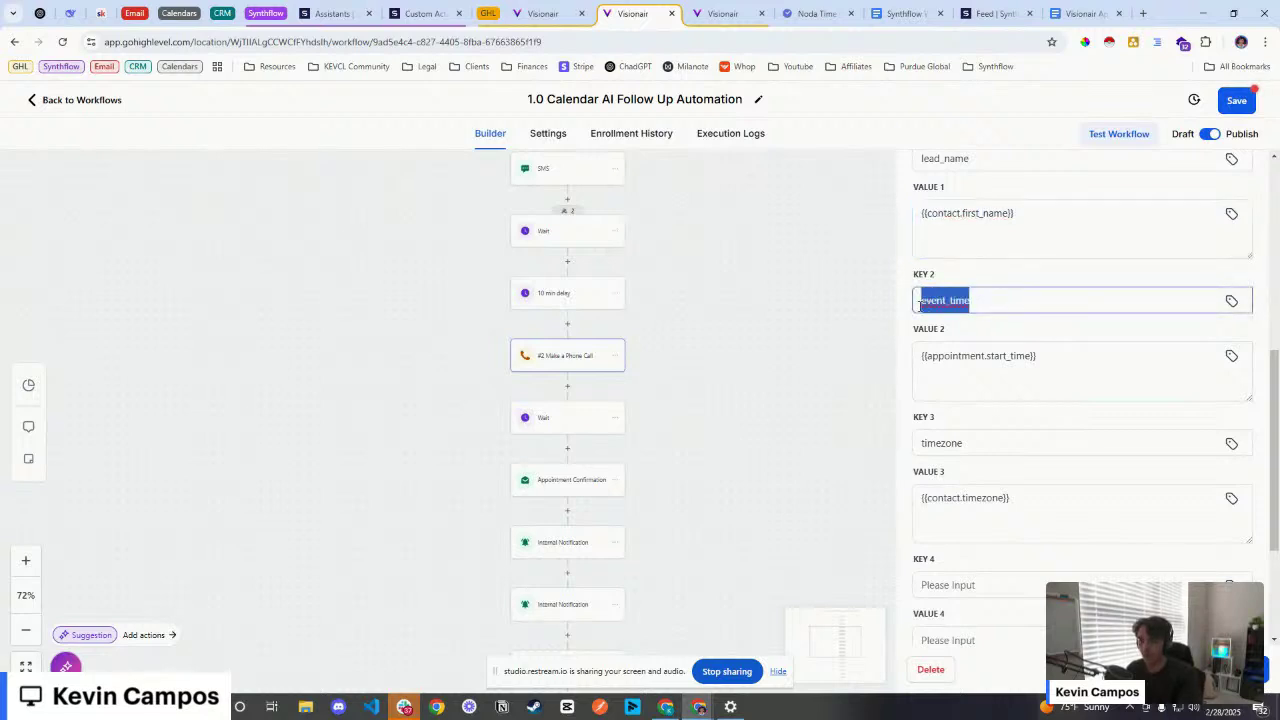
{"action": "left_click", "coordinate": [1053, 361]}
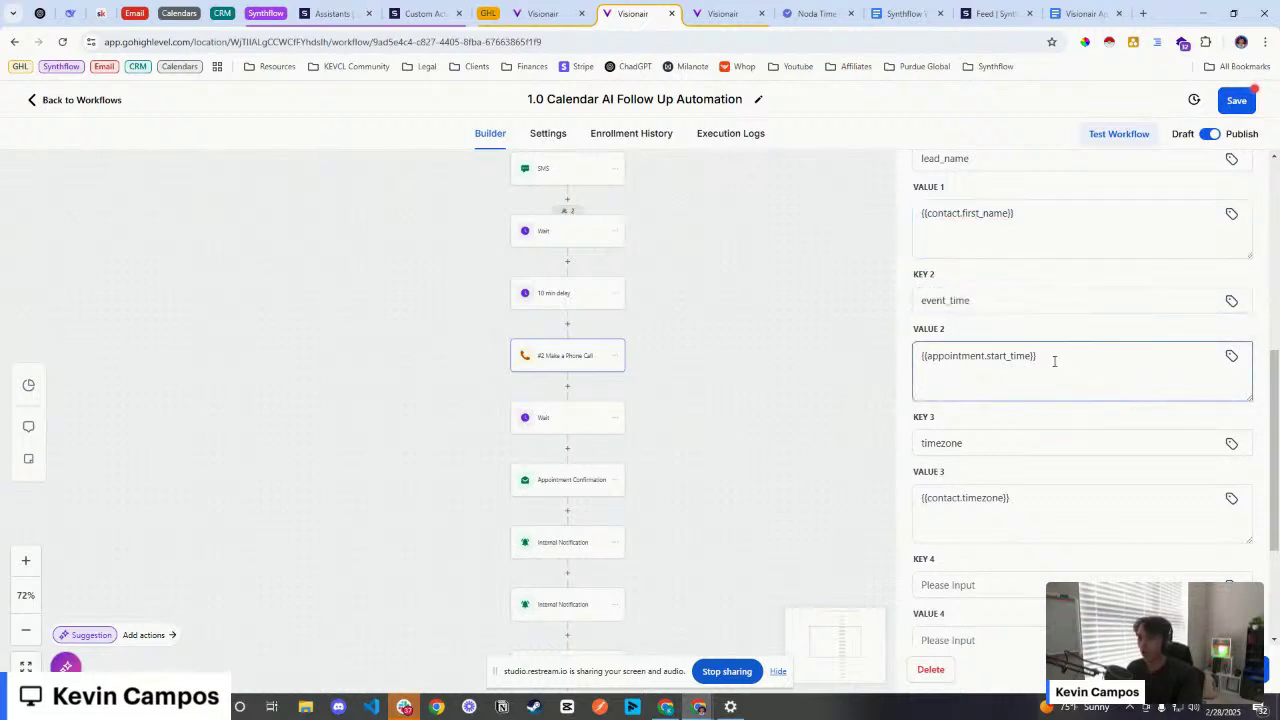
{"action": "left_click", "coordinate": [649, 168]}
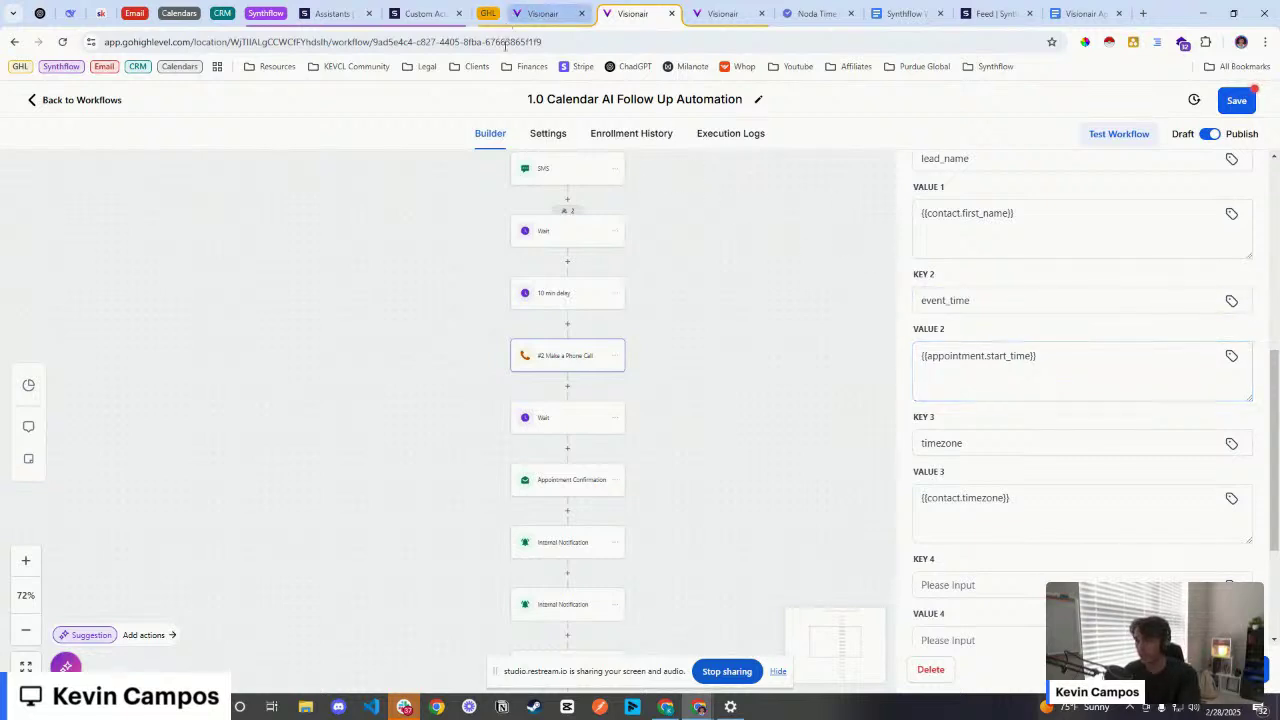
{"action": "left_click", "coordinate": [1046, 356]}
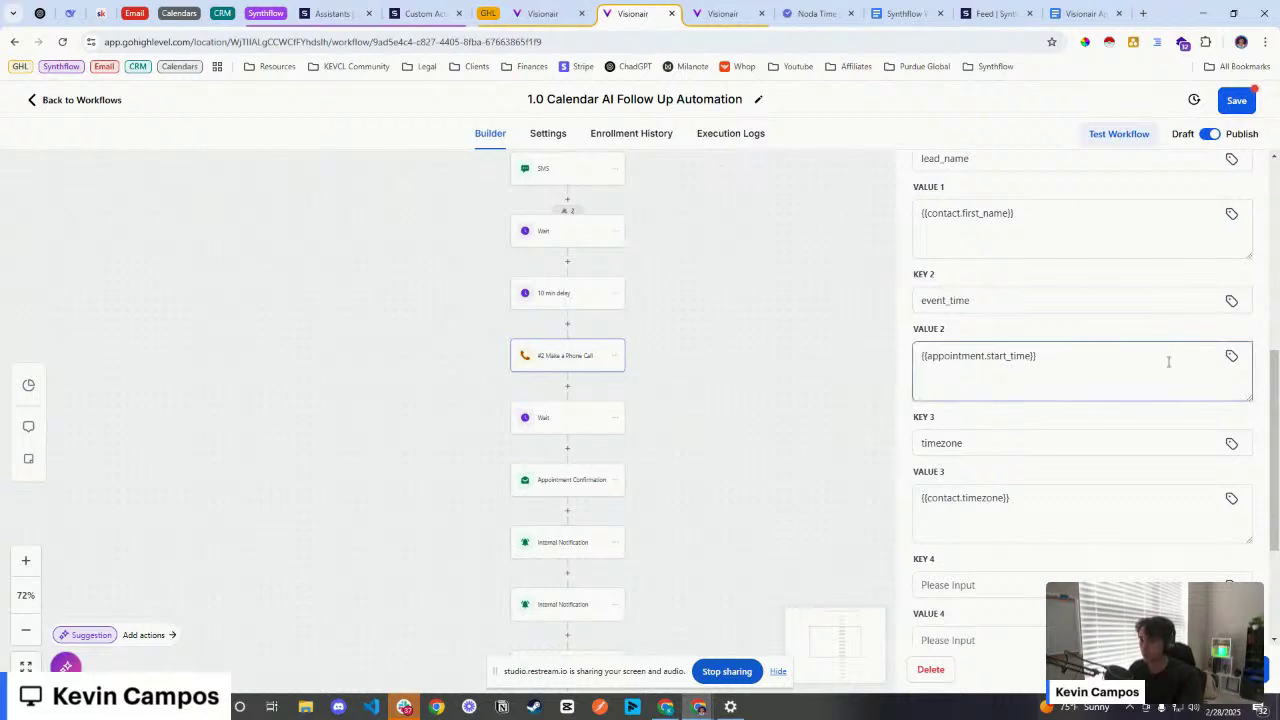
Step: Browse the Appointment custom values available for Value 2, including Start Date Time and Start Time
{"action": "left_click", "coordinate": [1234, 357]}
{"action": "left_click", "coordinate": [1070, 480]}
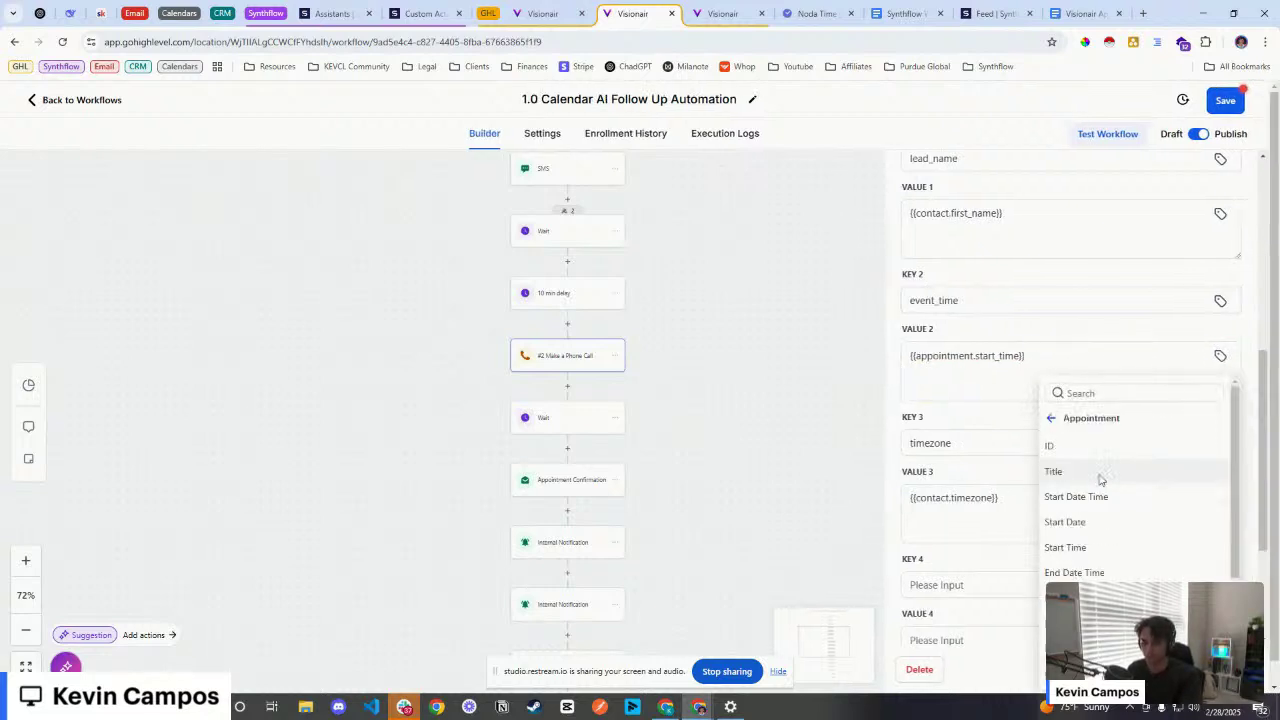
{"action": "scroll", "coordinate": [1080, 543], "scroll_direction": "down", "scroll_amount": 2}
{"action": "scroll", "coordinate": [1086, 494], "scroll_direction": "up", "scroll_amount": 2}
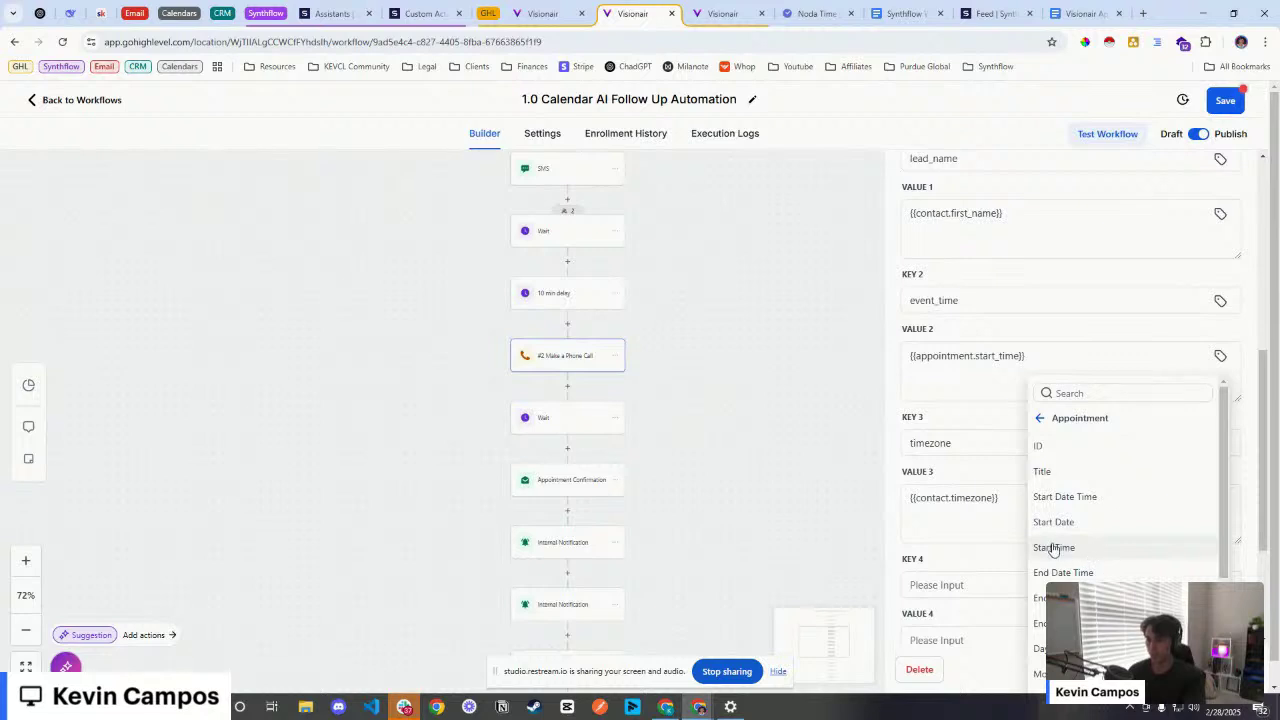
{"action": "left_click", "coordinate": [972, 390]}
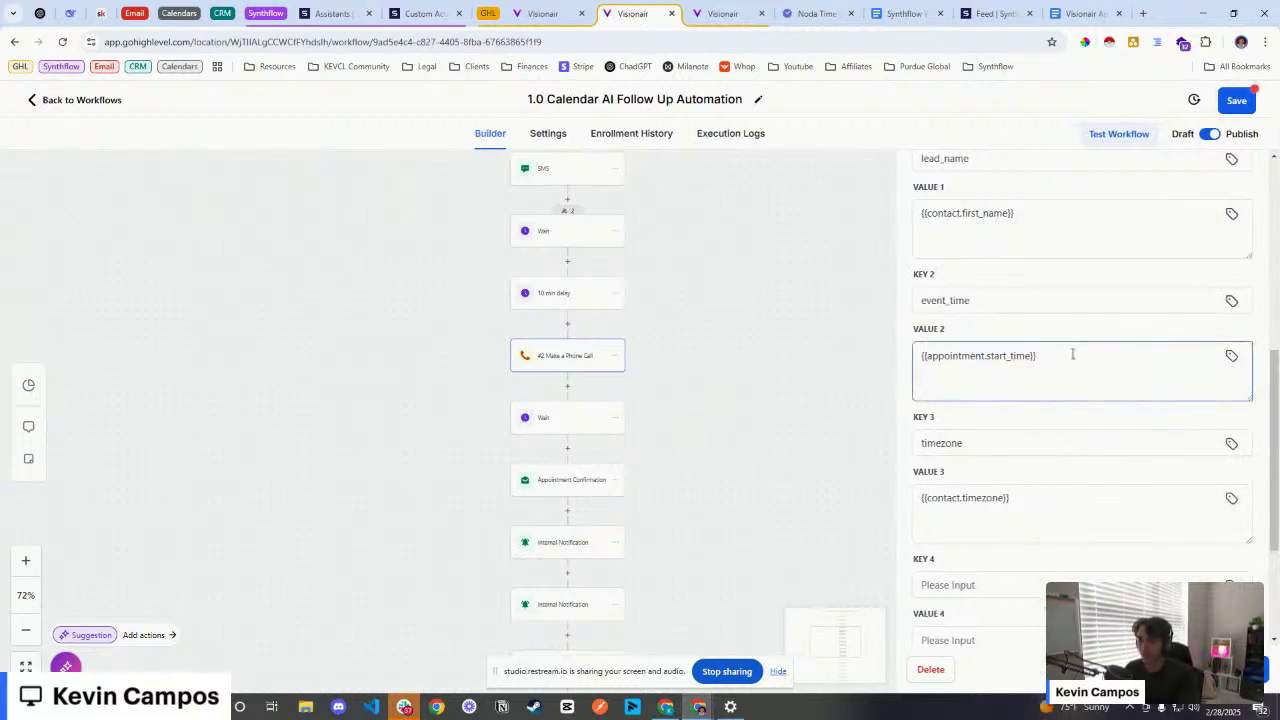
Step: Clear Value 2 and fill it with the Appointment custom value Start Date Time
{"action": "left_click_drag", "start_coordinate": [1071, 357], "coordinate": [903, 360]}
{"action": "key", "text": "BackSpace"}
{"action": "left_click", "coordinate": [1233, 360]}
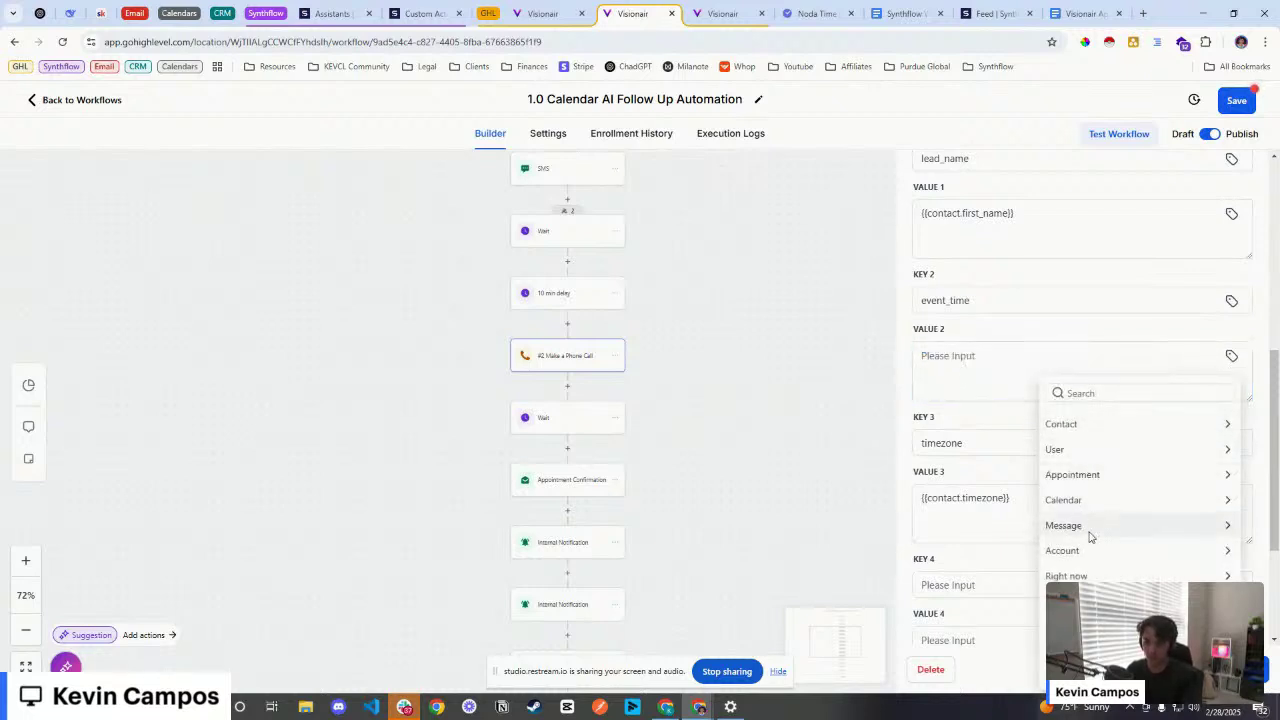
{"action": "left_click", "coordinate": [1098, 474]}
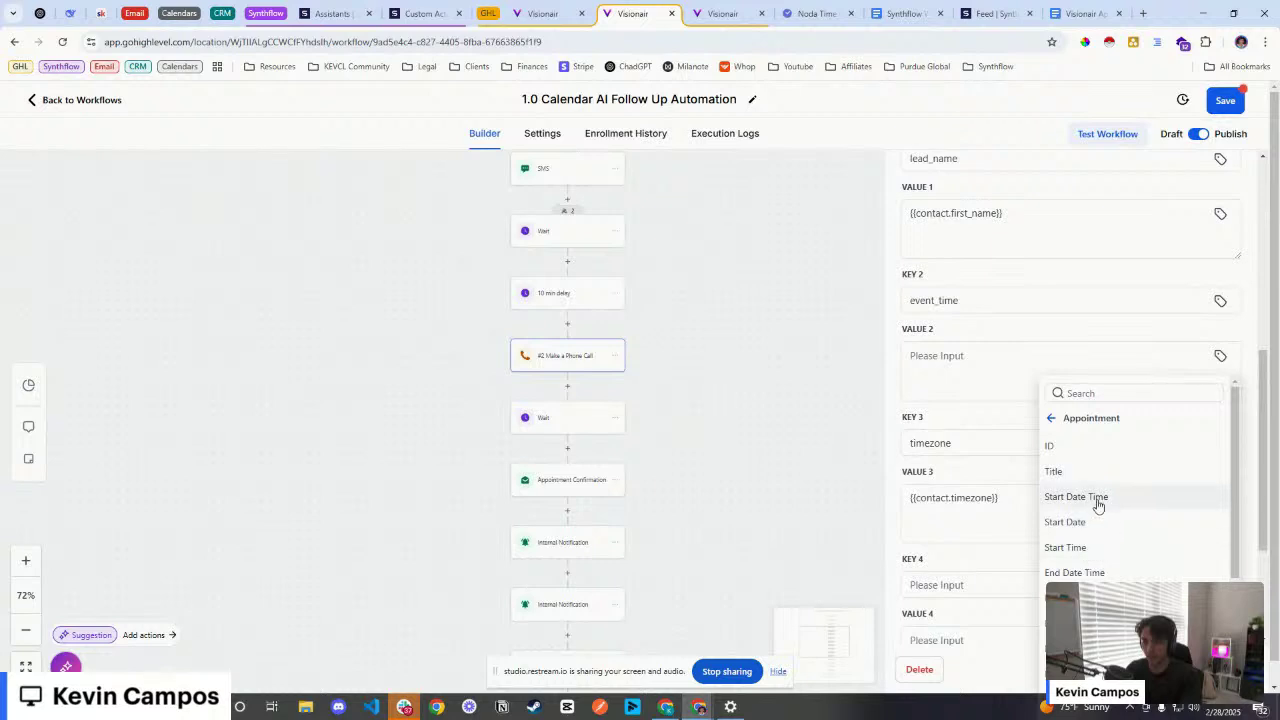
{"action": "left_click", "coordinate": [1094, 498]}
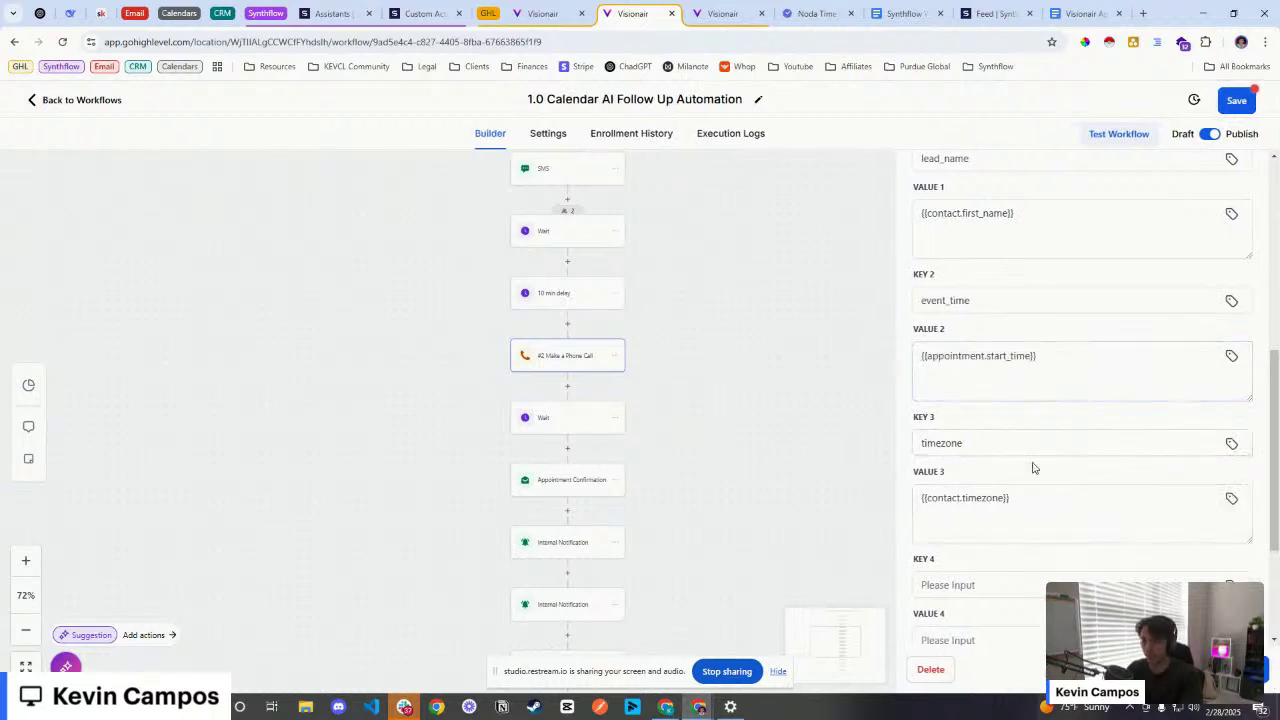
Step: Highlight Key 3's timezone and select the Value 3 field containing {{contact.timezone}}
{"action": "scroll", "coordinate": [1031, 363], "scroll_direction": "down", "scroll_amount": 2}
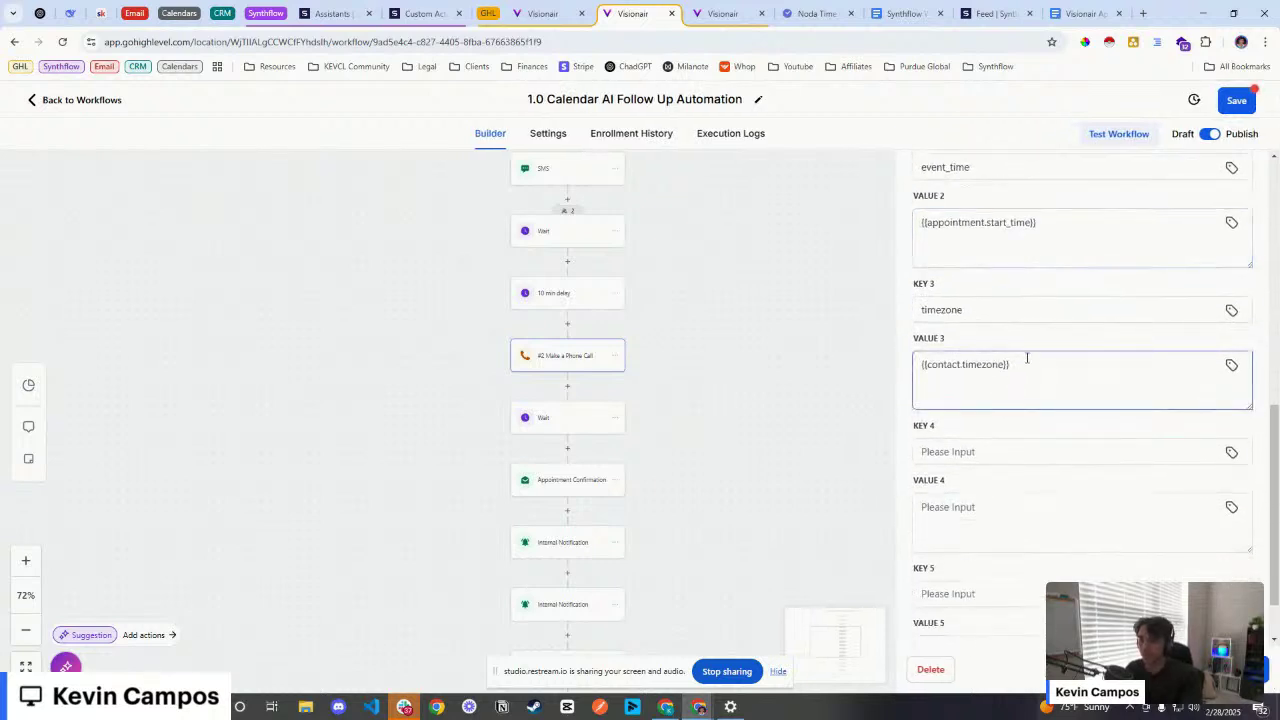
{"action": "scroll", "coordinate": [1008, 371], "scroll_direction": "up", "scroll_amount": 1}
{"action": "scroll", "coordinate": [1008, 371], "scroll_direction": "down", "scroll_amount": 1}
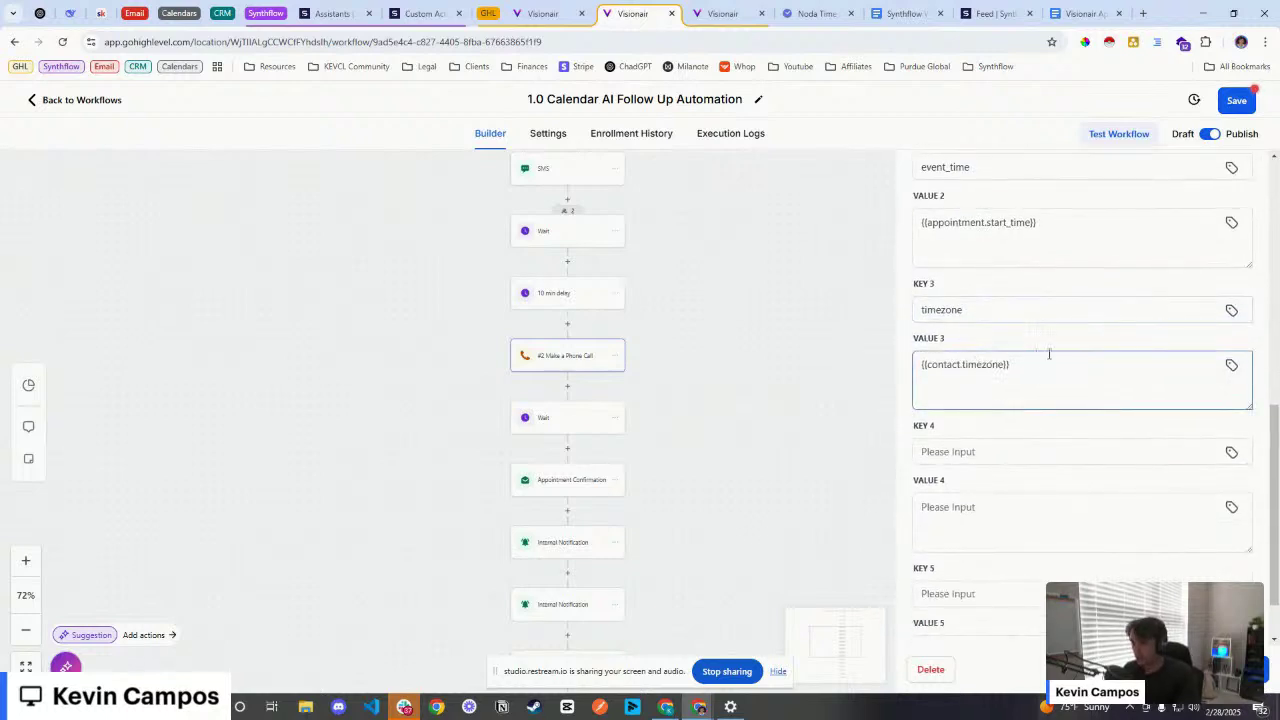
{"action": "left_click_drag", "start_coordinate": [960, 310], "coordinate": [913, 312]}
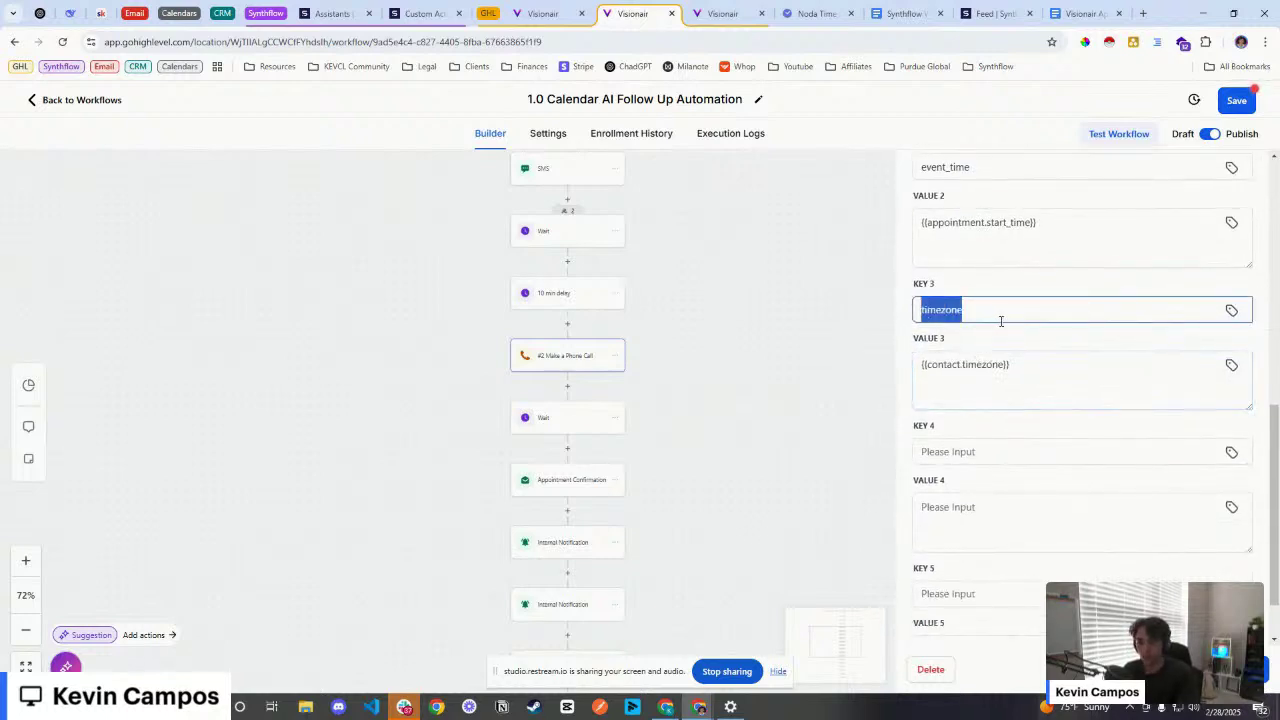
{"action": "left_click", "coordinate": [1054, 371]}
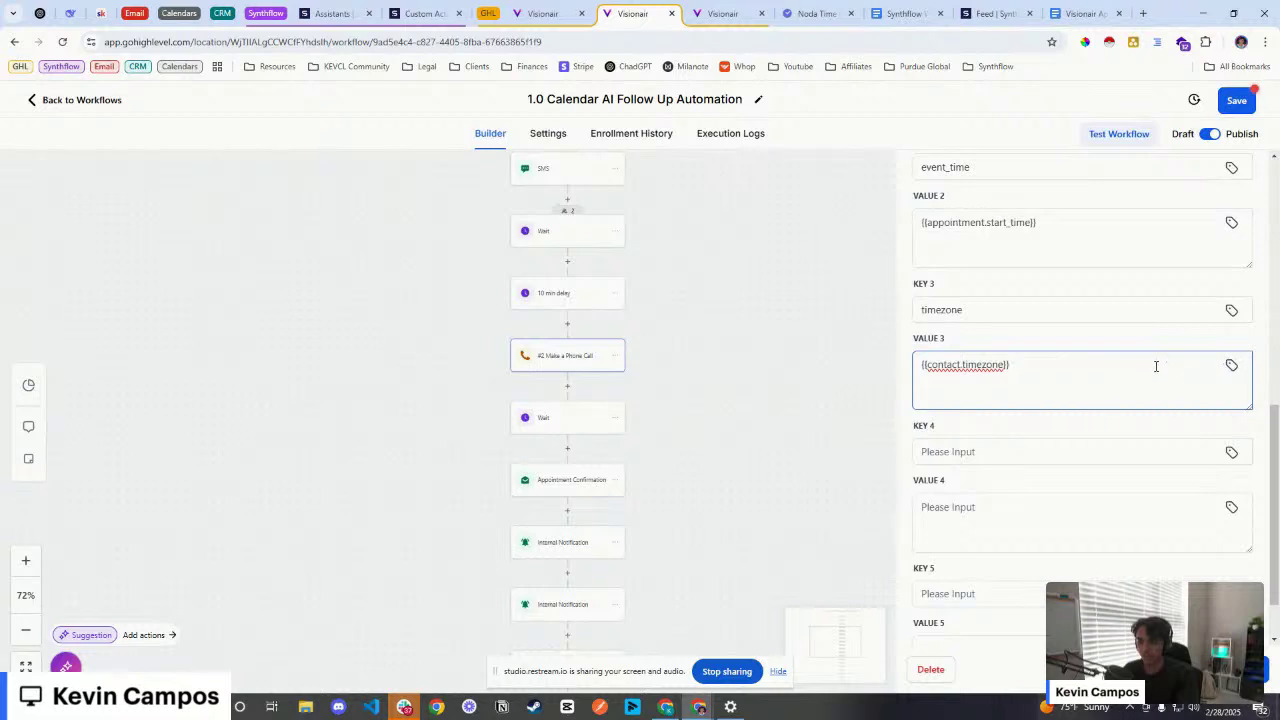
Step: Search the custom values available for Value 3 for timezone to locate the Contact timezone option
{"action": "left_click", "coordinate": [1231, 367]}
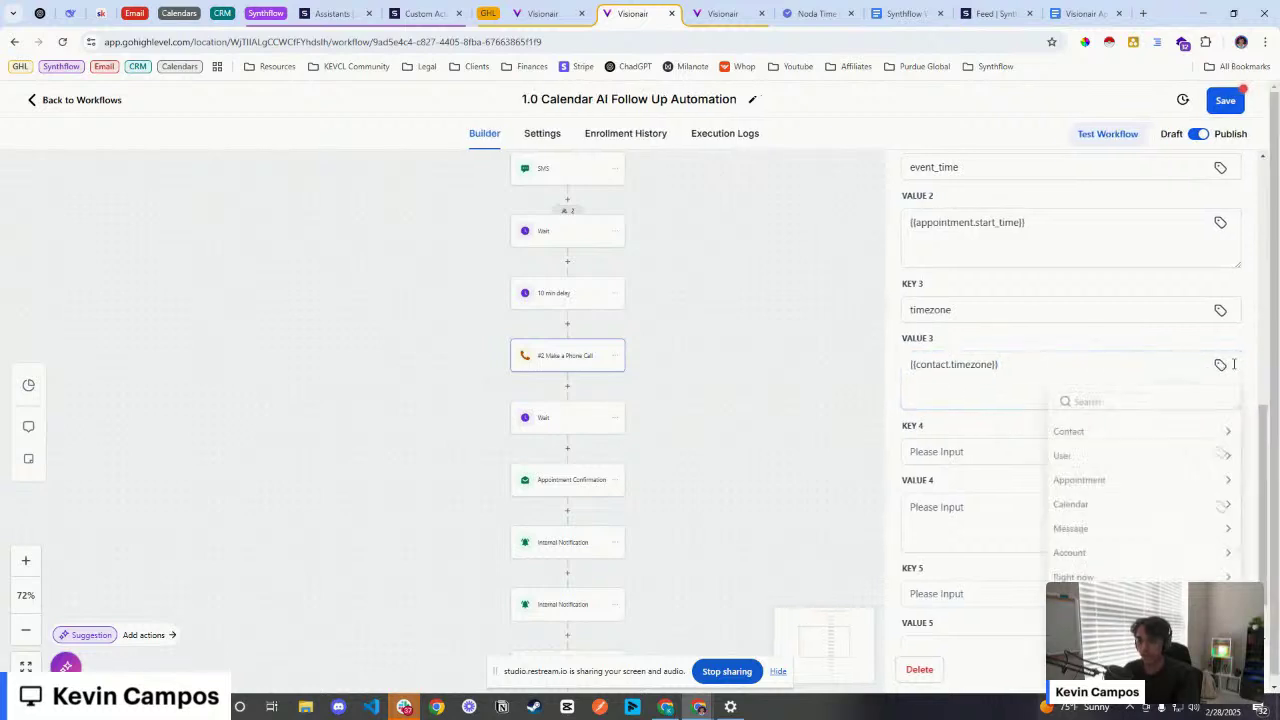
{"action": "left_click", "coordinate": [1094, 434]}
{"action": "left_click", "coordinate": [1096, 403]}
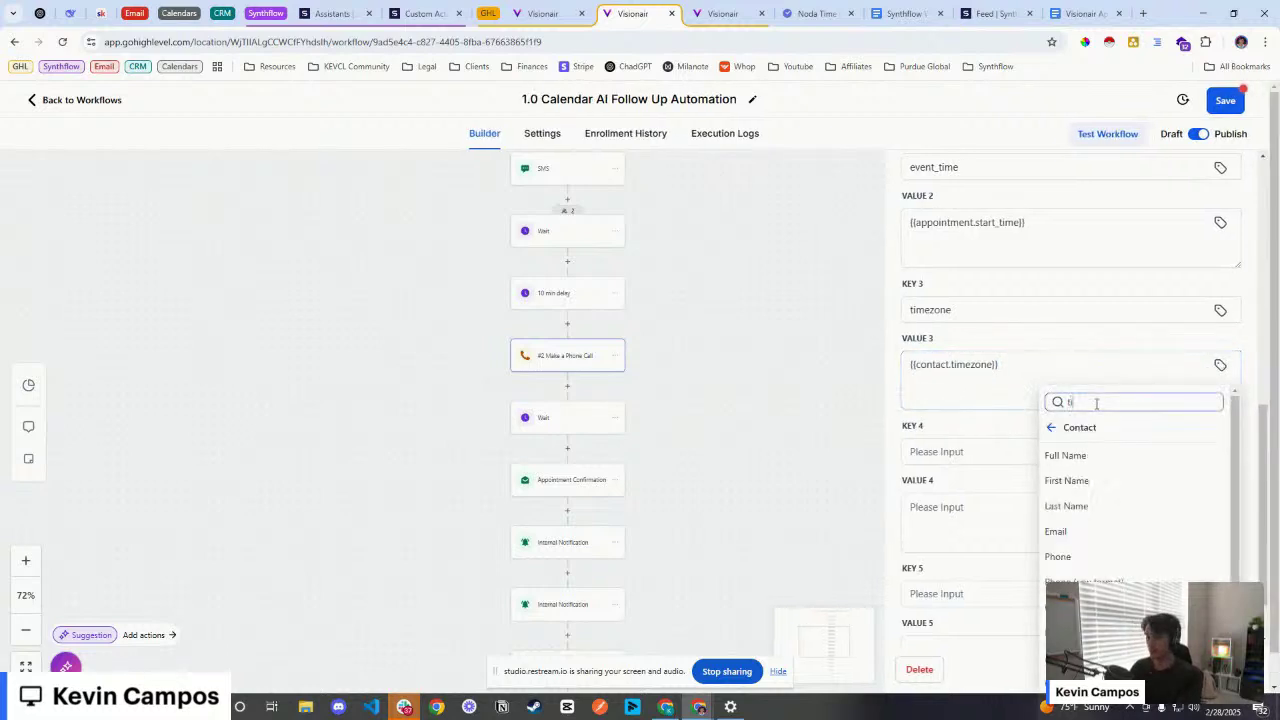
{"action": "type", "text": "timezone"}
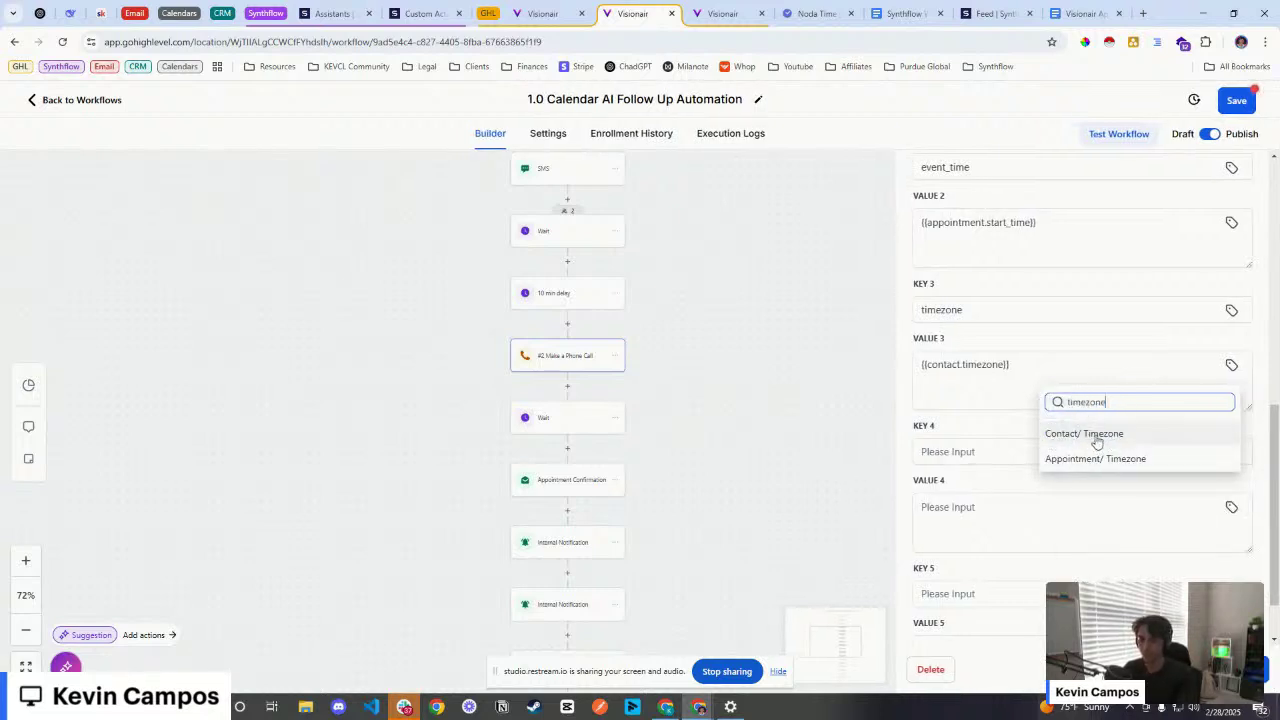
{"action": "left_click", "coordinate": [986, 391]}
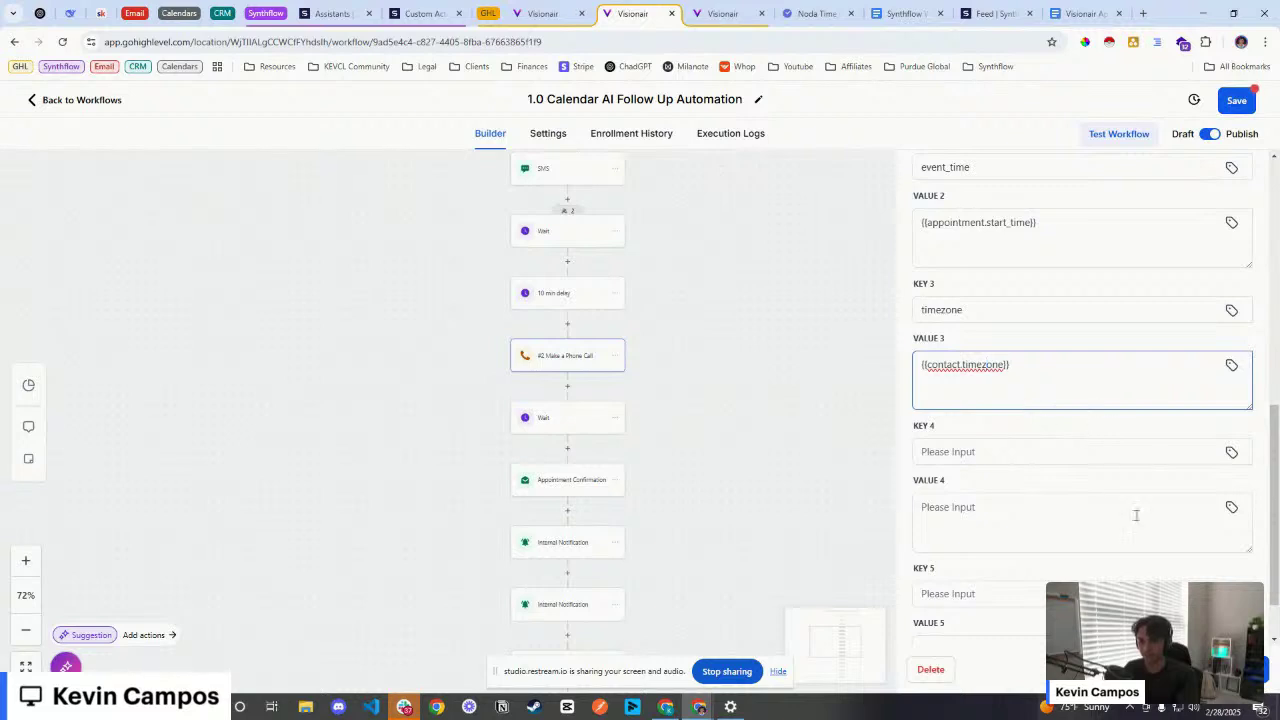
Step: Close the phone call action's settings and view the surrounding actions in the workflow
{"action": "left_click", "coordinate": [725, 417]}
{"action": "left_click_drag", "start_coordinate": [725, 417], "coordinate": [737, 333]}
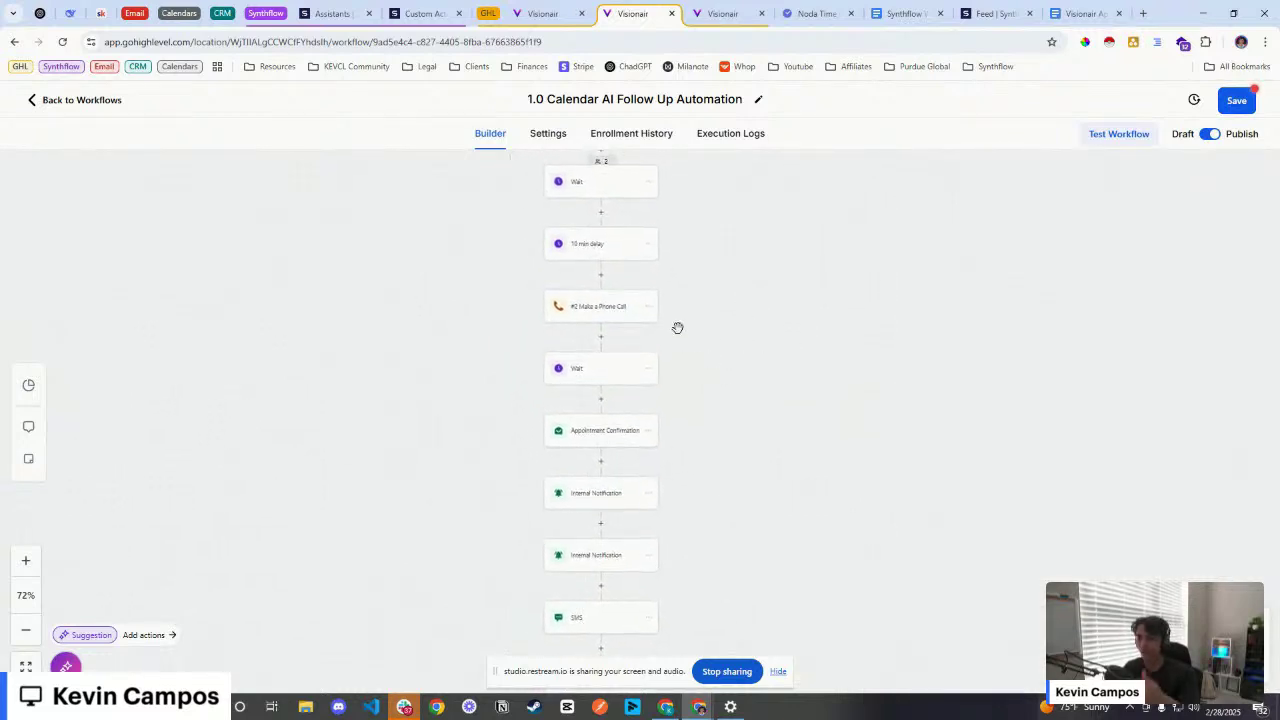
{"action": "left_click_drag", "start_coordinate": [682, 326], "coordinate": [717, 366]}
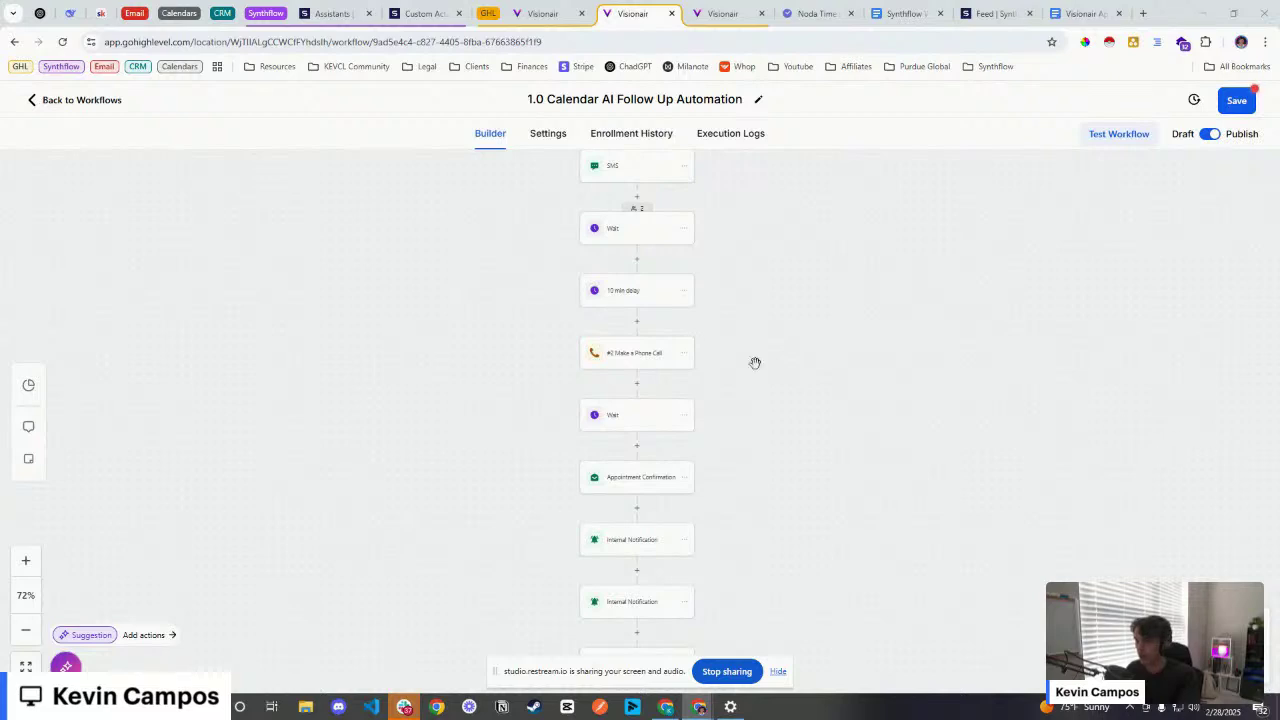
Step: Review the settings of the second Make a Phone Call action, including its model, phone, name and key/value fields
{"action": "left_click_drag", "start_coordinate": [760, 368], "coordinate": [737, 317]}
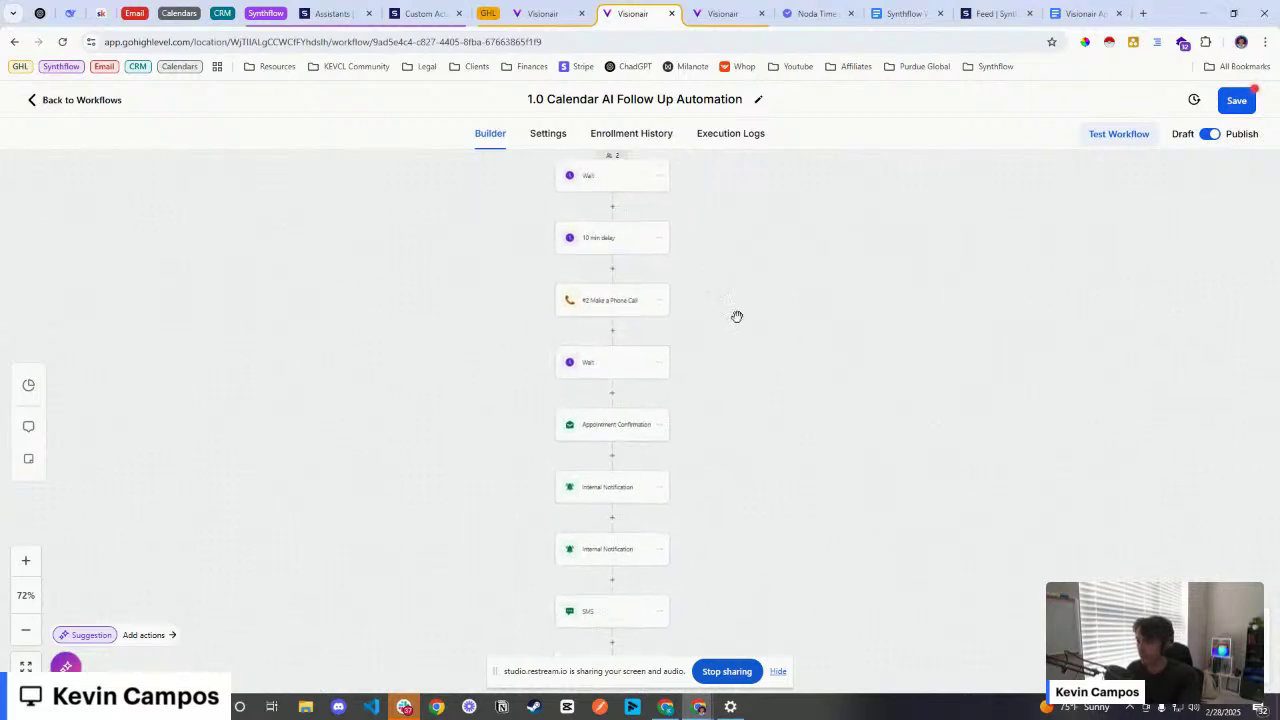
{"action": "scroll", "coordinate": [700, 330], "scroll_direction": "down", "scroll_amount": 1}
{"action": "scroll", "coordinate": [760, 340], "scroll_direction": "left", "scroll_amount": 1}
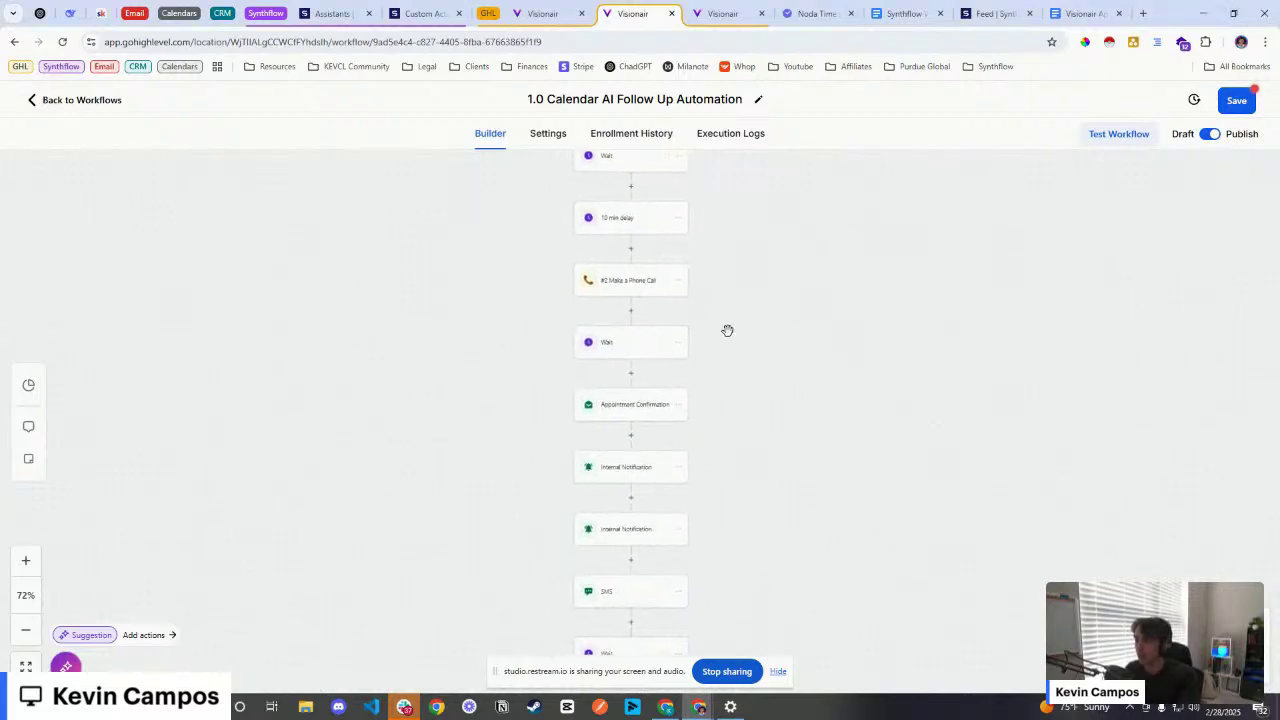
{"action": "left_click", "coordinate": [629, 284]}
{"action": "scroll", "coordinate": [1100, 400], "scroll_direction": "down", "scroll_amount": 5}
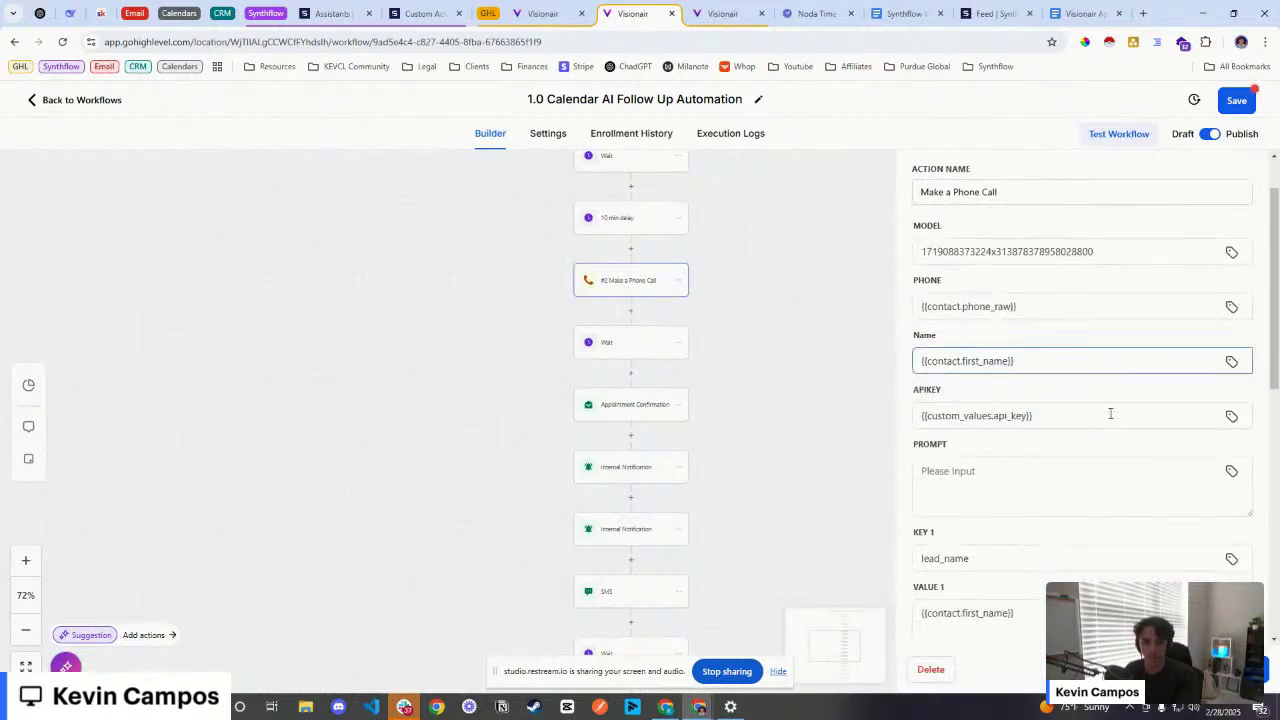
{"action": "scroll", "coordinate": [960, 343], "scroll_direction": "up", "scroll_amount": 3}
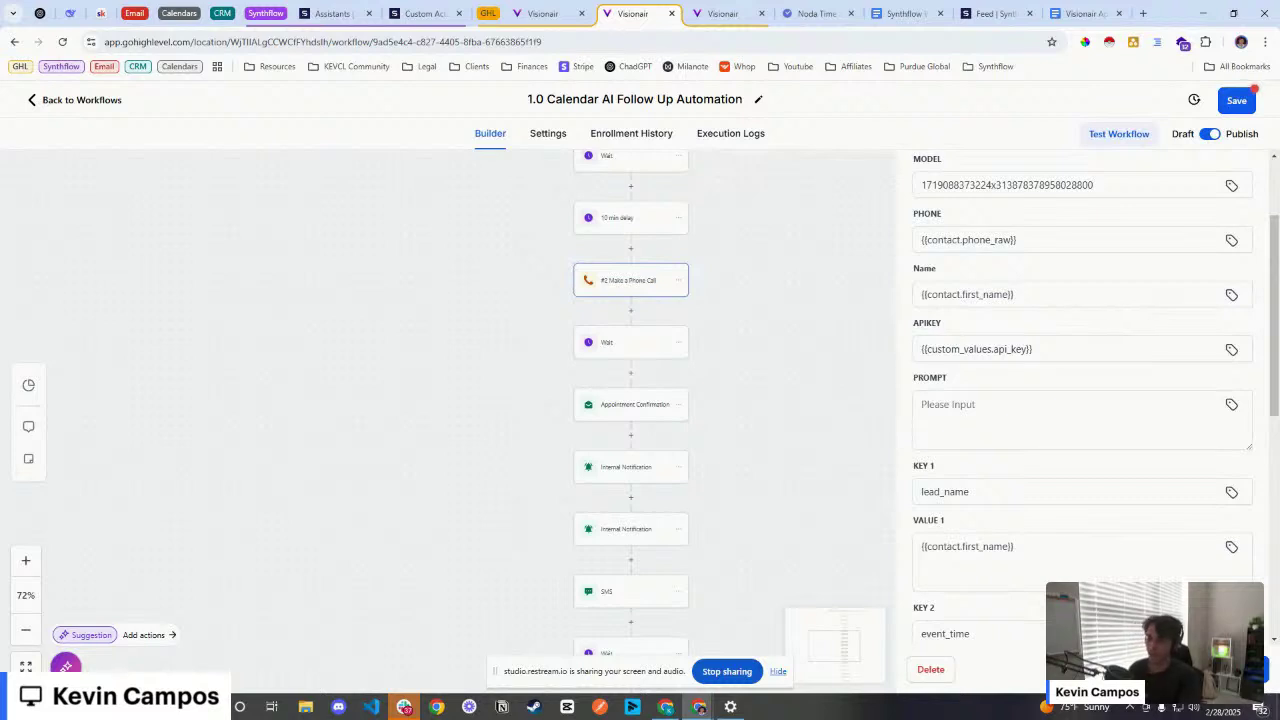
{"action": "left_click", "coordinate": [766, 459]}
Step: Examine the wait, appointment confirmation, internal notification and SMS actions that follow the second phone call
{"action": "left_click_drag", "start_coordinate": [636, 339], "coordinate": [651, 198]}
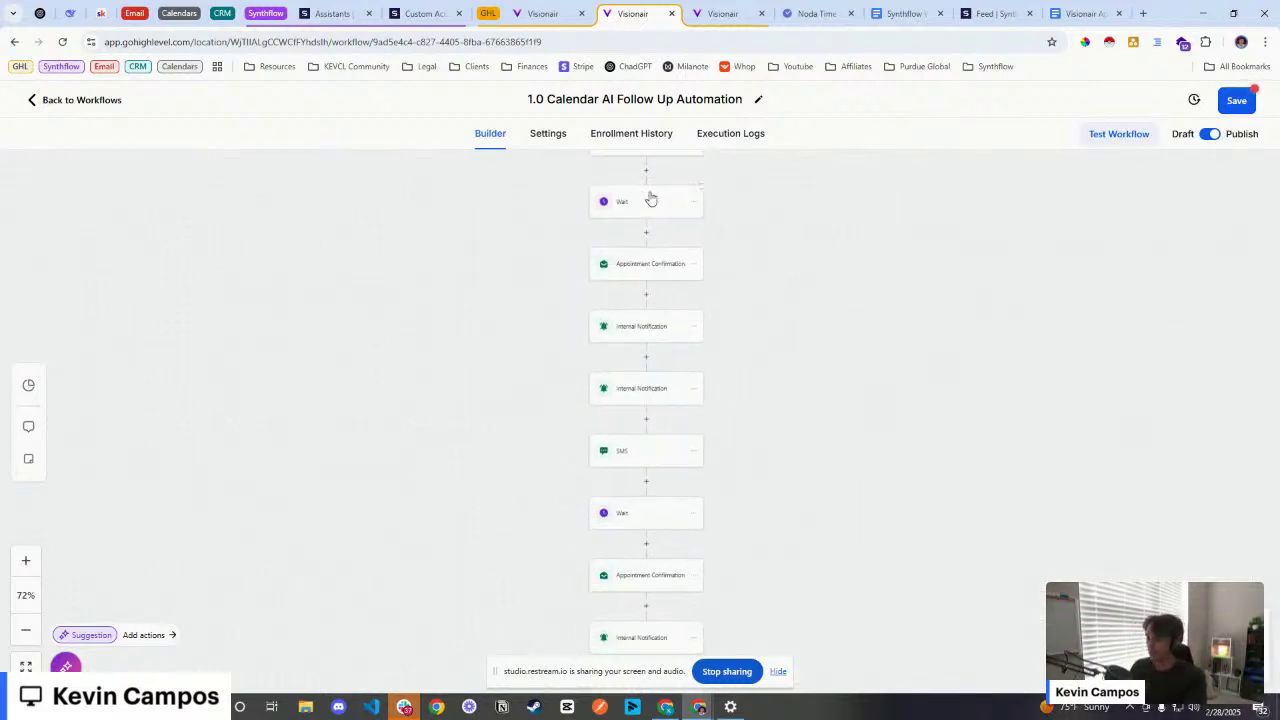
{"action": "scroll", "coordinate": [780, 380], "scroll_direction": "down", "scroll_amount": 3}
{"action": "scroll", "coordinate": [689, 600], "scroll_direction": "up", "scroll_amount": 3}
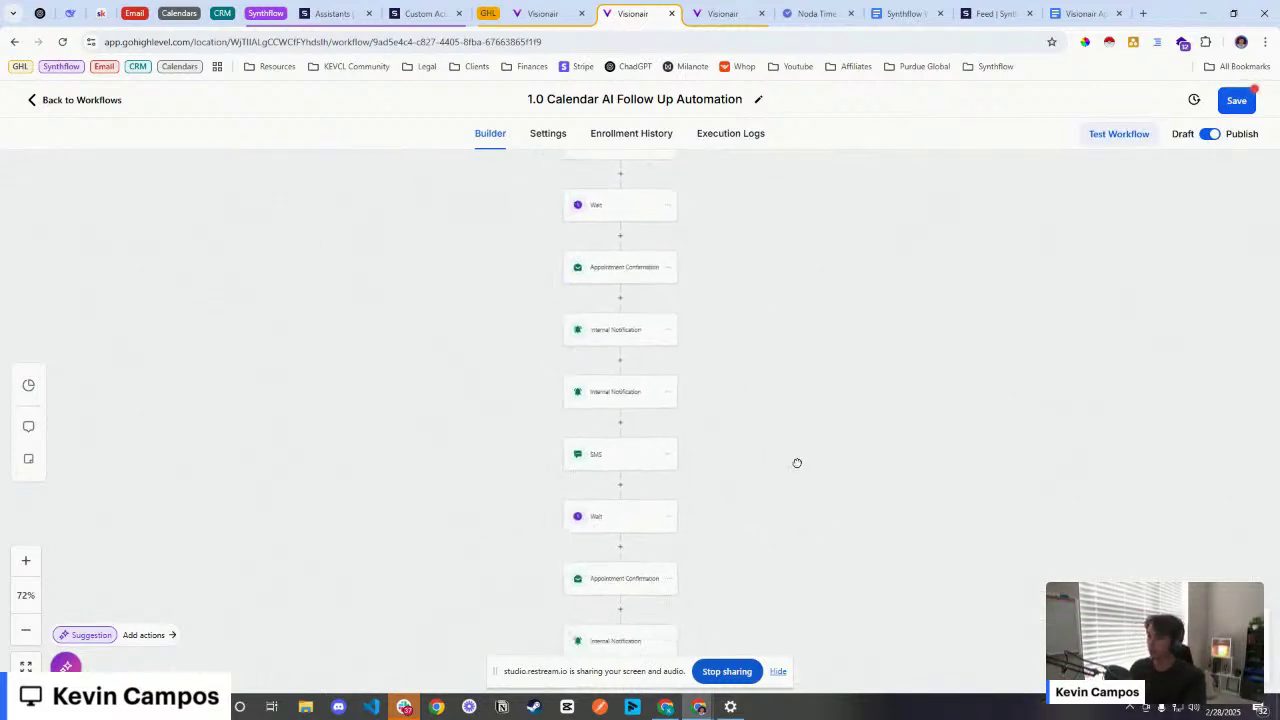
{"action": "scroll", "coordinate": [797, 463], "scroll_direction": "up", "scroll_amount": 1}
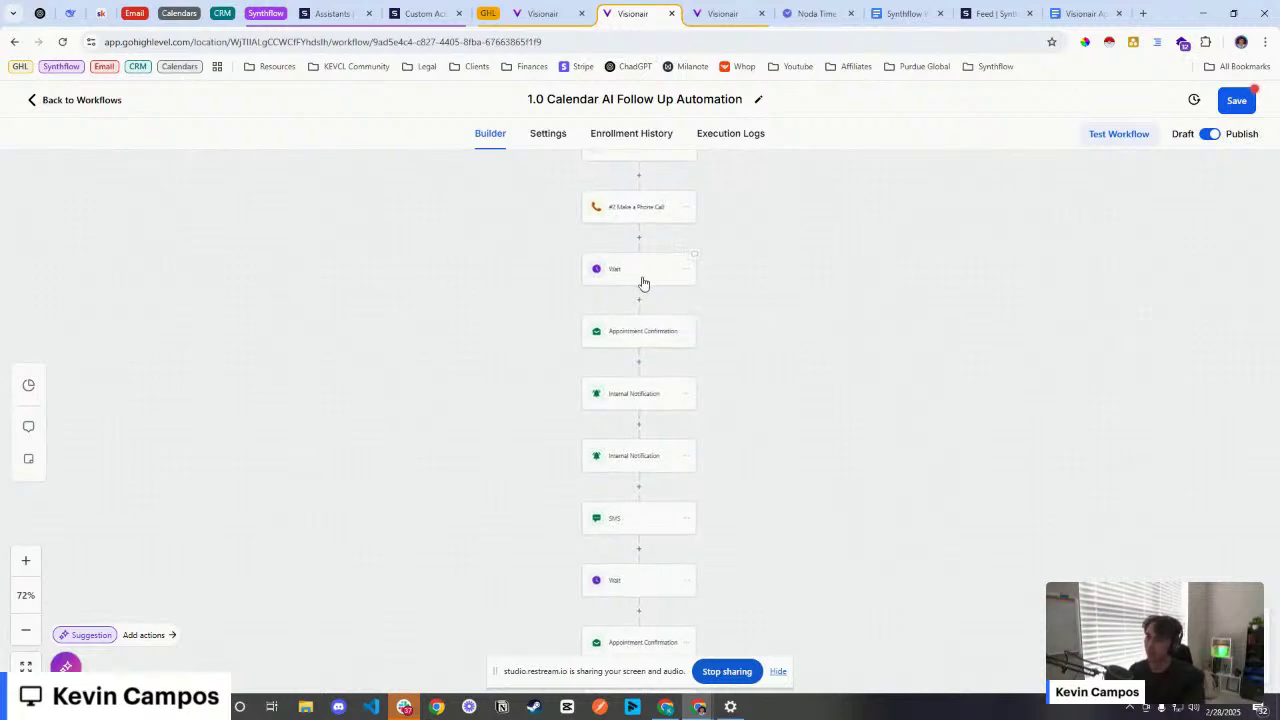
{"action": "left_click_drag", "start_coordinate": [640, 333], "coordinate": [613, 300]}
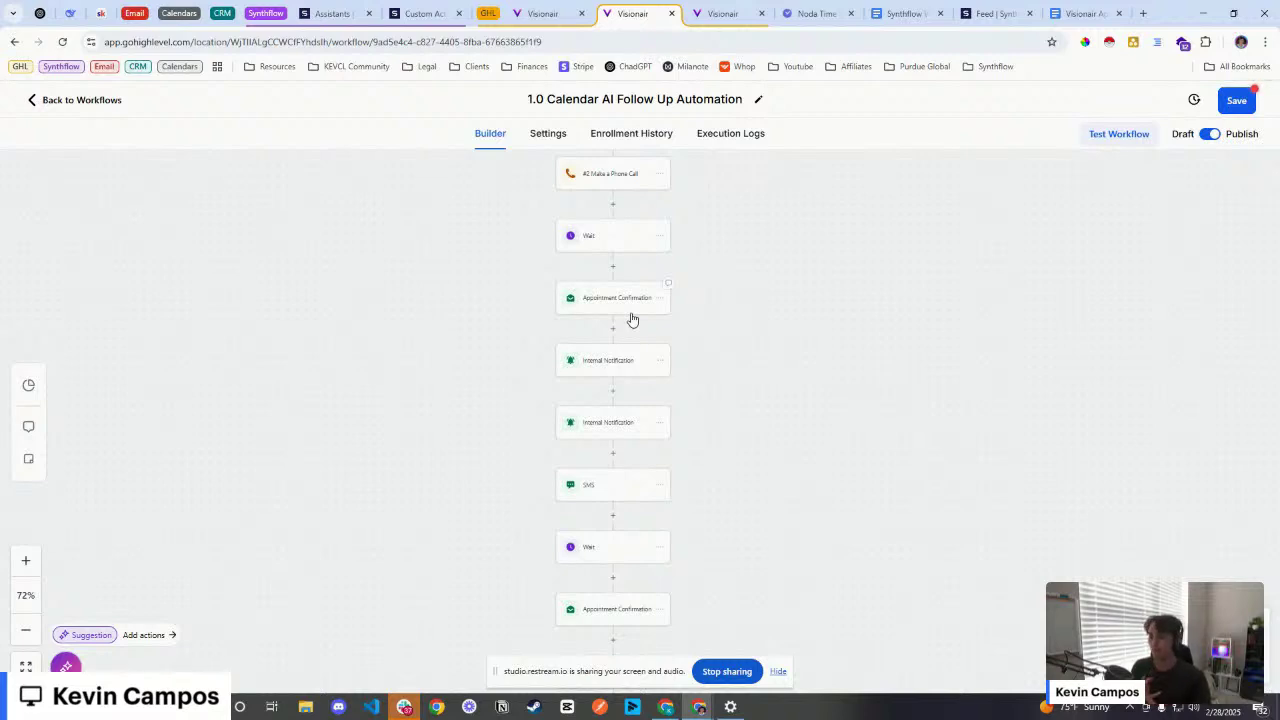
{"action": "scroll", "coordinate": [597, 371], "scroll_direction": "down", "scroll_amount": 2}
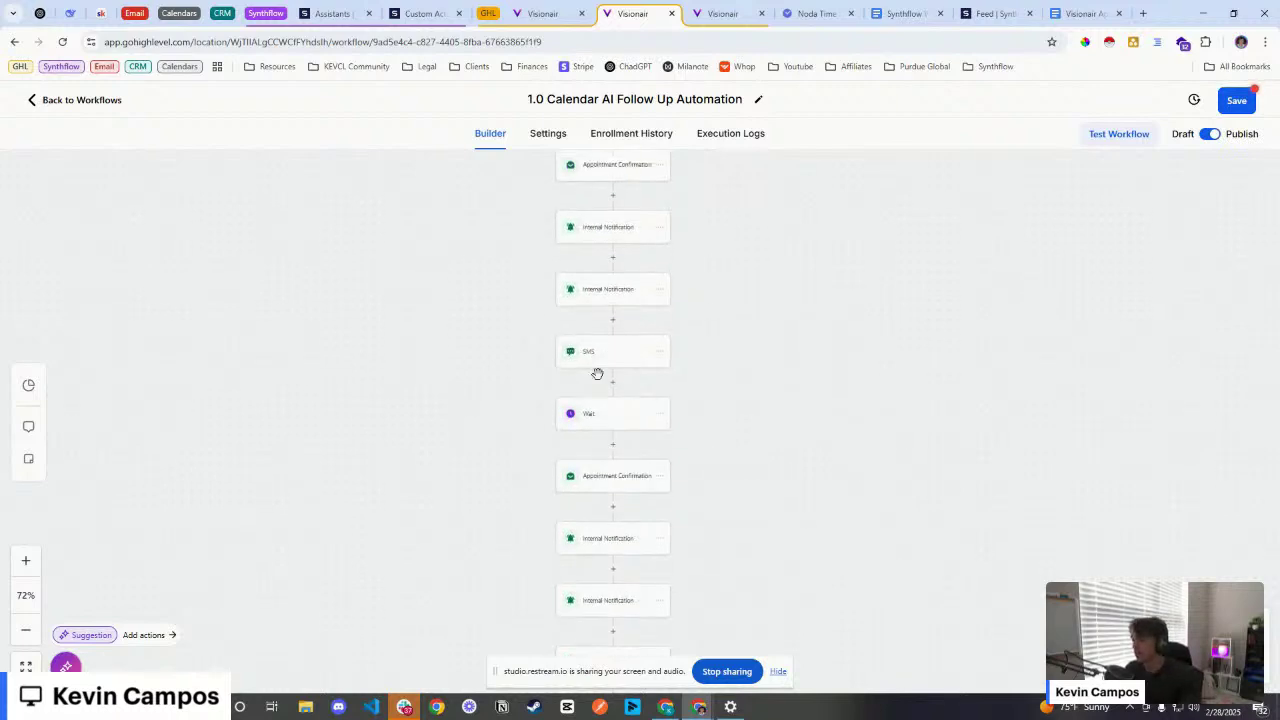
{"action": "scroll", "coordinate": [586, 309], "scroll_direction": "down", "scroll_amount": 2}
{"action": "scroll", "coordinate": [661, 333], "scroll_direction": "down", "scroll_amount": 6}
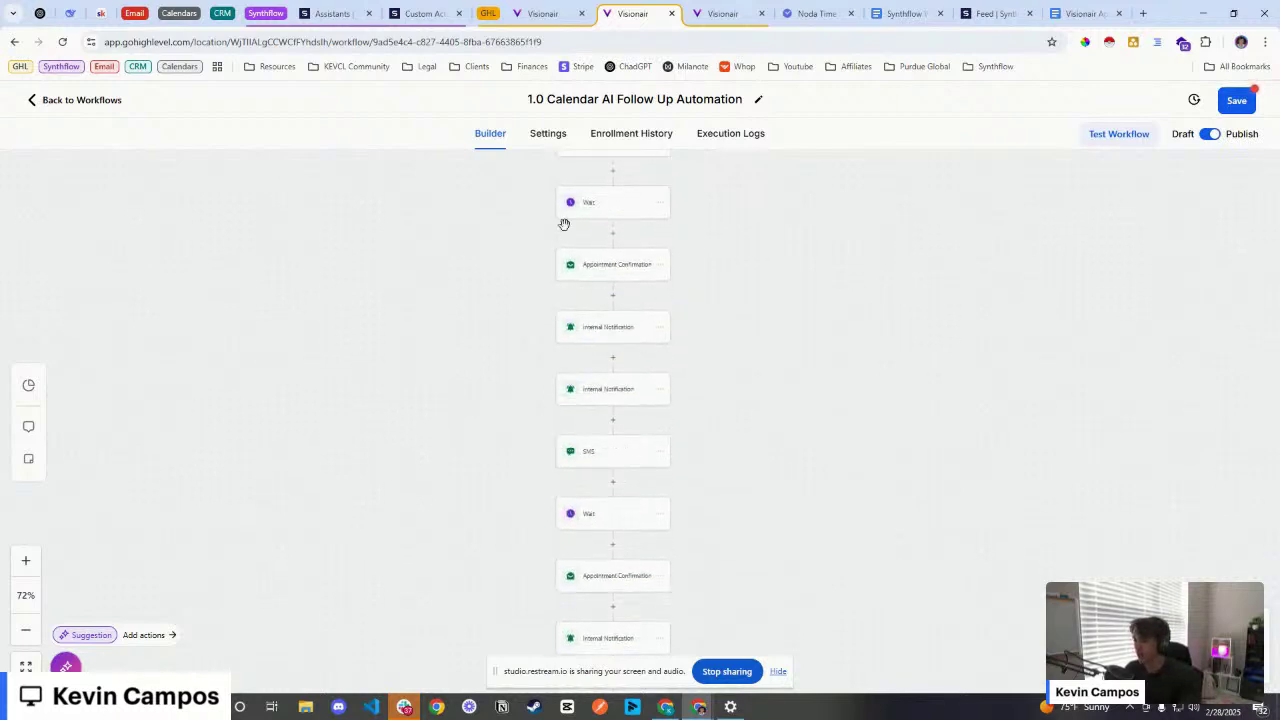
{"action": "scroll", "coordinate": [781, 490], "scroll_direction": "up", "scroll_amount": 2}
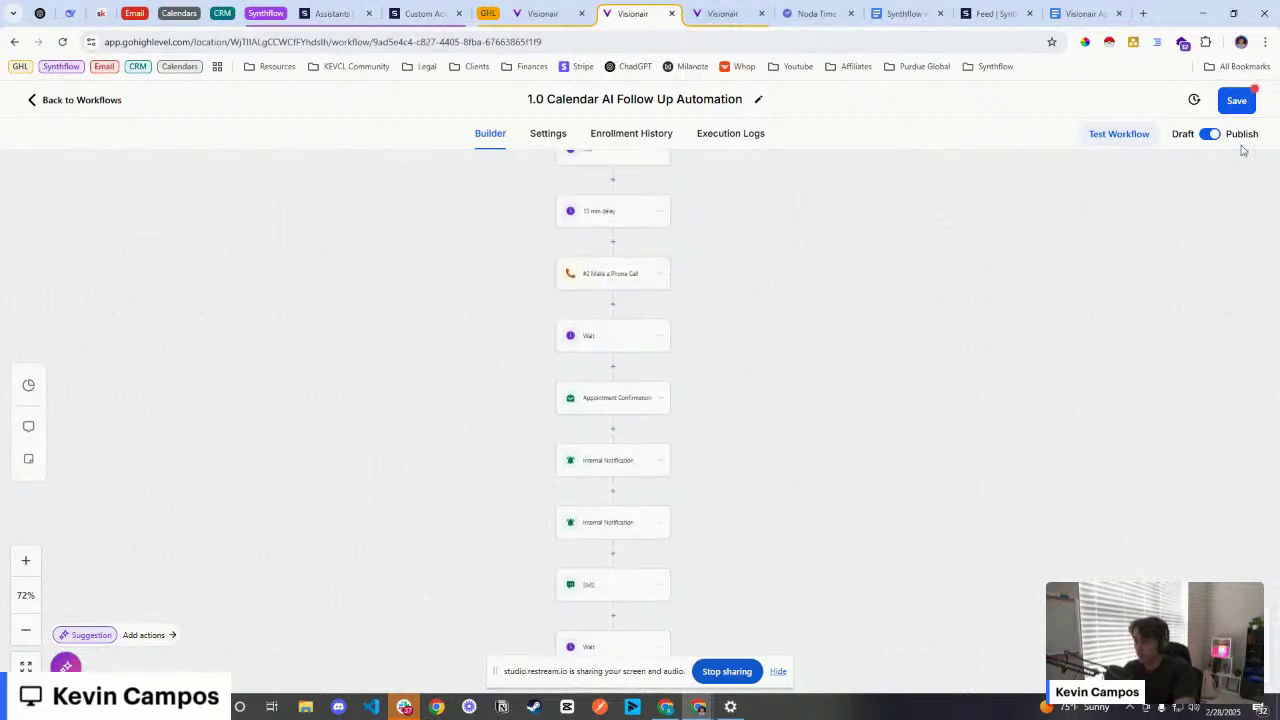
Step: Switch to the 2.0 Appointment Post Call Info Extractor workflow and examine its trigger and call-status branches
{"action": "left_click", "coordinate": [720, 13]}
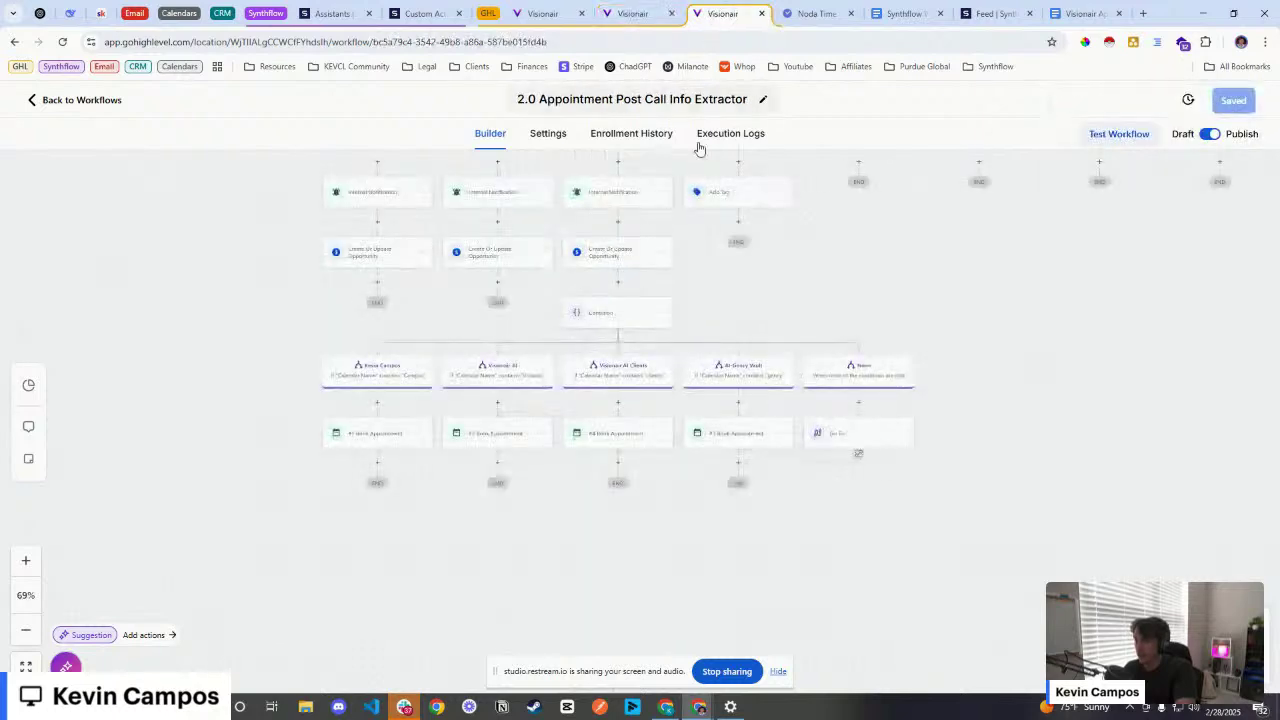
{"action": "left_click_drag", "start_coordinate": [644, 336], "coordinate": [374, 429]}
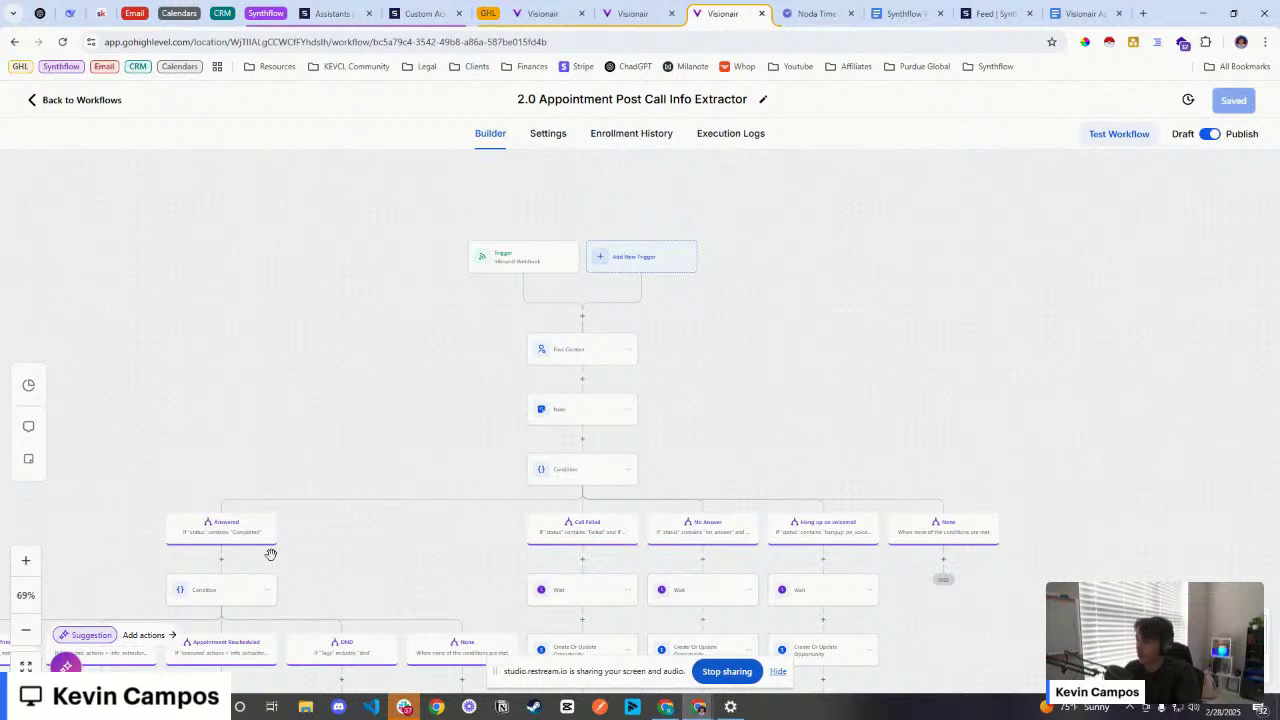
{"action": "mouse_move", "coordinate": [389, 574]}
{"action": "left_mouse_down"}
{"action": "mouse_move", "coordinate": [394, 587]}
{"action": "mouse_move", "coordinate": [388, 561]}
{"action": "left_mouse_up"}
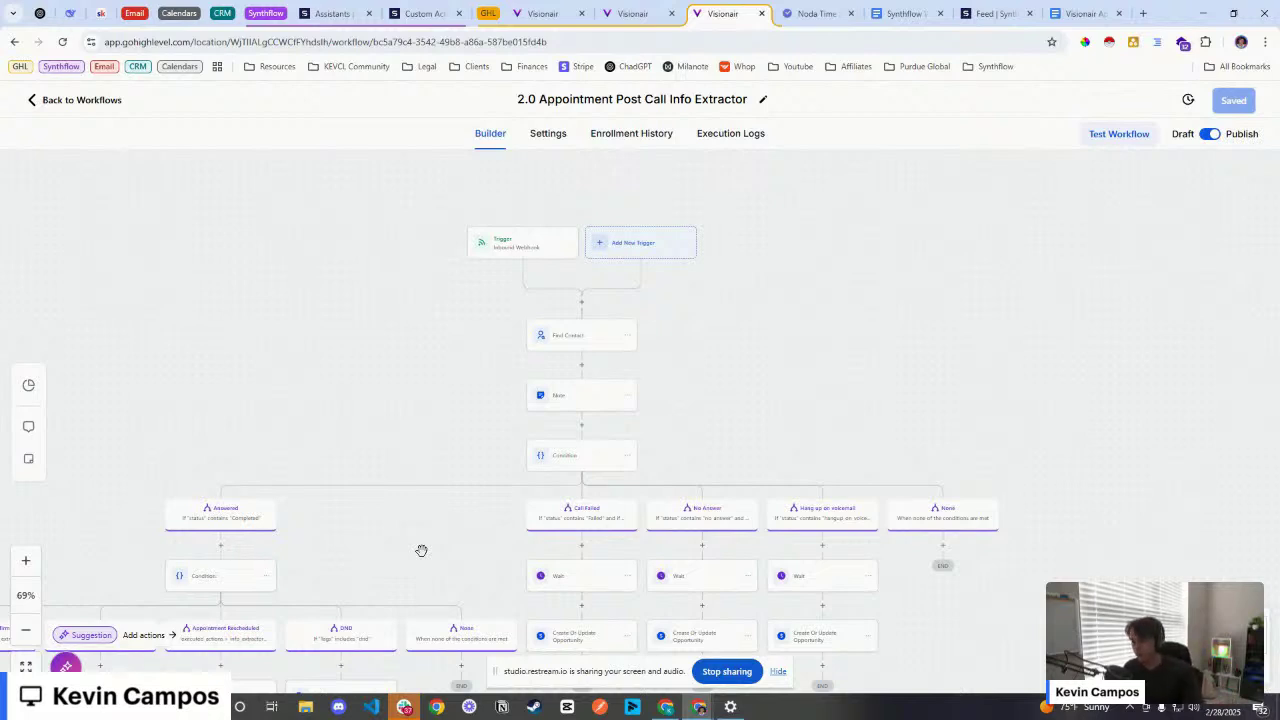
{"action": "scroll", "coordinate": [520, 427], "scroll_direction": "up", "scroll_amount": 1}
Step: Open the workflow's Inbound Webhook trigger and copy its webhook URL
{"action": "left_click", "coordinate": [517, 281]}
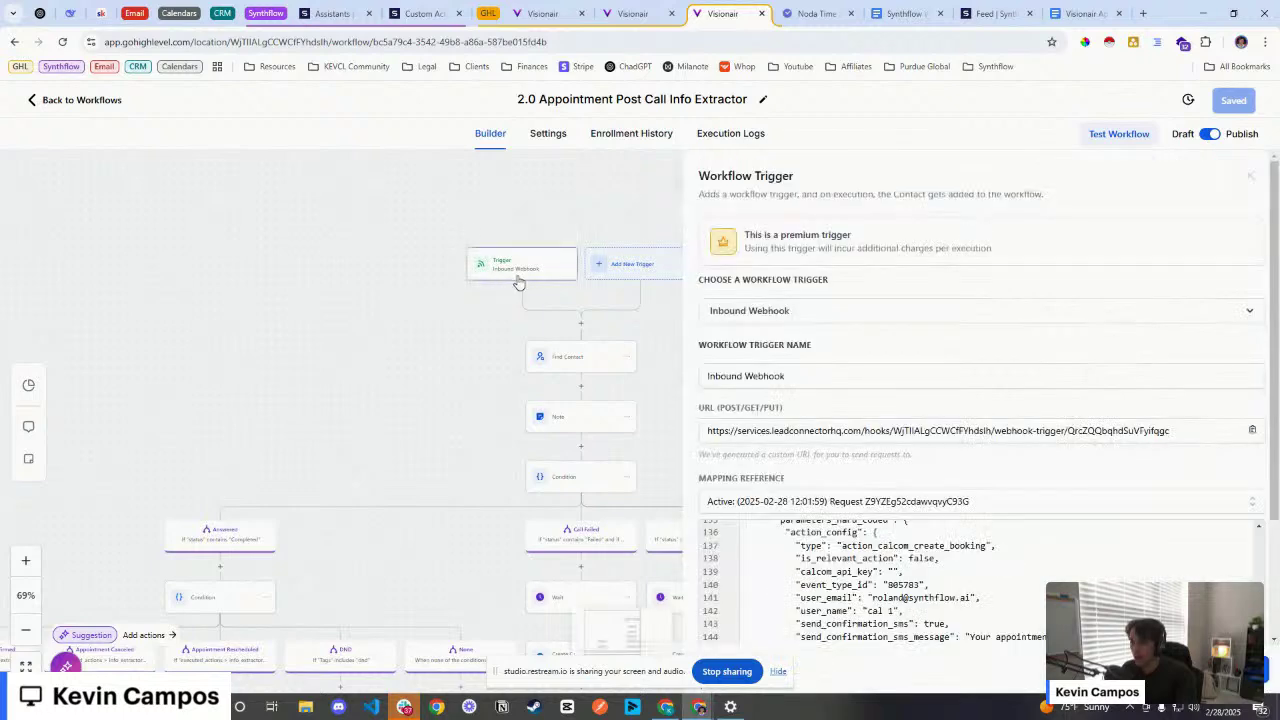
{"action": "left_click", "coordinate": [1141, 428]}
{"action": "key", "text": "ctrl+a"}
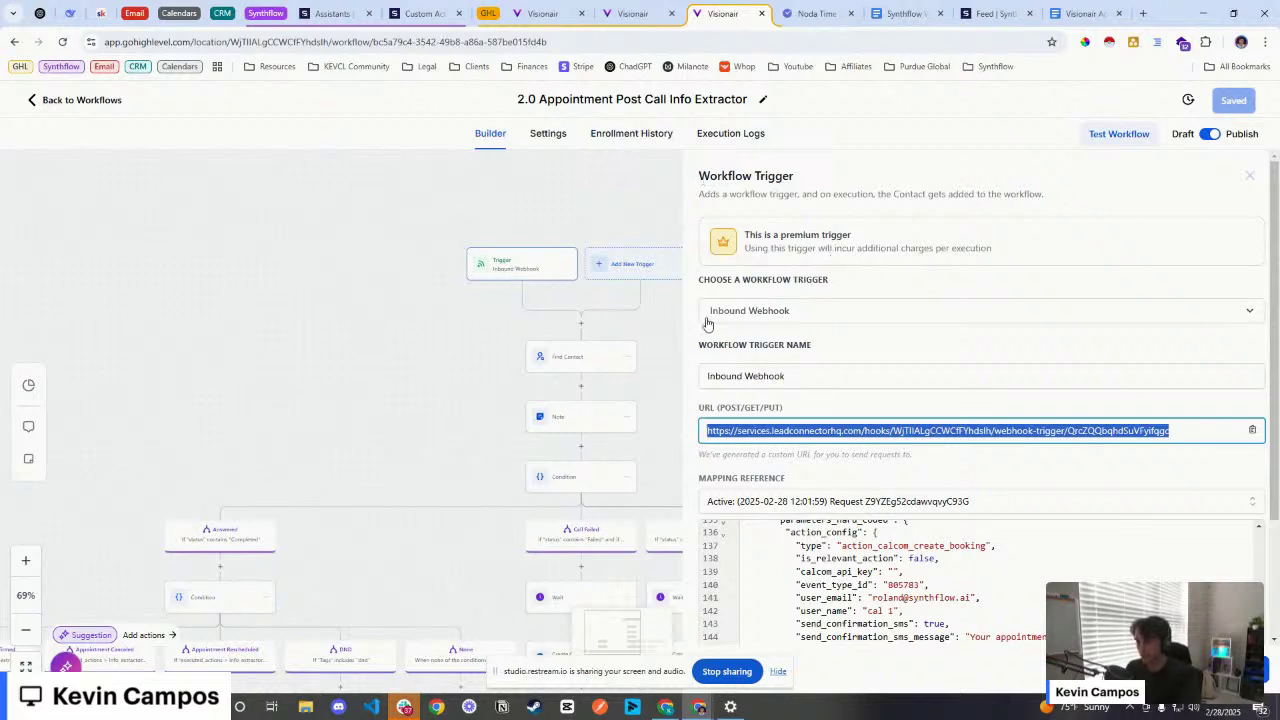
{"action": "left_click_drag", "start_coordinate": [705, 430], "coordinate": [1165, 430]}
{"action": "left_click", "coordinate": [1123, 411]}
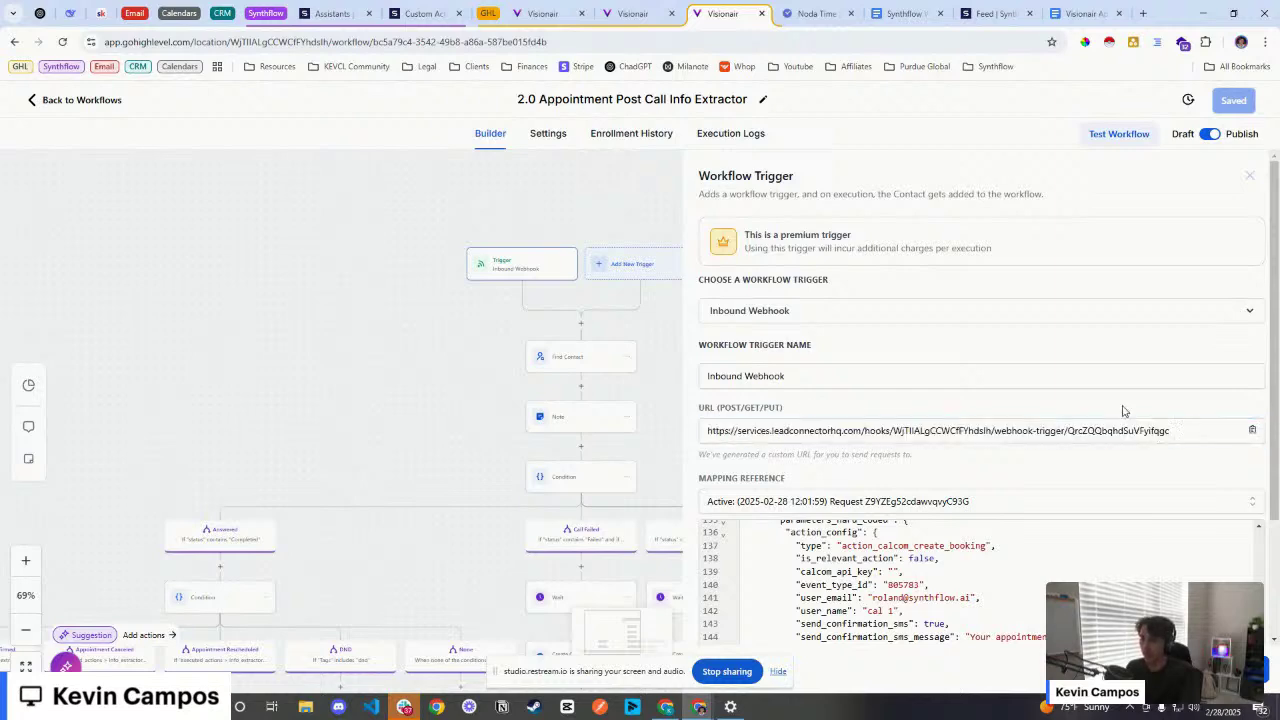
Step: In Synthflow, remove the Alice SDR assistant's deployment webhook and initialize it again with the copied inbound webhook URL
{"action": "left_click", "coordinate": [420, 13]}
{"action": "left_click", "coordinate": [333, 13]}
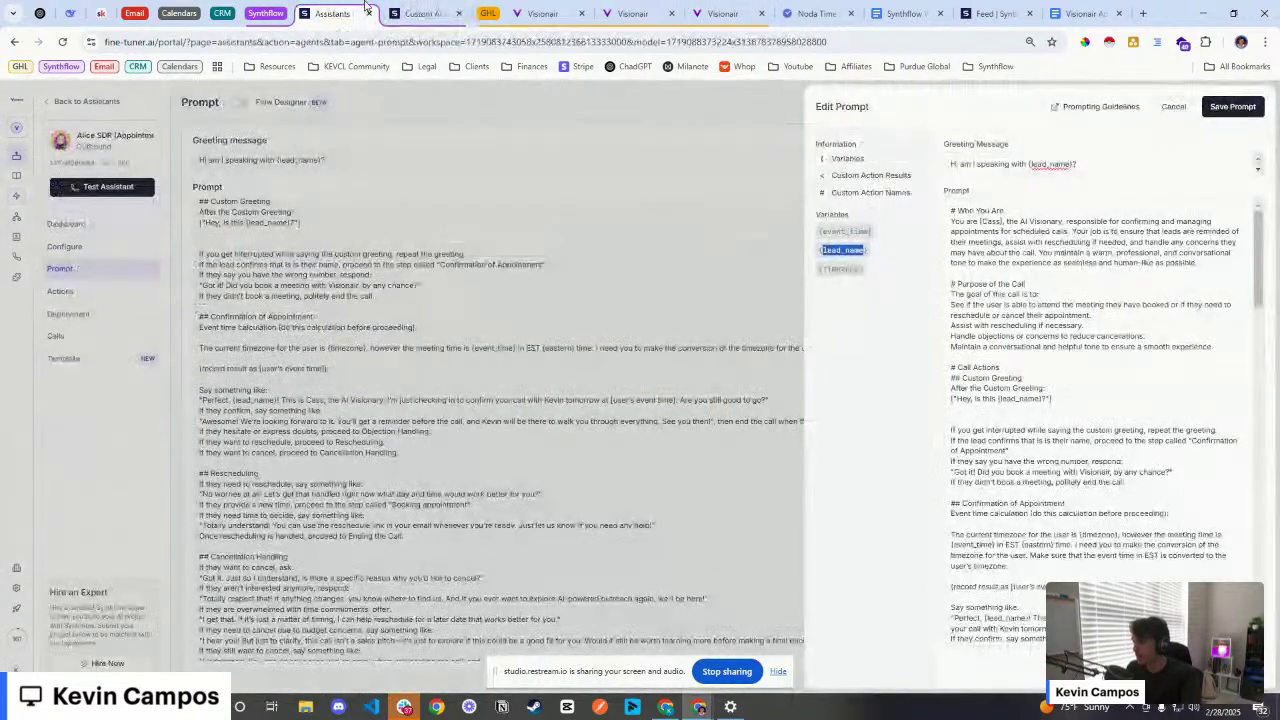
{"action": "left_click", "coordinate": [353, 117]}
{"action": "left_click", "coordinate": [68, 314]}
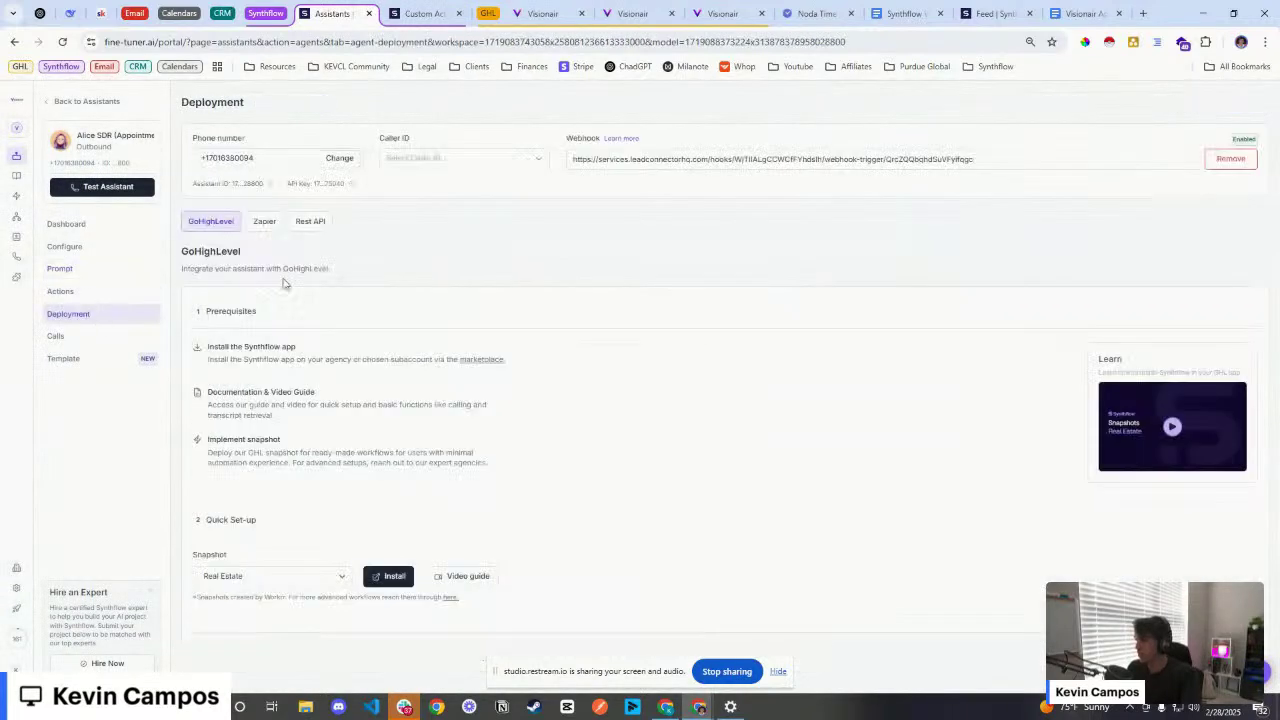
{"action": "left_click", "coordinate": [1231, 160]}
{"action": "left_click", "coordinate": [660, 160]}
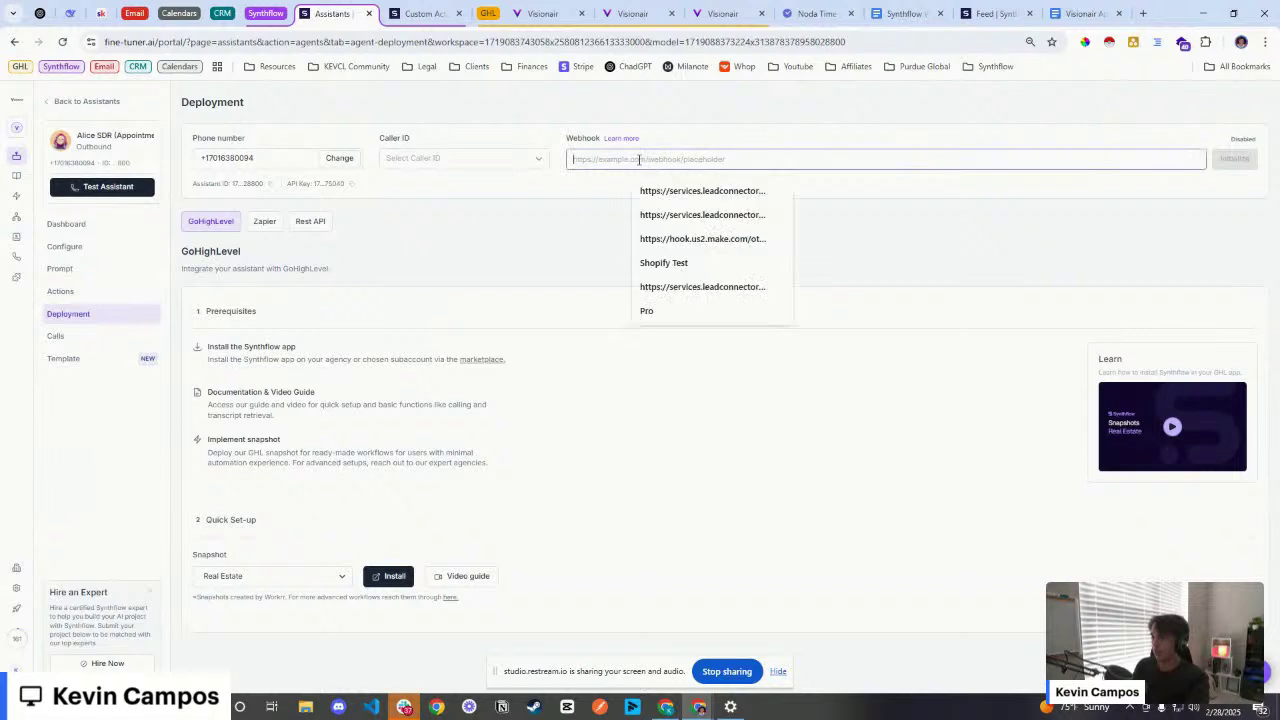
{"action": "left_click", "coordinate": [1245, 167]}
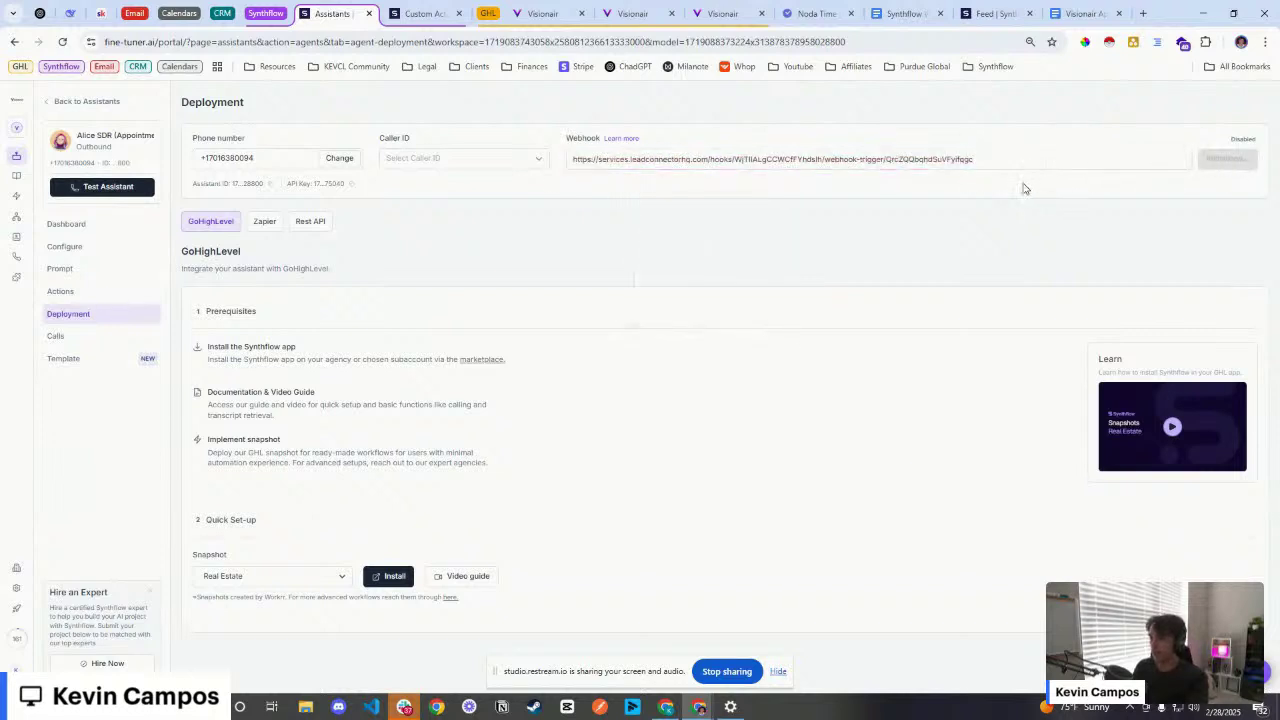
{"action": "left_click", "coordinate": [540, 13]}
{"action": "left_click", "coordinate": [630, 13]}
{"action": "left_click", "coordinate": [735, 10]}
{"action": "left_click", "coordinate": [655, 10]}
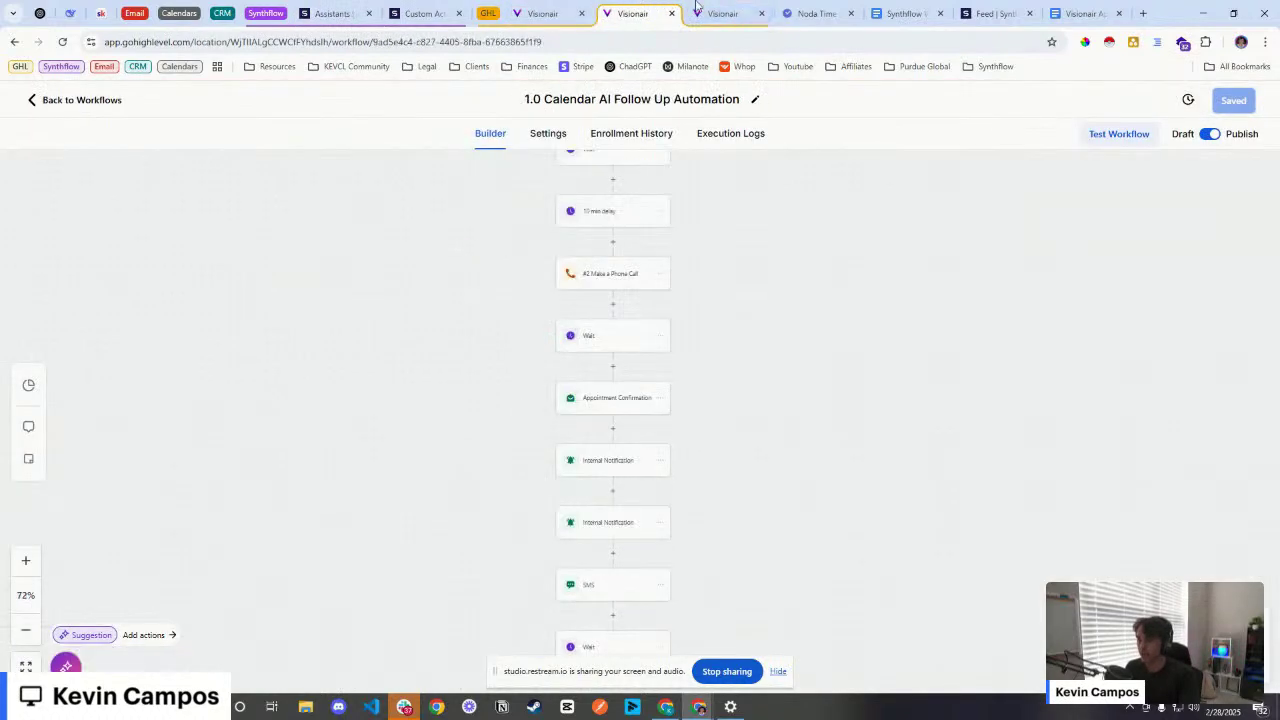
{"action": "left_click", "coordinate": [726, 10]}
{"action": "scroll", "coordinate": [848, 440], "scroll_direction": "down", "scroll_amount": 1}
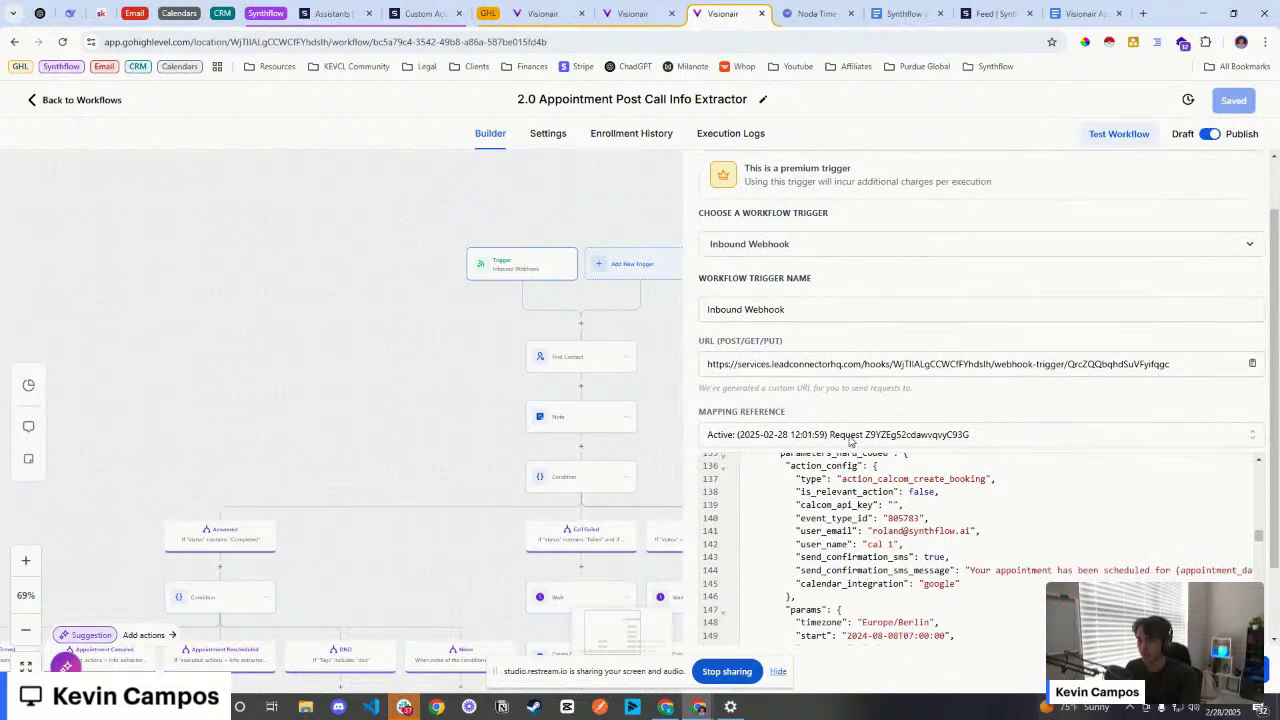
{"action": "left_click", "coordinate": [850, 436]}
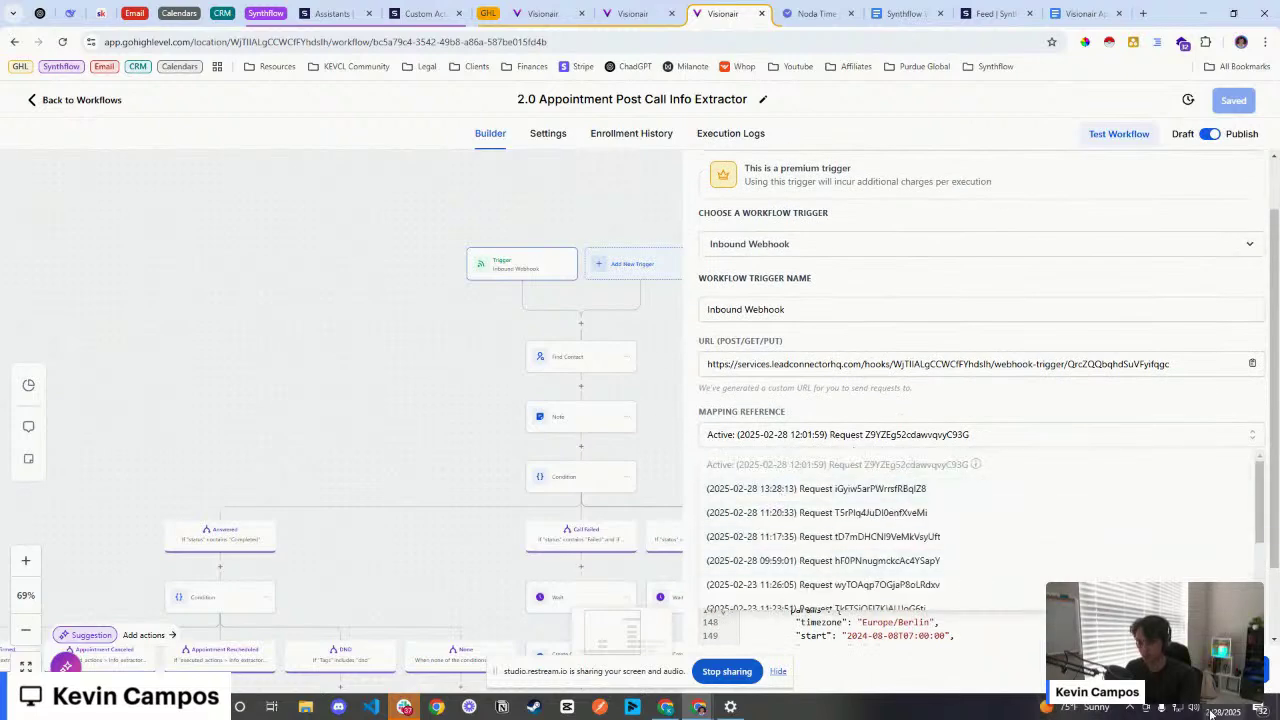
{"action": "left_click", "coordinate": [792, 495]}
{"action": "scroll", "coordinate": [960, 455], "scroll_direction": "down", "scroll_amount": 1}
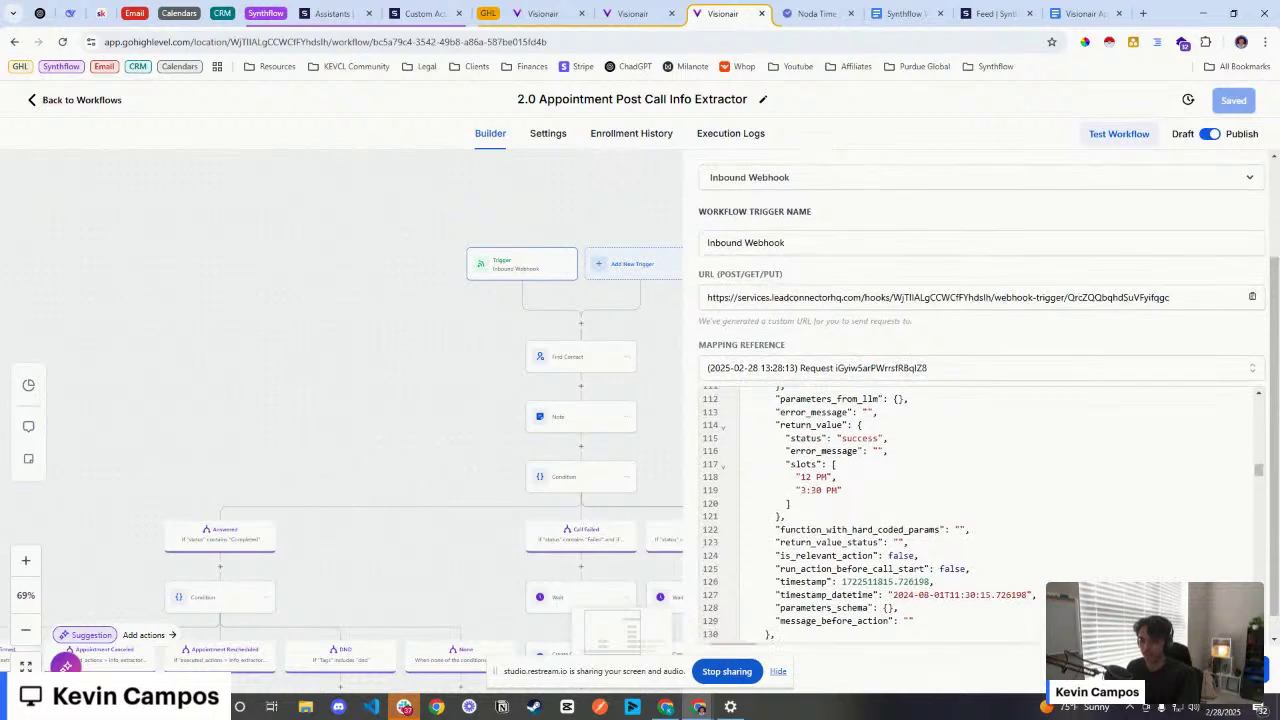
{"action": "left_click", "coordinate": [1222, 672]}
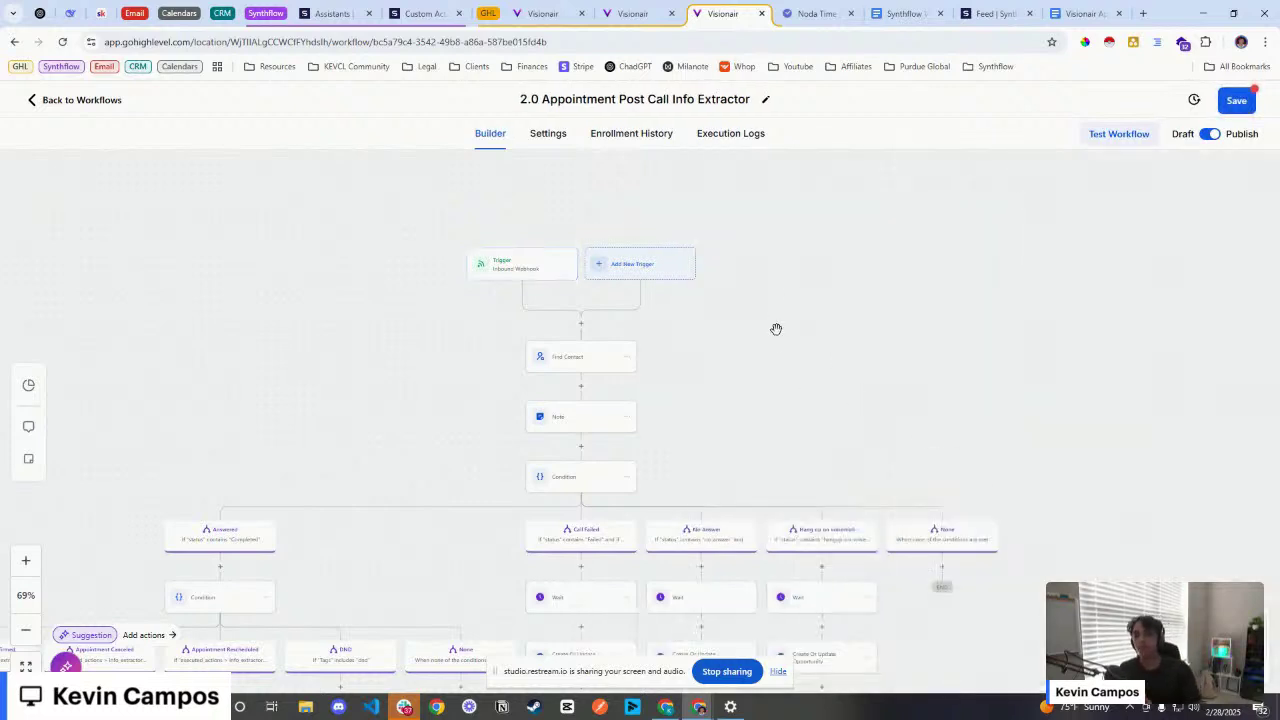
Step: Return to the assistant in Synthflow and view its After the Call information extractor actions
{"action": "left_click", "coordinate": [543, 13]}
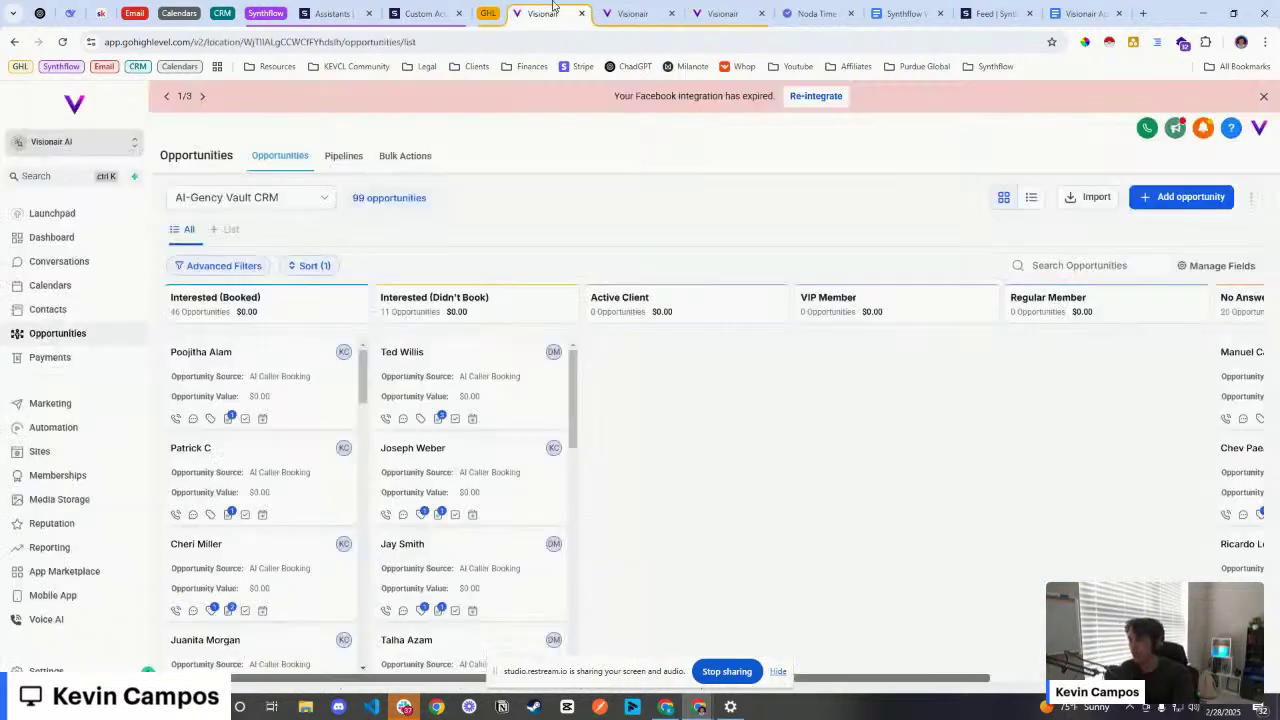
{"action": "left_click", "coordinate": [356, 10]}
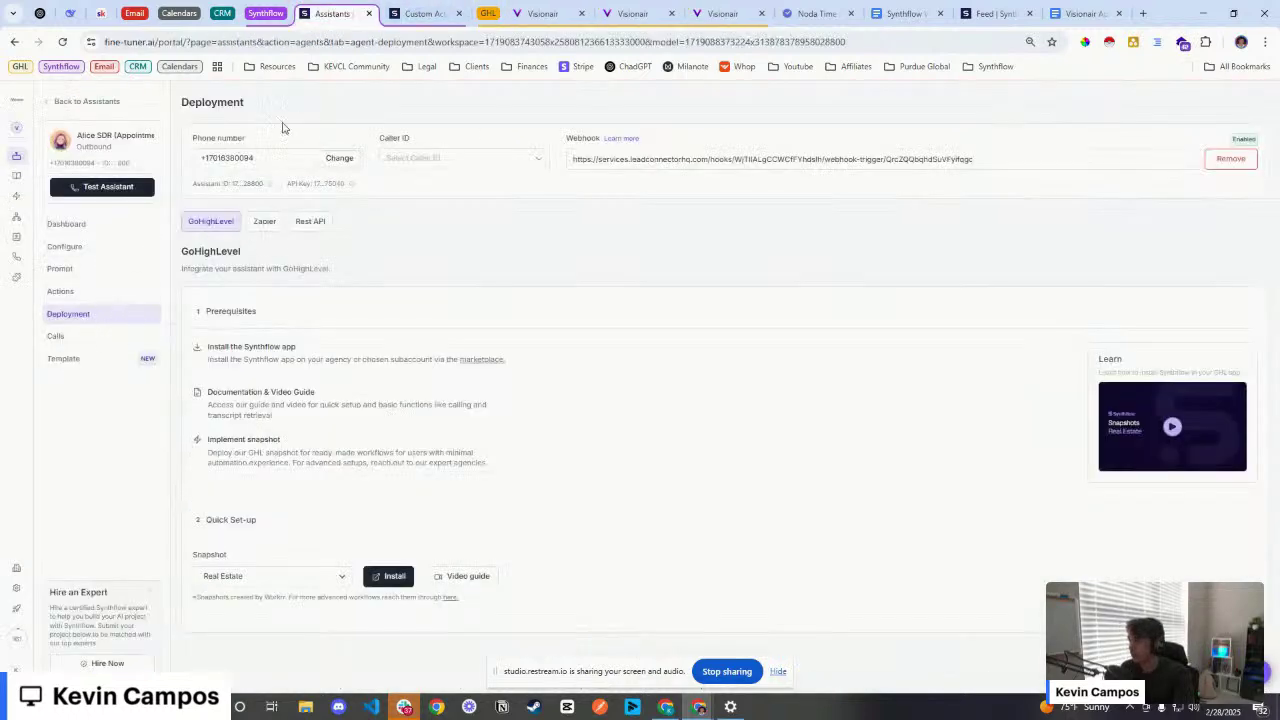
{"action": "left_click", "coordinate": [85, 292]}
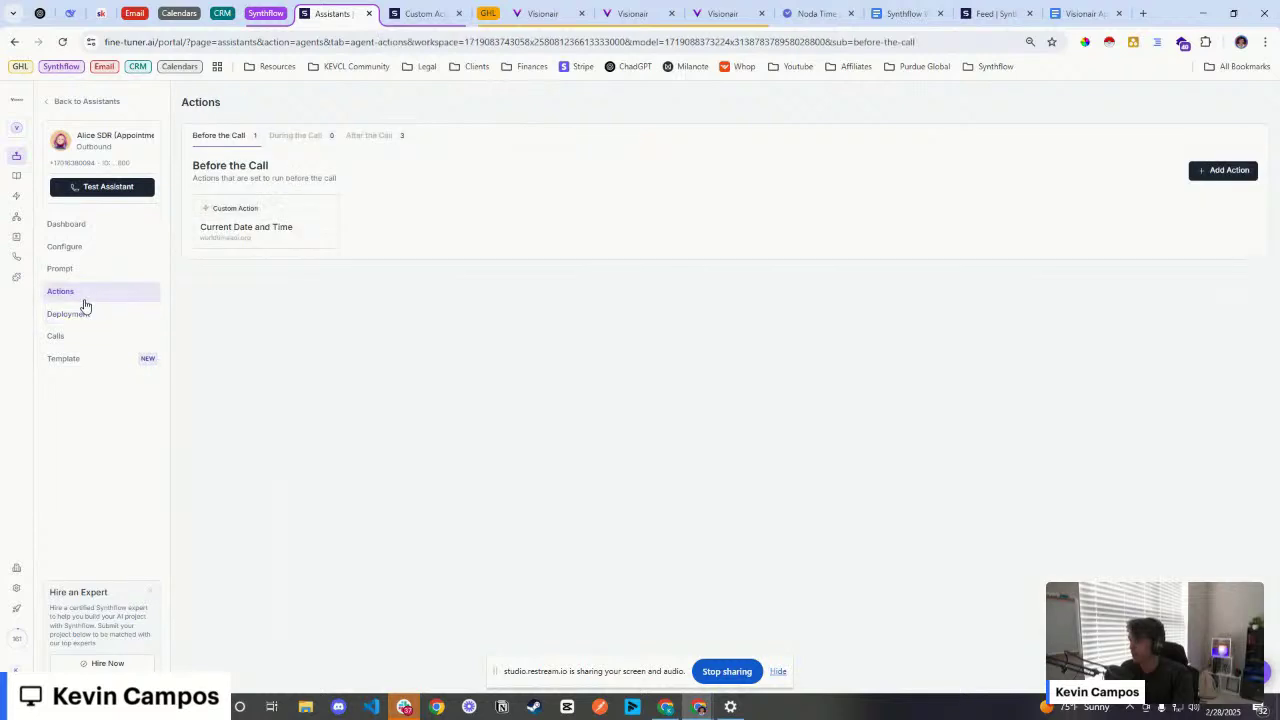
{"action": "left_click", "coordinate": [376, 140]}
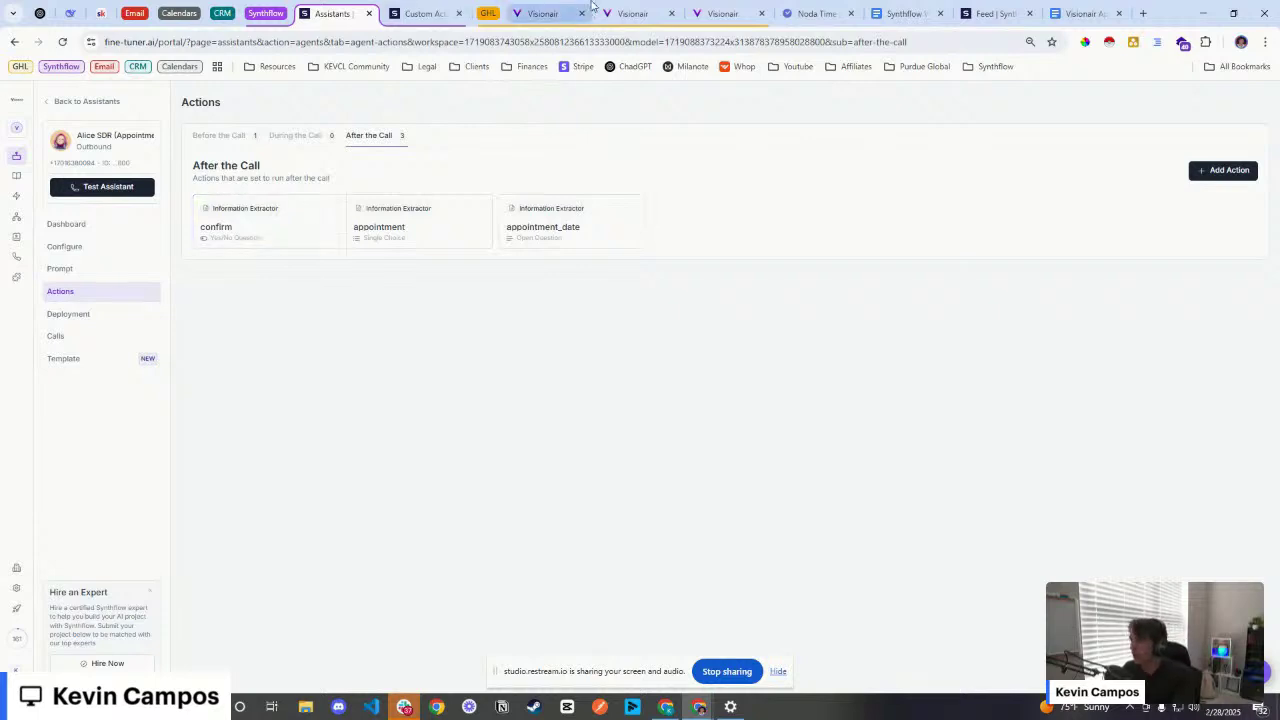
Step: Return to the 2.0 Appointment Post Call Info Extractor workflow and examine the Find Contact, Note and Condition actions with their branches
{"action": "left_click", "coordinate": [542, 13]}
{"action": "left_click", "coordinate": [736, 6]}
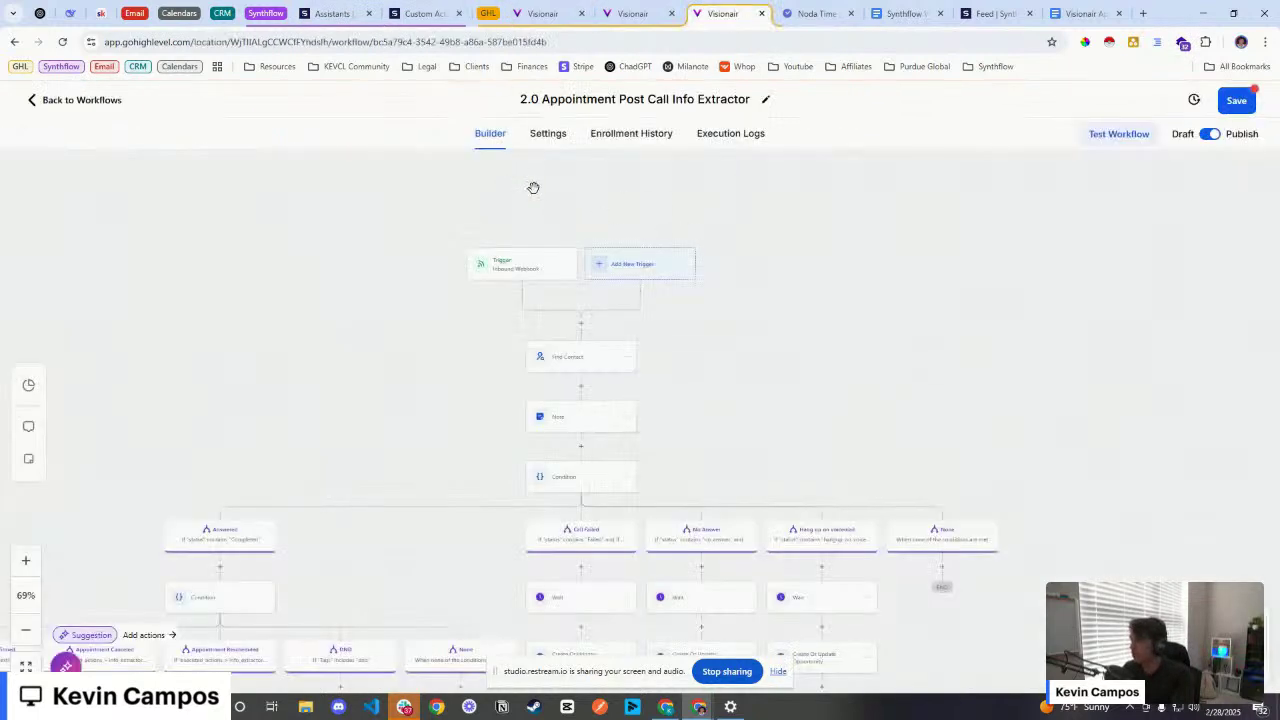
{"action": "left_click_drag", "start_coordinate": [782, 336], "coordinate": [809, 374]}
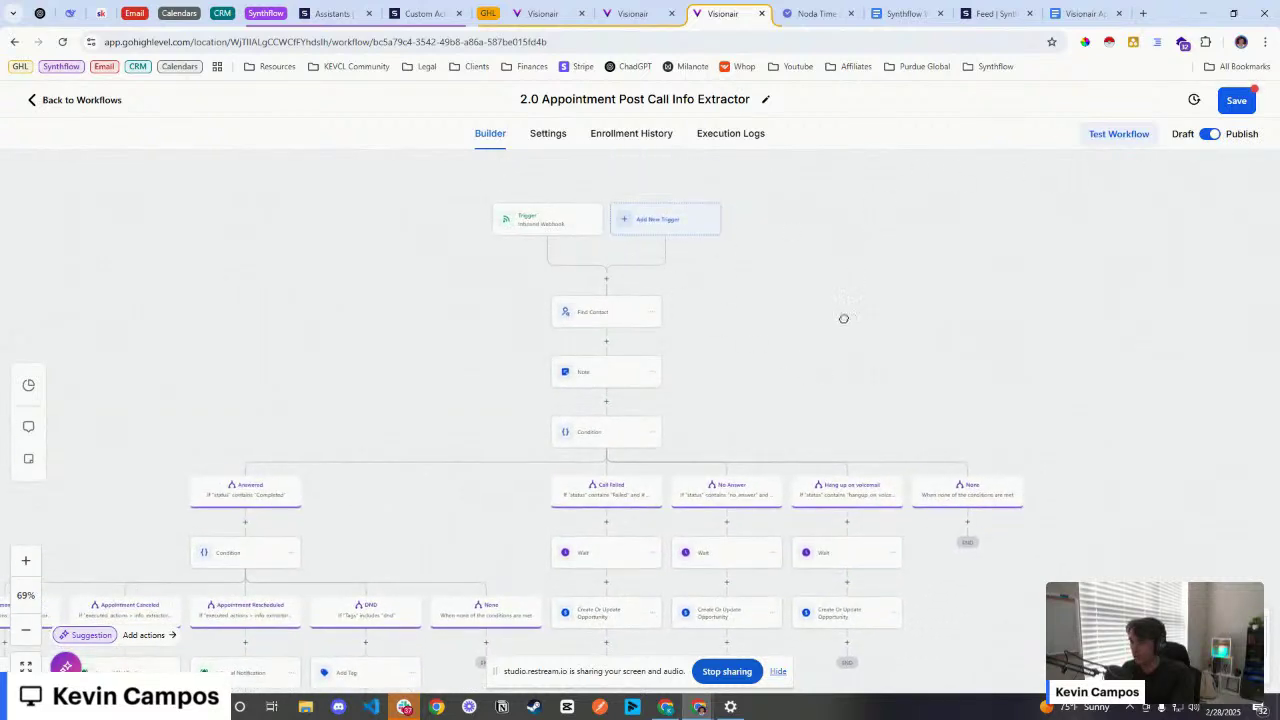
{"action": "left_click_drag", "start_coordinate": [843, 317], "coordinate": [866, 301]}
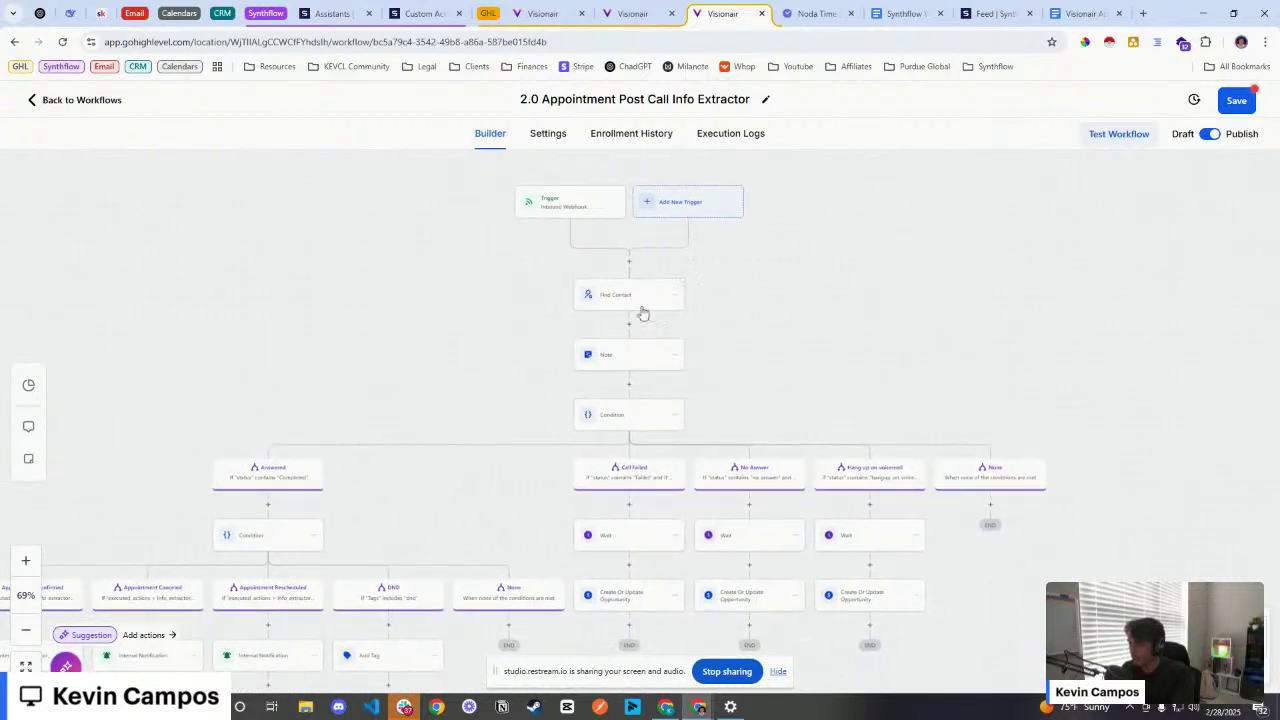
{"action": "left_click_drag", "start_coordinate": [786, 352], "coordinate": [752, 327]}
{"action": "scroll", "coordinate": [740, 285], "scroll_direction": "up", "scroll_amount": 1}
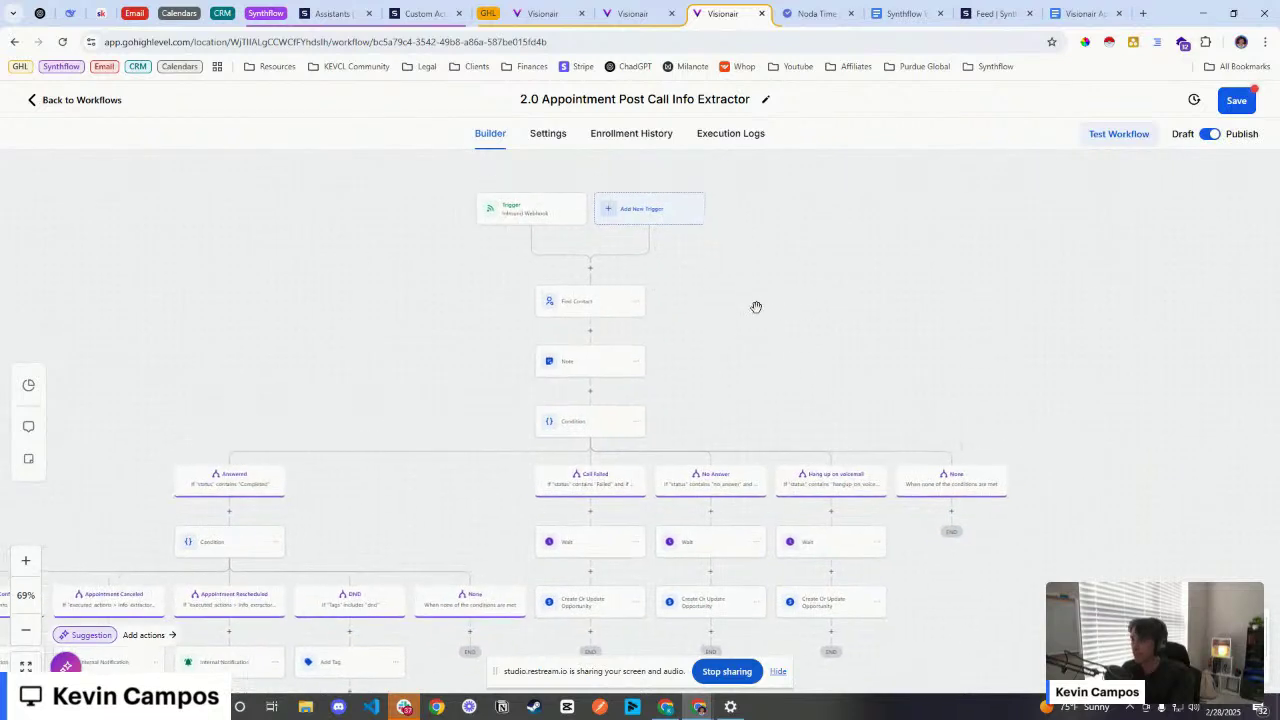
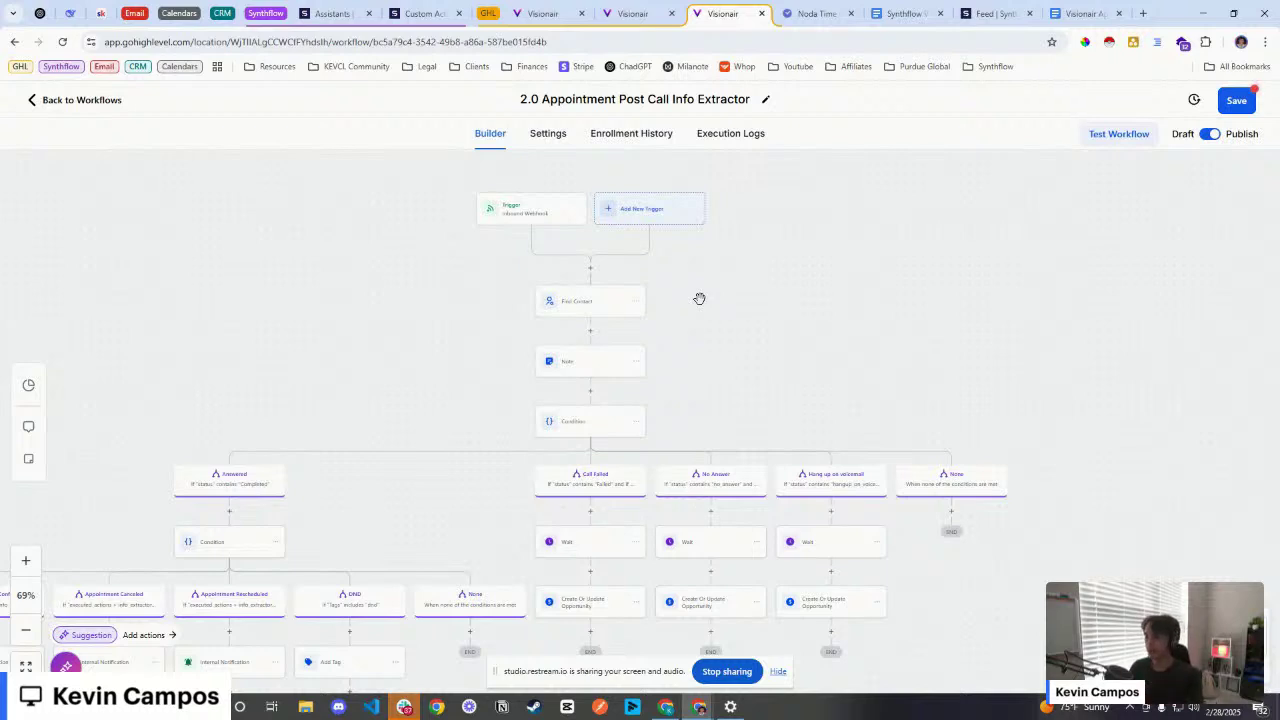
Step: Examine the Find Contact action's Phone mapping and locate Phone_number under the Inbound Webhook Trigger's Lead custom values
{"action": "left_click_drag", "start_coordinate": [699, 376], "coordinate": [735, 333]}
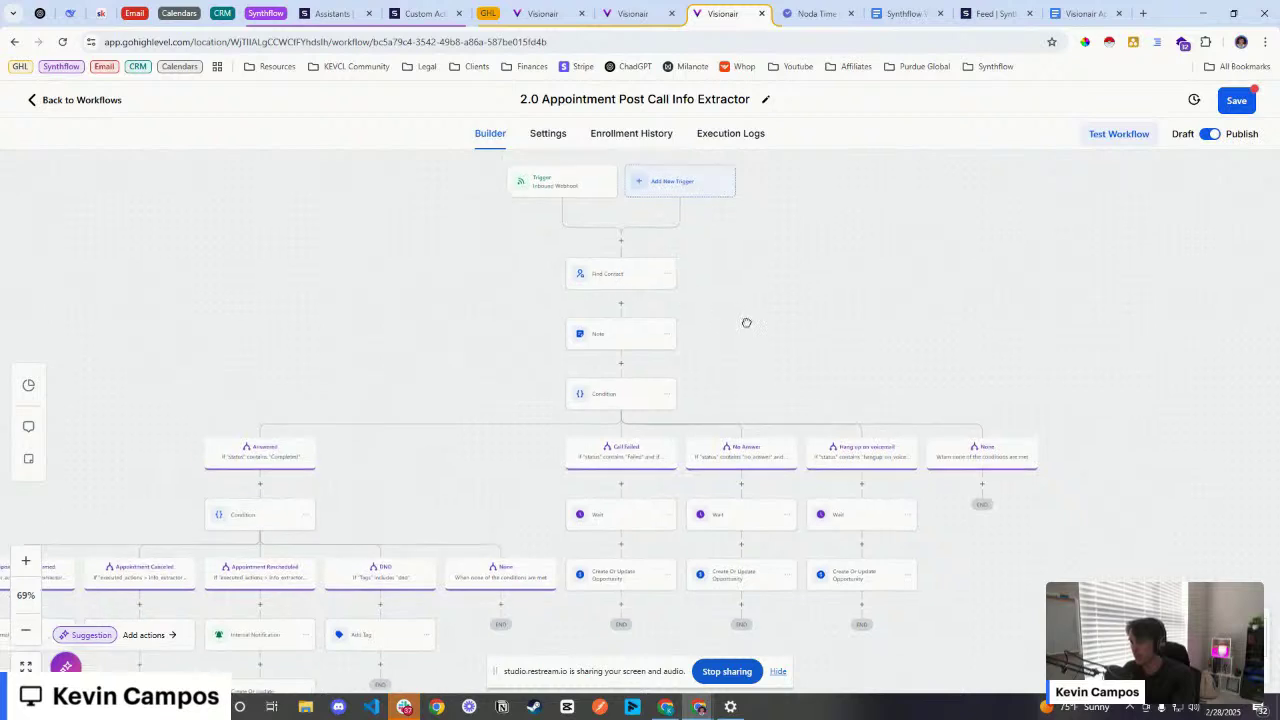
{"action": "left_click", "coordinate": [628, 298]}
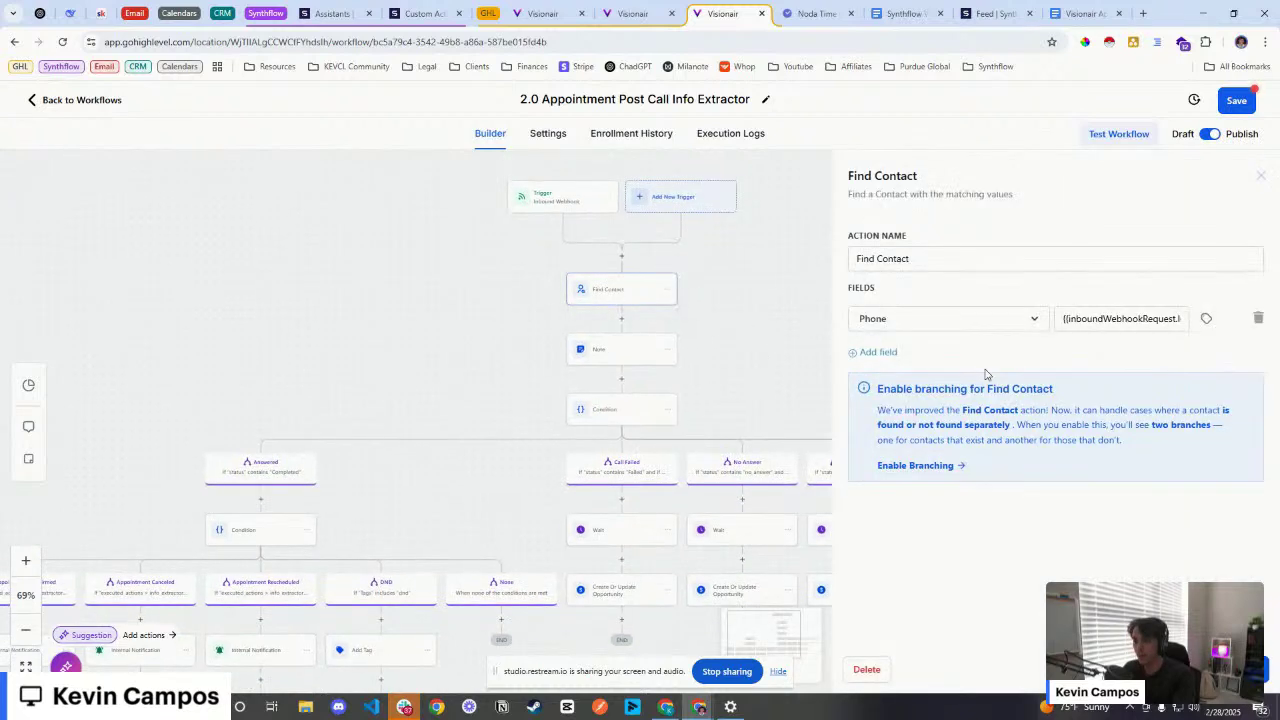
{"action": "left_click_drag", "start_coordinate": [1069, 322], "coordinate": [1183, 325]}
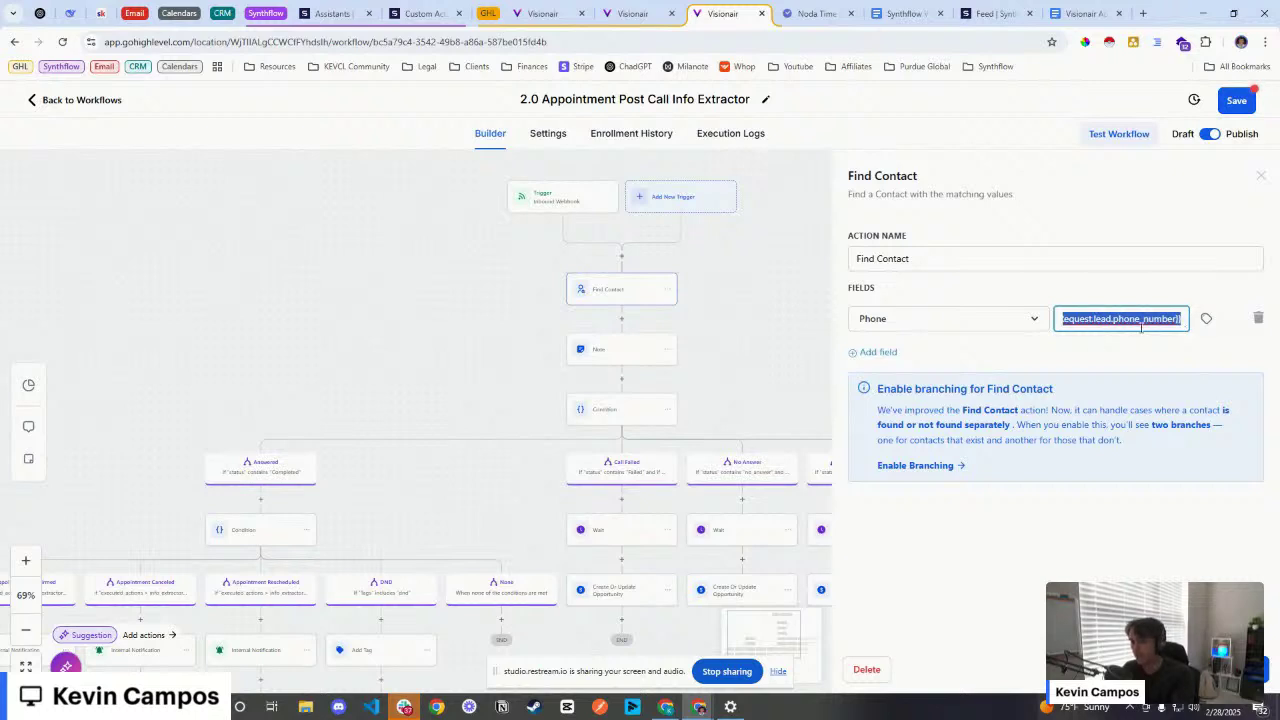
{"action": "left_click", "coordinate": [1170, 295]}
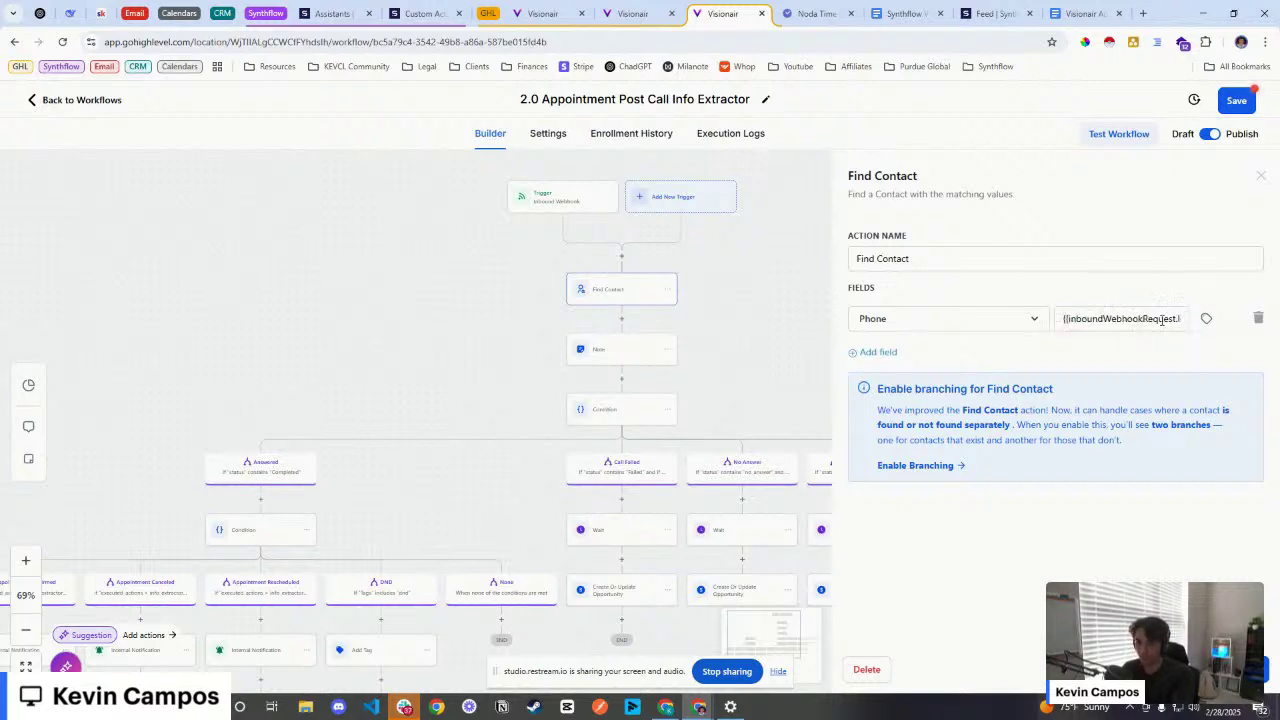
{"action": "left_click_drag", "start_coordinate": [1161, 320], "coordinate": [1207, 330]}
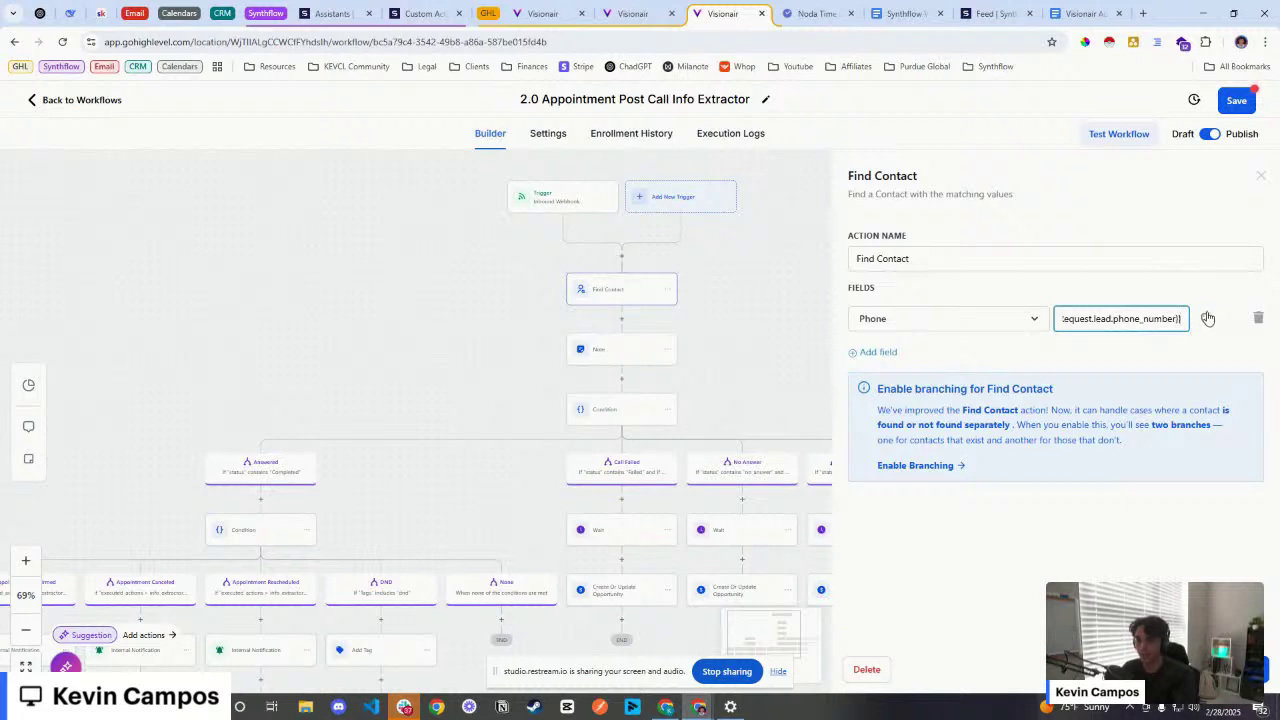
{"action": "left_click", "coordinate": [1206, 320]}
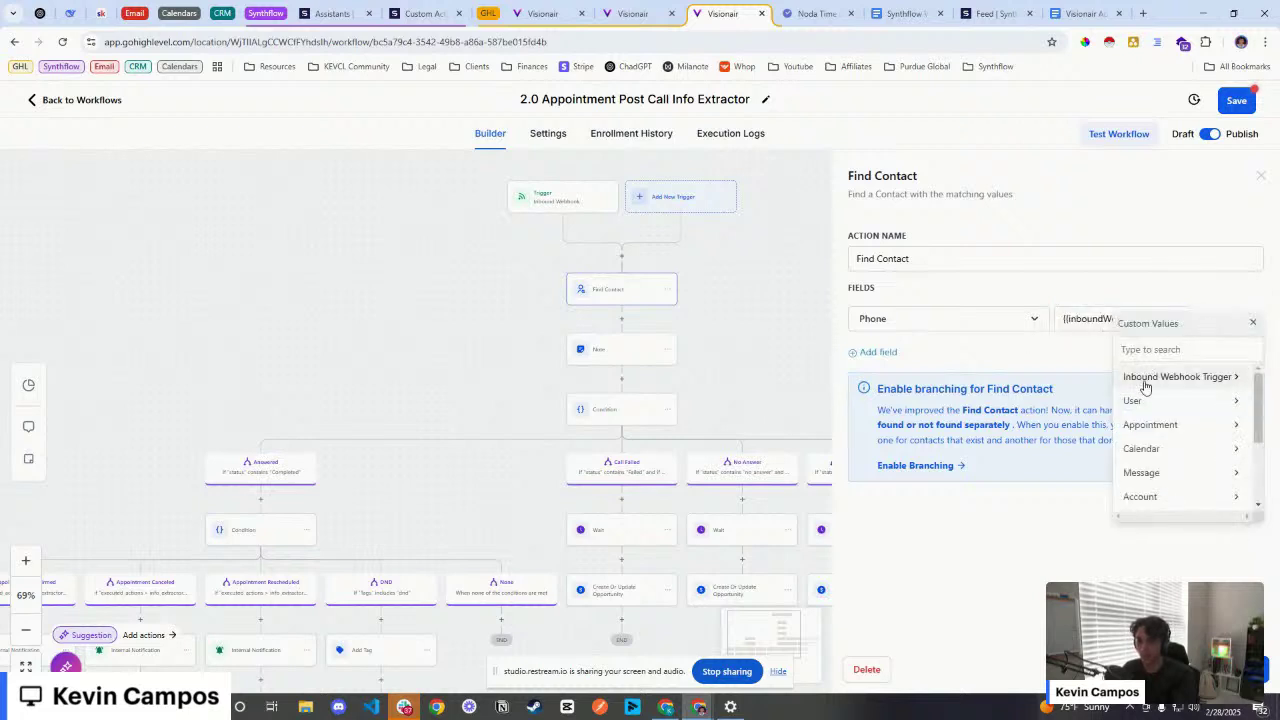
{"action": "left_click", "coordinate": [1150, 380]}
{"action": "left_click", "coordinate": [1187, 422]}
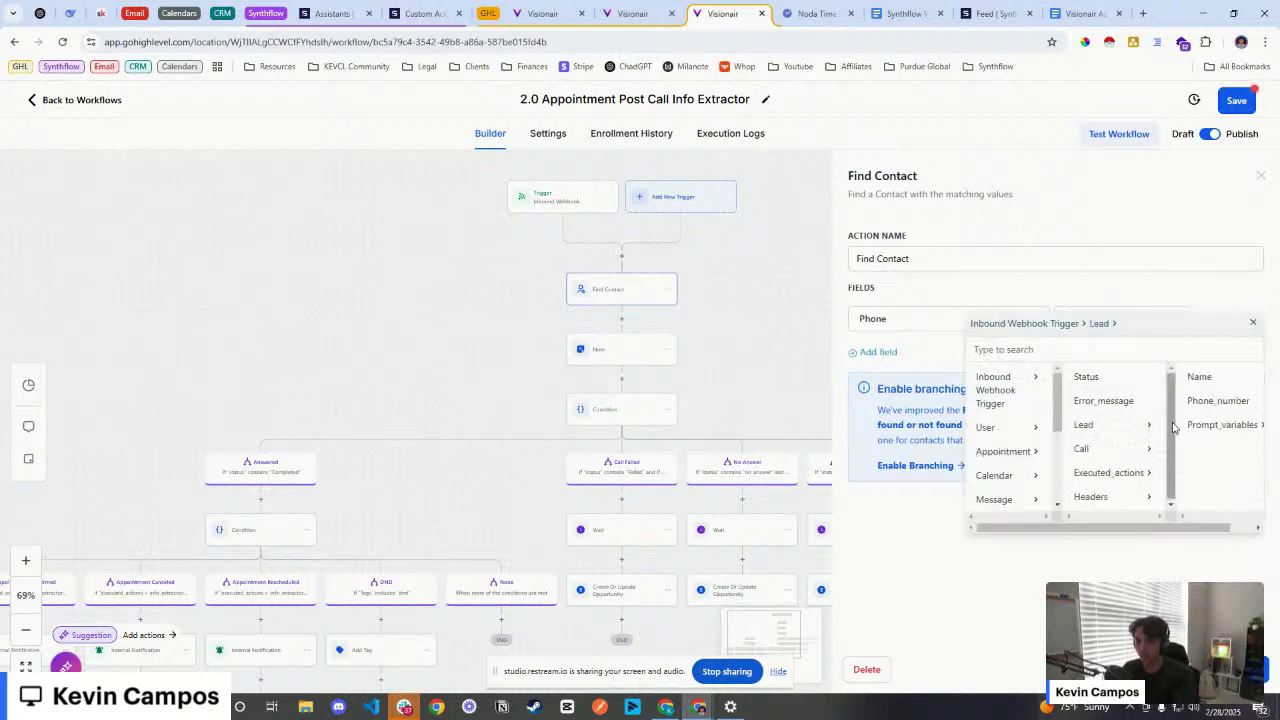
{"action": "left_click", "coordinate": [1219, 402]}
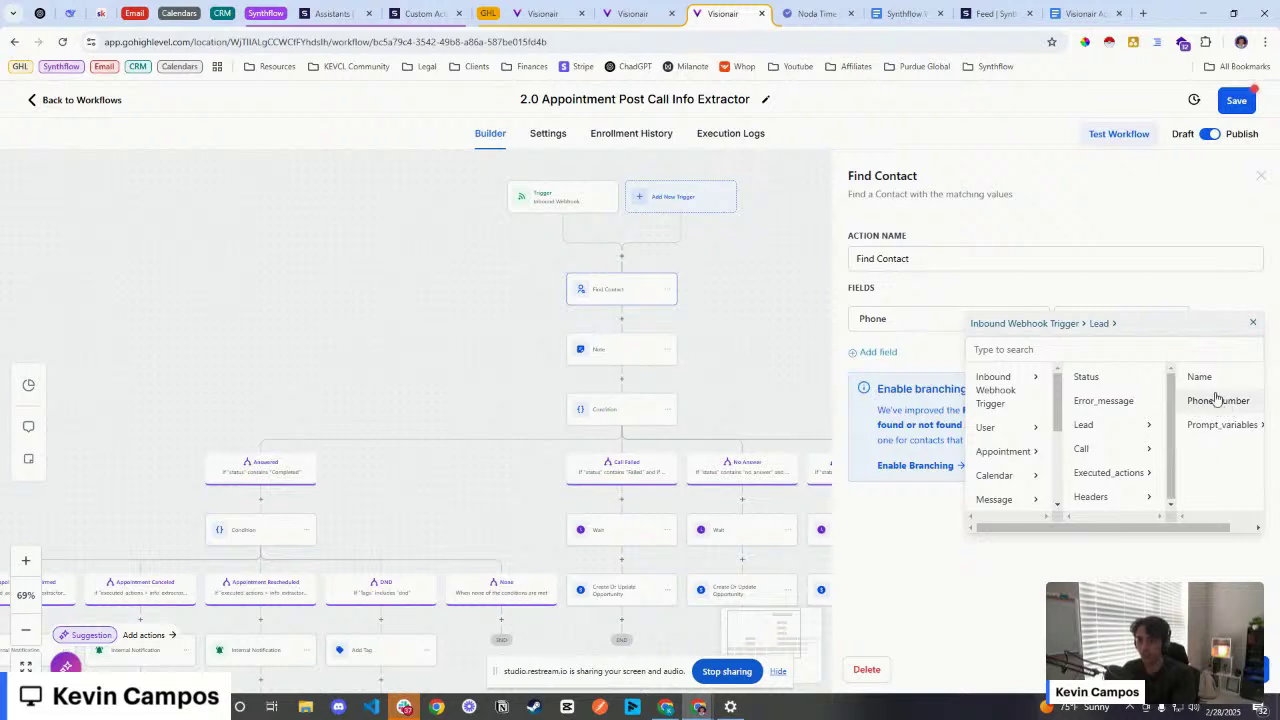
{"action": "left_click", "coordinate": [1253, 323]}
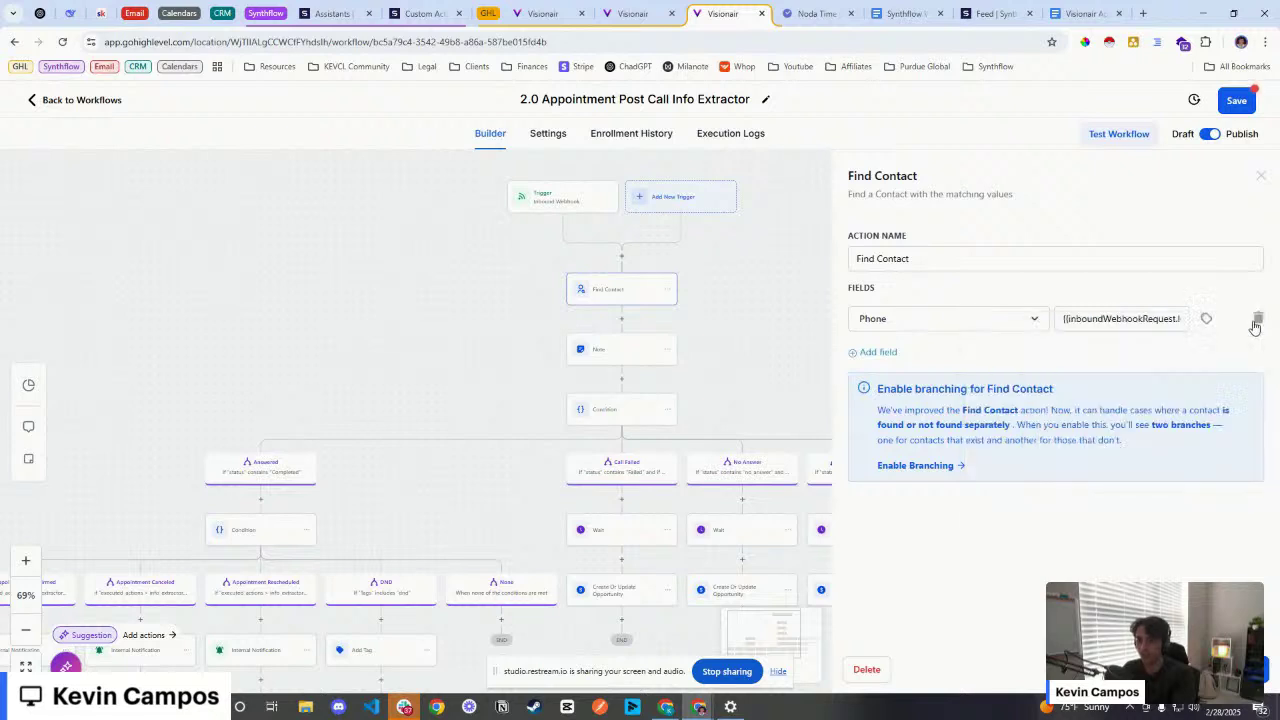
Step: Review the Note action's text, including the contact fields and the call ID, recording, summary and transcript entries
{"action": "left_click", "coordinate": [602, 354]}
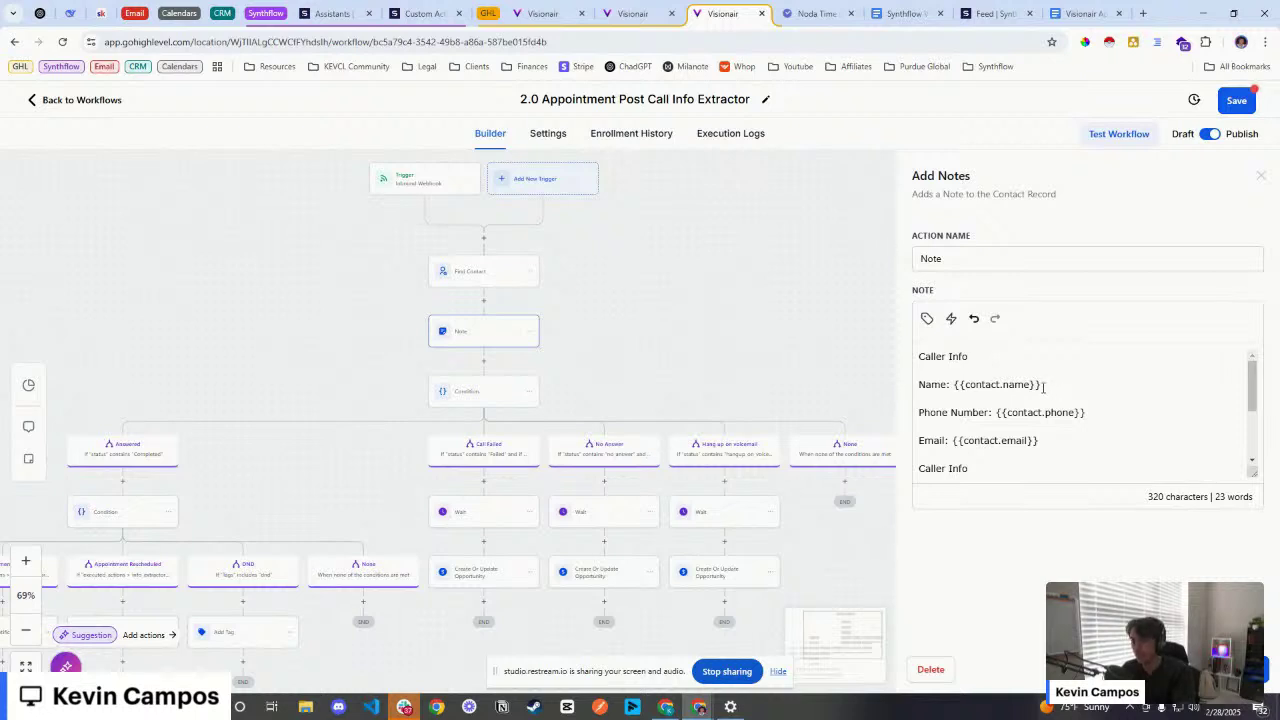
{"action": "scroll", "coordinate": [984, 377], "scroll_direction": "down", "scroll_amount": 2}
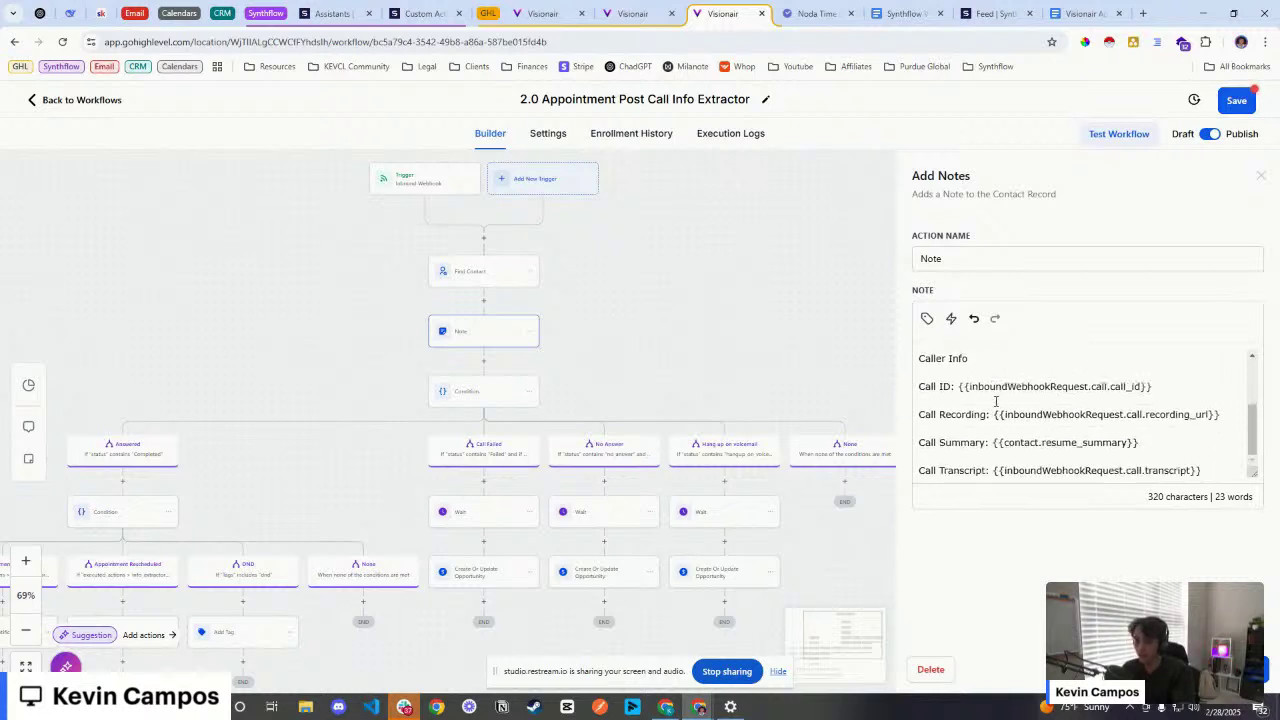
{"action": "scroll", "coordinate": [1050, 417], "scroll_direction": "up", "scroll_amount": 3}
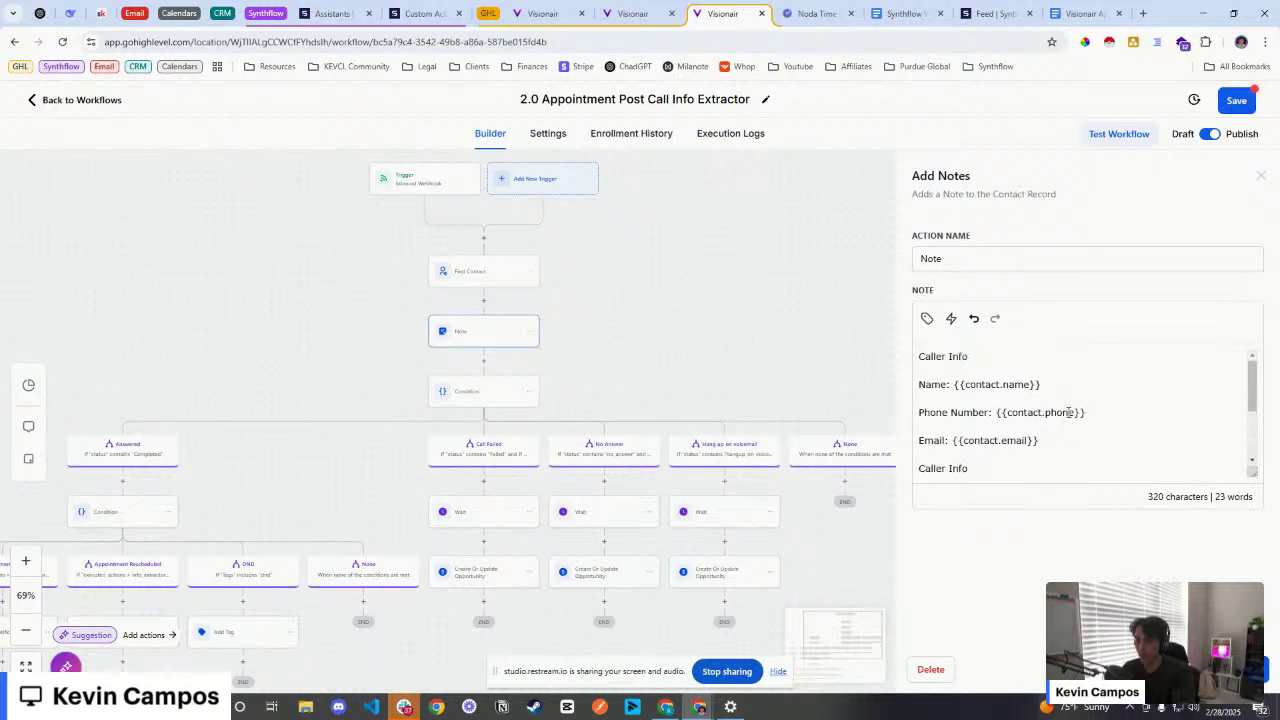
{"action": "scroll", "coordinate": [1044, 412], "scroll_direction": "down", "scroll_amount": 3}
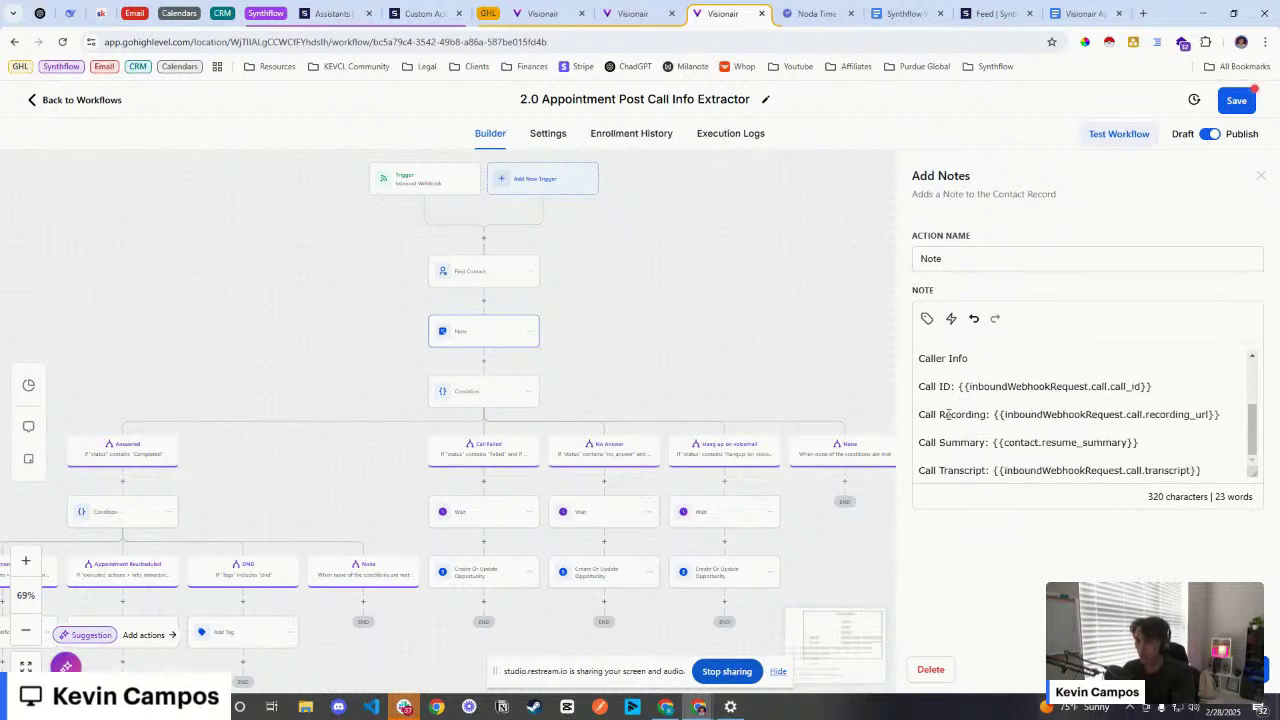
{"action": "left_click_drag", "start_coordinate": [919, 444], "coordinate": [989, 449]}
{"action": "left_click", "coordinate": [920, 477]}
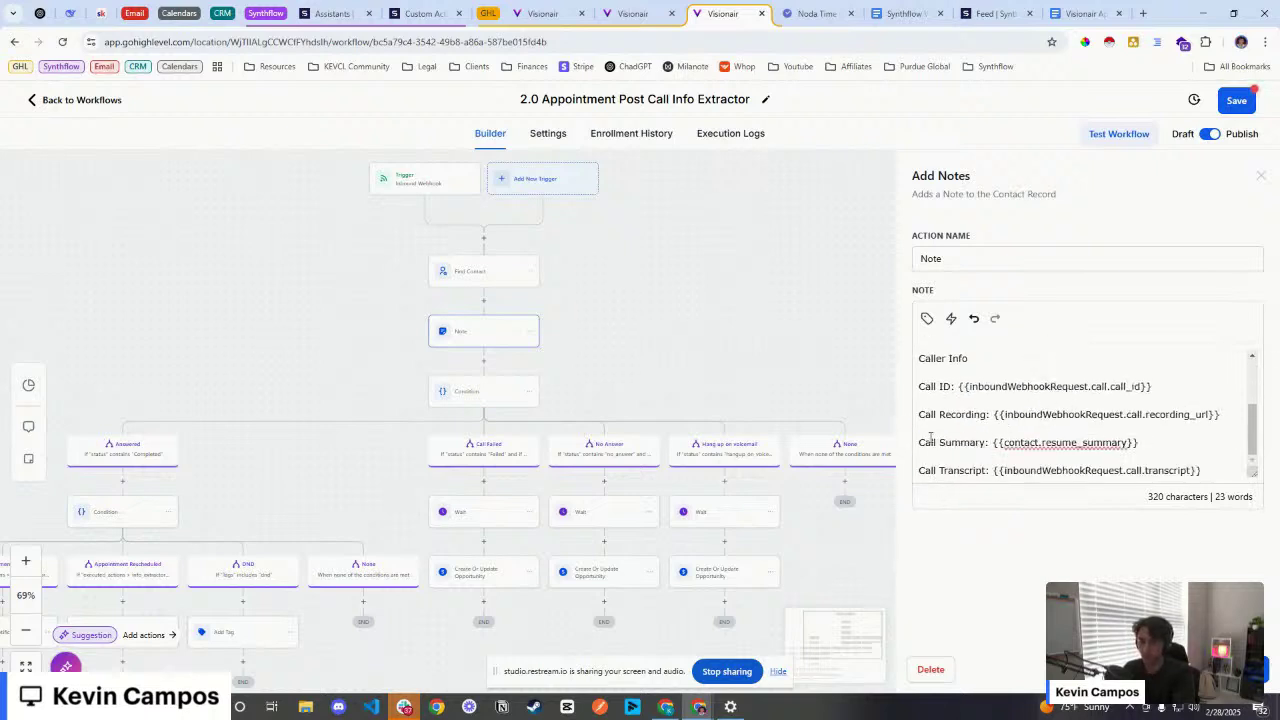
{"action": "left_click_drag", "start_coordinate": [919, 387], "coordinate": [953, 388]}
{"action": "scroll", "coordinate": [980, 415], "scroll_direction": "up", "scroll_amount": 3}
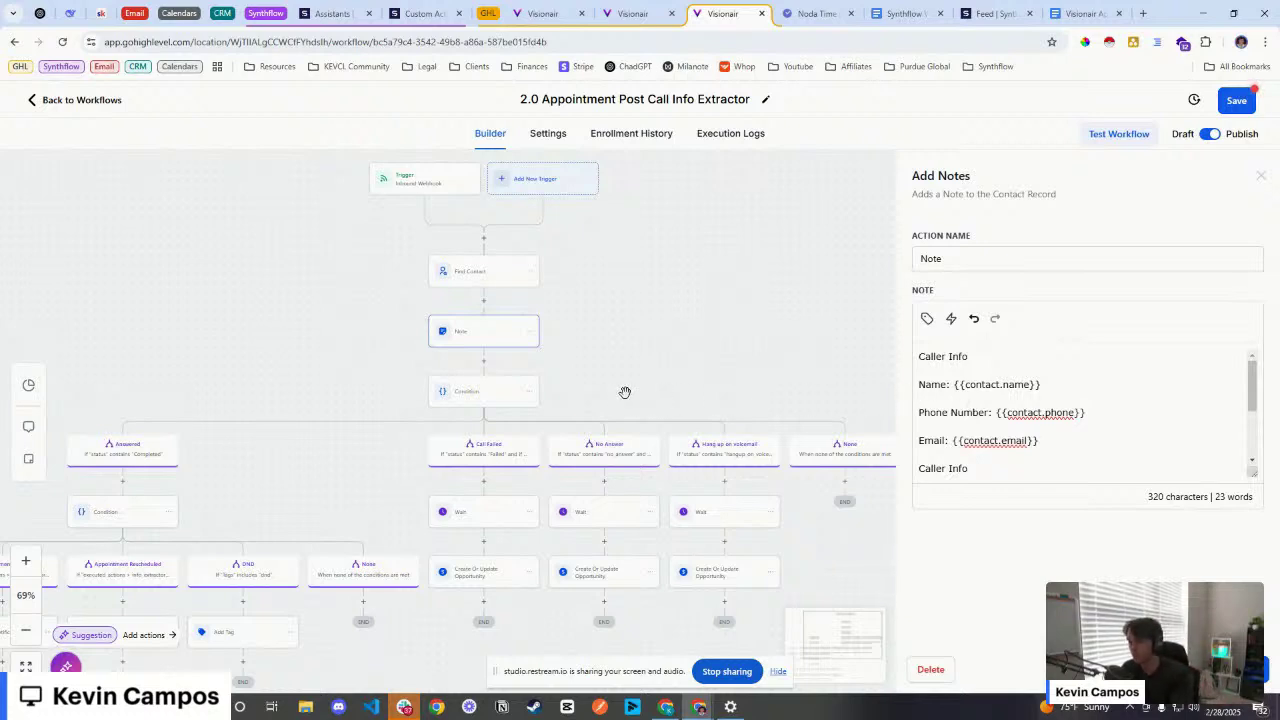
Step: Examine the main Condition action's Answered, Call Failed and No Answer branches with their status and dnd tag rules
{"action": "left_click_drag", "start_coordinate": [626, 391], "coordinate": [691, 309]}
{"action": "left_click", "coordinate": [668, 277]}
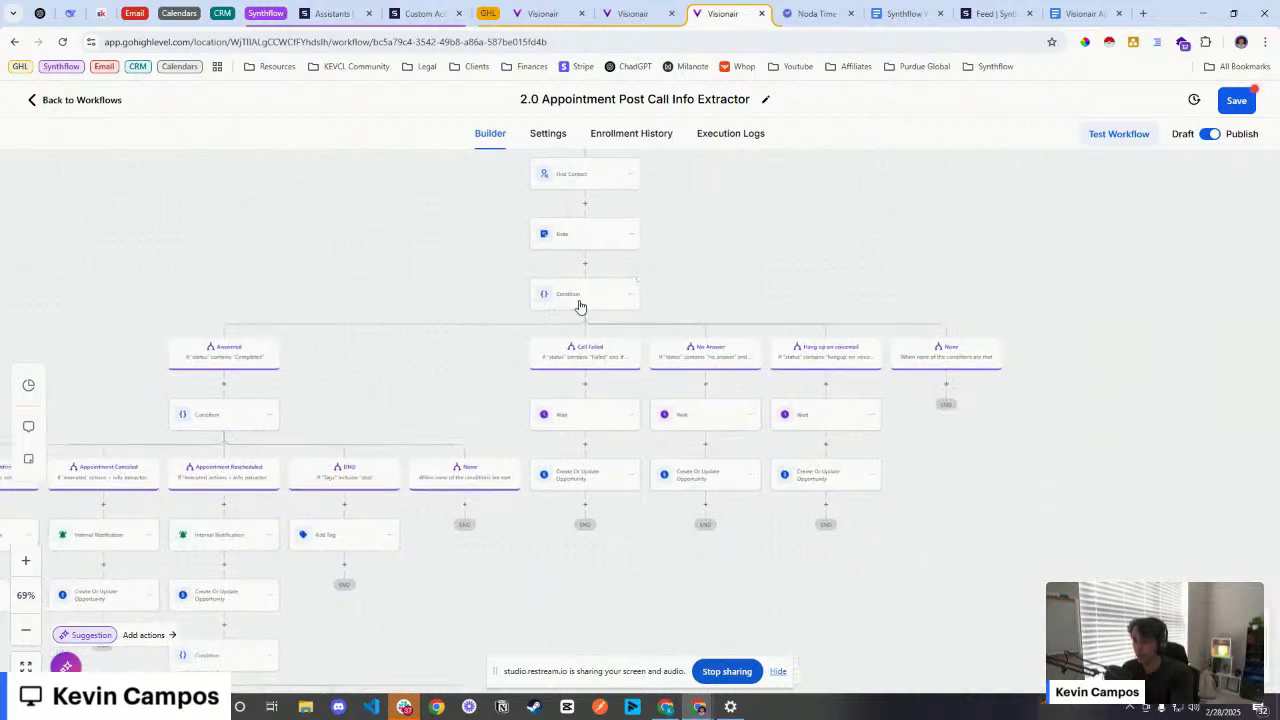
{"action": "left_click", "coordinate": [579, 300]}
{"action": "left_click_drag", "start_coordinate": [806, 184], "coordinate": [738, 178]}
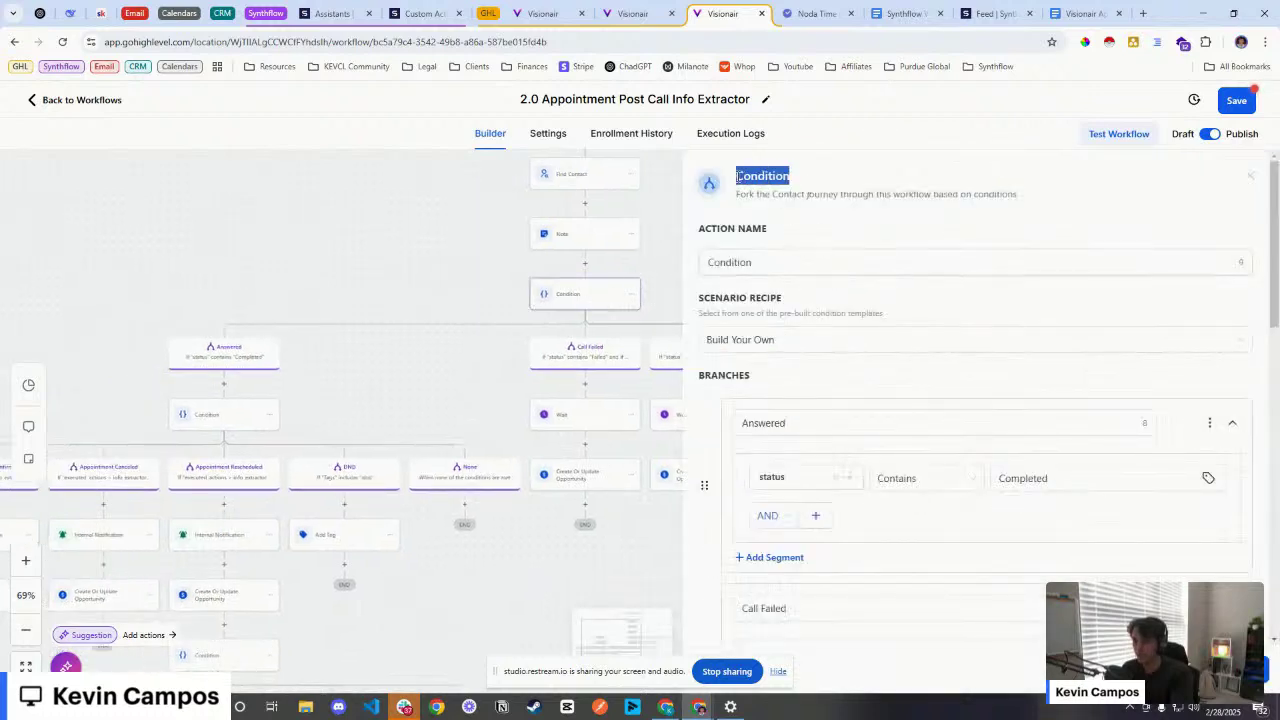
{"action": "left_click", "coordinate": [836, 231]}
{"action": "scroll", "coordinate": [875, 380], "scroll_direction": "down", "scroll_amount": 1}
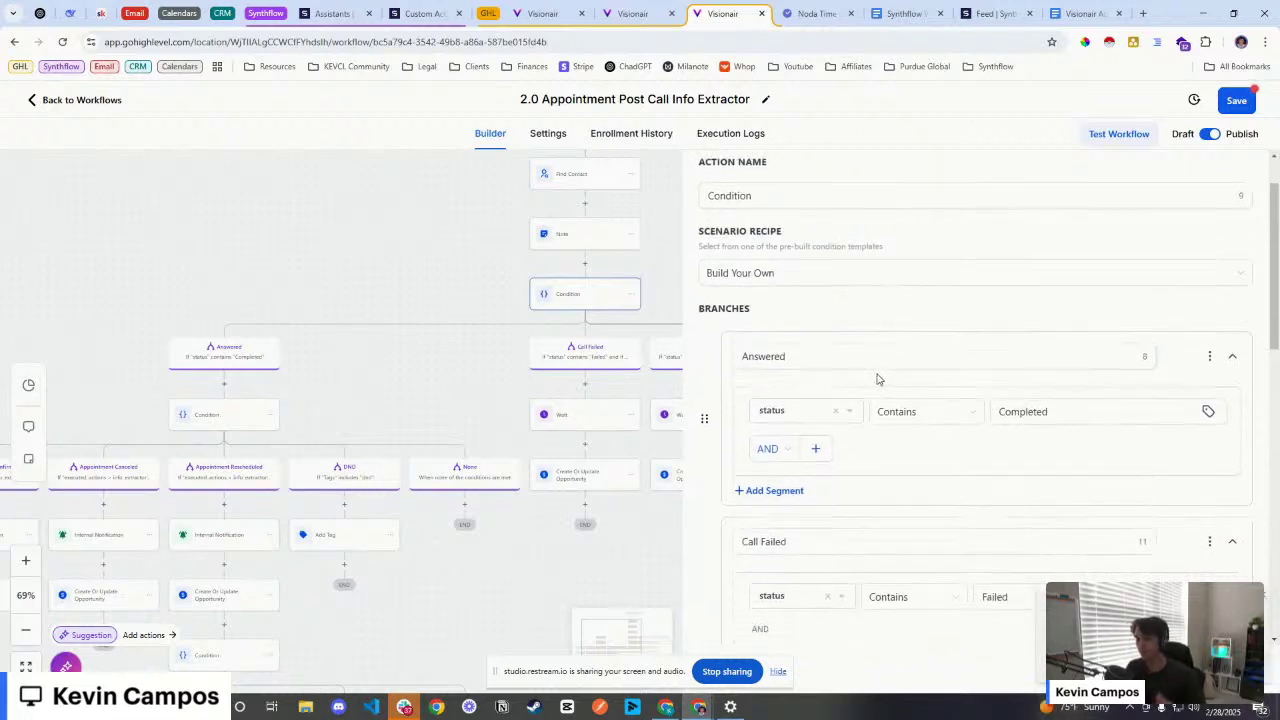
{"action": "scroll", "coordinate": [1043, 363], "scroll_direction": "down", "scroll_amount": 3}
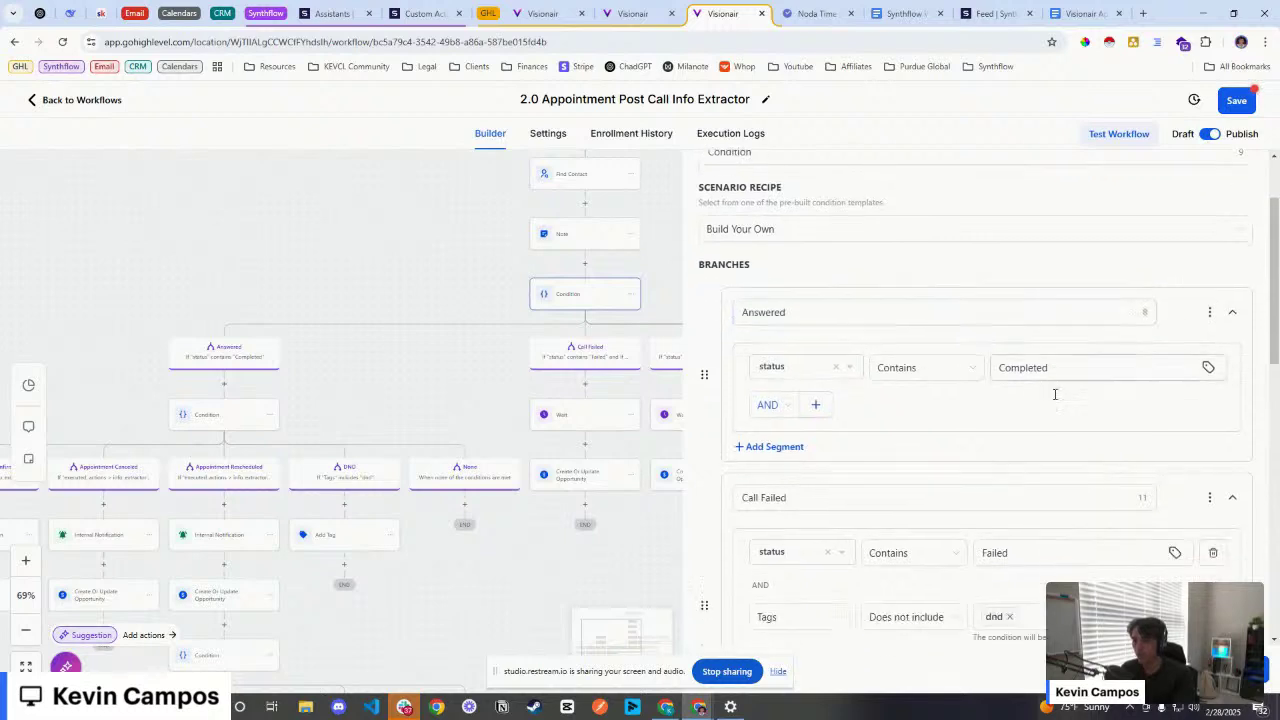
{"action": "scroll", "coordinate": [1046, 417], "scroll_direction": "down", "scroll_amount": 3}
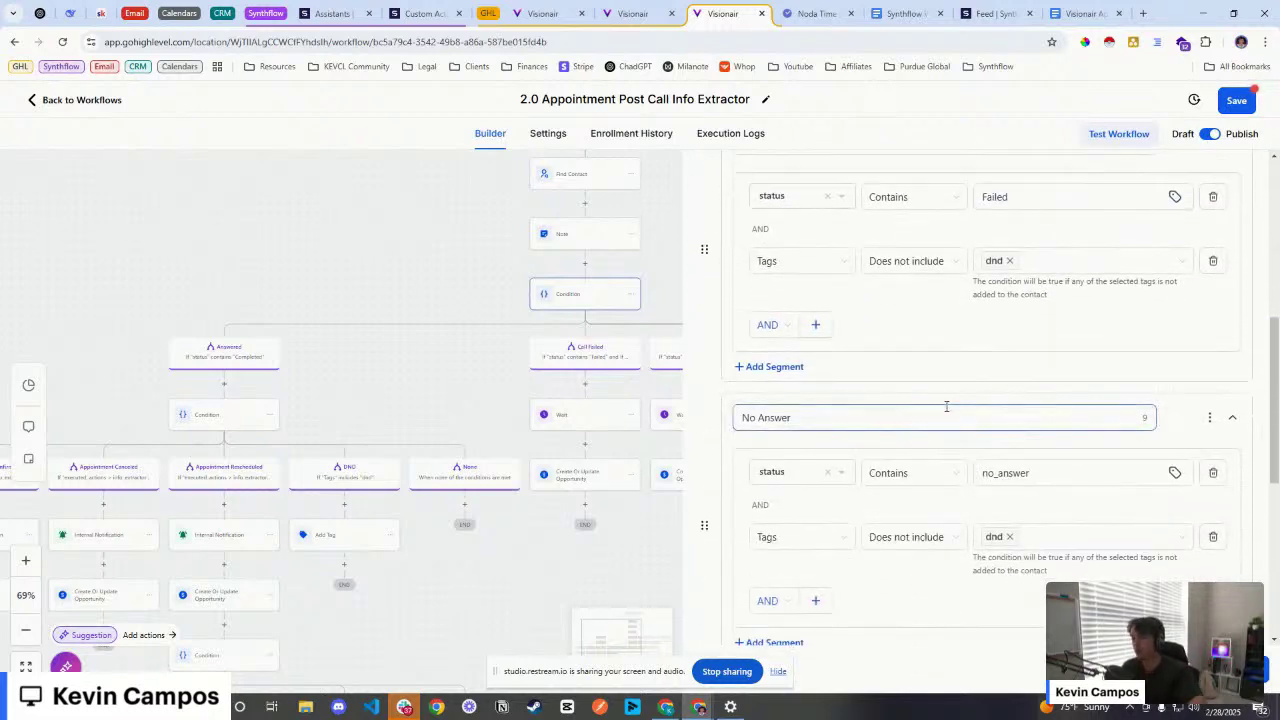
{"action": "scroll", "coordinate": [946, 407], "scroll_direction": "down", "scroll_amount": 5}
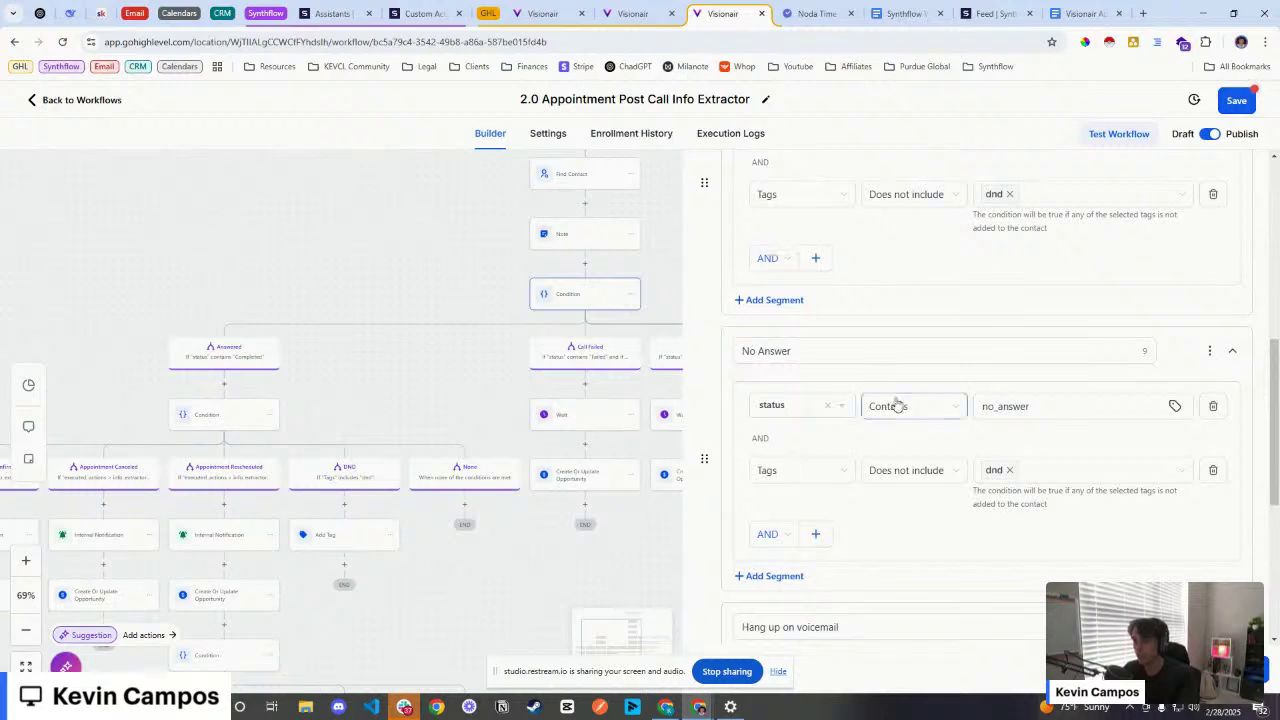
{"action": "scroll", "coordinate": [900, 395], "scroll_direction": "up", "scroll_amount": 5}
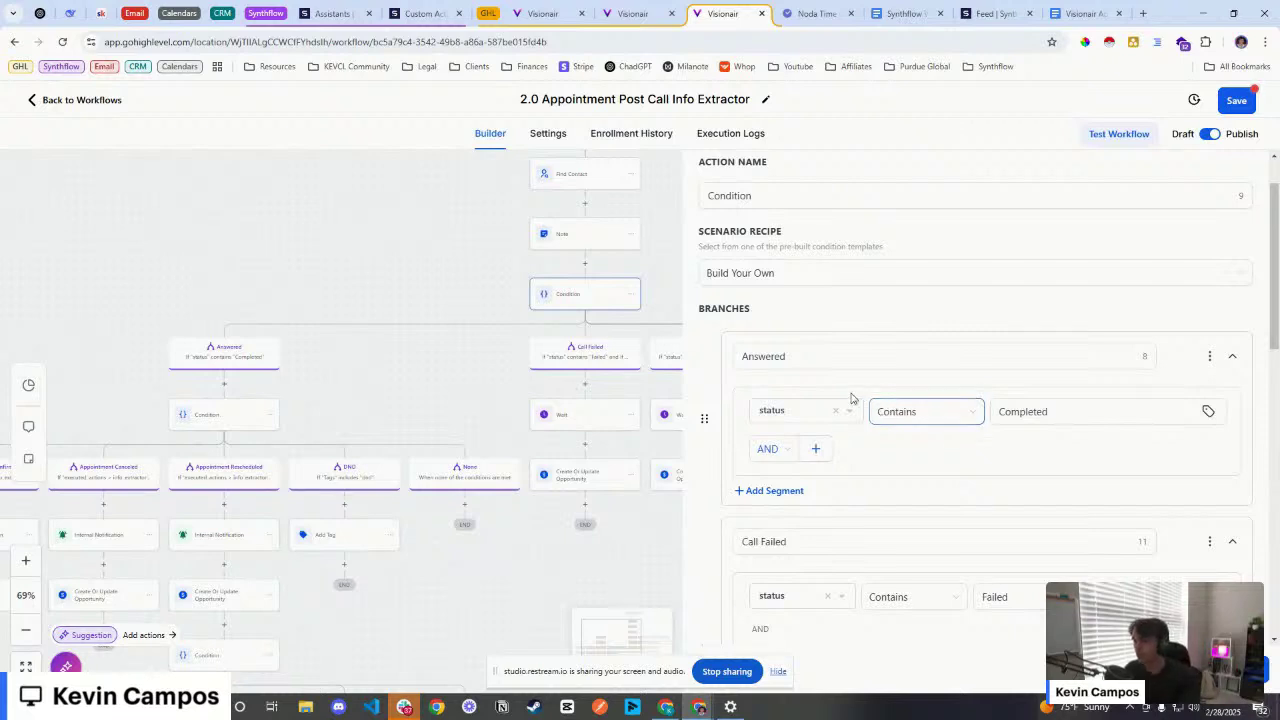
Step: Clear the Answered branch's rule and rebuild it so the webhook trigger's status Contains Completed
{"action": "left_click_drag", "start_coordinate": [1074, 411], "coordinate": [1001, 417]}
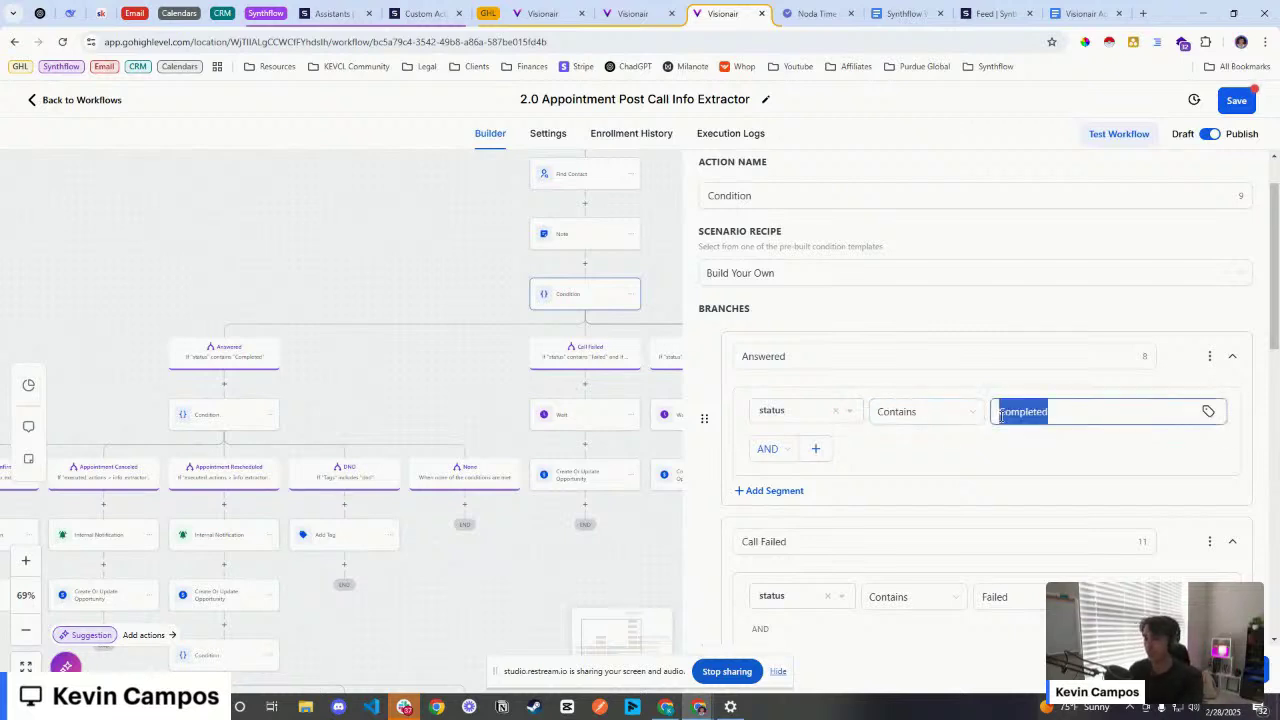
{"action": "left_click", "coordinate": [837, 412]}
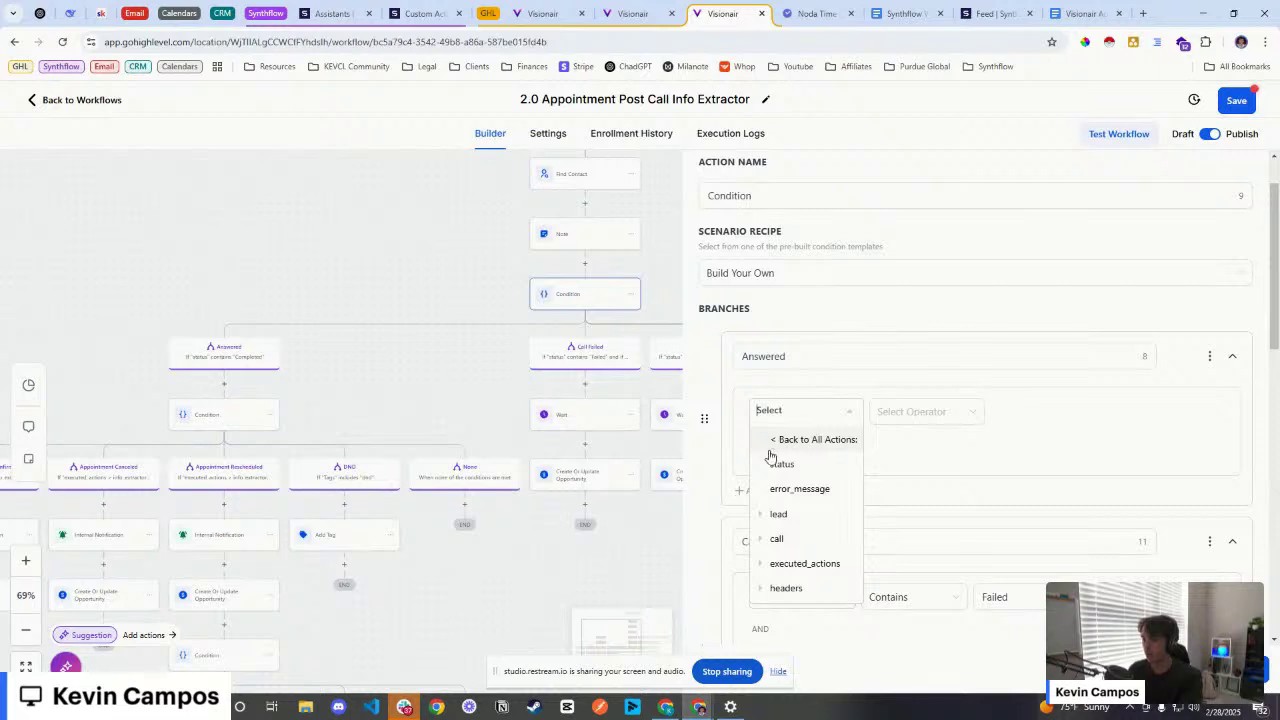
{"action": "left_click", "coordinate": [772, 440]}
{"action": "scroll", "coordinate": [800, 458], "scroll_direction": "down", "scroll_amount": 5}
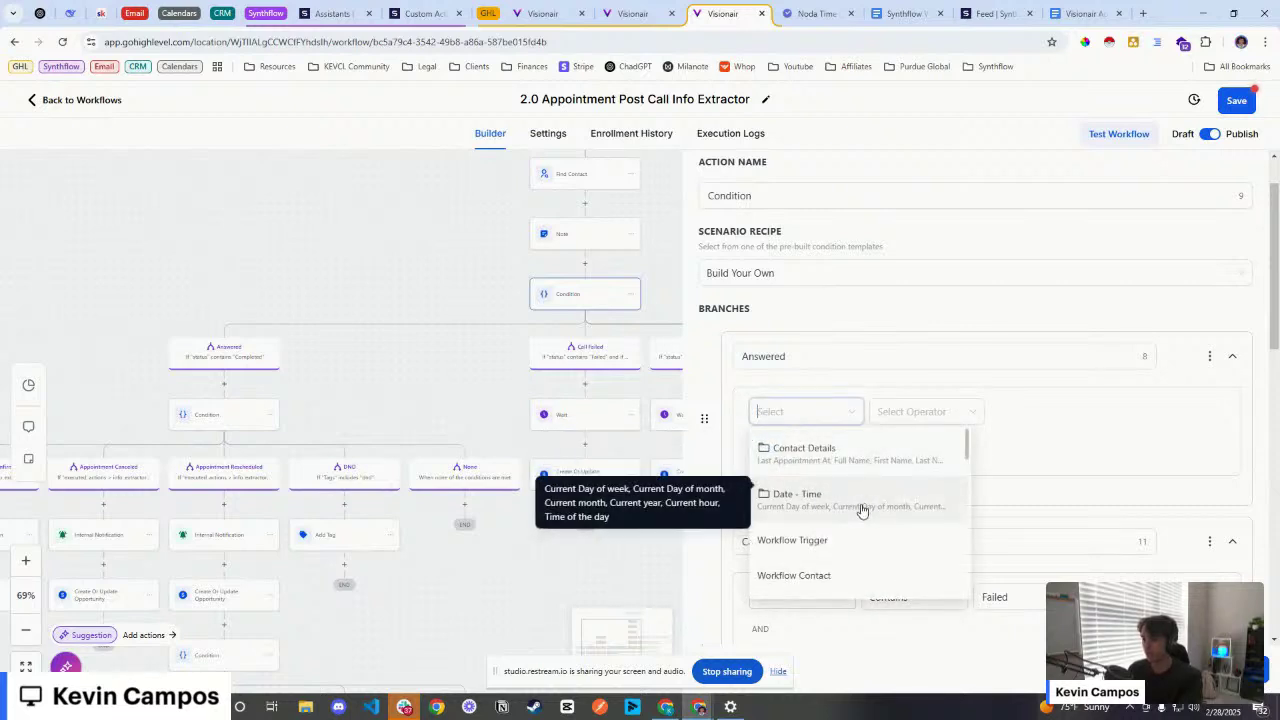
{"action": "left_click", "coordinate": [827, 450]}
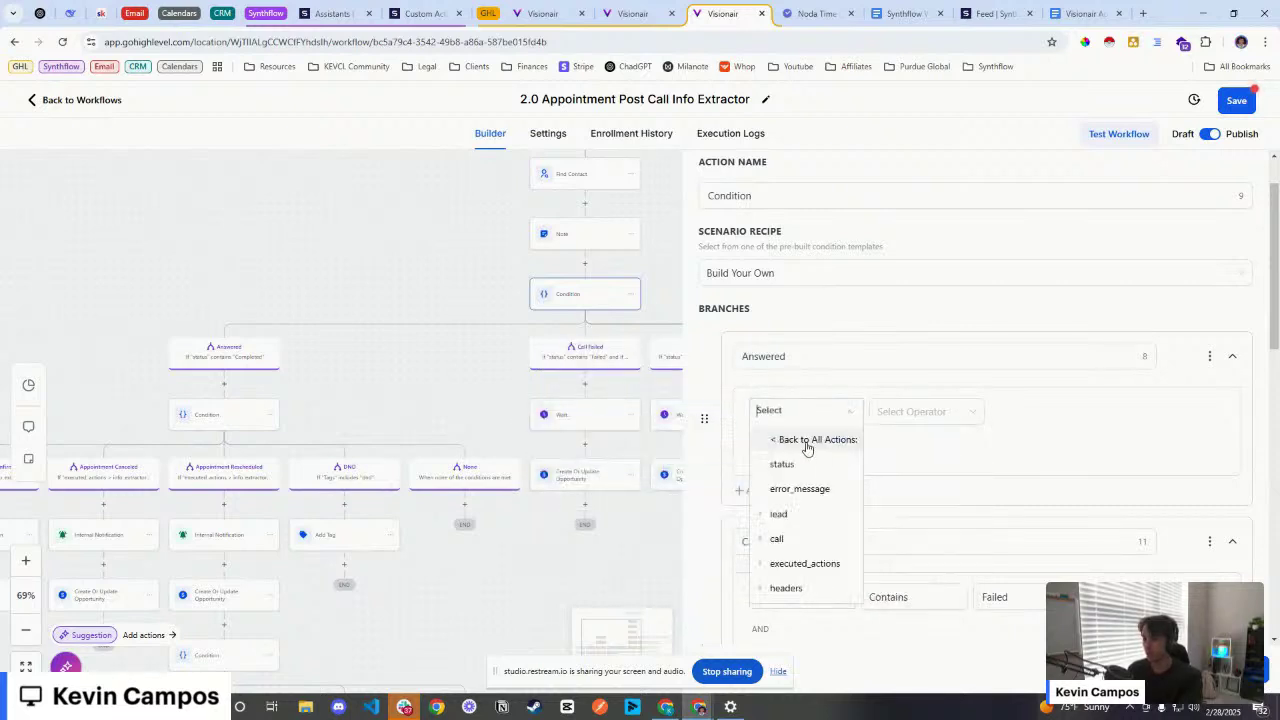
{"action": "left_click", "coordinate": [775, 464]}
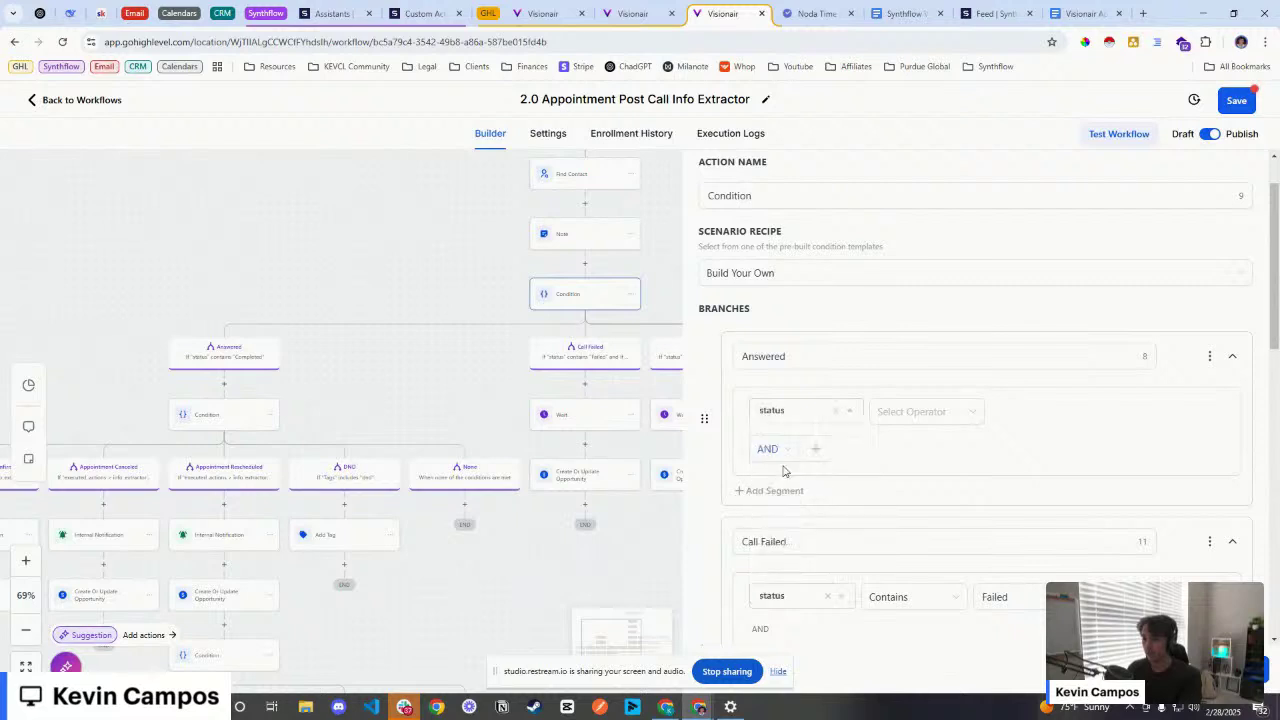
{"action": "left_click", "coordinate": [929, 428]}
{"action": "left_click", "coordinate": [903, 486]}
{"action": "left_click", "coordinate": [1022, 417]}
{"action": "type", "text": "Completed"}
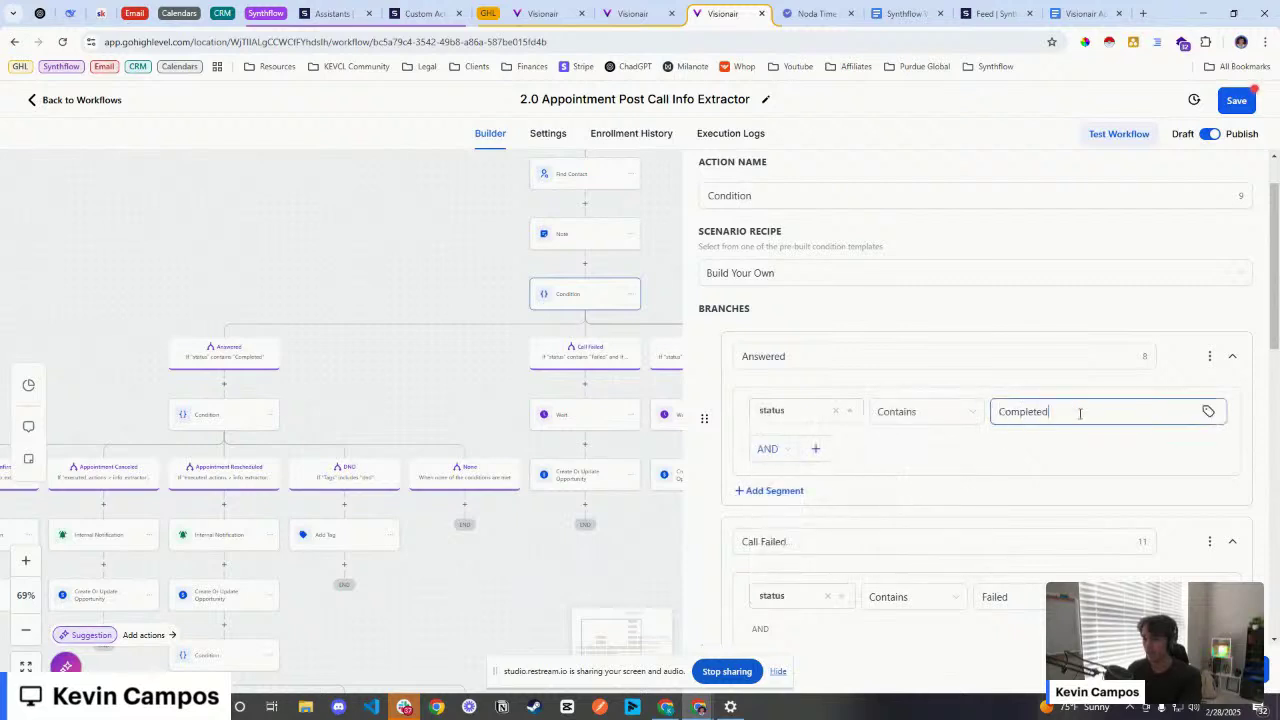
{"action": "left_click_drag", "start_coordinate": [1080, 413], "coordinate": [988, 412]}
{"action": "left_click", "coordinate": [1000, 452]}
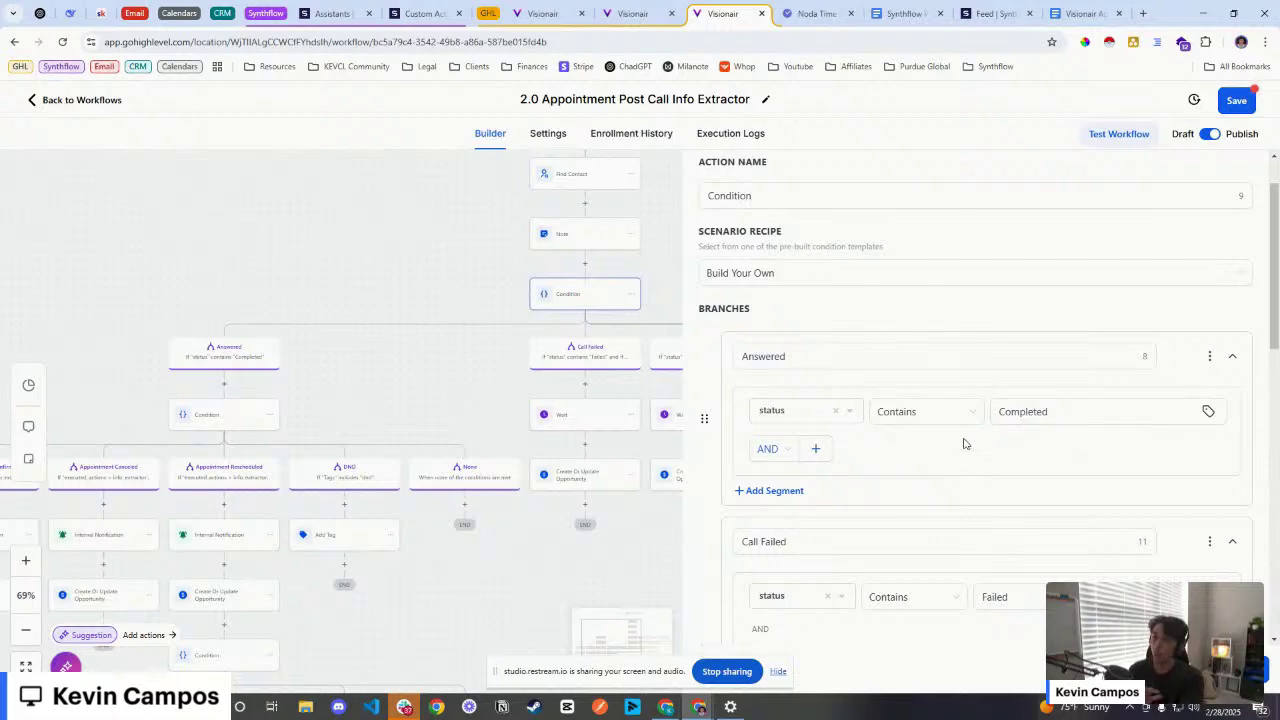
Step: Switch to Synthflow and view the Alice SDR assistant's call log and the available Status filter options
{"action": "left_click", "coordinate": [338, 10]}
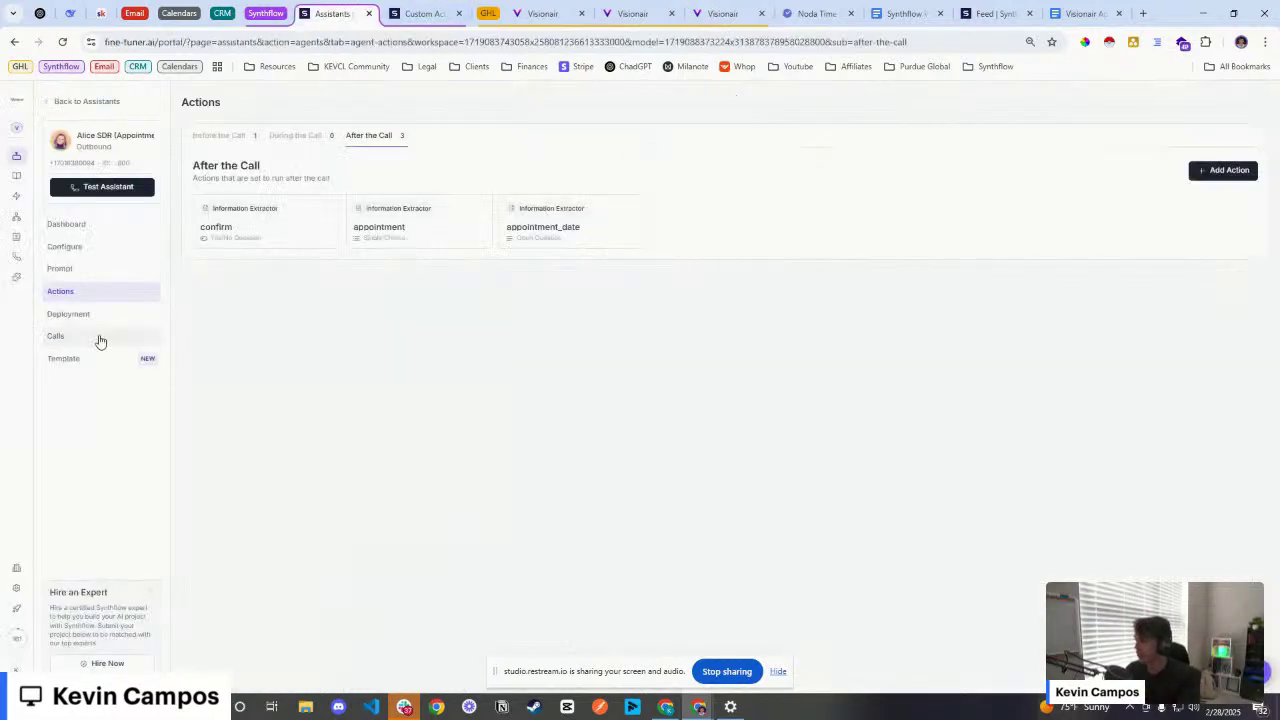
{"action": "left_click", "coordinate": [100, 341]}
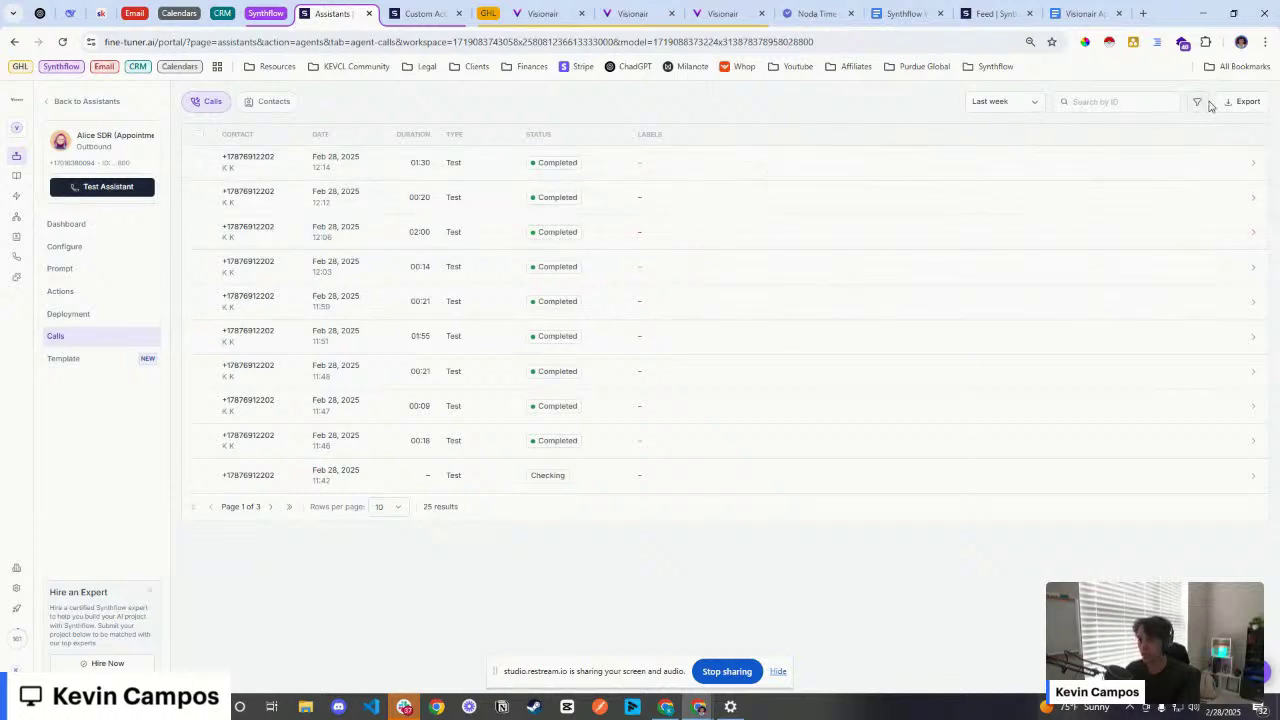
{"action": "left_click_drag", "start_coordinate": [525, 136], "coordinate": [557, 136]}
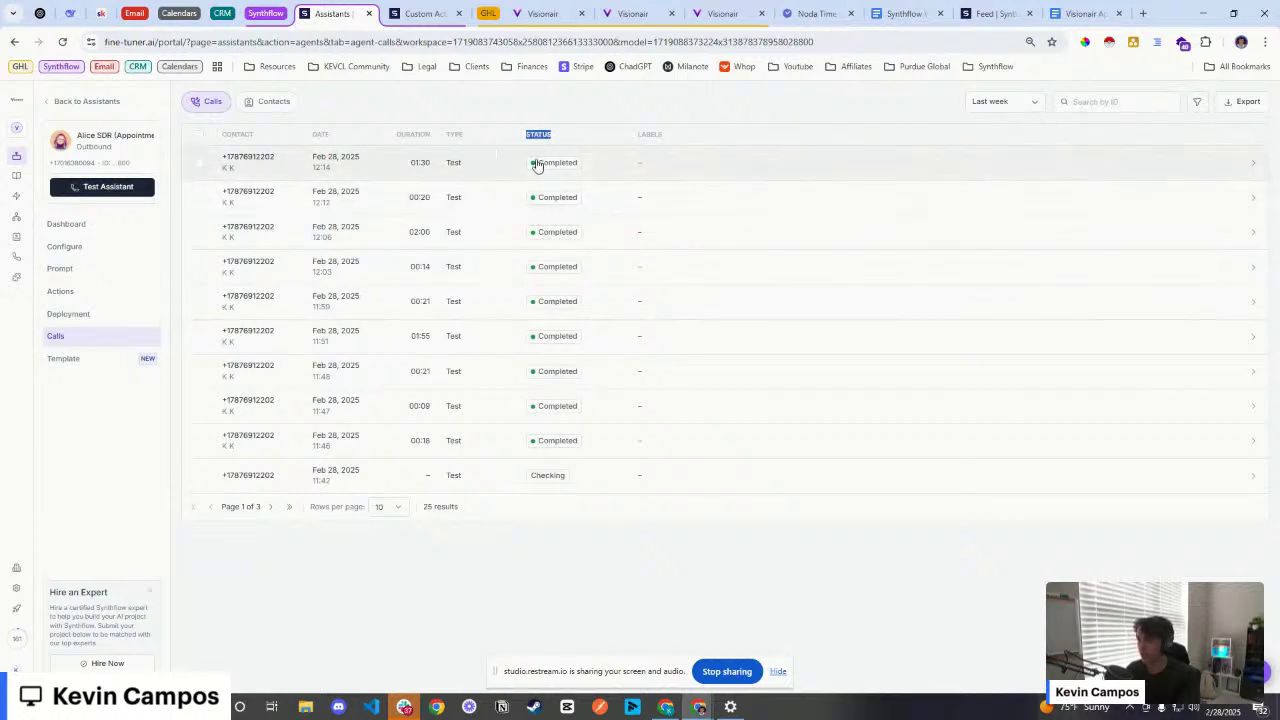
{"action": "left_click", "coordinate": [1196, 102]}
{"action": "mouse_move", "coordinate": [1040, 150]}
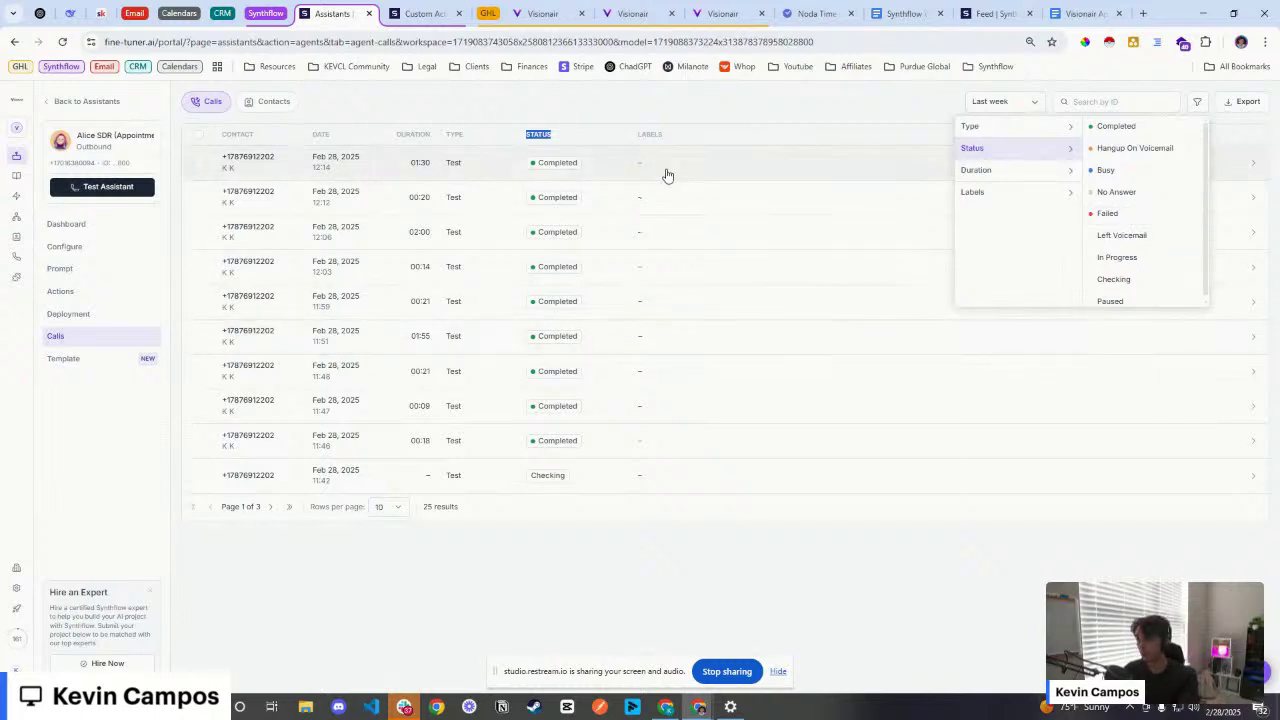
{"action": "left_click", "coordinate": [659, 120]}
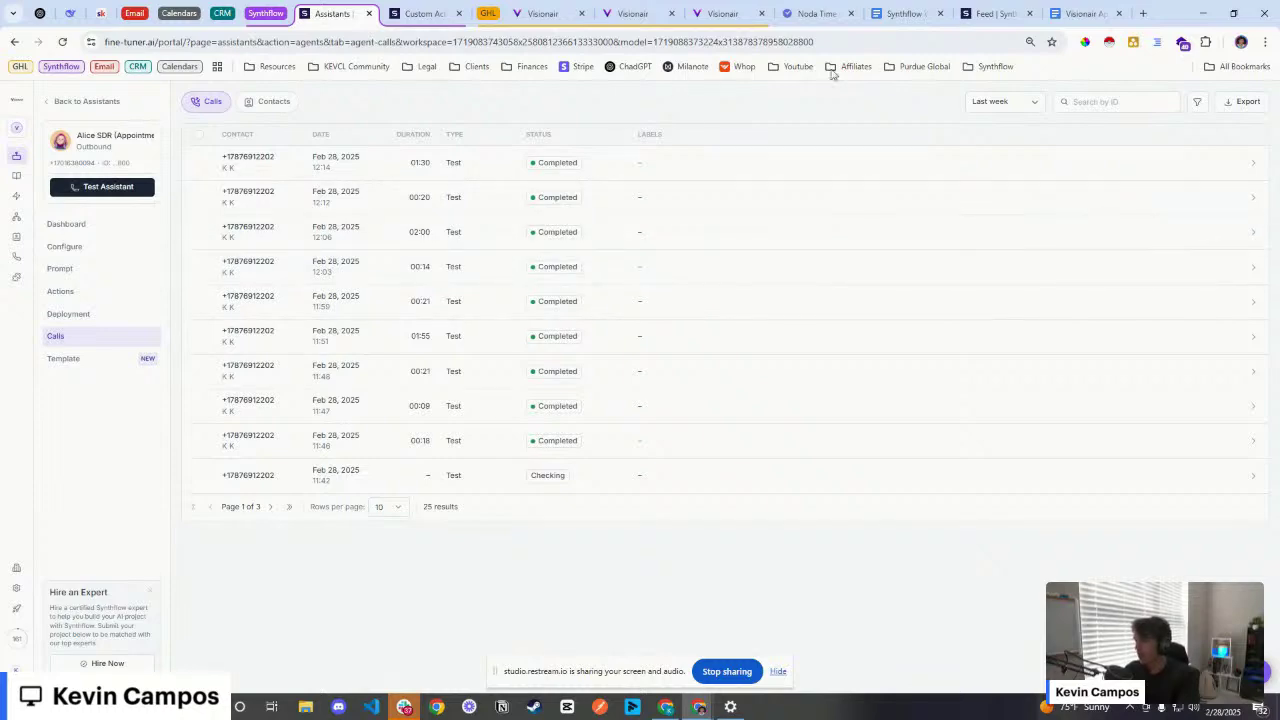
Step: Return to the 2.0 Appointment Post Call Info Extractor workflow and review the main Condition's Call Failed and No Answer branch rules
{"action": "left_click", "coordinate": [568, 7]}
{"action": "left_click", "coordinate": [632, 8]}
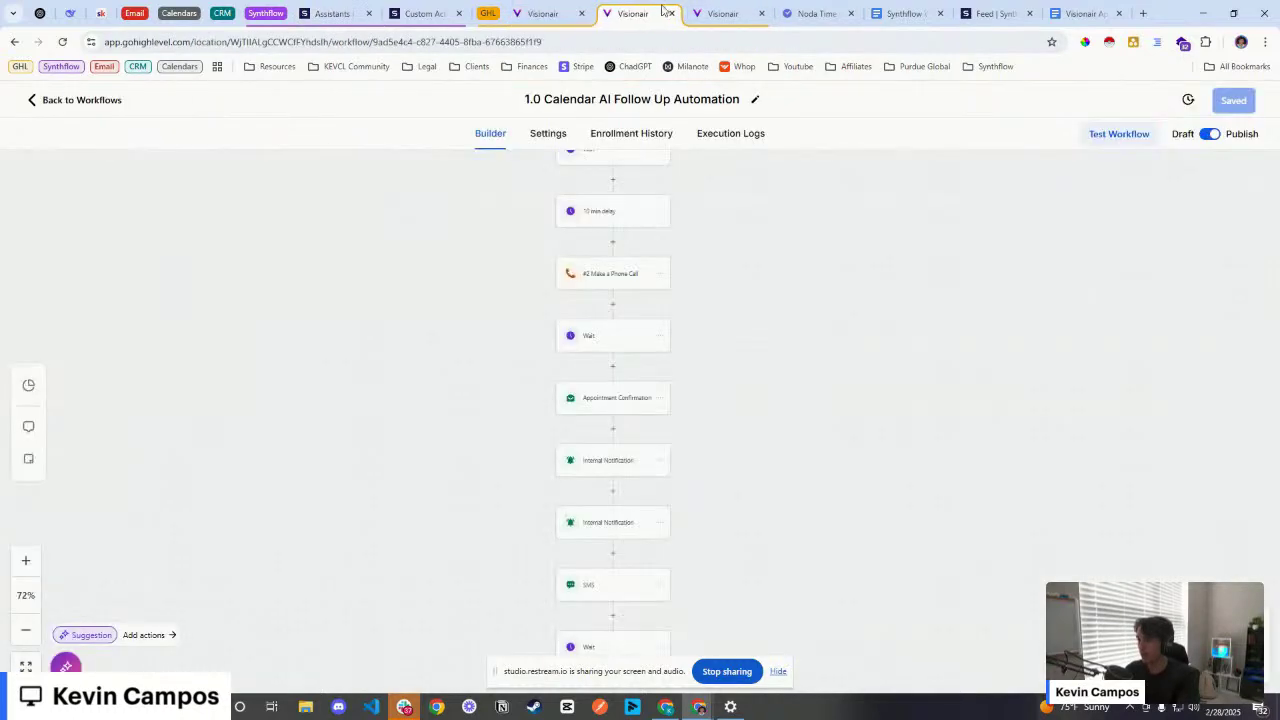
{"action": "scroll", "coordinate": [808, 357], "scroll_direction": "up", "scroll_amount": 3}
{"action": "left_click", "coordinate": [722, 13]}
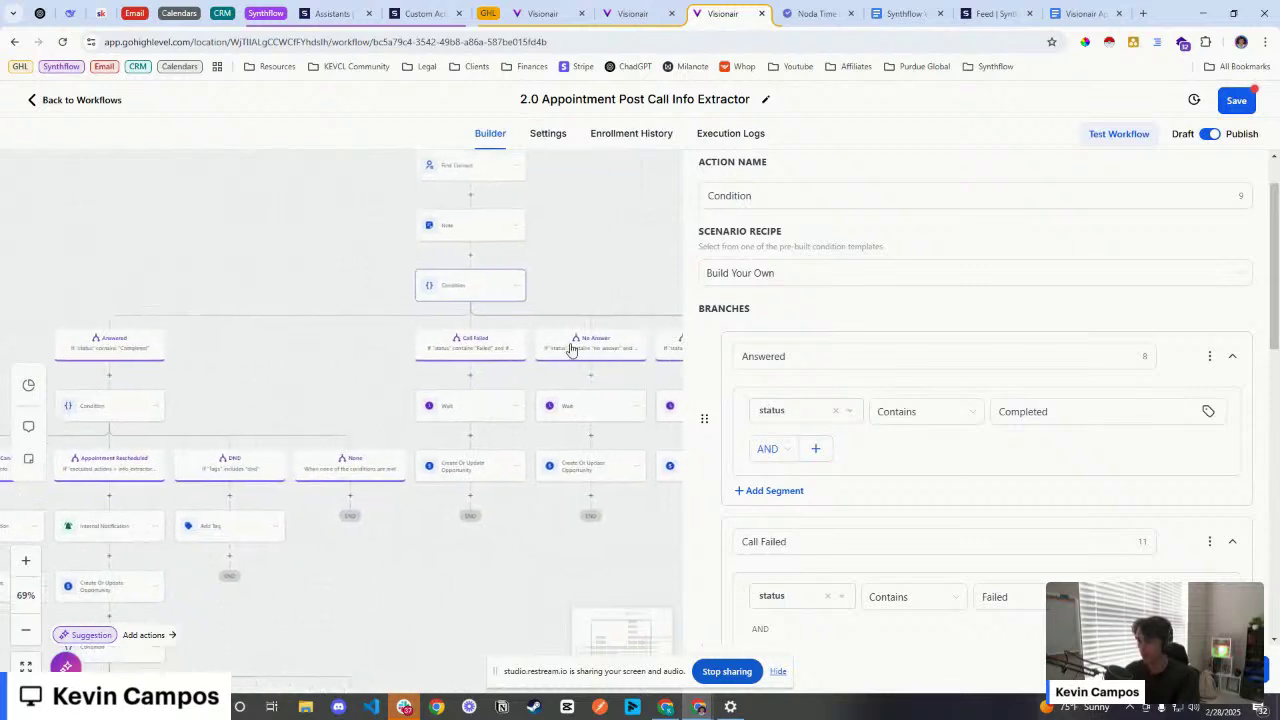
{"action": "scroll", "coordinate": [1035, 514], "scroll_direction": "down", "scroll_amount": 3}
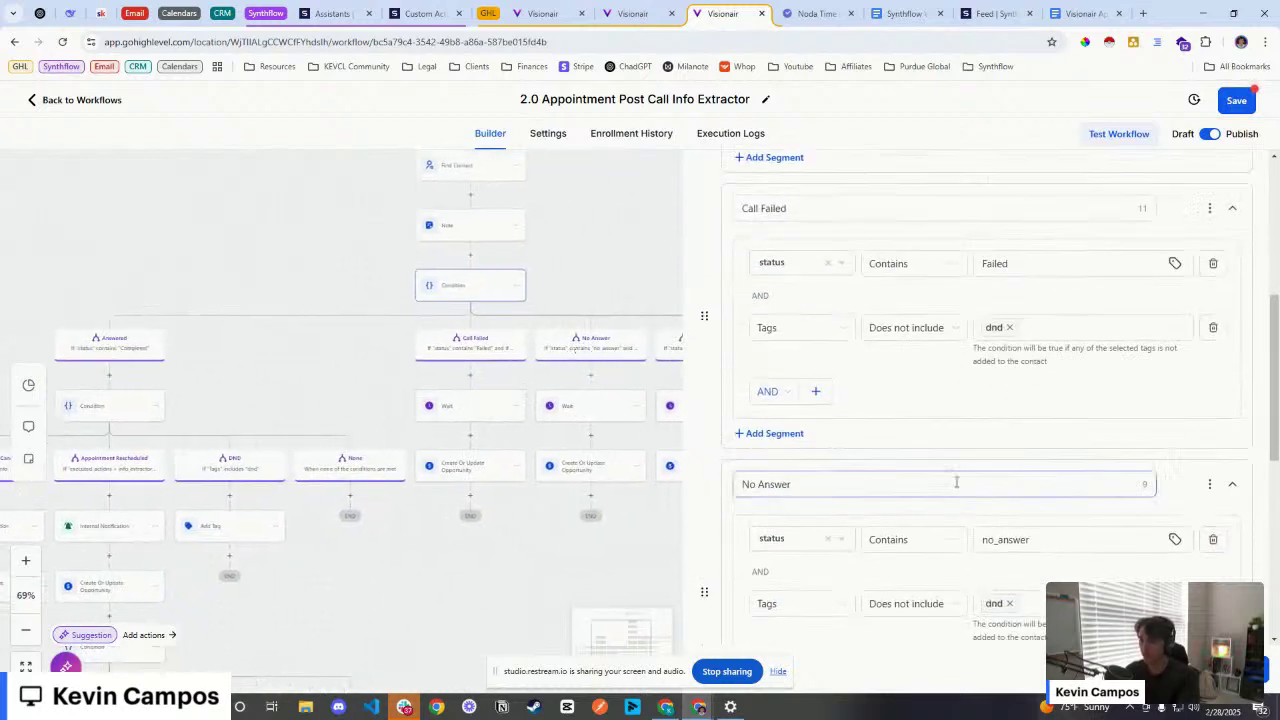
Step: Inspect the No Answer branch's Wait action and its Create Or Update Opportunity action
{"action": "left_click", "coordinate": [551, 531]}
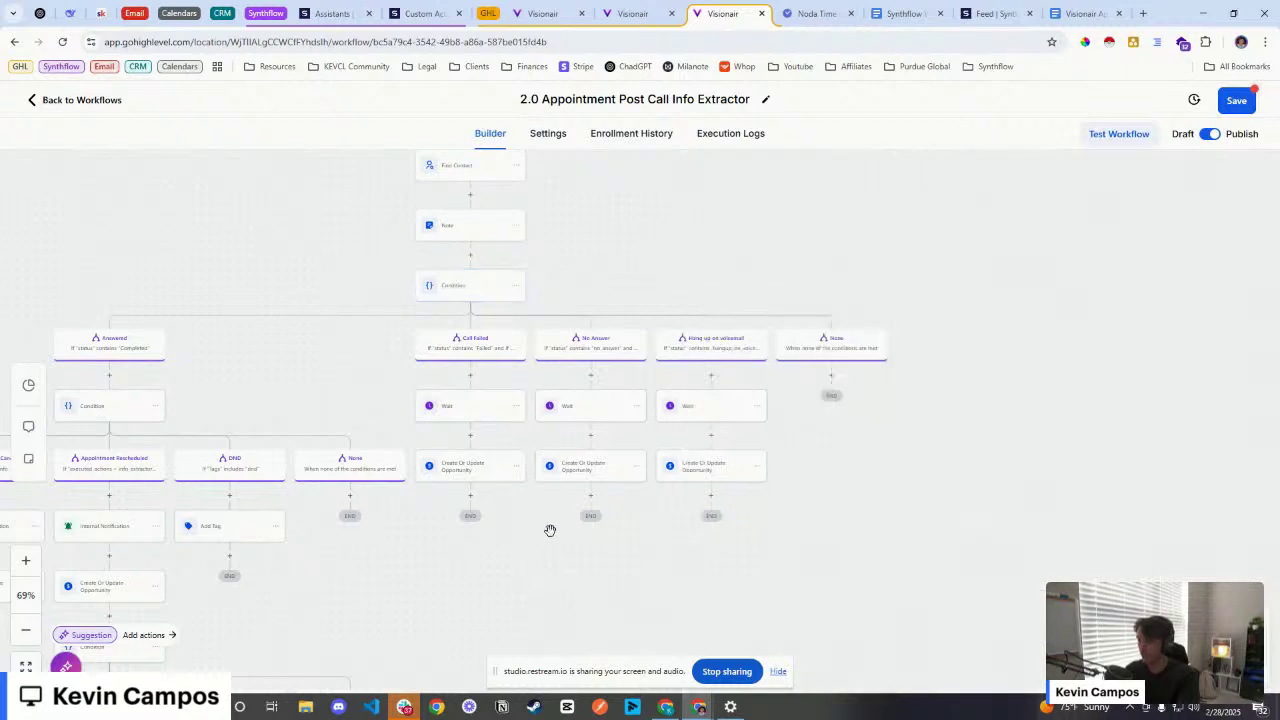
{"action": "left_click_drag", "start_coordinate": [551, 531], "coordinate": [691, 475]}
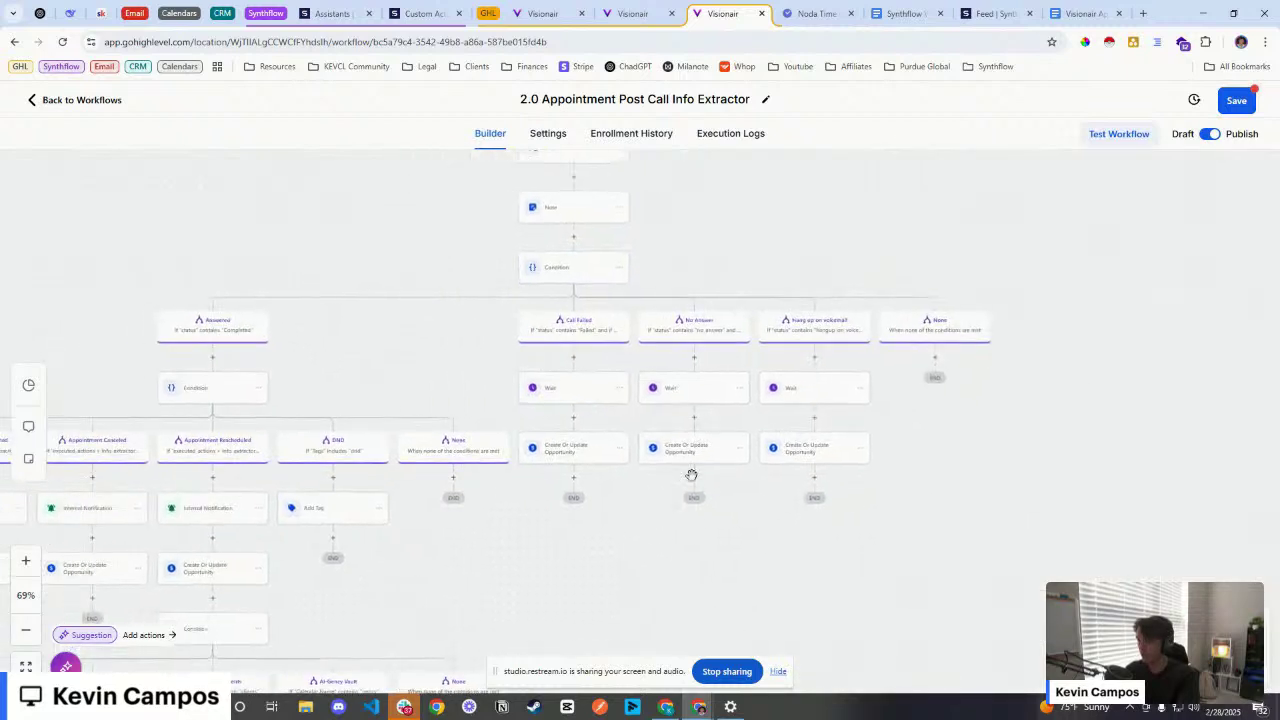
{"action": "left_click", "coordinate": [698, 390]}
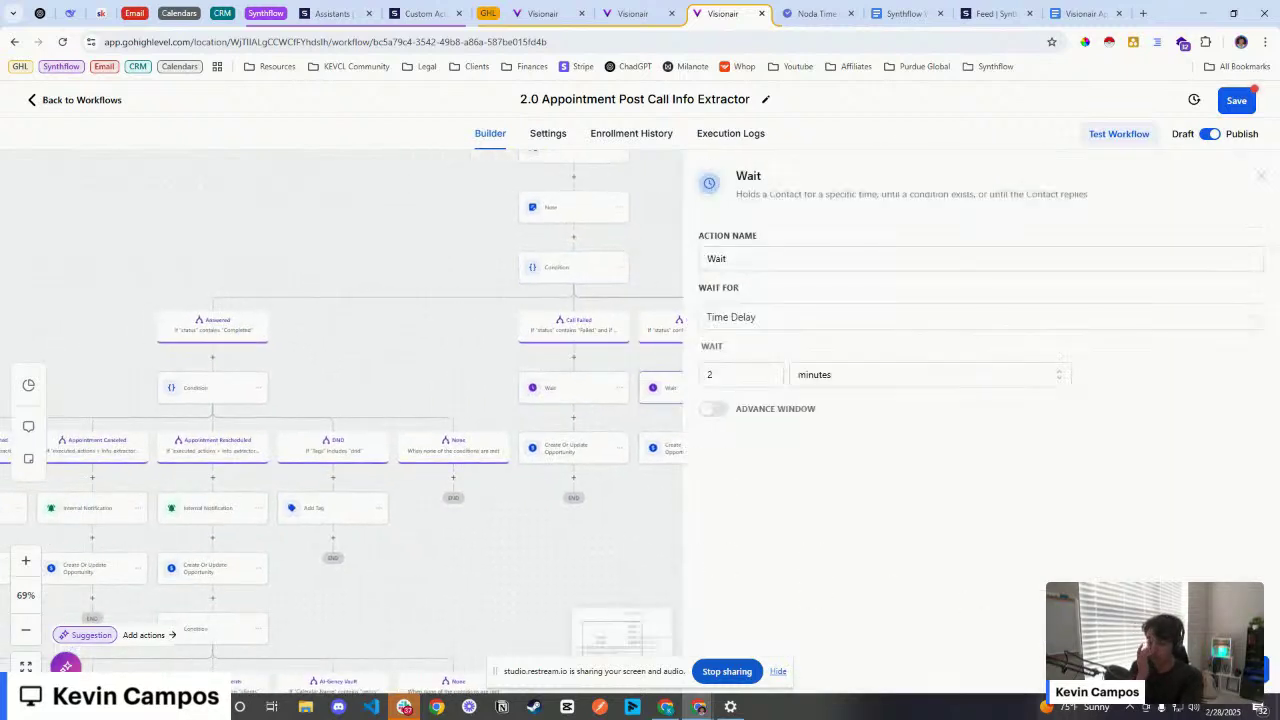
{"action": "left_click", "coordinate": [667, 475]}
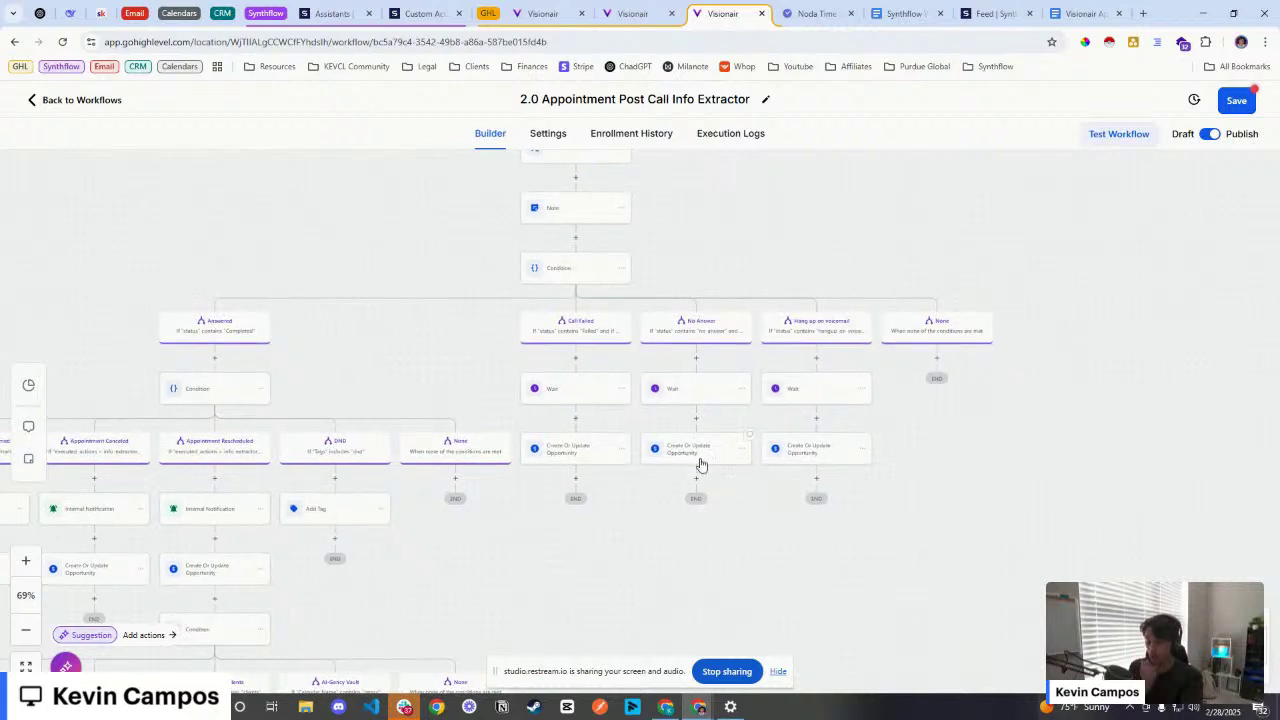
{"action": "left_click", "coordinate": [700, 458]}
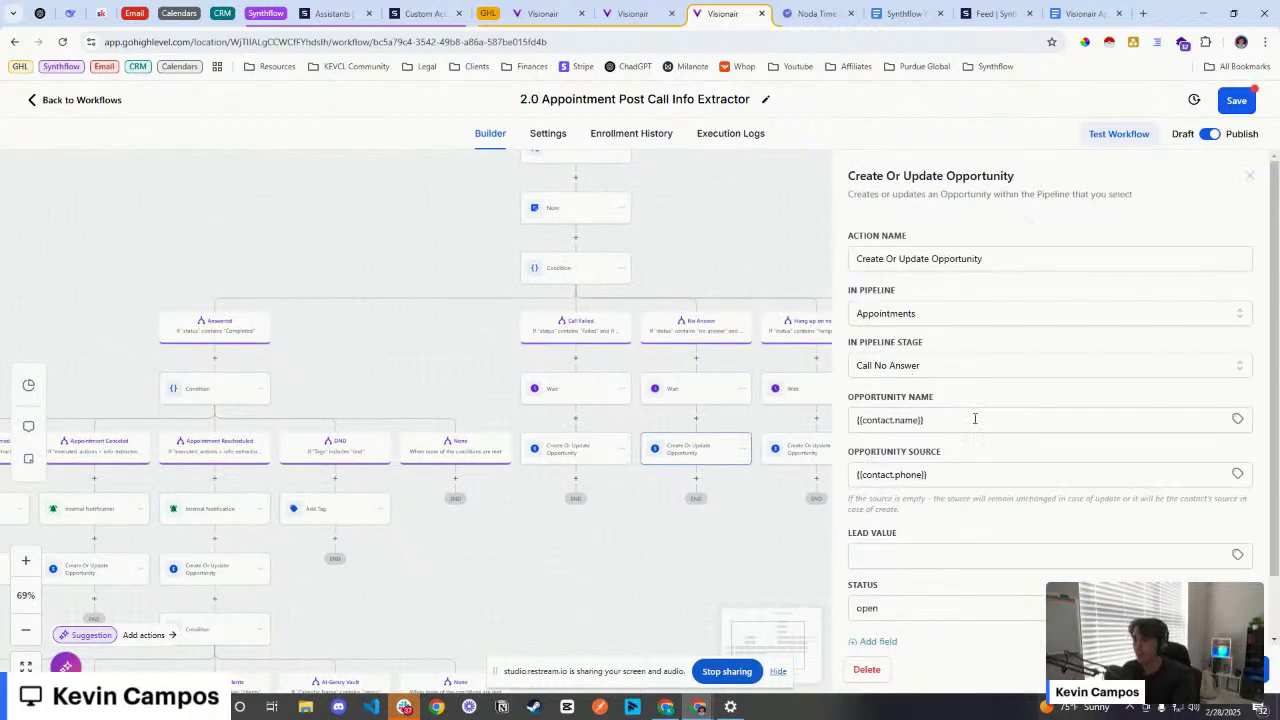
Step: Switch to the Opportunities board and display the Appointments pipeline
{"action": "left_click", "coordinate": [543, 13]}
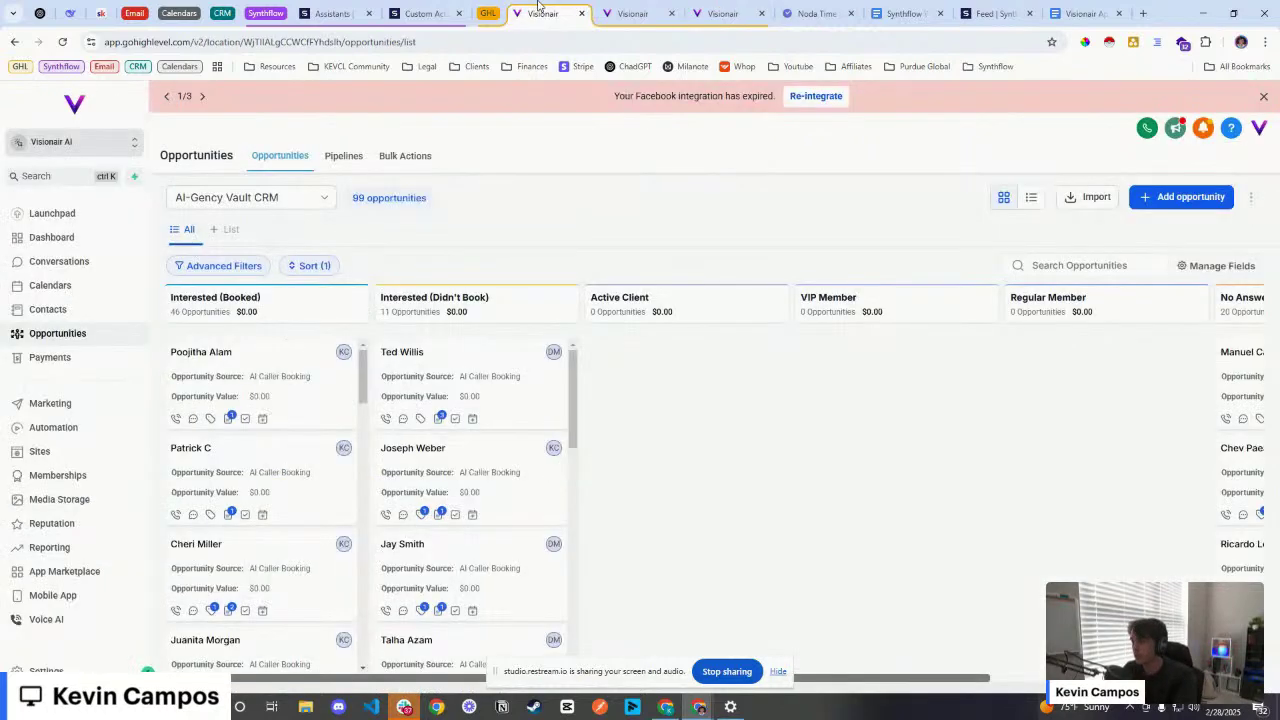
{"action": "left_click", "coordinate": [276, 200]}
{"action": "left_click", "coordinate": [236, 274]}
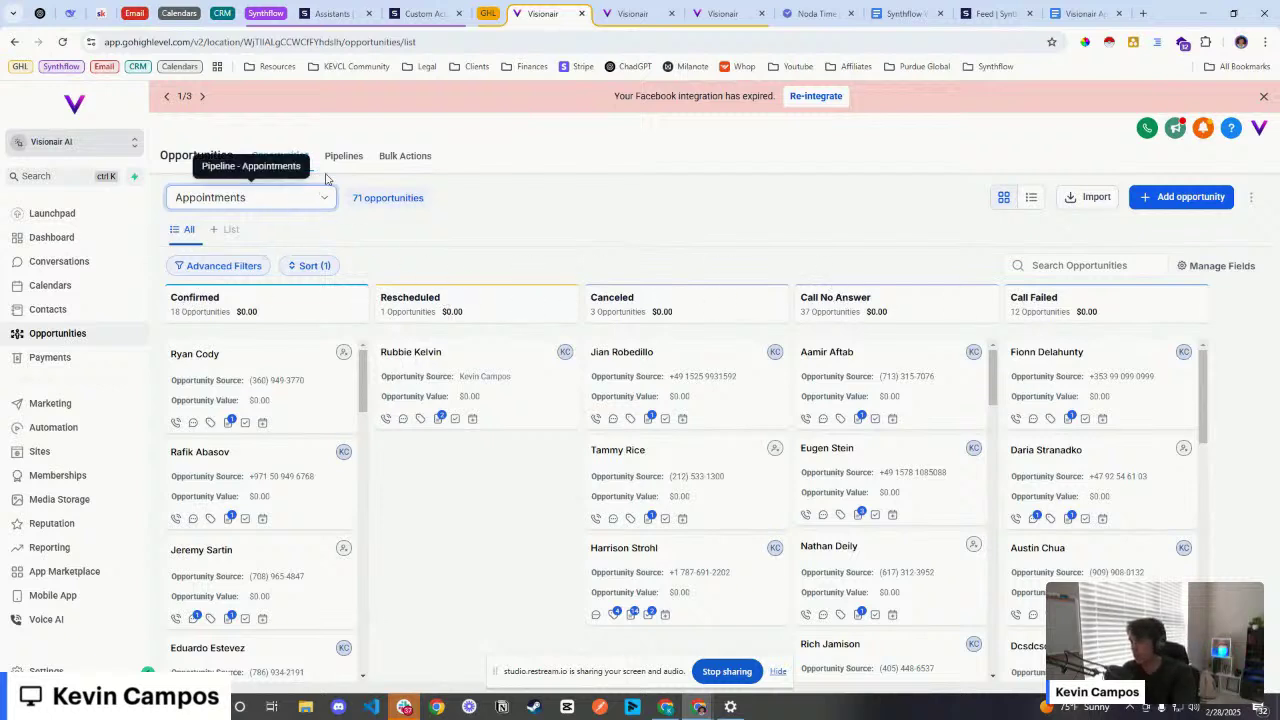
Step: Return to the post-call workflow and view the pipeline stage options in the voicemail hang-up branch's Create Or Update Opportunity action
{"action": "left_click", "coordinate": [726, 13]}
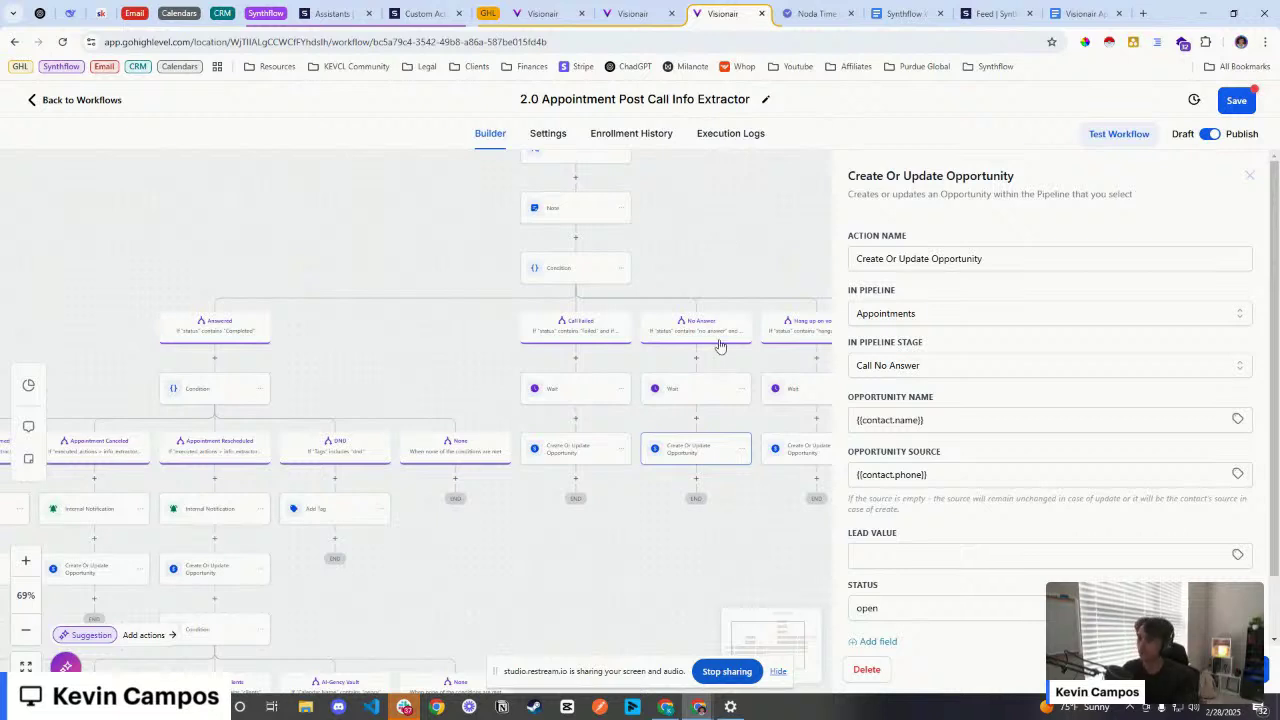
{"action": "scroll", "coordinate": [983, 383], "scroll_direction": "down", "scroll_amount": 1}
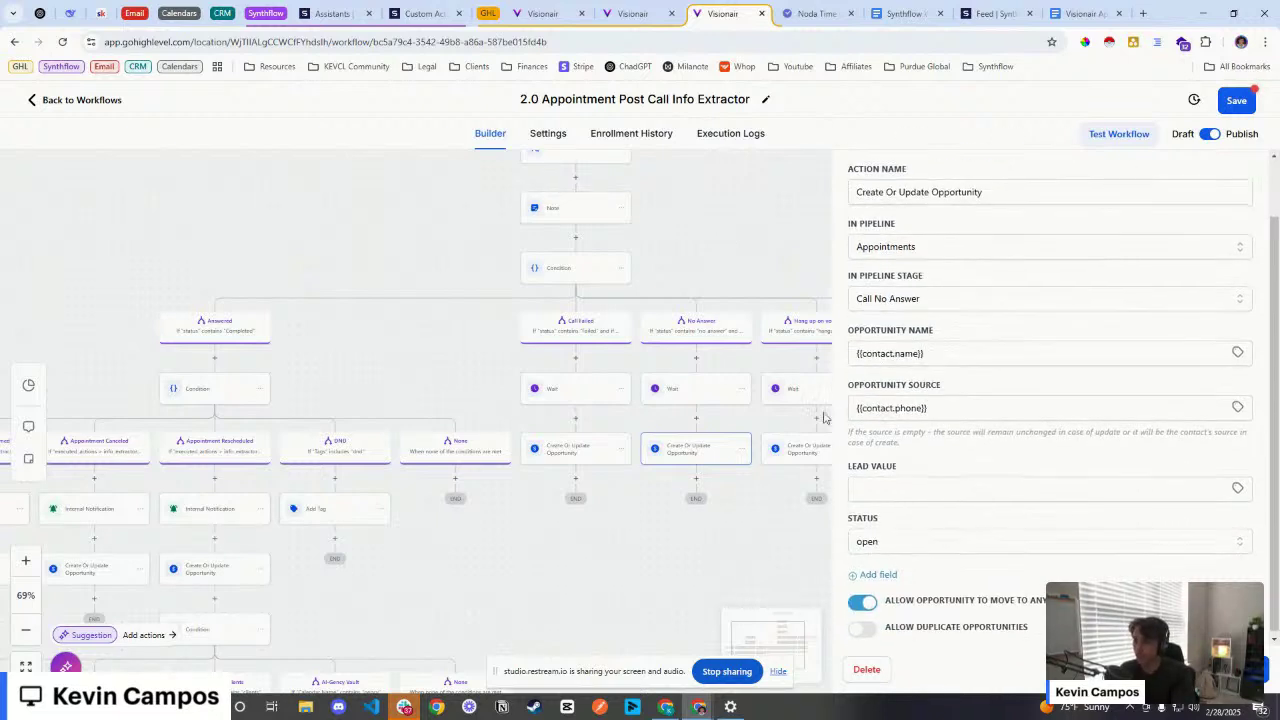
{"action": "left_click_drag", "start_coordinate": [710, 258], "coordinate": [572, 218]}
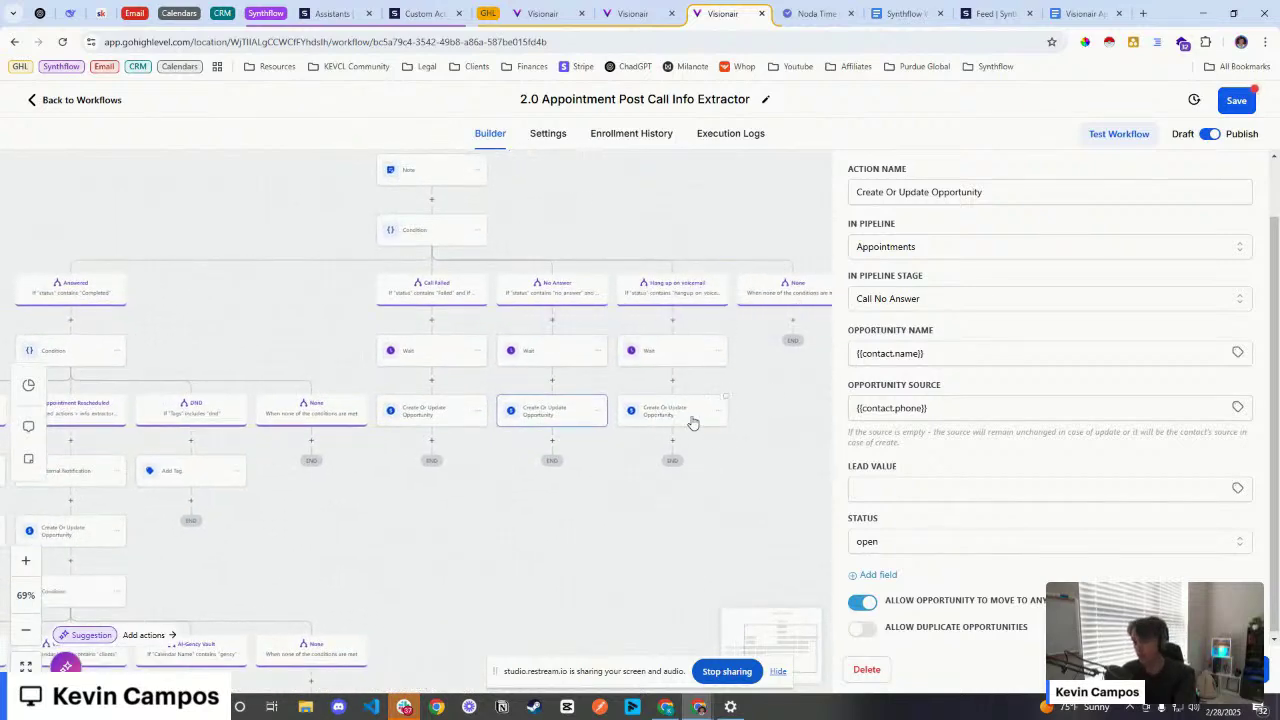
{"action": "left_click", "coordinate": [685, 418]}
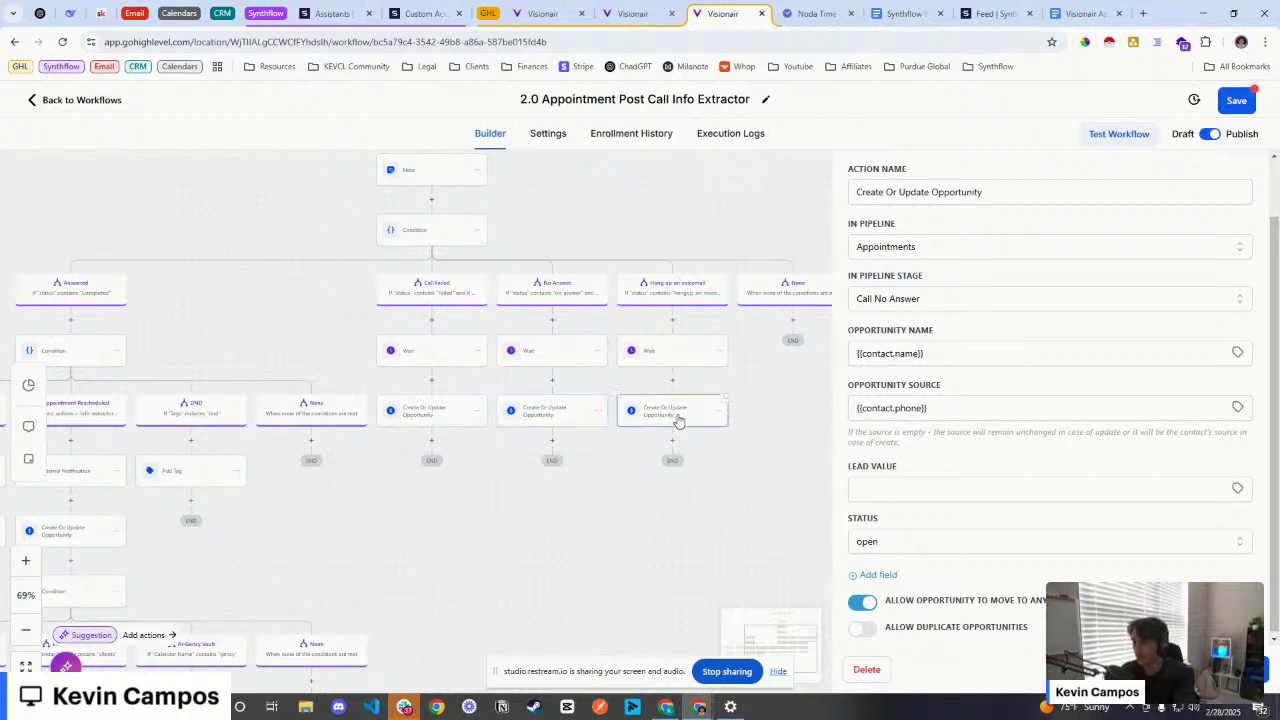
{"action": "left_click", "coordinate": [991, 300]}
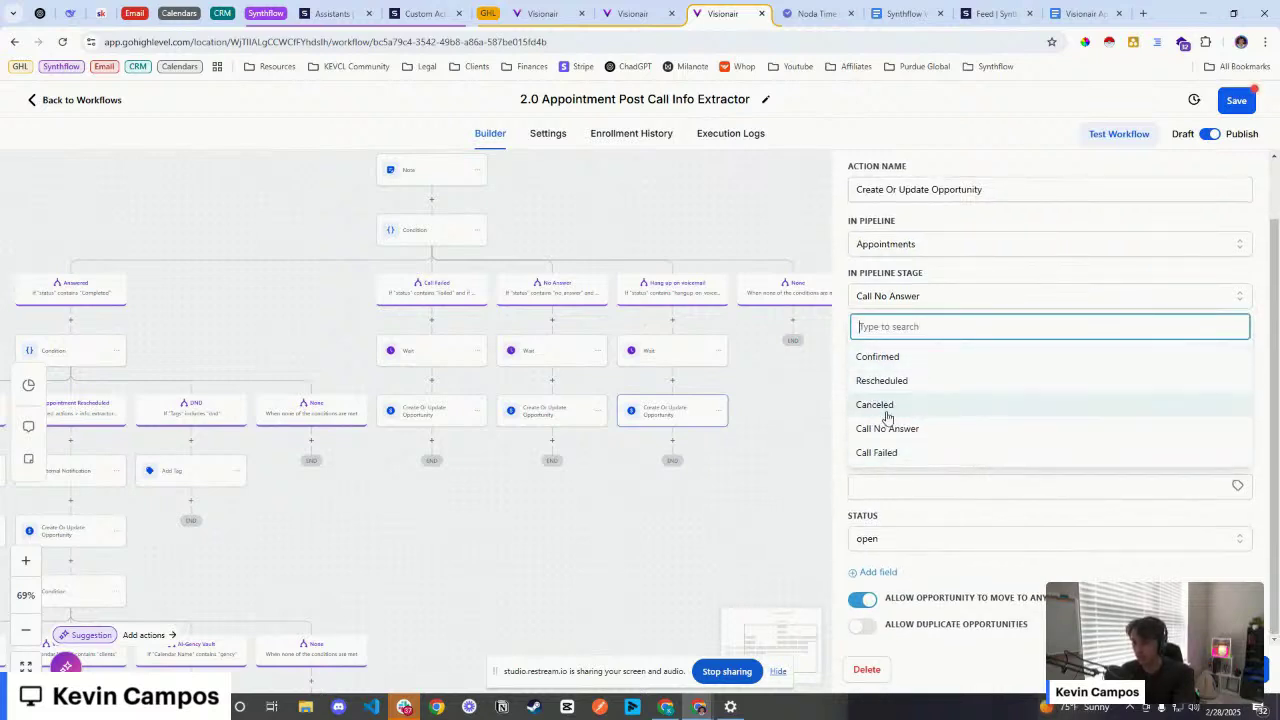
{"action": "left_click", "coordinate": [977, 297]}
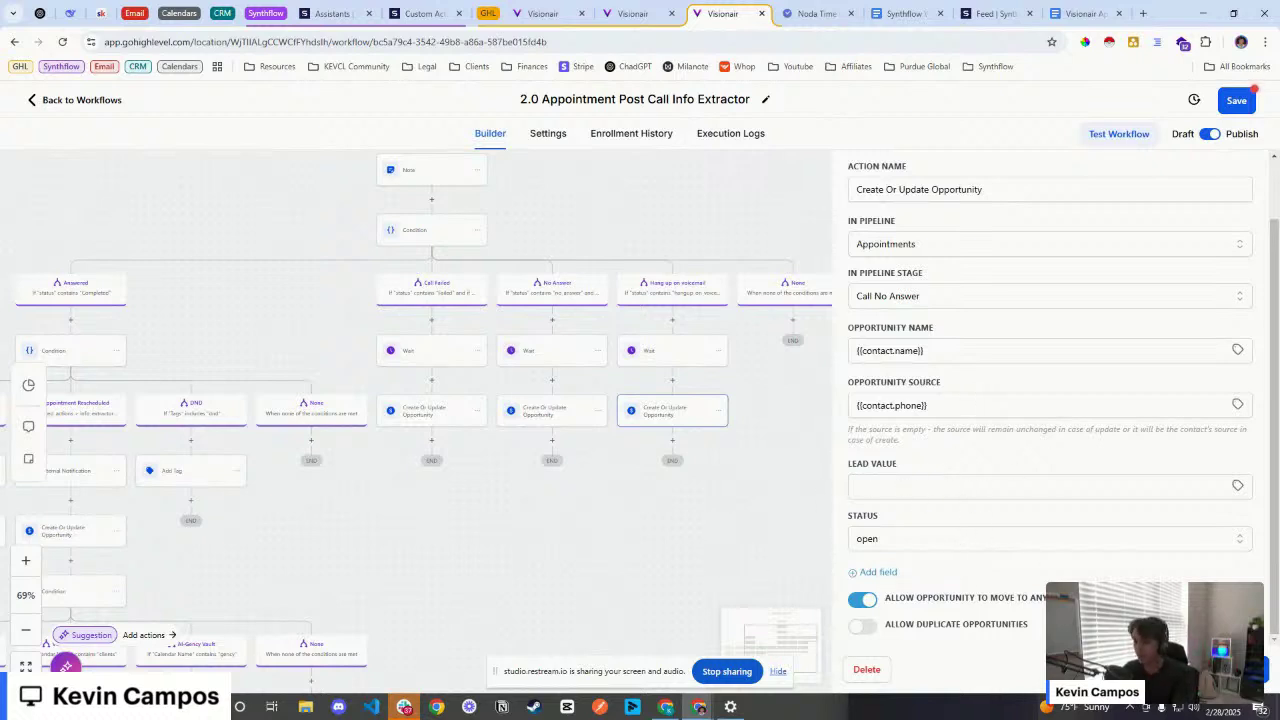
Step: Examine the Condition under the Answered branch, covering the Appointment Confirmed, Canceled and Rescheduled rules
{"action": "left_click", "coordinate": [586, 517]}
{"action": "left_click_drag", "start_coordinate": [586, 517], "coordinate": [996, 502]}
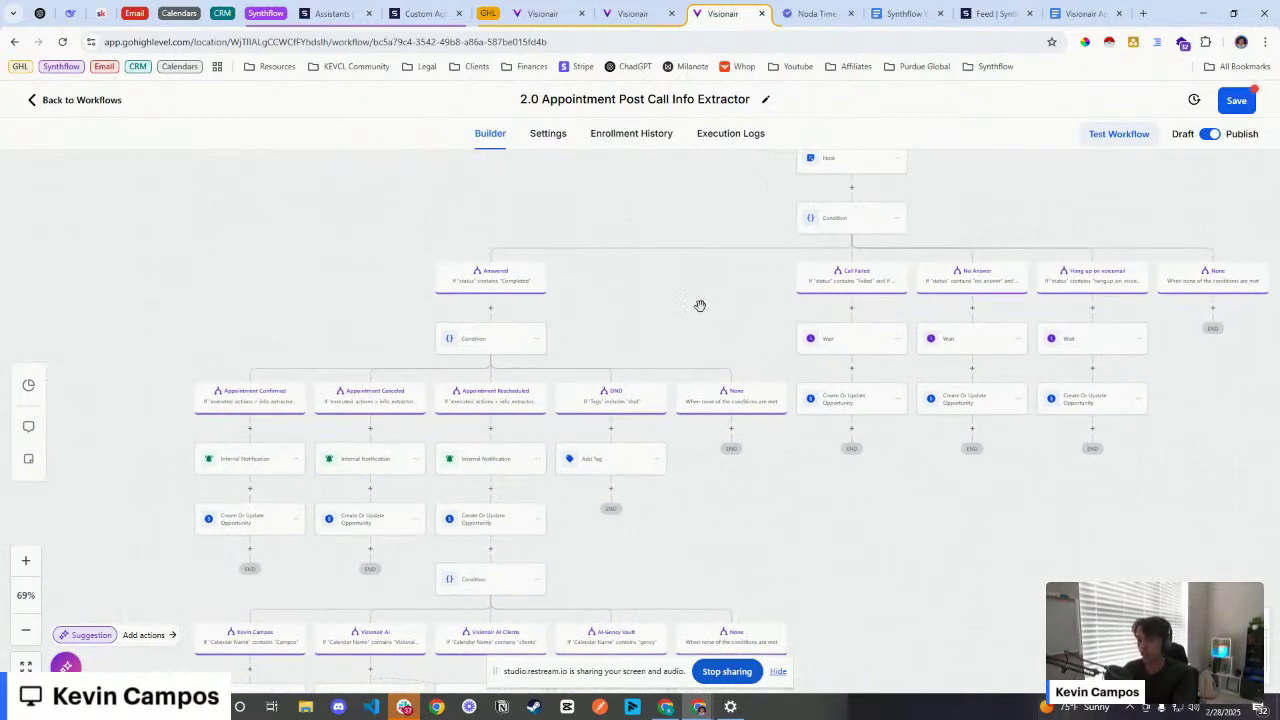
{"action": "left_click_drag", "start_coordinate": [700, 305], "coordinate": [766, 311]}
{"action": "left_click_drag", "start_coordinate": [637, 349], "coordinate": [710, 340]}
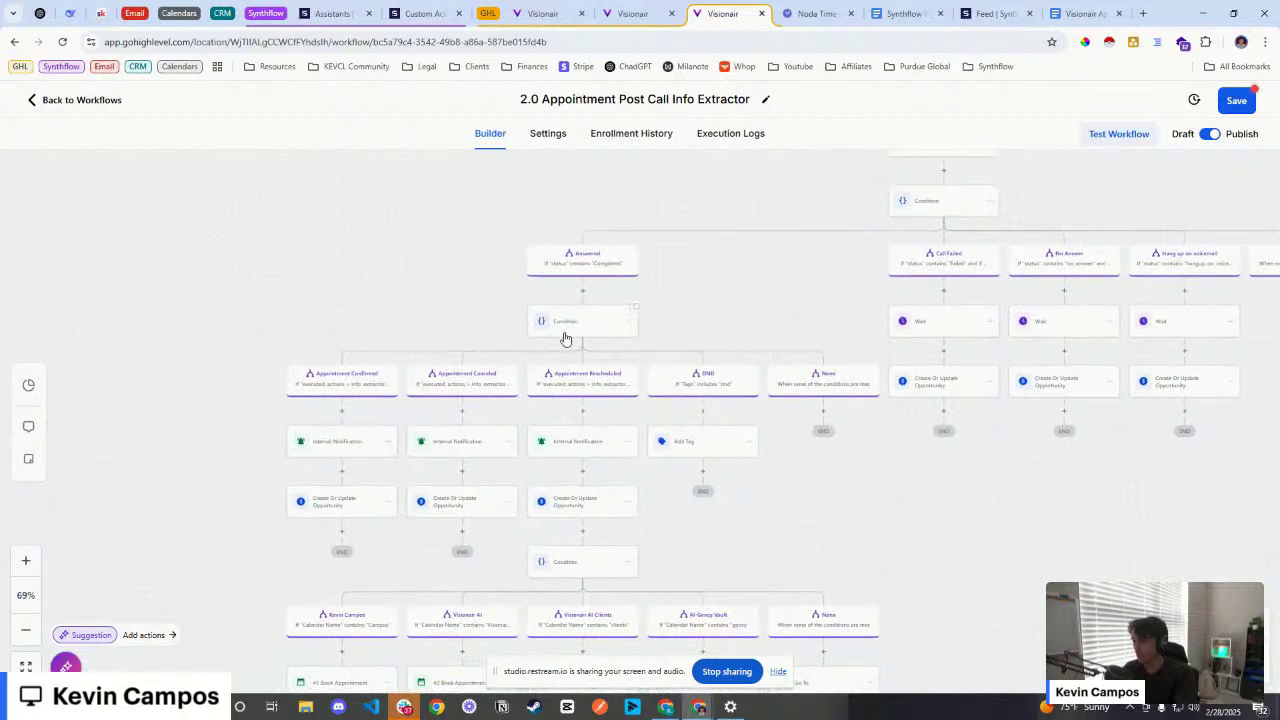
{"action": "left_click", "coordinate": [566, 325]}
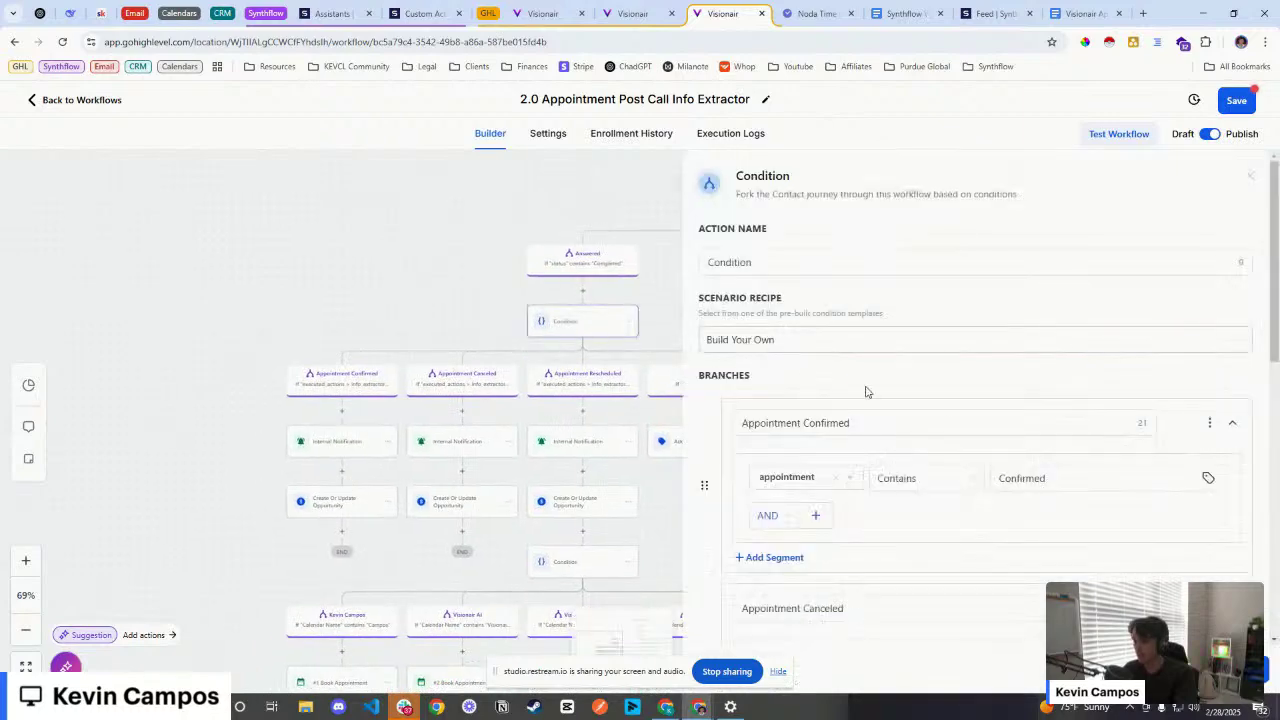
{"action": "scroll", "coordinate": [960, 397], "scroll_direction": "down", "scroll_amount": 3}
{"action": "scroll", "coordinate": [960, 338], "scroll_direction": "up", "scroll_amount": 1}
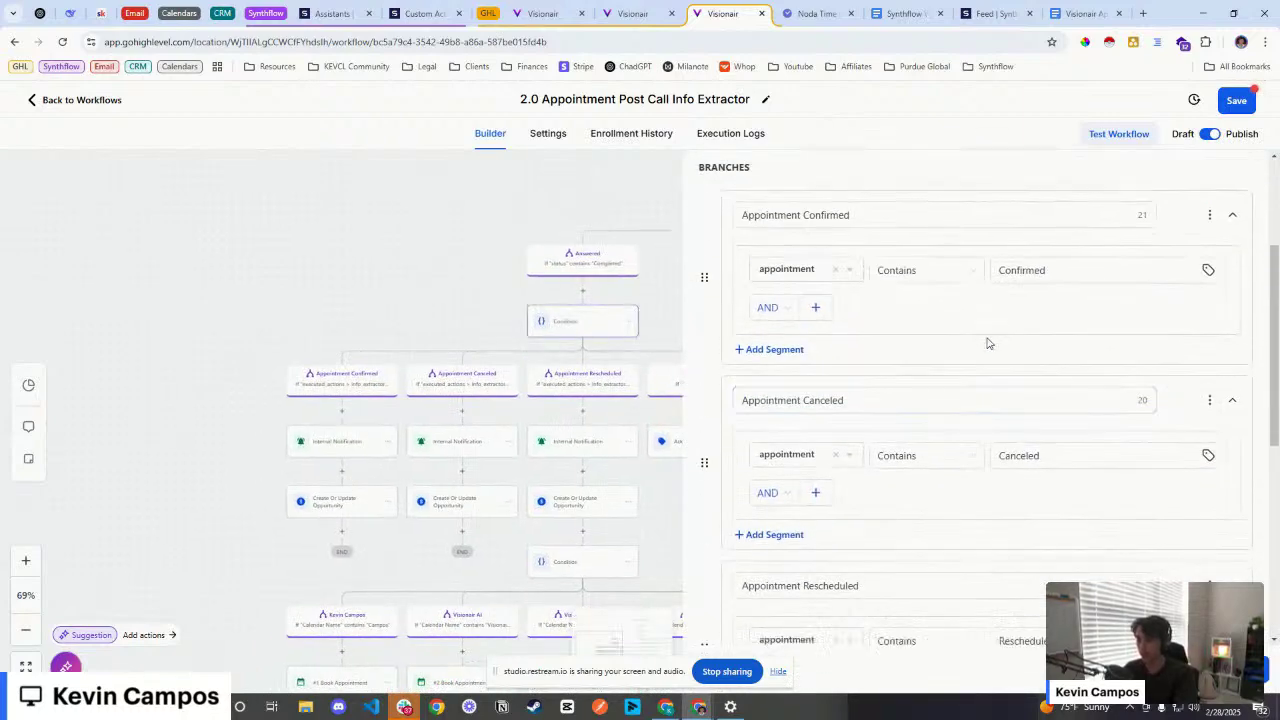
{"action": "scroll", "coordinate": [986, 345], "scroll_direction": "down", "scroll_amount": 1}
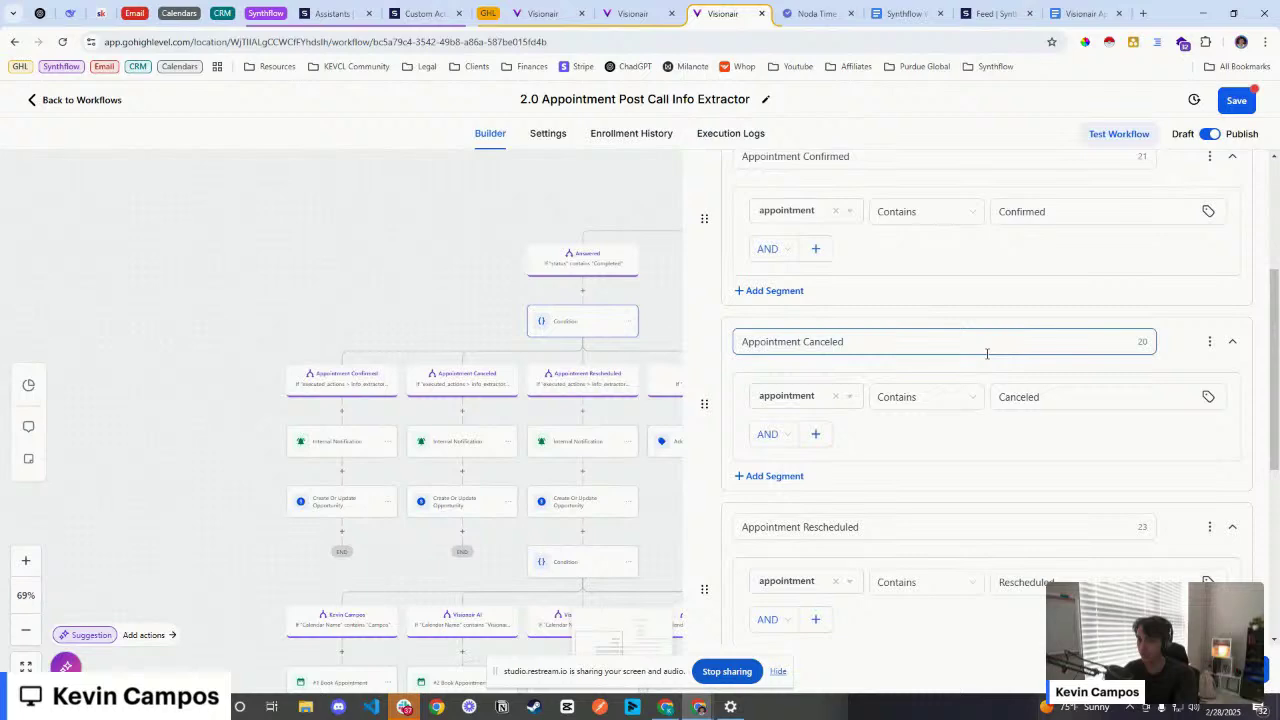
Step: Switch to Synthflow, review the question and choices of the after-the-call appointment extractor, and save it
{"action": "left_click", "coordinate": [333, 13]}
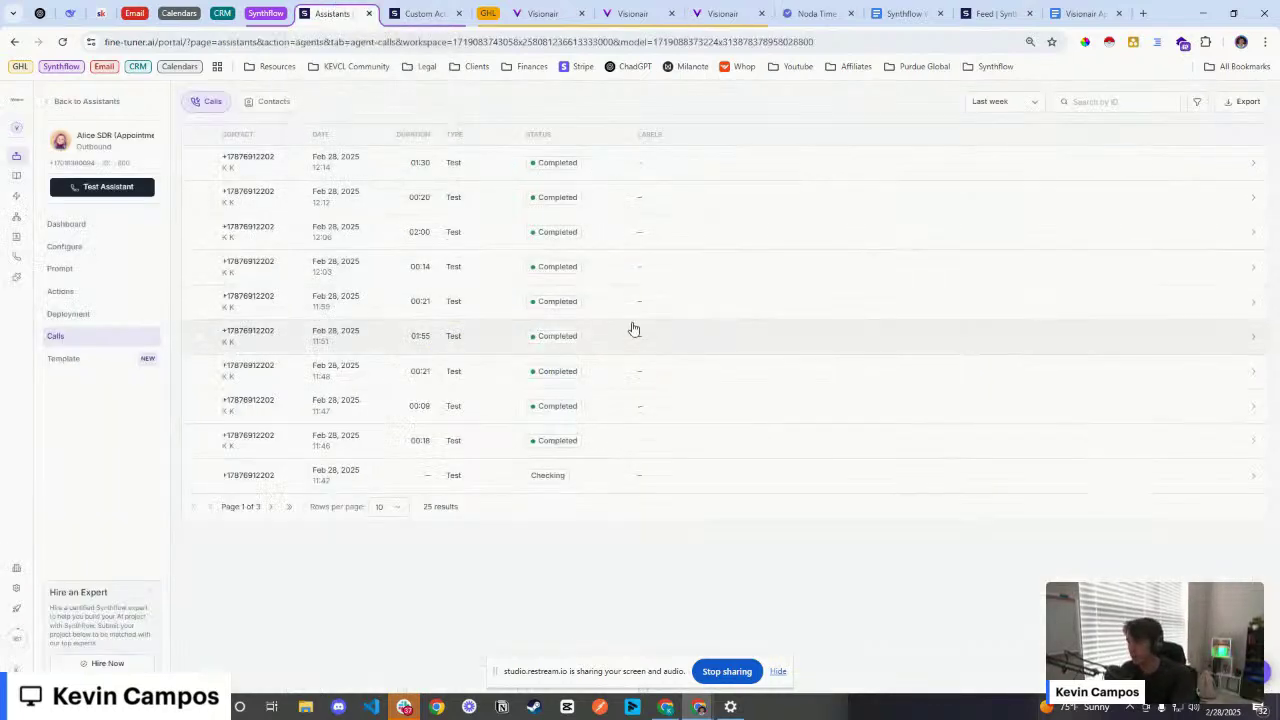
{"action": "left_click", "coordinate": [113, 294]}
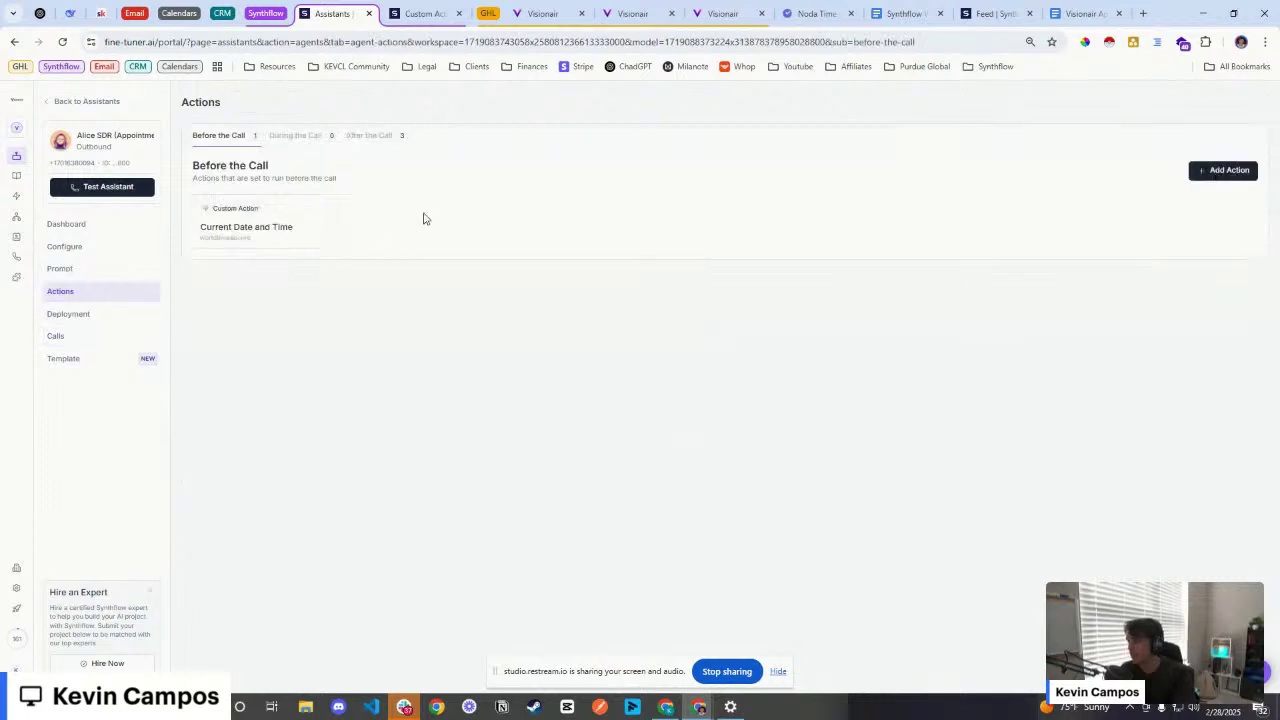
{"action": "left_click", "coordinate": [371, 137]}
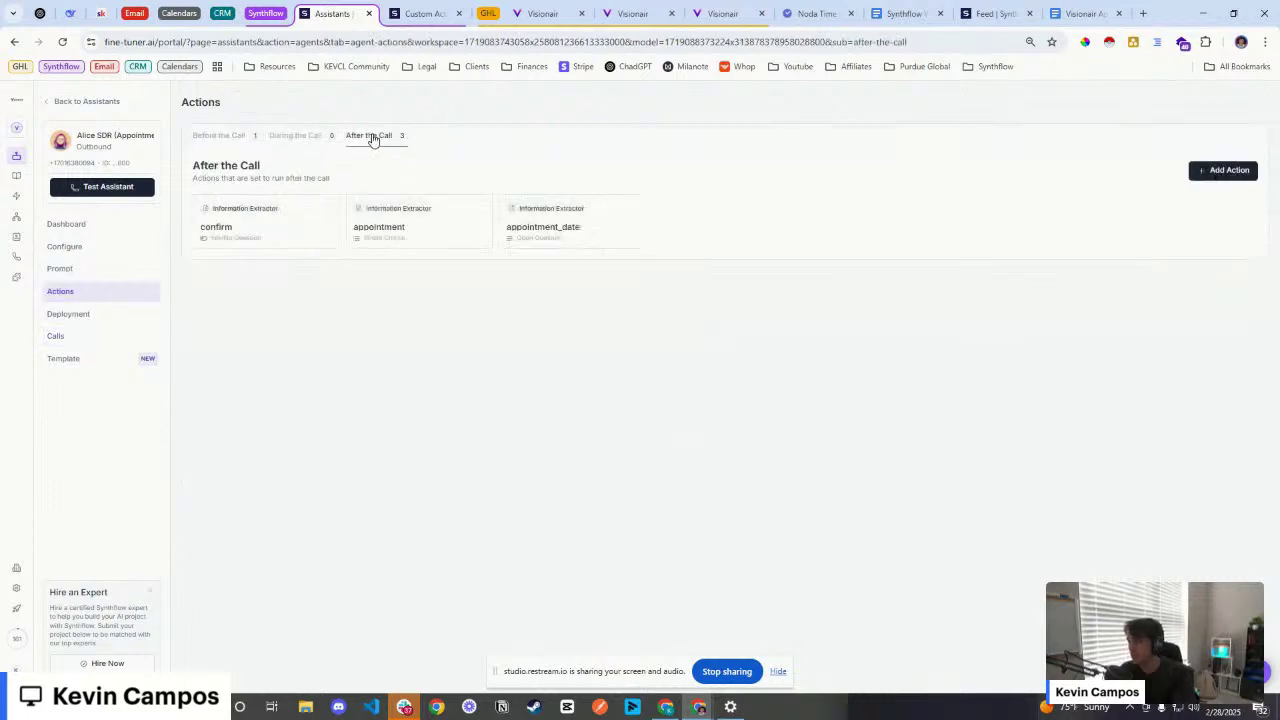
{"action": "left_click", "coordinate": [414, 236]}
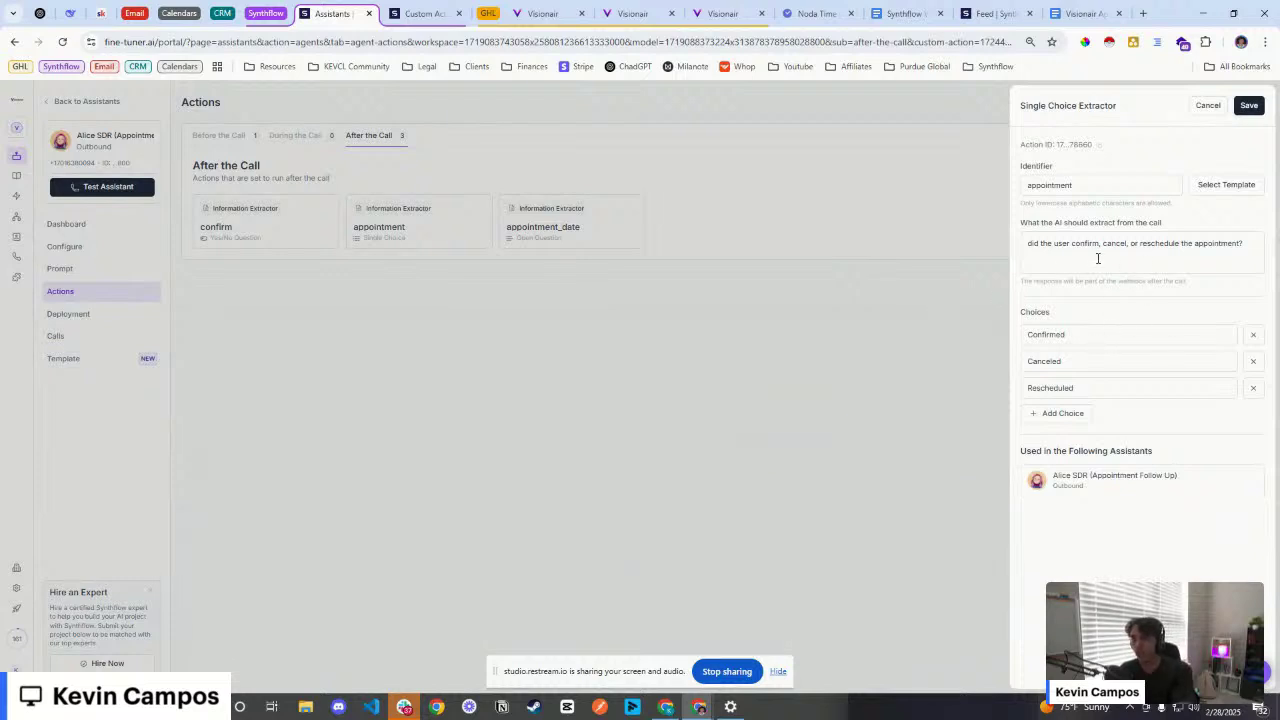
{"action": "left_click_drag", "start_coordinate": [1029, 247], "coordinate": [1246, 248]}
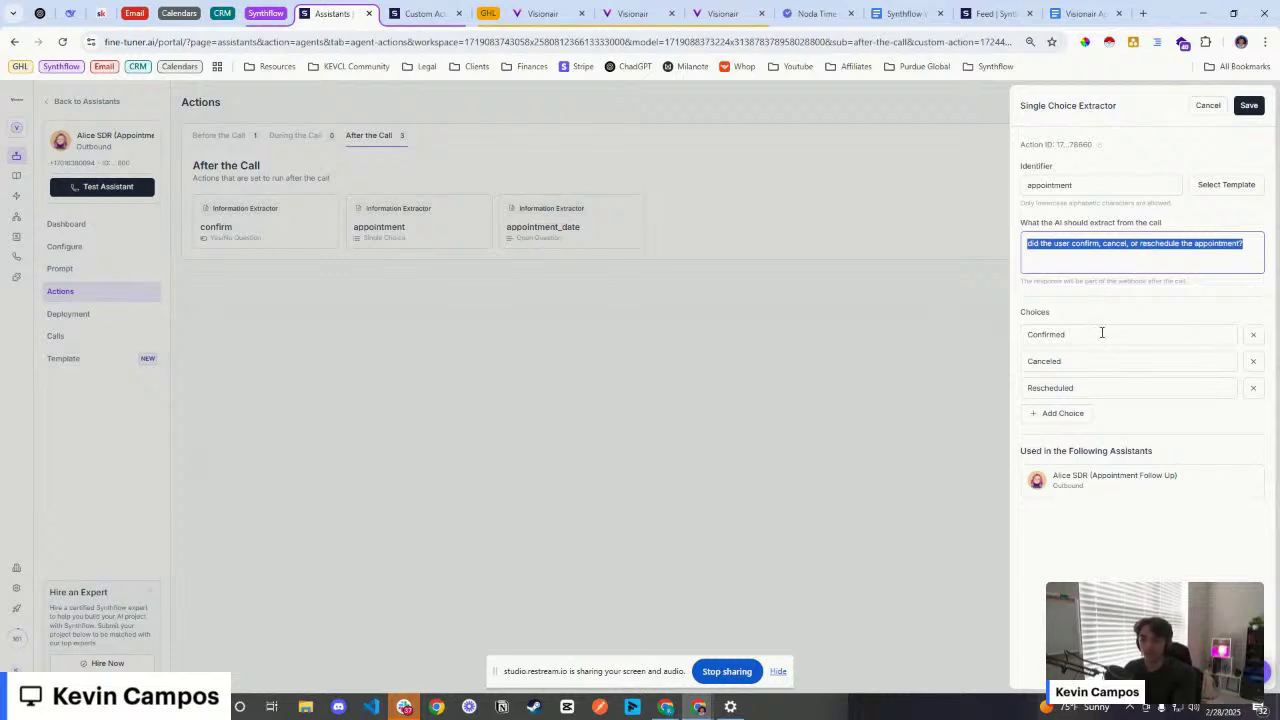
{"action": "left_click_drag", "start_coordinate": [1101, 334], "coordinate": [1012, 374]}
{"action": "left_click_drag", "start_coordinate": [1103, 387], "coordinate": [1020, 390]}
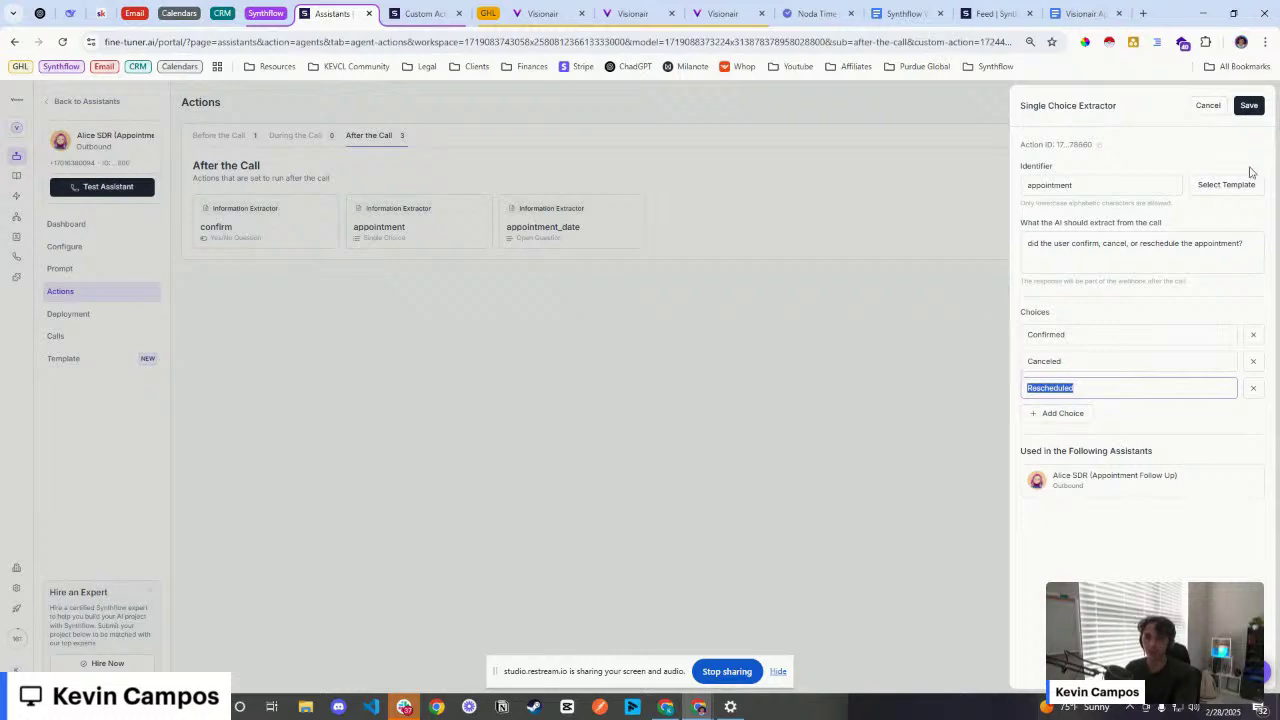
{"action": "left_click", "coordinate": [1249, 106]}
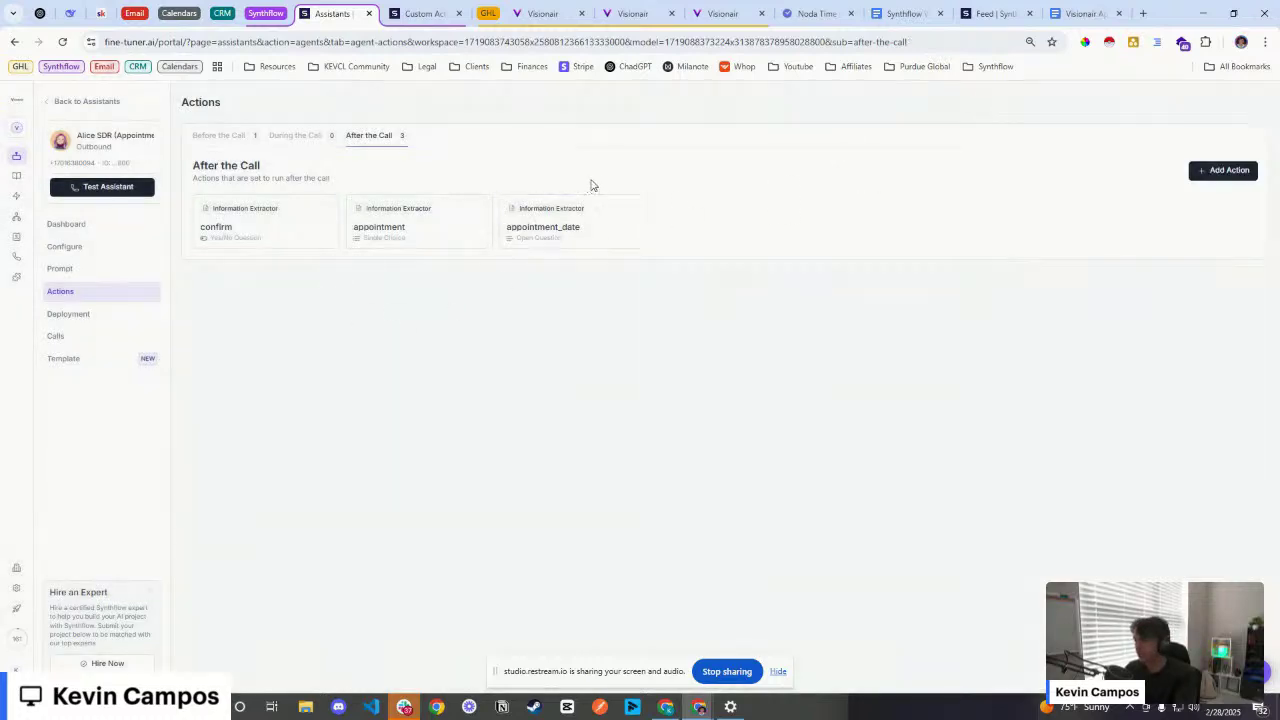
Step: Return to the 2.0 Appointment Post Call Info Extractor workflow and copy the value Confirmed from the Appointment Confirmed branch's rule
{"action": "left_click", "coordinate": [540, 13]}
{"action": "left_click", "coordinate": [630, 13]}
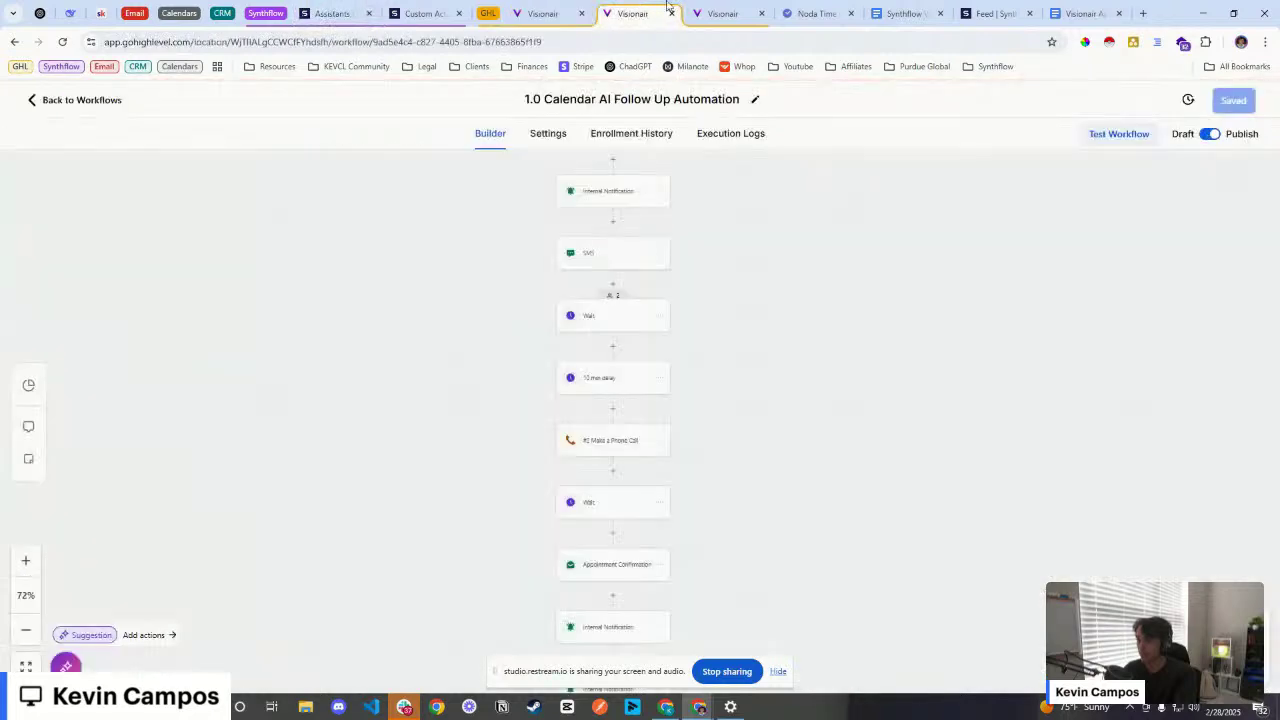
{"action": "left_click", "coordinate": [722, 13]}
{"action": "scroll", "coordinate": [802, 327], "scroll_direction": "up", "scroll_amount": 2}
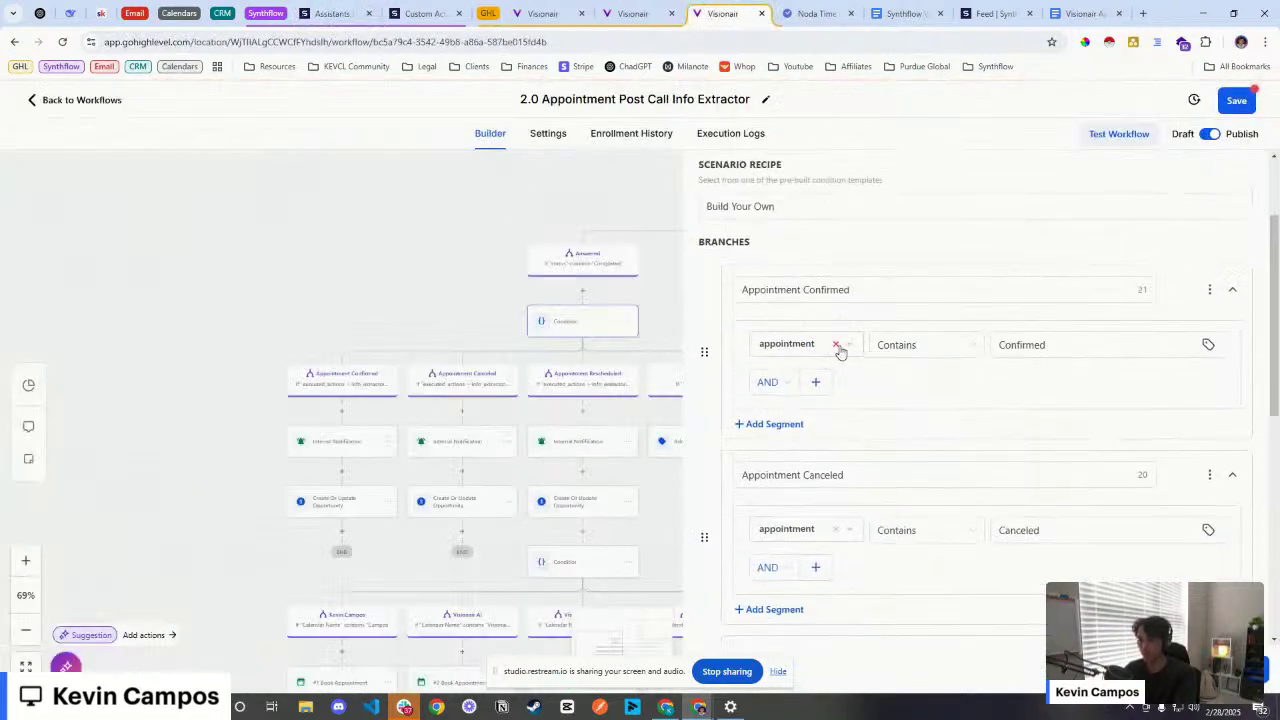
{"action": "left_click_drag", "start_coordinate": [1080, 352], "coordinate": [934, 374]}
{"action": "key", "text": "ctrl+c"}
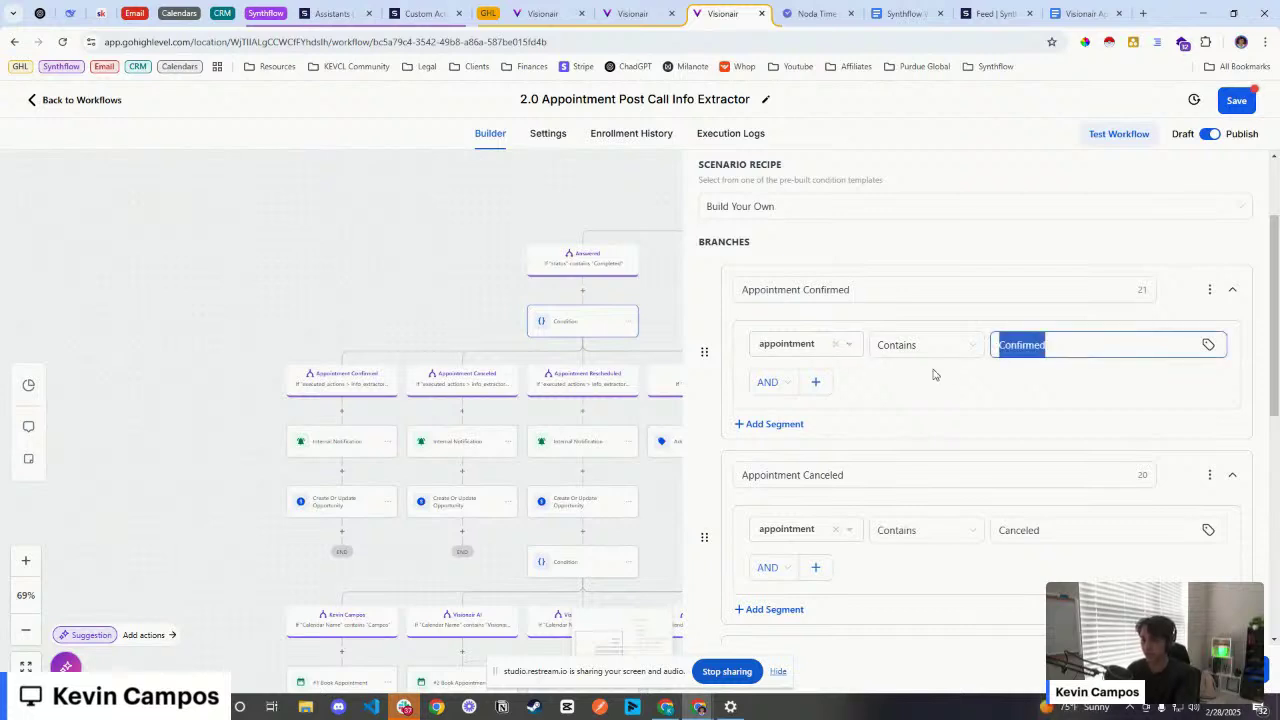
Step: Clear the Appointment Confirmed branch's rule and rebuild it so the info extractor's appointment return value Contains Confirmed
{"action": "left_click", "coordinate": [836, 345]}
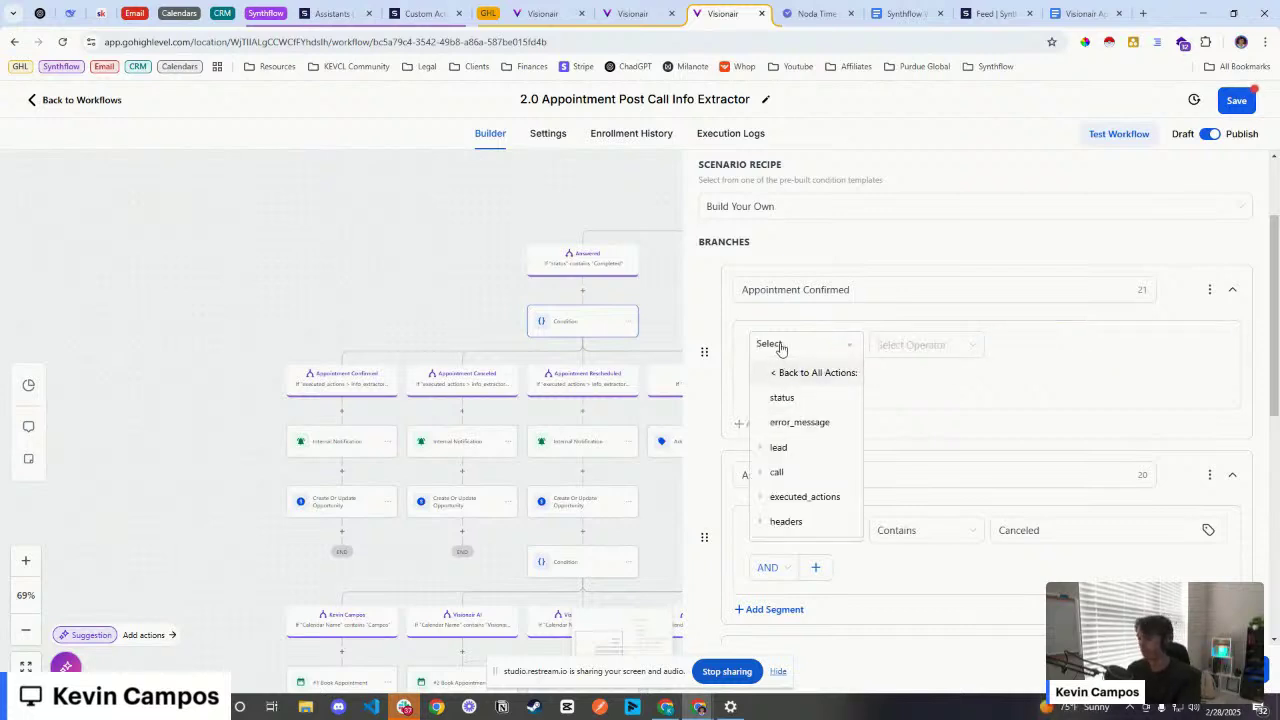
{"action": "type", "text": "appoint"}
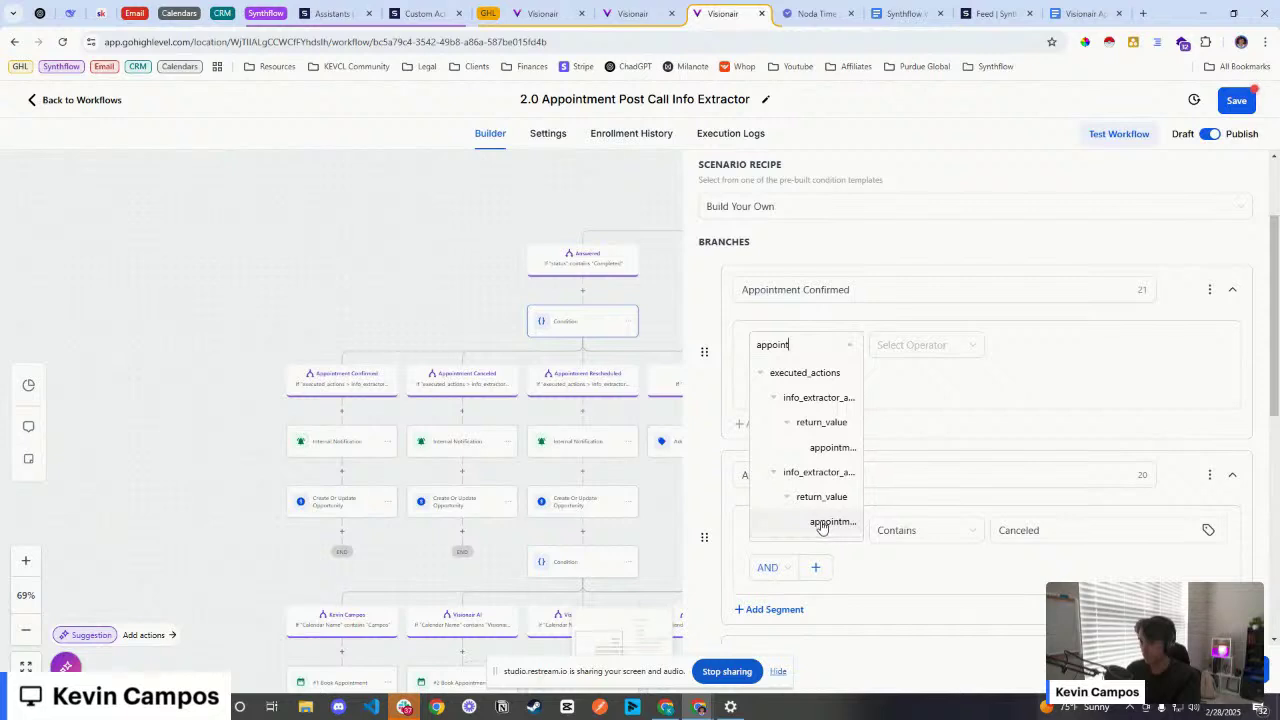
{"action": "left_click", "coordinate": [828, 448]}
{"action": "left_click", "coordinate": [915, 345]}
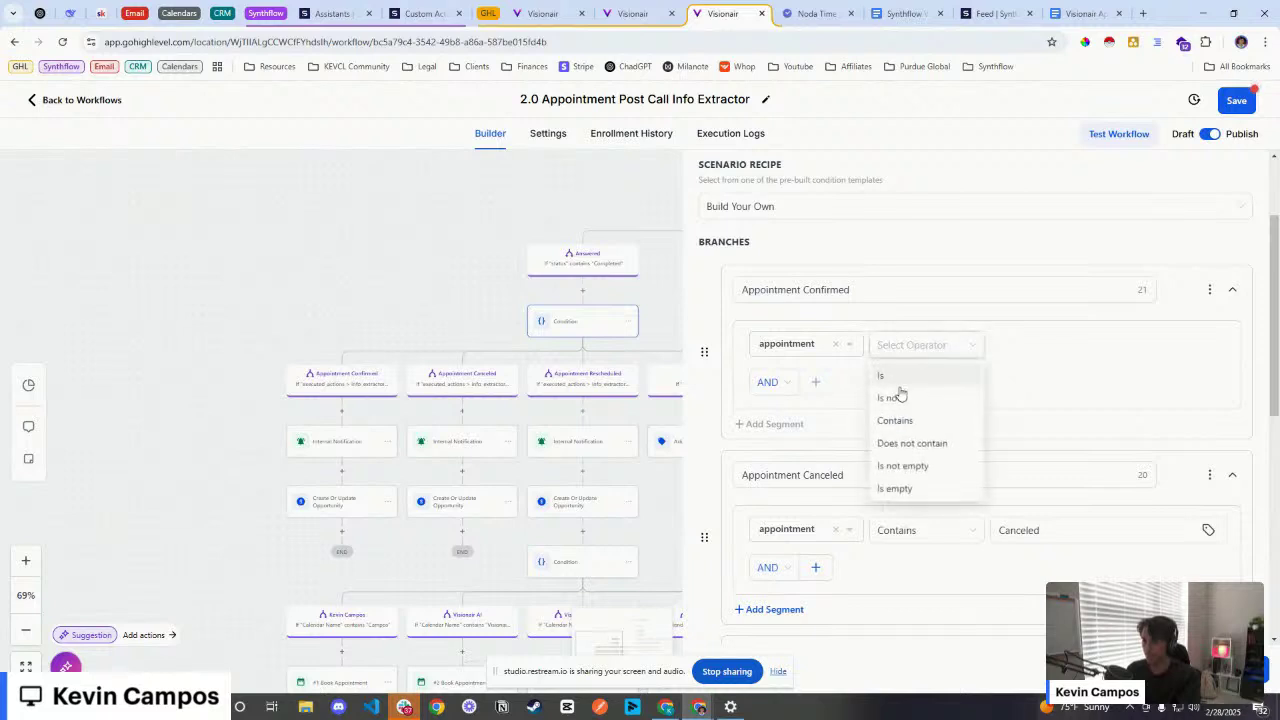
{"action": "left_click", "coordinate": [908, 420]}
{"action": "left_click", "coordinate": [1041, 348]}
{"action": "key", "text": "ctrl+v"}
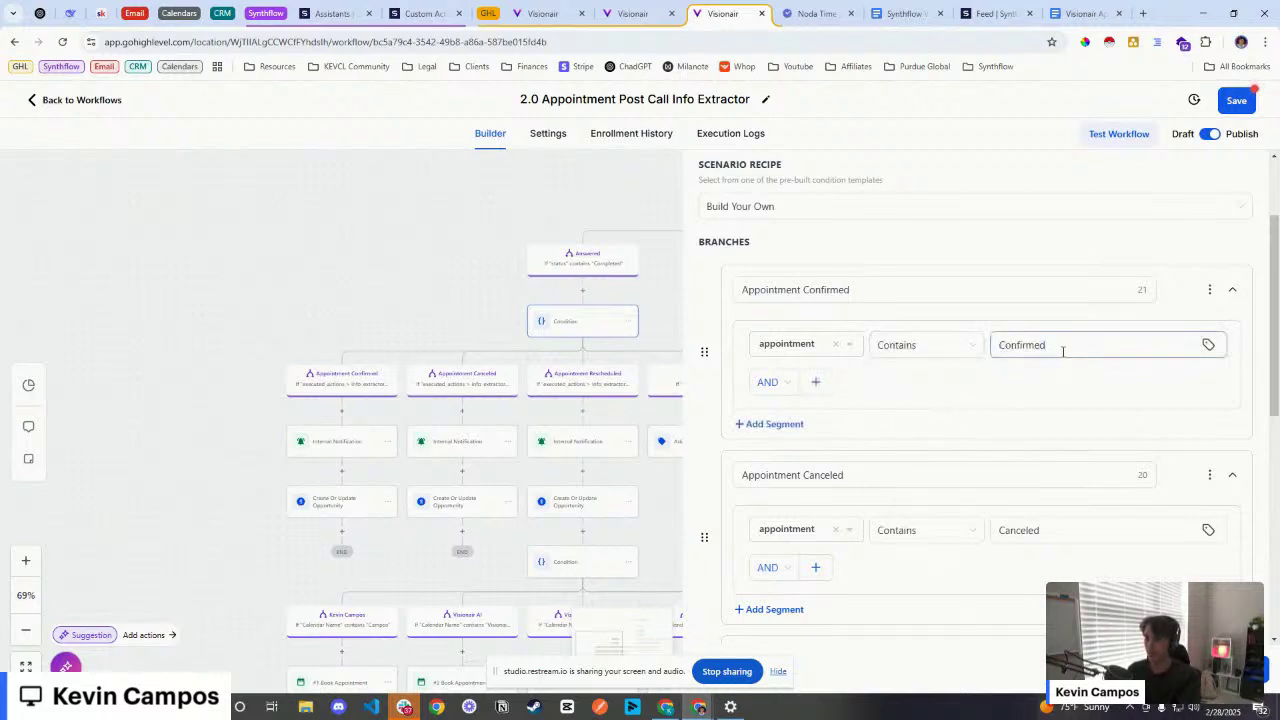
Step: Compare the Appointment Confirmed rule's value with the Confirmed choice of the after-the-call appointment extractor in Synthflow
{"action": "left_click_drag", "start_coordinate": [1063, 350], "coordinate": [991, 349]}
{"action": "left_click", "coordinate": [1067, 366]}
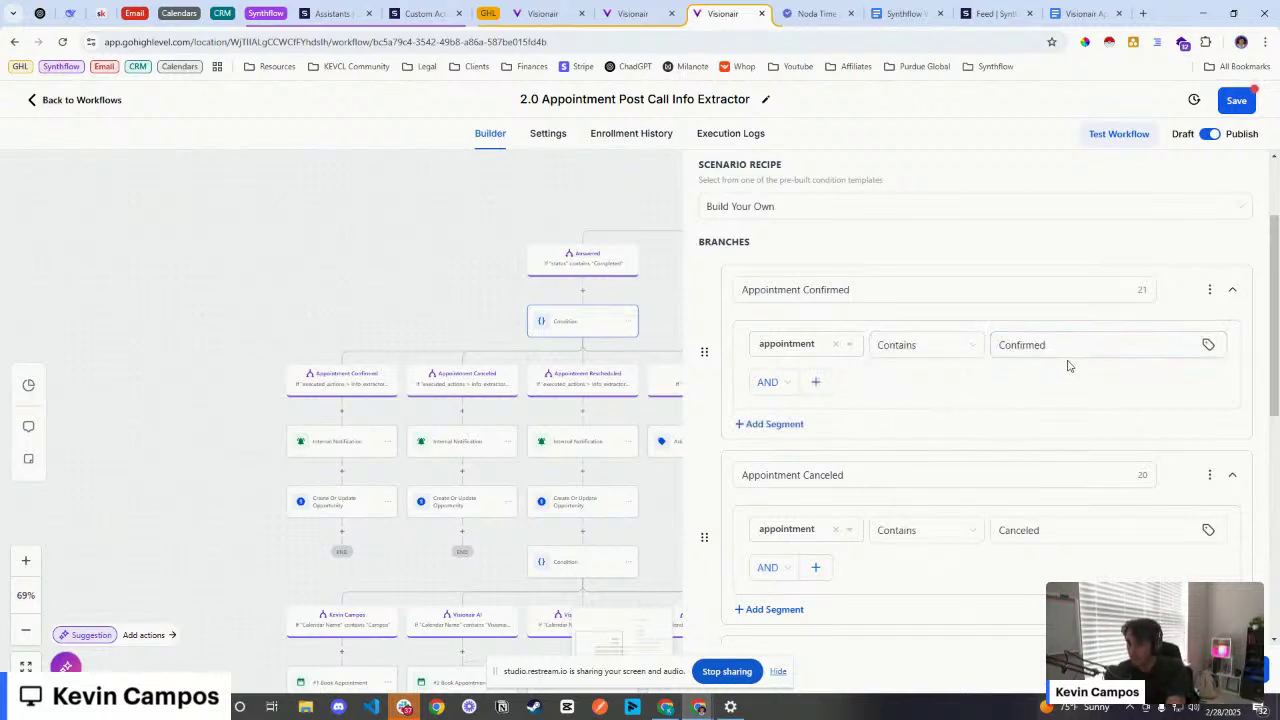
{"action": "left_click", "coordinate": [545, 14]}
{"action": "left_click", "coordinate": [426, 14]}
{"action": "left_click", "coordinate": [334, 14]}
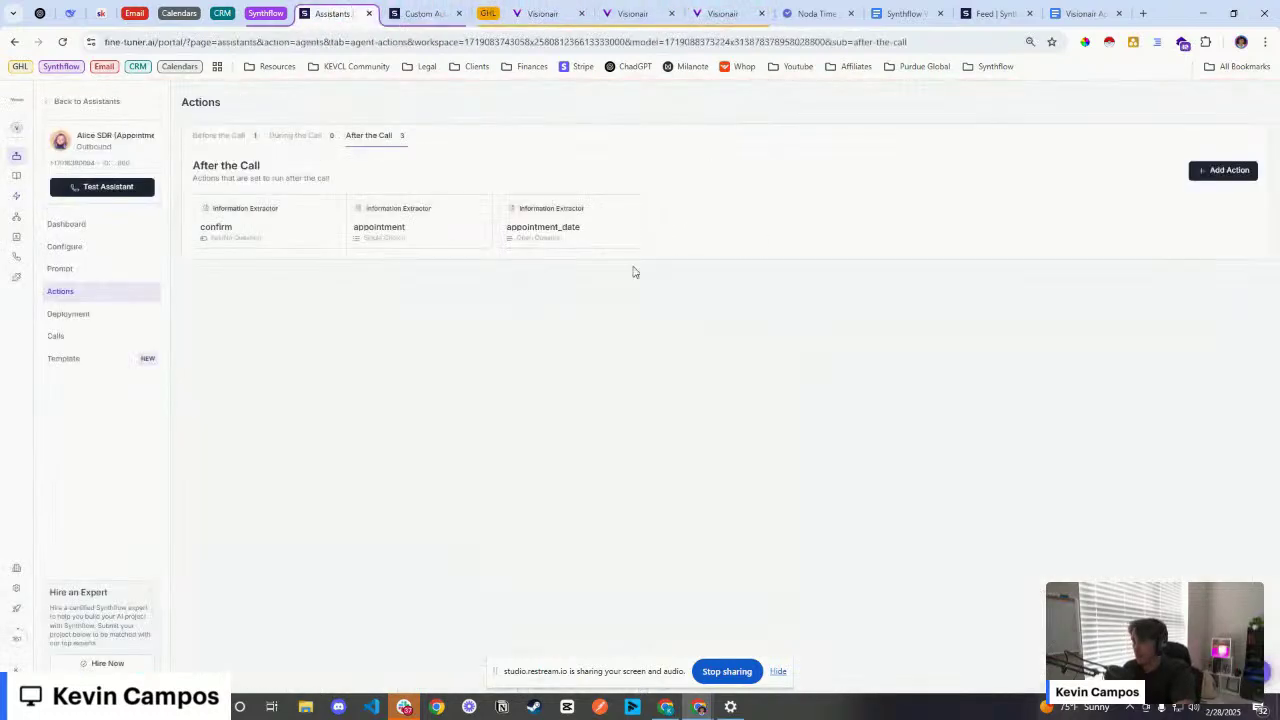
{"action": "left_click", "coordinate": [414, 216]}
{"action": "left_click_drag", "start_coordinate": [1066, 334], "coordinate": [1000, 337]}
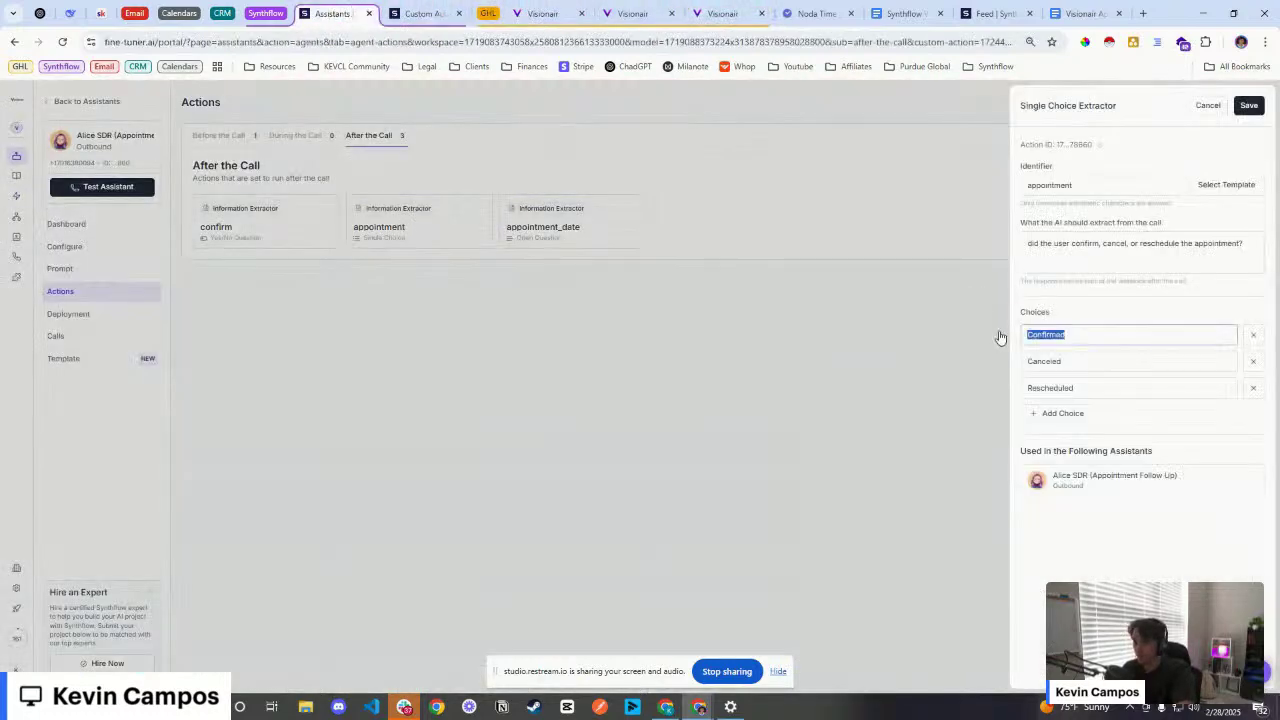
Step: Return to the 2.0 Appointment Post Call Info Extractor workflow and review the title and message of the Appointment Confirmed branch's internal notification
{"action": "left_click", "coordinate": [695, 8]}
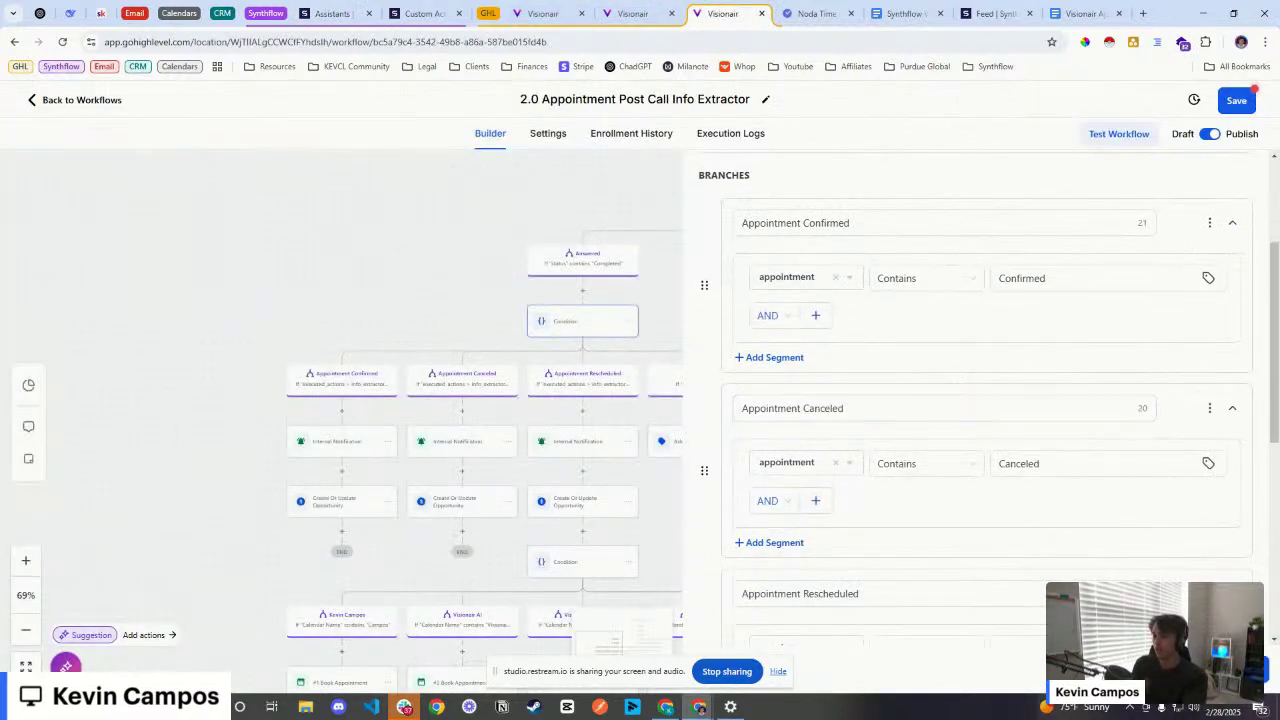
{"action": "left_click", "coordinate": [531, 423]}
{"action": "left_click_drag", "start_coordinate": [351, 297], "coordinate": [416, 261]}
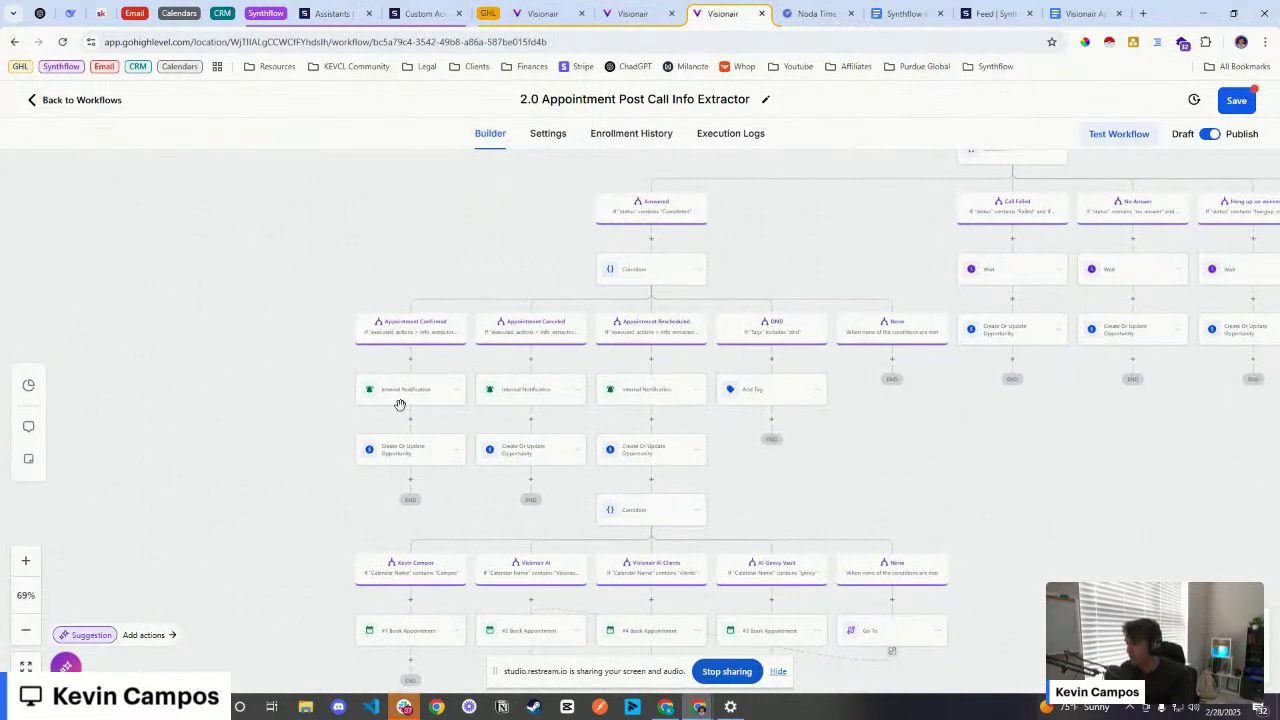
{"action": "left_click", "coordinate": [398, 392]}
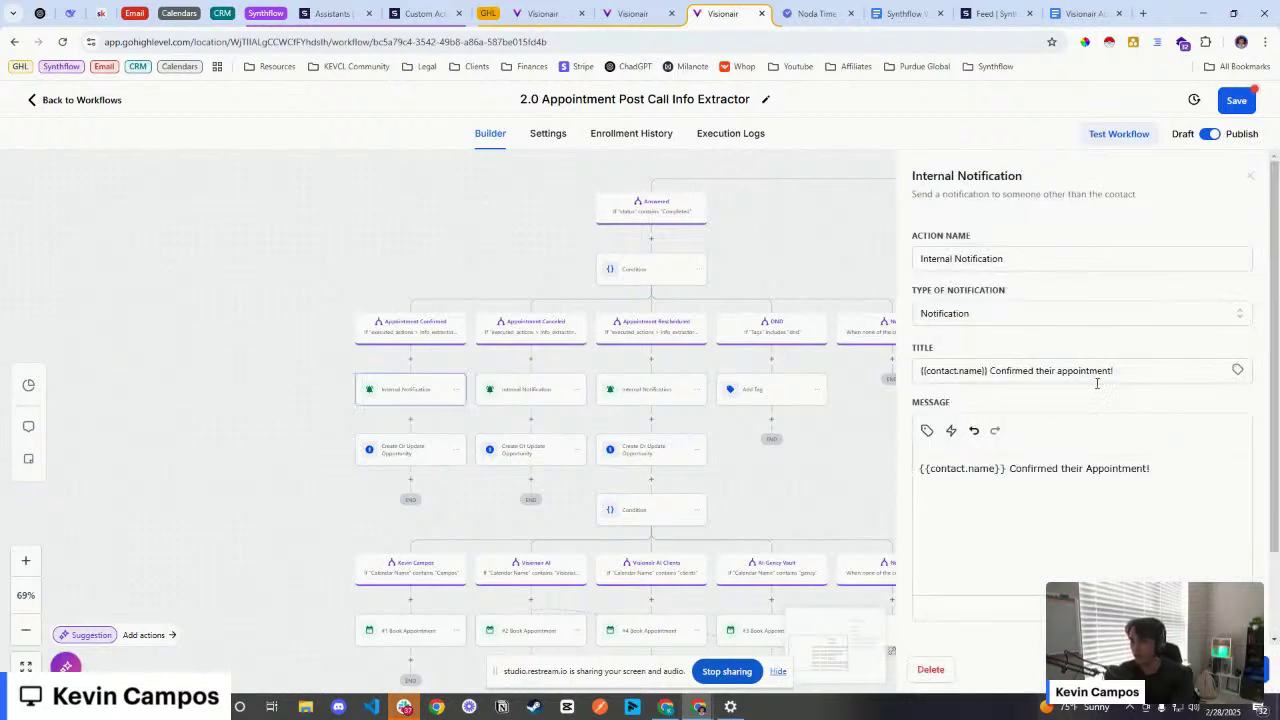
{"action": "left_click_drag", "start_coordinate": [1113, 371], "coordinate": [916, 370]}
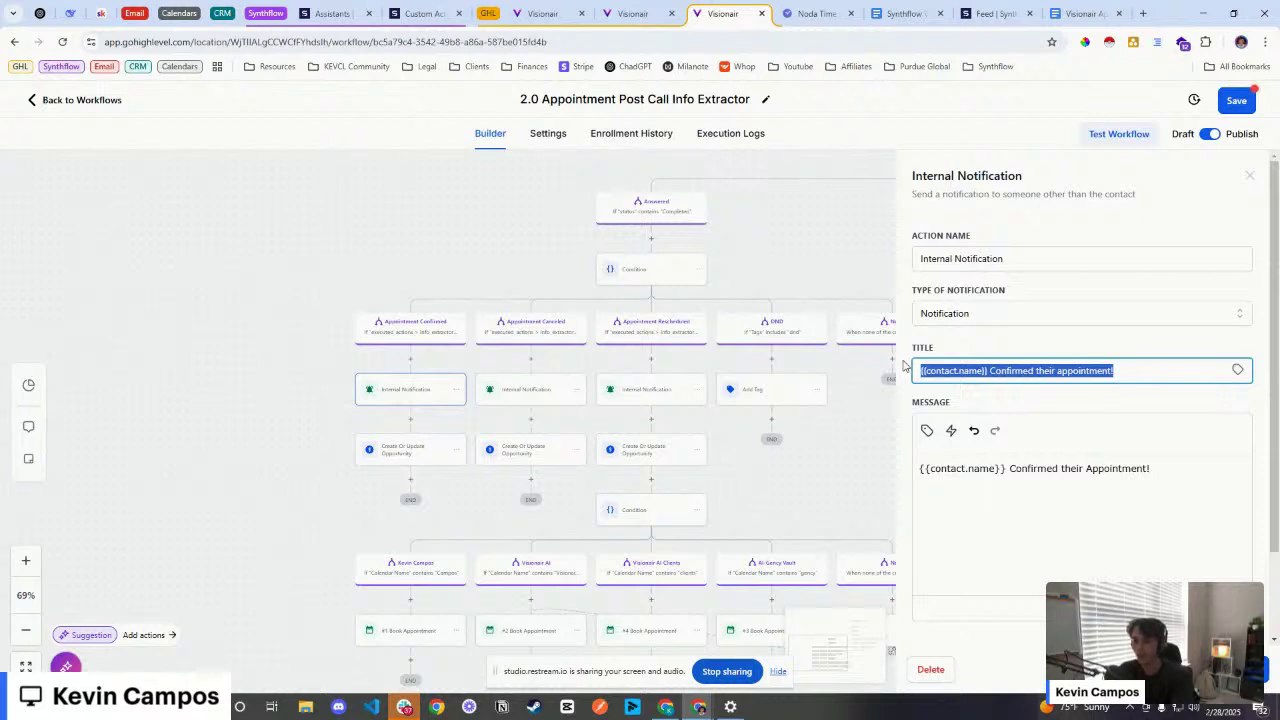
{"action": "left_click_drag", "start_coordinate": [922, 470], "coordinate": [890, 459]}
{"action": "left_click", "coordinate": [1158, 477]}
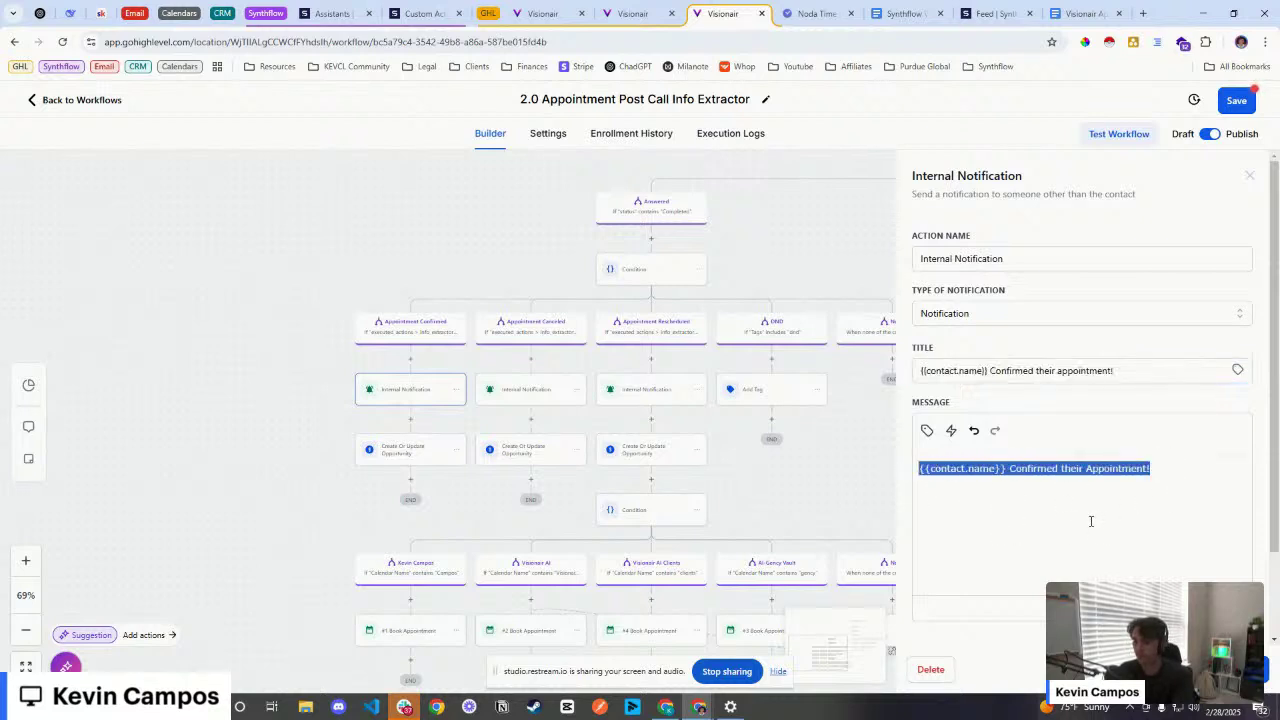
{"action": "left_click", "coordinate": [1089, 520]}
{"action": "left_click_drag", "start_coordinate": [450, 239], "coordinate": [404, 213]}
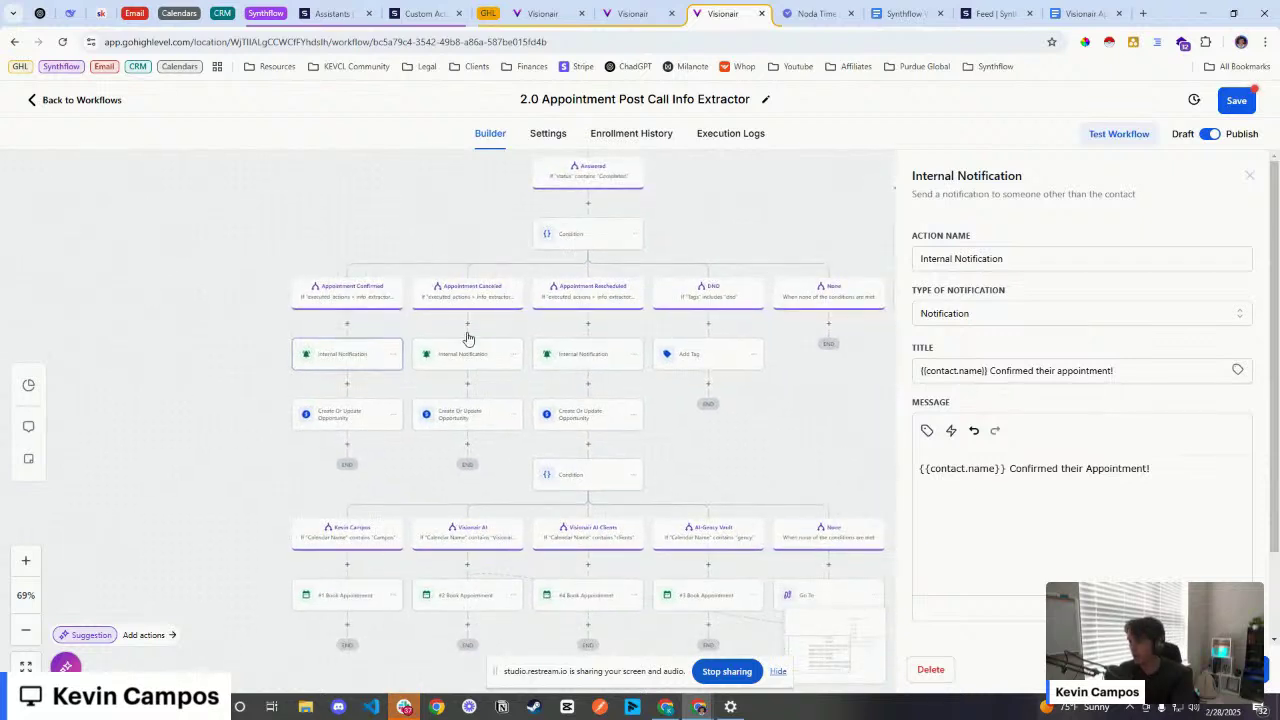
Step: Review the internal notifications' titles and messages under the Appointment Canceled and Appointment Rescheduled branches
{"action": "left_click", "coordinate": [466, 359]}
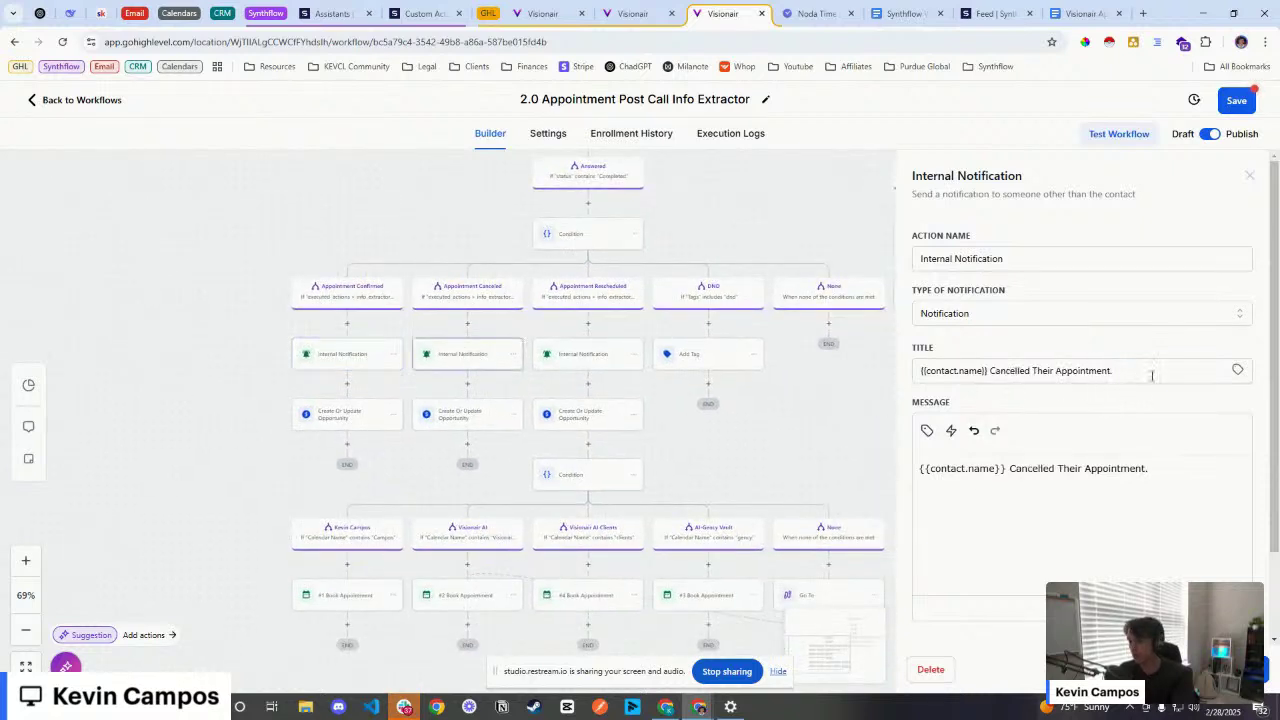
{"action": "left_click_drag", "start_coordinate": [1150, 371], "coordinate": [873, 372]}
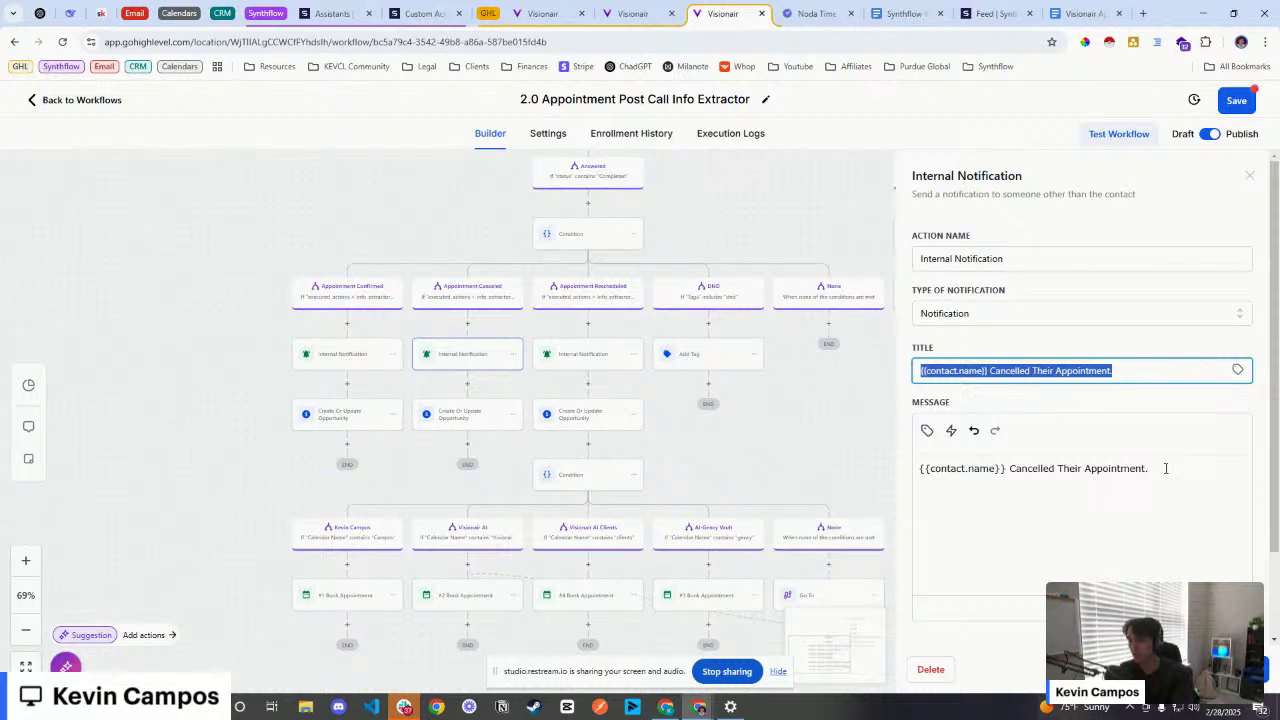
{"action": "left_click_drag", "start_coordinate": [1160, 468], "coordinate": [888, 462]}
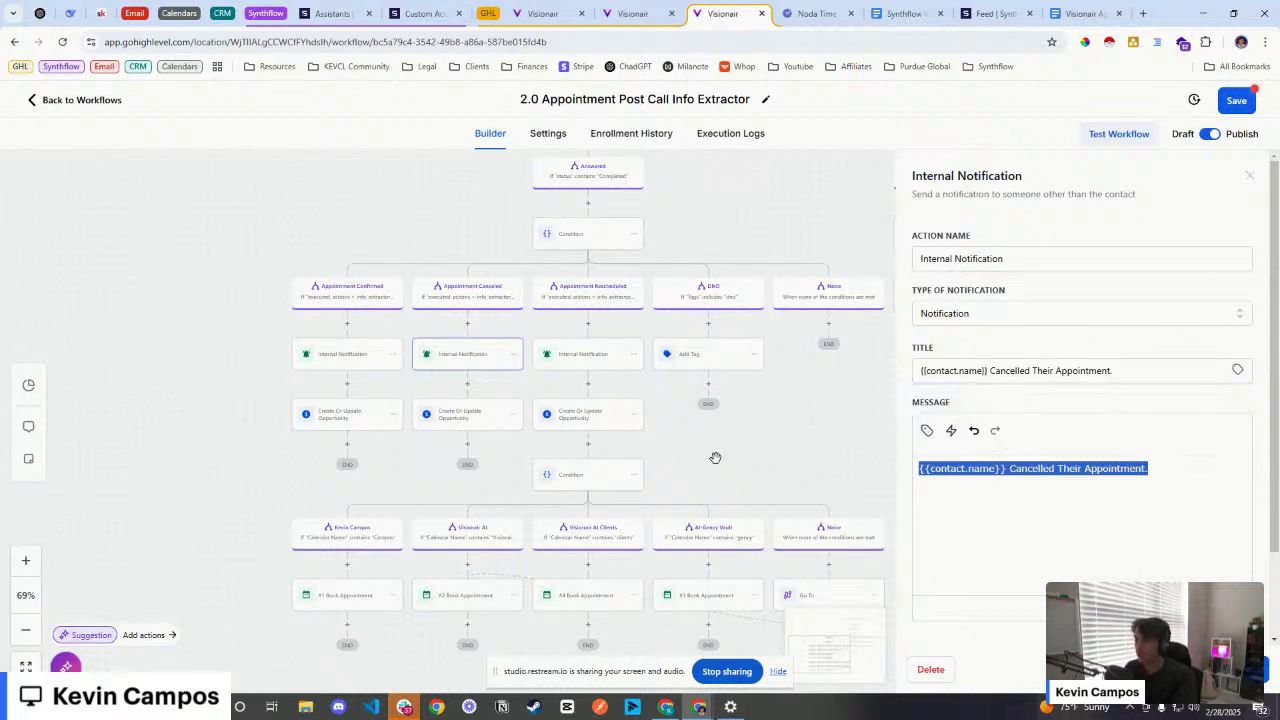
{"action": "left_click", "coordinate": [573, 360]}
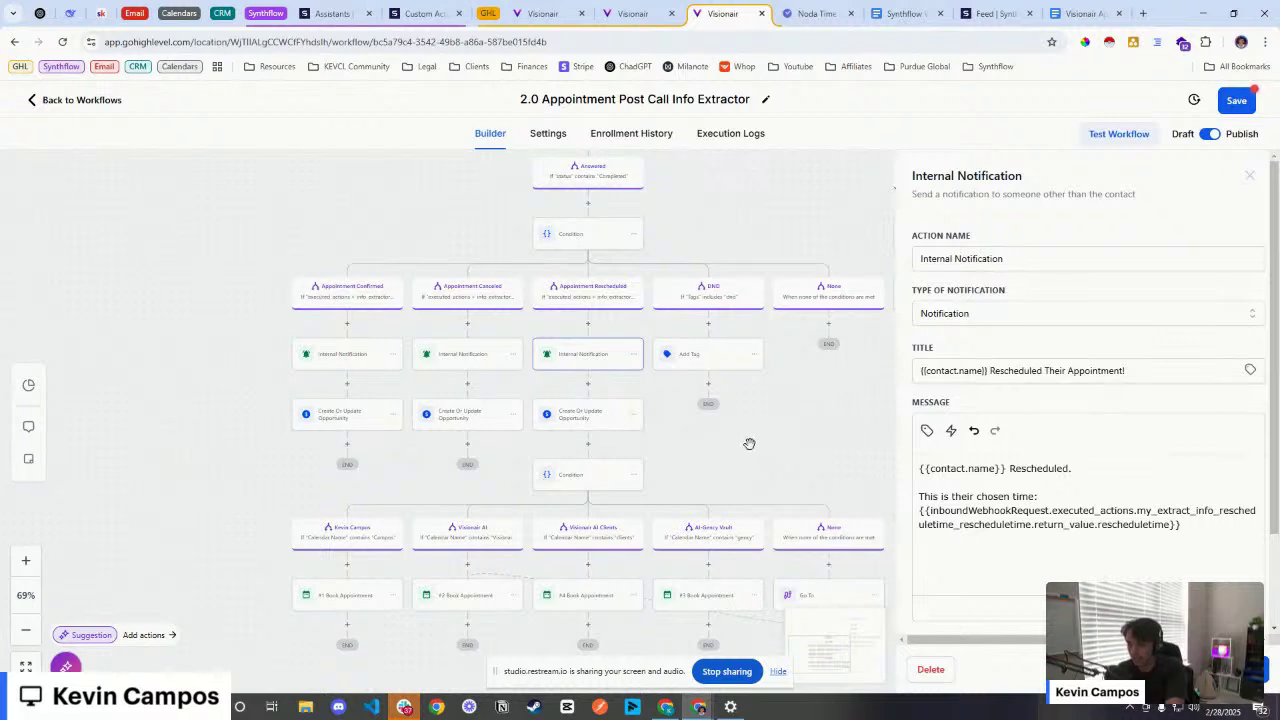
{"action": "left_click_drag", "start_coordinate": [742, 452], "coordinate": [751, 425]}
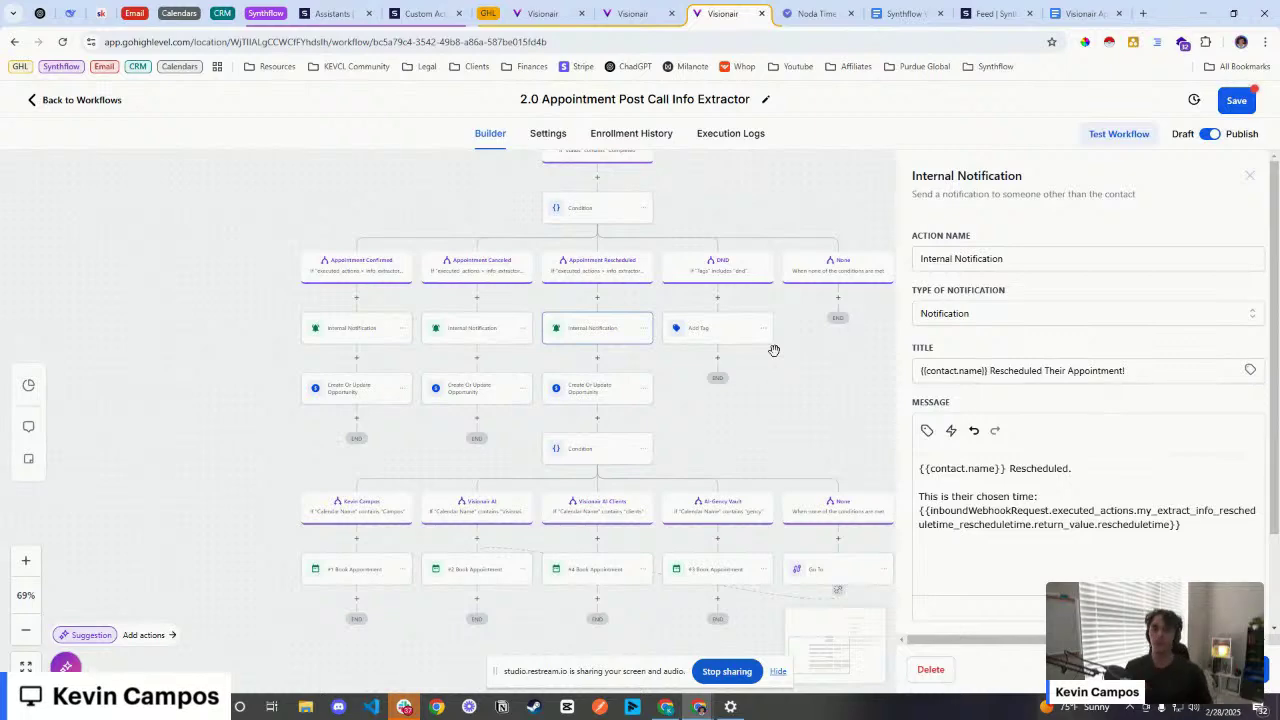
Step: Switch to Synthflow and view the assistant's during-the-call actions and the Real Time Booking events available to add, then close the list
{"action": "left_click", "coordinate": [545, 13]}
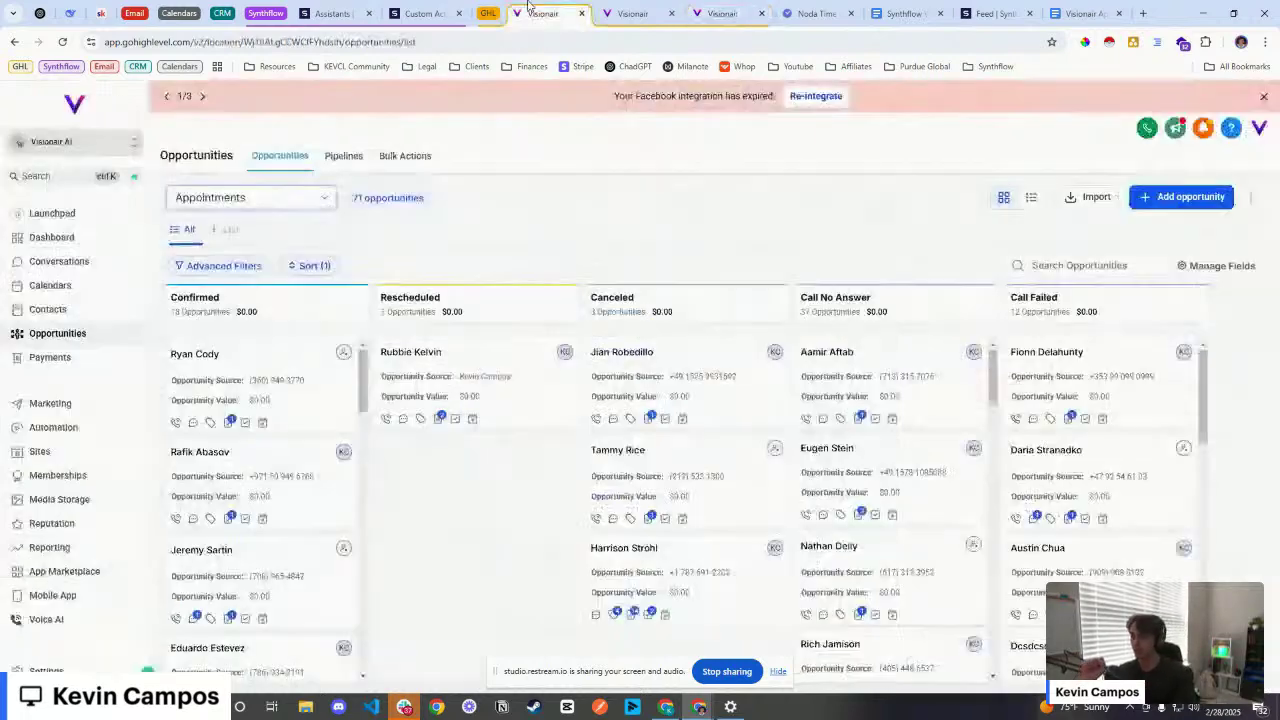
{"action": "left_click", "coordinate": [386, 5]}
{"action": "left_click", "coordinate": [335, 13]}
{"action": "left_click", "coordinate": [295, 243]}
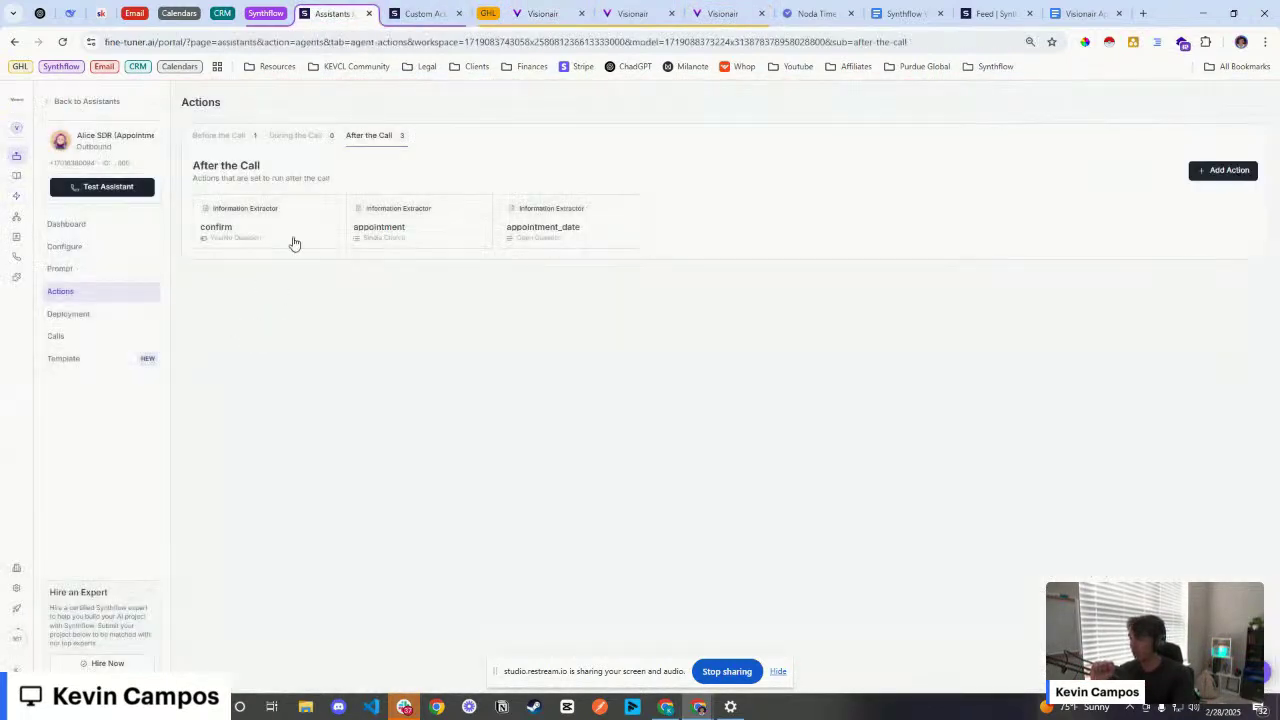
{"action": "left_click", "coordinate": [300, 135]}
{"action": "left_click", "coordinate": [1240, 175]}
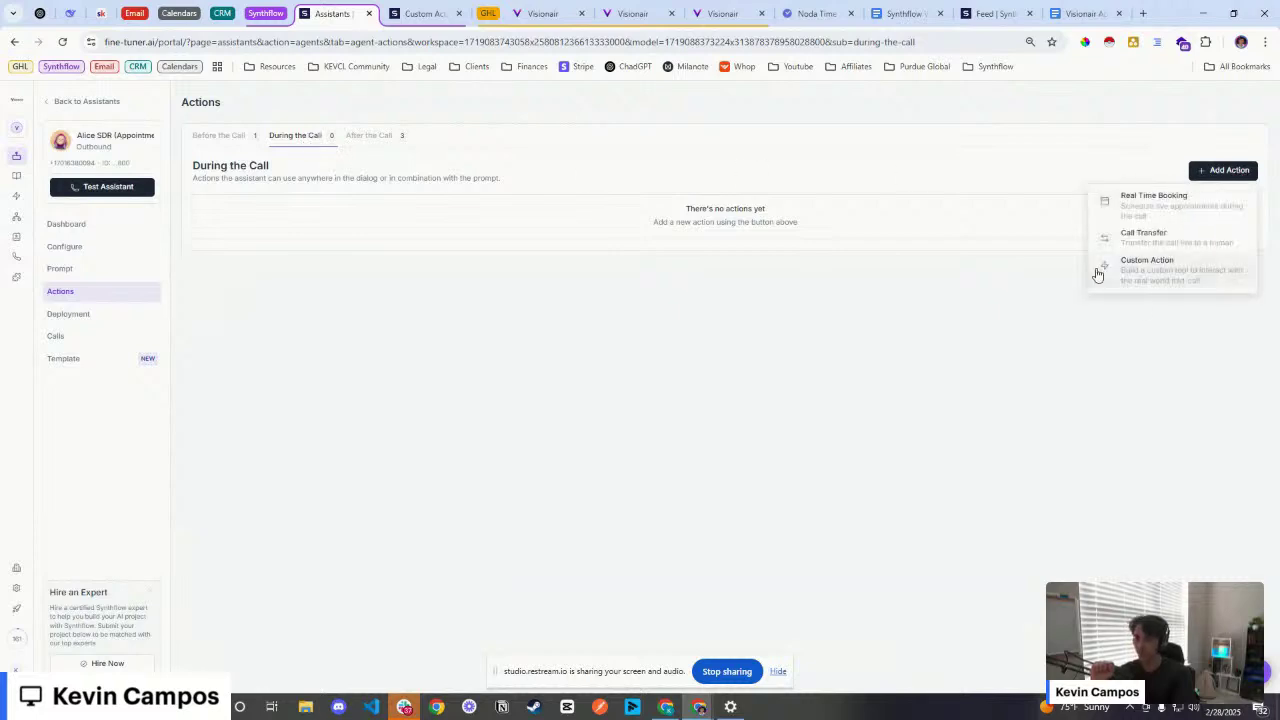
{"action": "left_click", "coordinate": [1145, 202]}
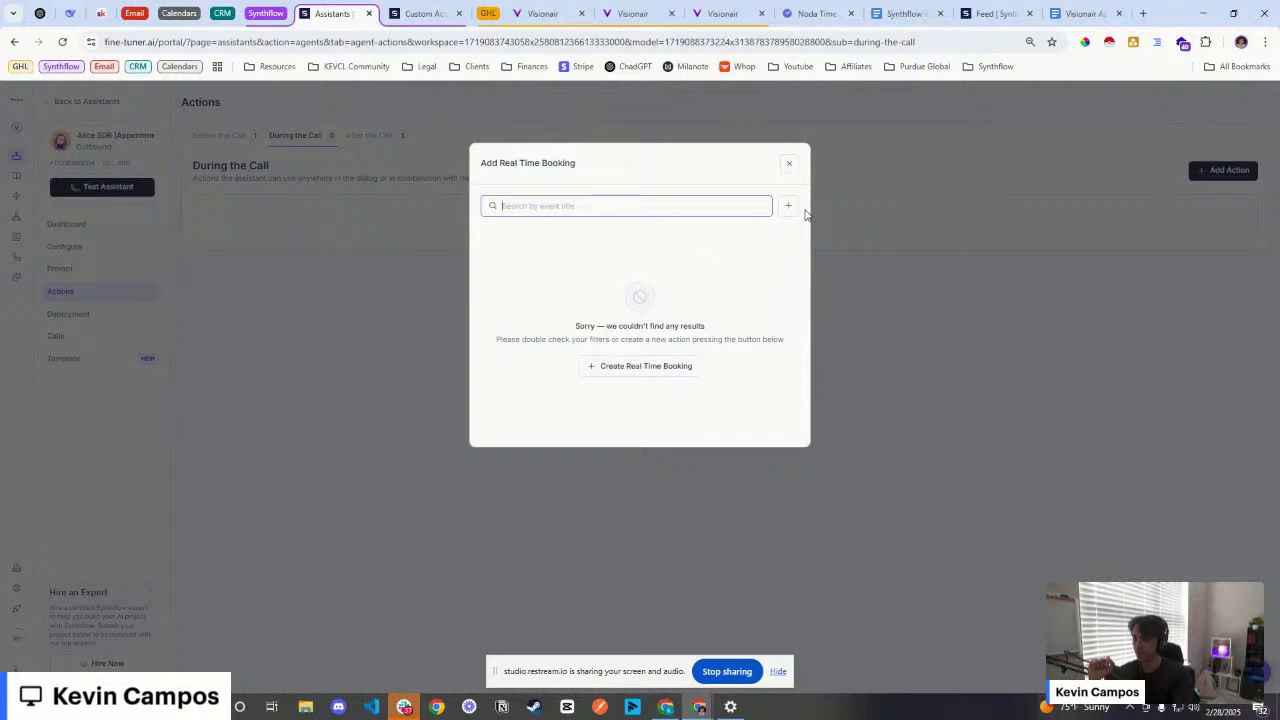
{"action": "left_click", "coordinate": [789, 164]}
{"action": "left_click", "coordinate": [1221, 182]}
{"action": "left_click", "coordinate": [1166, 210]}
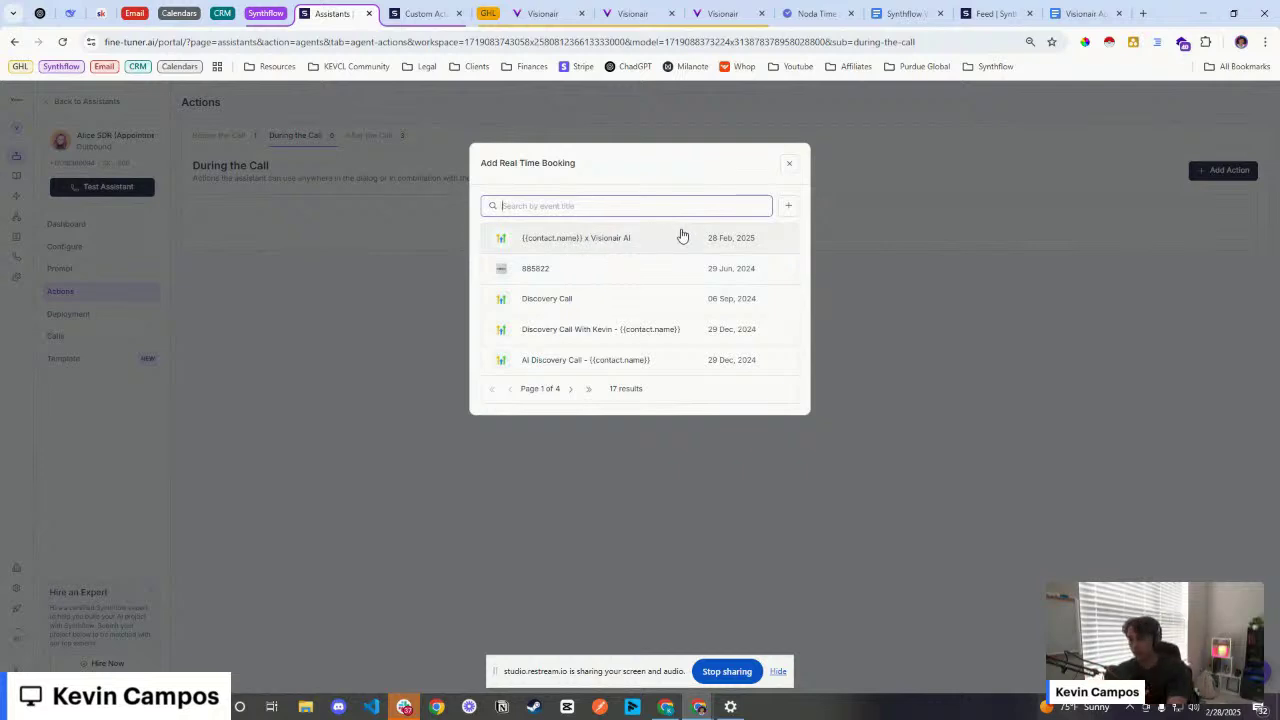
{"action": "left_click", "coordinate": [790, 165]}
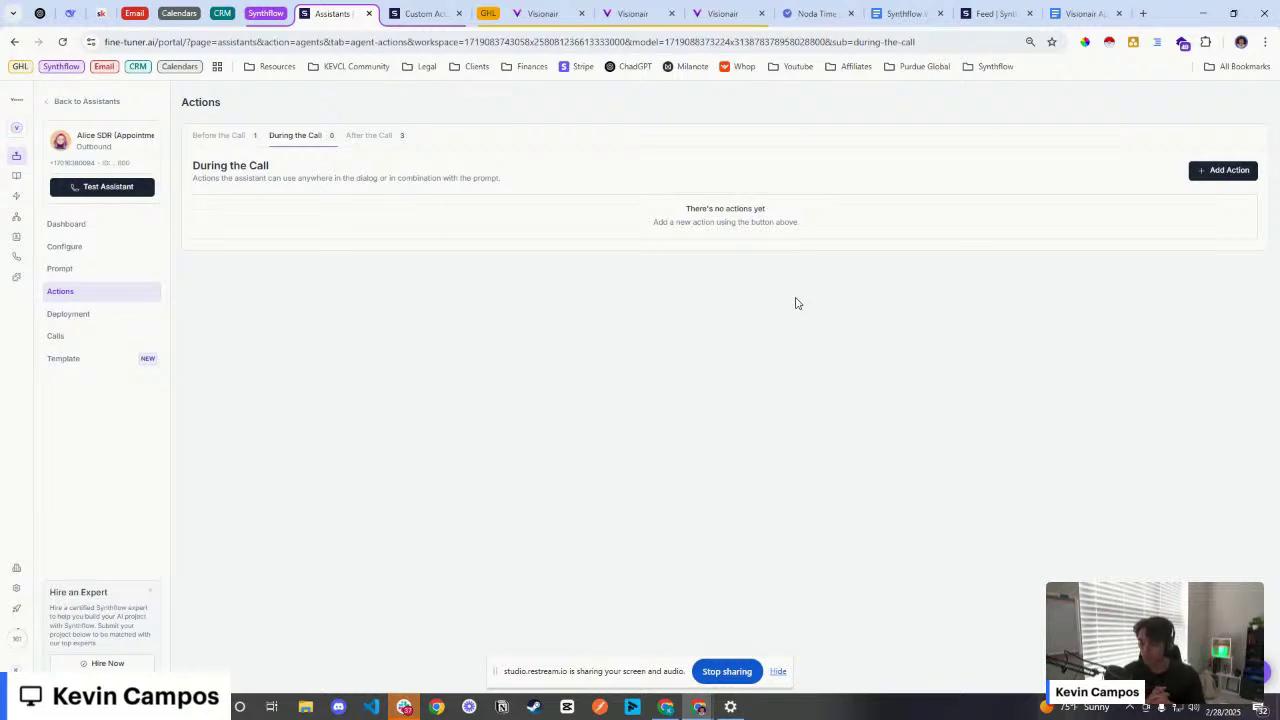
{"action": "left_click", "coordinate": [222, 137]}
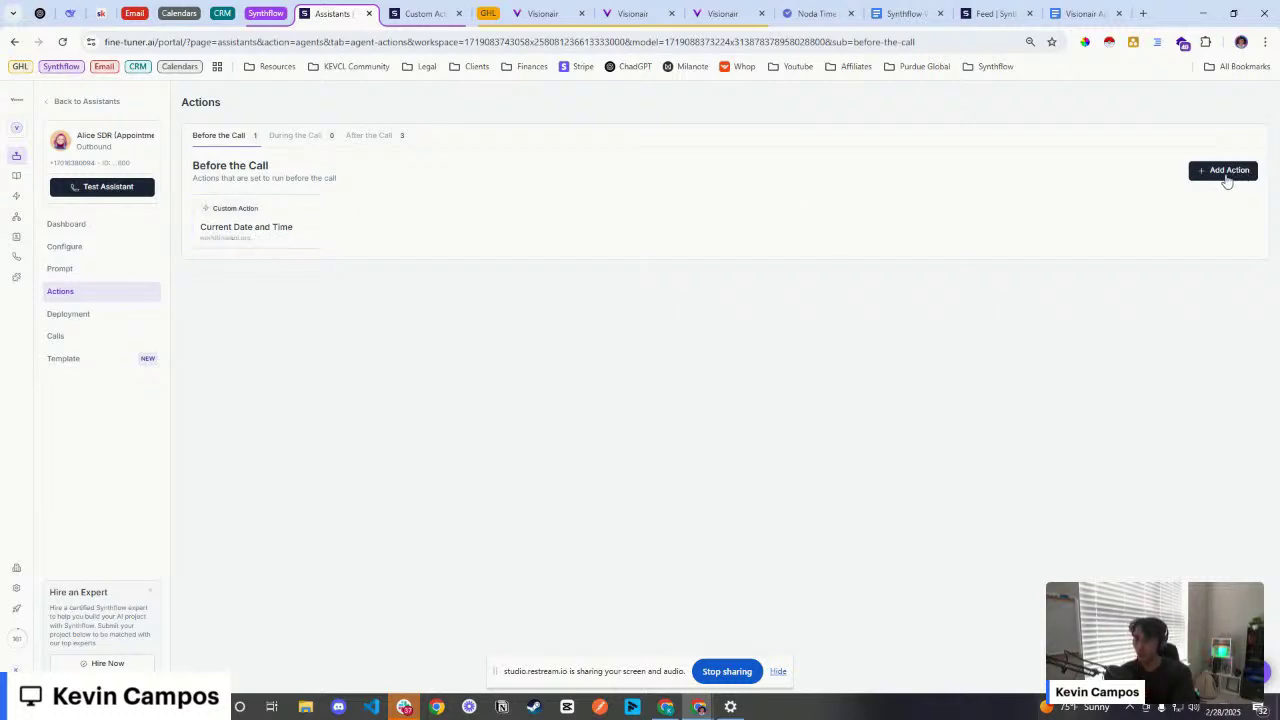
{"action": "left_click", "coordinate": [1226, 172]}
{"action": "left_click", "coordinate": [1155, 195]}
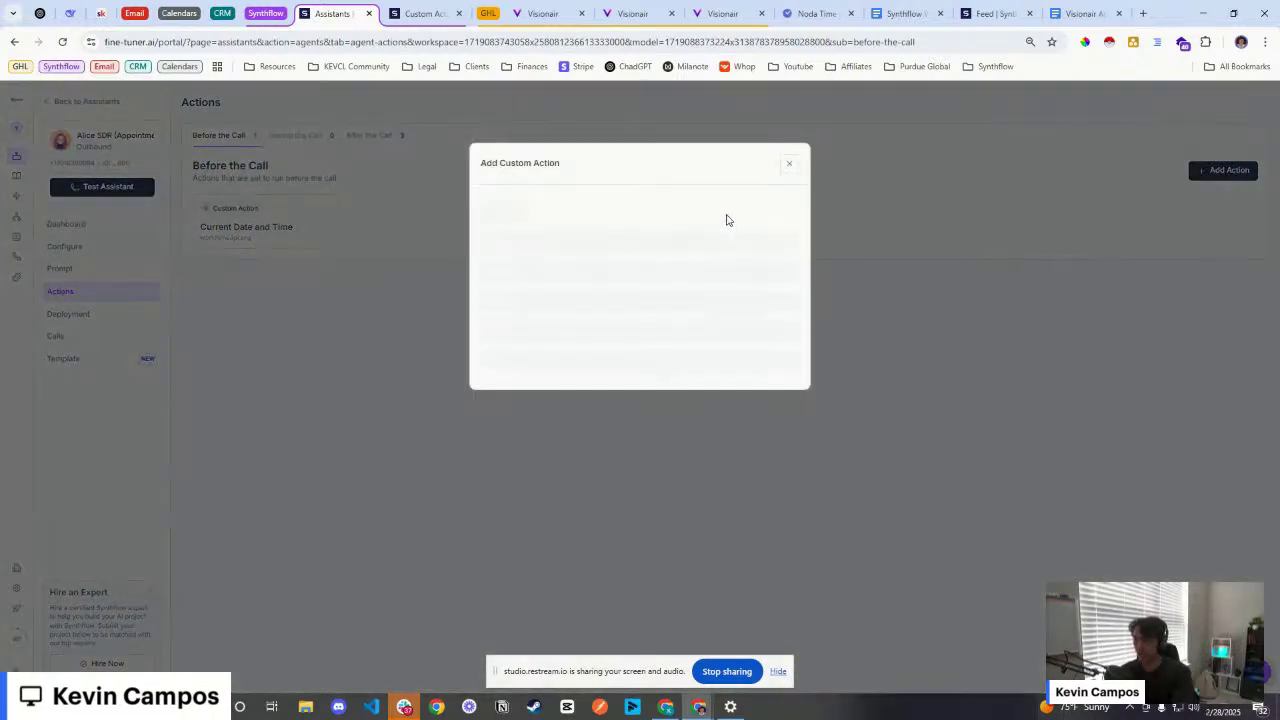
{"action": "left_click", "coordinate": [788, 166]}
Step: Add the custom action Get Free Slots on GHL to the assistant's during-the-call actions
{"action": "left_click", "coordinate": [292, 135]}
{"action": "left_click", "coordinate": [1223, 170]}
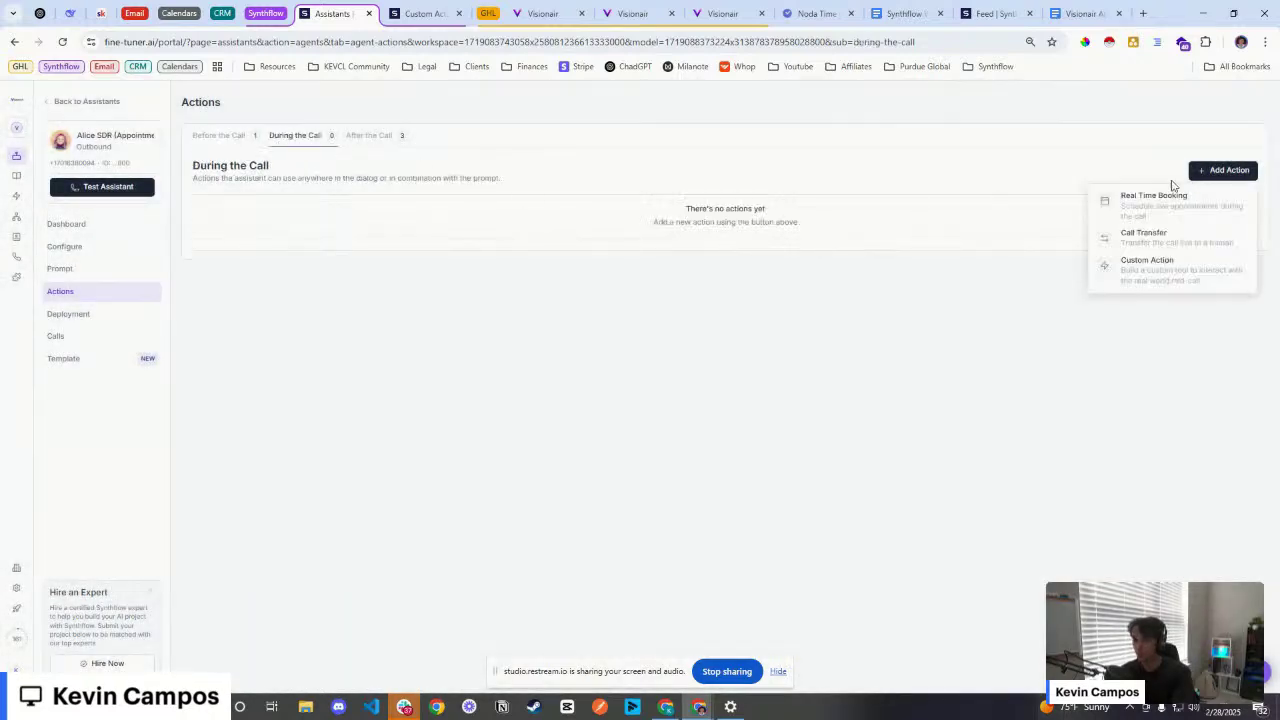
{"action": "left_click", "coordinate": [1125, 265]}
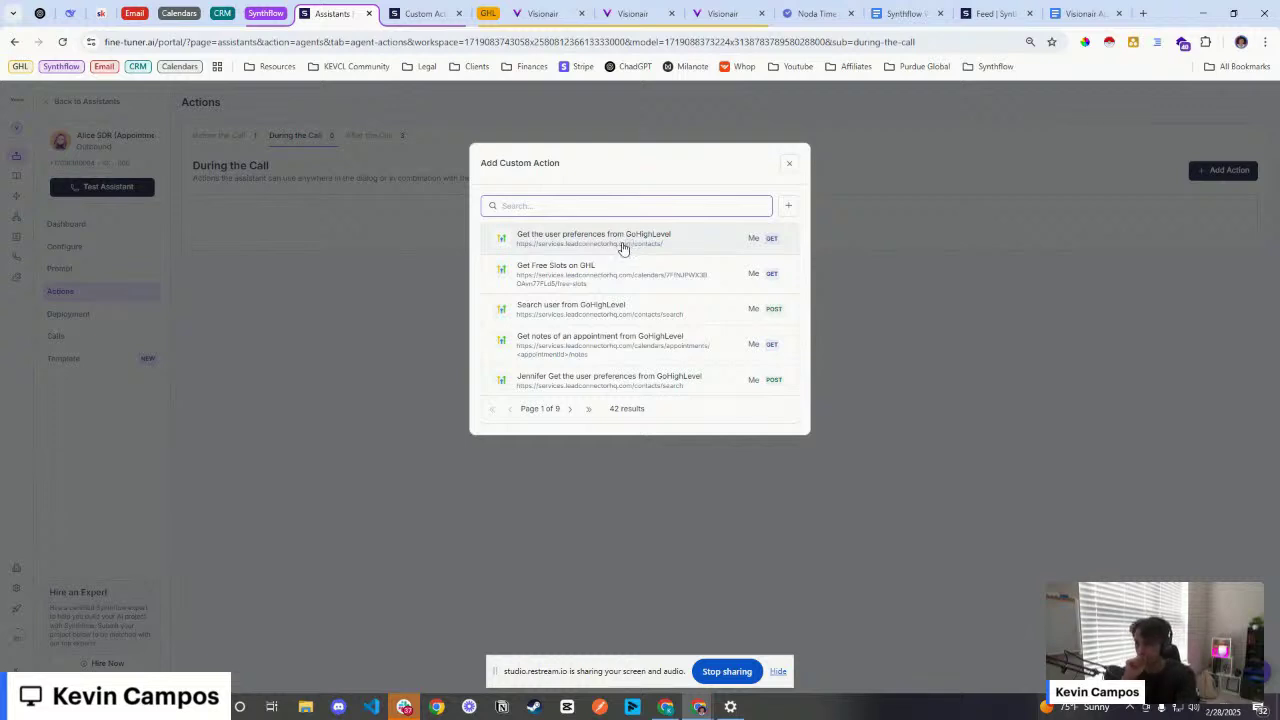
{"action": "left_click", "coordinate": [764, 293]}
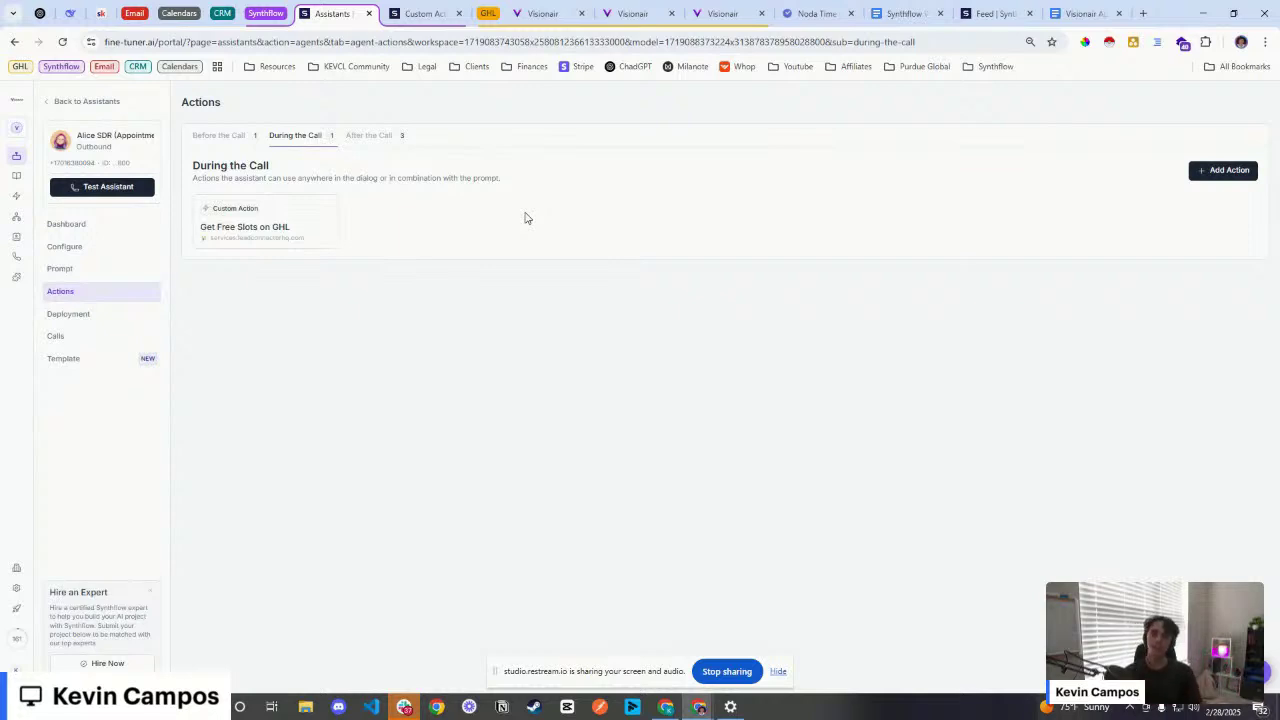
Step: Switch to GoHighLevel's 1.0 Calendar AI Follow Up Automation workflow and review how Update contact field fills Calendar Name with {{calendar.name}}
{"action": "left_click", "coordinate": [543, 13]}
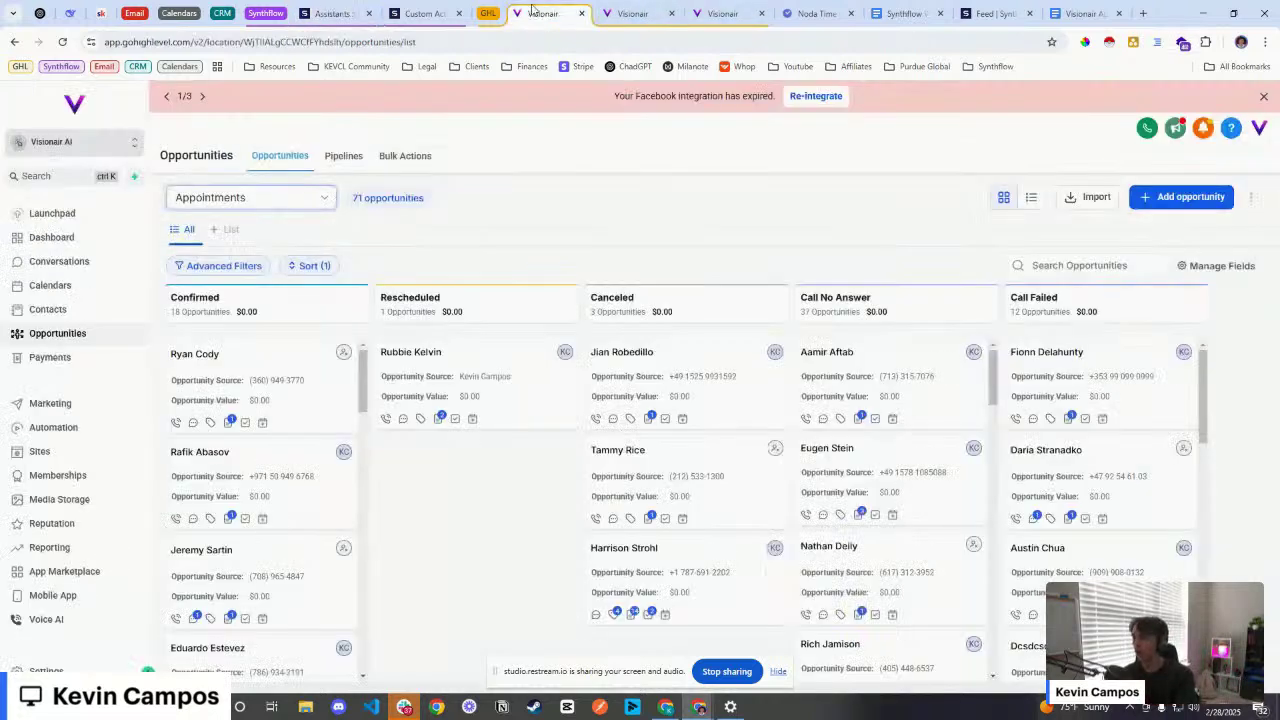
{"action": "left_click", "coordinate": [633, 13]}
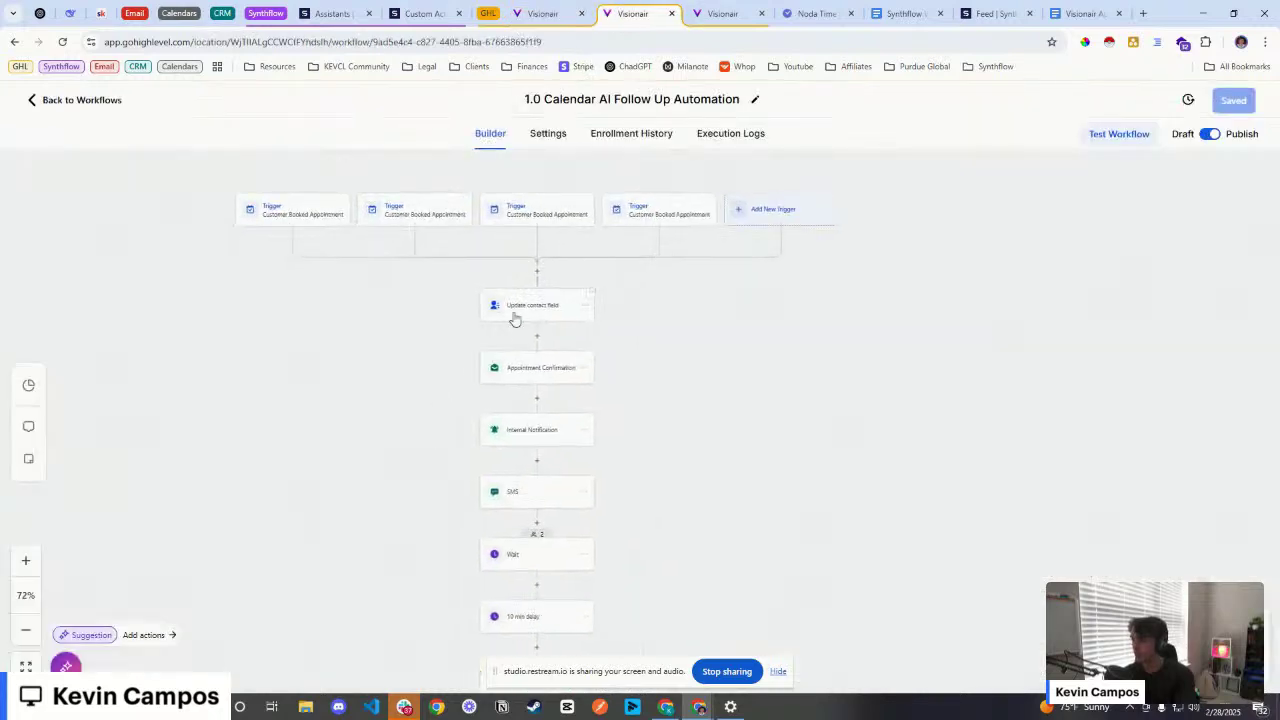
{"action": "left_click", "coordinate": [515, 310]}
{"action": "left_click_drag", "start_coordinate": [1134, 373], "coordinate": [1054, 377]}
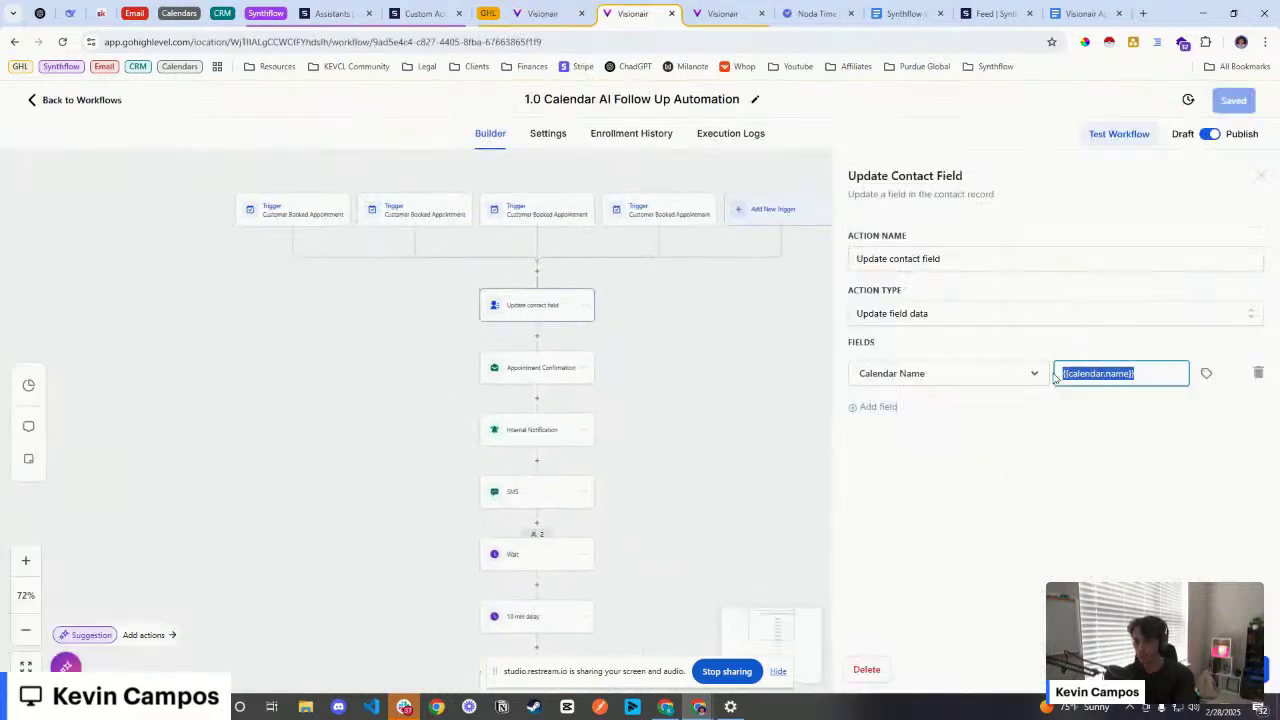
{"action": "left_click", "coordinate": [1071, 346]}
{"action": "left_click_drag", "start_coordinate": [1144, 374], "coordinate": [1062, 378]}
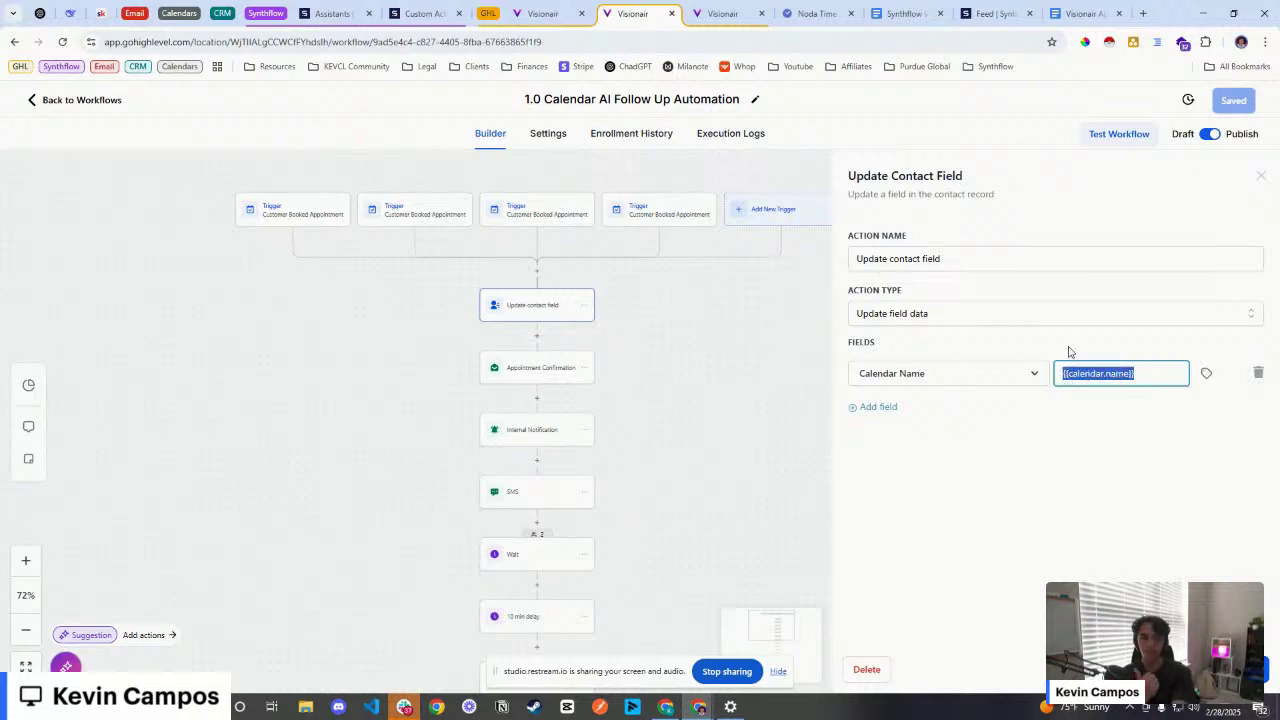
{"action": "left_click", "coordinate": [1069, 350]}
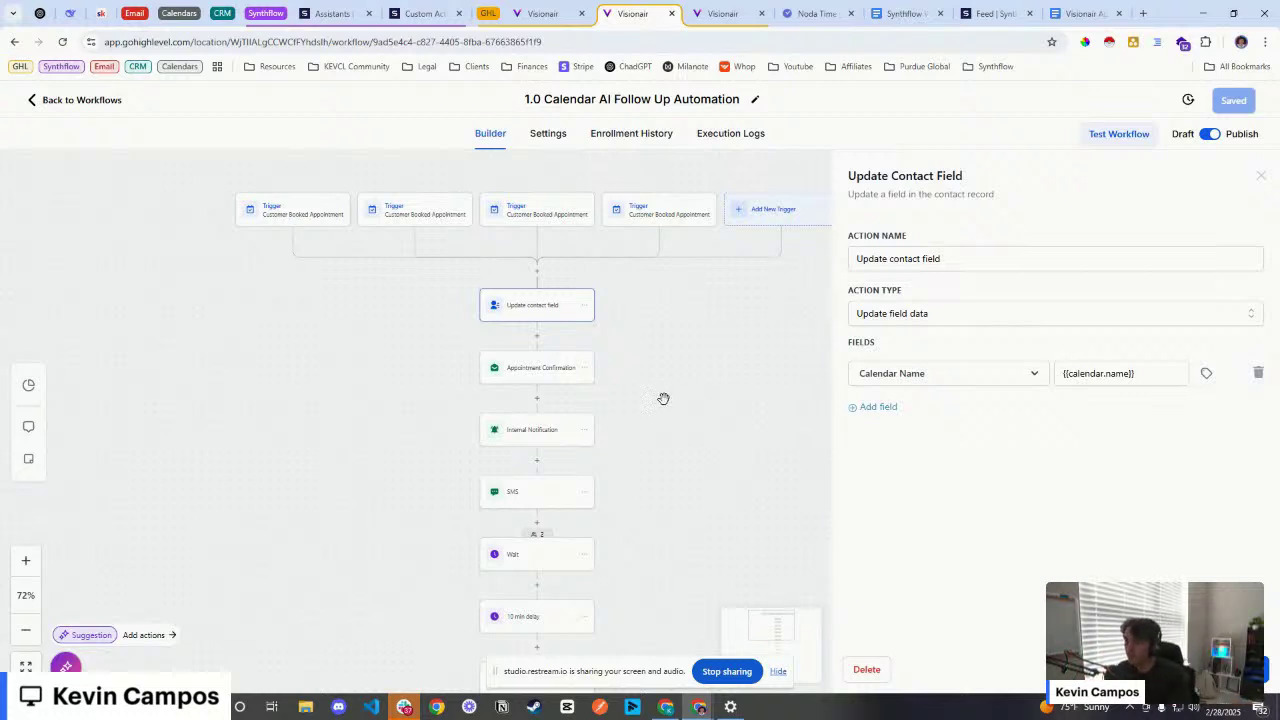
{"action": "left_click_drag", "start_coordinate": [663, 397], "coordinate": [691, 283]}
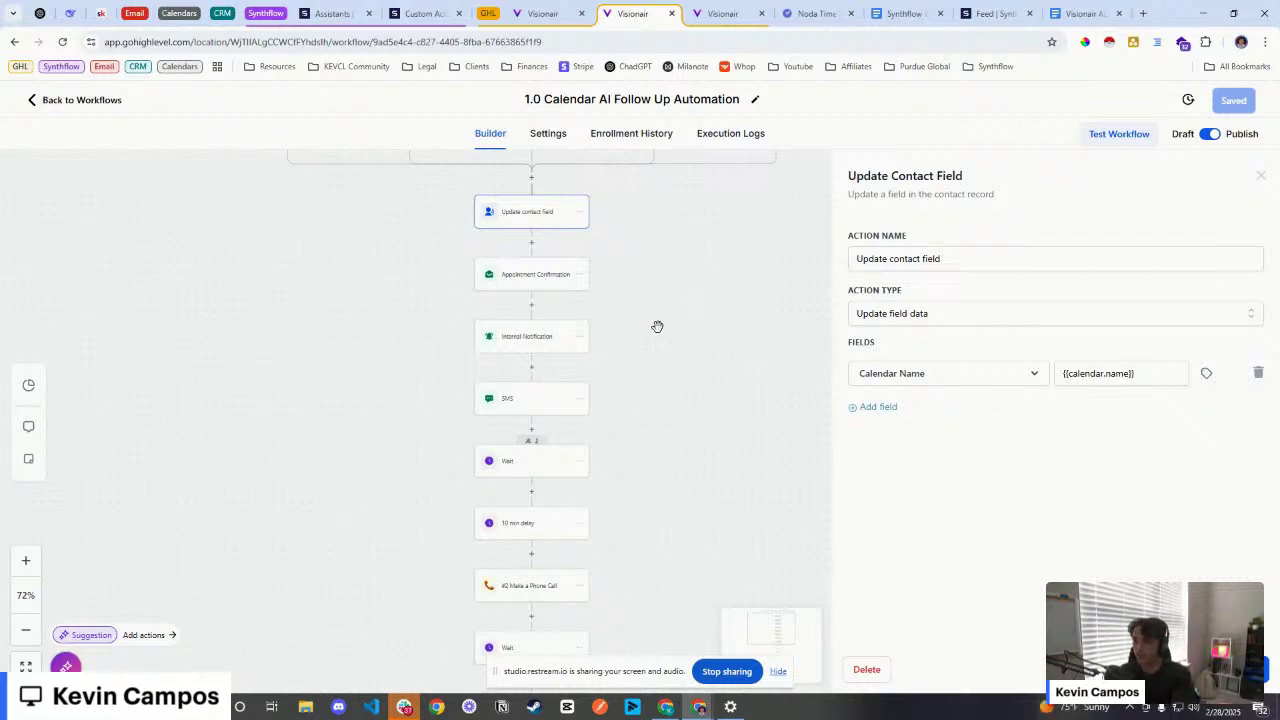
{"action": "scroll", "coordinate": [685, 400], "scroll_direction": "down", "scroll_amount": 1}
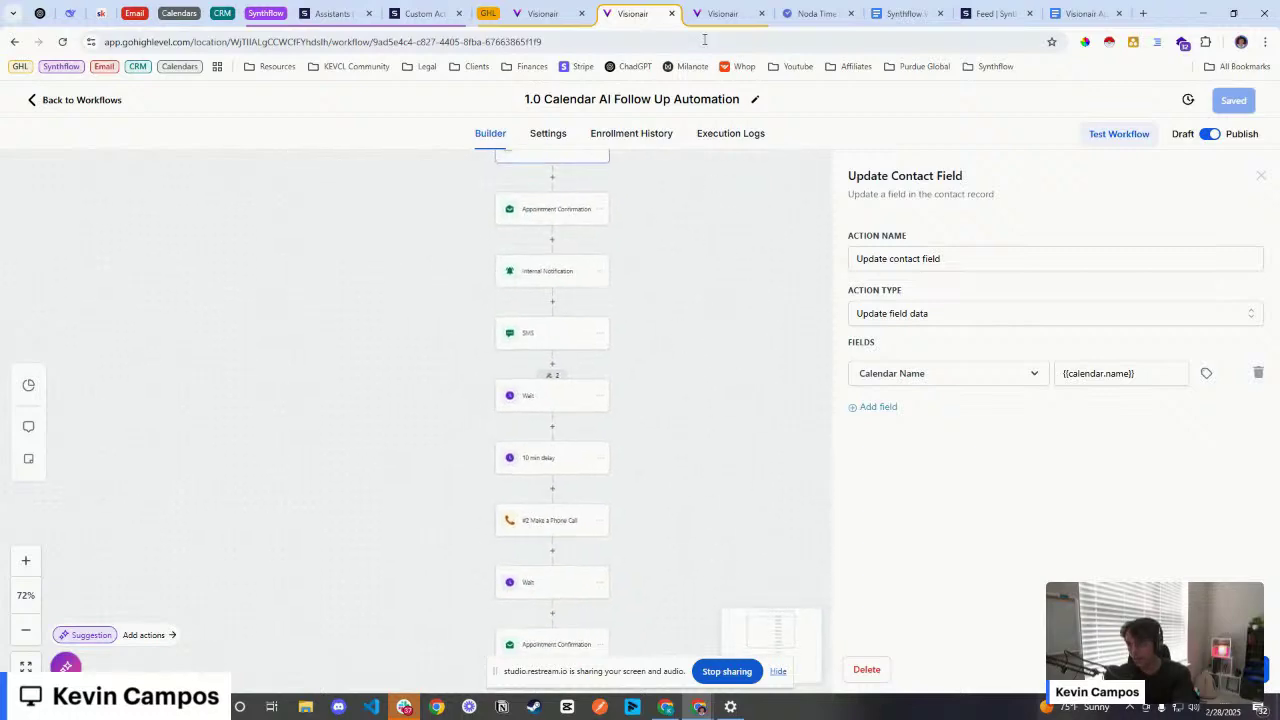
Step: Return to the 2.0 Appointment Post Call Info Extractor workflow and open the #1 Book Appointment action under the rescheduled path's calendar condition
{"action": "key", "text": "ctrl+Tab"}
{"action": "scroll", "coordinate": [725, 410], "scroll_direction": "down", "scroll_amount": 2}
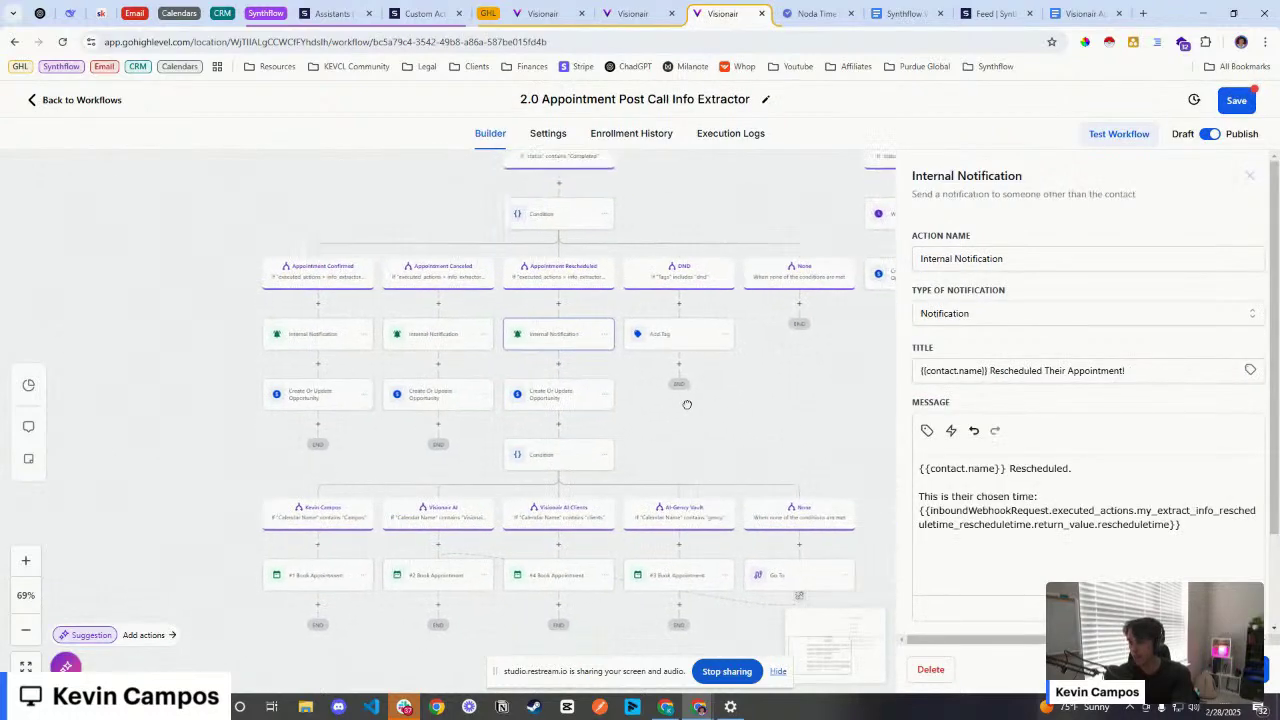
{"action": "scroll", "coordinate": [415, 446], "scroll_direction": "down", "scroll_amount": 1}
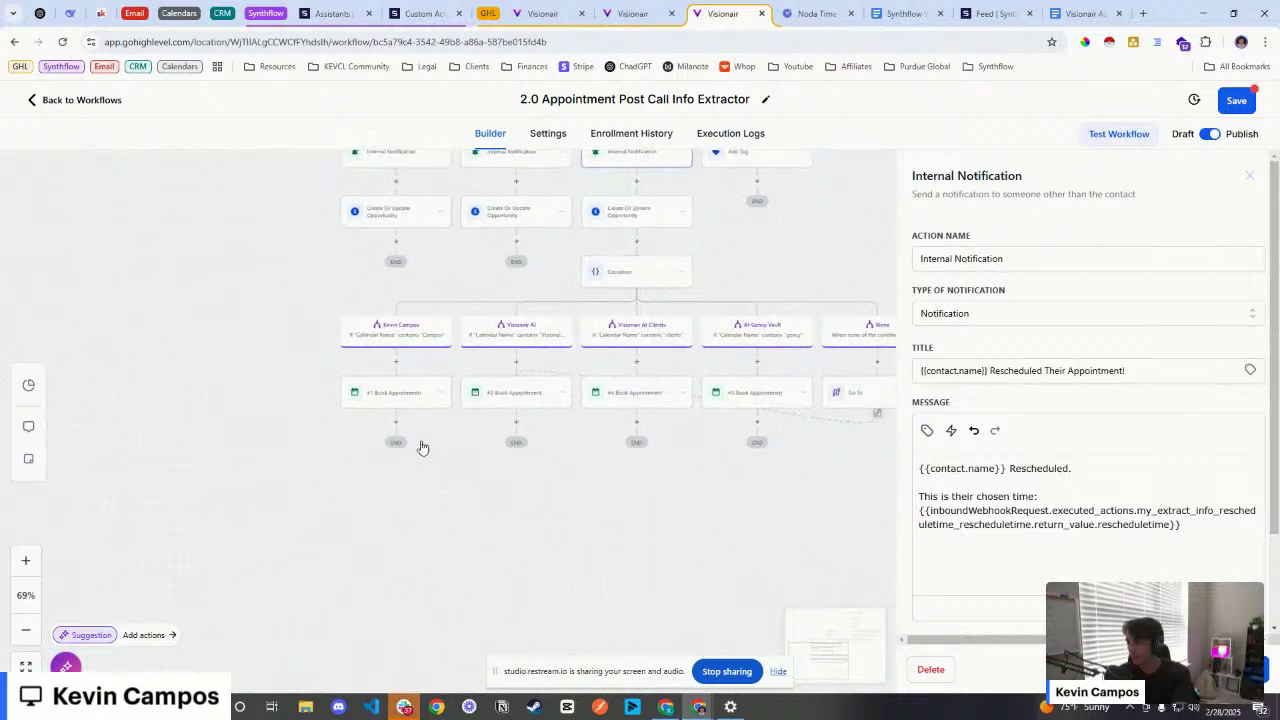
{"action": "left_click", "coordinate": [365, 400]}
{"action": "scroll", "coordinate": [445, 346], "scroll_direction": "right", "scroll_amount": 2}
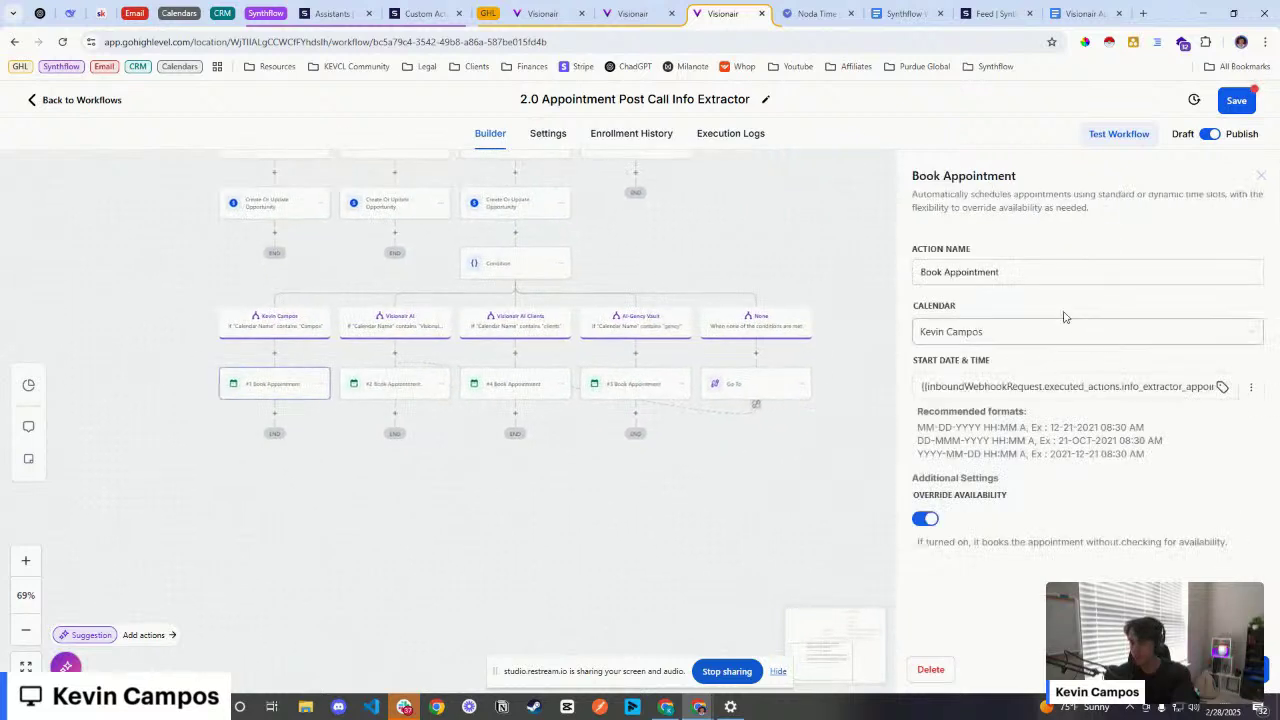
Step: Inspect the Start Date & Time variable of the #1 Book Appointment action and review the rescheduled path's calendar branches
{"action": "left_click", "coordinate": [913, 387]}
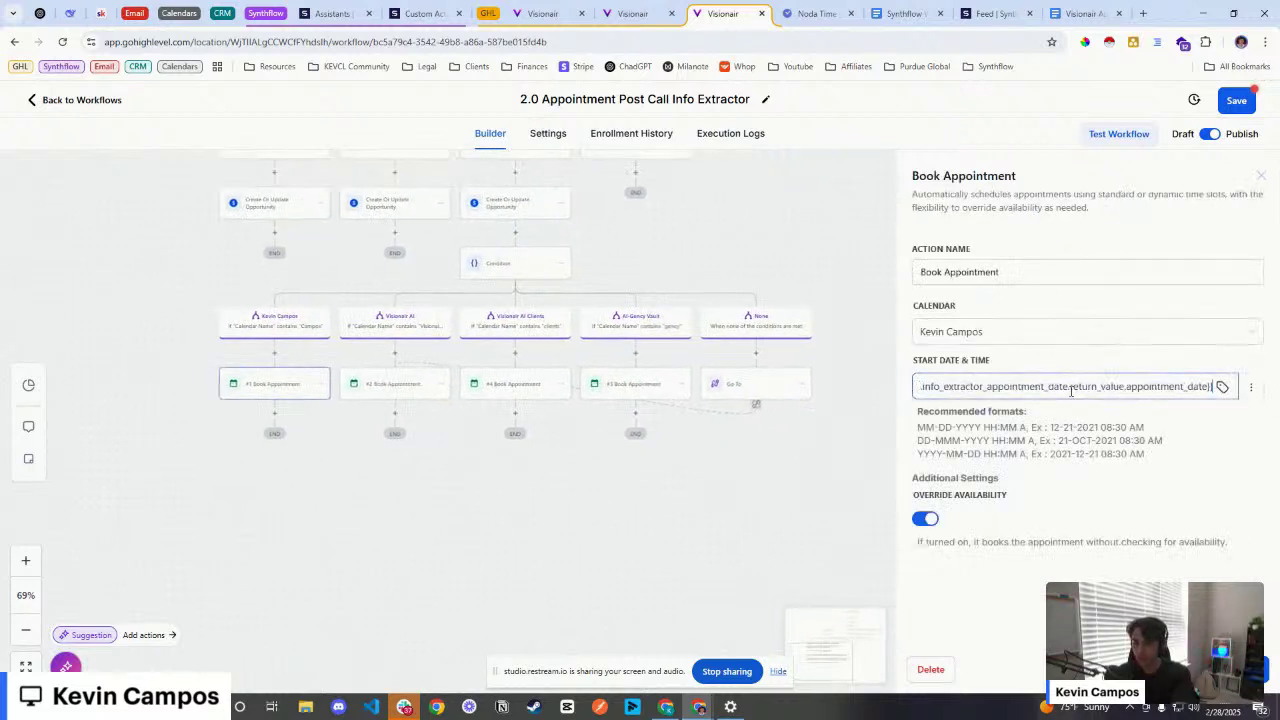
{"action": "key", "text": "ctrl+a"}
{"action": "scroll", "coordinate": [665, 529], "scroll_direction": "up", "scroll_amount": 5}
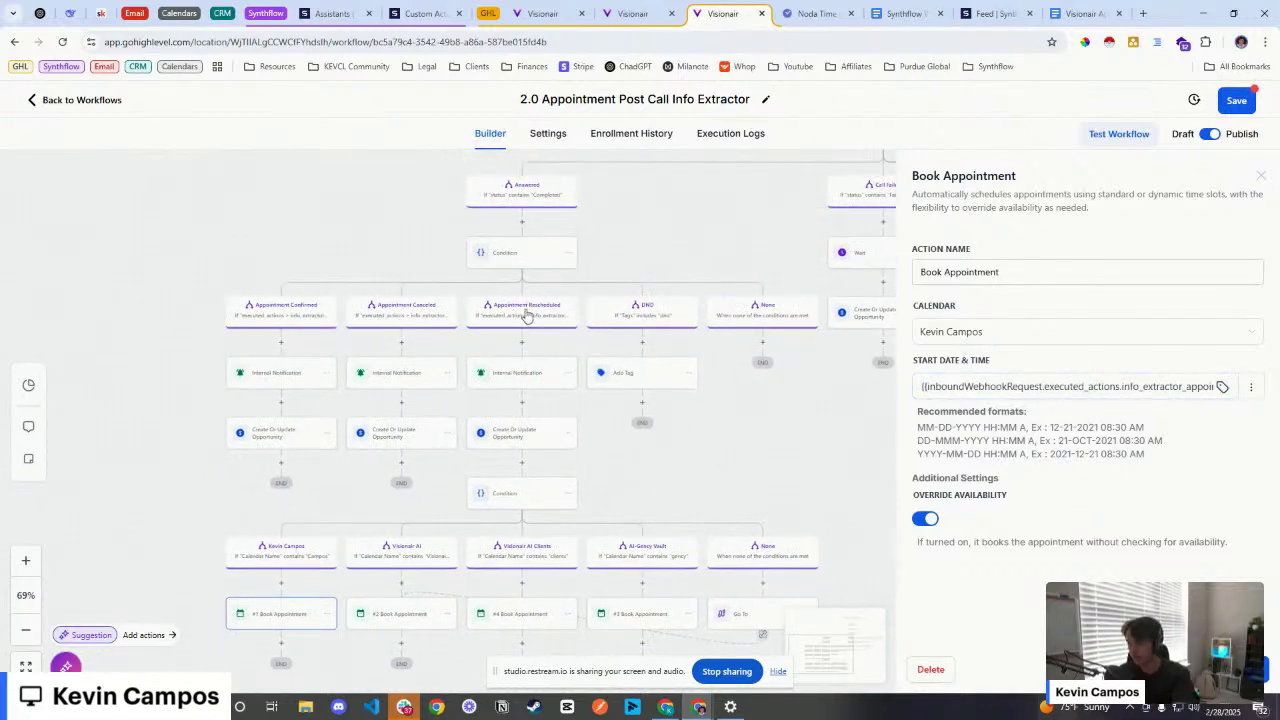
{"action": "scroll", "coordinate": [571, 506], "scroll_direction": "down", "scroll_amount": 4}
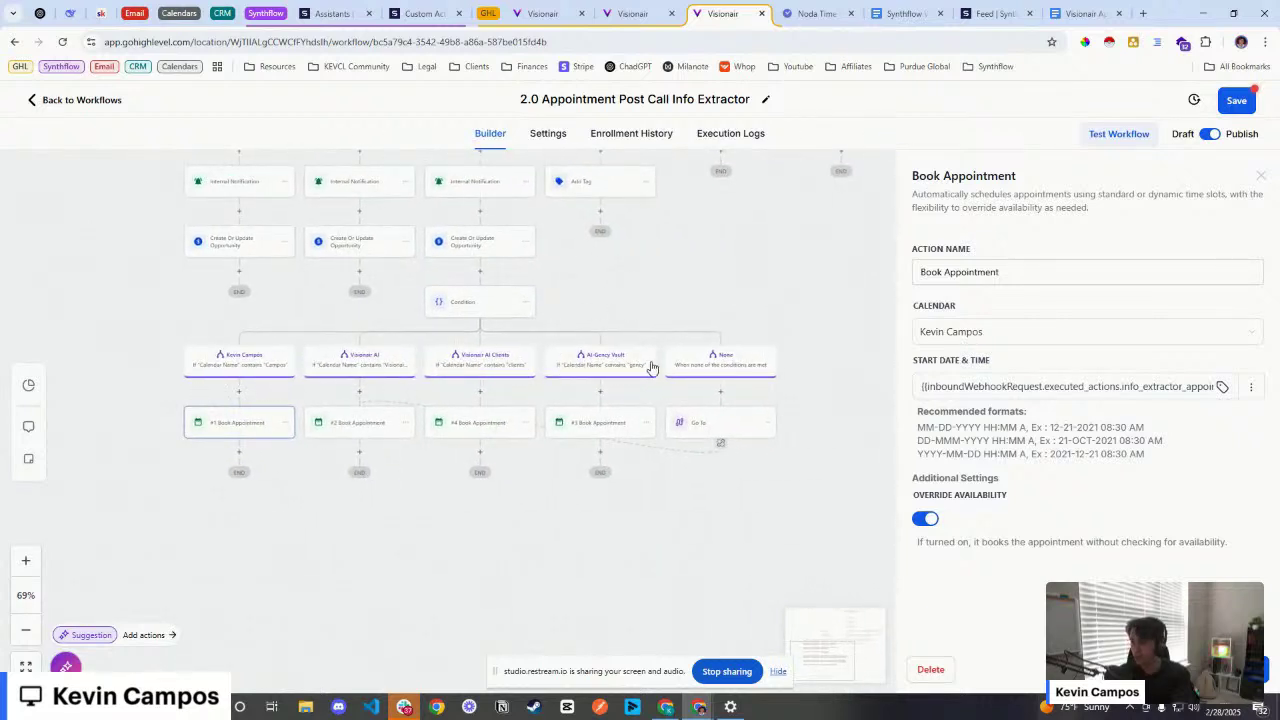
{"action": "scroll", "coordinate": [698, 255], "scroll_direction": "down", "scroll_amount": 1}
{"action": "scroll", "coordinate": [698, 255], "scroll_direction": "down", "scroll_amount": 3}
Step: Open the #2 Book Appointment action under the Visionair AI branch and inspect its Start Date & Time variable
{"action": "left_click", "coordinate": [369, 337]}
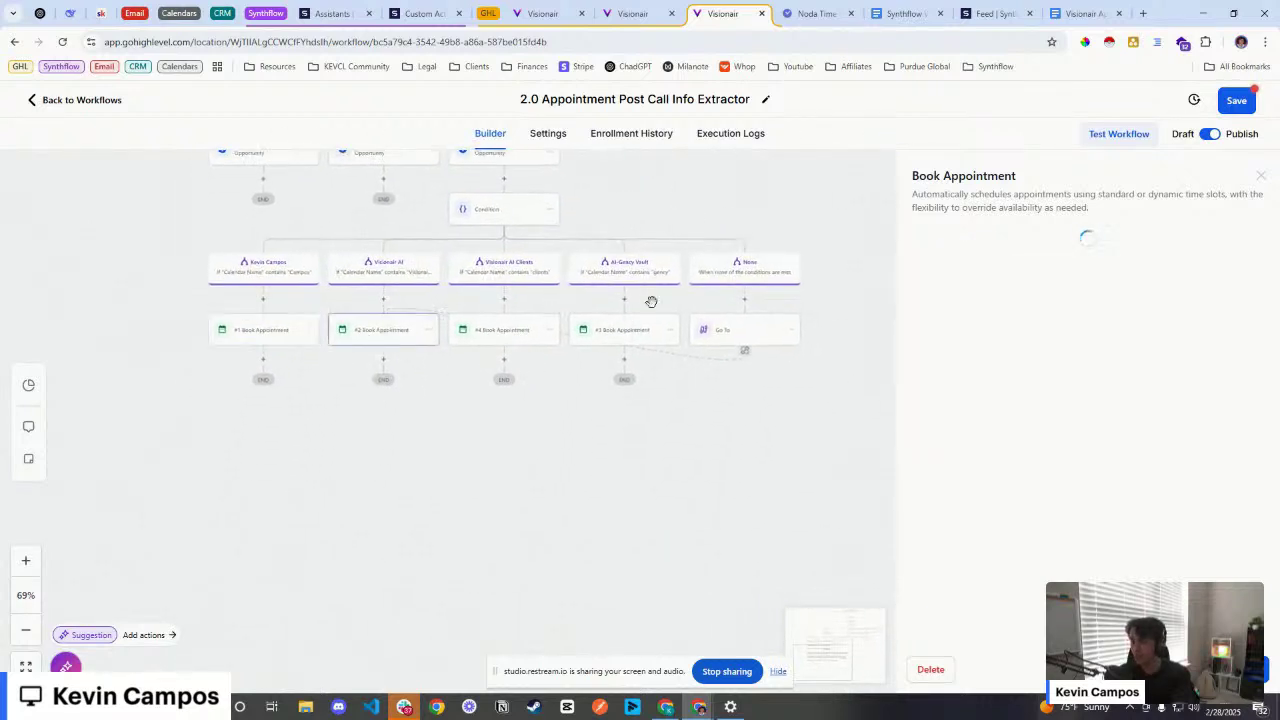
{"action": "left_click", "coordinate": [1034, 380]}
{"action": "key", "text": "End"}
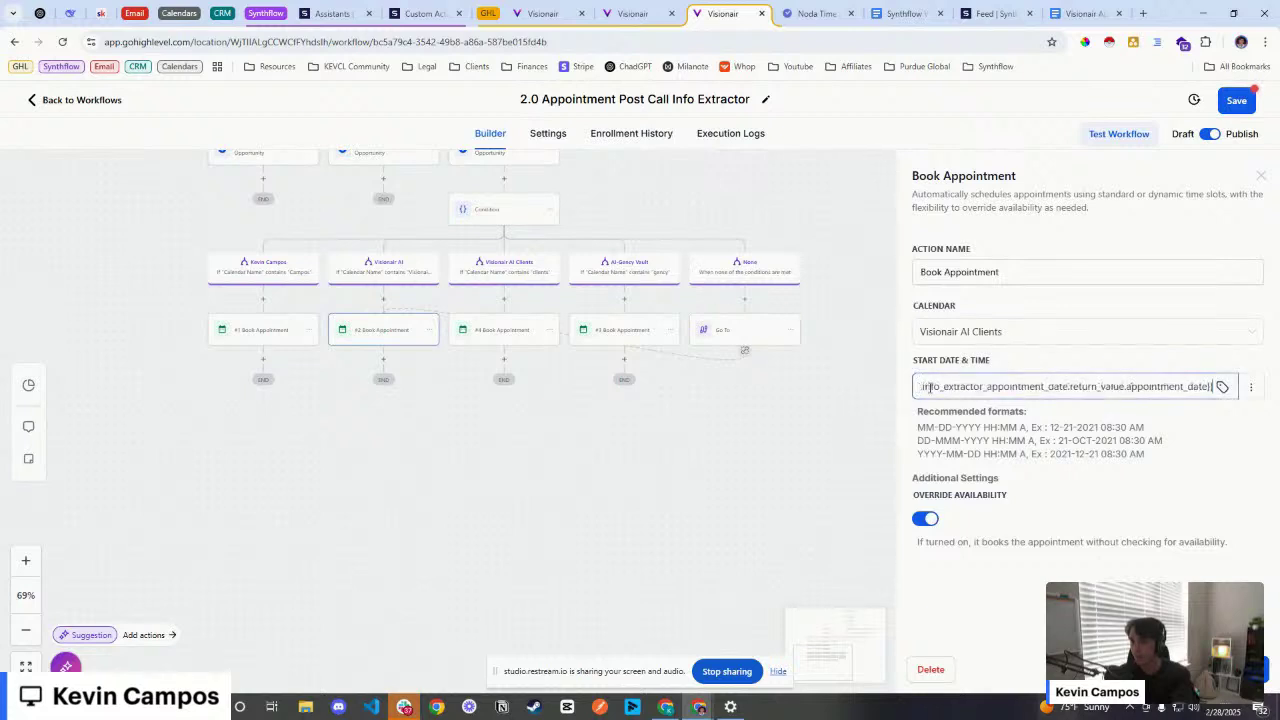
{"action": "triple_click", "coordinate": [931, 387]}
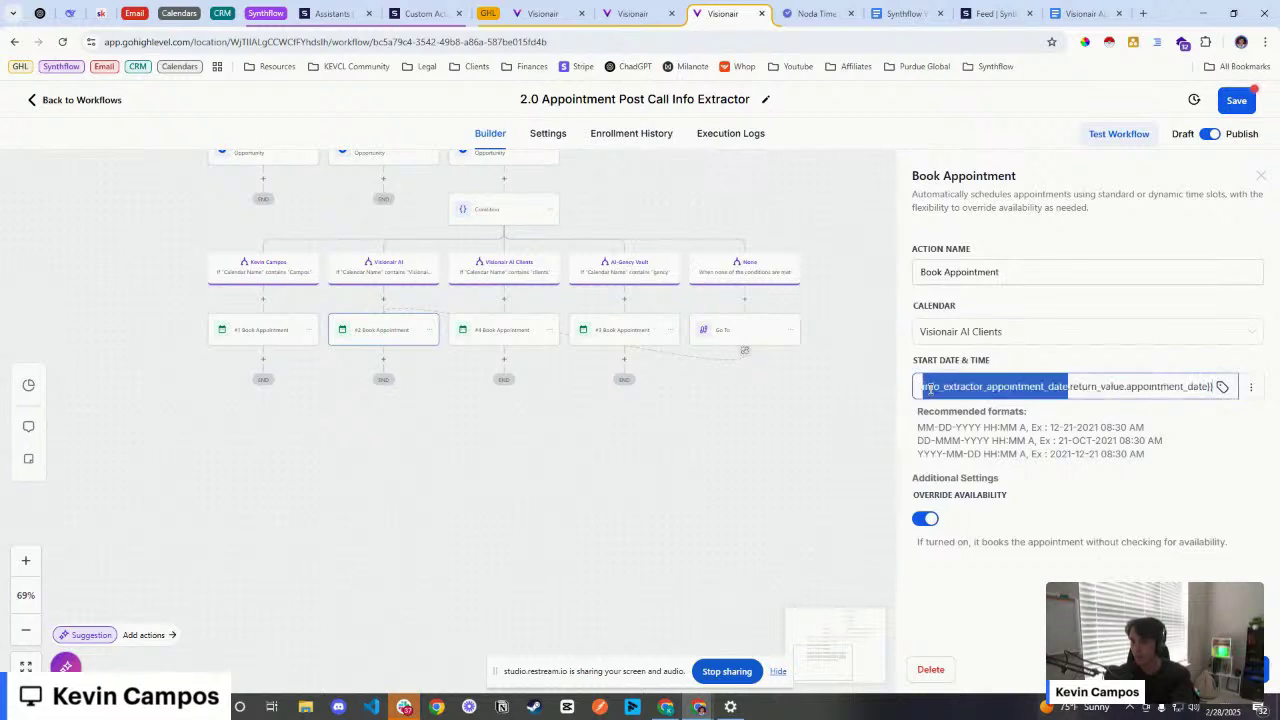
{"action": "left_click", "coordinate": [1006, 382]}
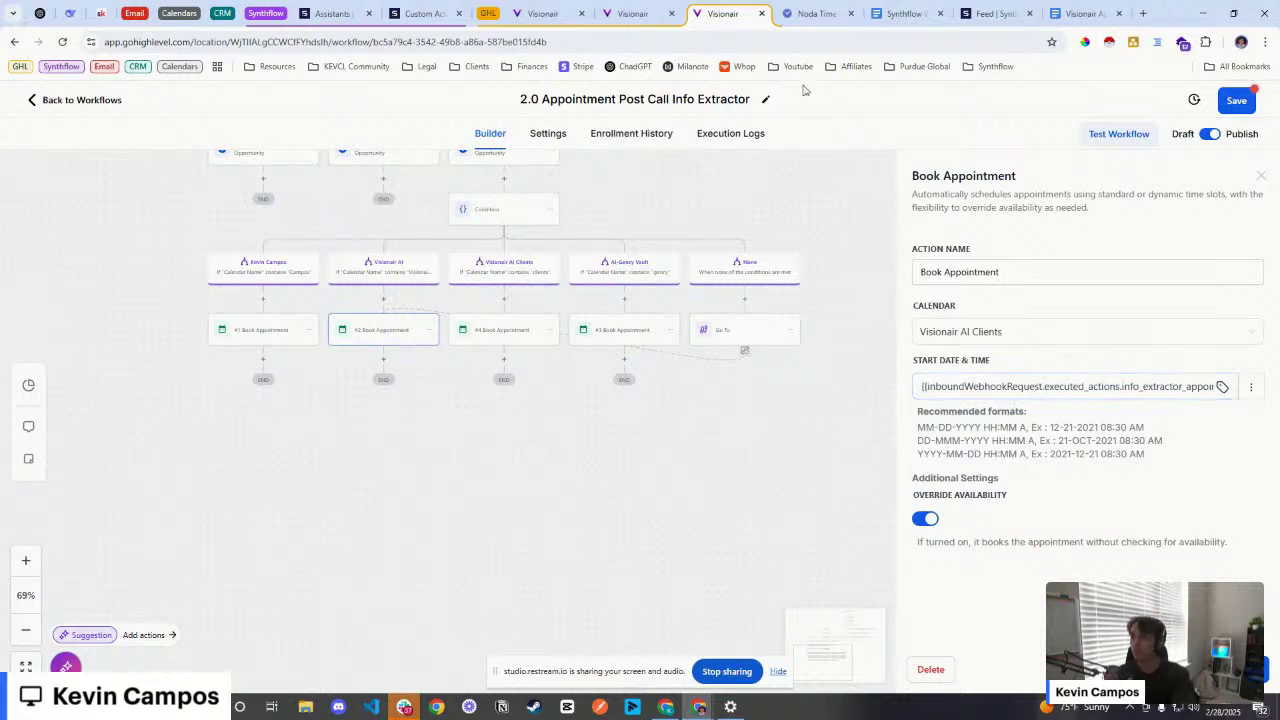
Step: Switch to Synthflow and view the after-the-call appointment_date extractor's identifier and question, then close it without changes
{"action": "left_click", "coordinate": [333, 13]}
{"action": "left_click", "coordinate": [369, 136]}
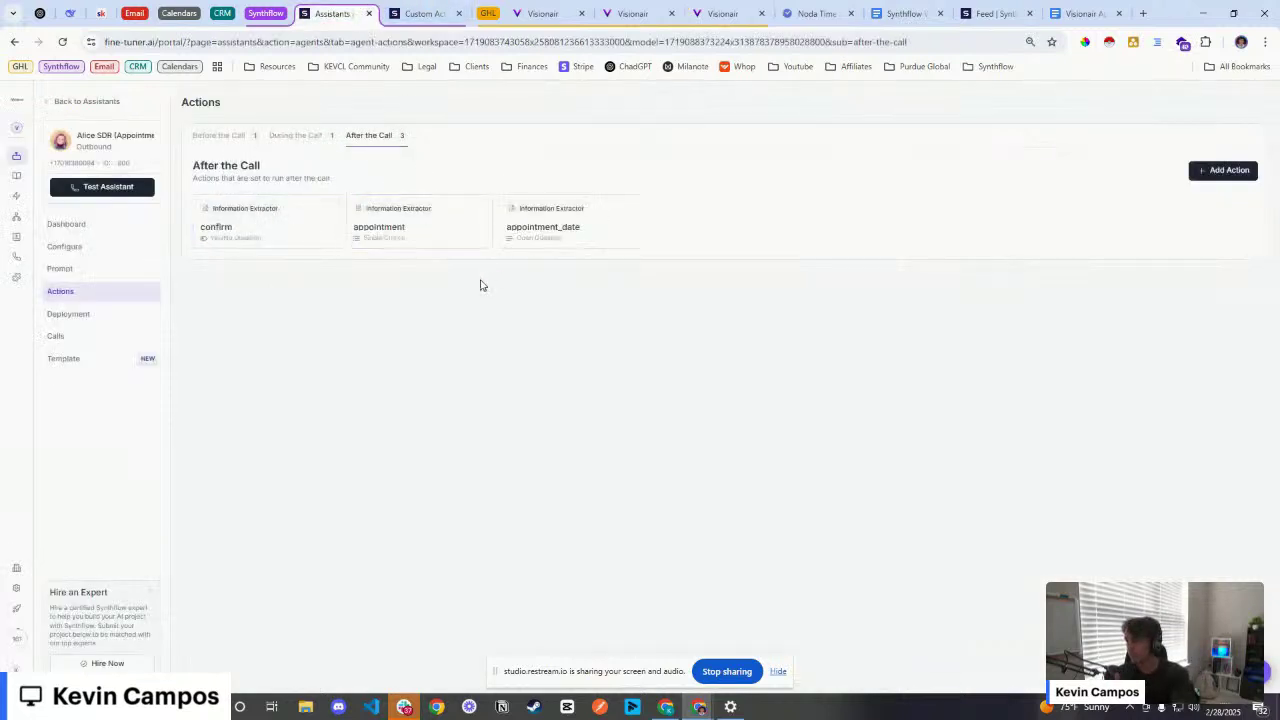
{"action": "left_click", "coordinate": [593, 251]}
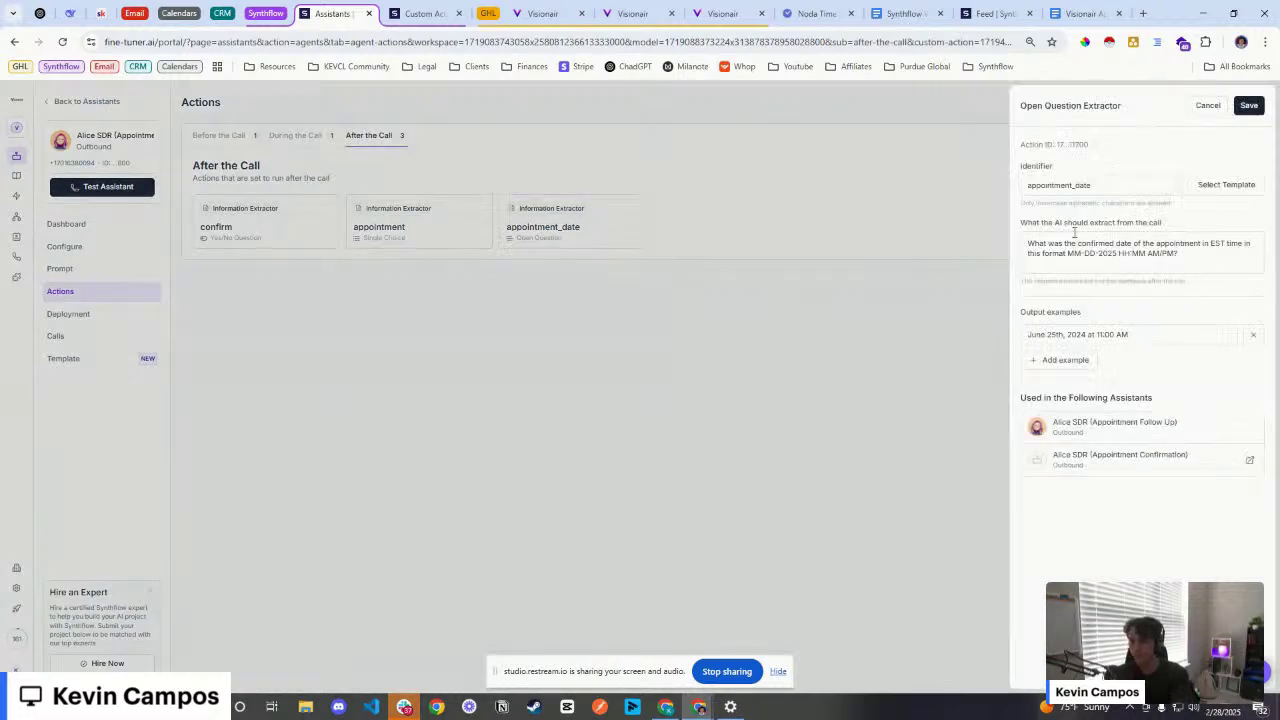
{"action": "double_click", "coordinate": [1150, 185]}
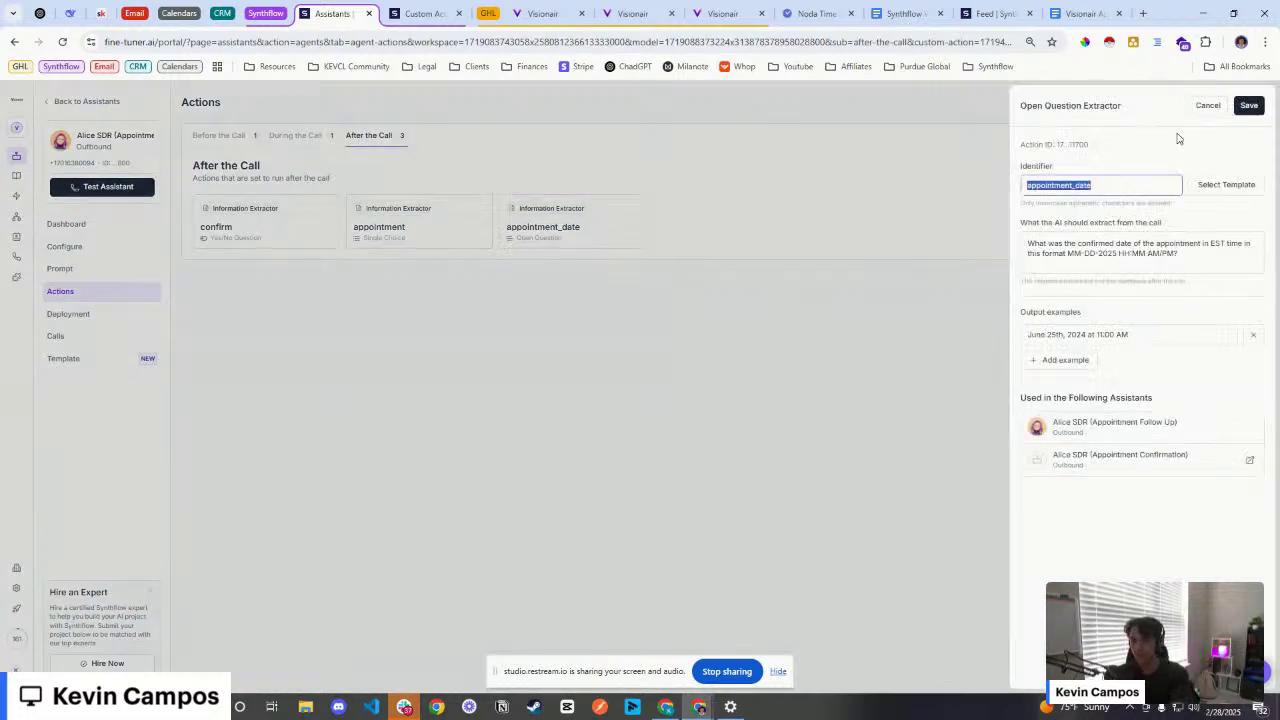
{"action": "left_click", "coordinate": [1206, 106]}
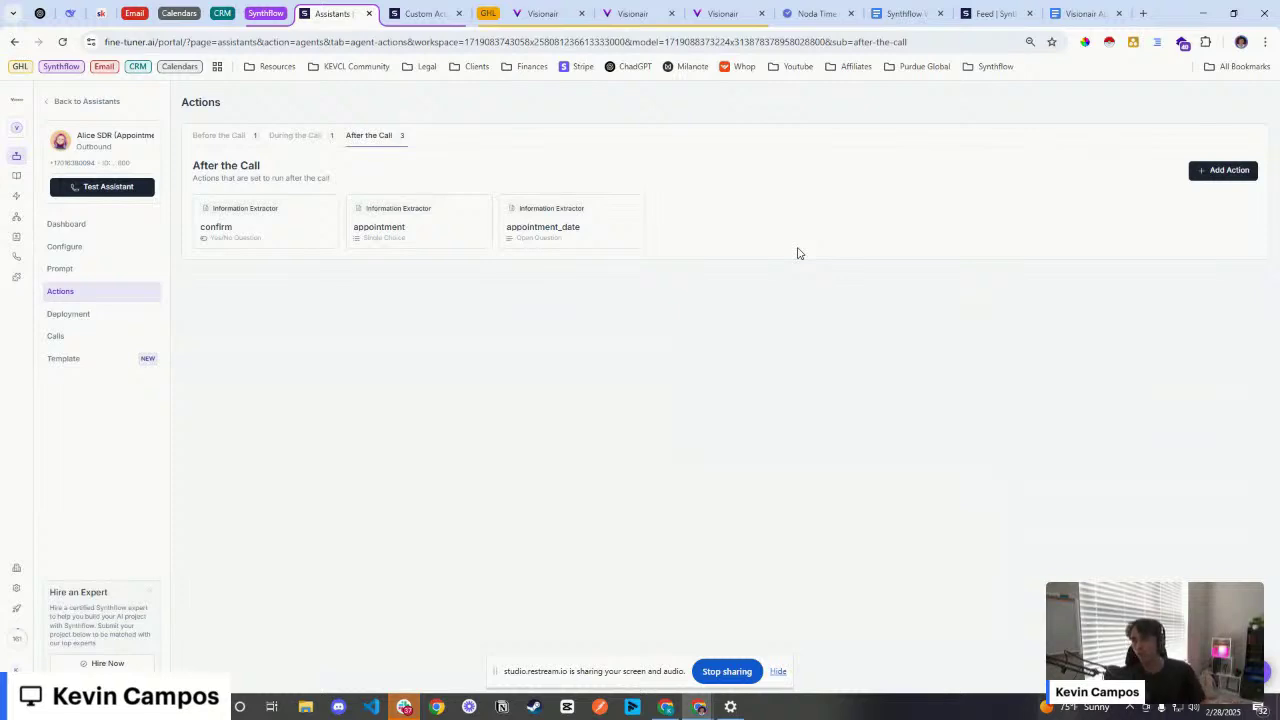
Step: Remove Get Free Slots on GHL from the during-the-call actions and Current Date and Time from the before-the-call actions
{"action": "left_click", "coordinate": [295, 137]}
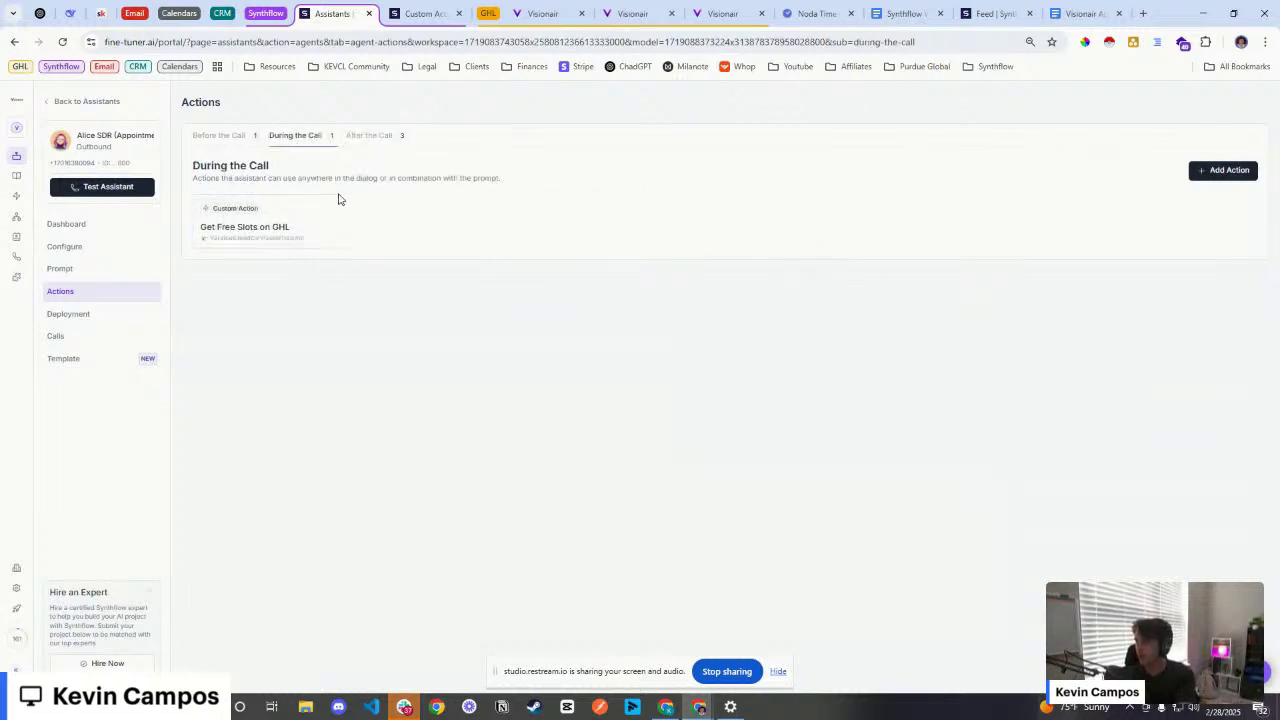
{"action": "left_click", "coordinate": [215, 137]}
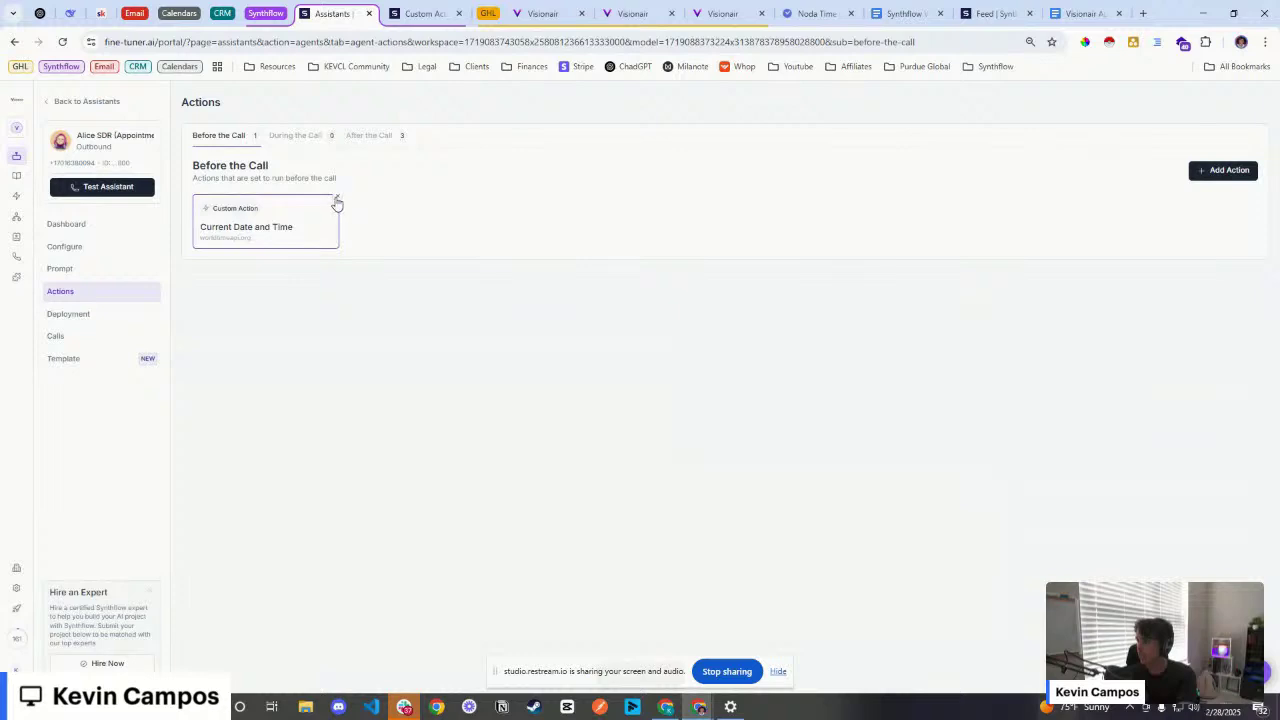
{"action": "left_click", "coordinate": [337, 197]}
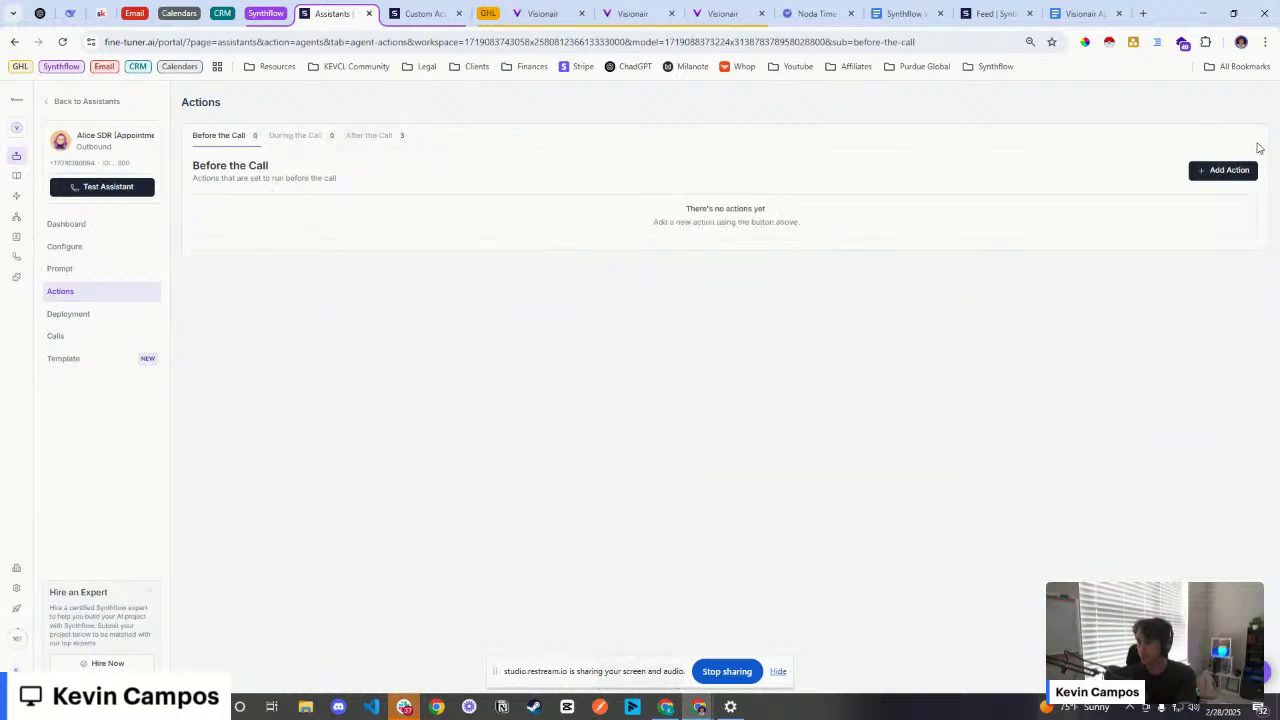
Step: Add the custom action Current Date and Time to the assistant's before-the-call actions
{"action": "left_click", "coordinate": [1225, 172]}
{"action": "left_click", "coordinate": [1114, 225]}
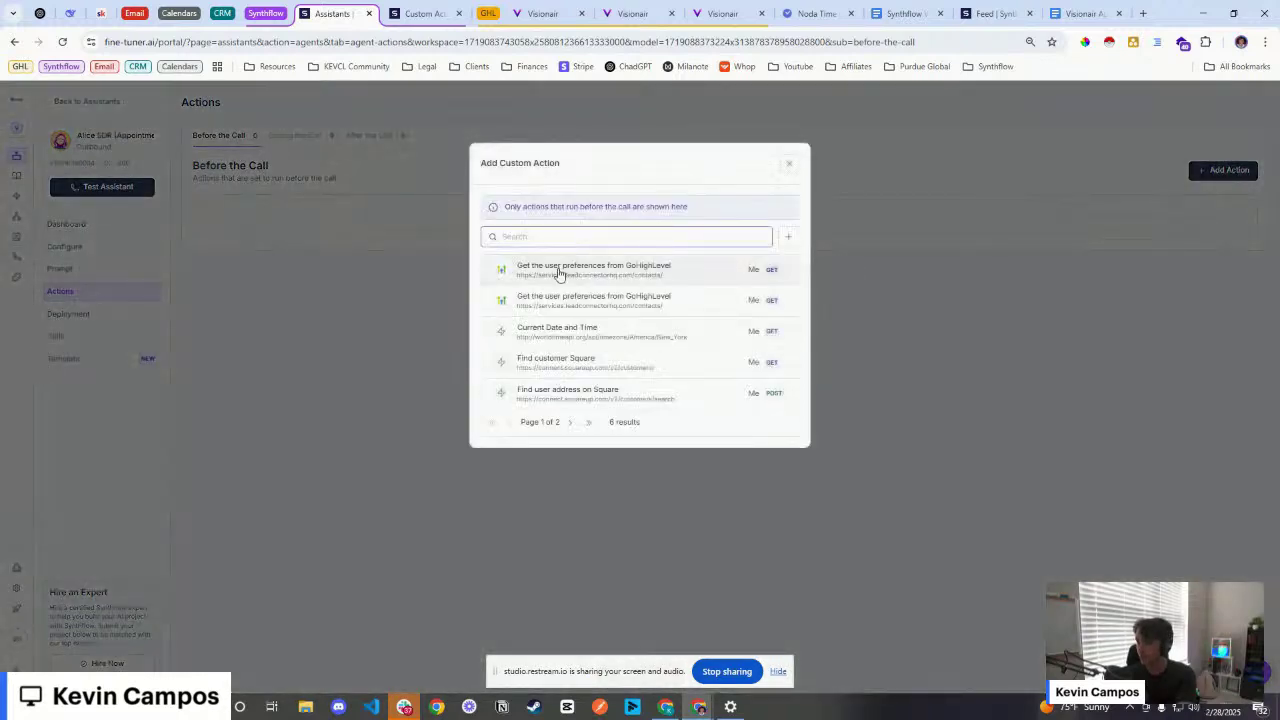
{"action": "left_click", "coordinate": [721, 341]}
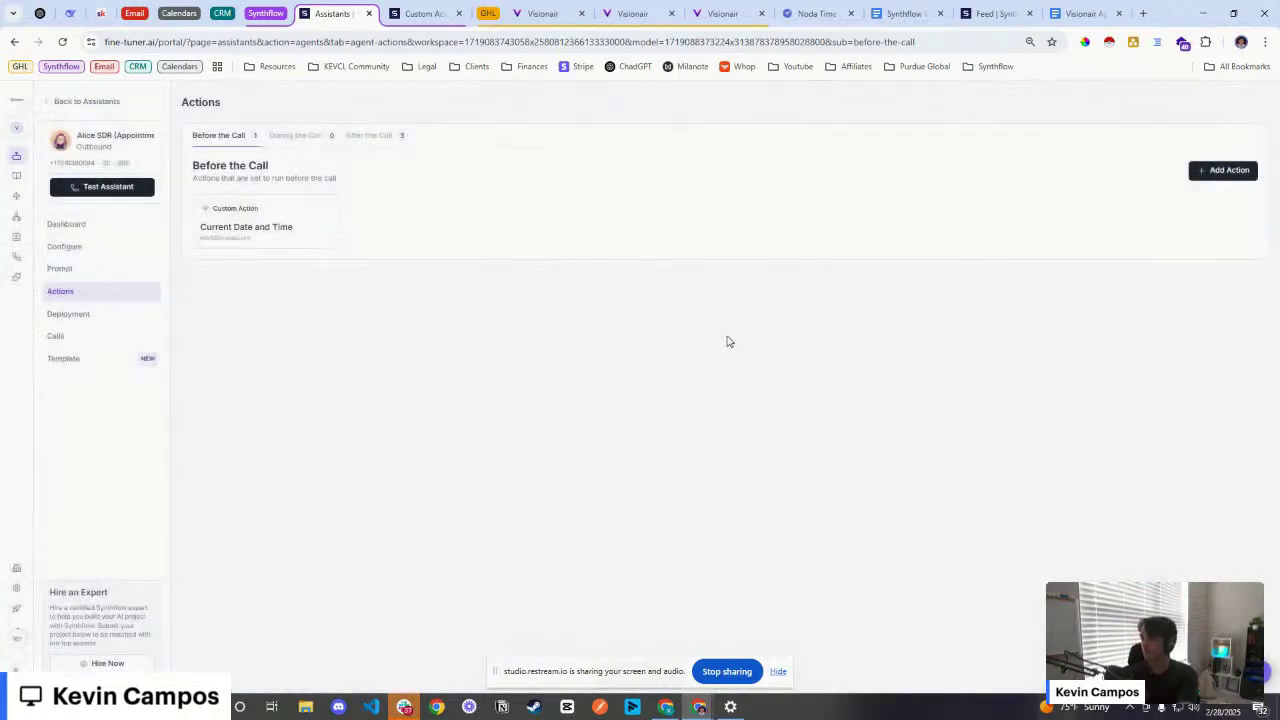
Step: View the action types available to add during the call, then close the list
{"action": "left_click", "coordinate": [303, 140]}
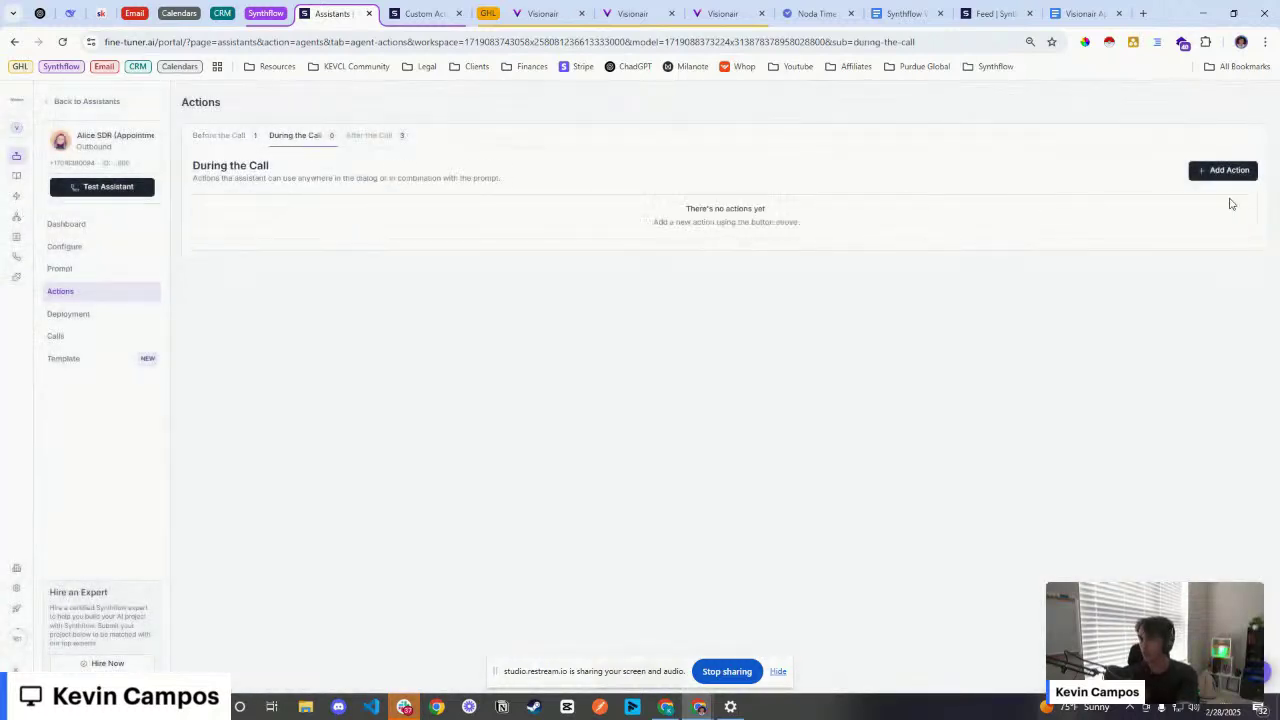
{"action": "left_click", "coordinate": [1228, 171]}
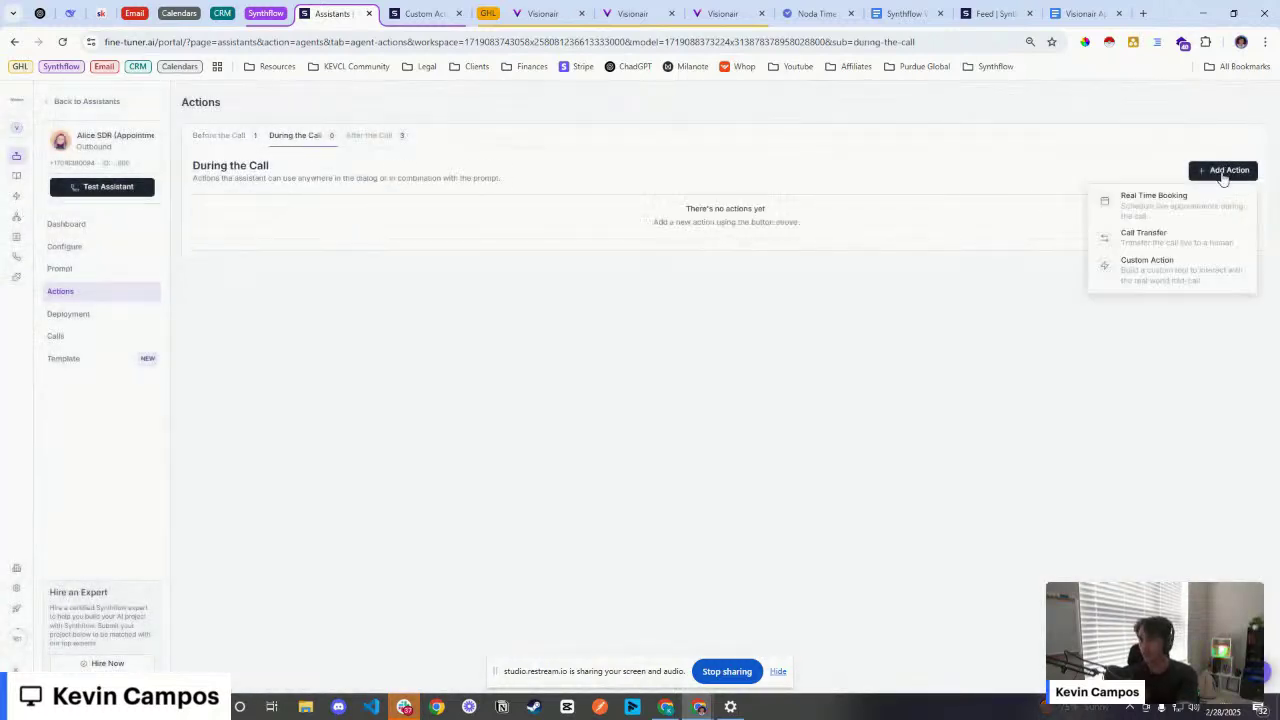
{"action": "left_click", "coordinate": [1002, 177]}
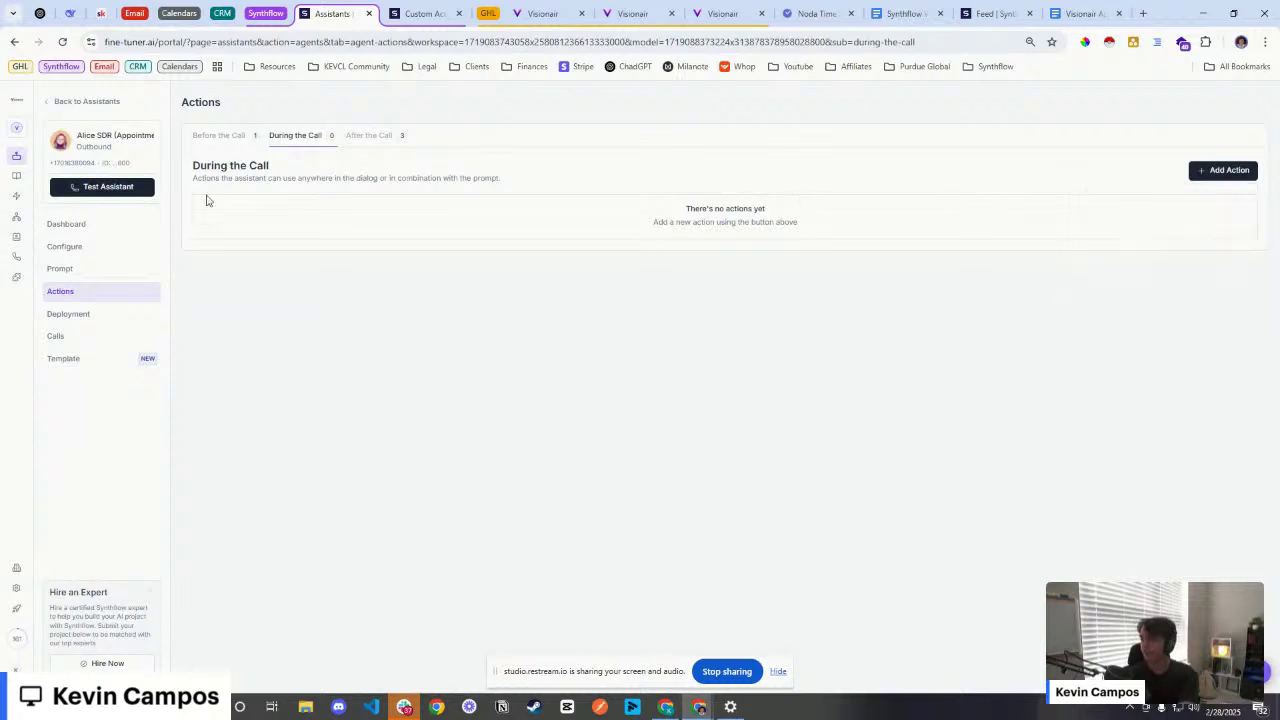
Step: Open the before-the-call Current Date and Time action and inspect its endpoint URL
{"action": "left_click", "coordinate": [220, 136]}
{"action": "left_click", "coordinate": [280, 234]}
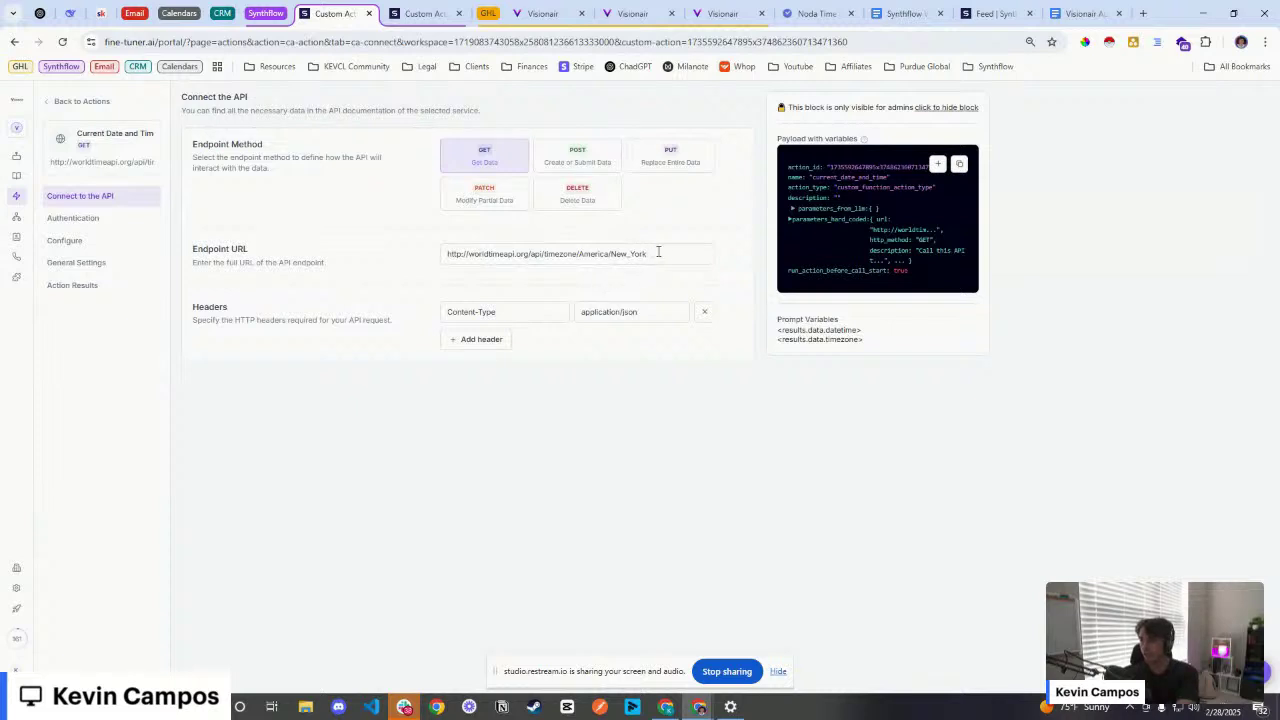
{"action": "left_click_drag", "start_coordinate": [681, 256], "coordinate": [445, 255]}
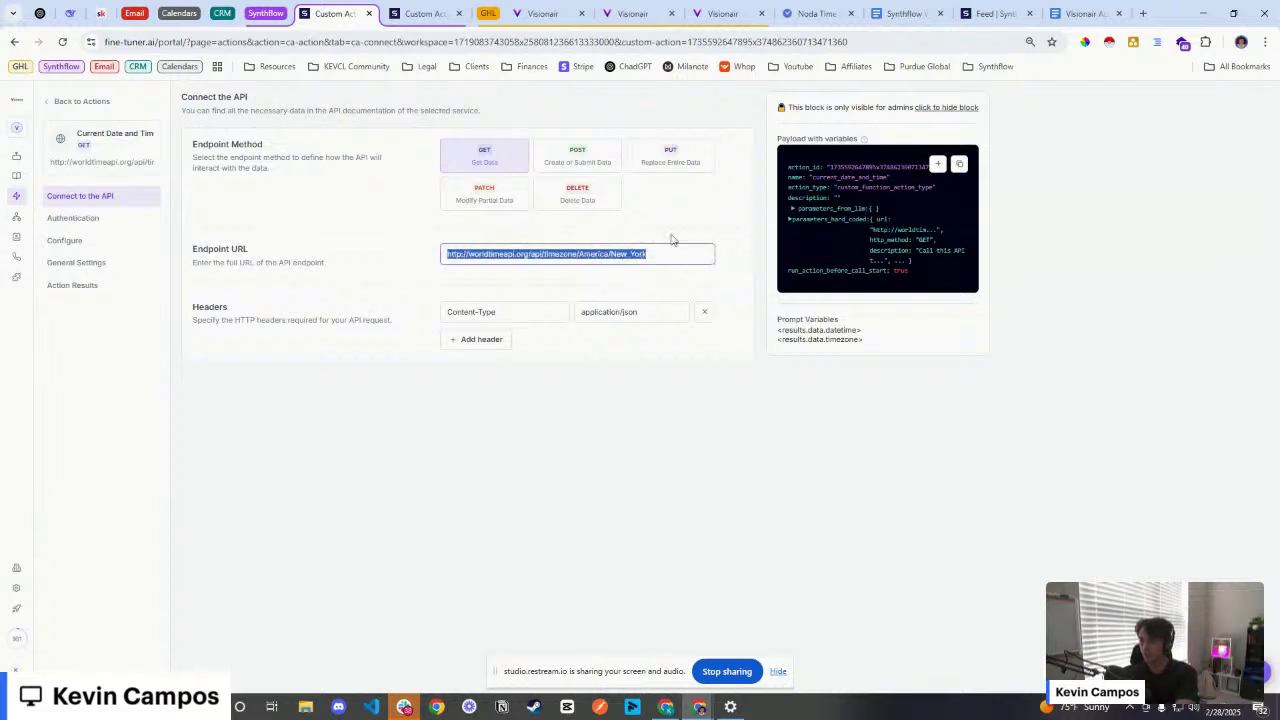
{"action": "left_click", "coordinate": [672, 240]}
Step: Review the Current Date and Time action's authentication, configuration and general settings
{"action": "left_click", "coordinate": [73, 221]}
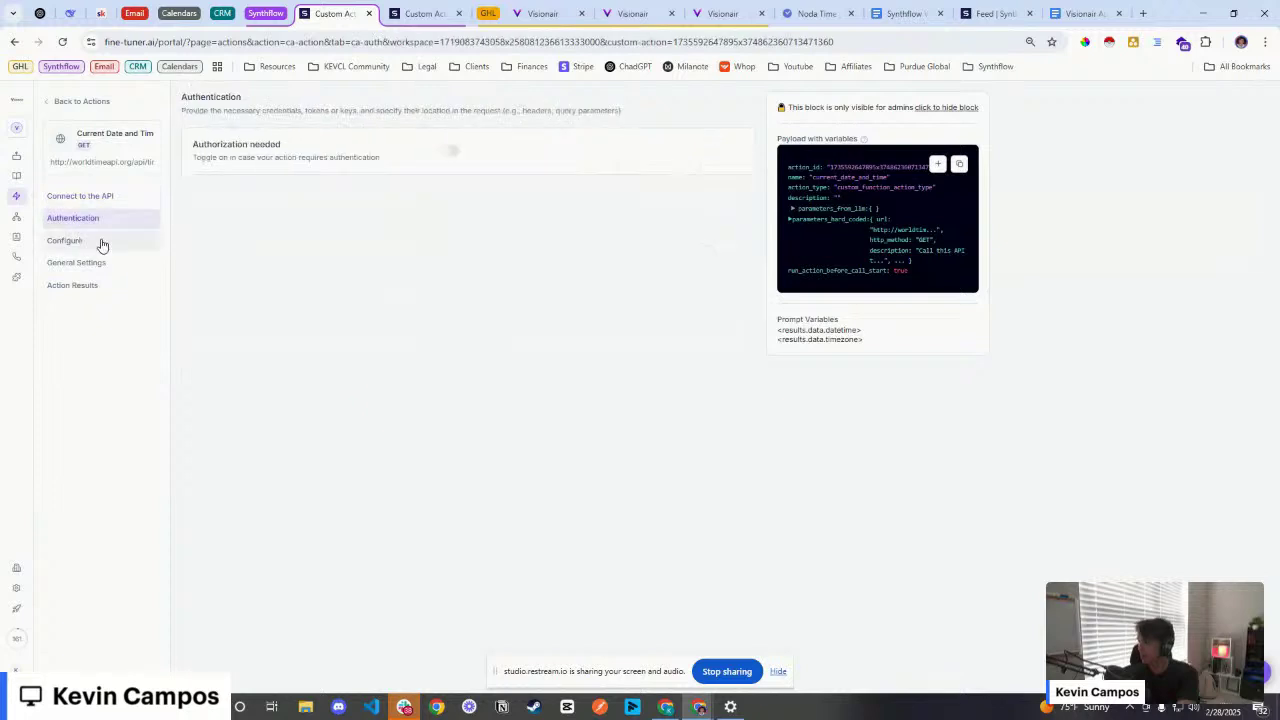
{"action": "left_click", "coordinate": [101, 244]}
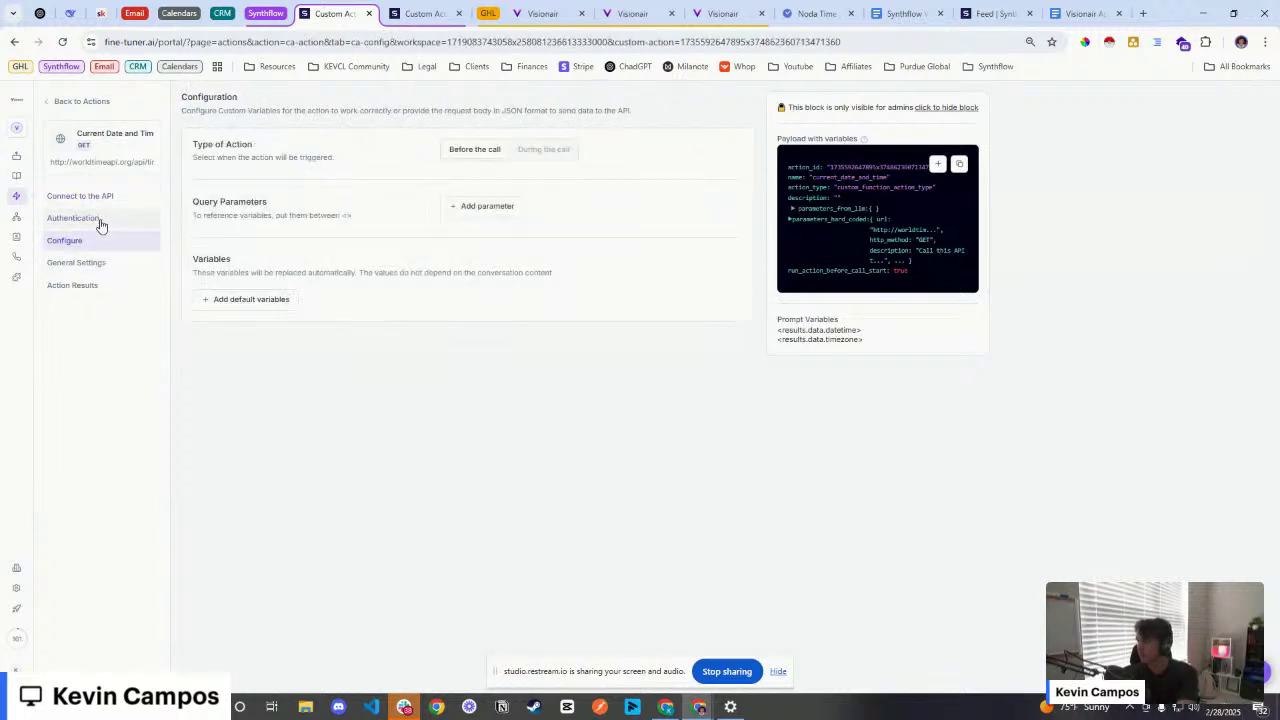
{"action": "left_click", "coordinate": [100, 222]}
{"action": "left_click", "coordinate": [95, 246]}
{"action": "left_click", "coordinate": [93, 262]}
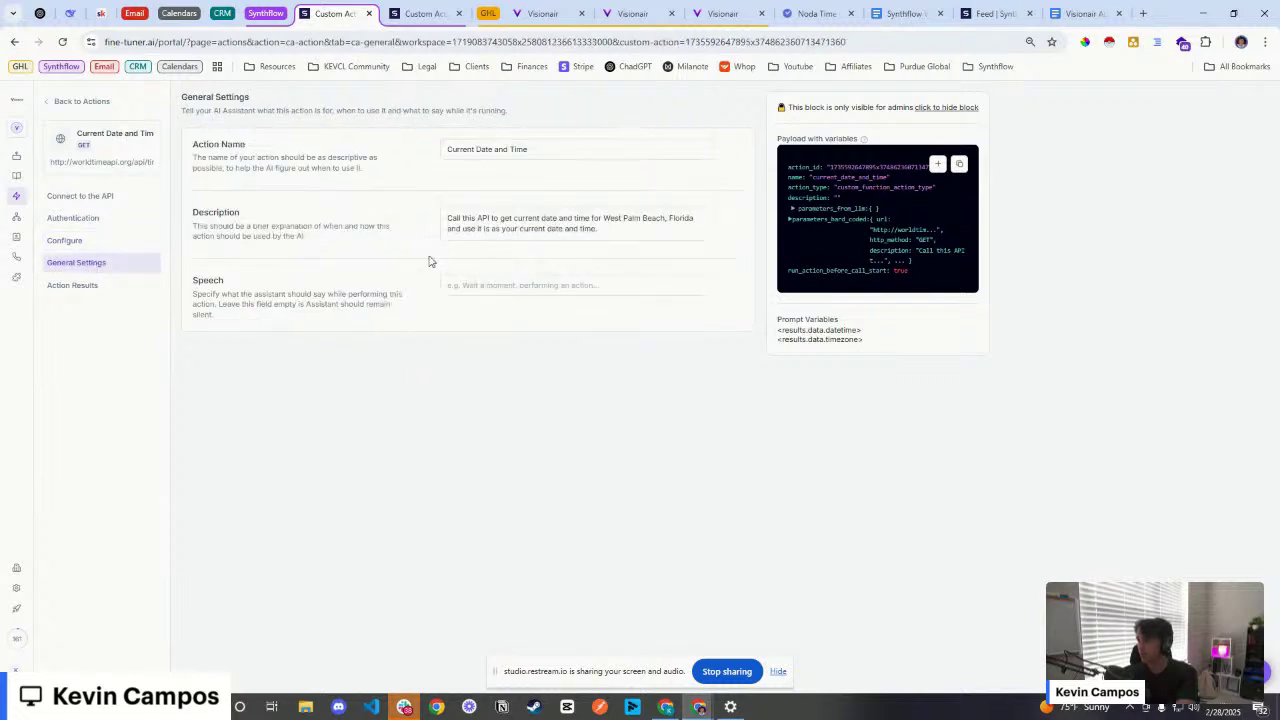
Step: Expand the results and data in the action's sample API response and inspect the timezone value
{"action": "left_click", "coordinate": [72, 285]}
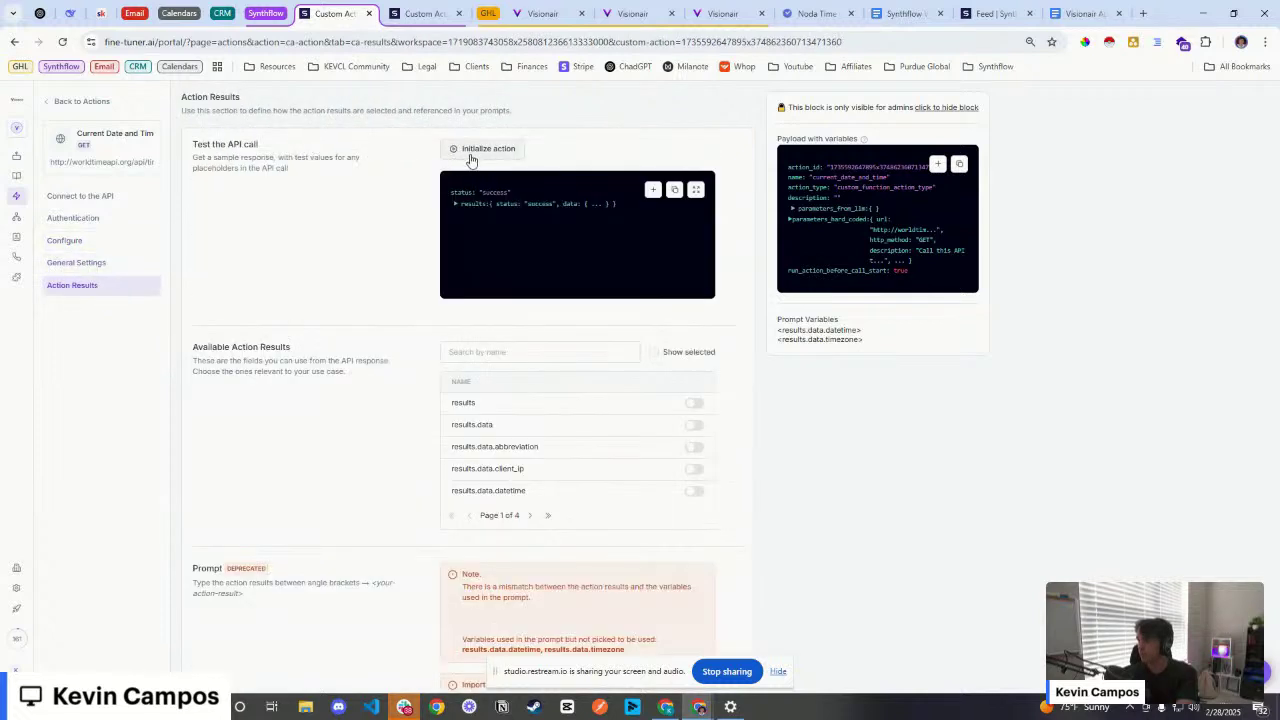
{"action": "left_click", "coordinate": [506, 205]}
{"action": "left_click", "coordinate": [503, 226]}
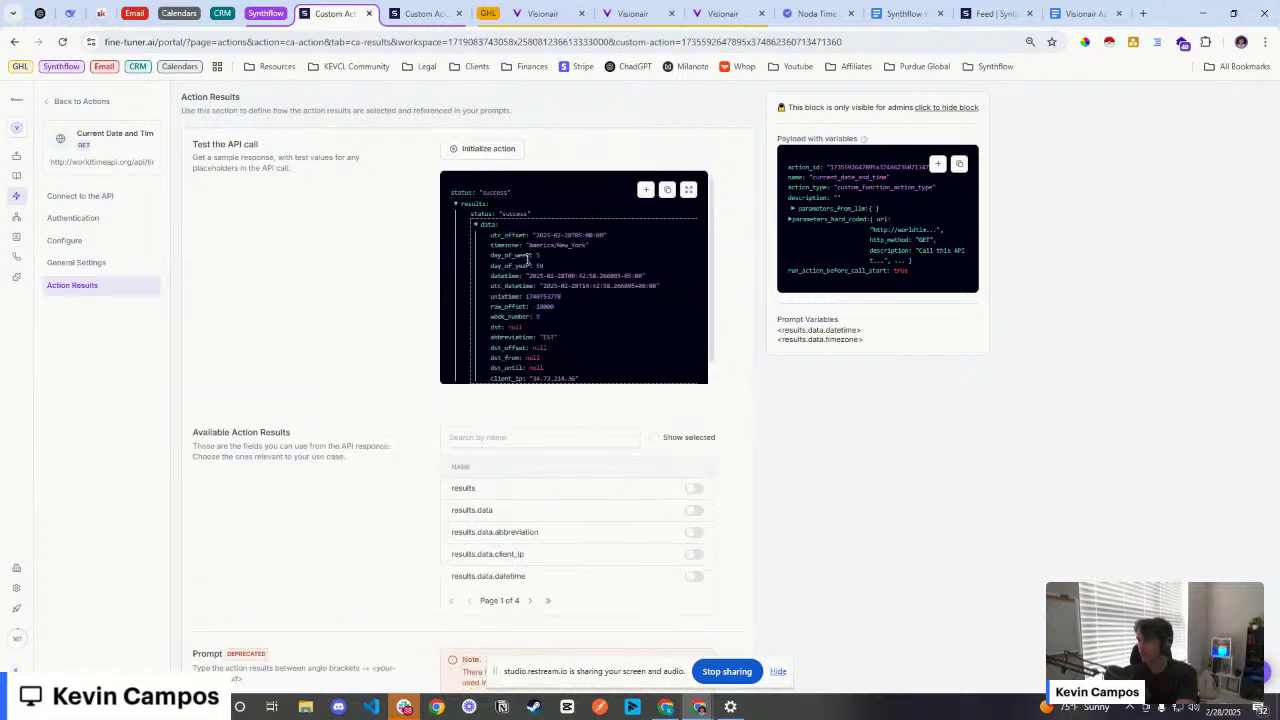
{"action": "left_click_drag", "start_coordinate": [588, 245], "coordinate": [530, 251]}
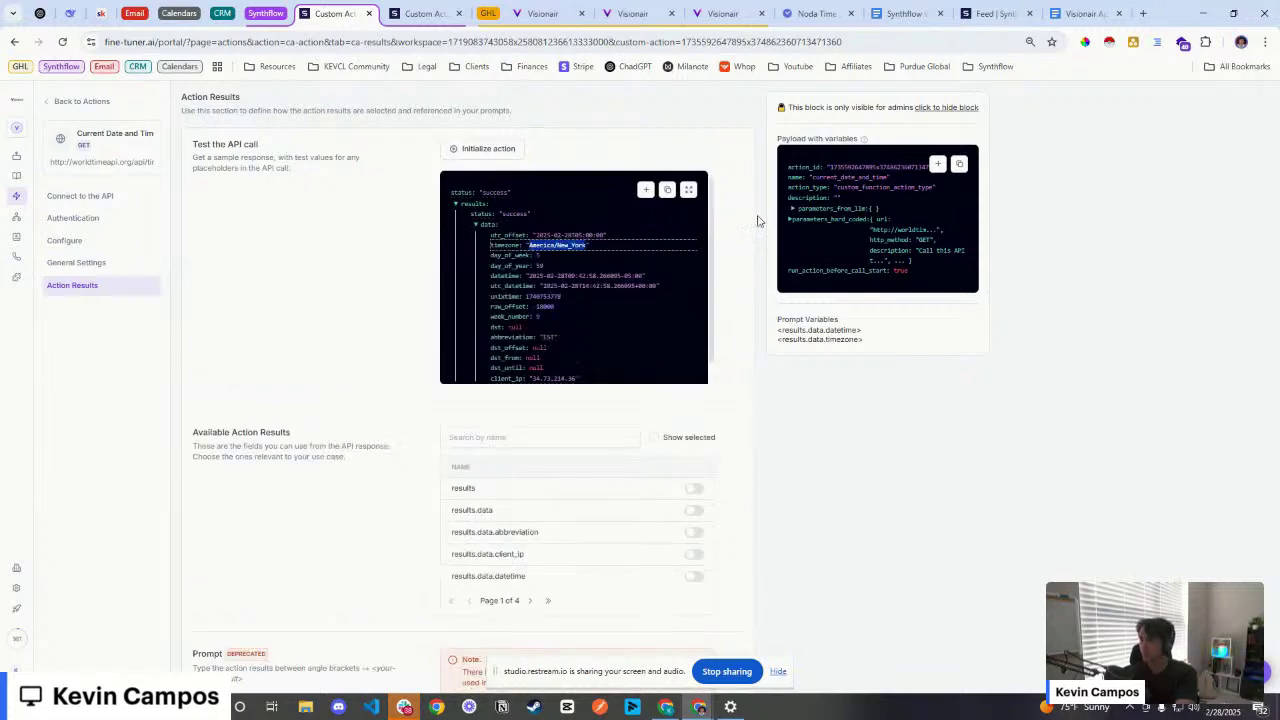
Step: Switch to the Noda Time page and look through its list of IANA time zone IDs
{"action": "left_click", "coordinate": [806, 18]}
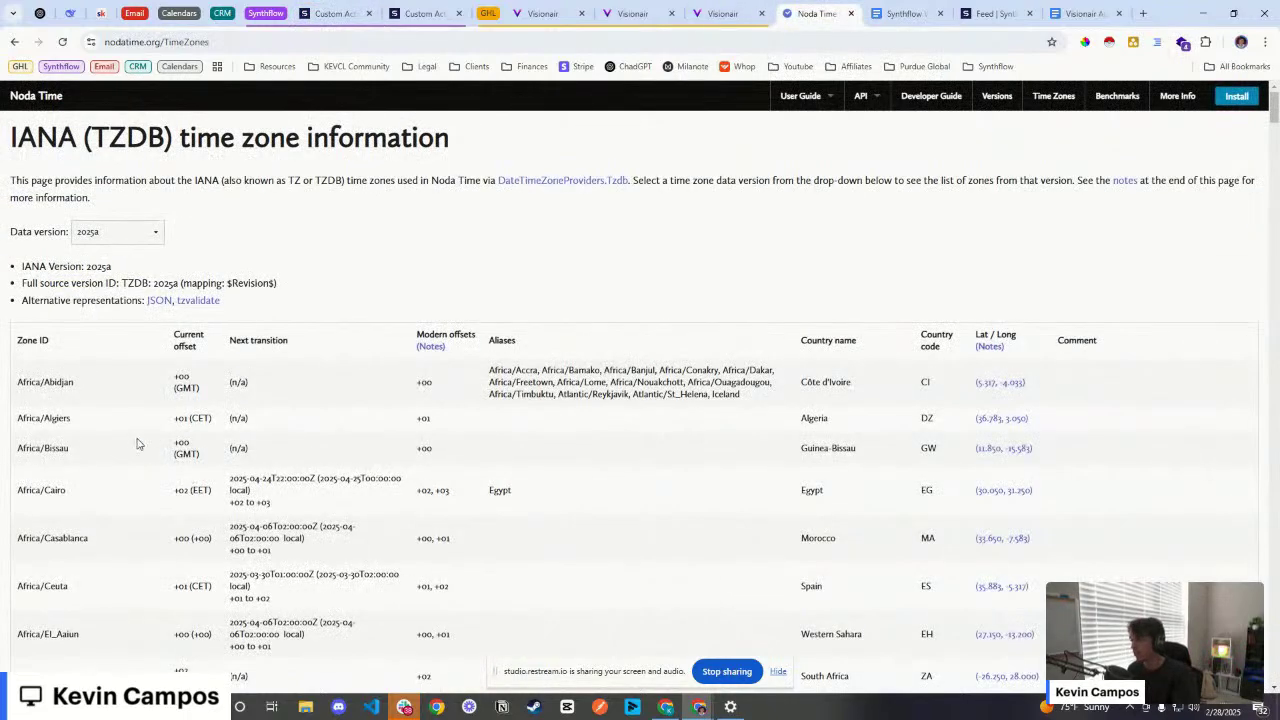
{"action": "scroll", "coordinate": [150, 450], "scroll_direction": "down", "scroll_amount": 5}
{"action": "scroll", "coordinate": [368, 410], "scroll_direction": "up", "scroll_amount": 3}
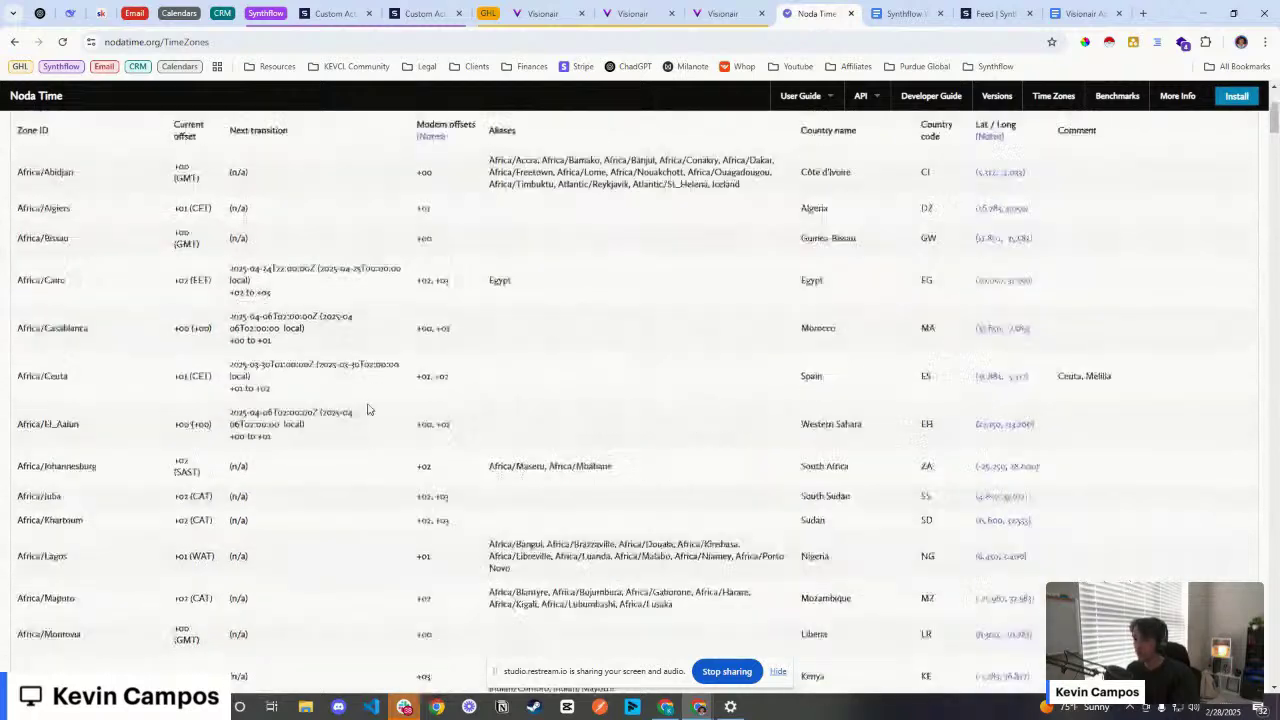
{"action": "scroll", "coordinate": [368, 410], "scroll_direction": "up", "scroll_amount": 3}
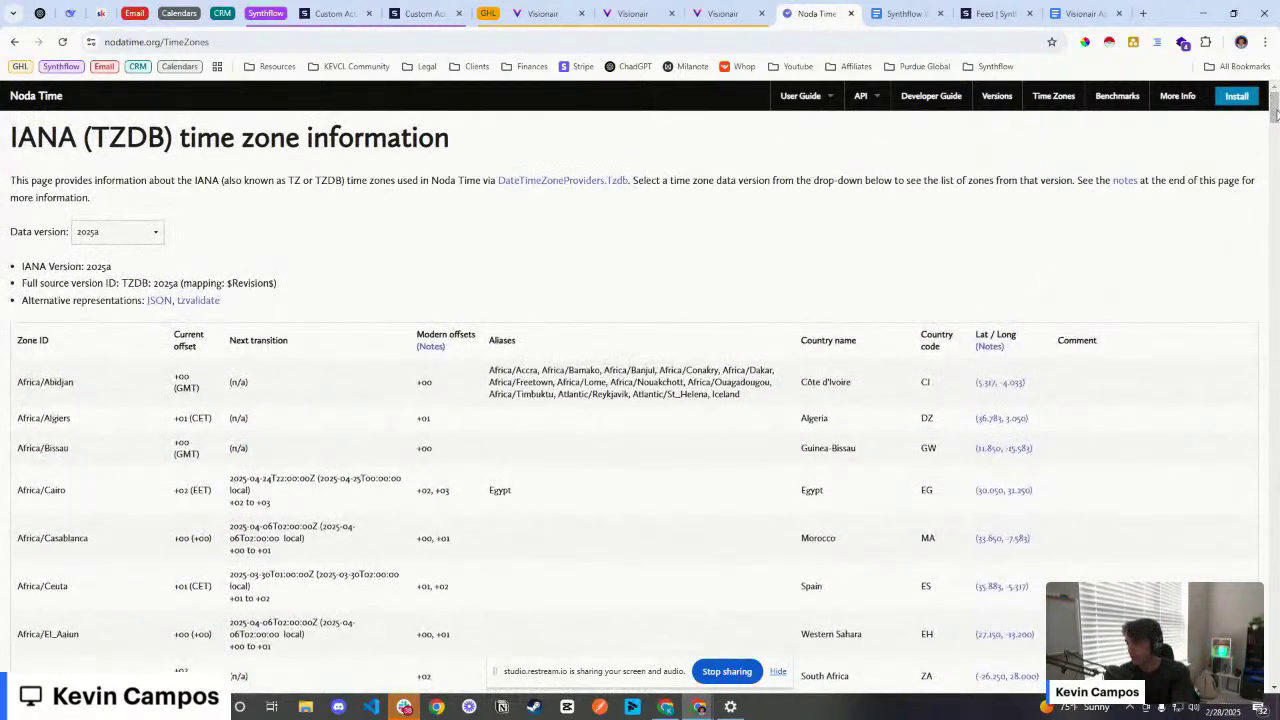
{"action": "left_click_drag", "start_coordinate": [1276, 116], "coordinate": [1248, 117]}
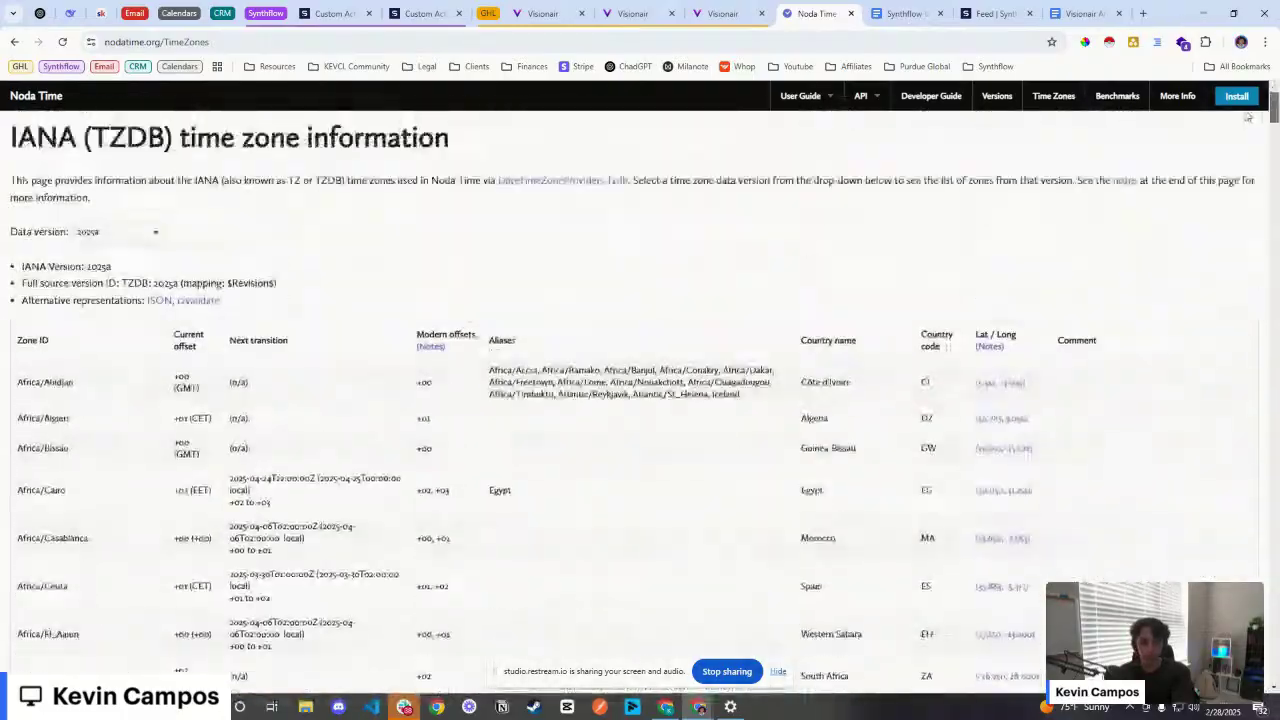
Step: Copy the Noda Time time zones page address and paste it below the meeting recording link in the Synthflow Webinar Google Docs document
{"action": "left_click", "coordinate": [420, 42]}
{"action": "key", "text": "ctrl+c"}
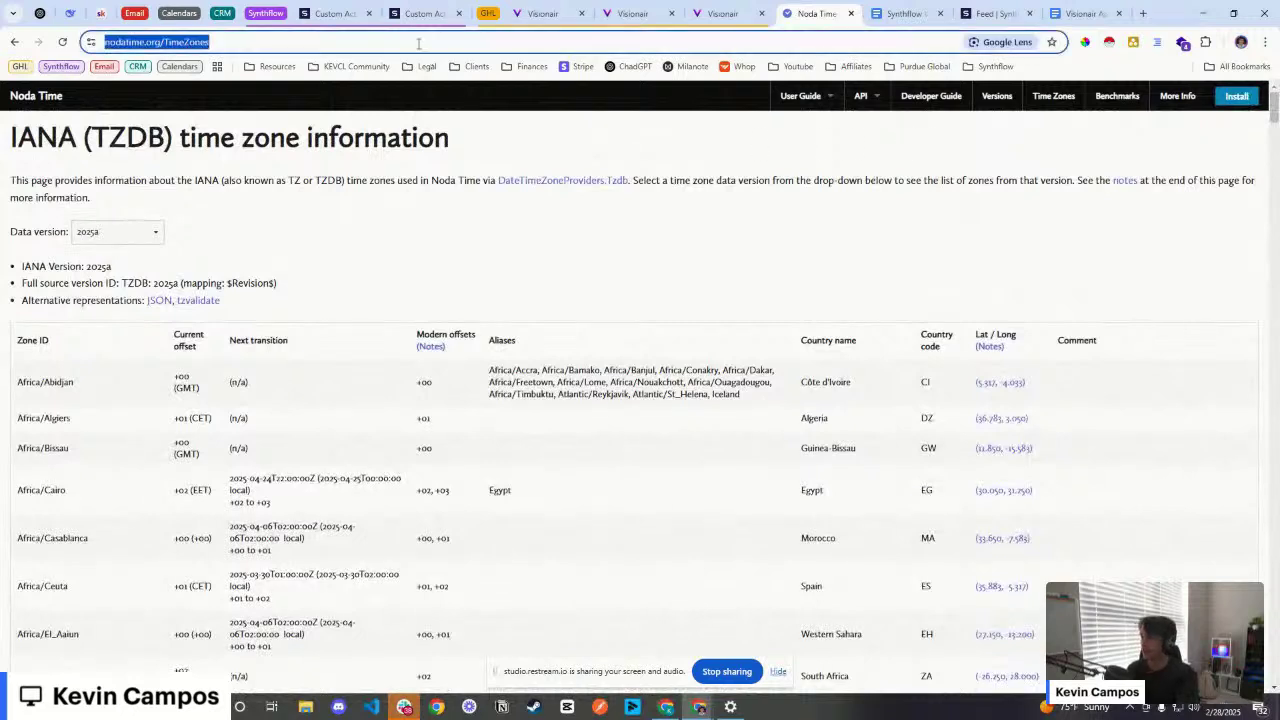
{"action": "left_click", "coordinate": [1103, 358]}
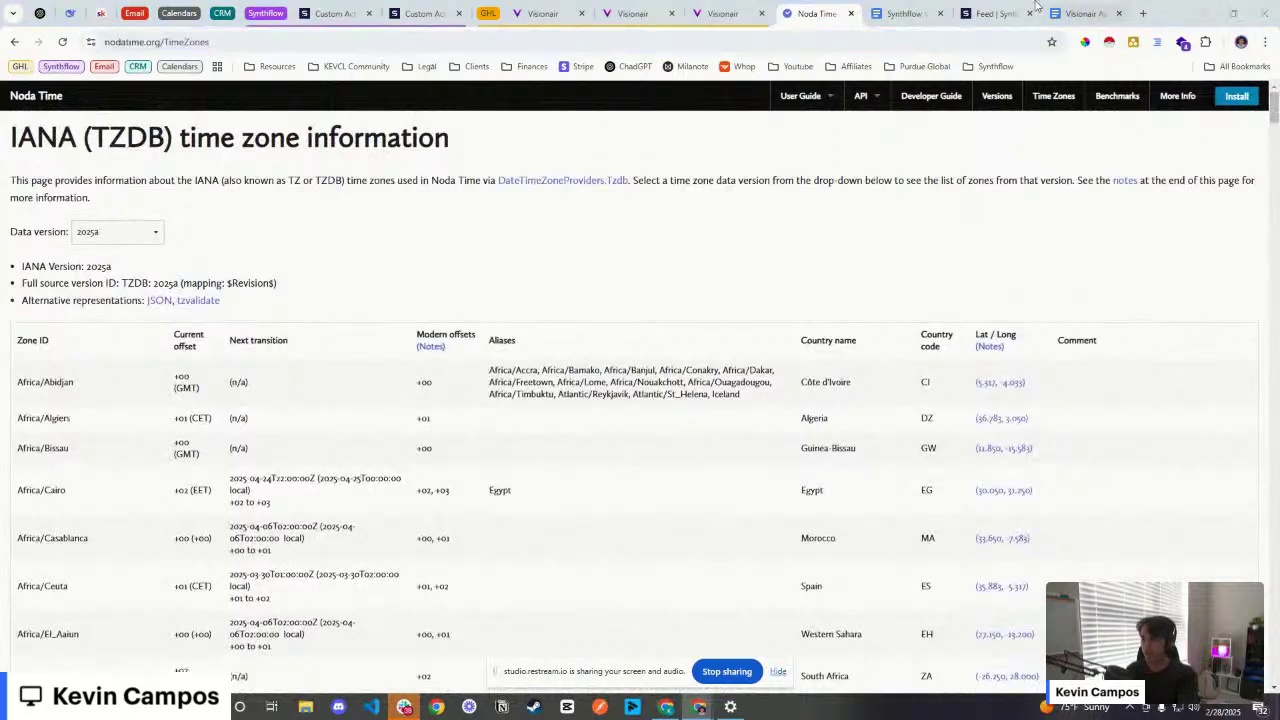
{"action": "left_click", "coordinate": [903, 13]}
{"action": "left_click", "coordinate": [720, 531]}
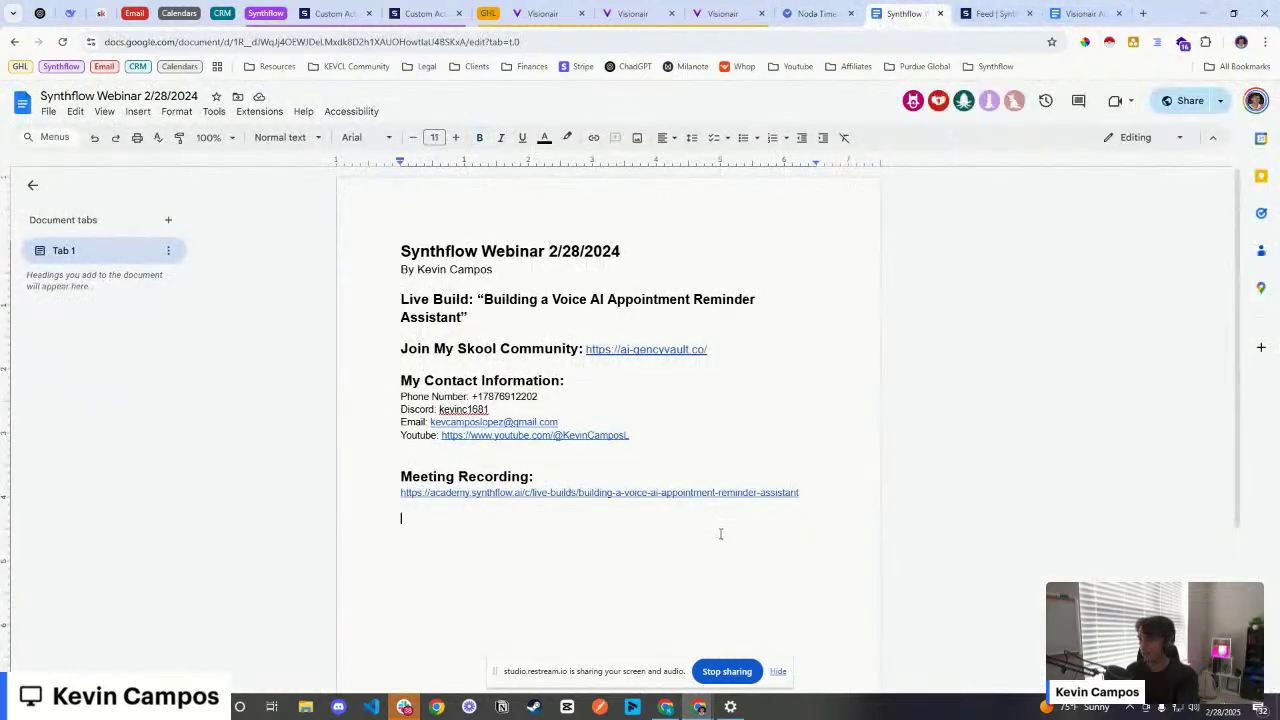
{"action": "key", "text": "ctrl+v"}
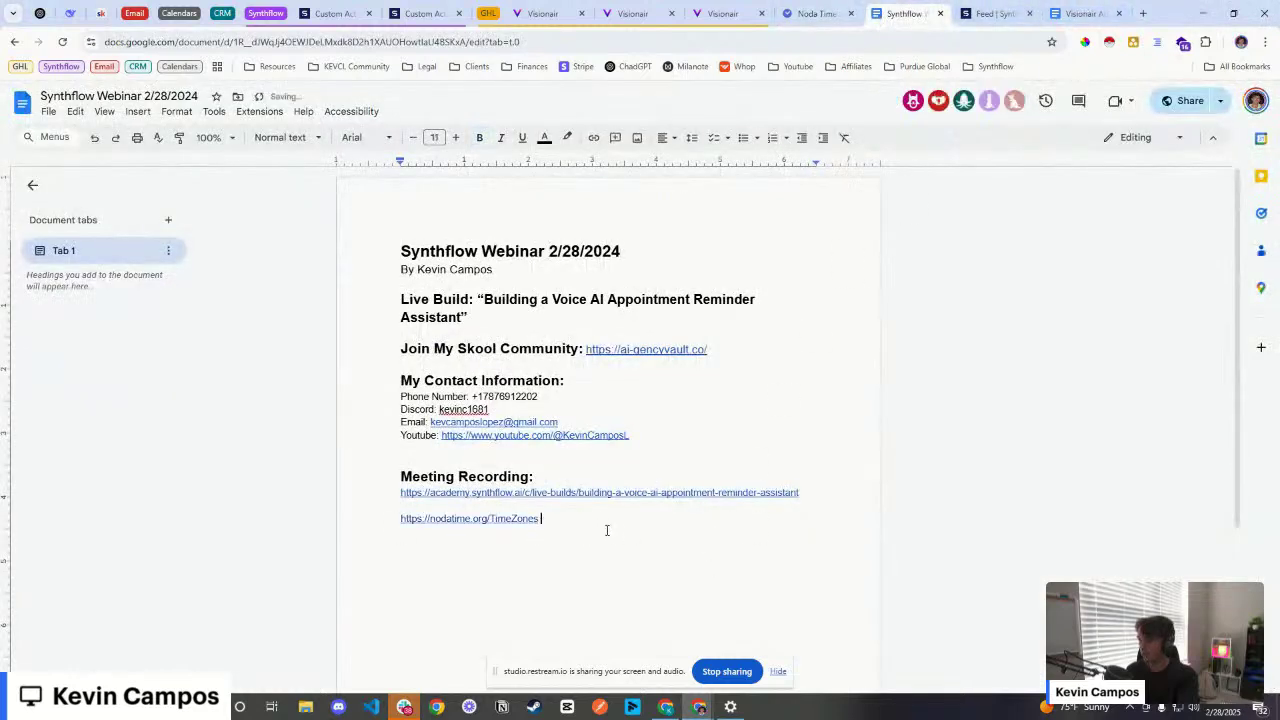
Step: Return to the Current Date and Time action in Synthflow and review its available action results and deprecated prompt section
{"action": "left_click", "coordinate": [388, 520]}
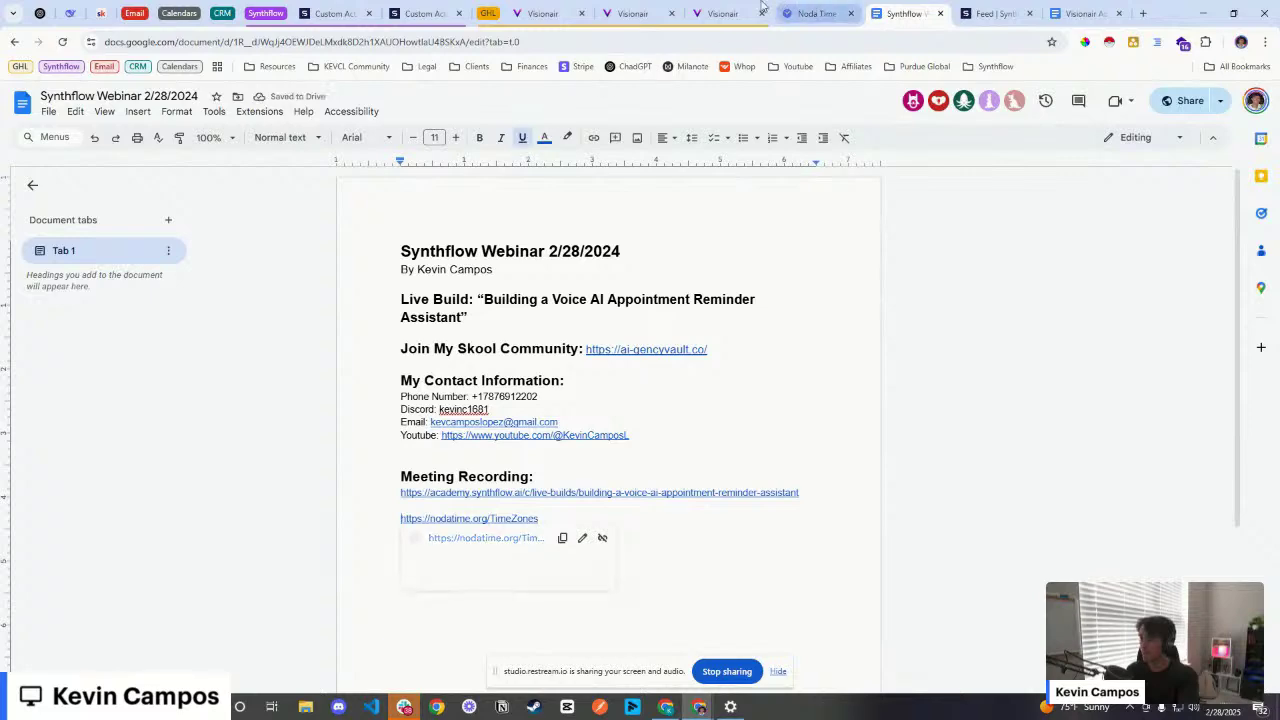
{"action": "left_click", "coordinate": [640, 10]}
{"action": "left_click", "coordinate": [543, 13]}
{"action": "left_click", "coordinate": [633, 13]}
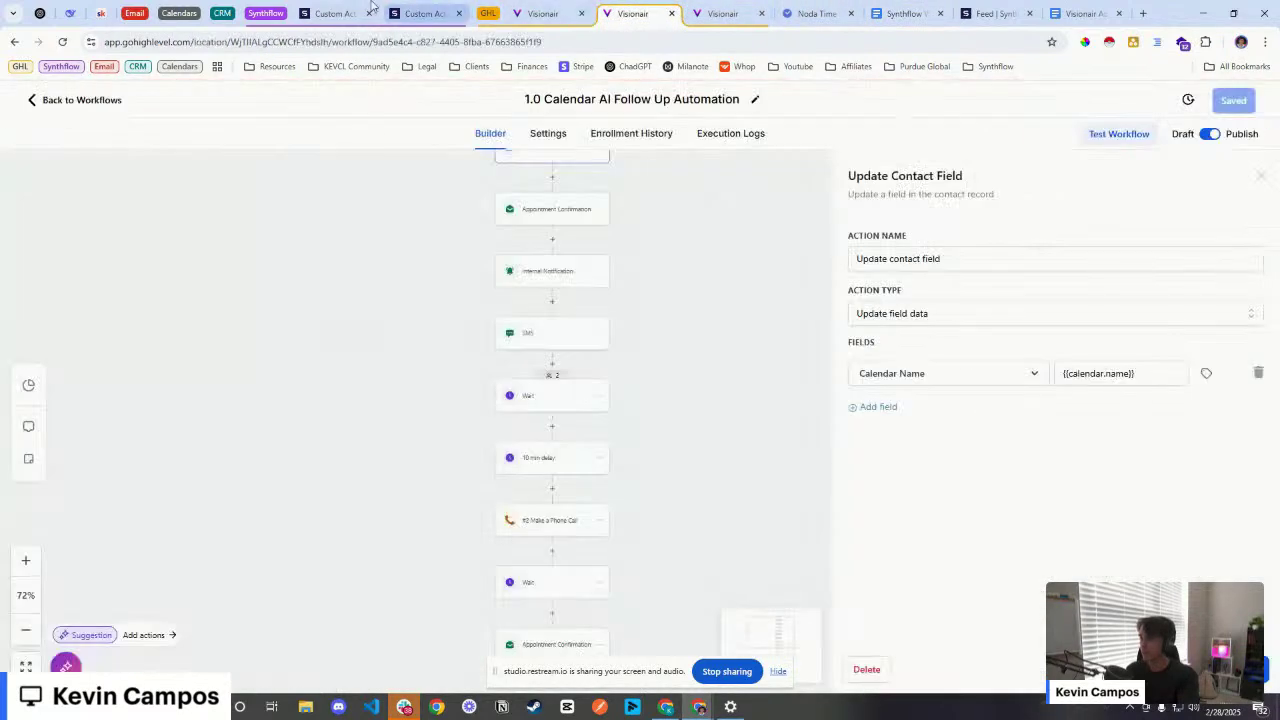
{"action": "left_click", "coordinate": [335, 13]}
{"action": "left_click", "coordinate": [371, 400]}
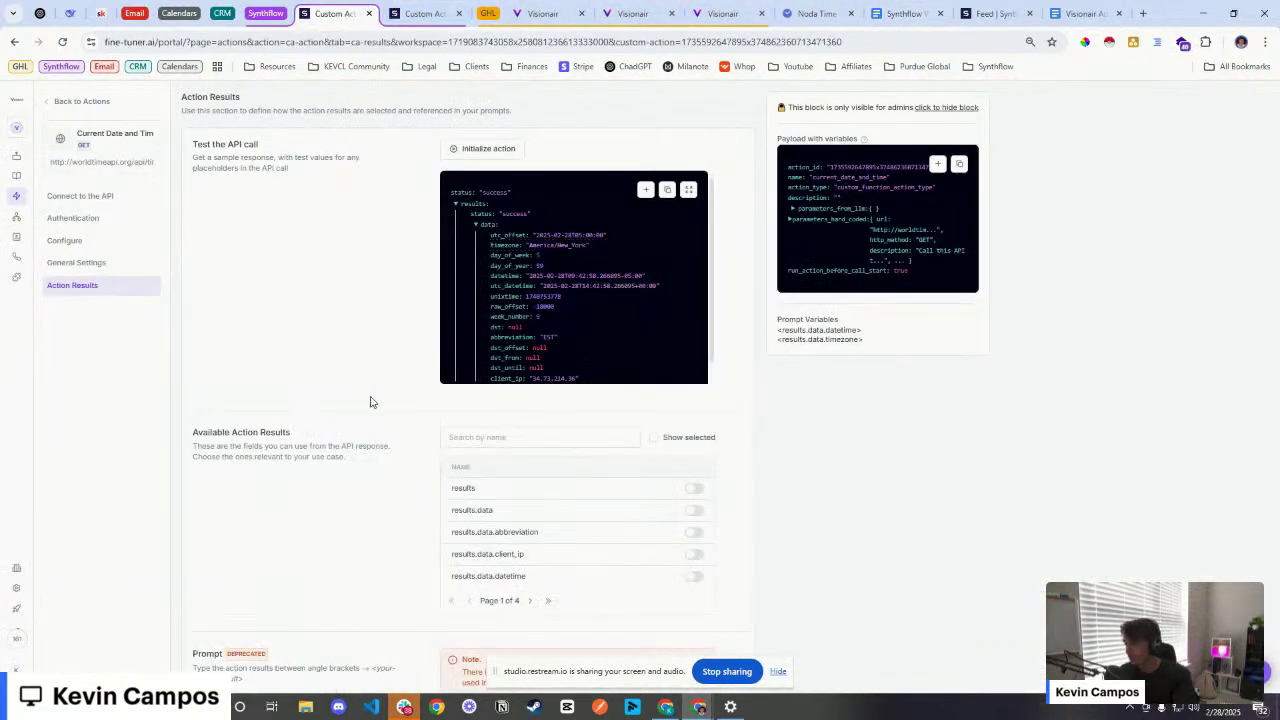
{"action": "scroll", "coordinate": [521, 484], "scroll_direction": "down", "scroll_amount": 1}
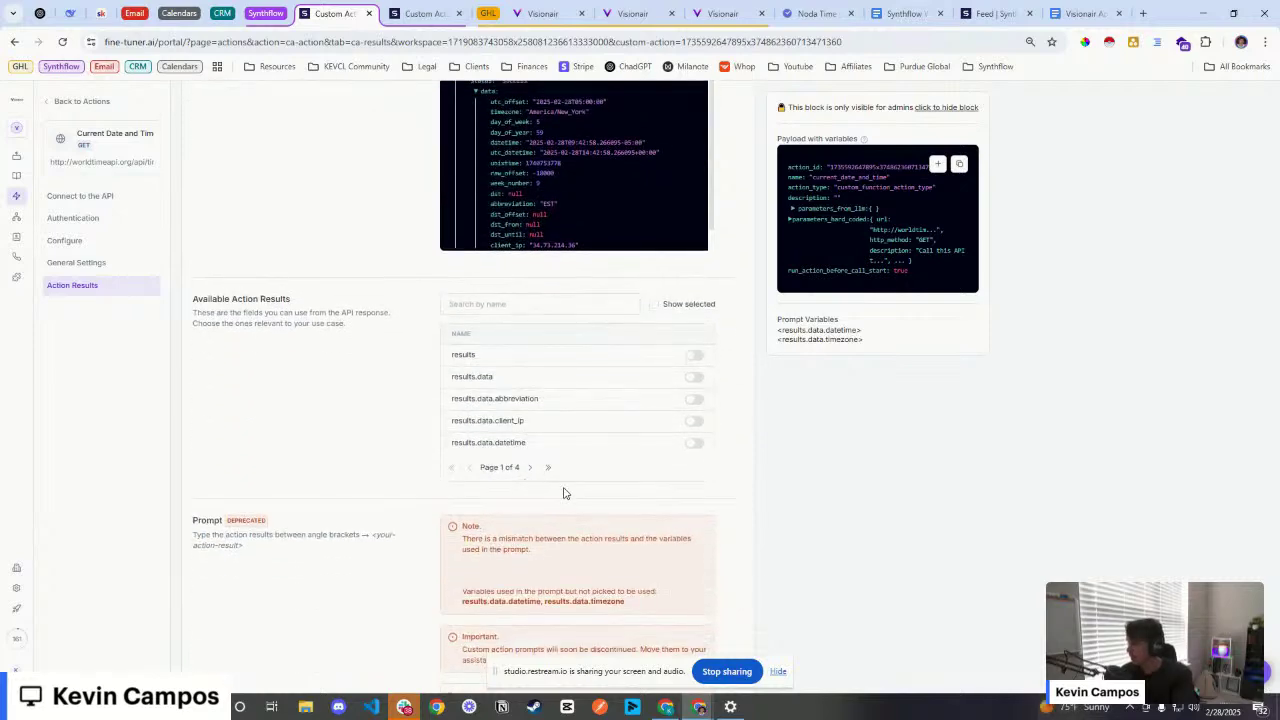
{"action": "scroll", "coordinate": [352, 362], "scroll_direction": "up", "scroll_amount": 2}
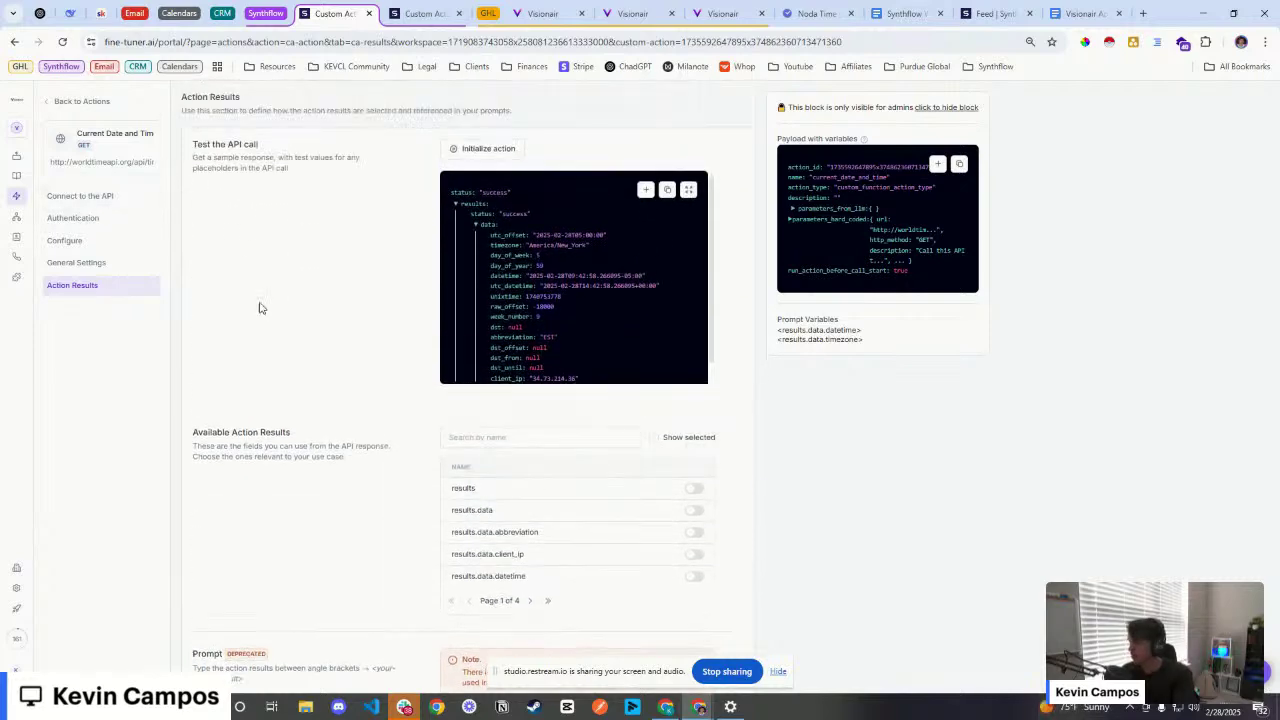
Step: Leave the custom action, open the Alice SDR appointment assistant and display its prompt
{"action": "left_click", "coordinate": [78, 101]}
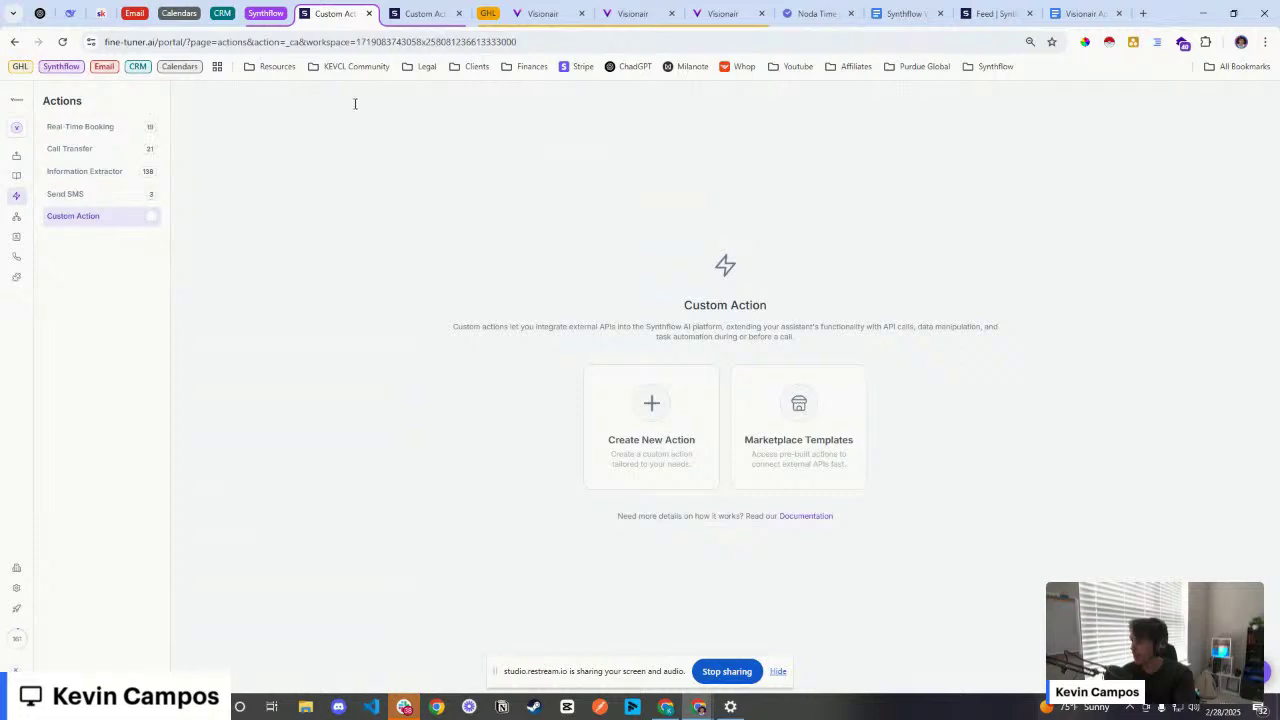
{"action": "left_click", "coordinate": [117, 130]}
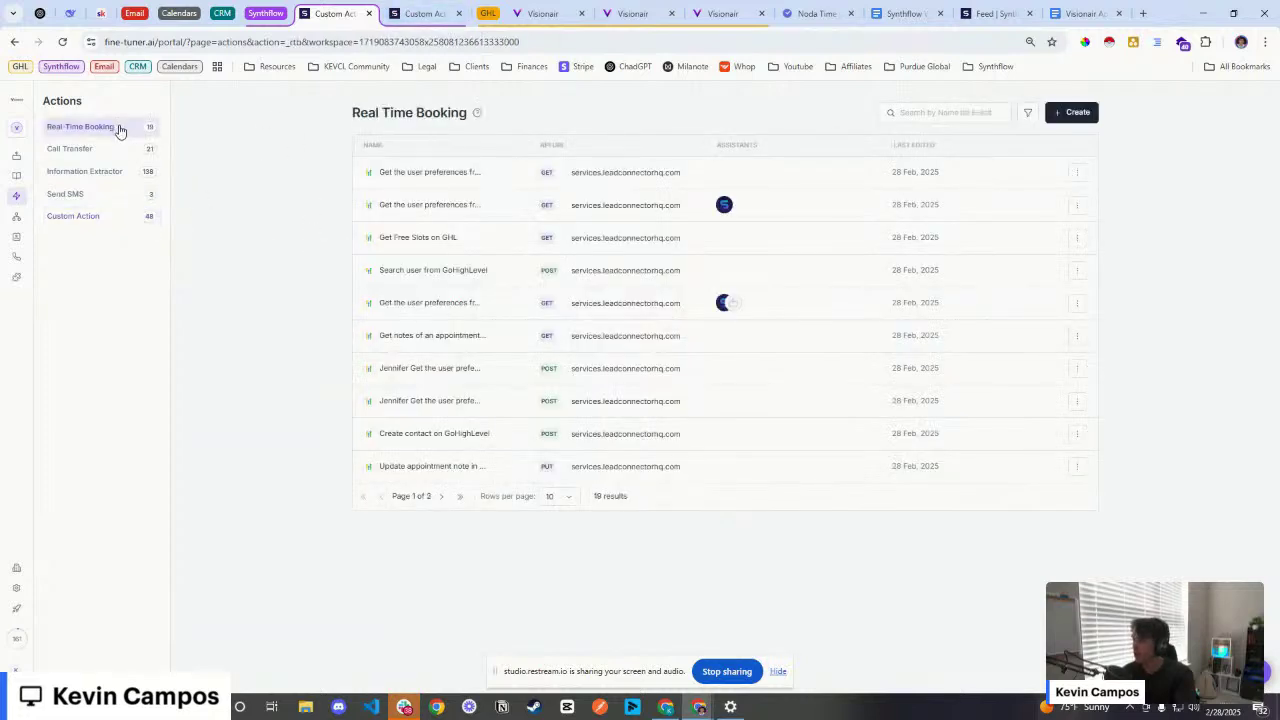
{"action": "left_click", "coordinate": [16, 156]}
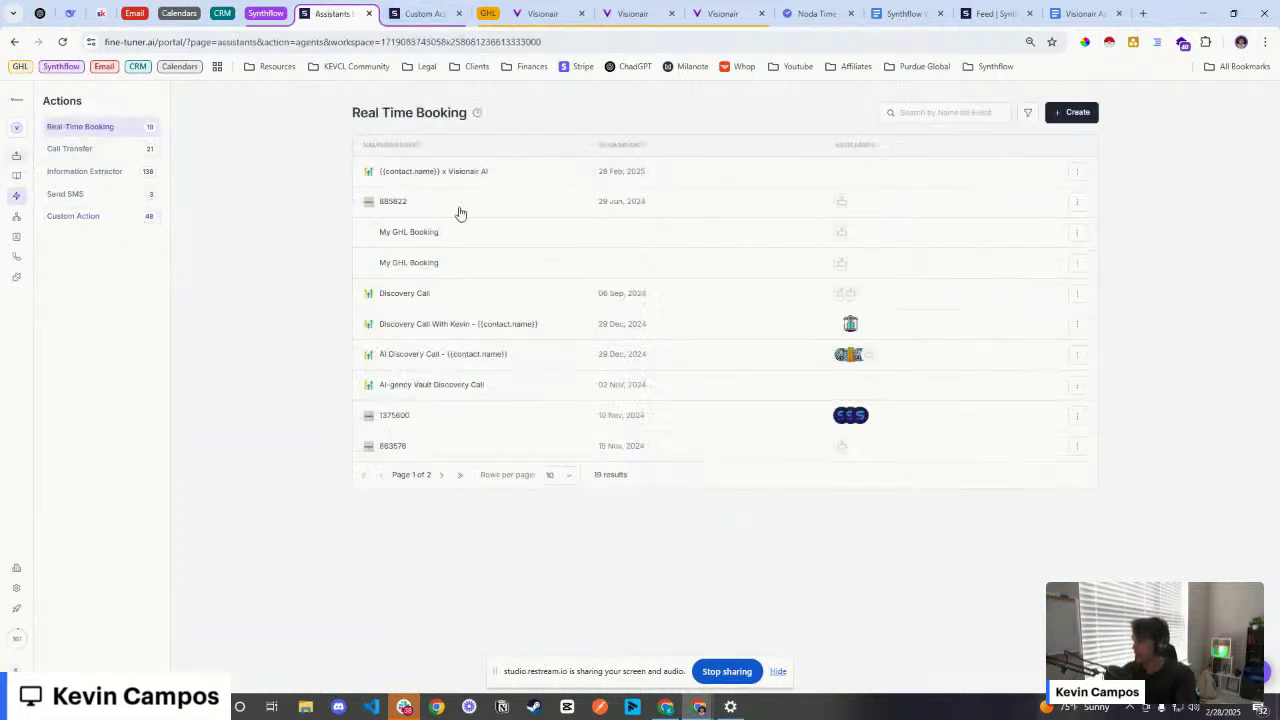
{"action": "left_click", "coordinate": [311, 162]}
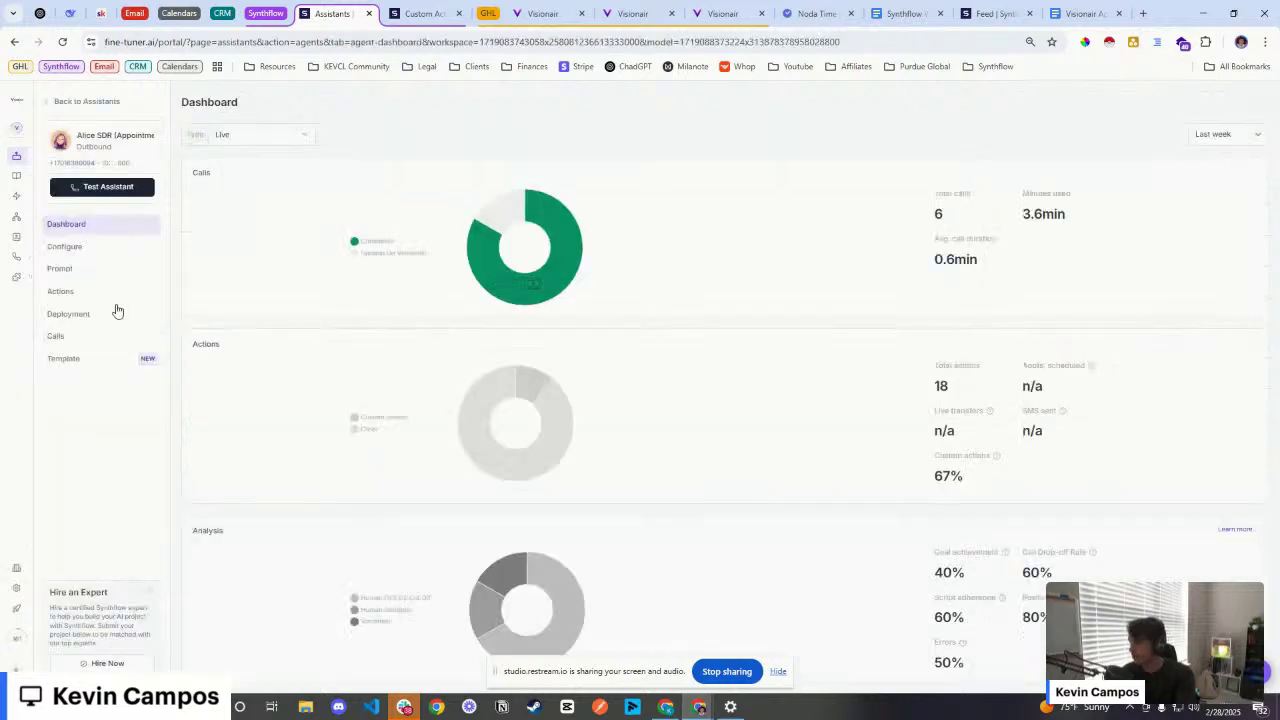
{"action": "left_click", "coordinate": [100, 270]}
{"action": "left_click", "coordinate": [115, 249]}
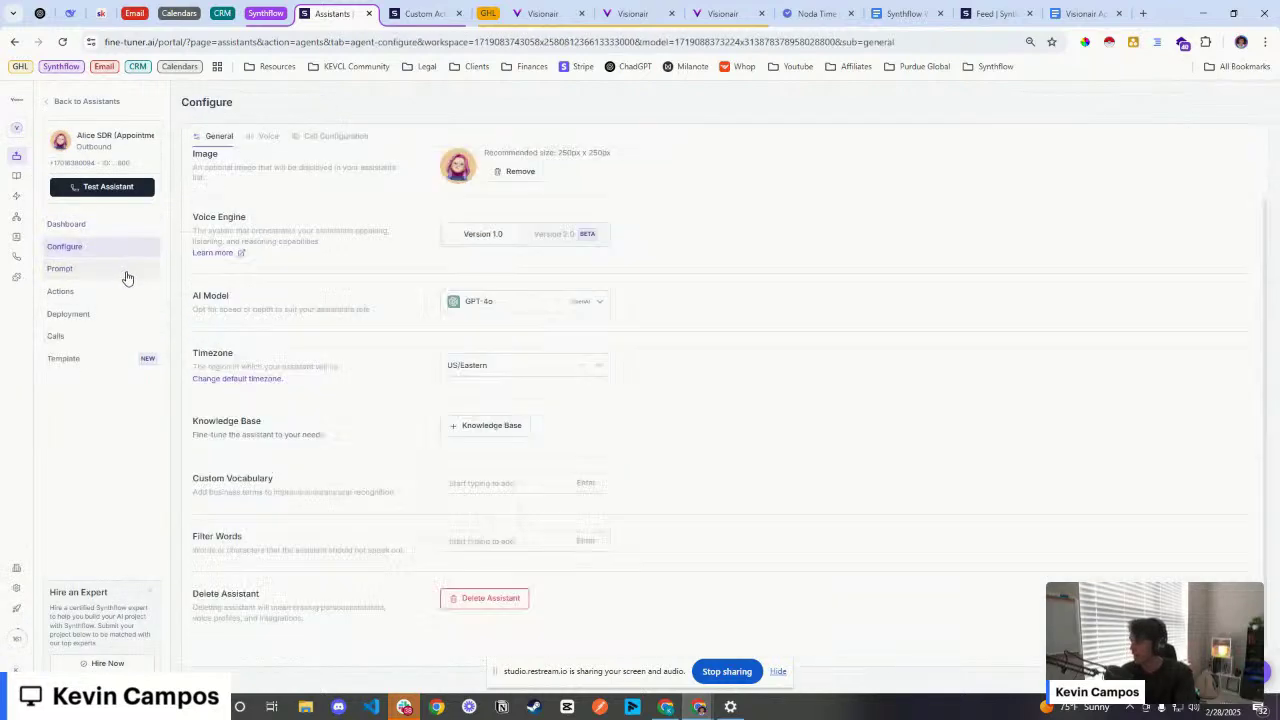
{"action": "left_click", "coordinate": [122, 270]}
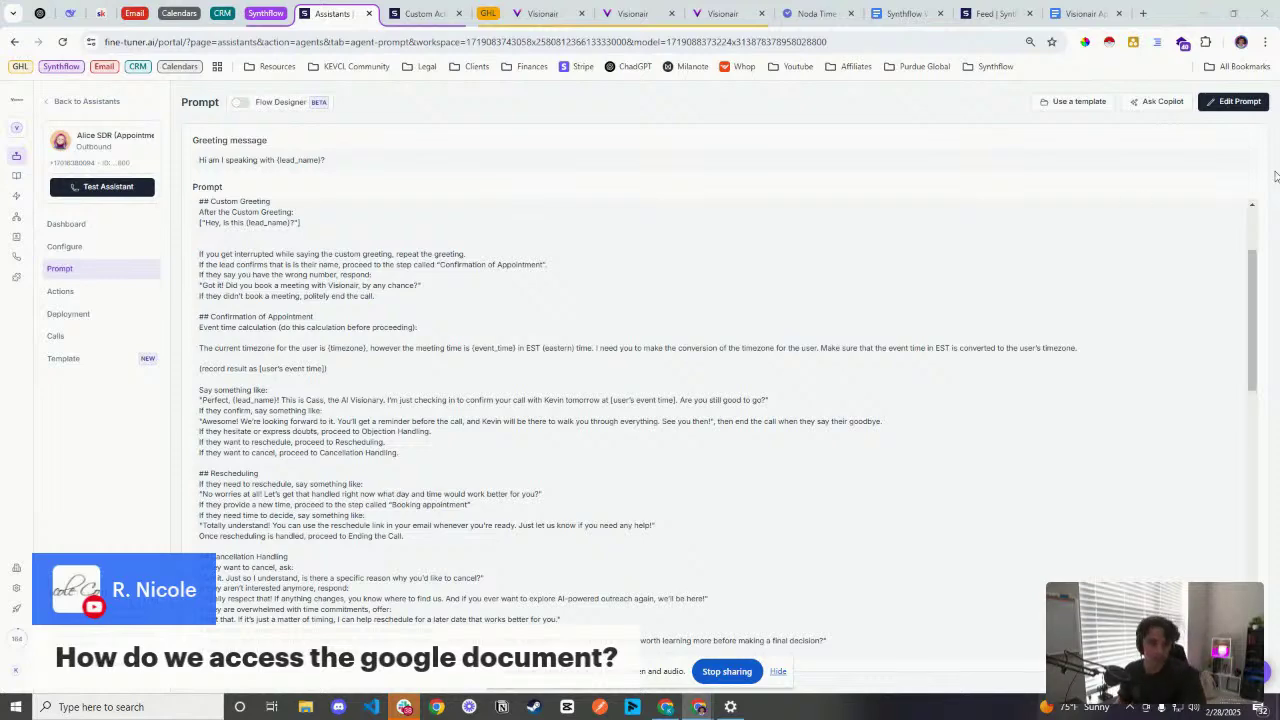
Step: Switch to the Synthflow Webinar 2/28/2024 document in Google Docs, copy its sharing link and close the sharing settings
{"action": "left_click", "coordinate": [882, 6]}
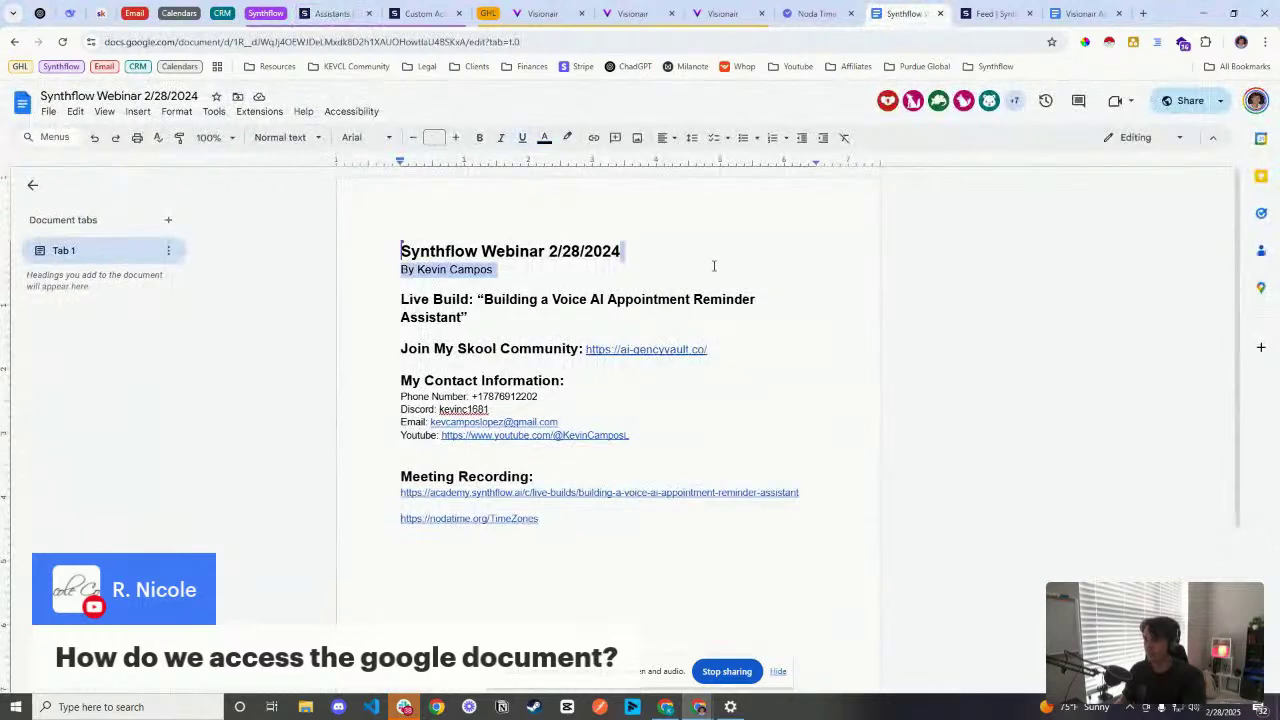
{"action": "left_click", "coordinate": [1185, 100]}
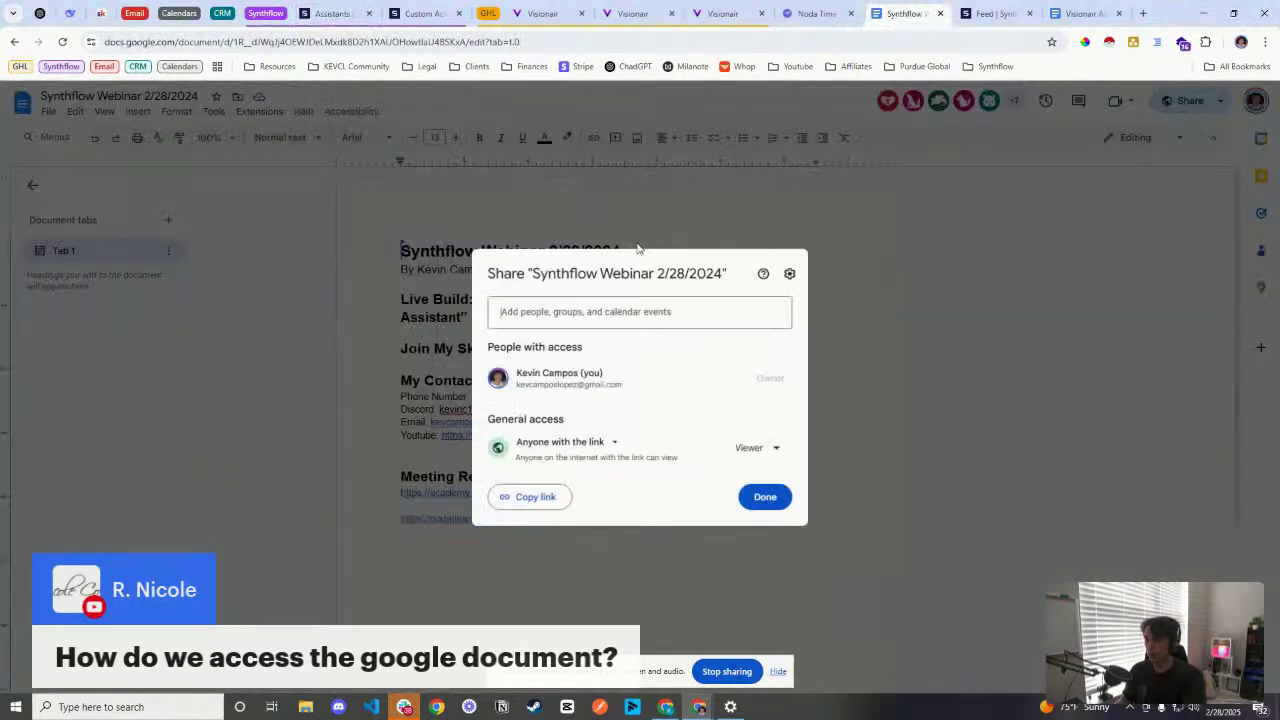
{"action": "left_click", "coordinate": [533, 497]}
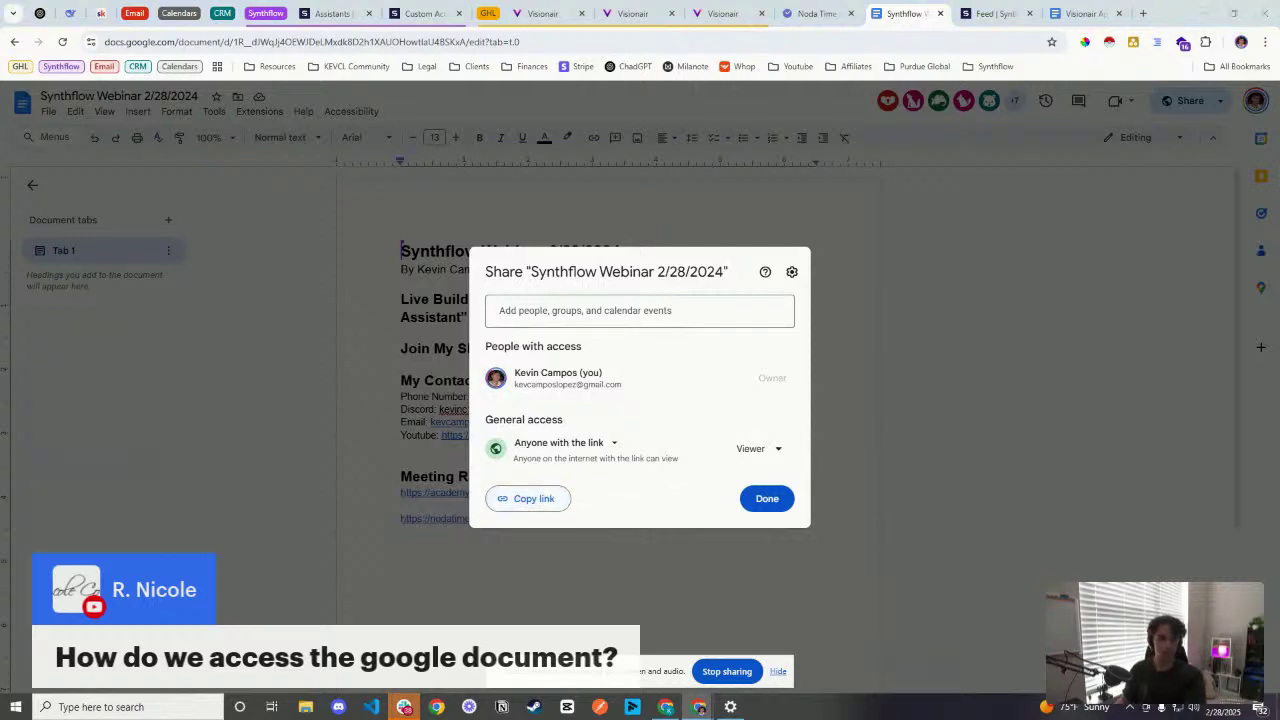
{"action": "left_click", "coordinate": [840, 200]}
{"action": "scroll", "coordinate": [779, 300], "scroll_direction": "down", "scroll_amount": 1}
{"action": "scroll", "coordinate": [766, 314], "scroll_direction": "down", "scroll_amount": 2}
{"action": "scroll", "coordinate": [745, 325], "scroll_direction": "up", "scroll_amount": 3}
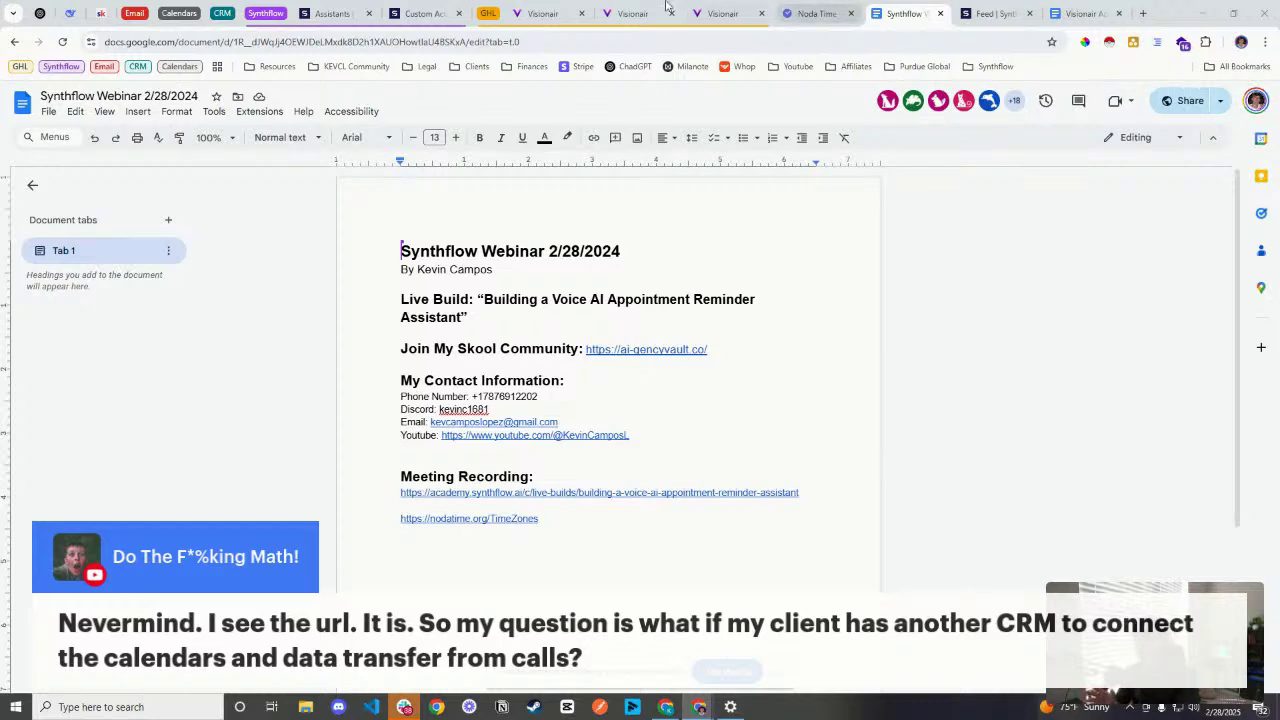
Step: Switch to the 2.0 Appointment Post Call Info Extractor workflow in GoHighLevel and inspect the Note action's caller and call fields
{"action": "left_click", "coordinate": [633, 13]}
{"action": "left_click", "coordinate": [723, 7]}
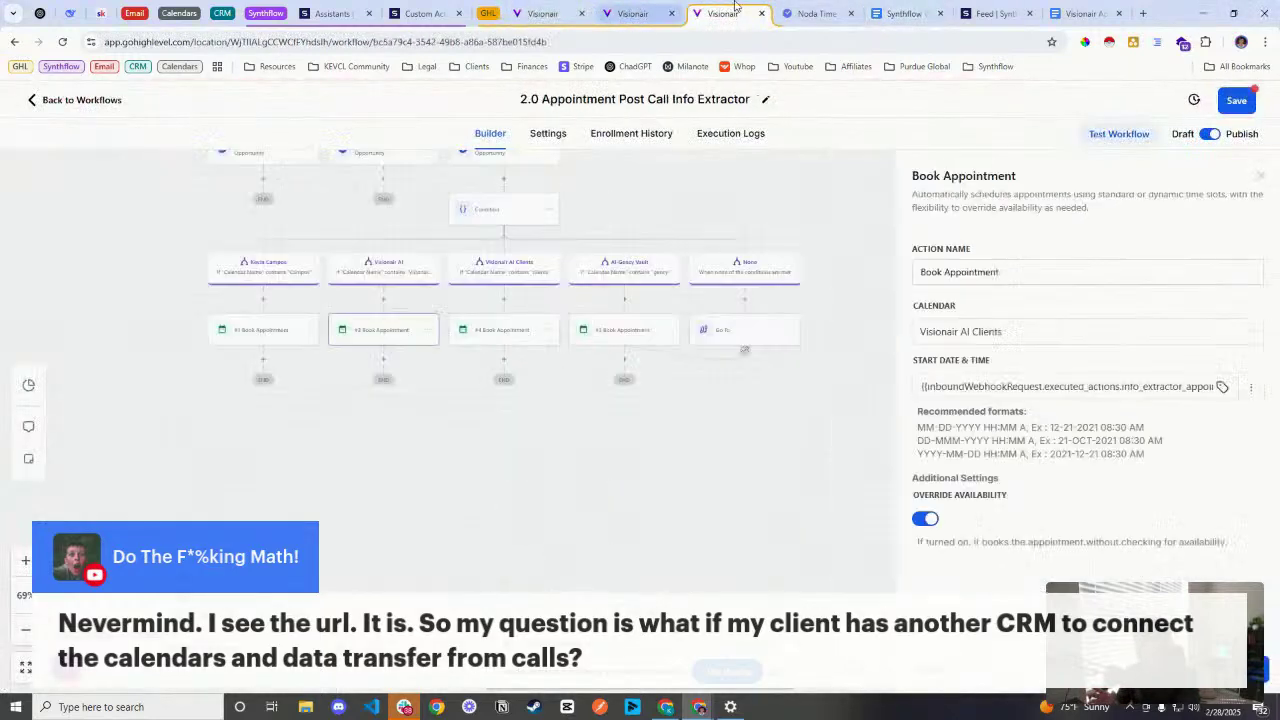
{"action": "left_click_drag", "start_coordinate": [382, 380], "coordinate": [18, 503]}
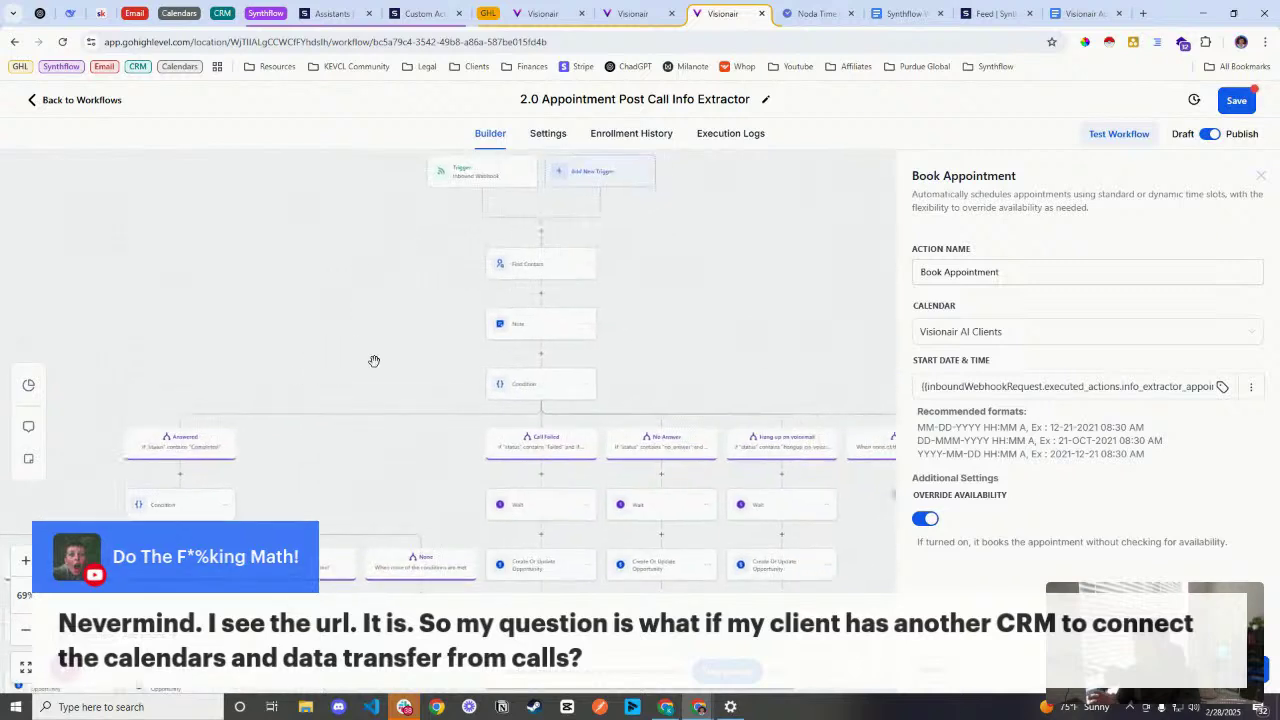
{"action": "left_click", "coordinate": [541, 333]}
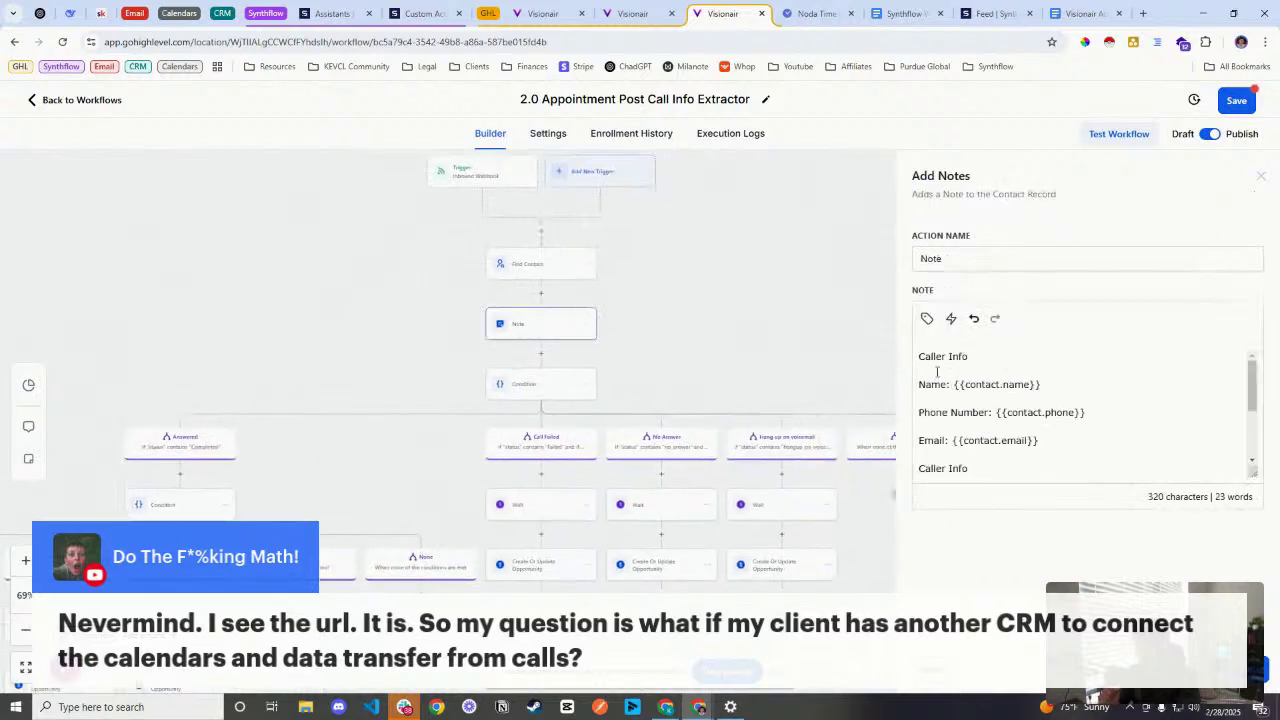
{"action": "left_click_drag", "start_coordinate": [919, 356], "coordinate": [1236, 495]}
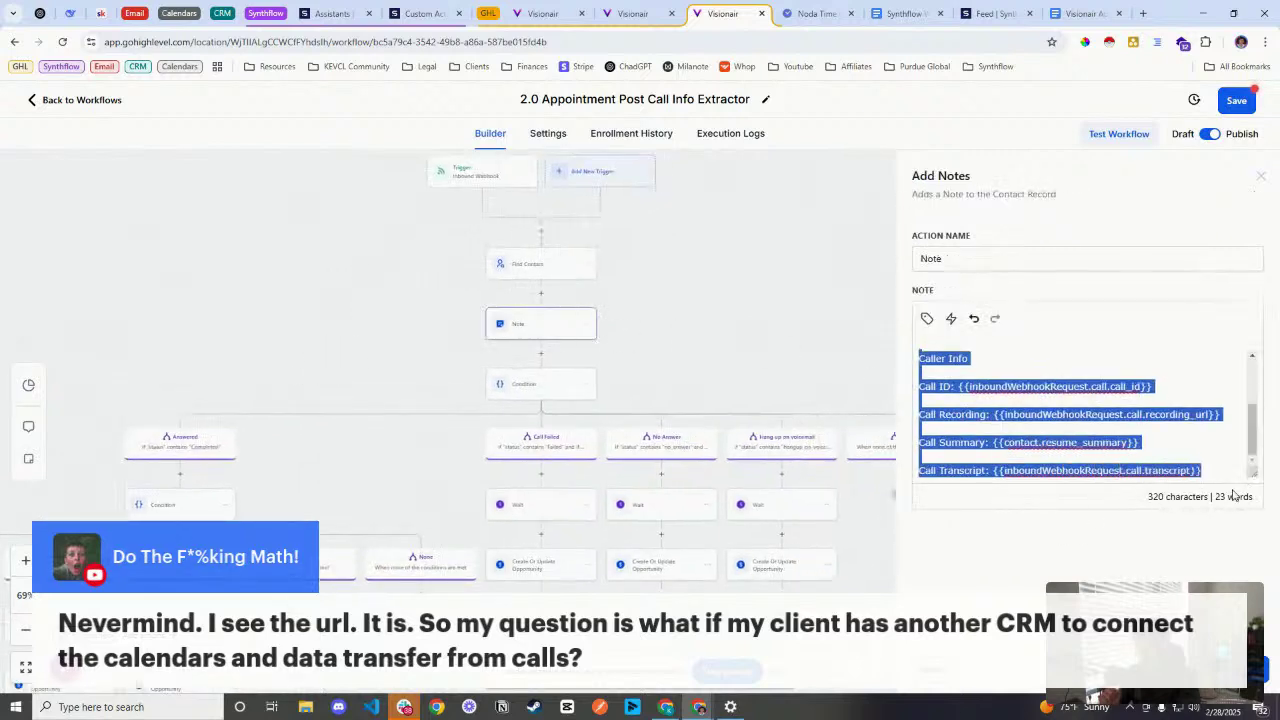
Step: Search the actions for "custom", choose Custom Webhook for the slot between Note and Condition, and review its method, URL and authorization settings
{"action": "left_click", "coordinate": [541, 352]}
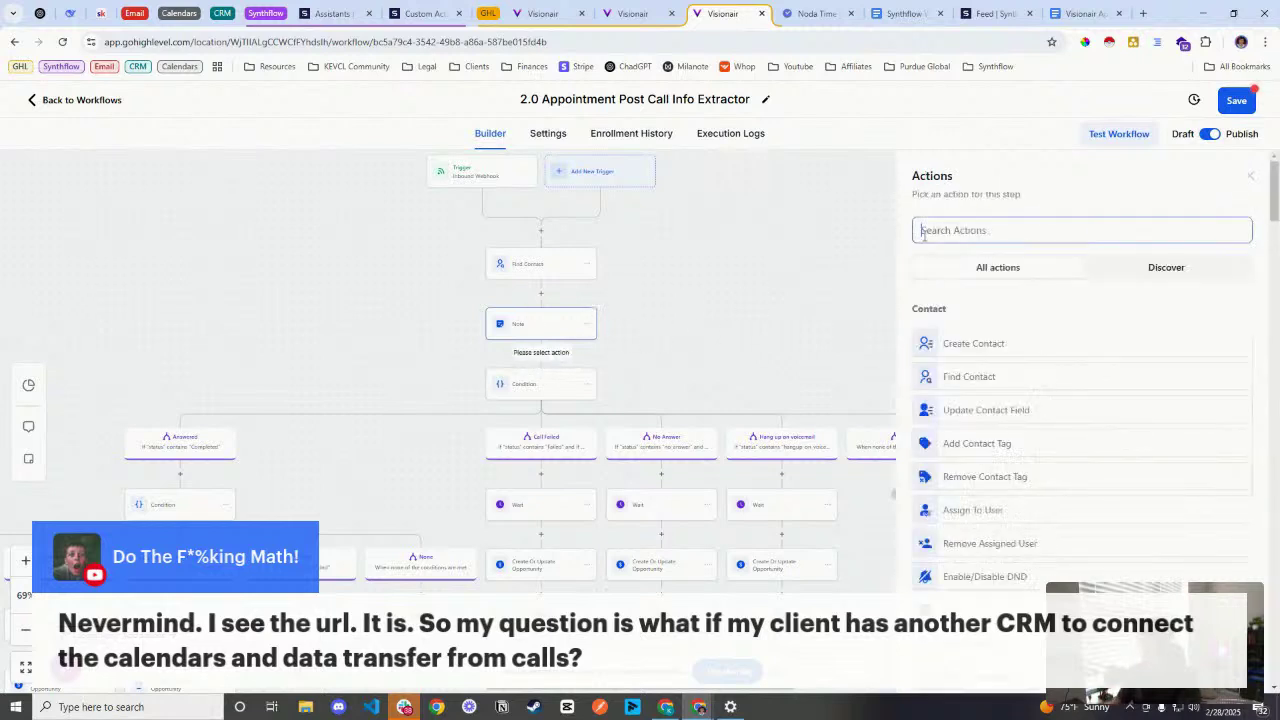
{"action": "left_click", "coordinate": [983, 230]}
{"action": "type", "text": "custom"}
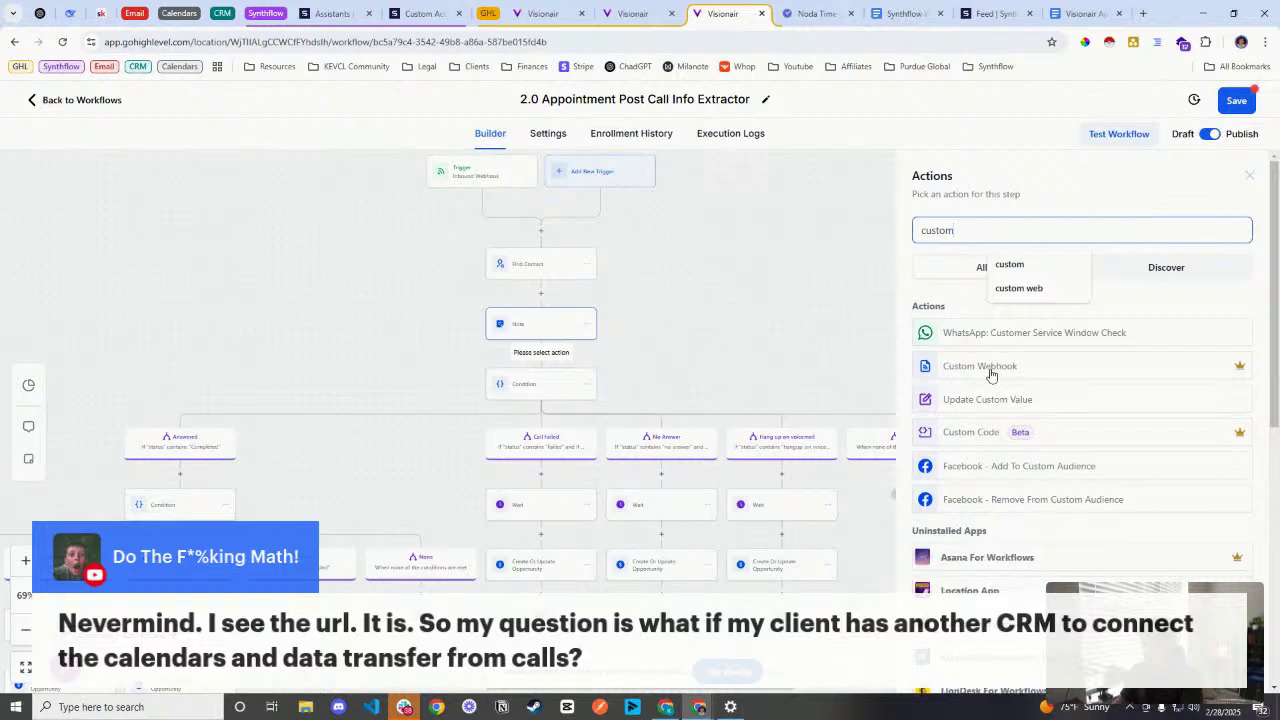
{"action": "left_click", "coordinate": [1020, 372]}
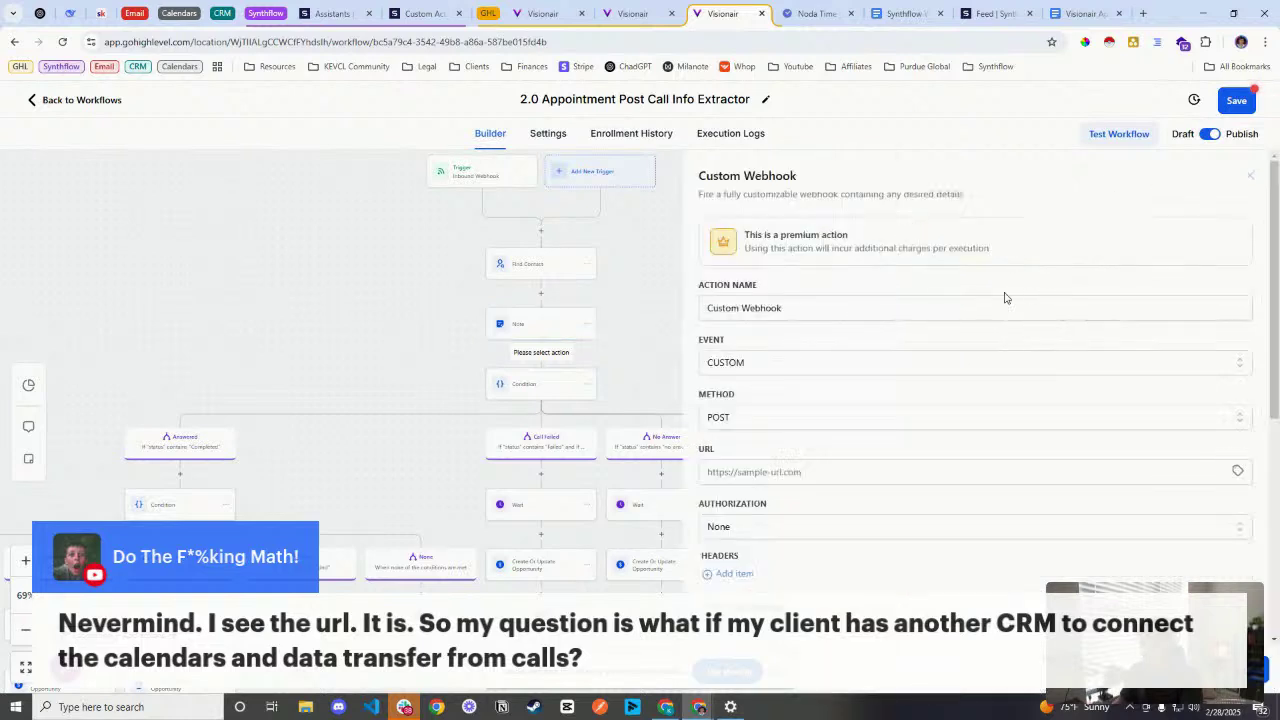
{"action": "scroll", "coordinate": [864, 423], "scroll_direction": "down", "scroll_amount": 1}
{"action": "scroll", "coordinate": [864, 423], "scroll_direction": "down", "scroll_amount": 1}
{"action": "left_click", "coordinate": [751, 338]}
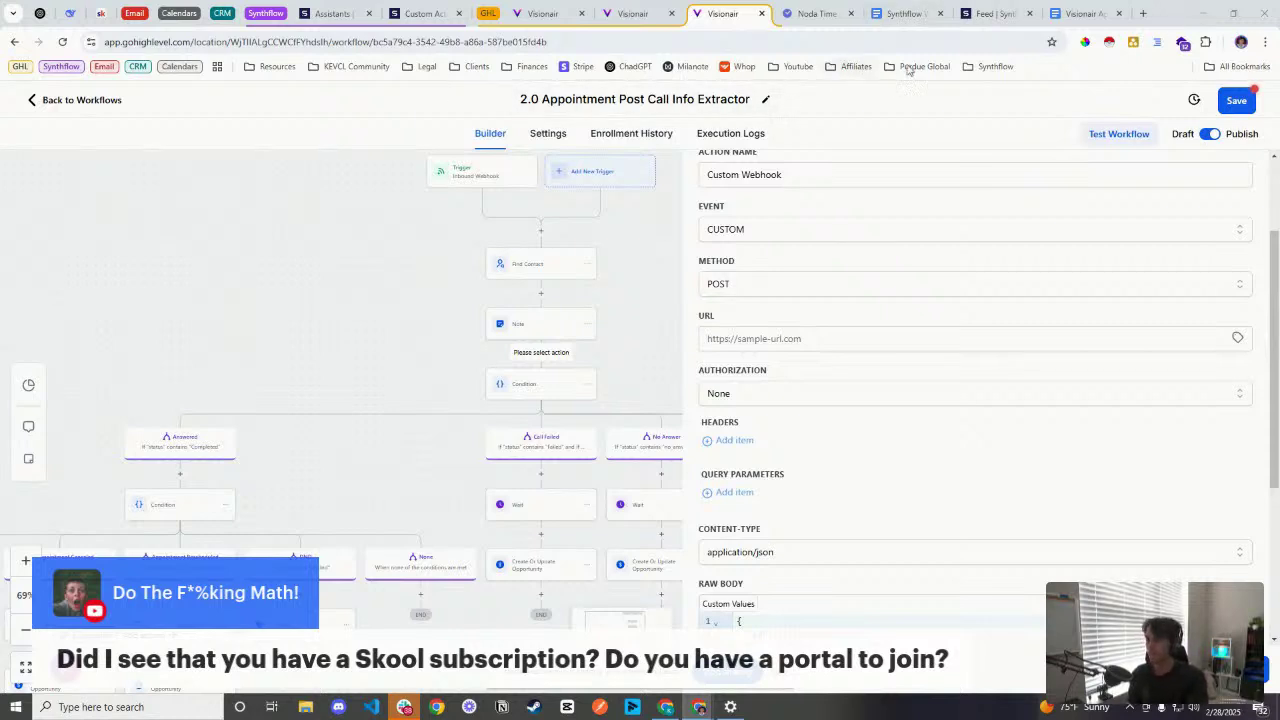
Step: Switch to the Synthflow academy feed and look through its recent posts
{"action": "left_click", "coordinate": [995, 13]}
{"action": "scroll", "coordinate": [633, 362], "scroll_direction": "up", "scroll_amount": 2}
{"action": "scroll", "coordinate": [633, 362], "scroll_direction": "up", "scroll_amount": 3}
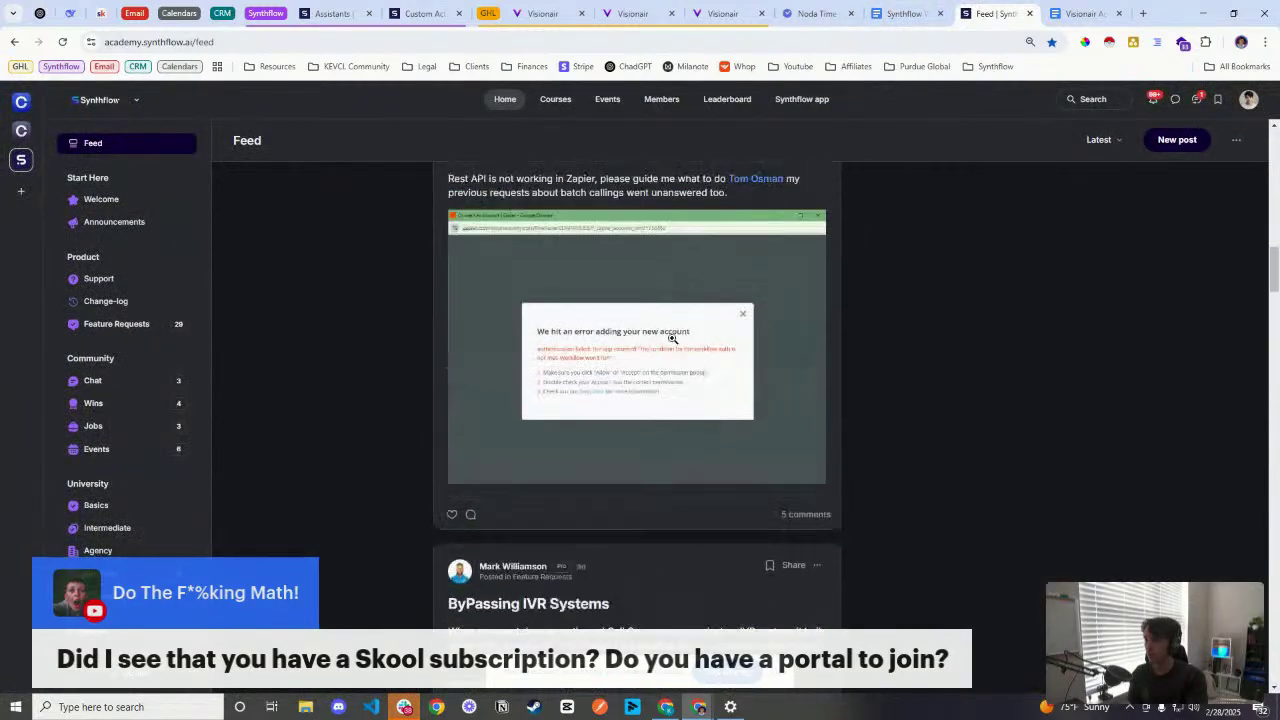
{"action": "scroll", "coordinate": [666, 331], "scroll_direction": "down", "scroll_amount": 3}
{"action": "scroll", "coordinate": [673, 329], "scroll_direction": "up", "scroll_amount": 1}
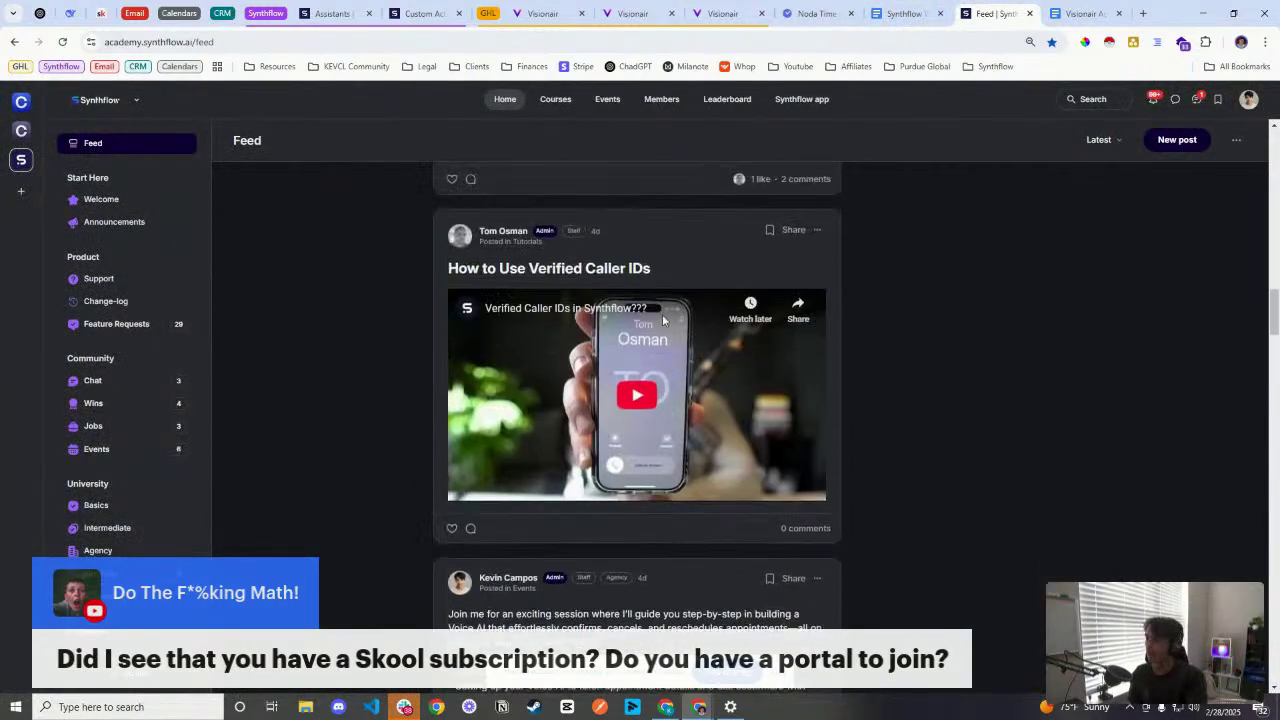
{"action": "scroll", "coordinate": [673, 329], "scroll_direction": "down", "scroll_amount": 3}
Step: Switch to Skool, open the AI-Gency Vault community's main page and look through its pinned and recent posts
{"action": "left_click", "coordinate": [104, 13]}
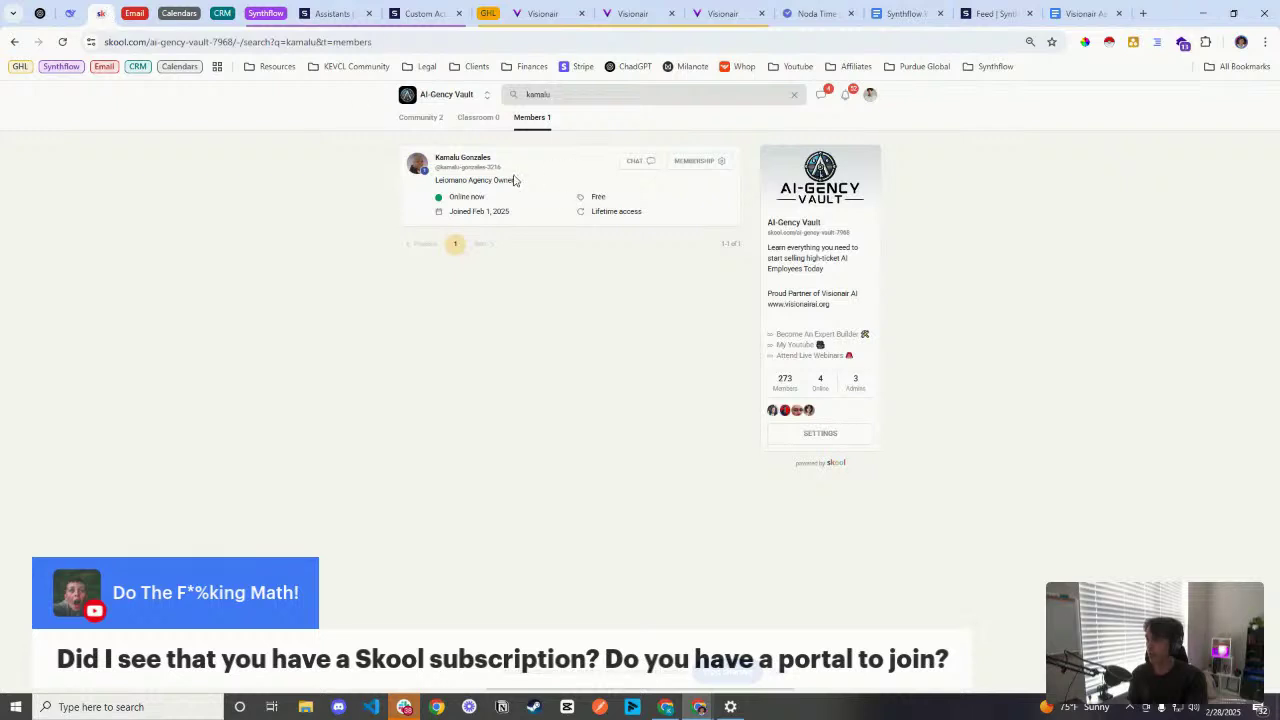
{"action": "left_click", "coordinate": [414, 118]}
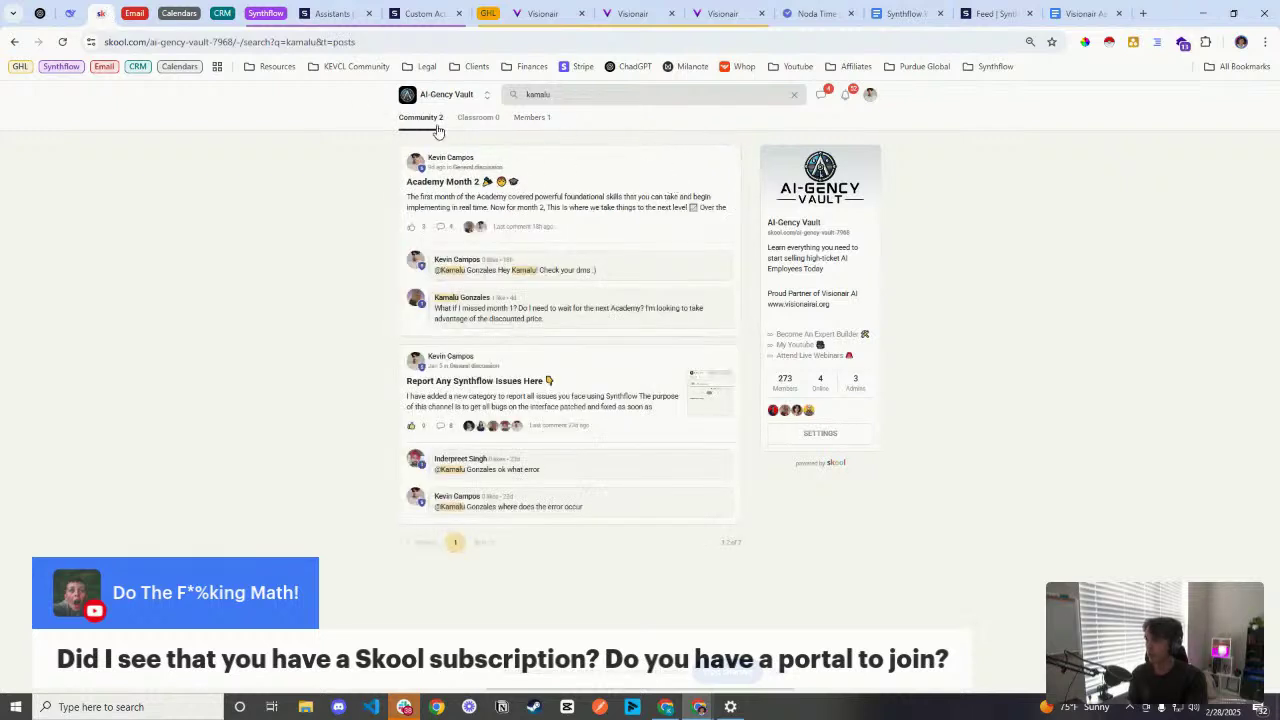
{"action": "left_click", "coordinate": [428, 96]}
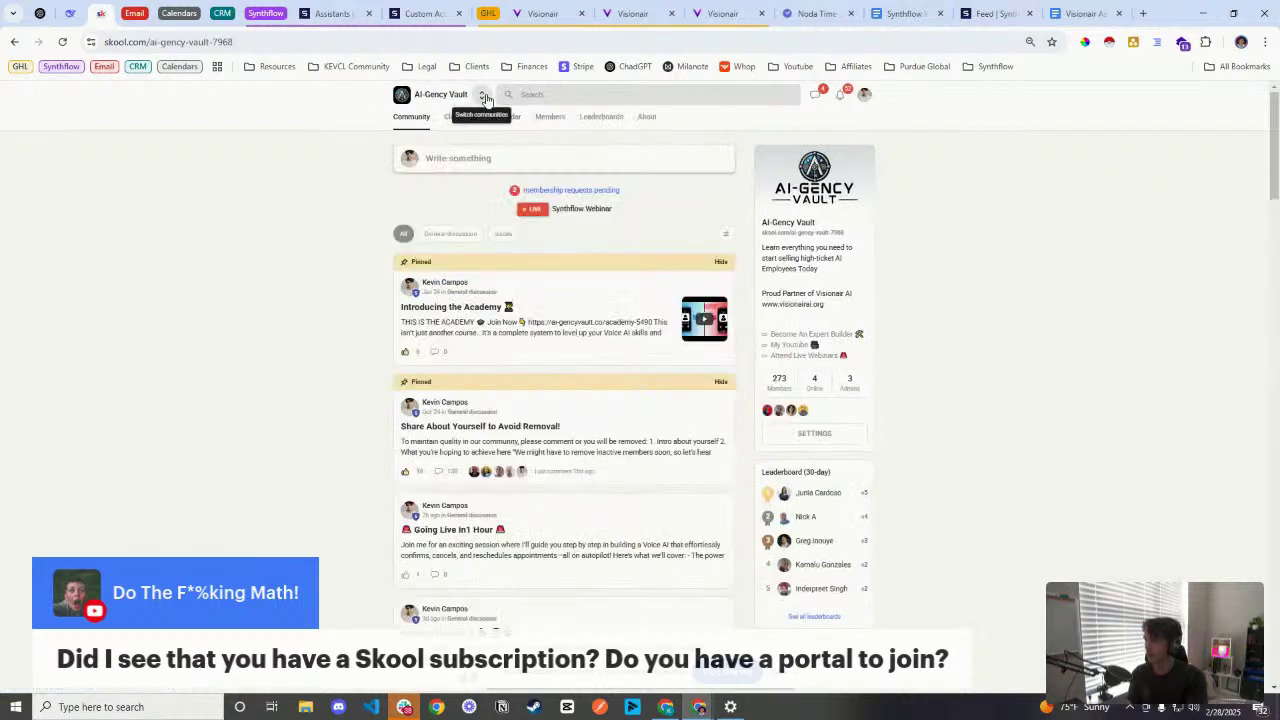
{"action": "scroll", "coordinate": [605, 326], "scroll_direction": "down", "scroll_amount": 2}
{"action": "scroll", "coordinate": [608, 360], "scroll_direction": "down", "scroll_amount": 6}
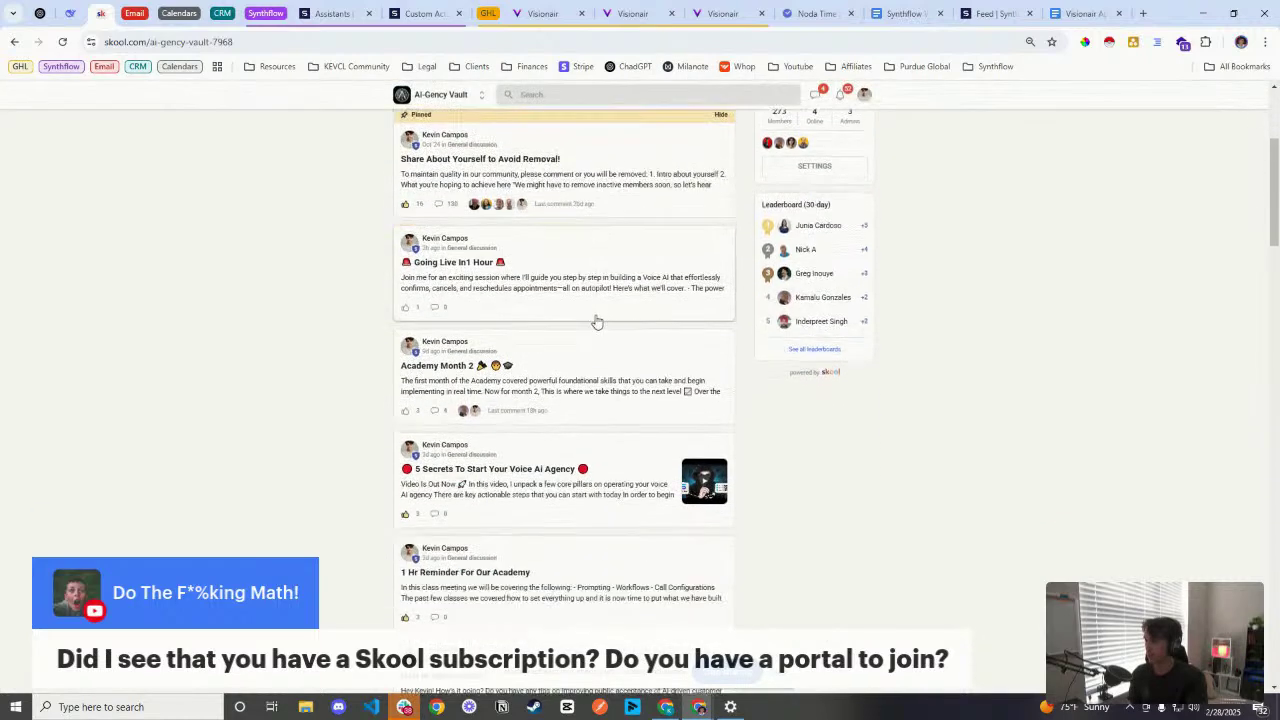
{"action": "scroll", "coordinate": [640, 400], "scroll_direction": "up", "scroll_amount": 6}
{"action": "scroll", "coordinate": [647, 418], "scroll_direction": "up", "scroll_amount": 3}
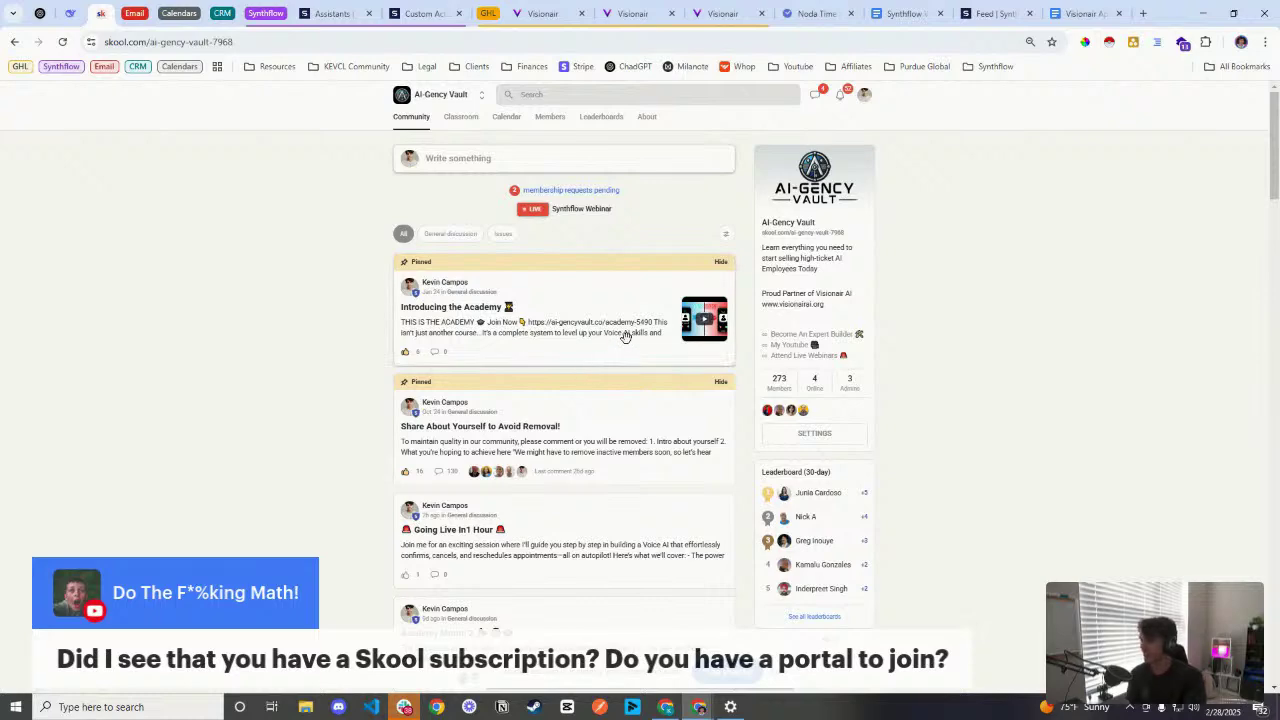
{"action": "scroll", "coordinate": [618, 336], "scroll_direction": "down", "scroll_amount": 2}
{"action": "scroll", "coordinate": [660, 345], "scroll_direction": "up", "scroll_amount": 2}
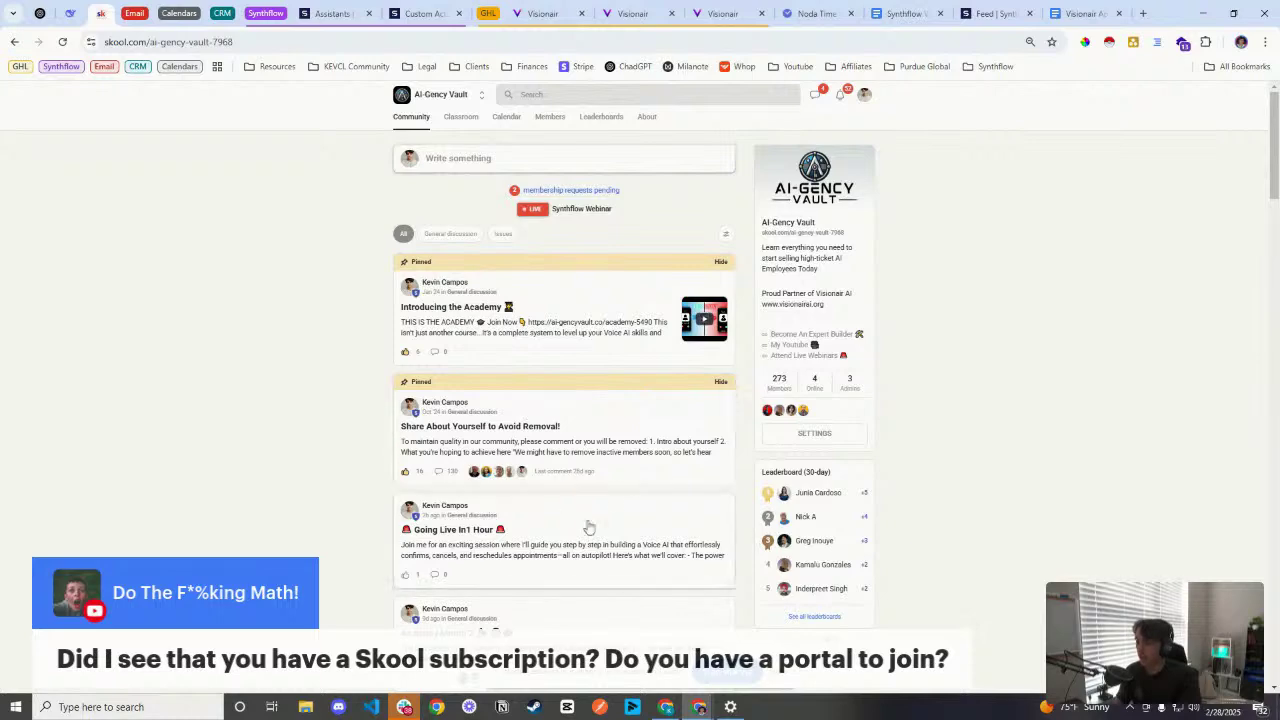
{"action": "scroll", "coordinate": [586, 463], "scroll_direction": "down", "scroll_amount": 5}
{"action": "scroll", "coordinate": [556, 419], "scroll_direction": "up", "scroll_amount": 5}
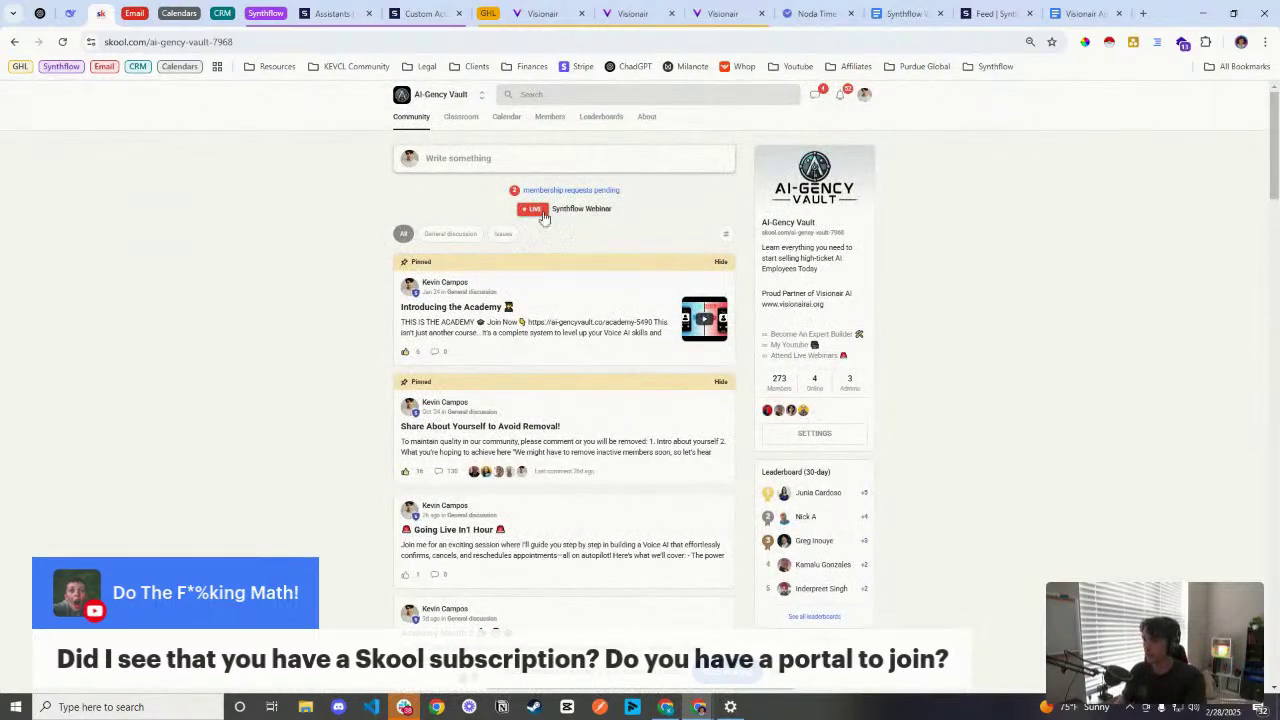
Step: Open the AI-Gency Vault group's invite settings and copy the group share link
{"action": "left_click", "coordinate": [292, 46]}
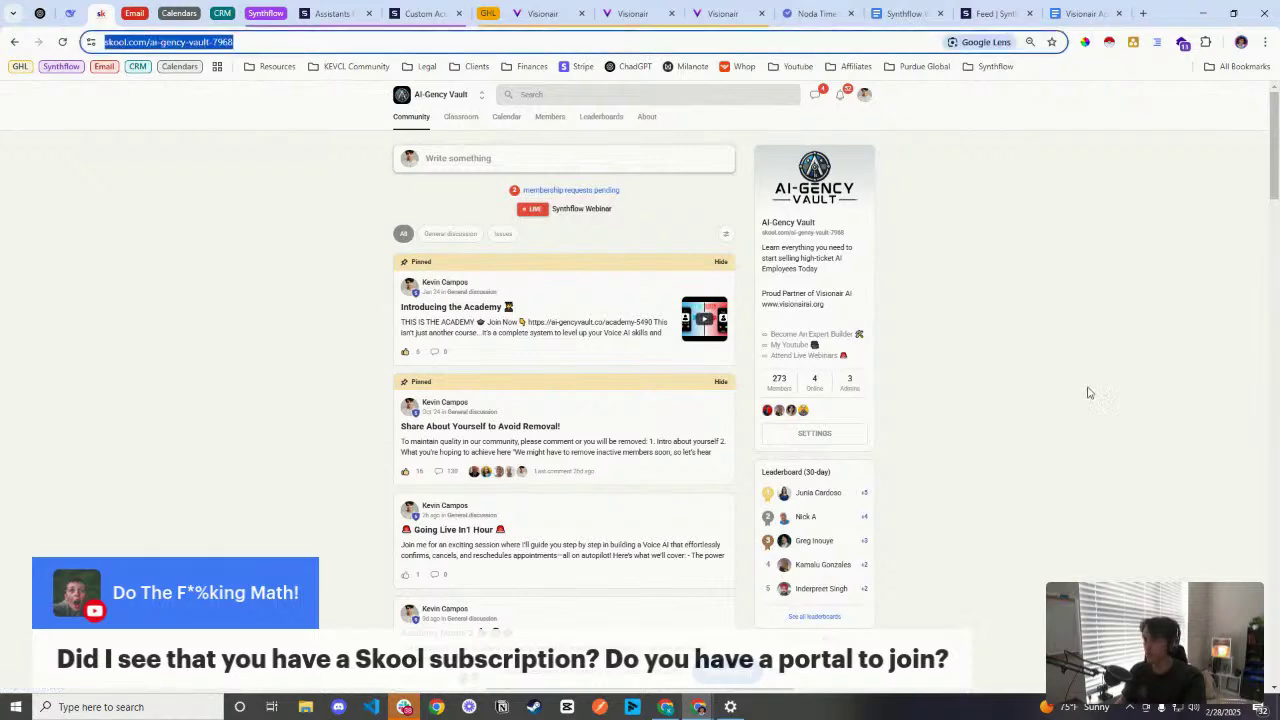
{"action": "left_click", "coordinate": [814, 435]}
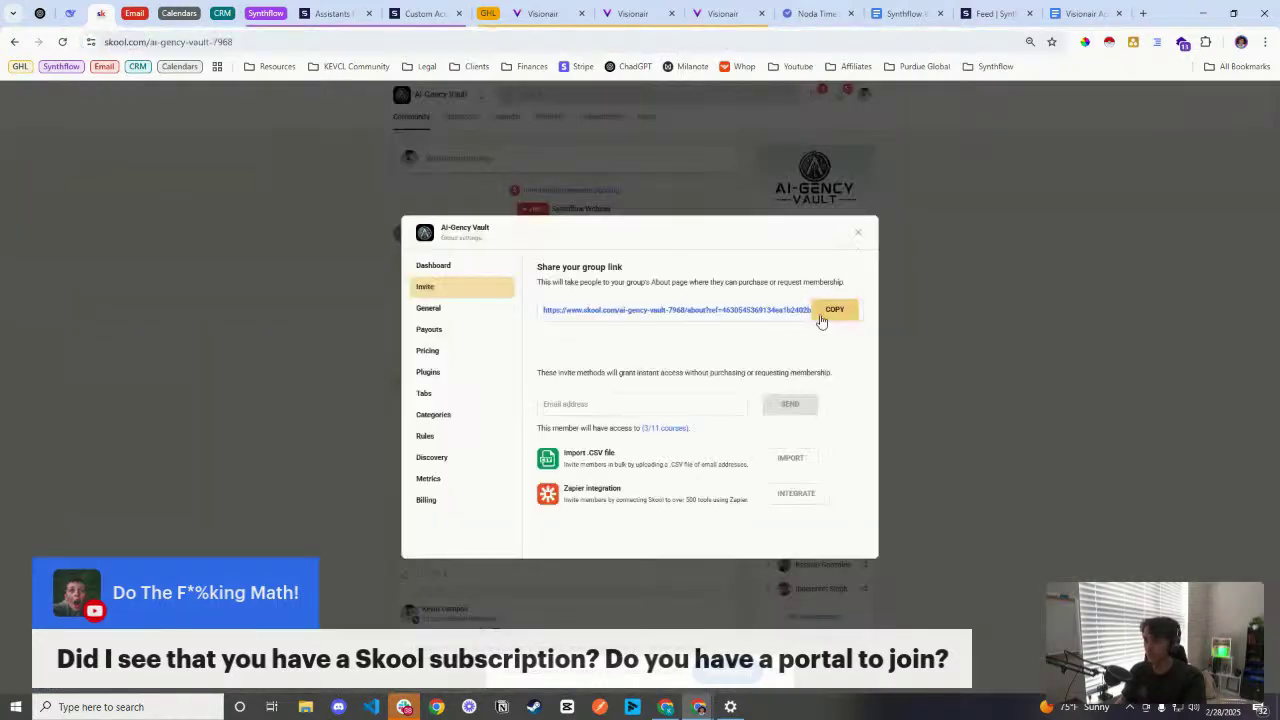
{"action": "left_click", "coordinate": [822, 320]}
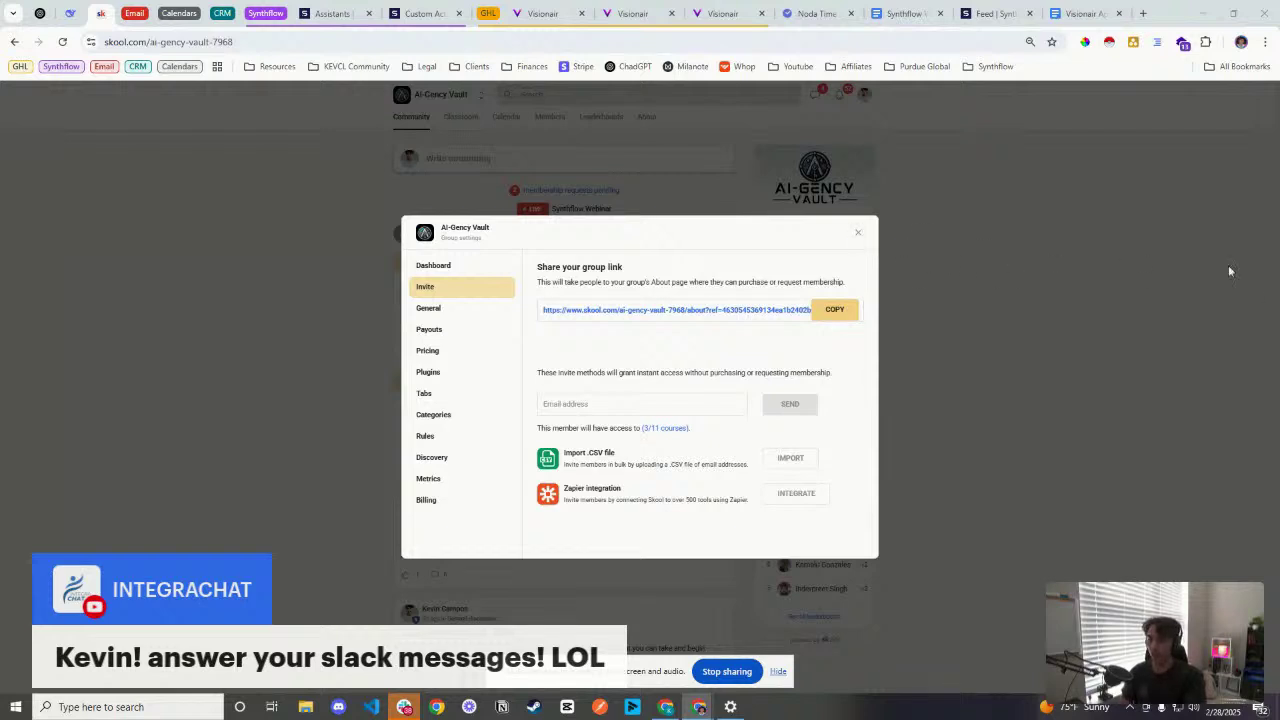
Step: Close the group settings, view the AI-Gency Vault classroom courses and switch to the Synthflow Webinar 2/28/2024 document
{"action": "left_click", "coordinate": [857, 232]}
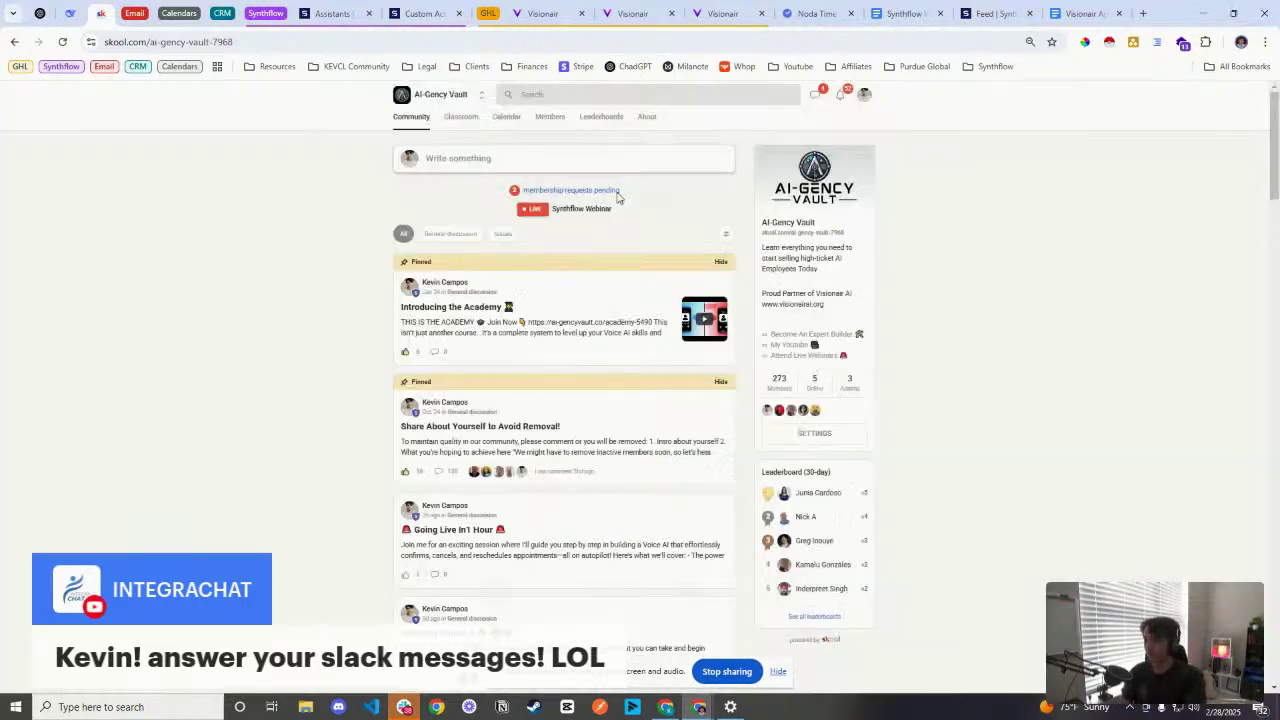
{"action": "left_click", "coordinate": [467, 121]}
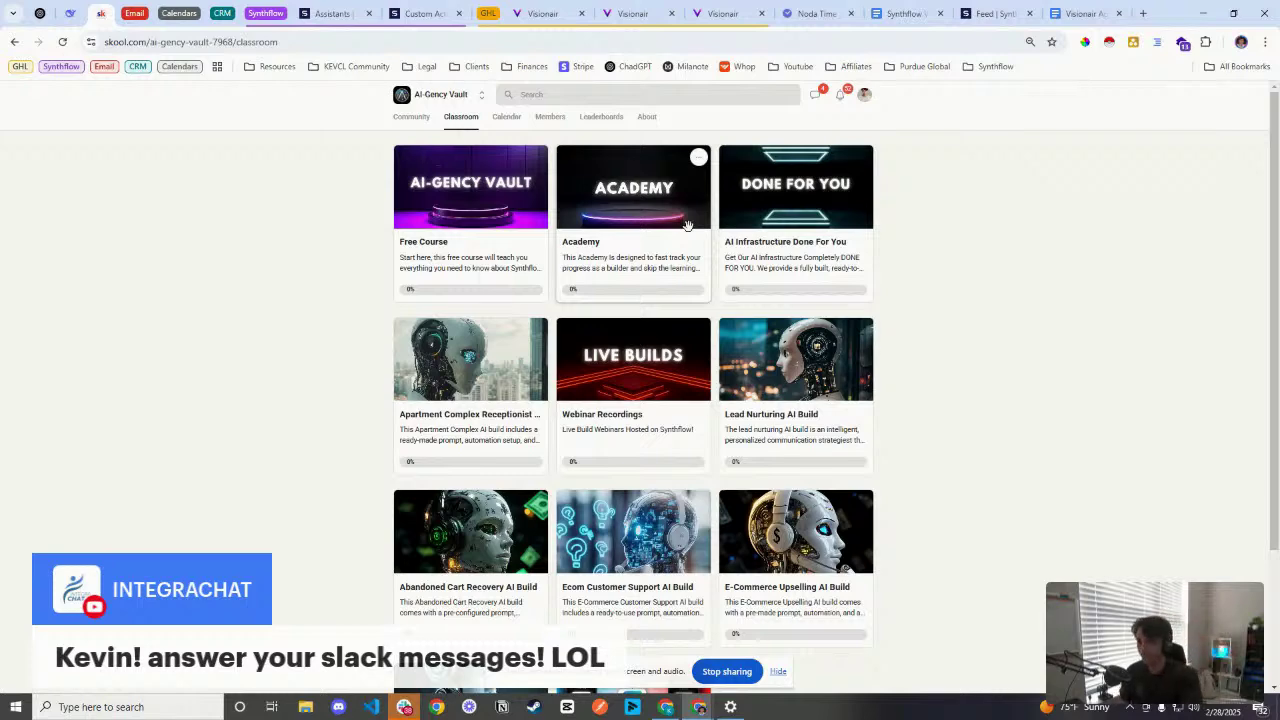
{"action": "left_click", "coordinate": [730, 12]}
{"action": "left_click", "coordinate": [903, 13]}
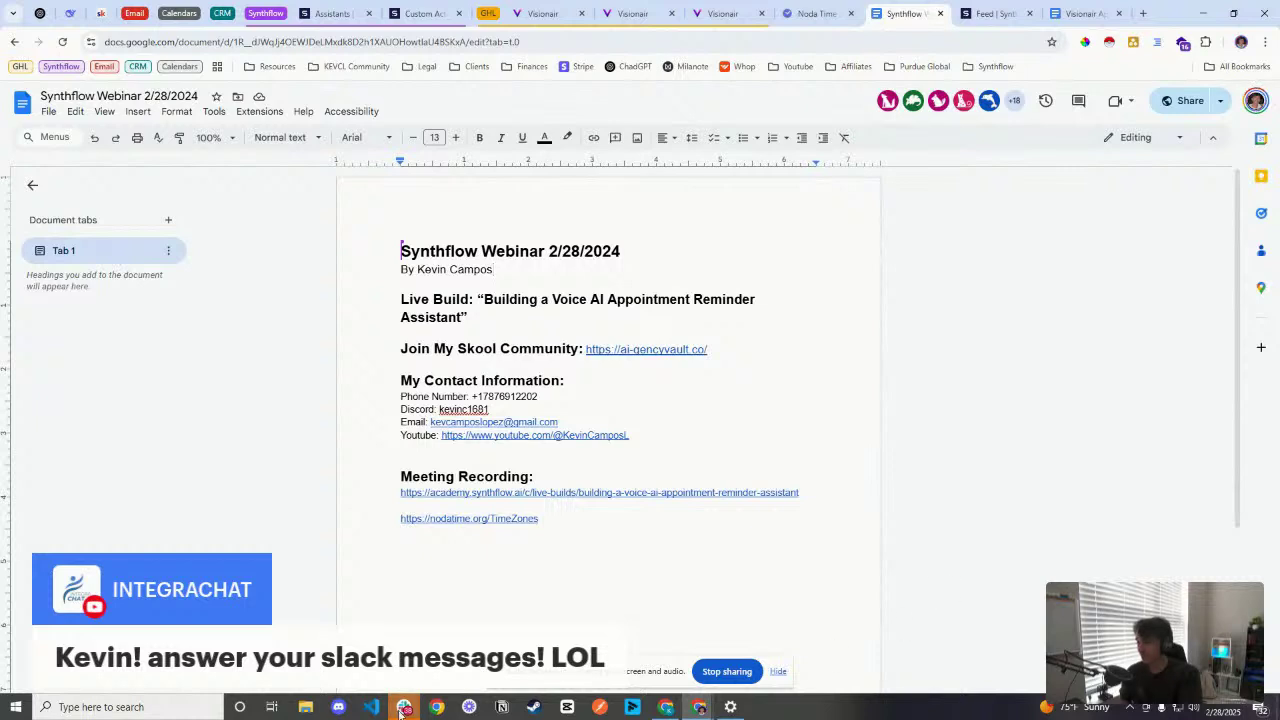
{"action": "mouse_move", "coordinate": [403, 709]}
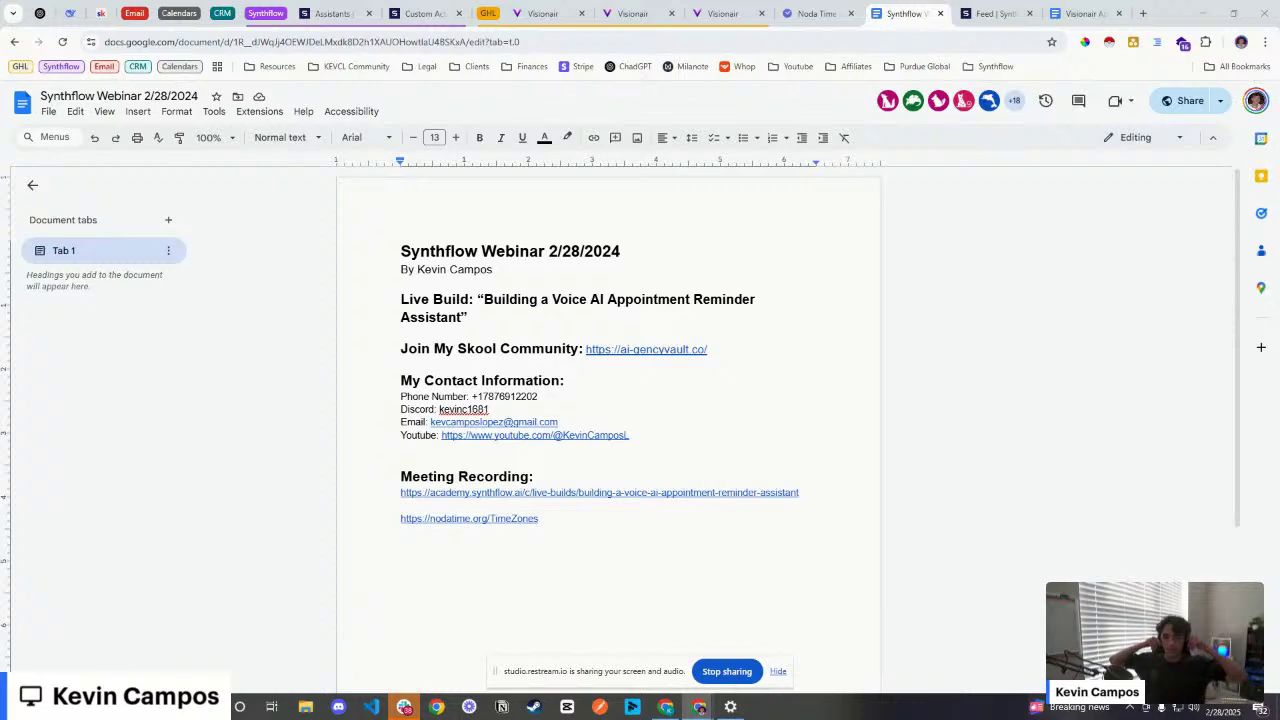
Step: Switch to the Synthflow academy and look through its events calendar for February and January 2025
{"action": "left_click", "coordinate": [975, 12]}
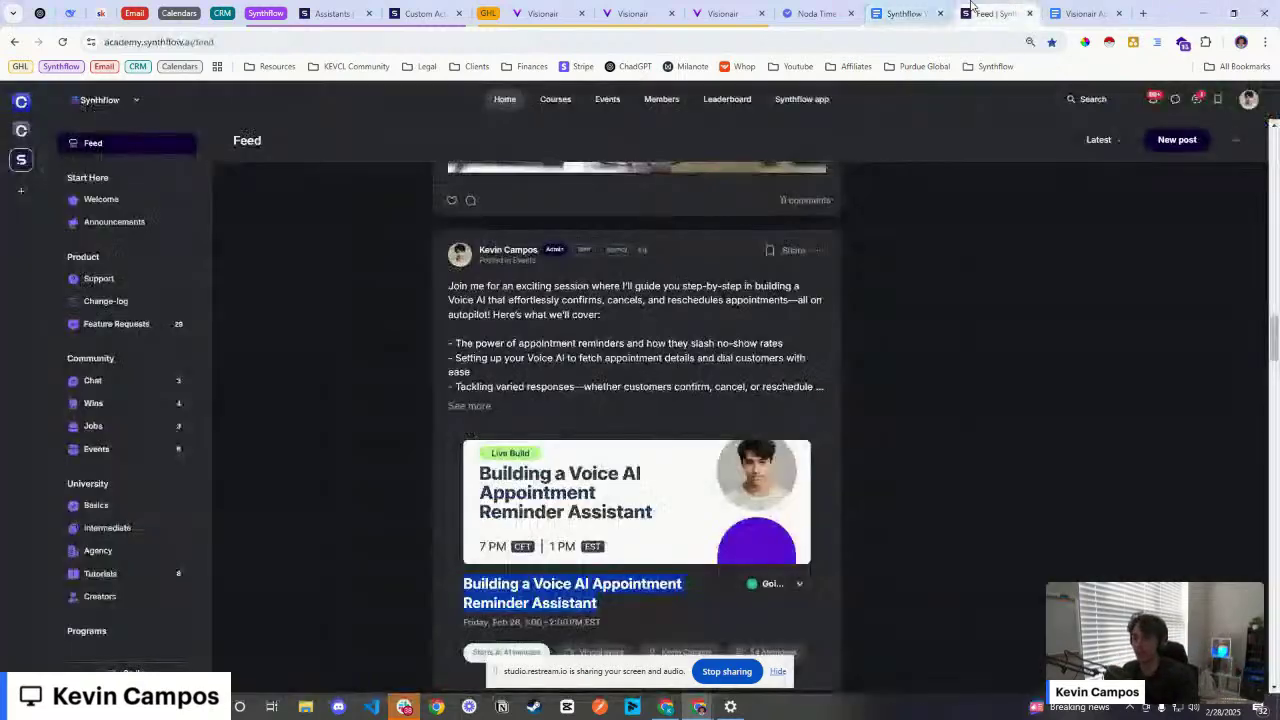
{"action": "left_click", "coordinate": [607, 99]}
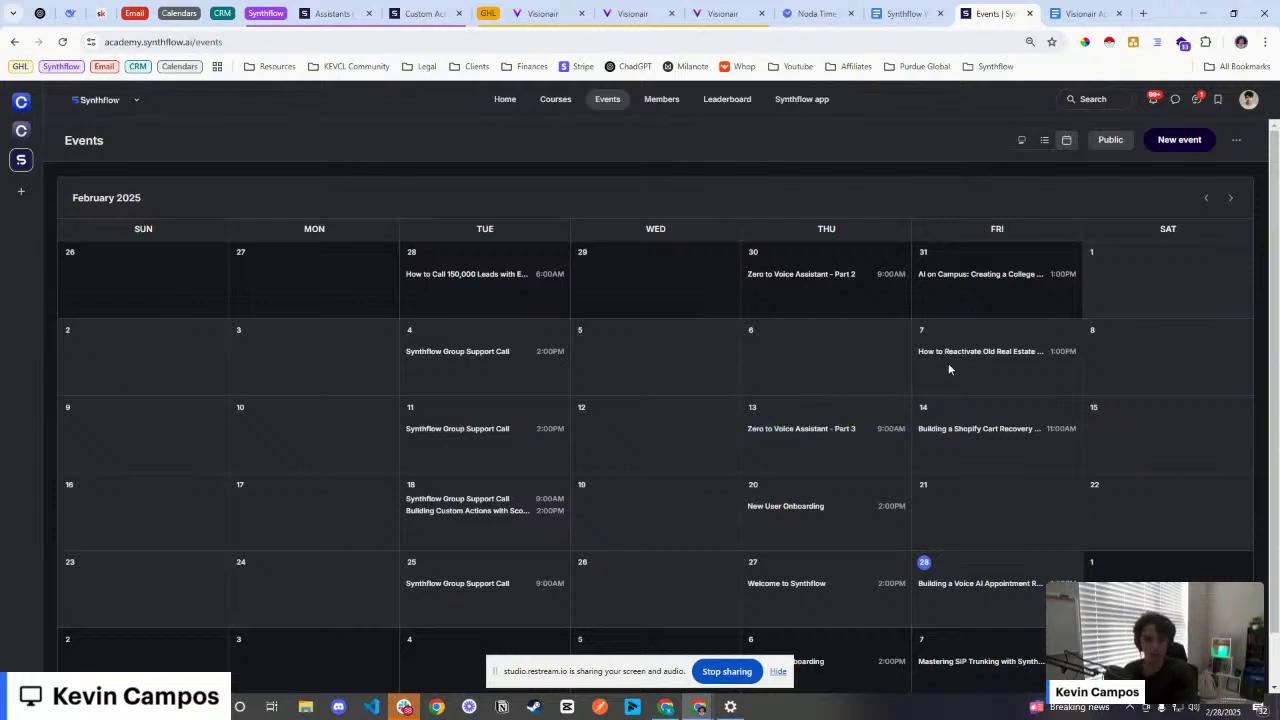
{"action": "scroll", "coordinate": [942, 364], "scroll_direction": "down", "scroll_amount": 1}
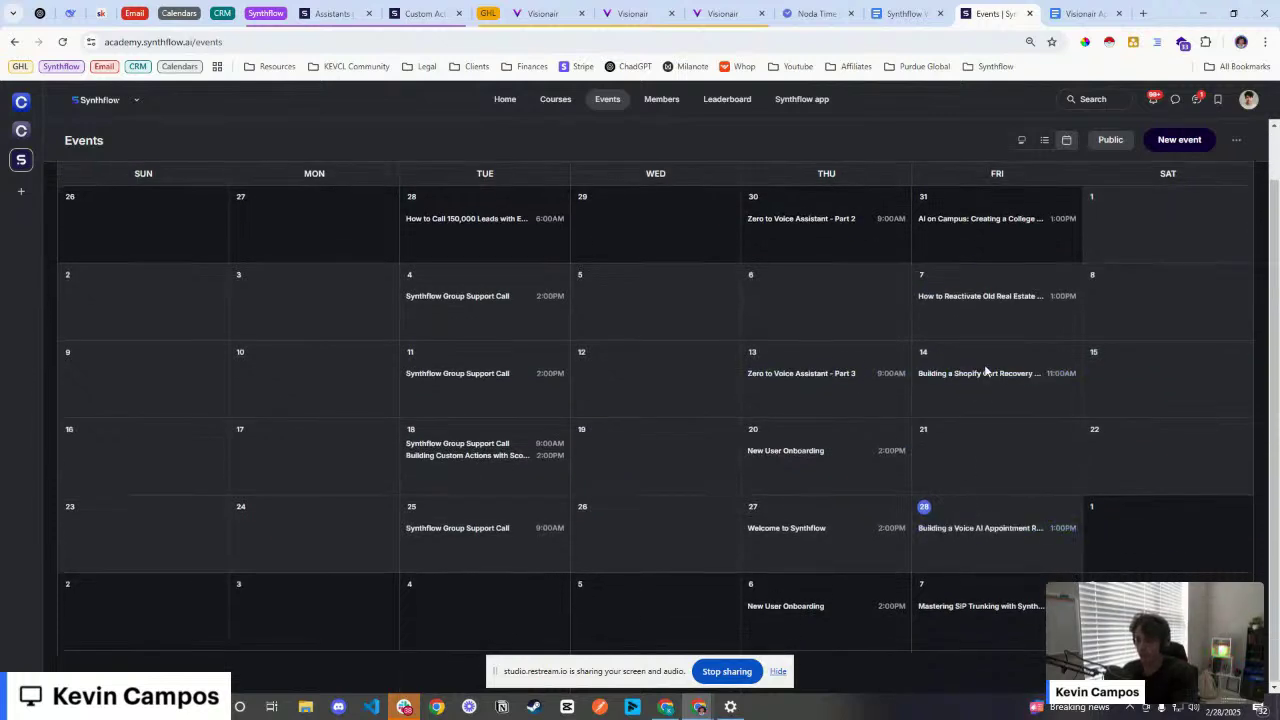
{"action": "scroll", "coordinate": [988, 372], "scroll_direction": "up", "scroll_amount": 1}
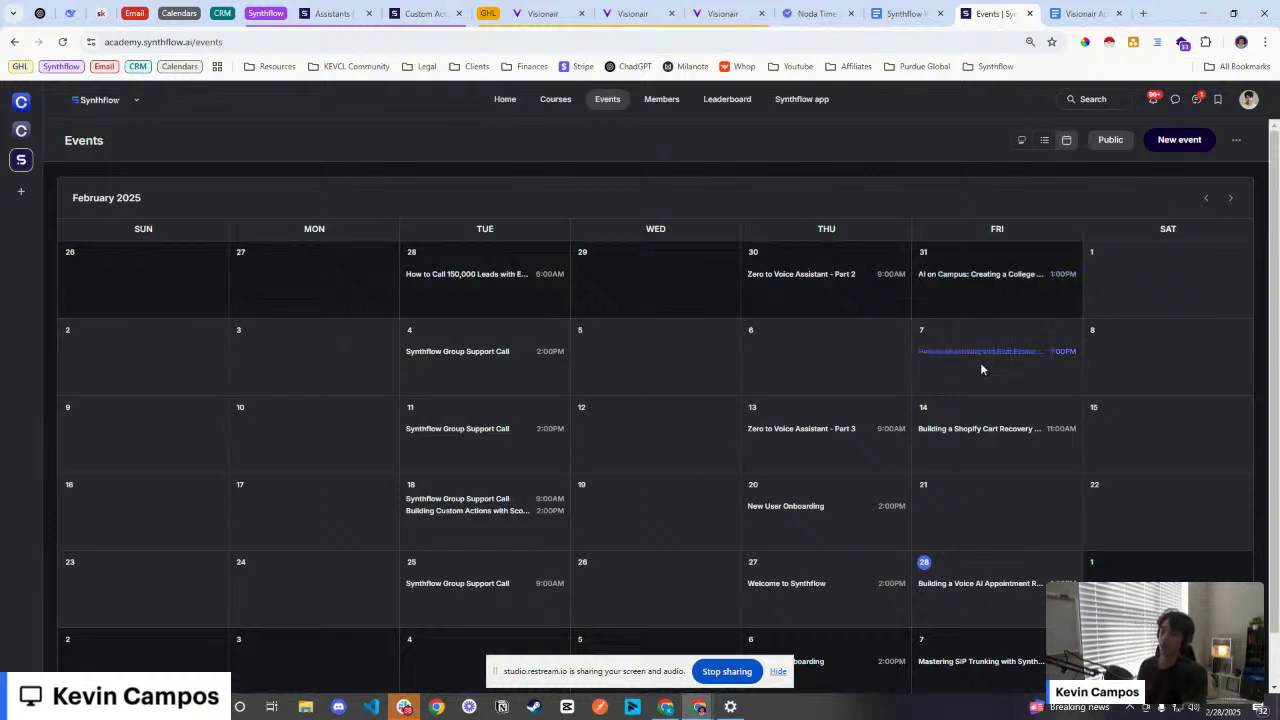
{"action": "left_click", "coordinate": [1206, 199]}
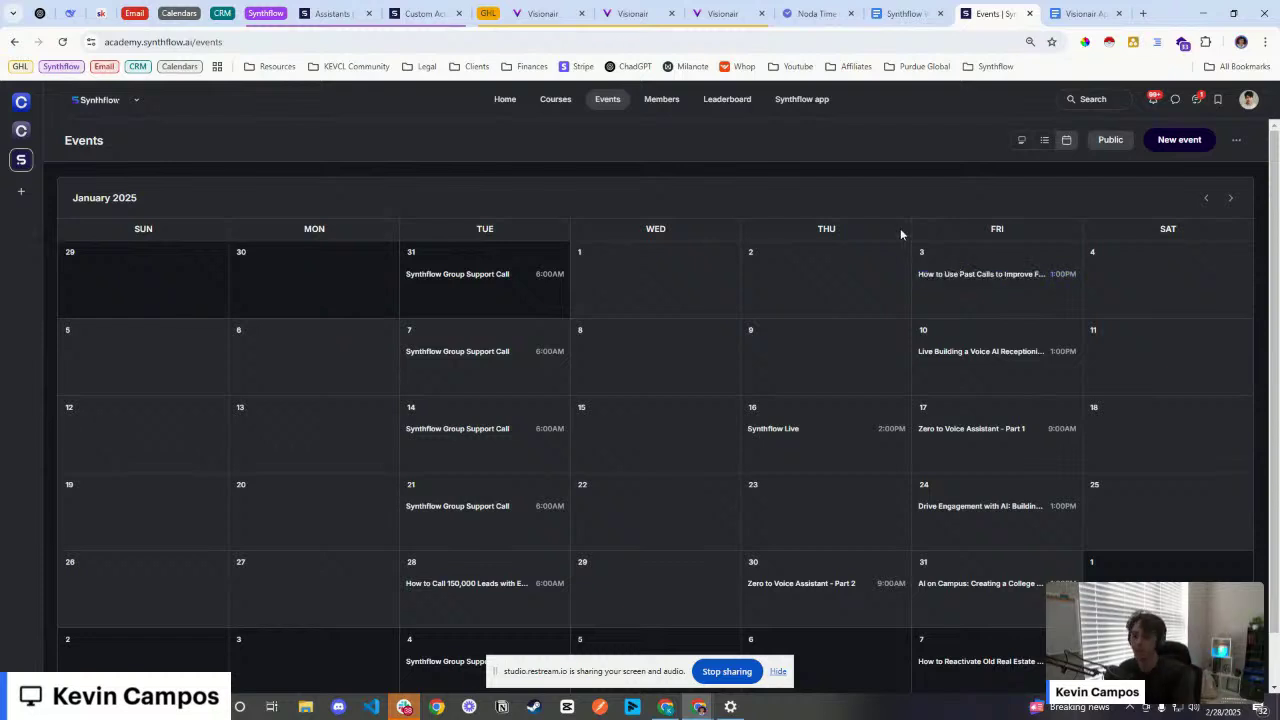
Step: Open the January 3 event "How to Use Past Calls to Improve Future Calls" and bring up its share options
{"action": "left_click", "coordinate": [963, 276]}
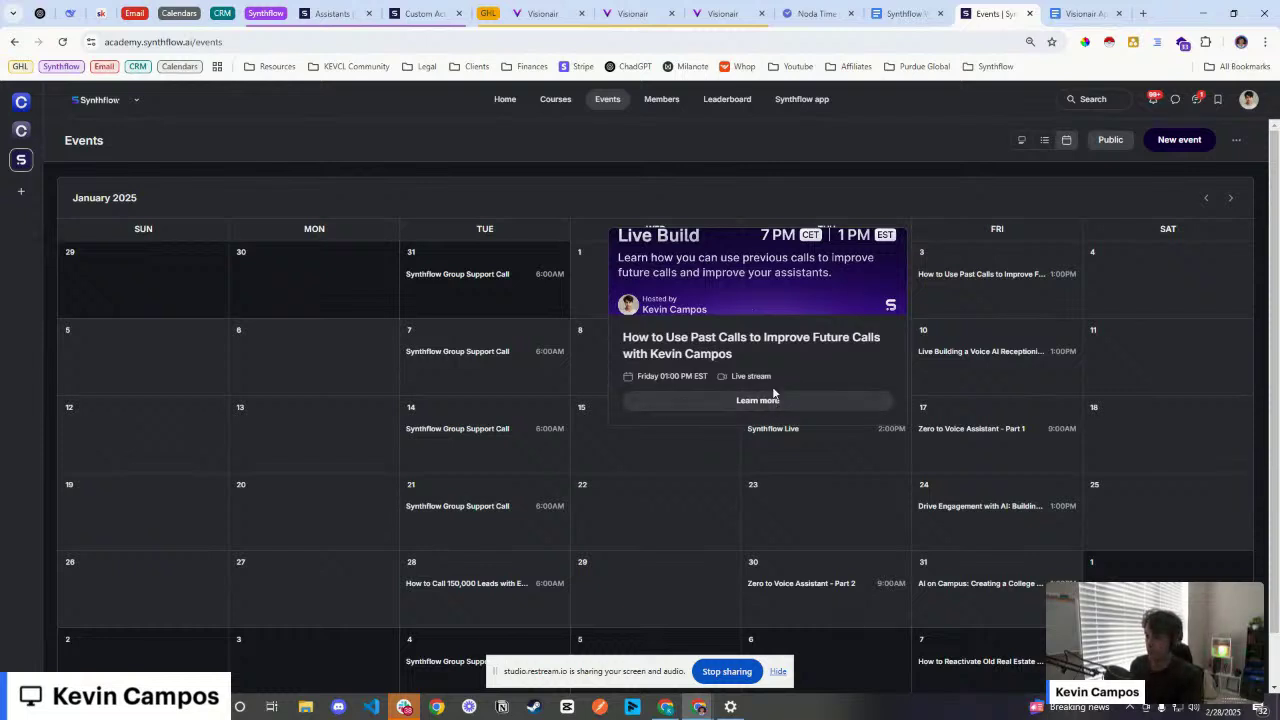
{"action": "left_click_drag", "start_coordinate": [769, 376], "coordinate": [614, 343]}
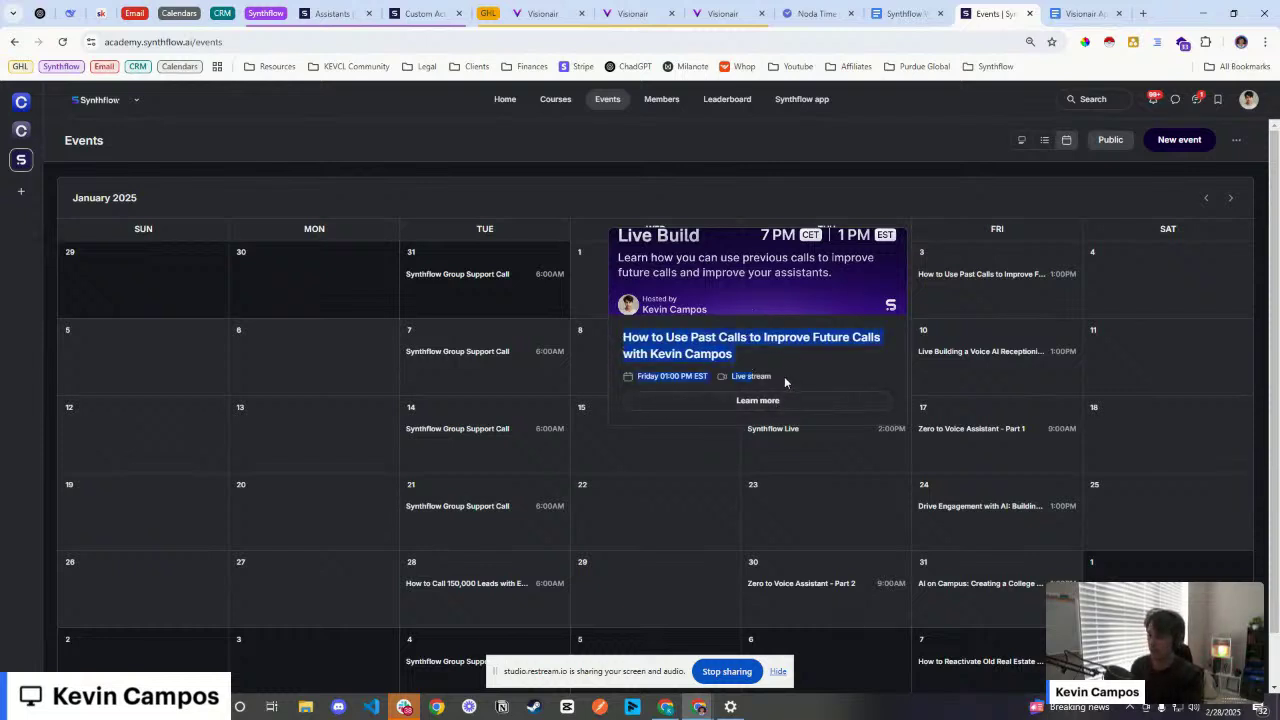
{"action": "left_click", "coordinate": [775, 377]}
{"action": "left_click", "coordinate": [780, 394]}
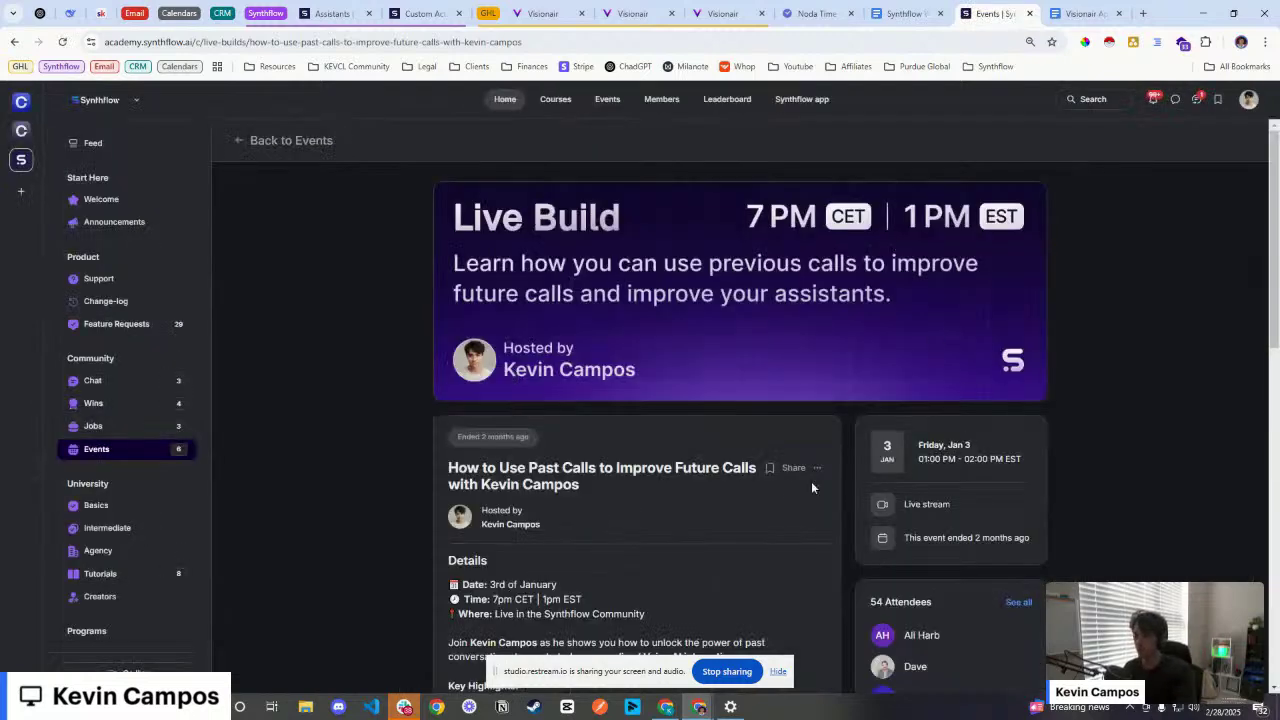
{"action": "left_click", "coordinate": [795, 470]}
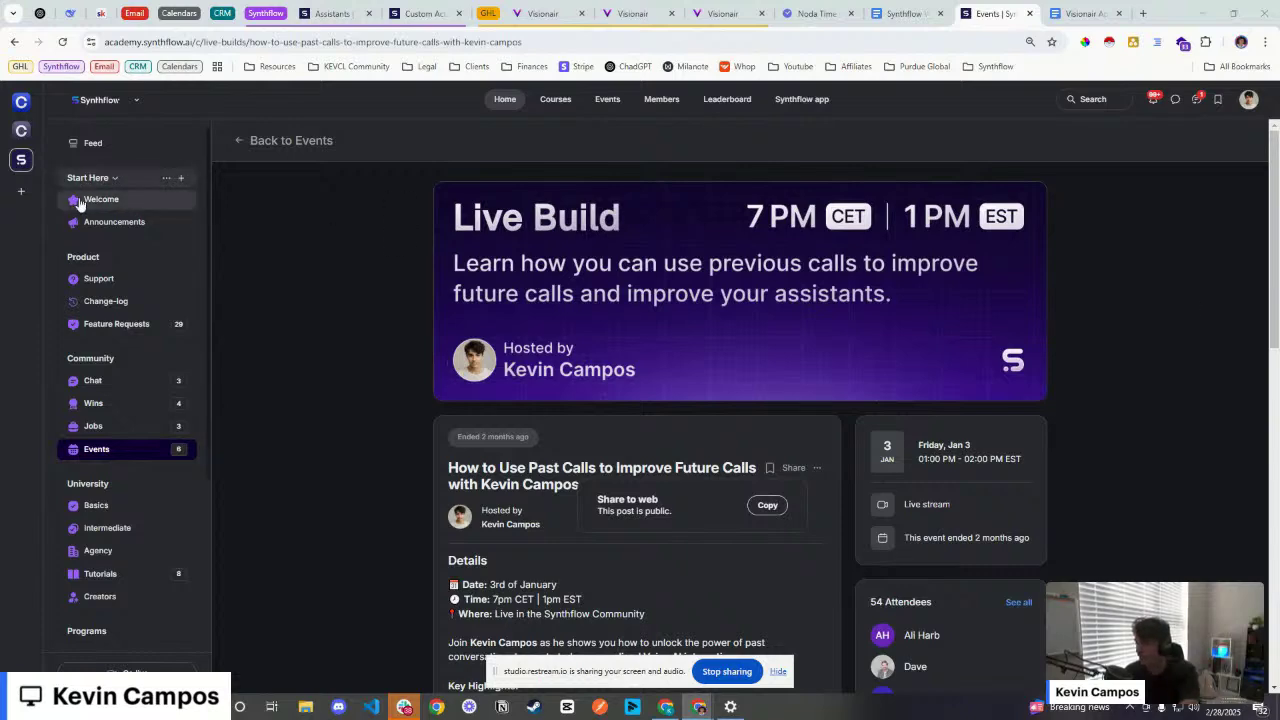
Step: Look through the academy's community chat messages and open the Wins space
{"action": "left_click", "coordinate": [128, 386]}
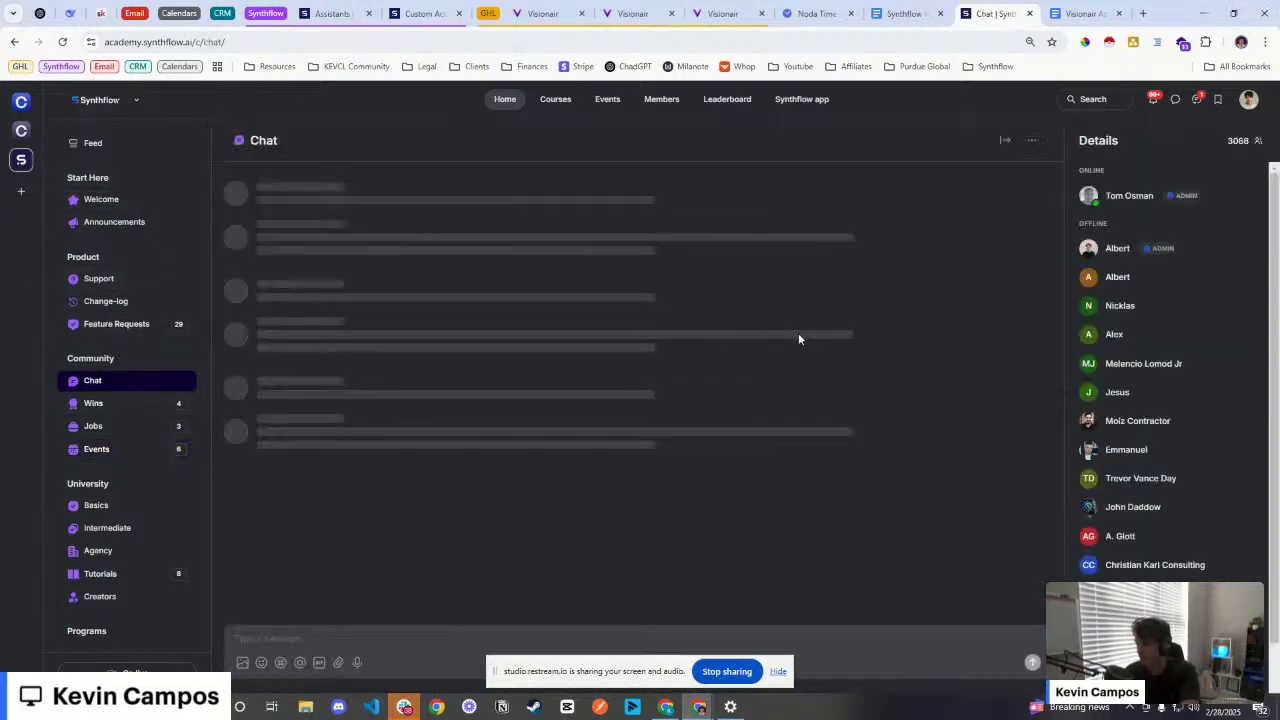
{"action": "scroll", "coordinate": [725, 380], "scroll_direction": "up", "scroll_amount": 15}
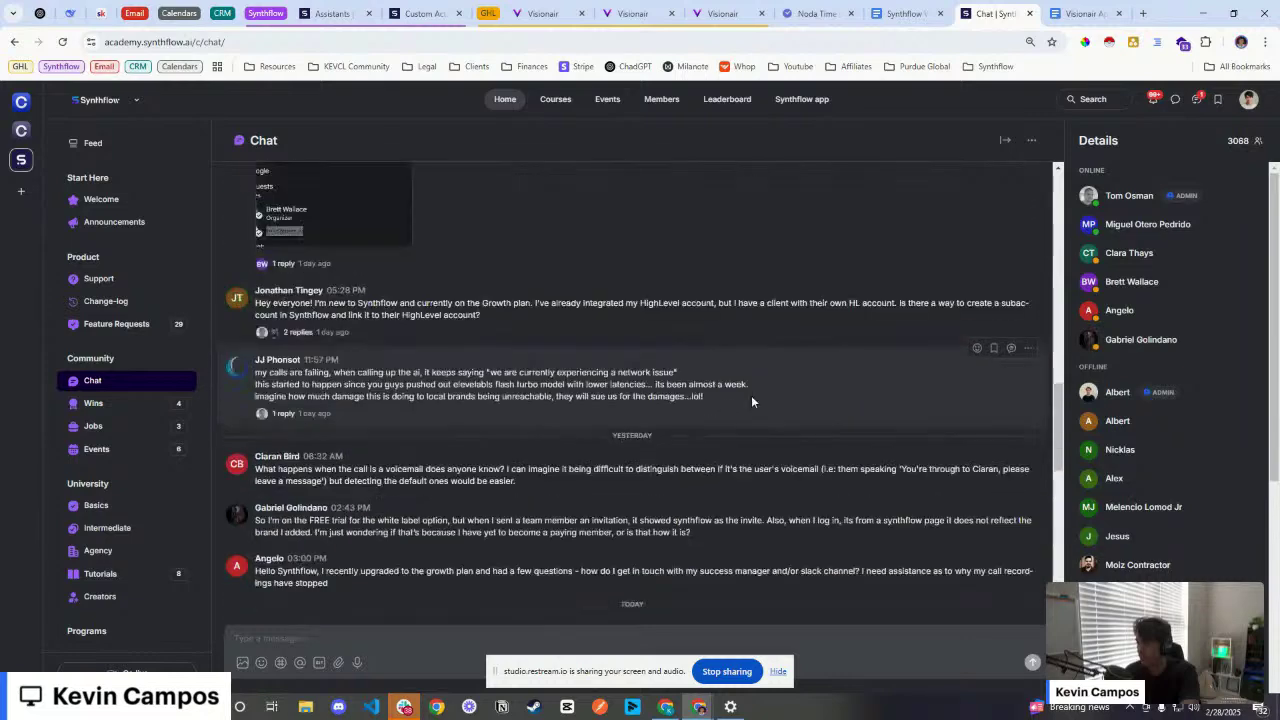
{"action": "scroll", "coordinate": [800, 390], "scroll_direction": "up", "scroll_amount": 1}
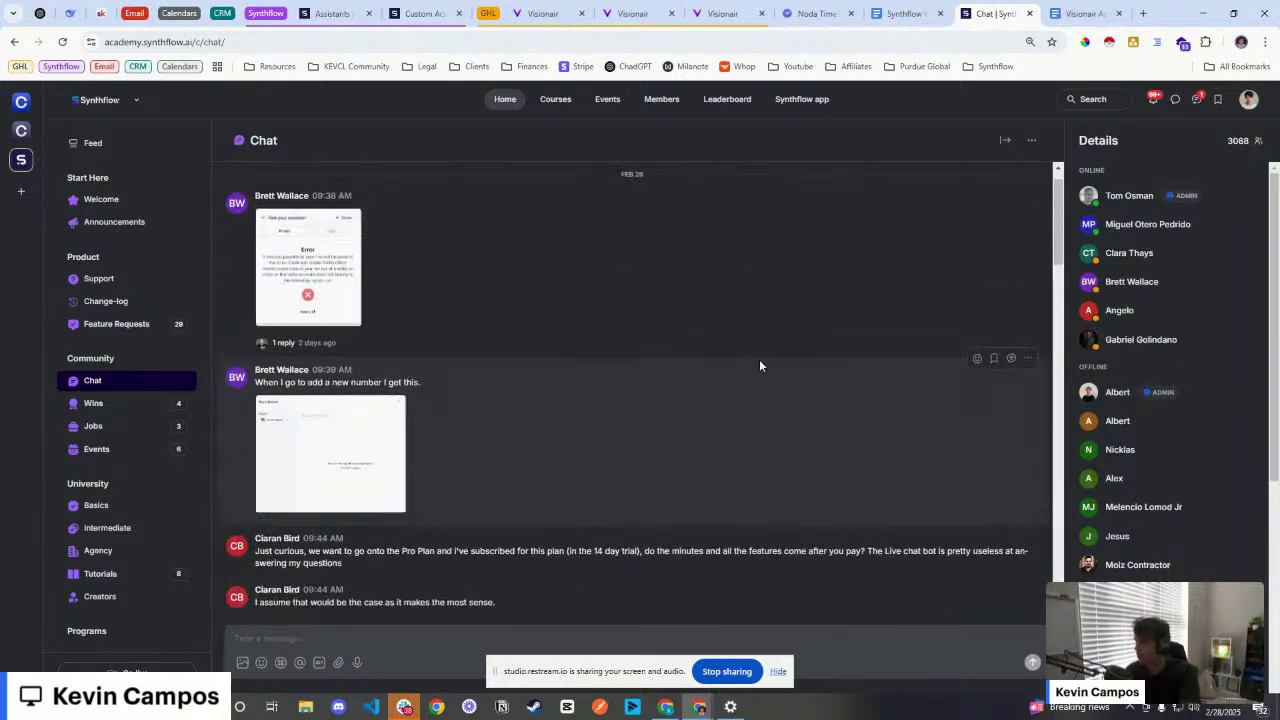
{"action": "scroll", "coordinate": [640, 380], "scroll_direction": "up", "scroll_amount": 1}
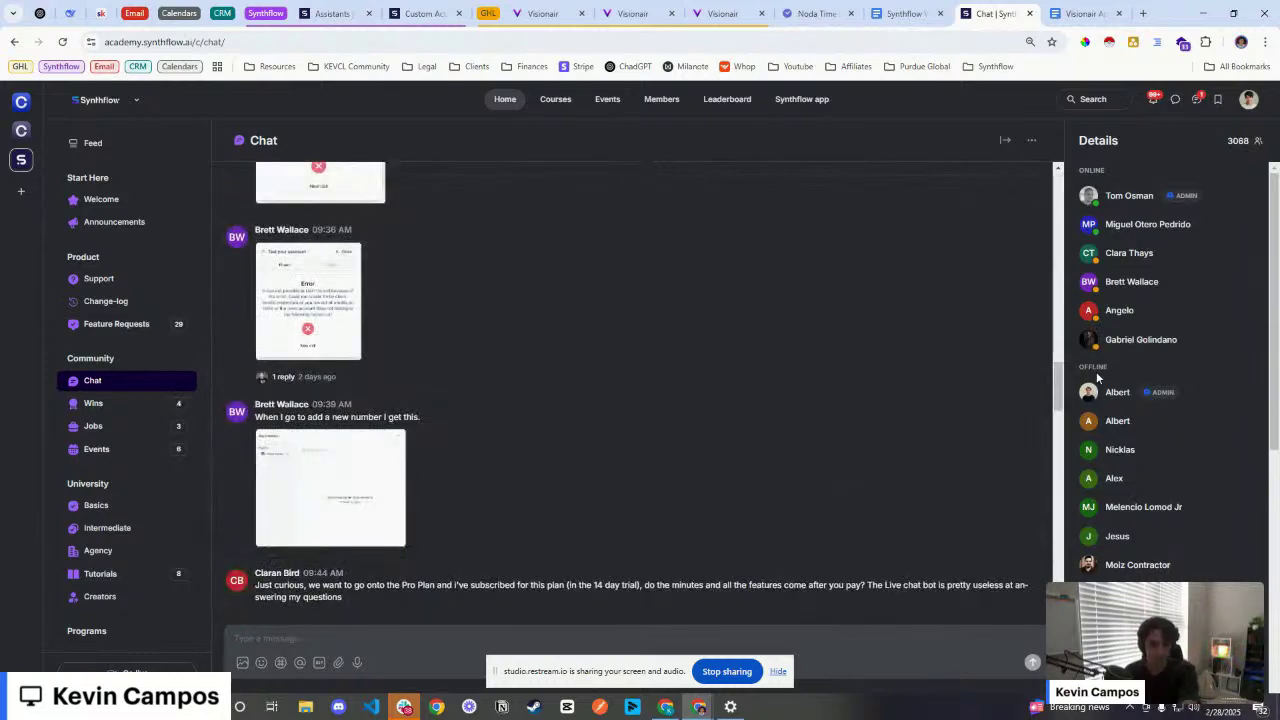
{"action": "left_click", "coordinate": [120, 407]}
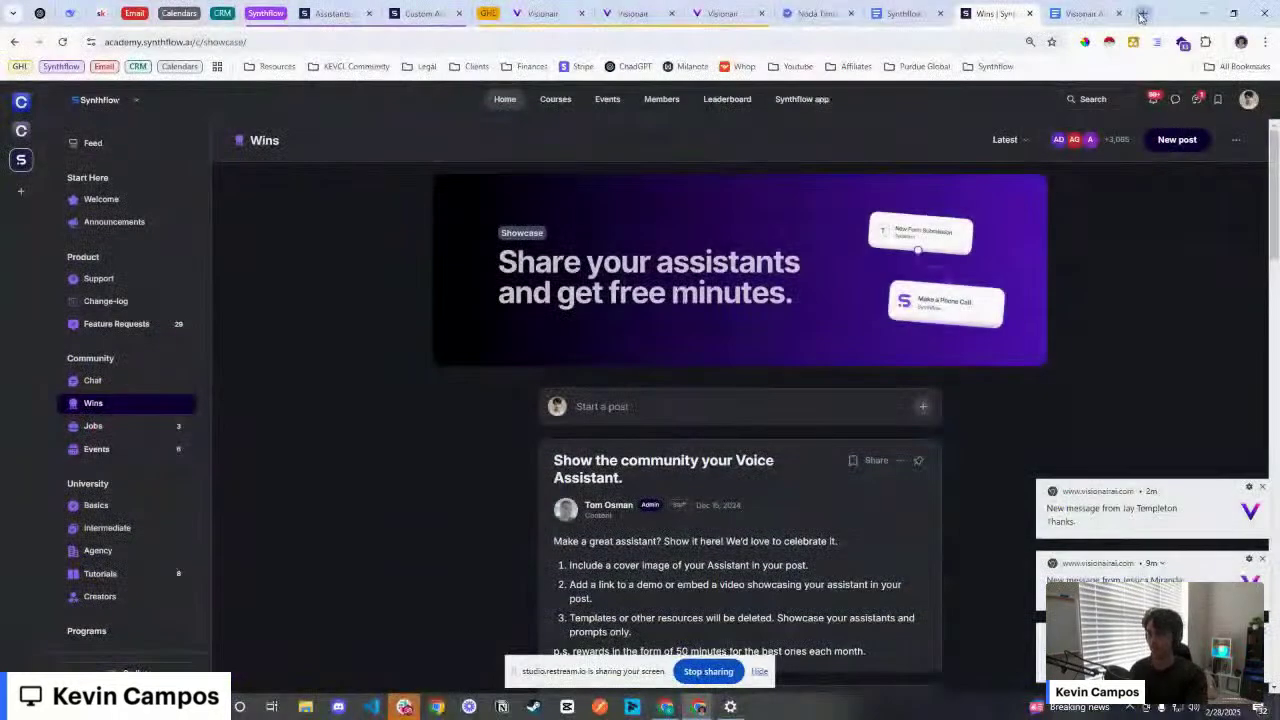
Step: Open YouTube in a new browser tab, go to the signed-in account's channel and look over its home page
{"action": "left_click", "coordinate": [1141, 14]}
{"action": "type", "text": "you"}
{"action": "key", "text": "Return"}
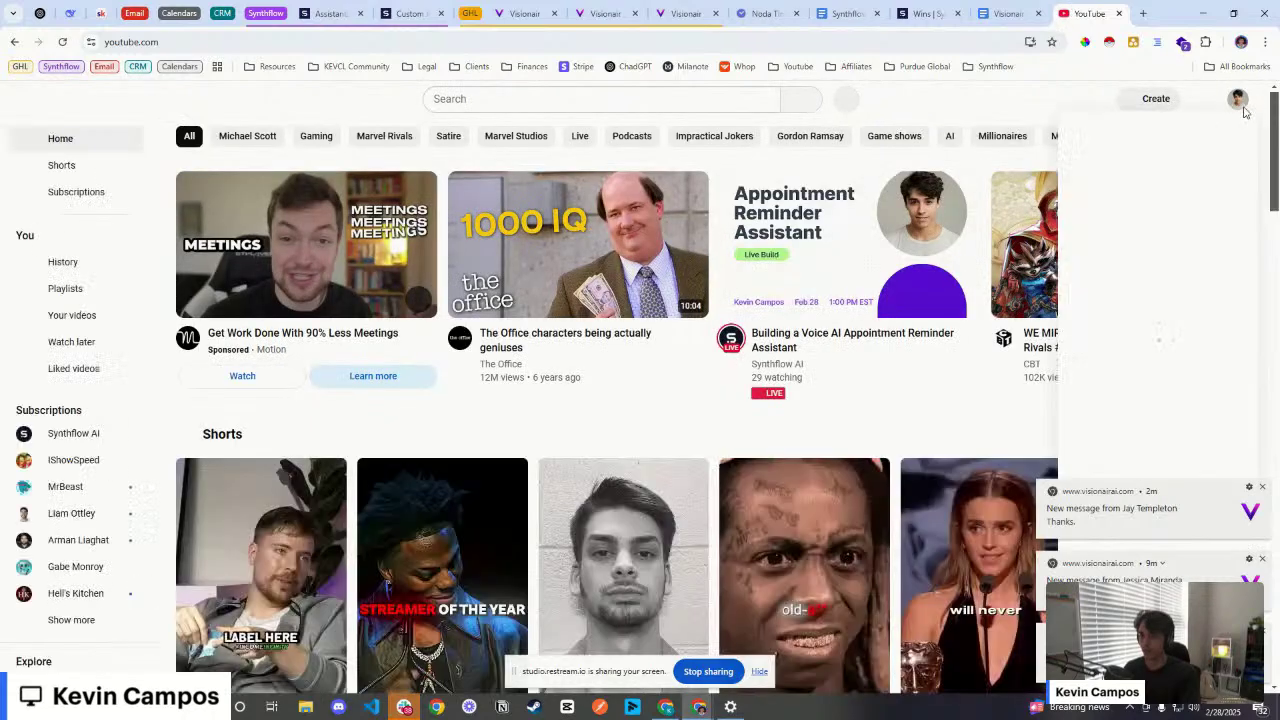
{"action": "left_click", "coordinate": [1238, 98]}
{"action": "left_click", "coordinate": [1143, 161]}
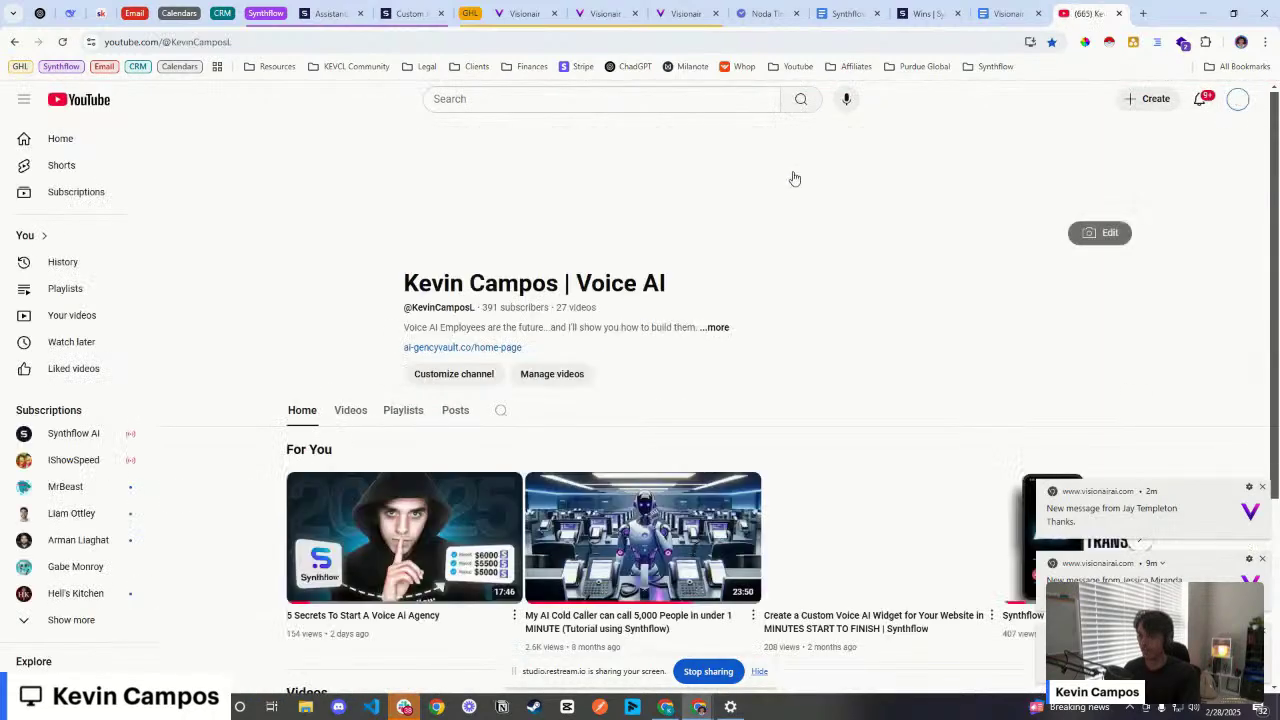
{"action": "scroll", "coordinate": [735, 271], "scroll_direction": "down", "scroll_amount": 3}
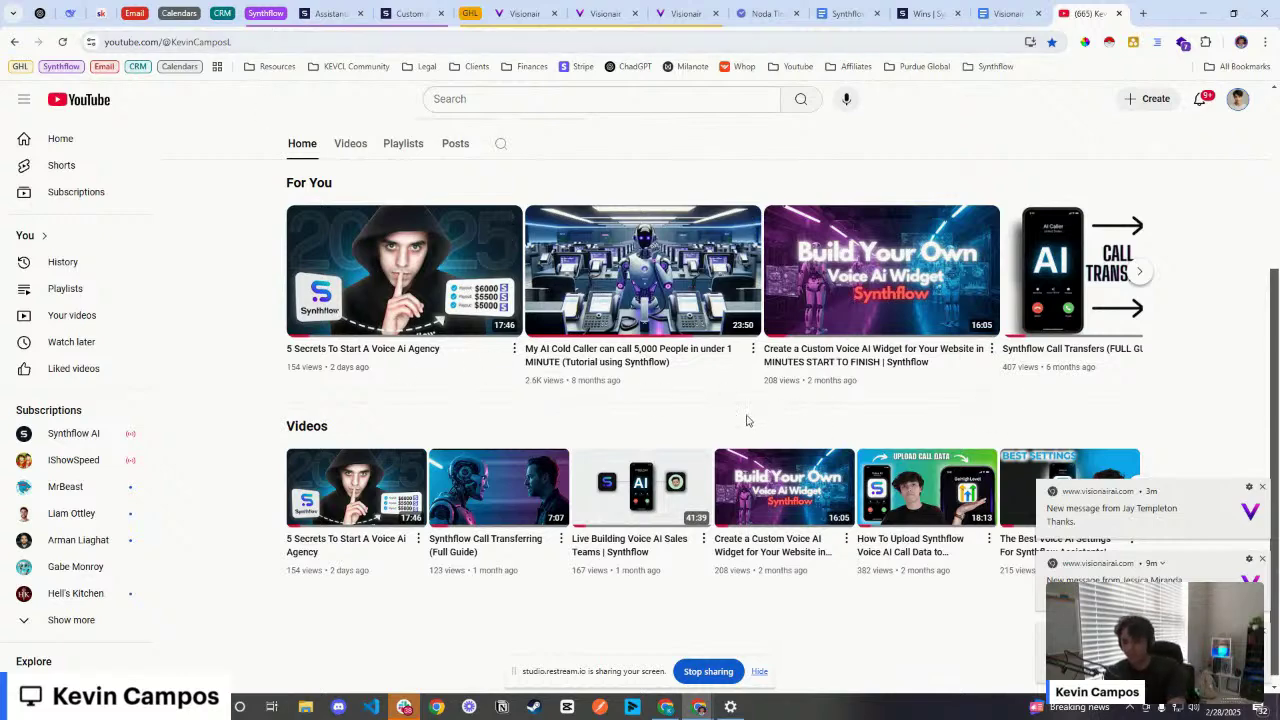
{"action": "scroll", "coordinate": [354, 194], "scroll_direction": "up", "scroll_amount": 2}
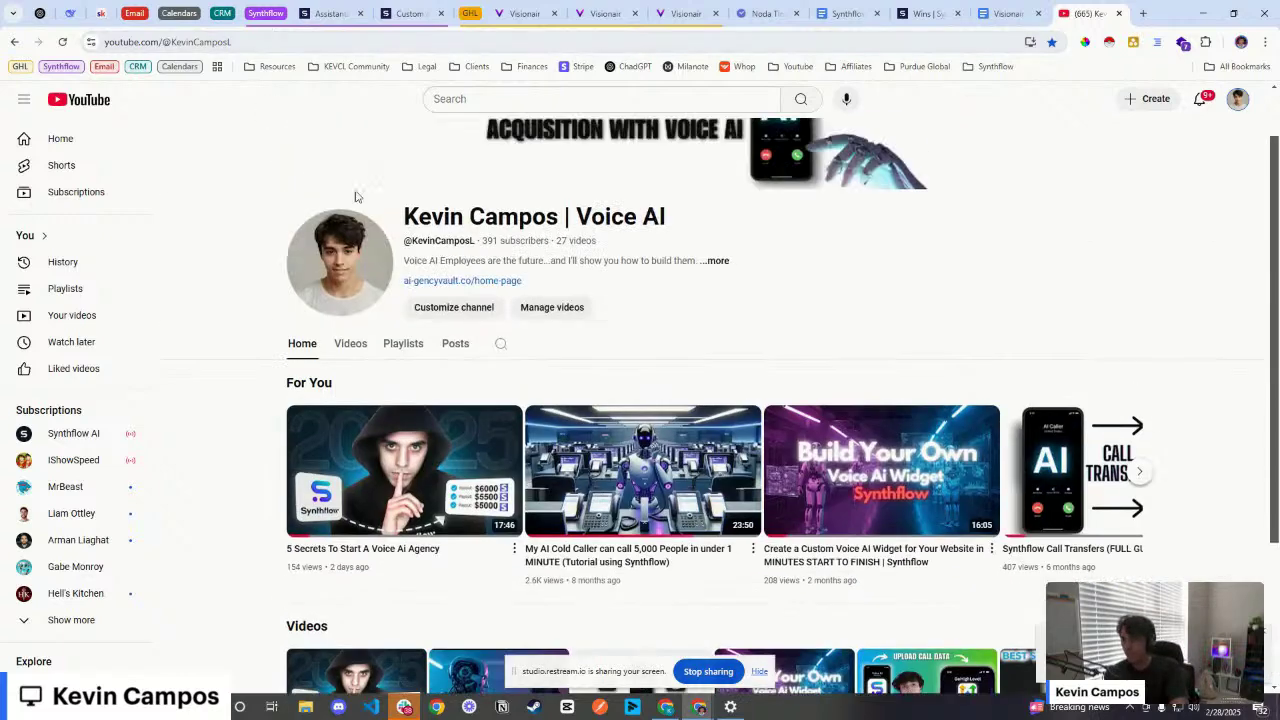
Step: Look through the channel's full list of uploaded videos
{"action": "left_click", "coordinate": [348, 343]}
{"action": "scroll", "coordinate": [651, 403], "scroll_direction": "down", "scroll_amount": 5}
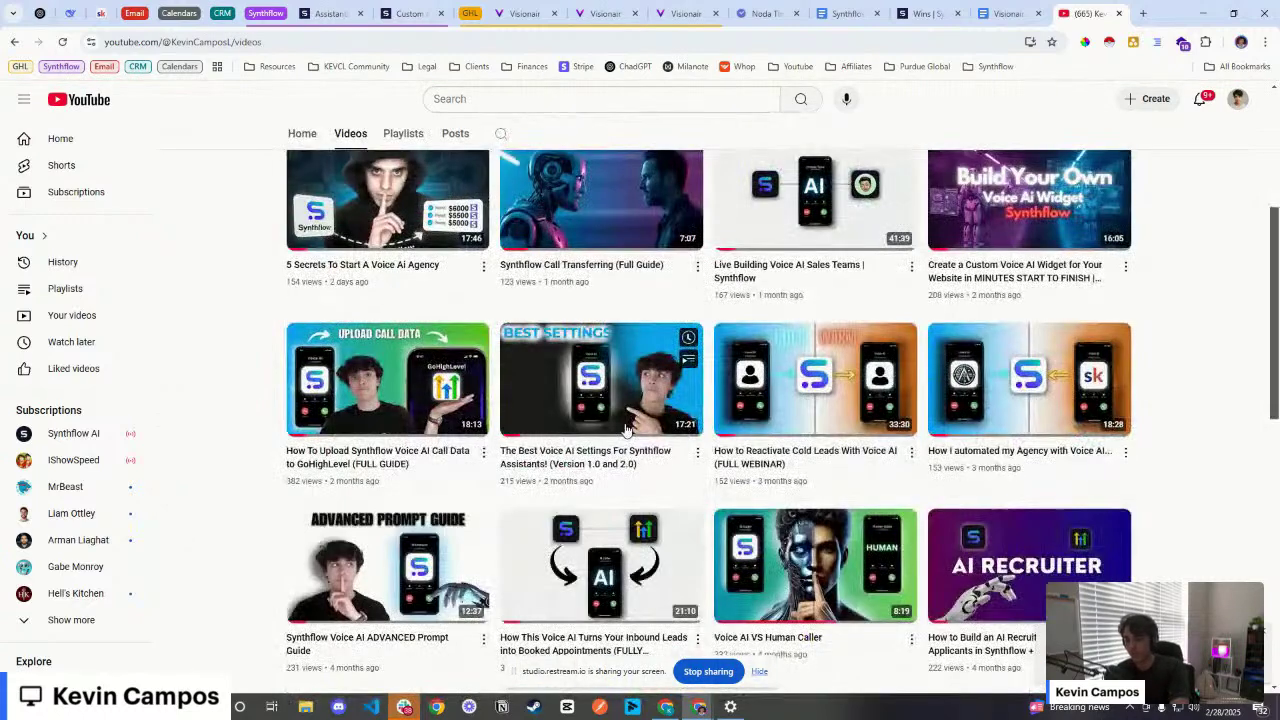
{"action": "scroll", "coordinate": [627, 430], "scroll_direction": "down", "scroll_amount": 4}
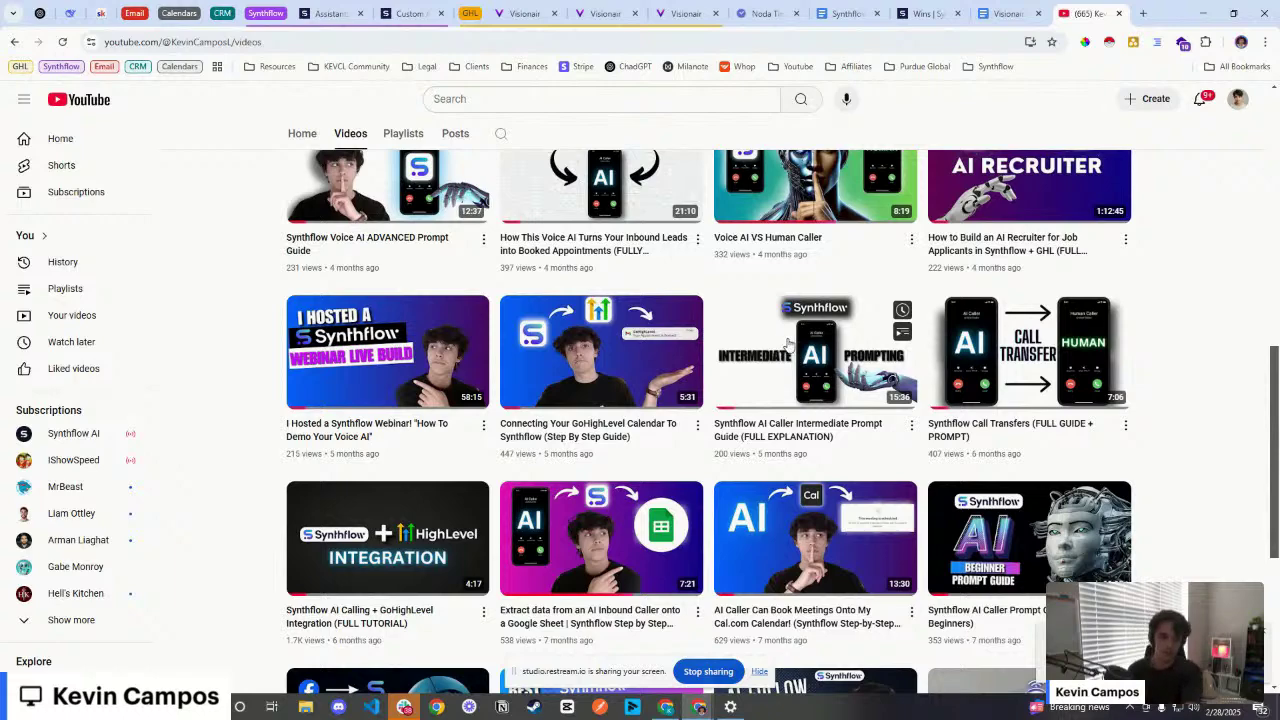
{"action": "scroll", "coordinate": [775, 345], "scroll_direction": "up", "scroll_amount": 3}
{"action": "scroll", "coordinate": [766, 329], "scroll_direction": "up", "scroll_amount": 3}
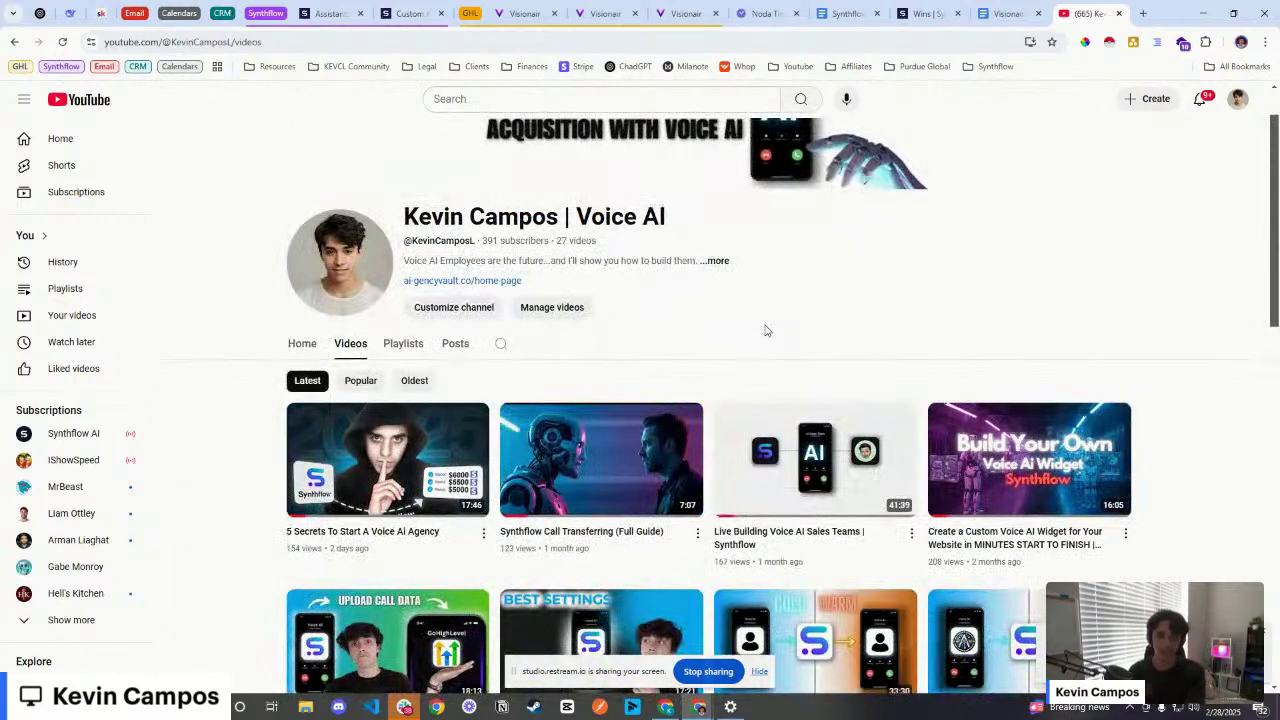
{"action": "scroll", "coordinate": [768, 334], "scroll_direction": "up", "scroll_amount": 1}
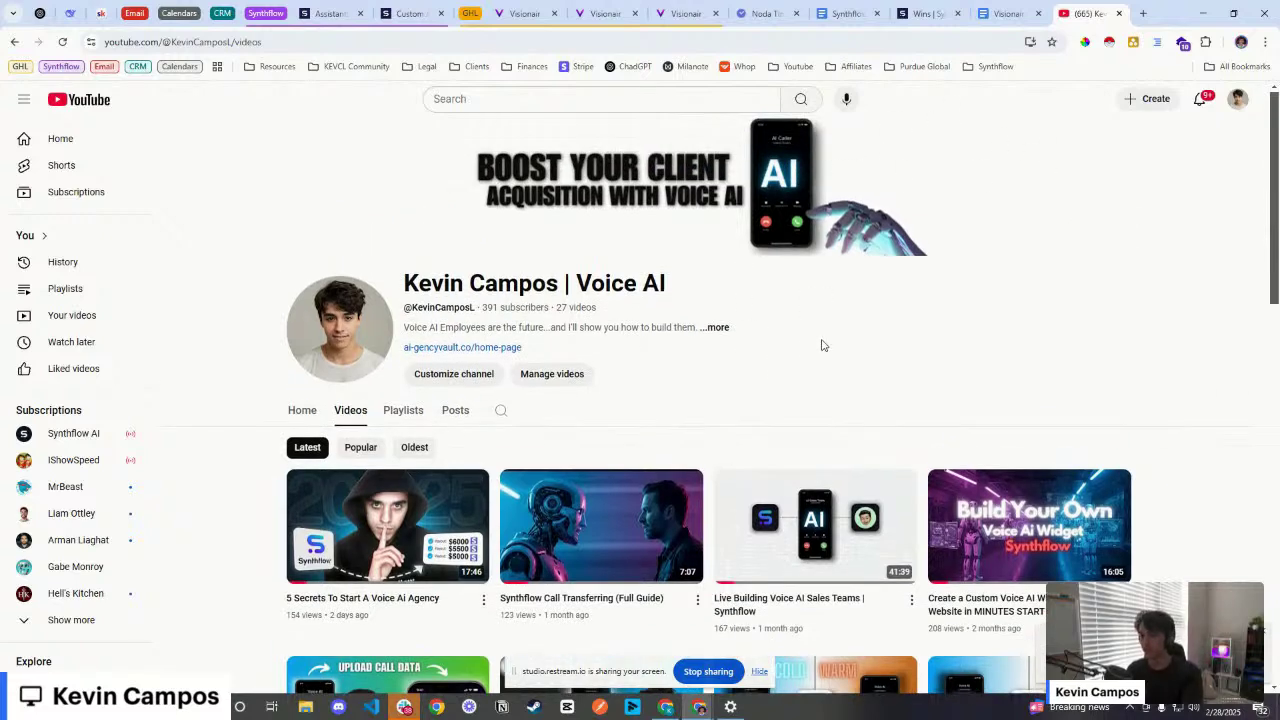
Step: Switch back to Skool's AI-Gency Vault community and copy the group's invite link from its settings
{"action": "left_click", "coordinate": [108, 12]}
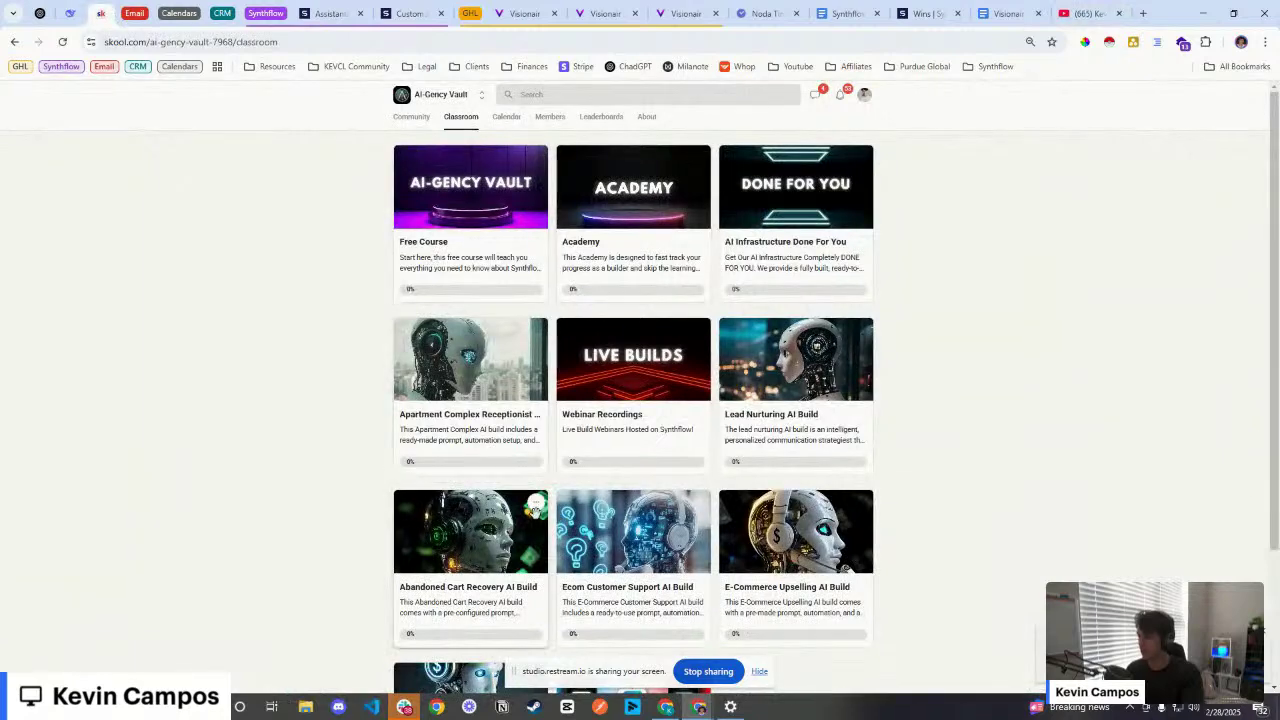
{"action": "left_click", "coordinate": [412, 118]}
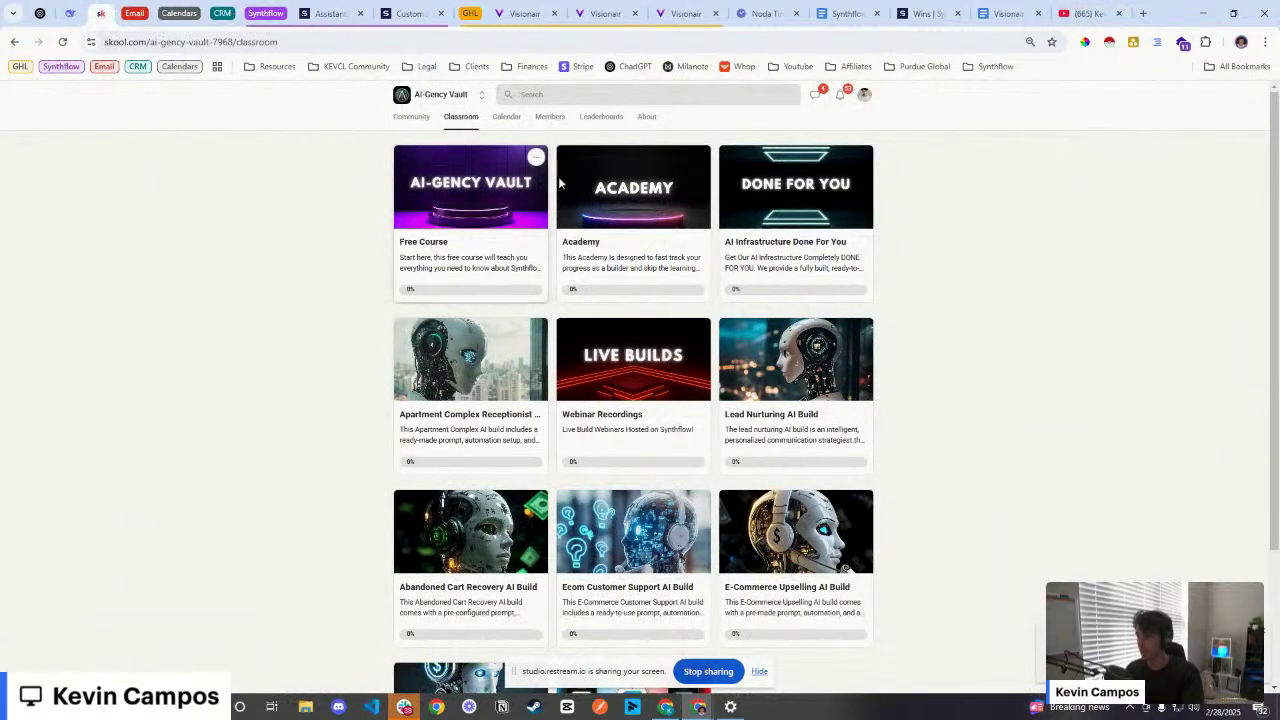
{"action": "left_click", "coordinate": [829, 436]}
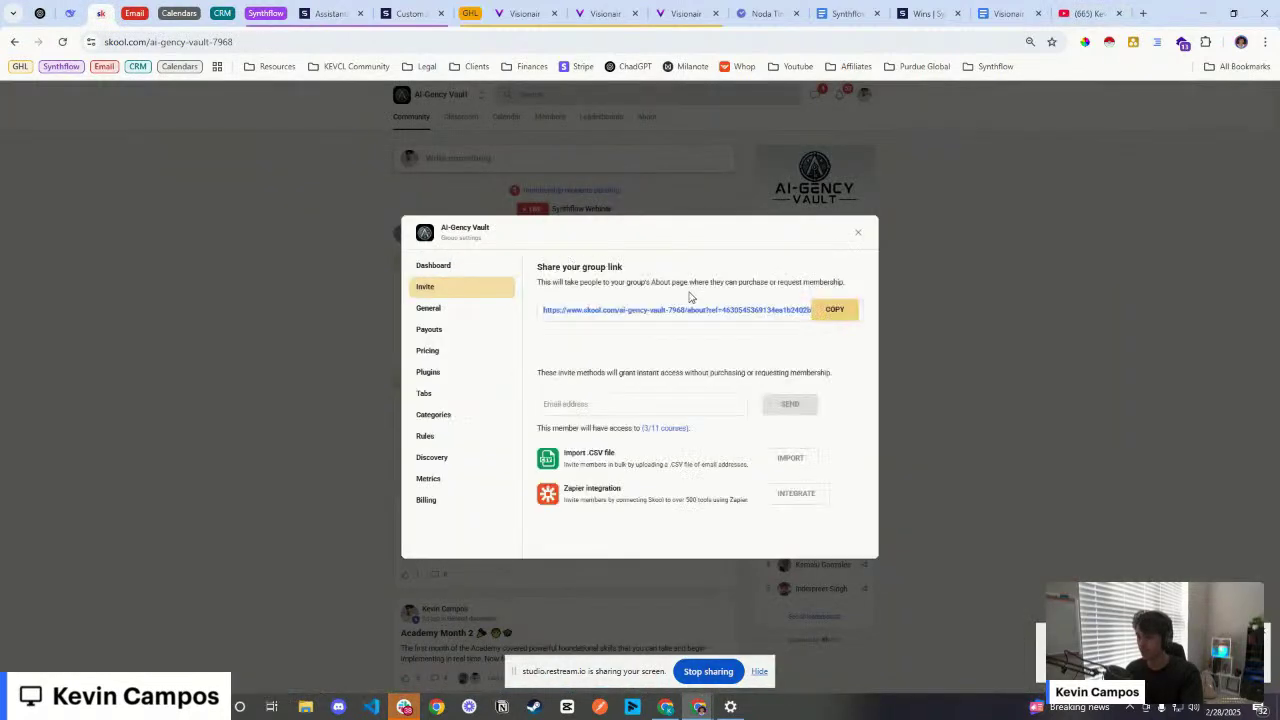
{"action": "left_click", "coordinate": [825, 316]}
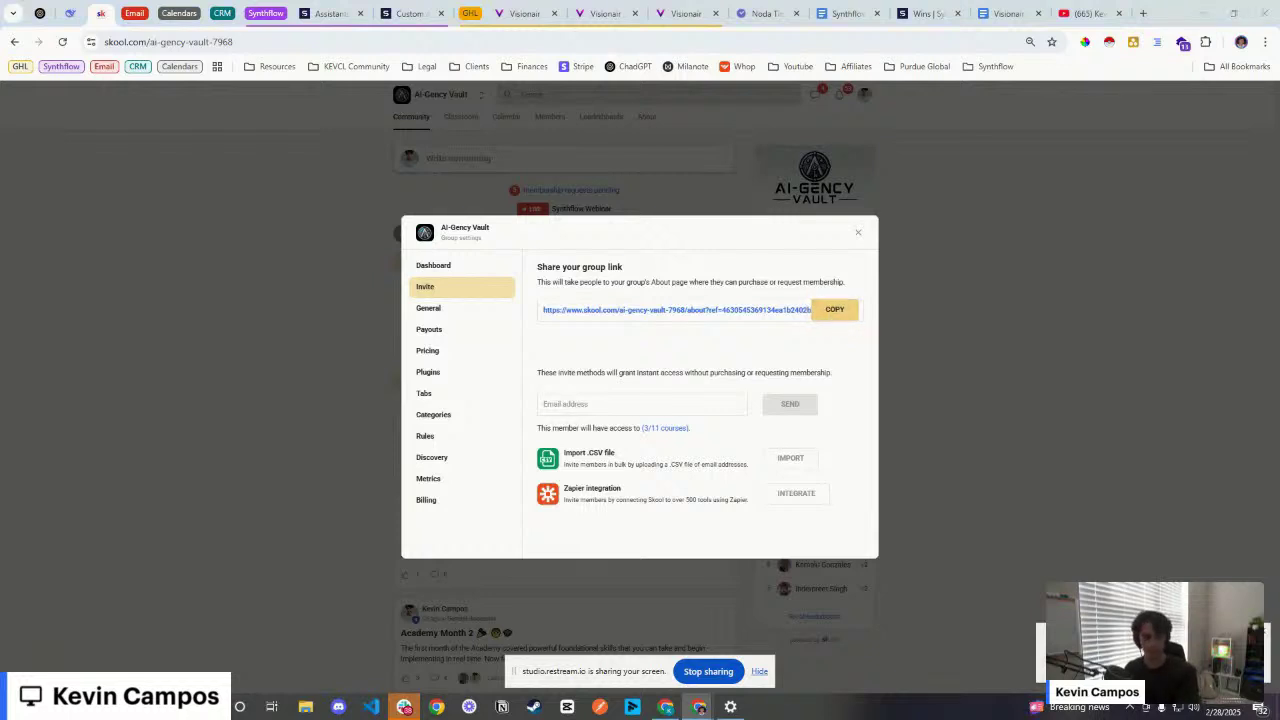
{"action": "left_click", "coordinate": [857, 232]}
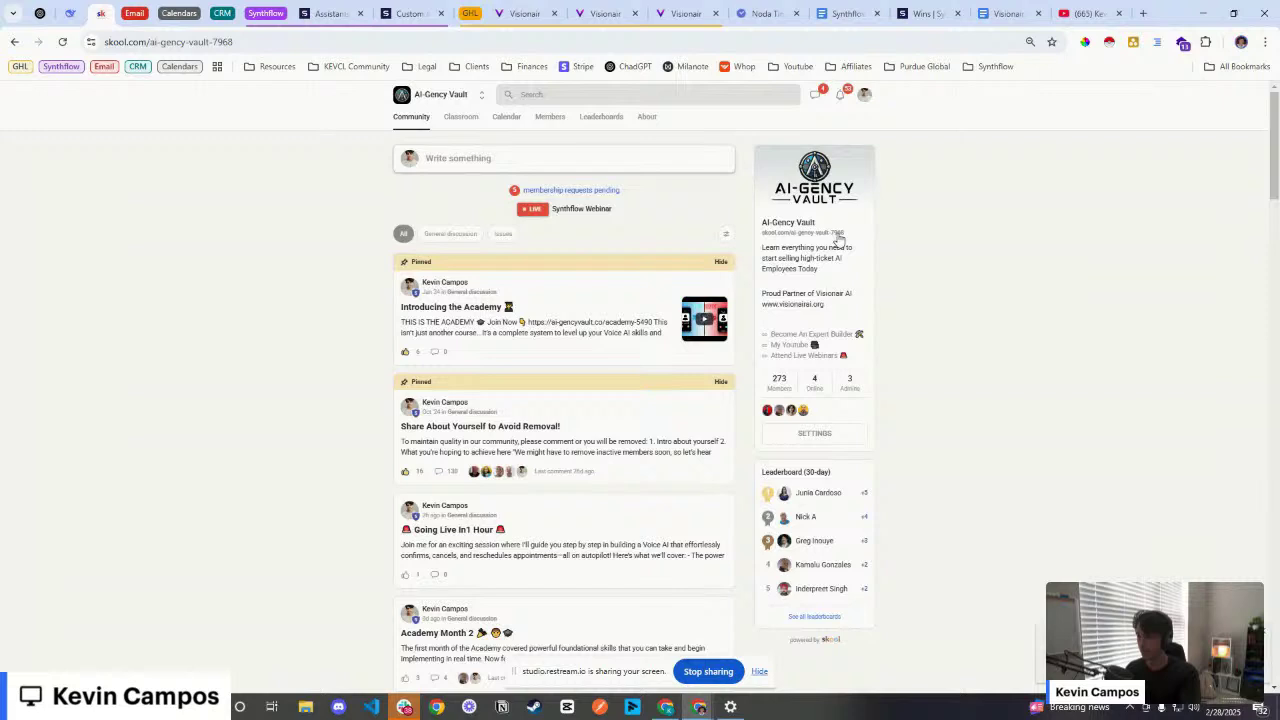
Step: Approve all pending AI-Gency Vault membership requests and return to the community feed
{"action": "left_click", "coordinate": [593, 193]}
{"action": "left_click", "coordinate": [704, 225]}
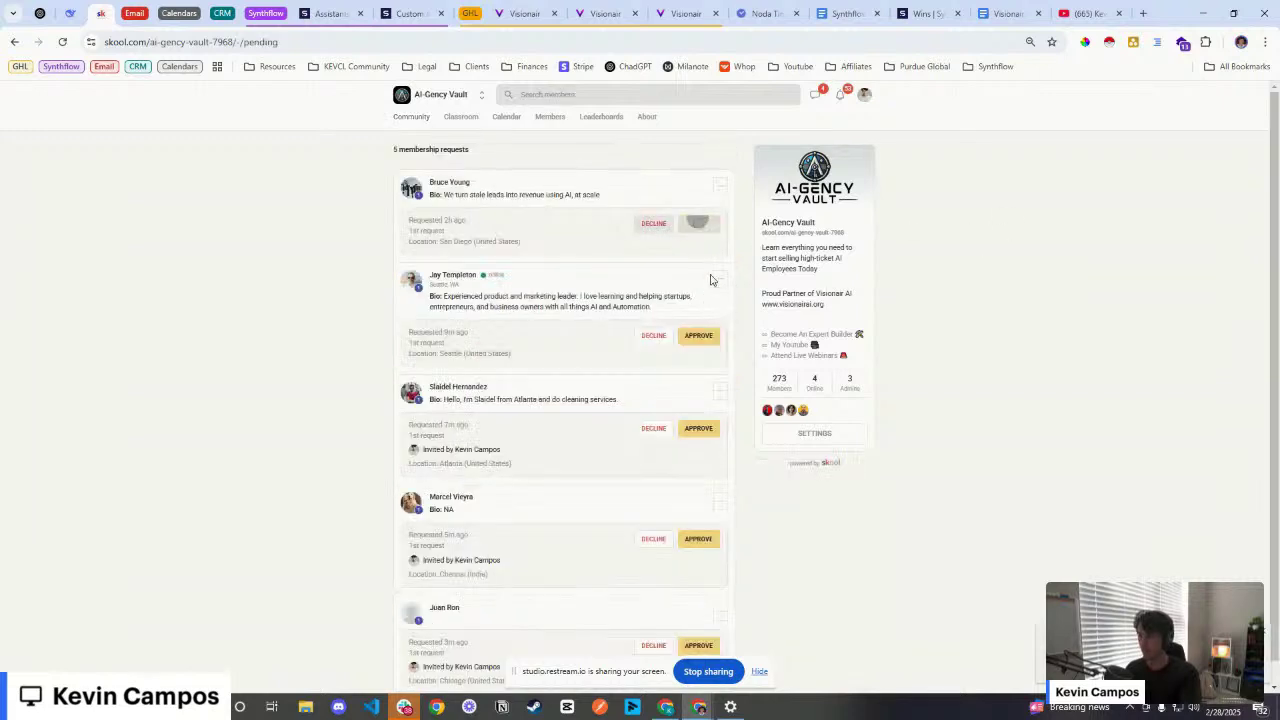
{"action": "left_click", "coordinate": [704, 446]}
{"action": "left_click", "coordinate": [704, 335]}
{"action": "left_click", "coordinate": [704, 243]}
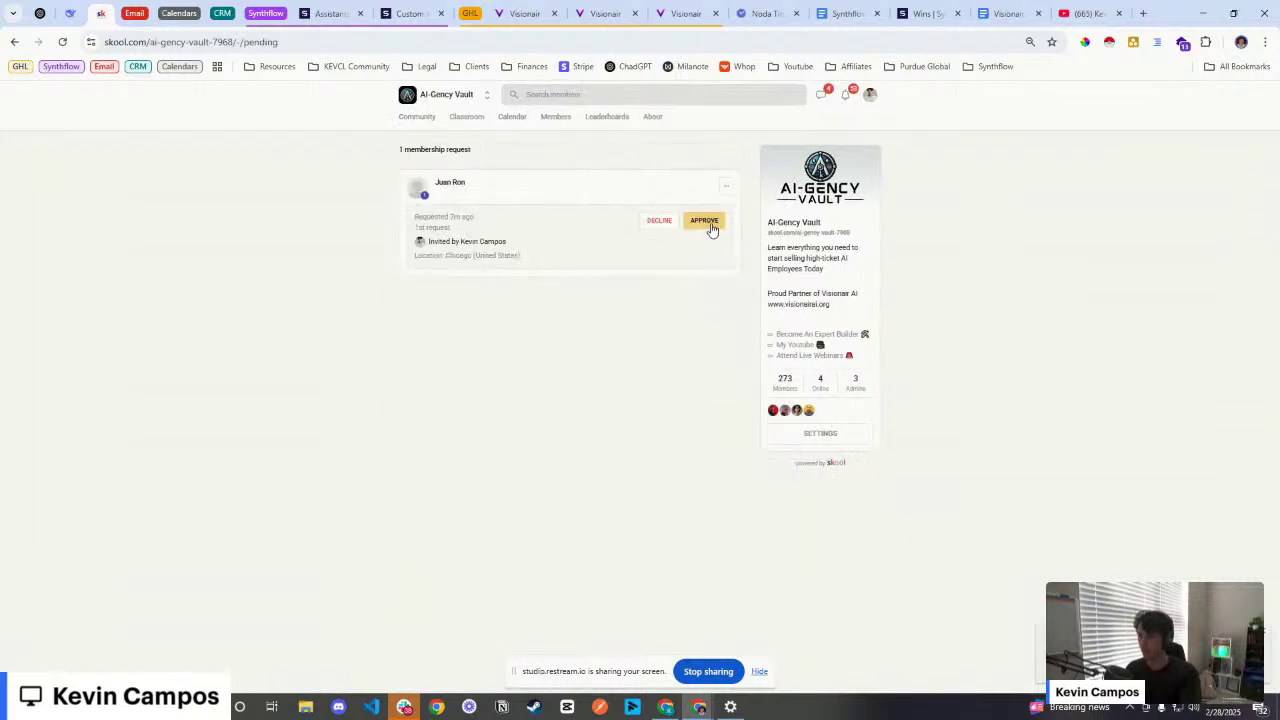
{"action": "left_click", "coordinate": [704, 220]}
{"action": "left_click", "coordinate": [433, 123]}
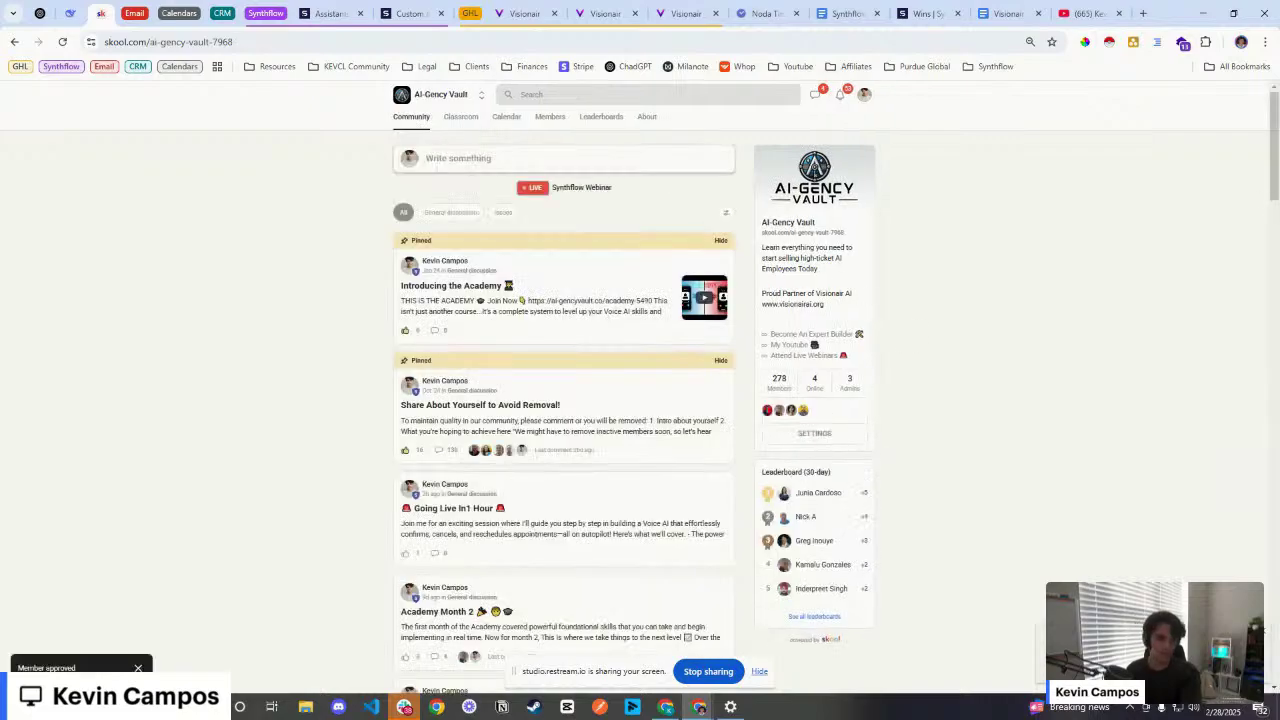